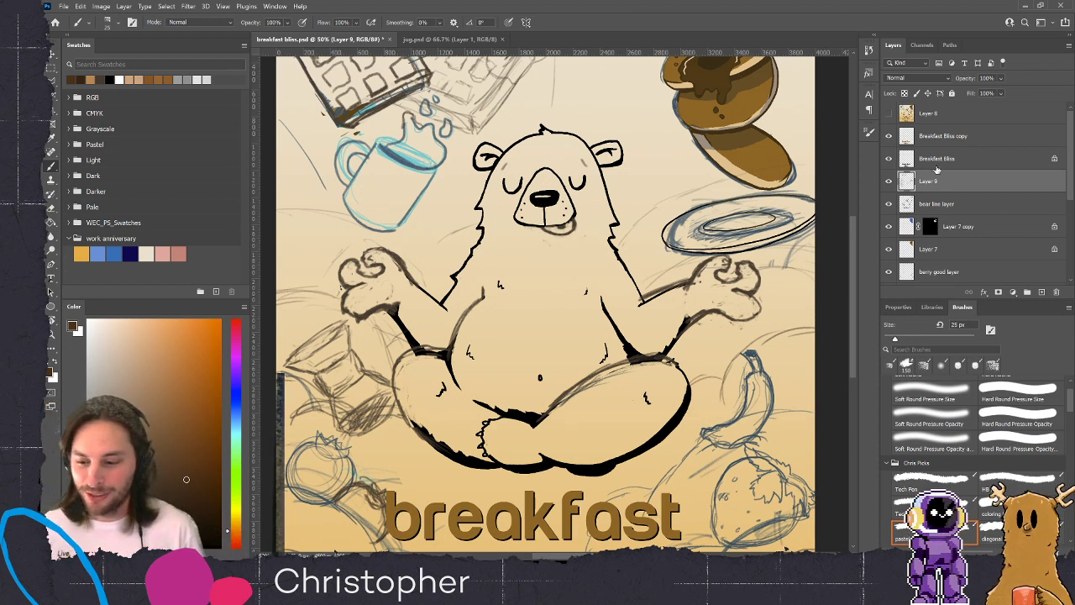
Move Layer 9 directly below the bear line layer and reduce its opacity to 72%
{"action": "left_click", "coordinate": [888, 182]}
{"action": "left_click", "coordinate": [889, 181]}
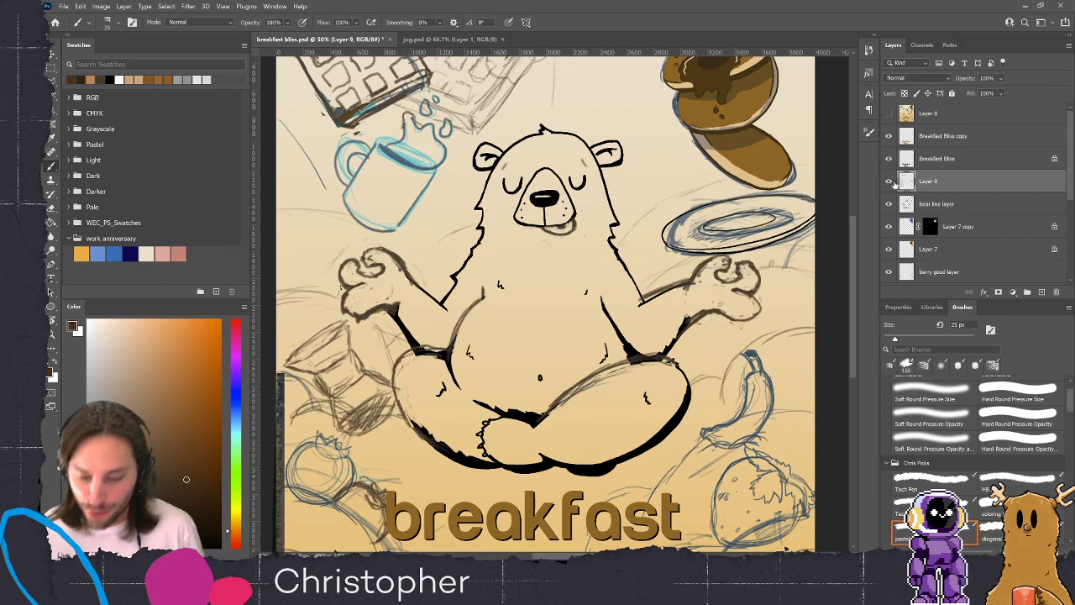
{"action": "left_click", "coordinate": [889, 181]}
{"action": "left_click", "coordinate": [889, 181]}
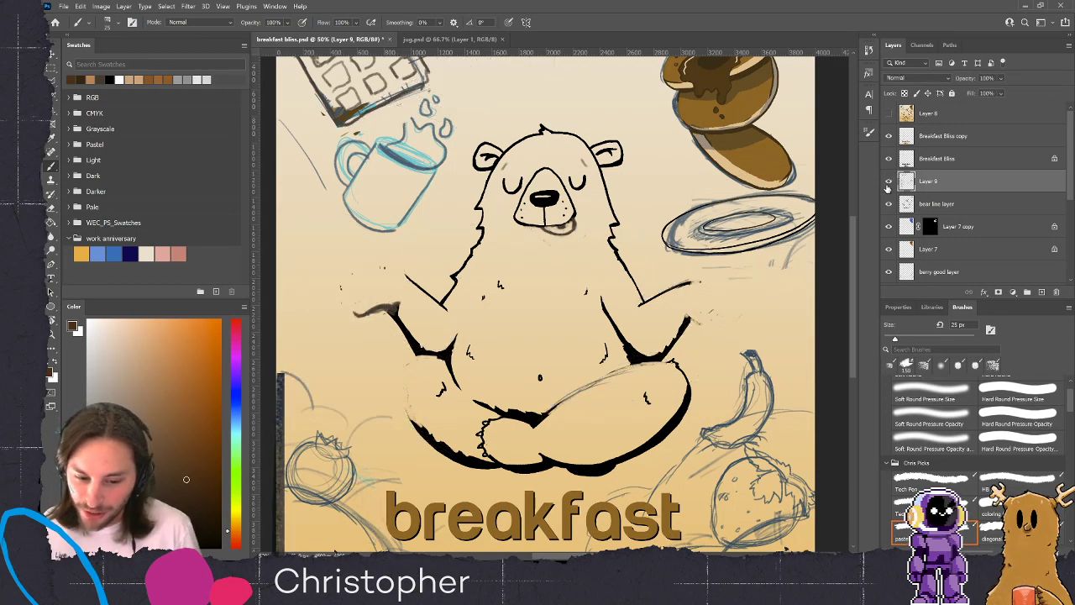
{"action": "left_click", "coordinate": [938, 207]}
{"action": "left_click", "coordinate": [916, 182]}
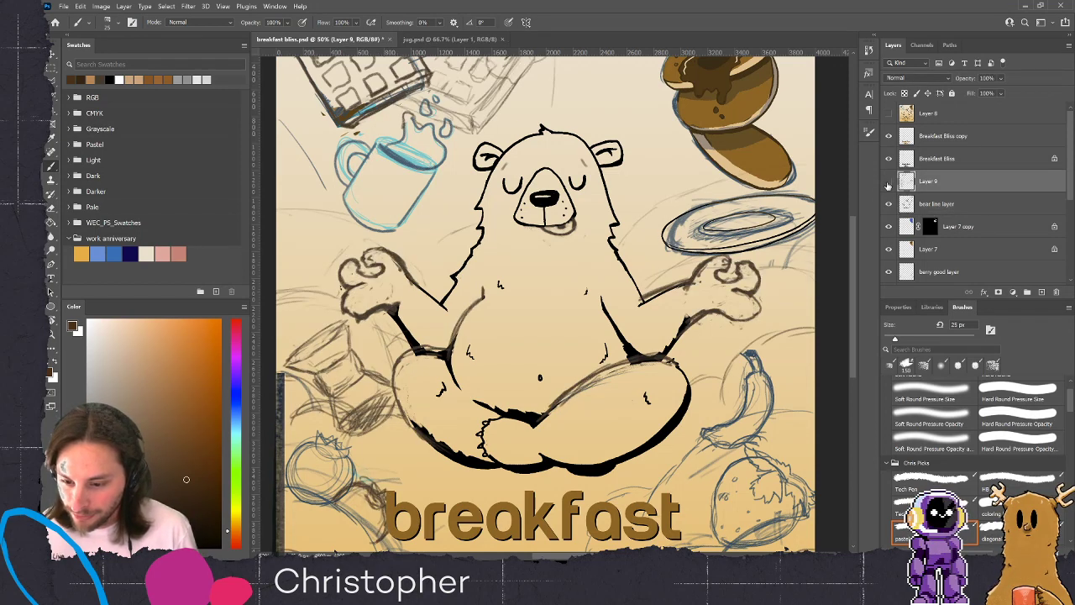
{"action": "left_click", "coordinate": [889, 182]}
{"action": "left_click_drag", "start_coordinate": [909, 180], "coordinate": [933, 212]}
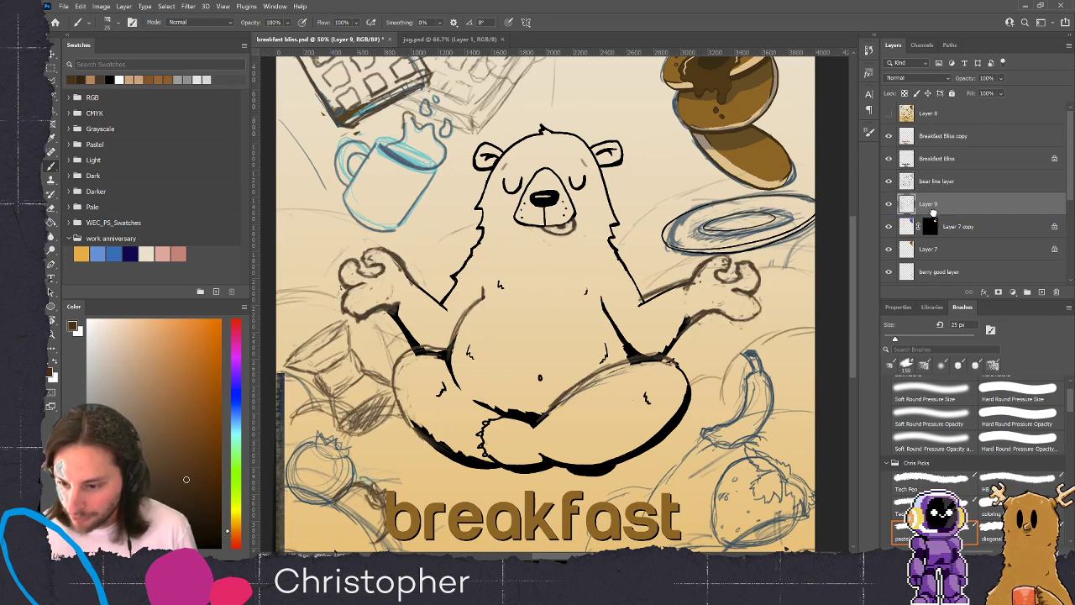
{"action": "left_click_drag", "start_coordinate": [953, 93], "coordinate": [949, 97]}
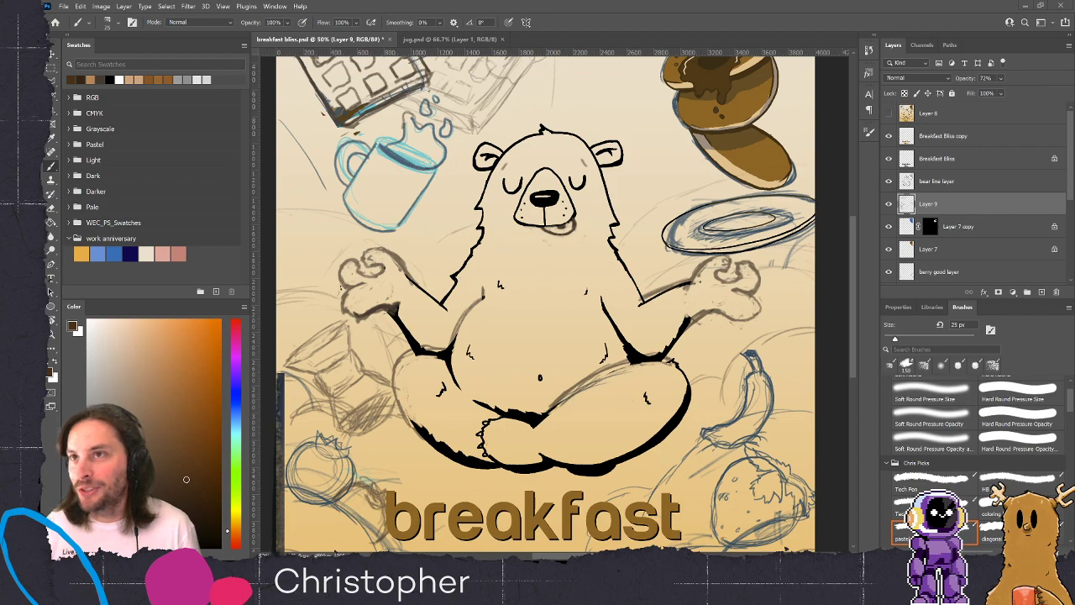
Choose the classic cartoonist brush with the default black colour and make the bear line layer active
{"action": "key", "text": "ctrl+0"}
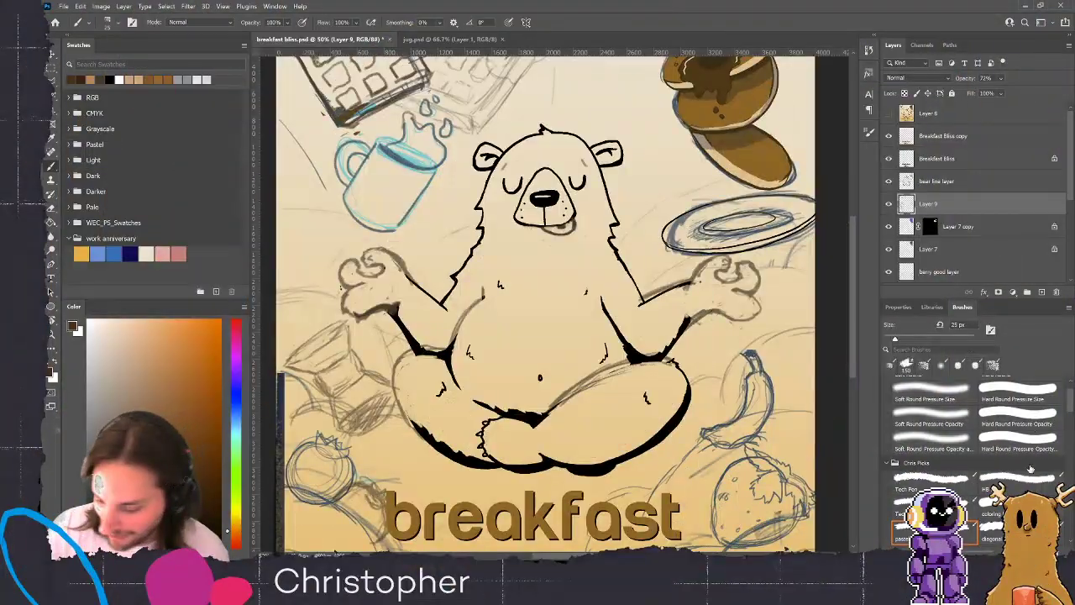
{"action": "scroll", "coordinate": [1068, 414], "scroll_direction": "up", "scroll_amount": 2}
{"action": "scroll", "coordinate": [1068, 413], "scroll_direction": "down", "scroll_amount": 2}
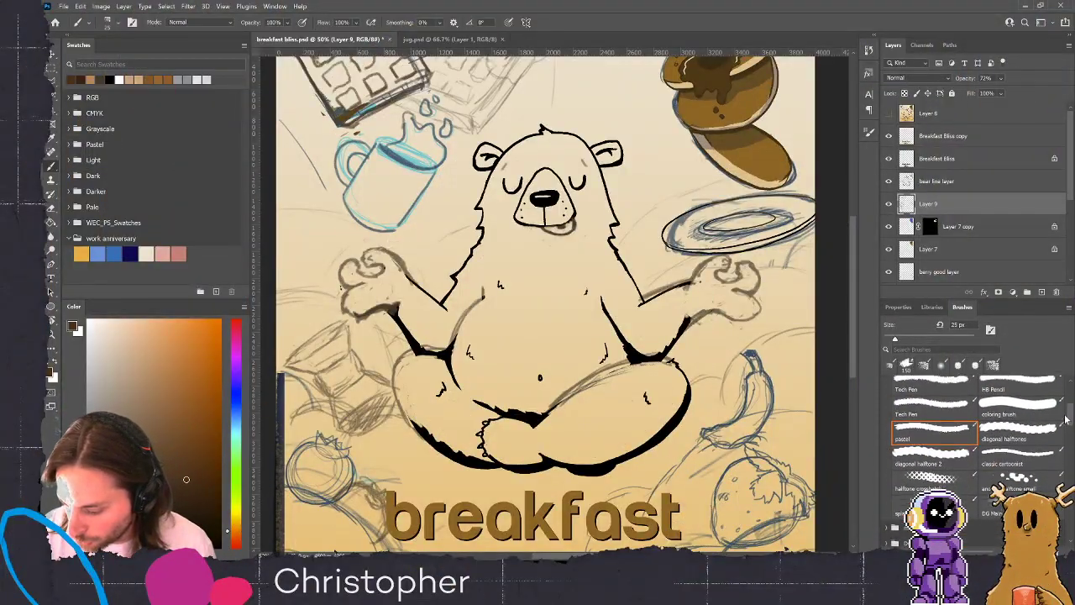
{"action": "left_click", "coordinate": [1042, 441]}
{"action": "left_click_drag", "start_coordinate": [561, 299], "coordinate": [544, 348]}
{"action": "key", "text": "ctrl+z"}
{"action": "key", "text": "d"}
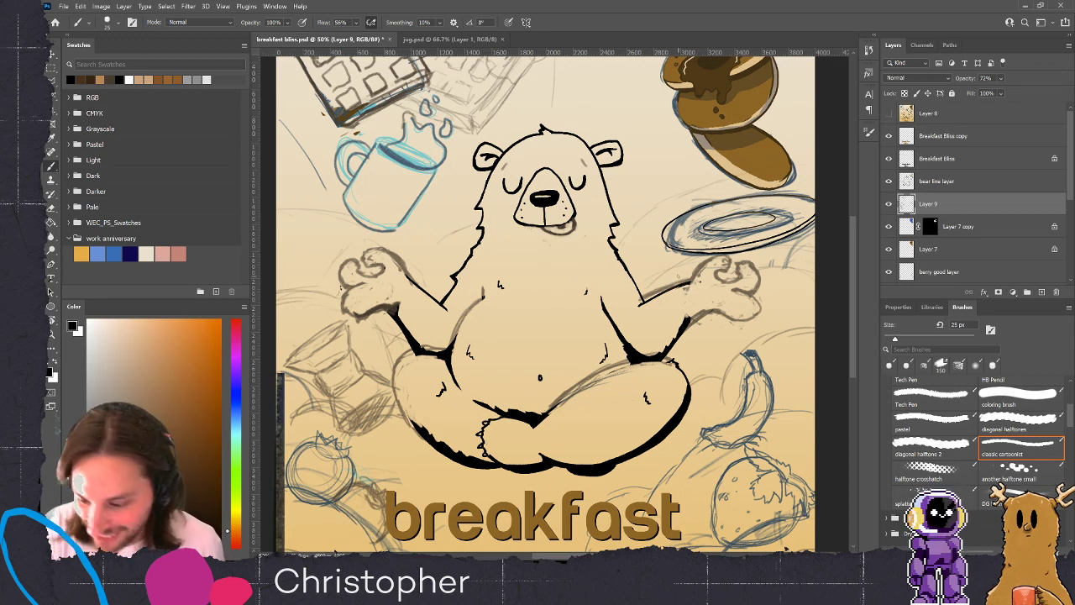
{"action": "left_click", "coordinate": [933, 181]}
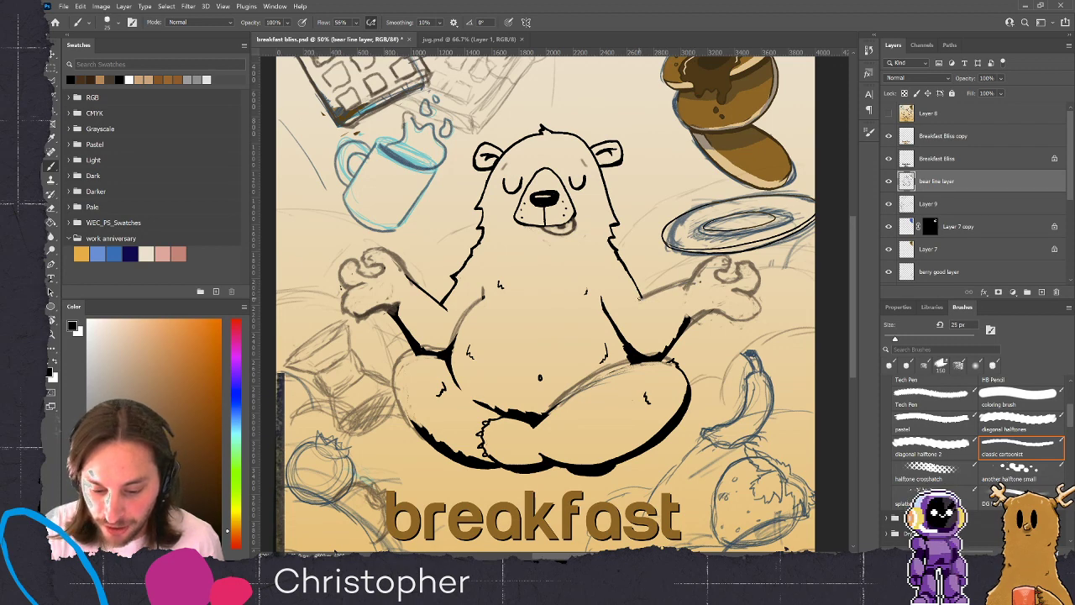
Ink the bear's forearm and curled meditating hand below the plate, following the sketch with a 25 px brush
{"action": "left_click_drag", "start_coordinate": [637, 299], "coordinate": [691, 279]}
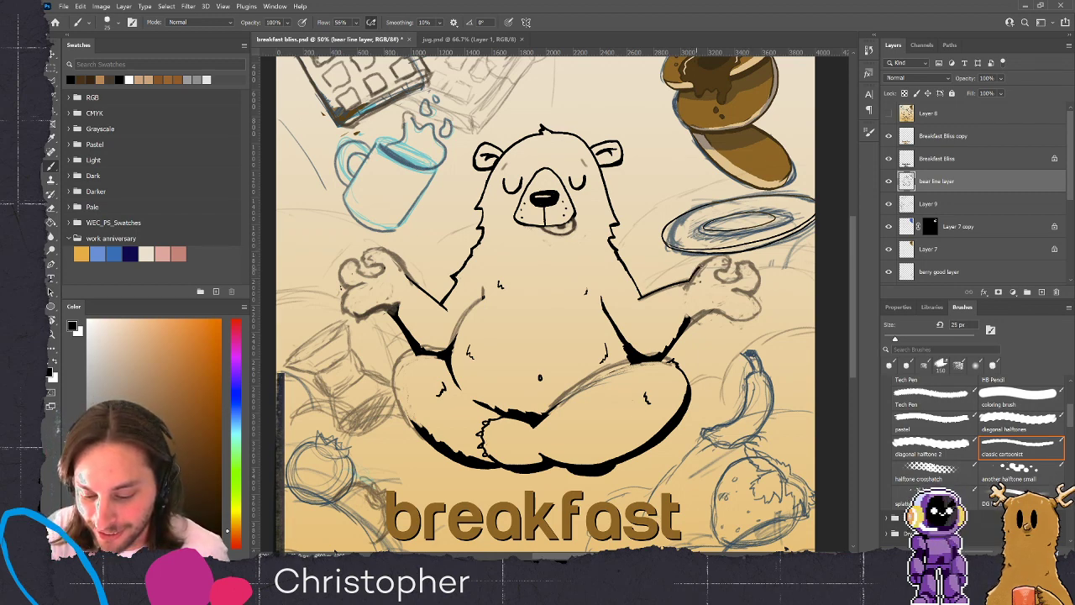
{"action": "left_click_drag", "start_coordinate": [689, 282], "coordinate": [729, 256]}
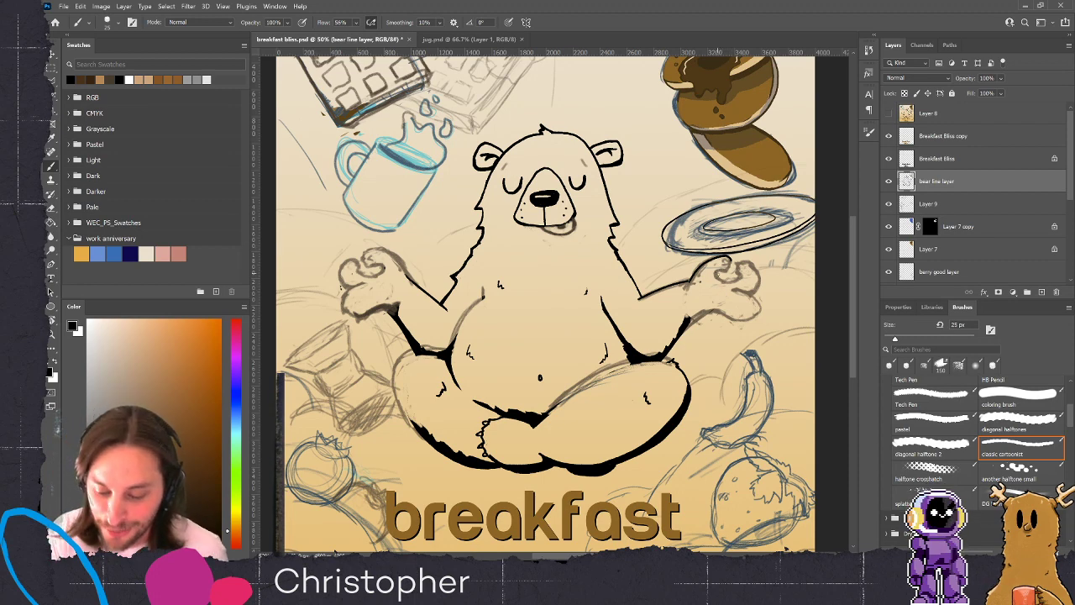
{"action": "left_click_drag", "start_coordinate": [716, 277], "coordinate": [717, 273]}
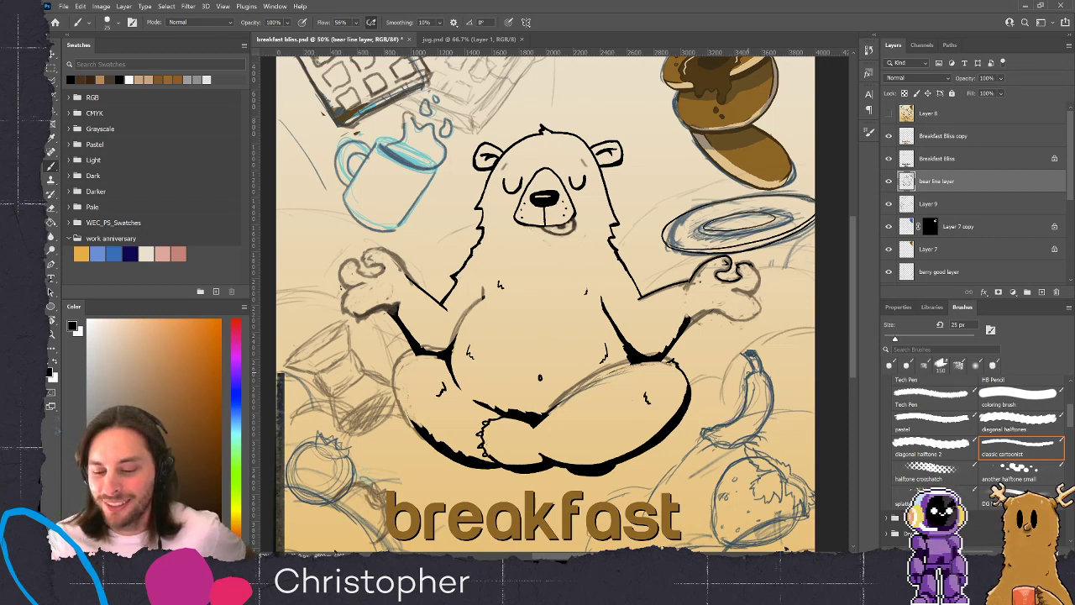
{"action": "scroll", "coordinate": [974, 454], "scroll_direction": "up", "scroll_amount": 2}
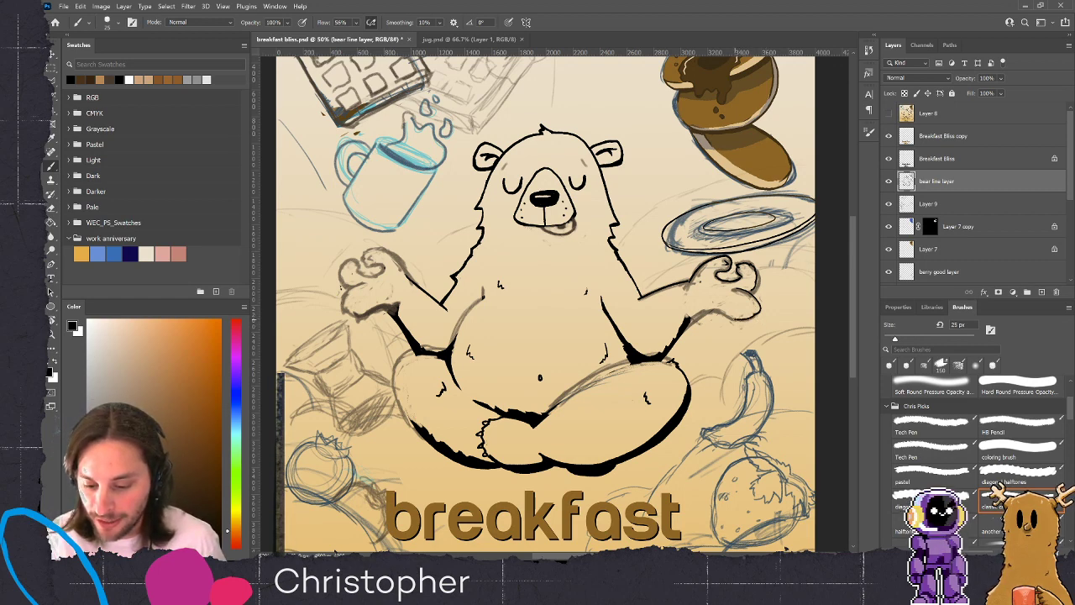
{"action": "left_click_drag", "start_coordinate": [733, 317], "coordinate": [712, 310]}
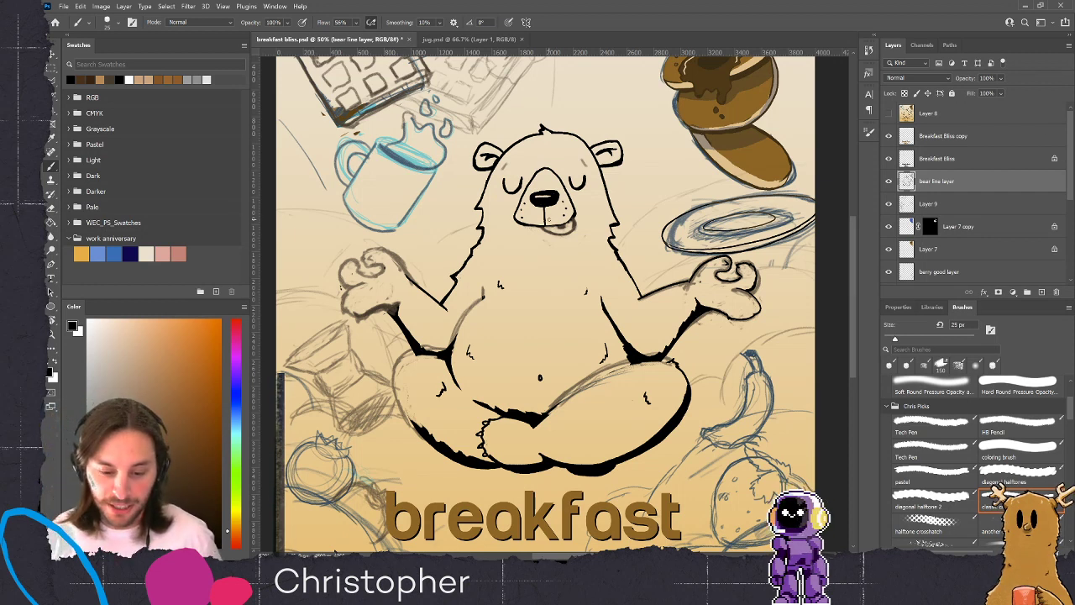
Erase the rough tongue sketch under the bear's muzzle at 100% zoom
{"action": "key", "text": "z"}
{"action": "left_click_drag", "start_coordinate": [551, 222], "coordinate": [560, 237]}
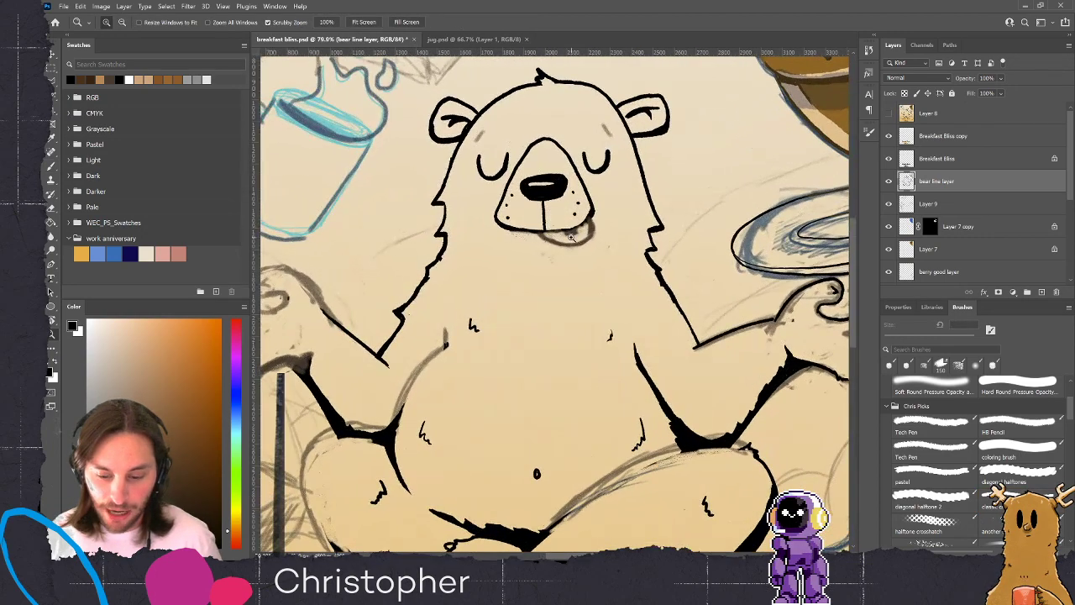
{"action": "left_click", "coordinate": [543, 245]}
{"action": "key", "text": "b"}
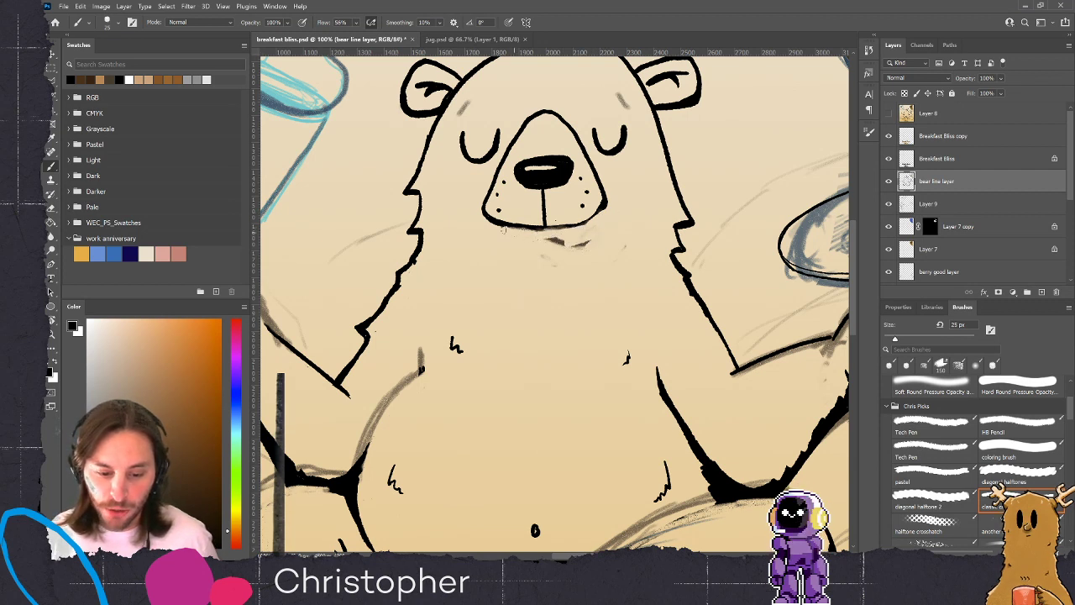
{"action": "mouse_move", "coordinate": [567, 234]}
{"action": "left_mouse_down"}
{"action": "mouse_move", "coordinate": [584, 232]}
{"action": "mouse_move", "coordinate": [554, 242]}
{"action": "mouse_move", "coordinate": [587, 245]}
{"action": "left_mouse_up"}
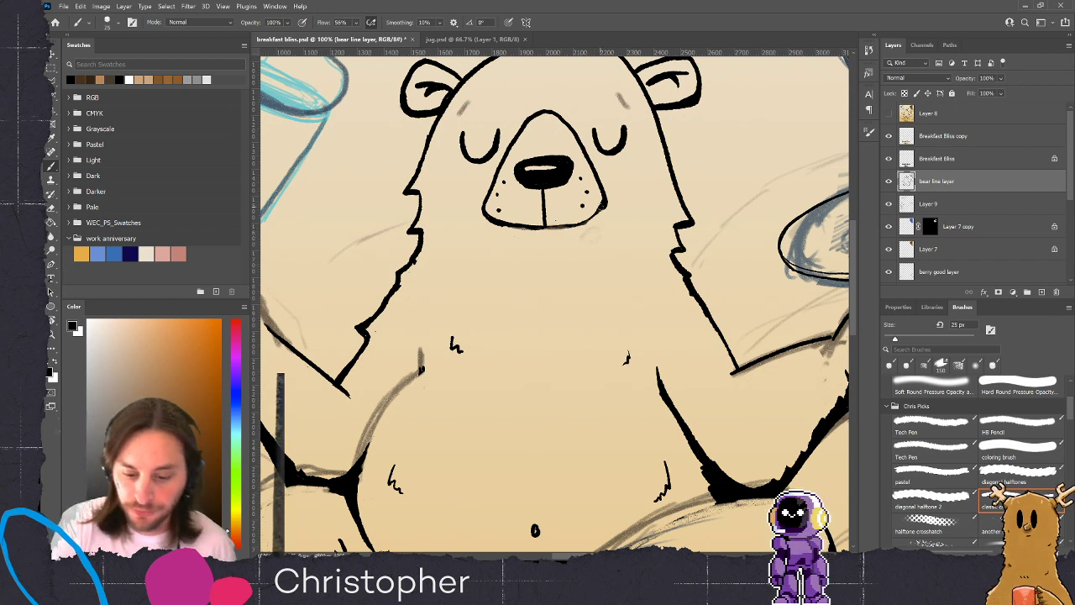
Redraw the lower muzzle line and add a small tongue below it with a 15 px brush
{"action": "key", "text": "bracketleft"}
{"action": "key", "text": "bracketleft"}
{"action": "left_click_drag", "start_coordinate": [597, 214], "coordinate": [514, 224]}
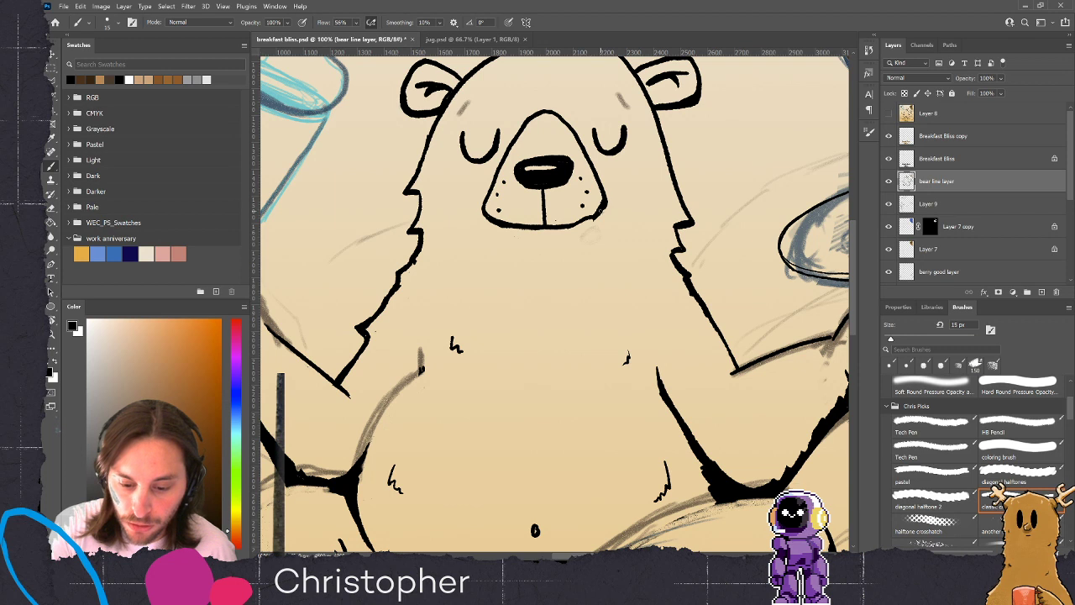
{"action": "mouse_move", "coordinate": [604, 207]}
{"action": "left_mouse_down"}
{"action": "mouse_move", "coordinate": [590, 238]}
{"action": "mouse_move", "coordinate": [561, 243]}
{"action": "mouse_move", "coordinate": [553, 229]}
{"action": "mouse_move", "coordinate": [593, 219]}
{"action": "mouse_move", "coordinate": [585, 226]}
{"action": "left_mouse_up"}
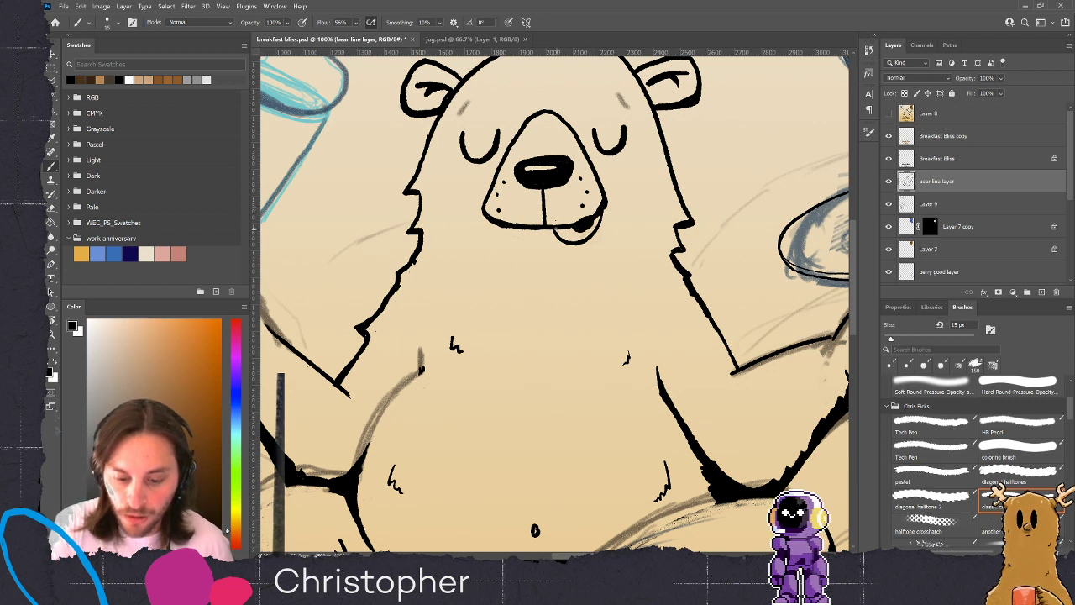
{"action": "left_click_drag", "start_coordinate": [506, 226], "coordinate": [597, 217]}
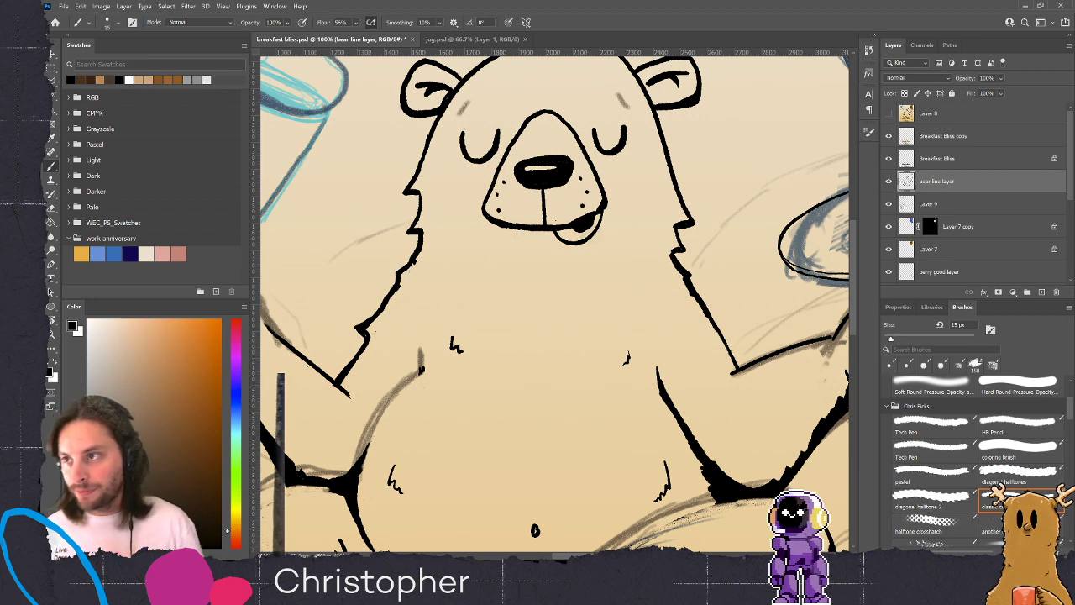
Ink the curved side of the bear's belly from the armpit down to the knee on the mug side
{"action": "key", "text": "ctrl+minus"}
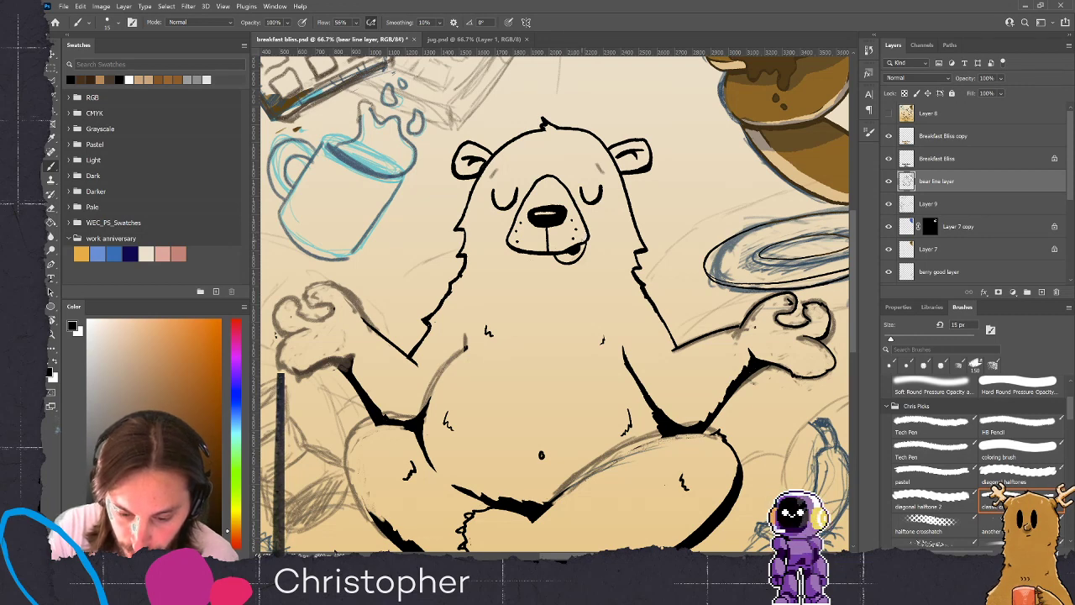
{"action": "key", "text": "ctrl+minus"}
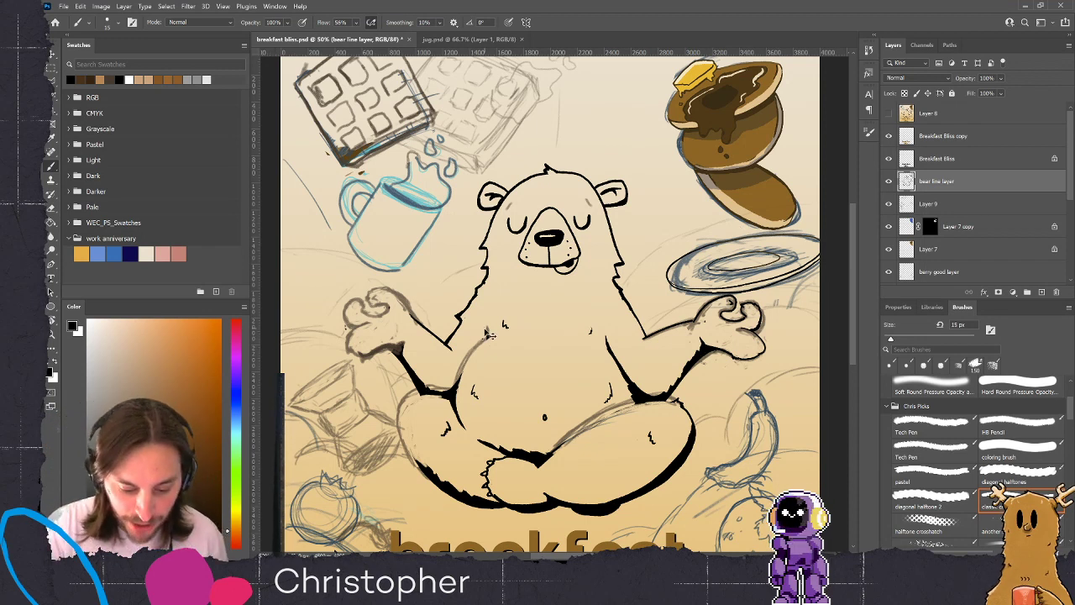
{"action": "left_click_drag", "start_coordinate": [475, 345], "coordinate": [459, 377]}
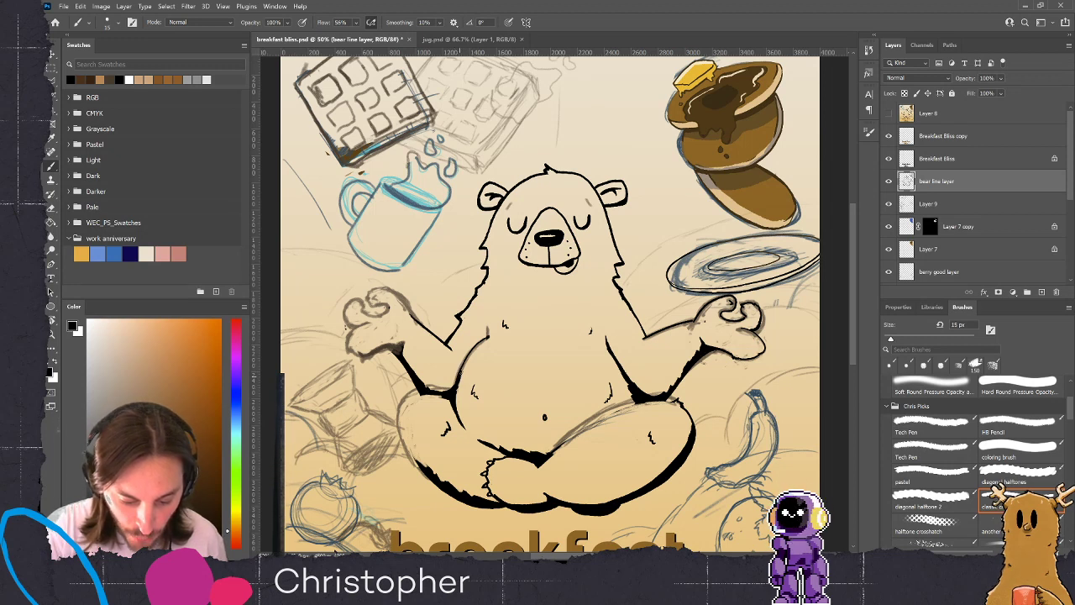
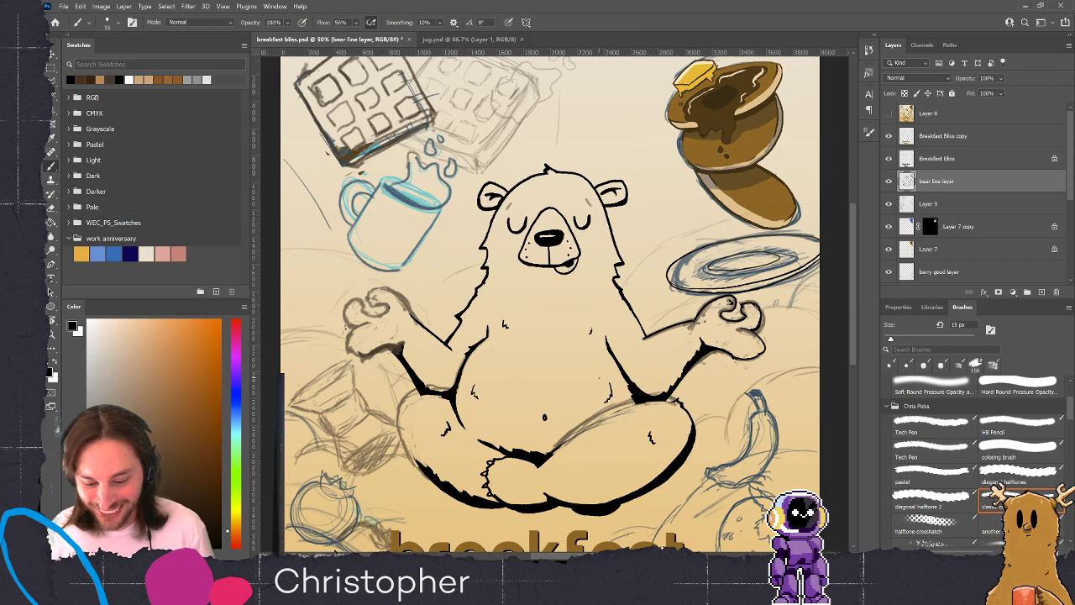
Ink the upper edge of the front crossed leg from the lap to the knee on the plate side
{"action": "left_click_drag", "start_coordinate": [675, 410], "coordinate": [702, 233]}
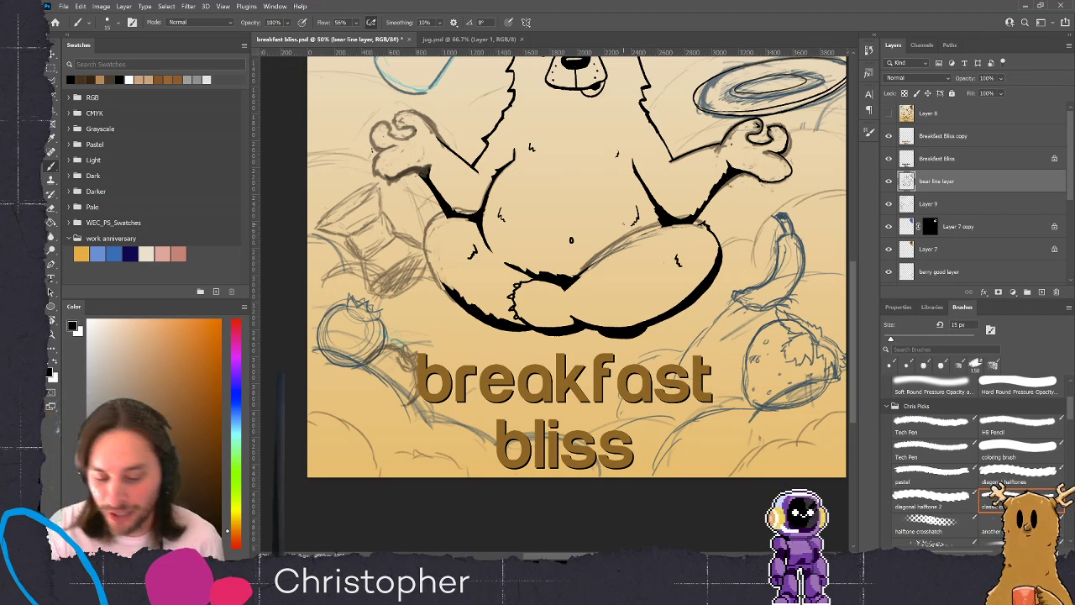
{"action": "left_click", "coordinate": [888, 182]}
{"action": "left_click", "coordinate": [890, 182]}
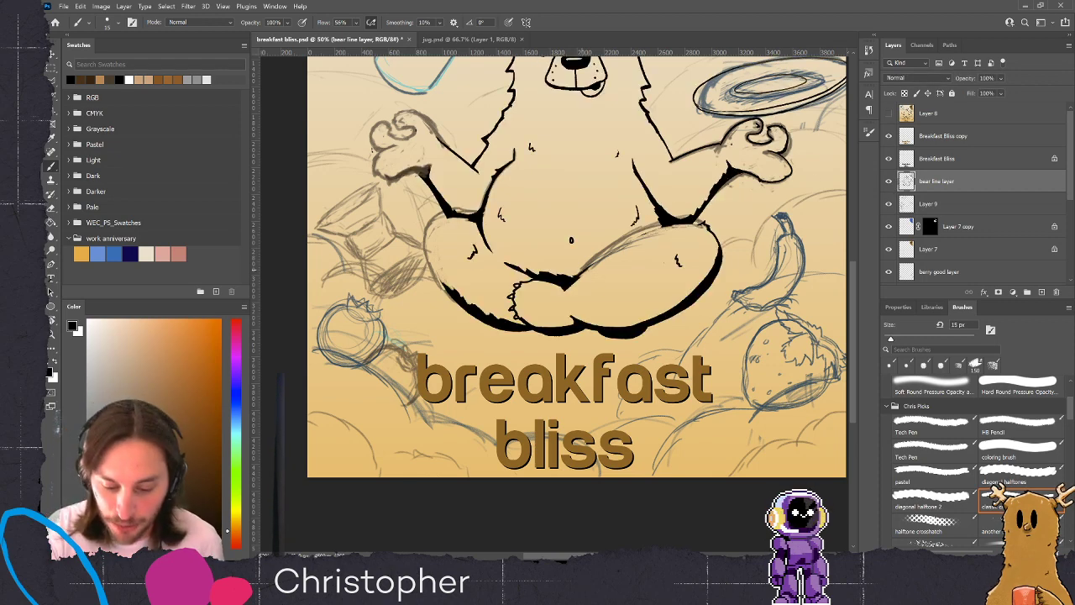
{"action": "left_click_drag", "start_coordinate": [589, 265], "coordinate": [655, 227]}
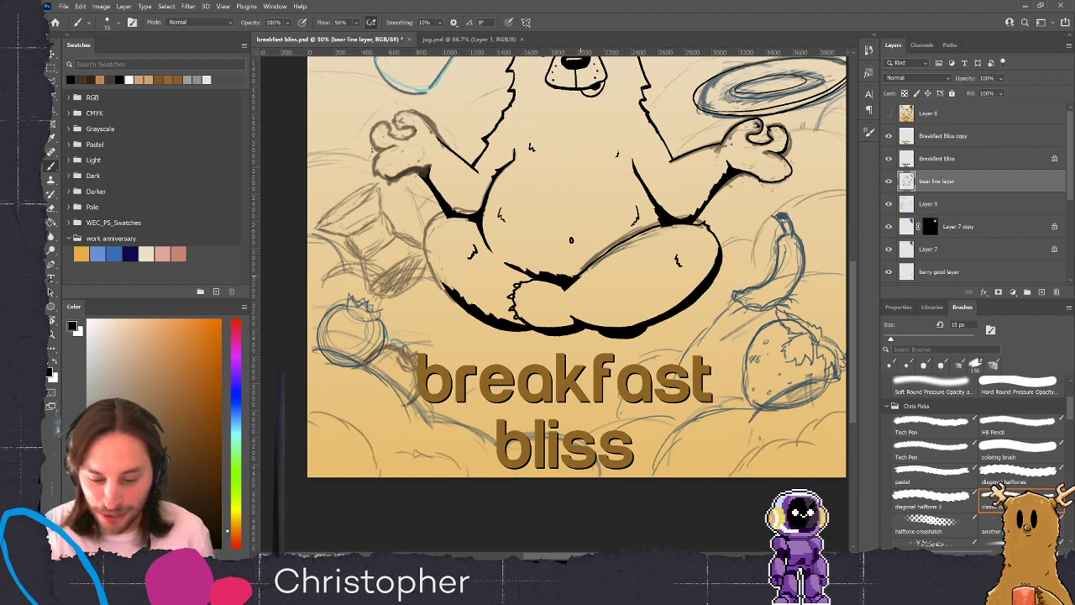
{"action": "left_click_drag", "start_coordinate": [587, 270], "coordinate": [669, 225]}
{"action": "key", "text": "ctrl+z"}
{"action": "left_click_drag", "start_coordinate": [580, 272], "coordinate": [653, 230]}
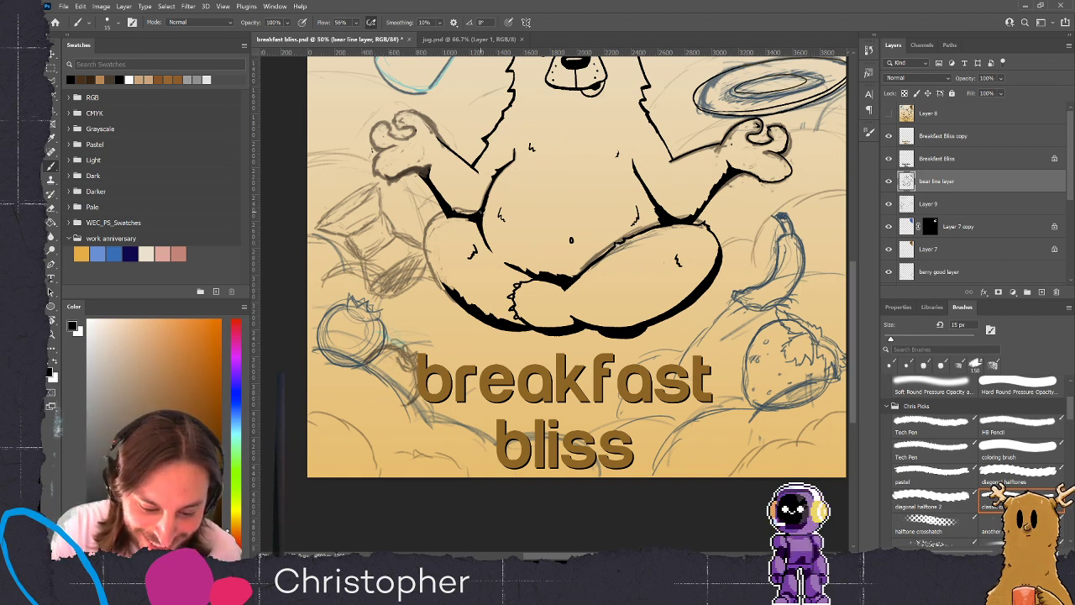
Ink the outer outline of the bent knee and thigh on the mug side
{"action": "mouse_move", "coordinate": [445, 212]}
{"action": "left_mouse_down"}
{"action": "mouse_move", "coordinate": [424, 238]}
{"action": "mouse_move", "coordinate": [445, 291]}
{"action": "left_mouse_up"}
{"action": "left_click_drag", "start_coordinate": [427, 255], "coordinate": [442, 283]}
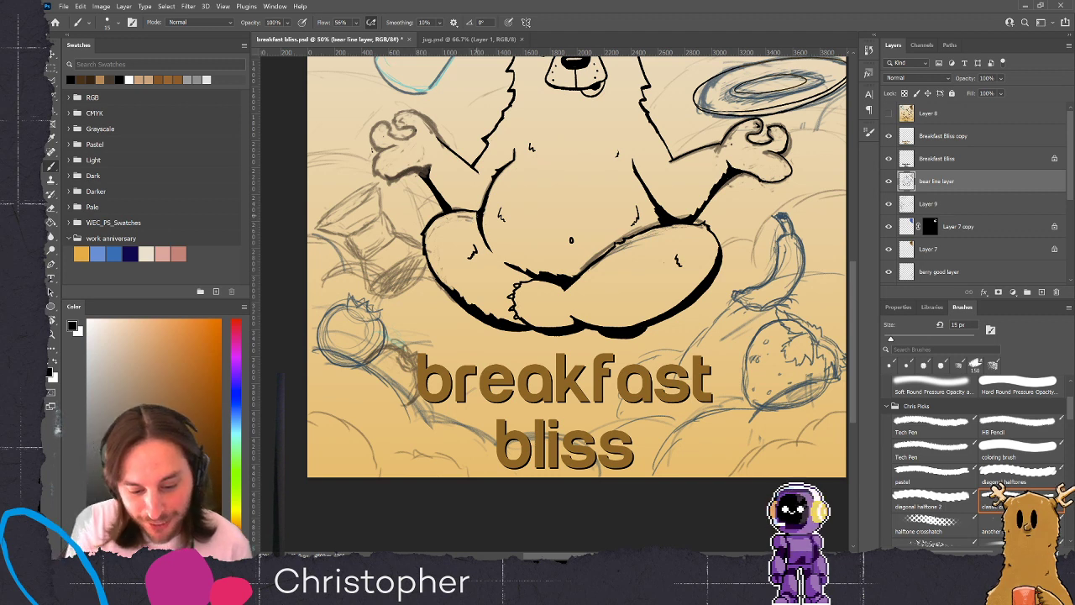
{"action": "mouse_move", "coordinate": [451, 211]}
{"action": "left_mouse_down"}
{"action": "mouse_move", "coordinate": [475, 213]}
{"action": "mouse_move", "coordinate": [427, 228]}
{"action": "left_mouse_up"}
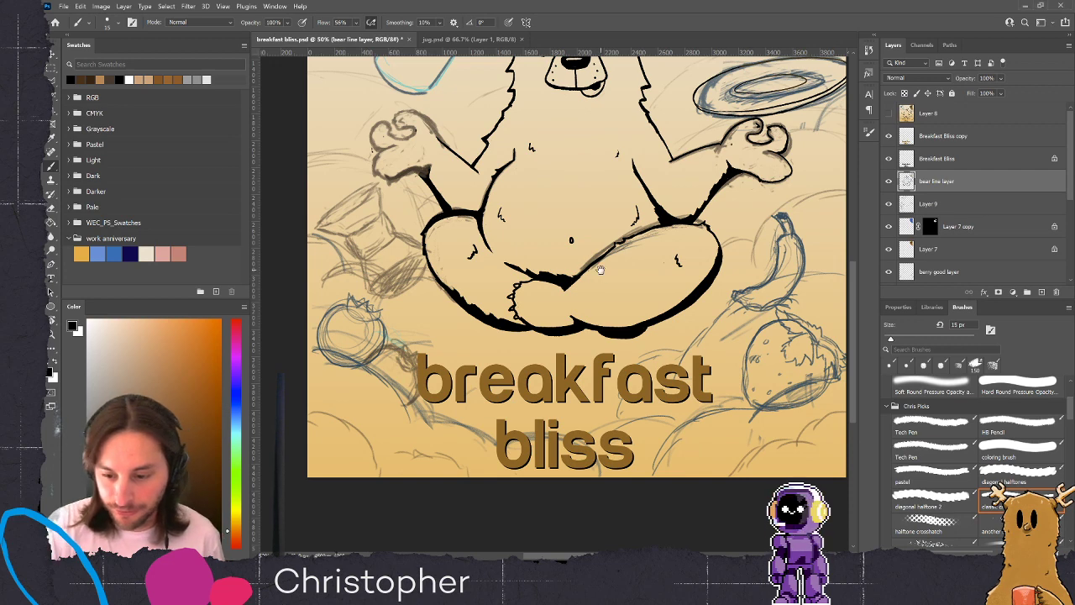
Ink the bear's hand below the mug, erasing and redrawing the rough line along its underside up to the wrist
{"action": "mouse_move", "coordinate": [579, 245]}
{"action": "left_mouse_down"}
{"action": "mouse_move", "coordinate": [630, 324]}
{"action": "mouse_move", "coordinate": [583, 329]}
{"action": "left_mouse_up"}
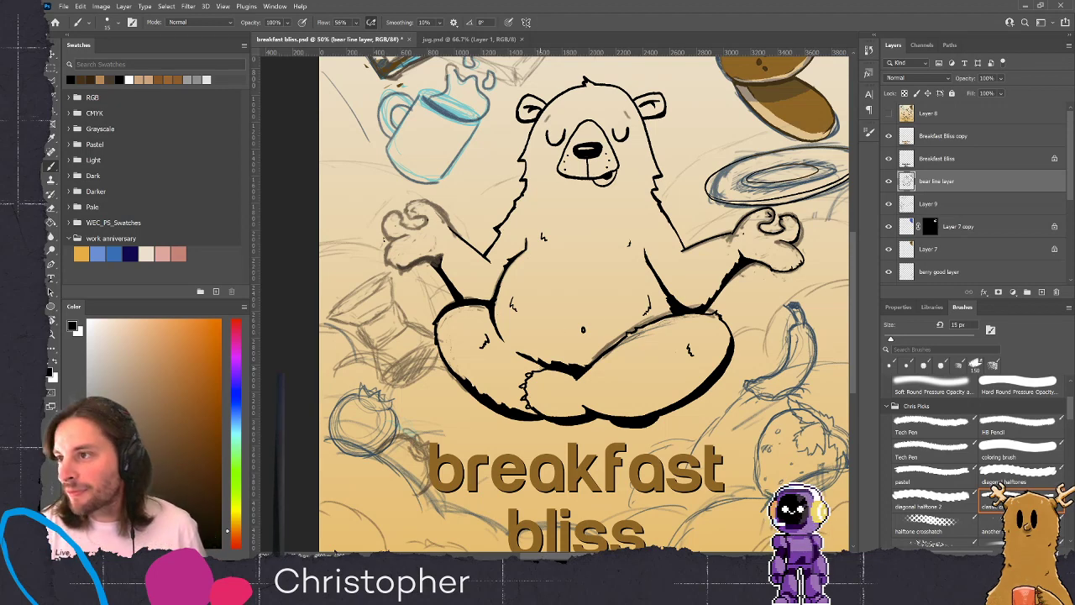
{"action": "left_click_drag", "start_coordinate": [548, 246], "coordinate": [734, 328]}
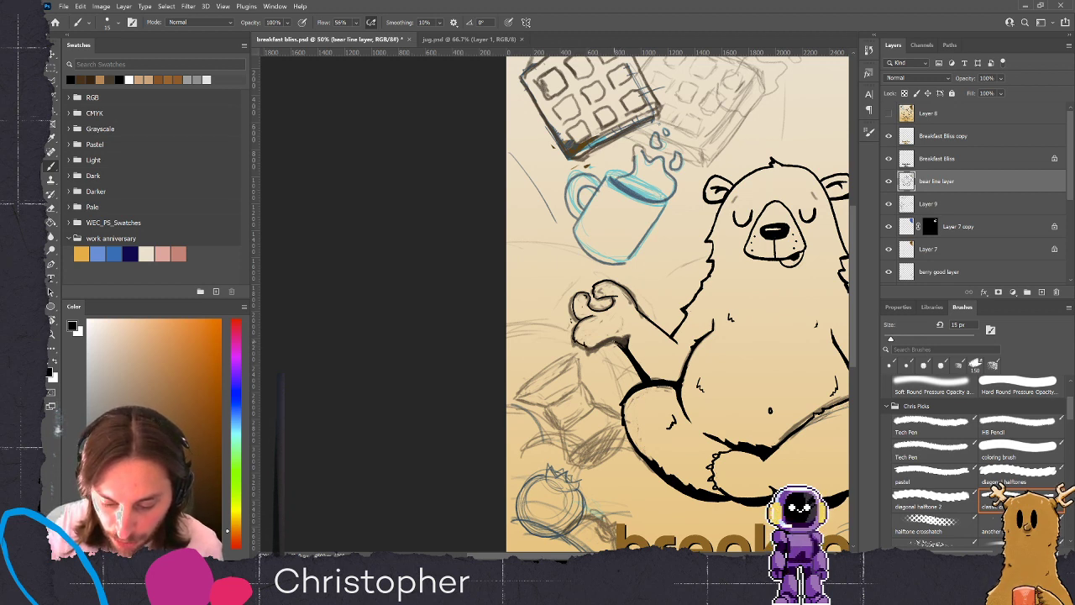
{"action": "left_click", "coordinate": [889, 181]}
{"action": "left_click", "coordinate": [888, 180]}
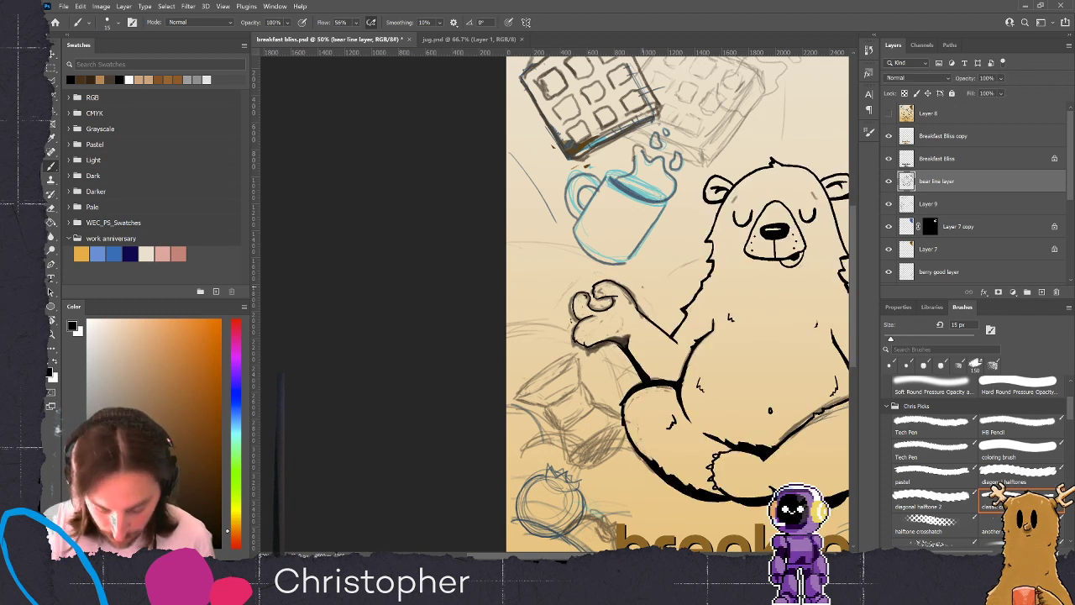
{"action": "key", "text": "e"}
{"action": "mouse_move", "coordinate": [595, 345]}
{"action": "left_mouse_down"}
{"action": "mouse_move", "coordinate": [625, 330]}
{"action": "mouse_move", "coordinate": [621, 347]}
{"action": "mouse_move", "coordinate": [588, 342]}
{"action": "left_mouse_up"}
{"action": "key", "text": "shift+comma"}
{"action": "key", "text": "b"}
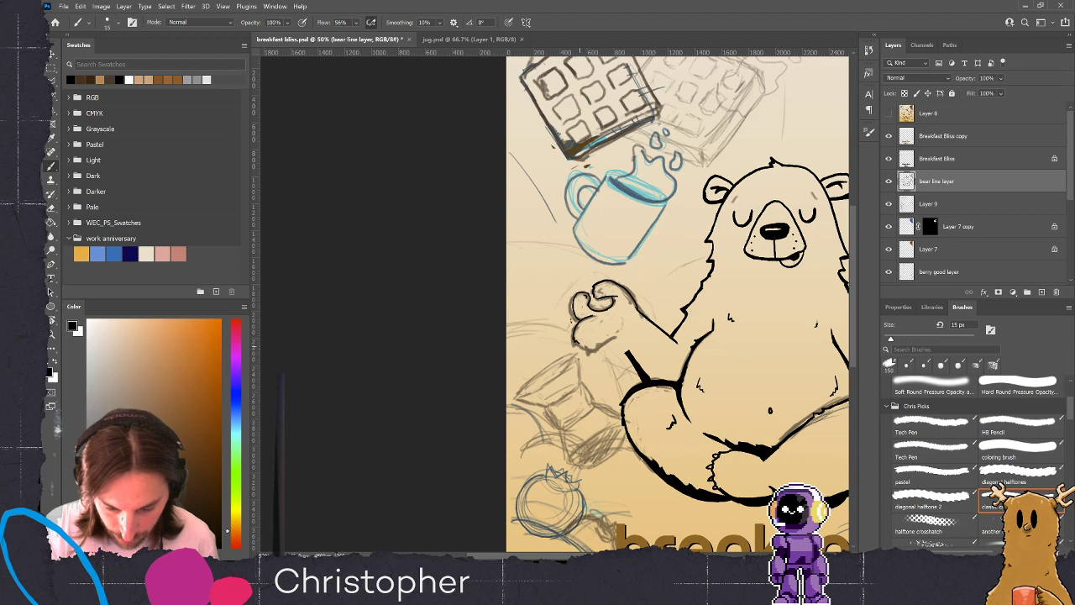
{"action": "key", "text": "period"}
{"action": "mouse_move", "coordinate": [591, 348]}
{"action": "left_mouse_down"}
{"action": "mouse_move", "coordinate": [628, 335]}
{"action": "mouse_move", "coordinate": [628, 351]}
{"action": "left_mouse_up"}
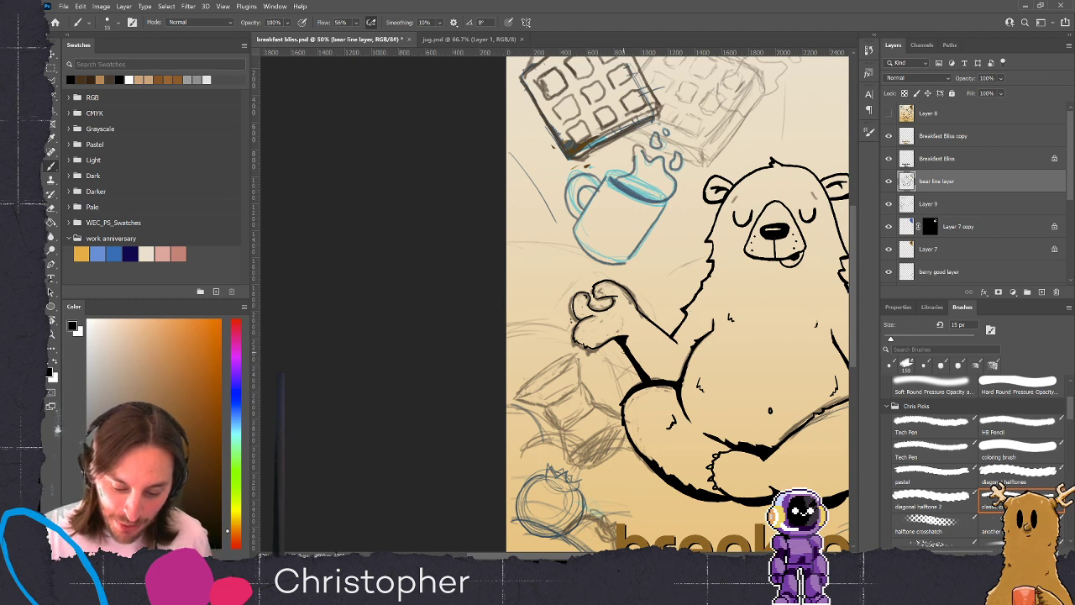
Compare the bear's line art with and without the Layer 9 sketch, leaving Layer 9 hidden and the bear line layer shown
{"action": "left_click_drag", "start_coordinate": [618, 335], "coordinate": [625, 354]}
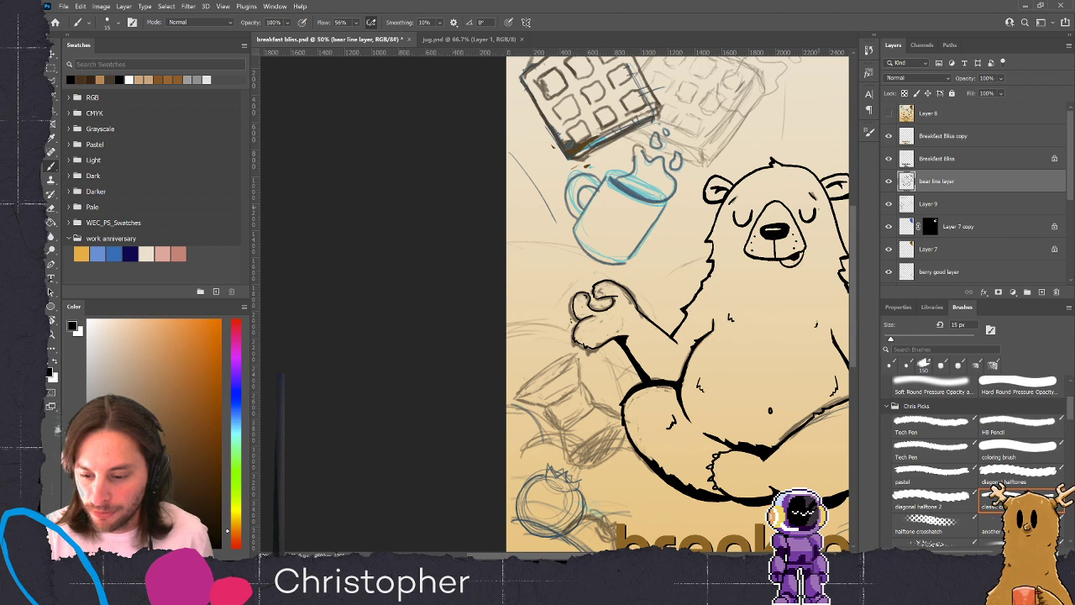
{"action": "left_click", "coordinate": [890, 204]}
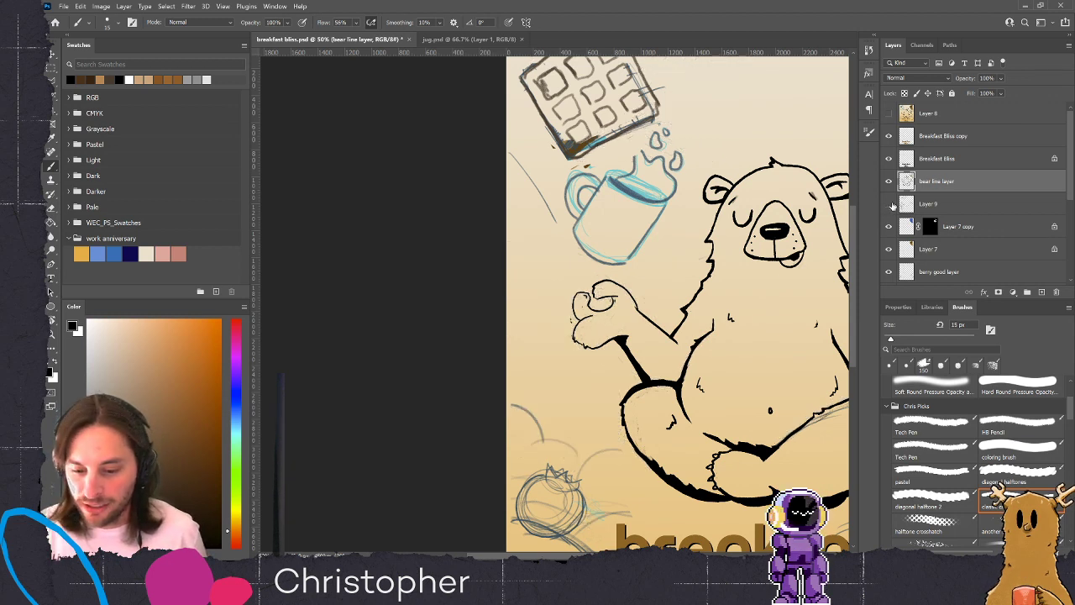
{"action": "left_click", "coordinate": [889, 204]}
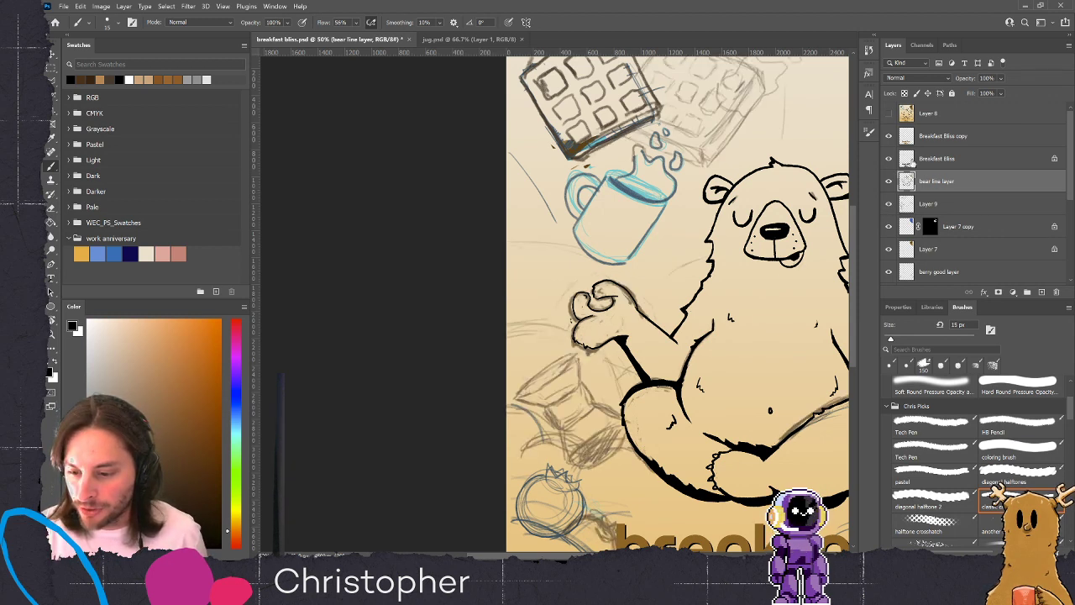
{"action": "left_click", "coordinate": [889, 182]}
{"action": "left_click", "coordinate": [889, 181]}
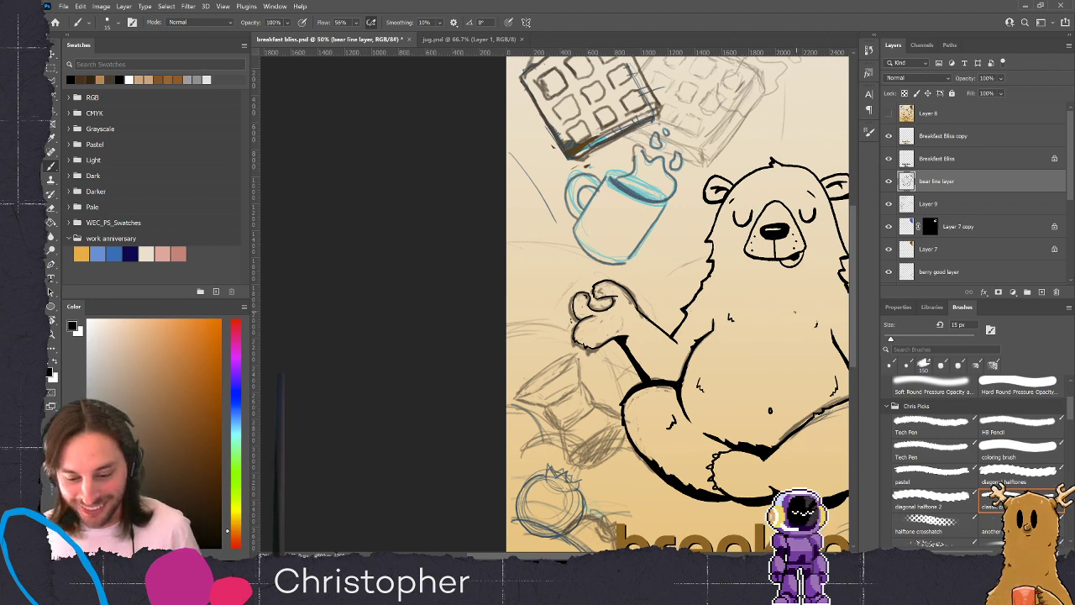
{"action": "left_click_drag", "start_coordinate": [821, 266], "coordinate": [751, 281]}
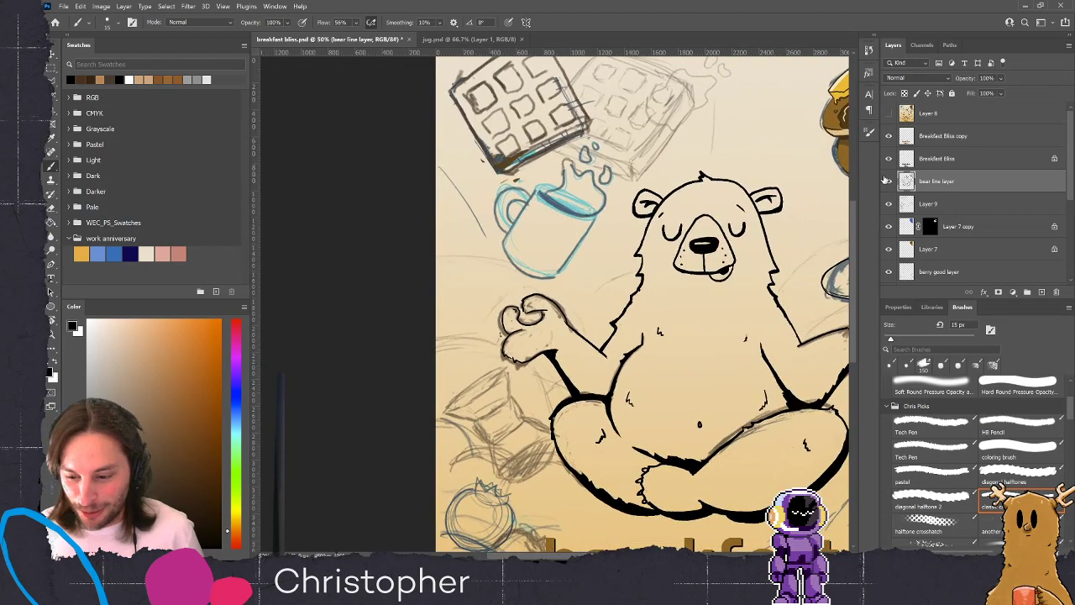
{"action": "left_click", "coordinate": [887, 204]}
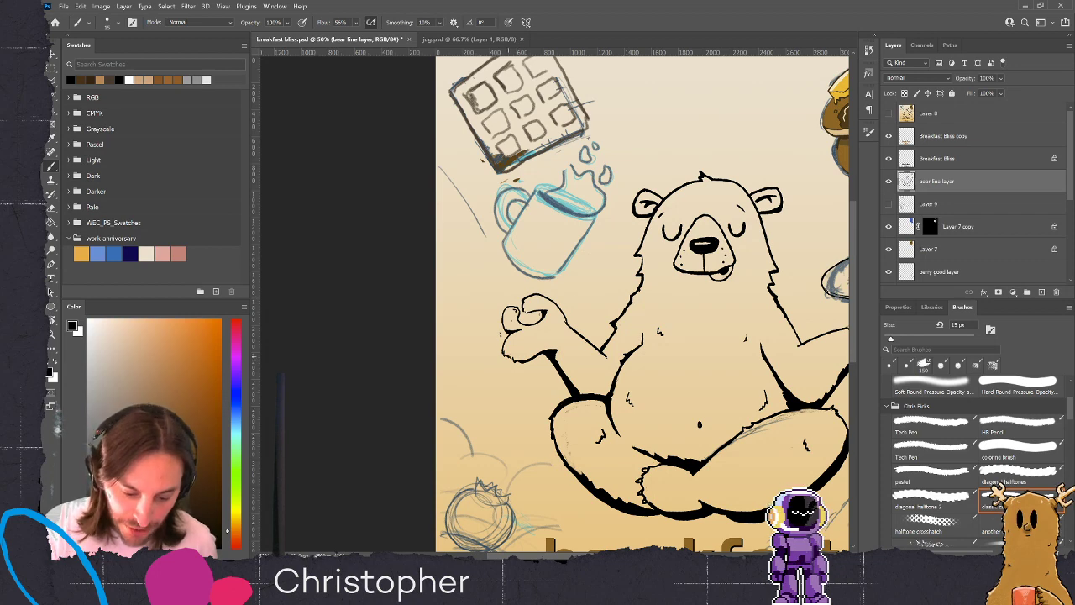
Add small fur strokes to the heavy black outlines under the bear's thighs and along the undersides of the forearms
{"action": "left_click_drag", "start_coordinate": [724, 356], "coordinate": [616, 347]}
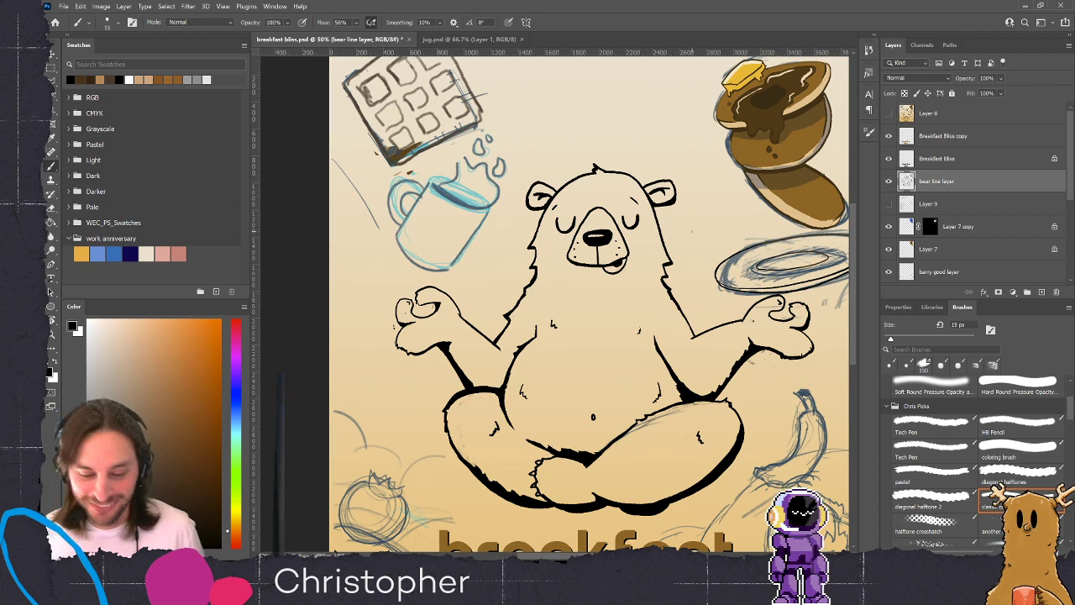
{"action": "left_click_drag", "start_coordinate": [633, 314], "coordinate": [631, 239]}
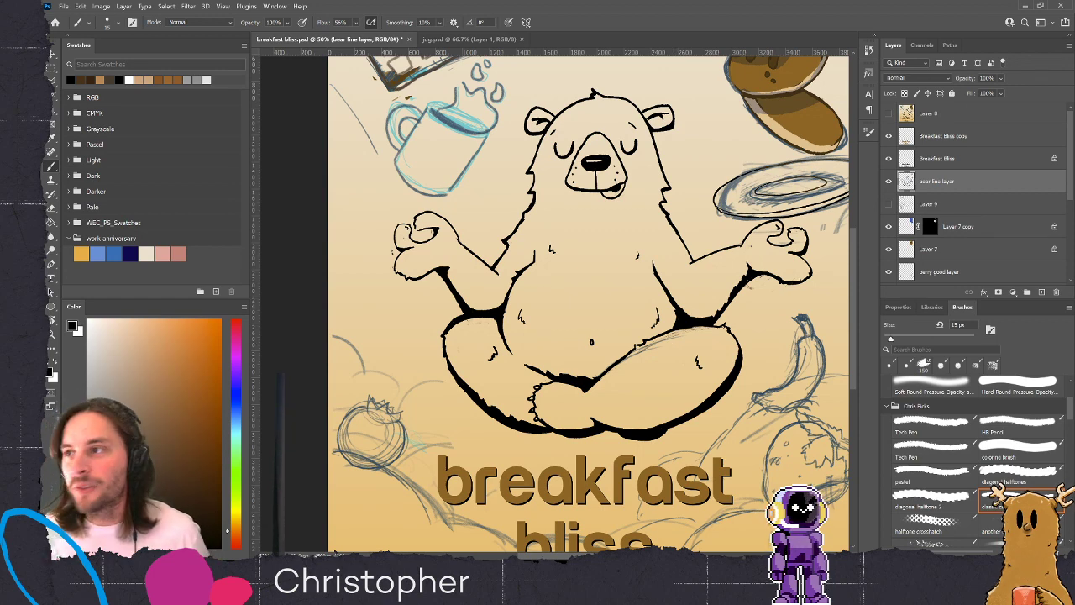
{"action": "left_click_drag", "start_coordinate": [616, 195], "coordinate": [622, 162]}
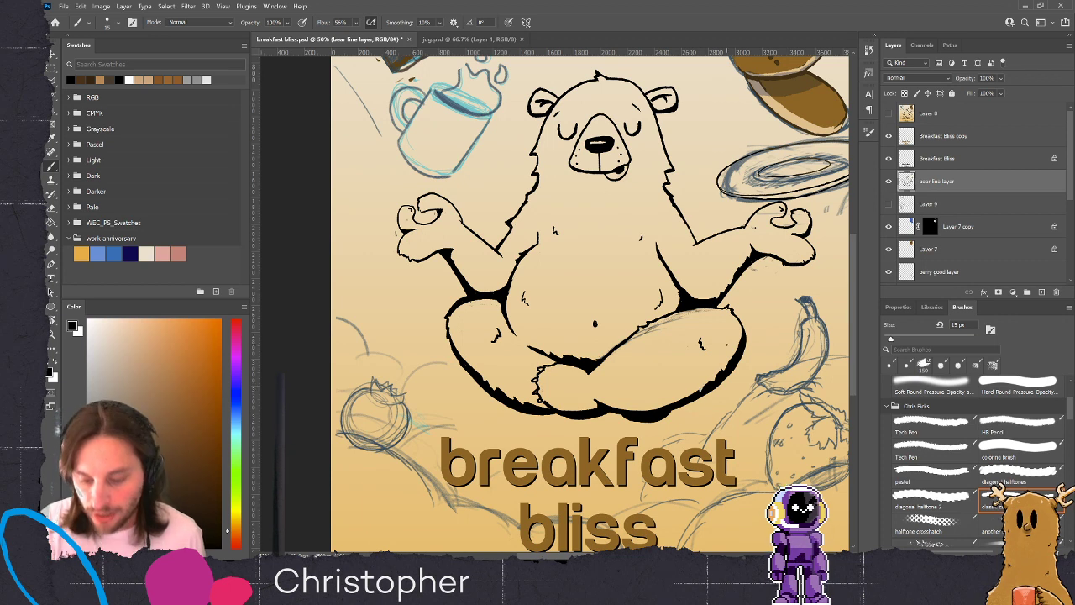
{"action": "left_click_drag", "start_coordinate": [449, 253], "coordinate": [478, 290]}
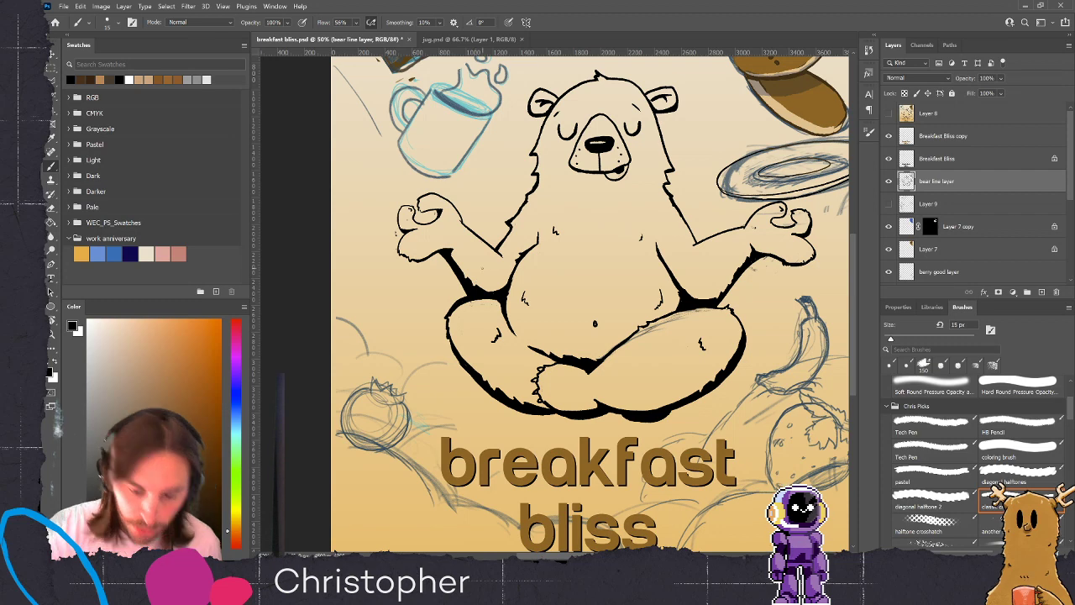
{"action": "left_click_drag", "start_coordinate": [674, 184], "coordinate": [647, 234]}
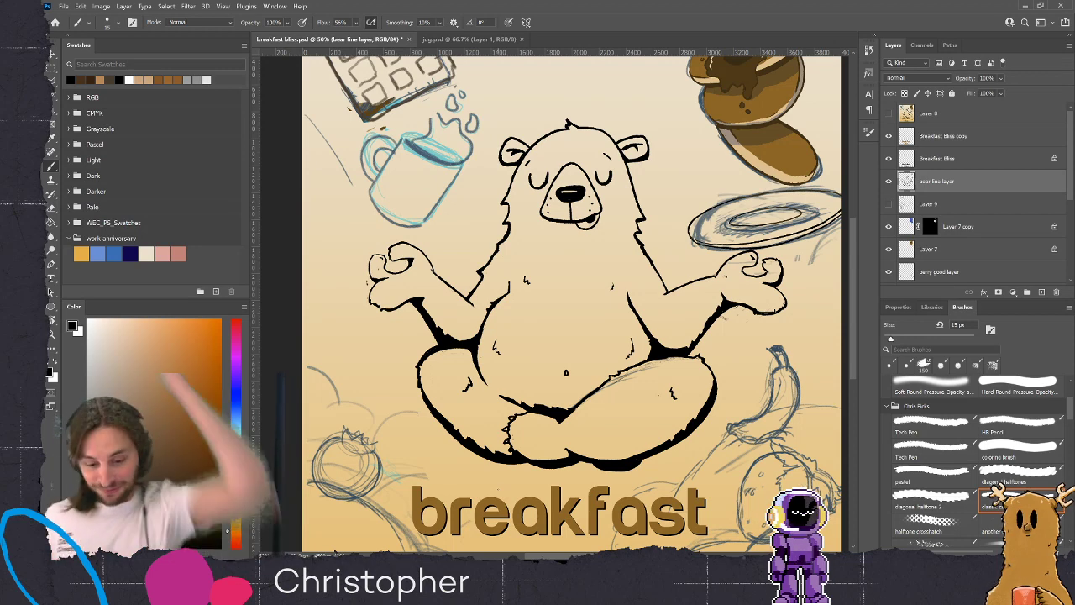
Add a new empty layer directly above the bear line layer
{"action": "left_click_drag", "start_coordinate": [420, 160], "coordinate": [462, 225]}
{"action": "left_click", "coordinate": [1042, 292]}
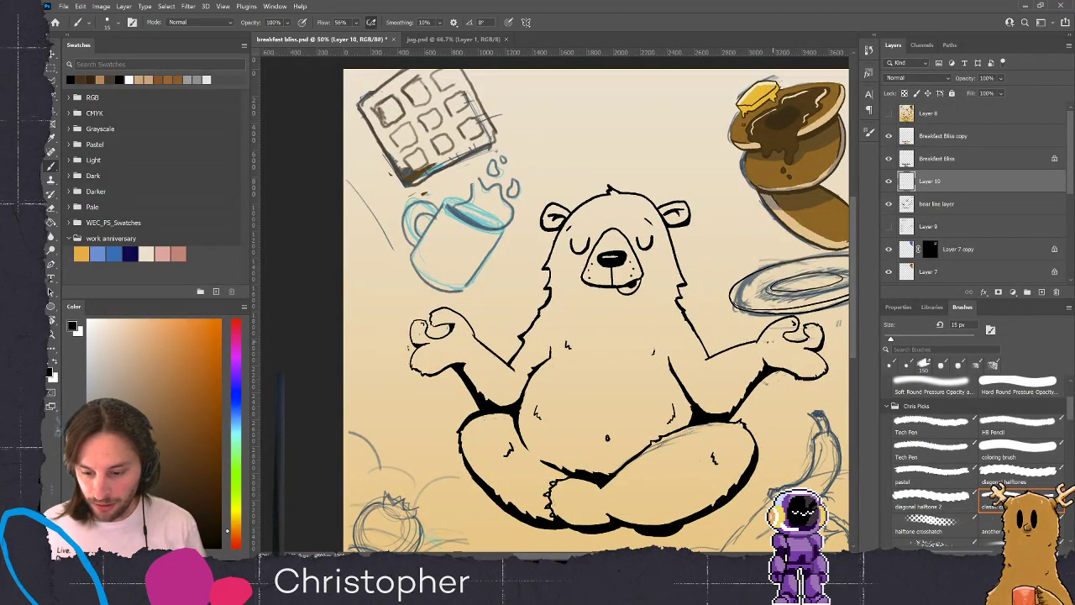
{"action": "left_click_drag", "start_coordinate": [660, 268], "coordinate": [634, 272]}
{"action": "left_click_drag", "start_coordinate": [640, 264], "coordinate": [636, 266]}
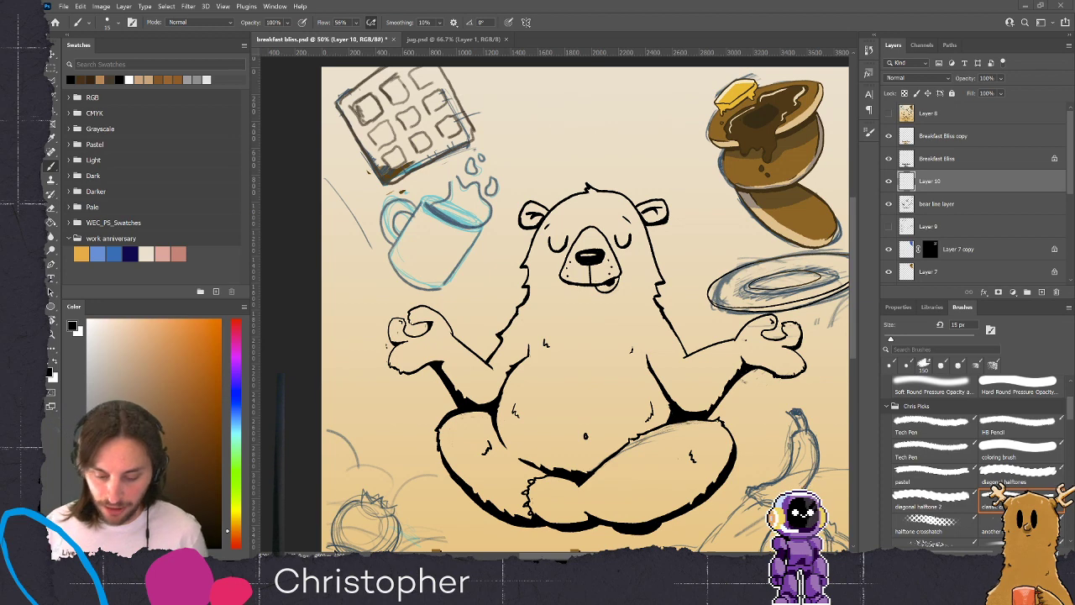
{"action": "left_click_drag", "start_coordinate": [631, 375], "coordinate": [596, 296]}
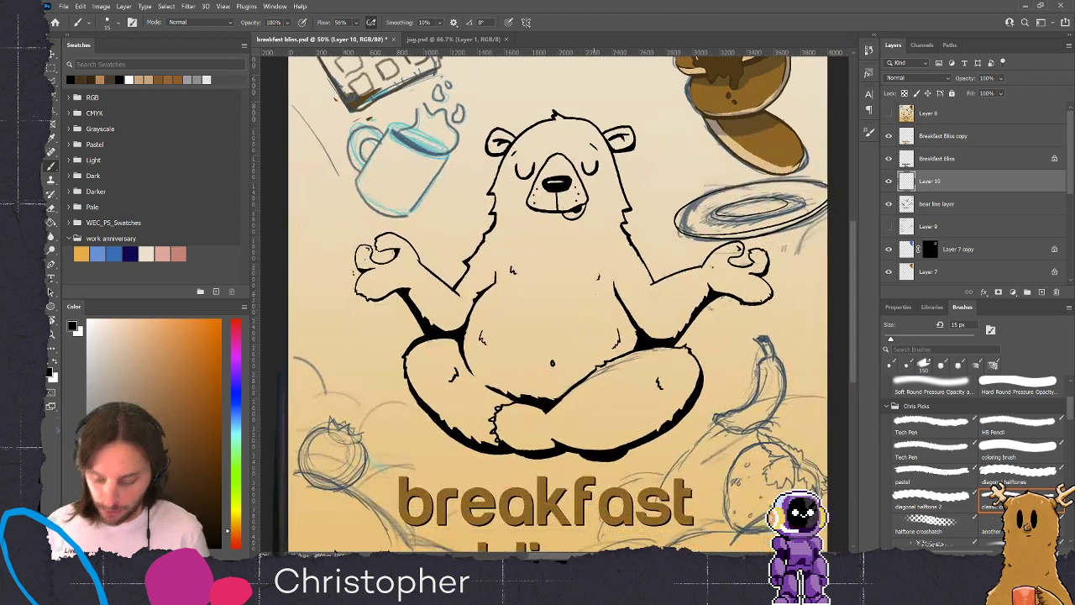
Check how the whole illustration reads as the label on the jug.psd mockup, and return to the breakfast bliss document
{"action": "key", "text": "ctrl+0"}
{"action": "scroll", "coordinate": [598, 298], "scroll_direction": "down", "scroll_amount": 1}
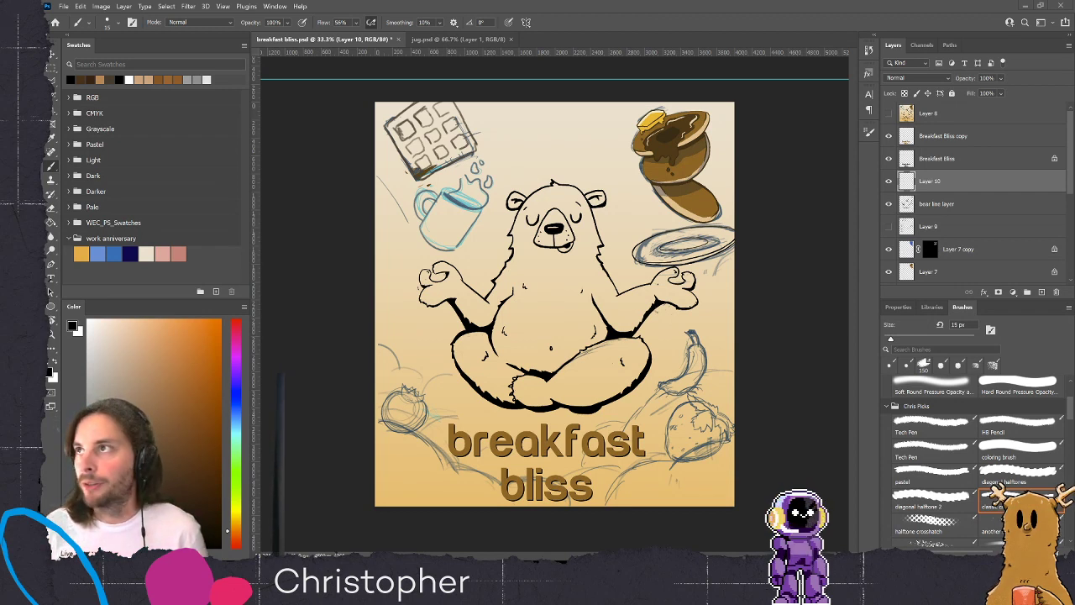
{"action": "left_click", "coordinate": [454, 38]}
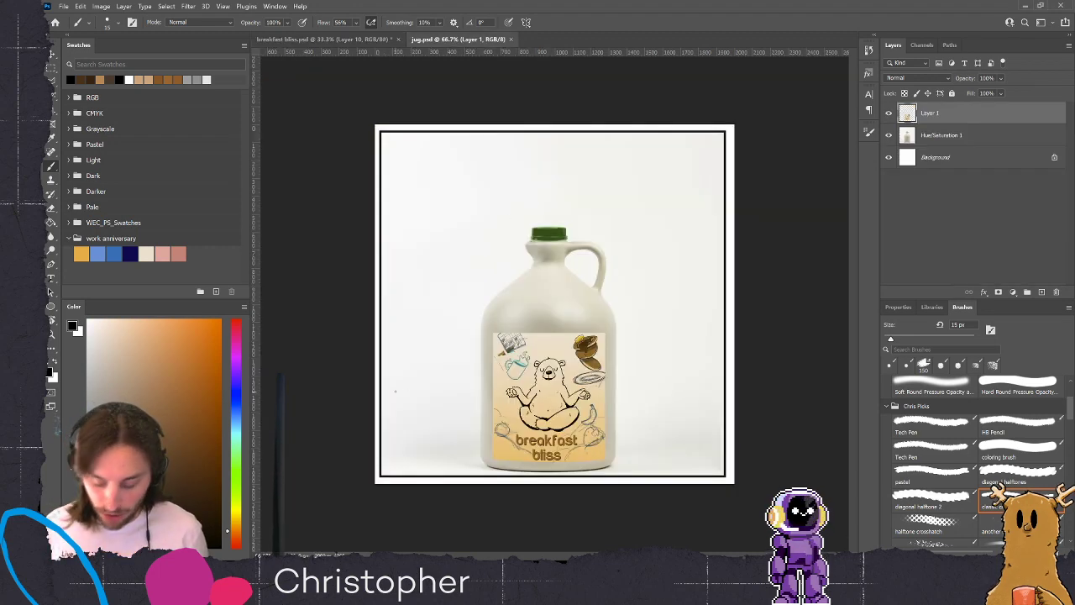
{"action": "key", "text": "ctrl+plus"}
{"action": "left_click_drag", "start_coordinate": [605, 424], "coordinate": [614, 289]}
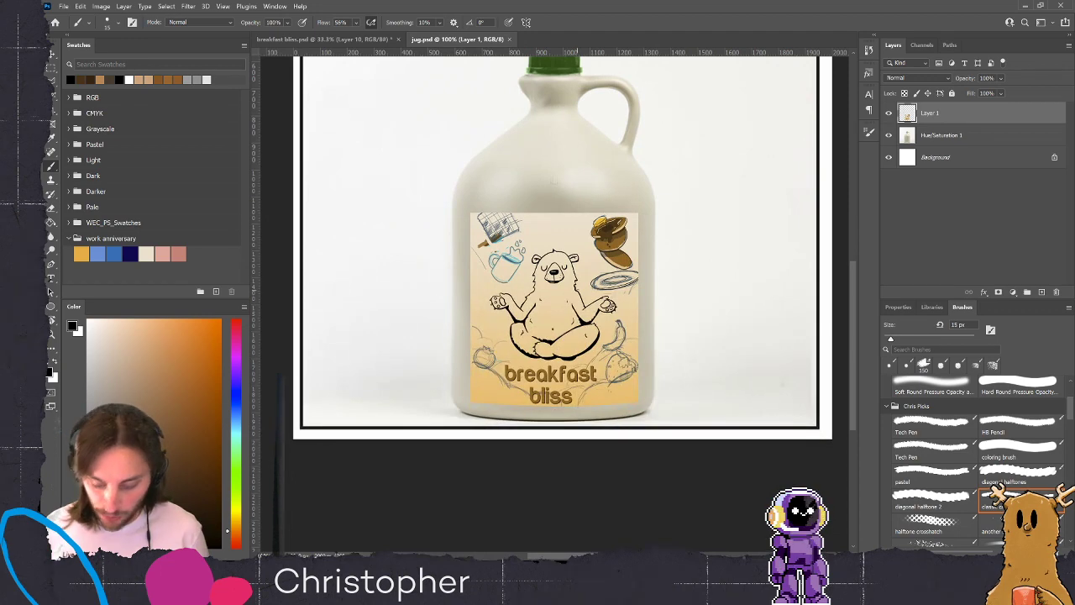
{"action": "key", "text": "ctrl+plus"}
{"action": "key", "text": "ctrl+minus"}
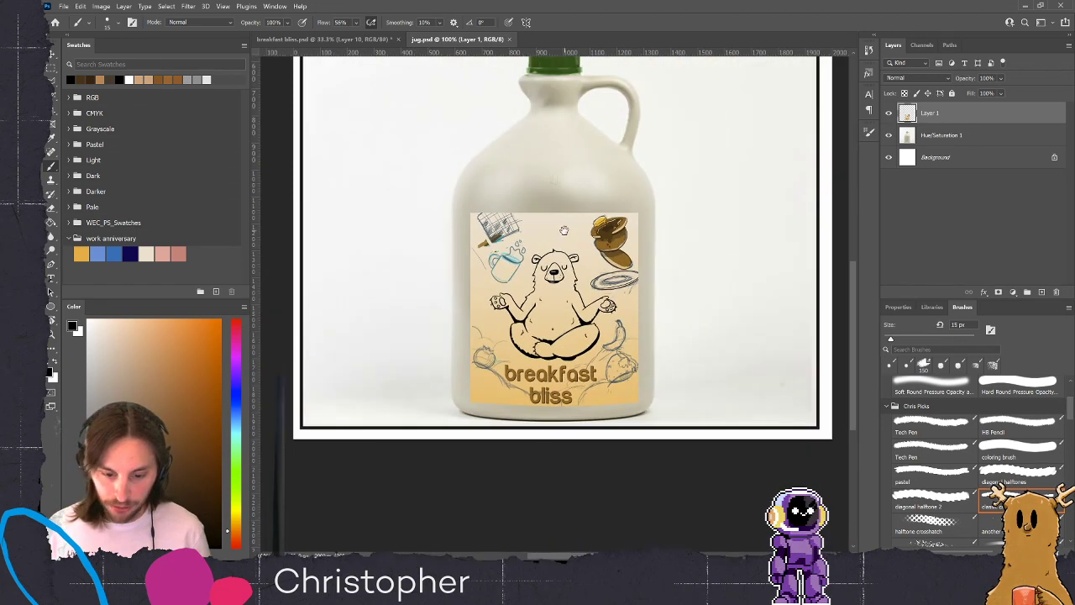
{"action": "left_click_drag", "start_coordinate": [561, 232], "coordinate": [549, 311]}
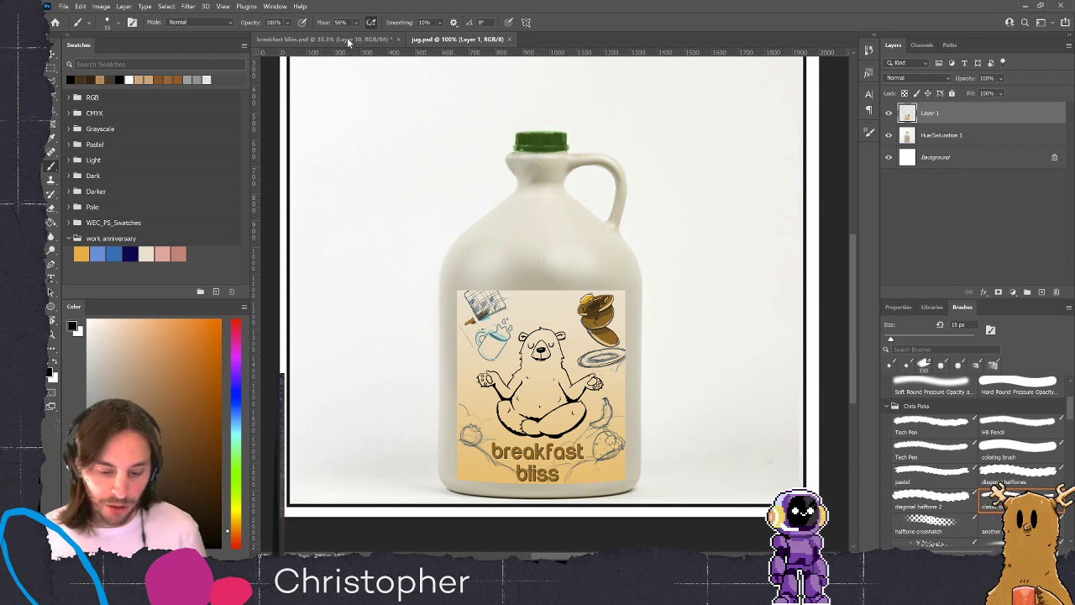
{"action": "left_click", "coordinate": [349, 41]}
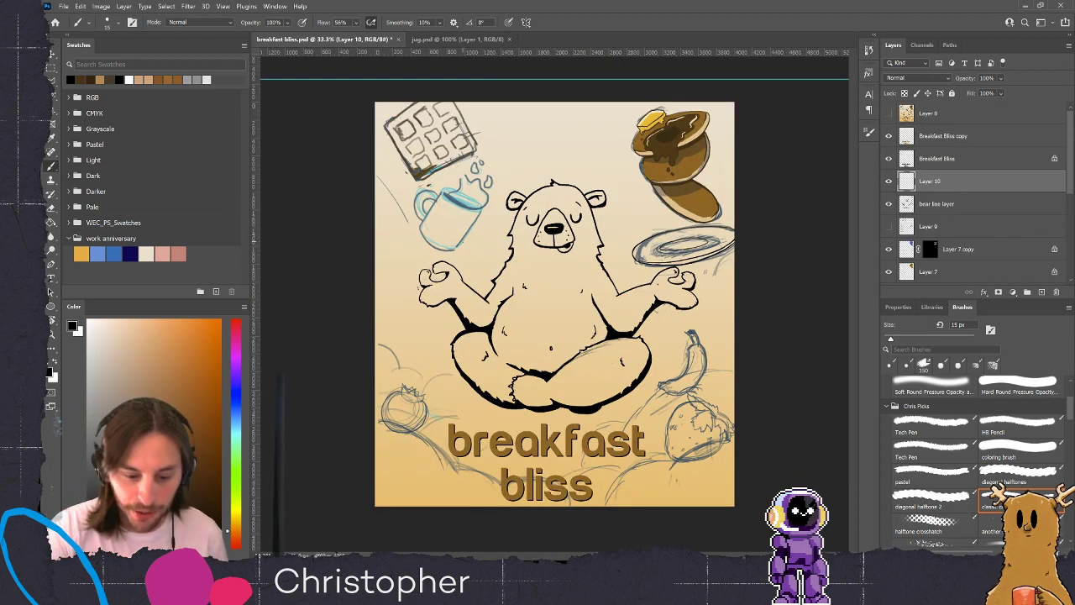
Ink the straight side and curved base of the coffee mug on Layer 10 with a 20 px brush
{"action": "double_click", "coordinate": [930, 181]}
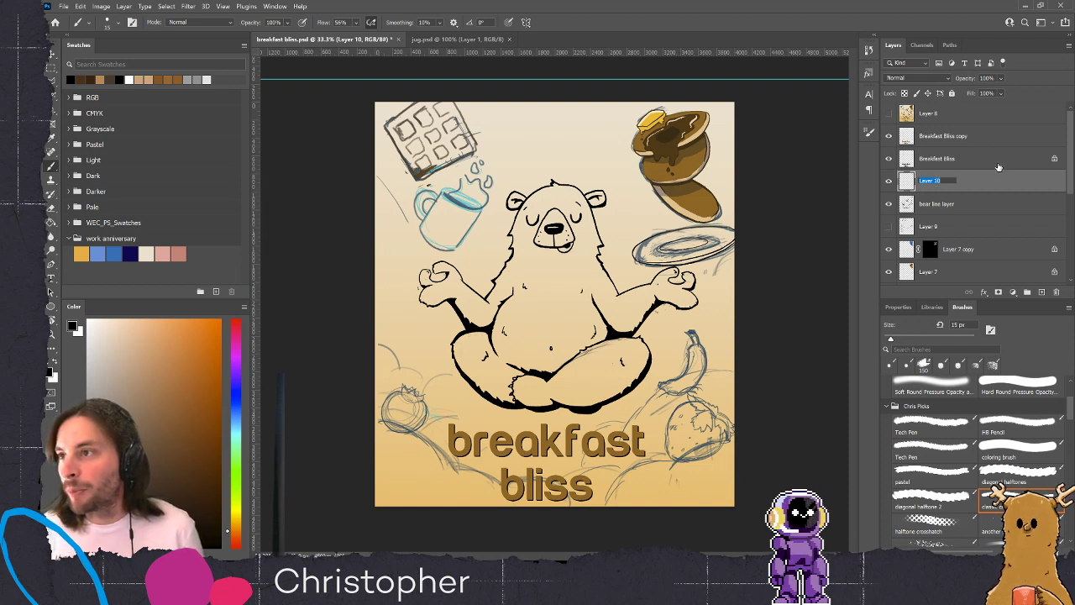
{"action": "key", "text": "Return"}
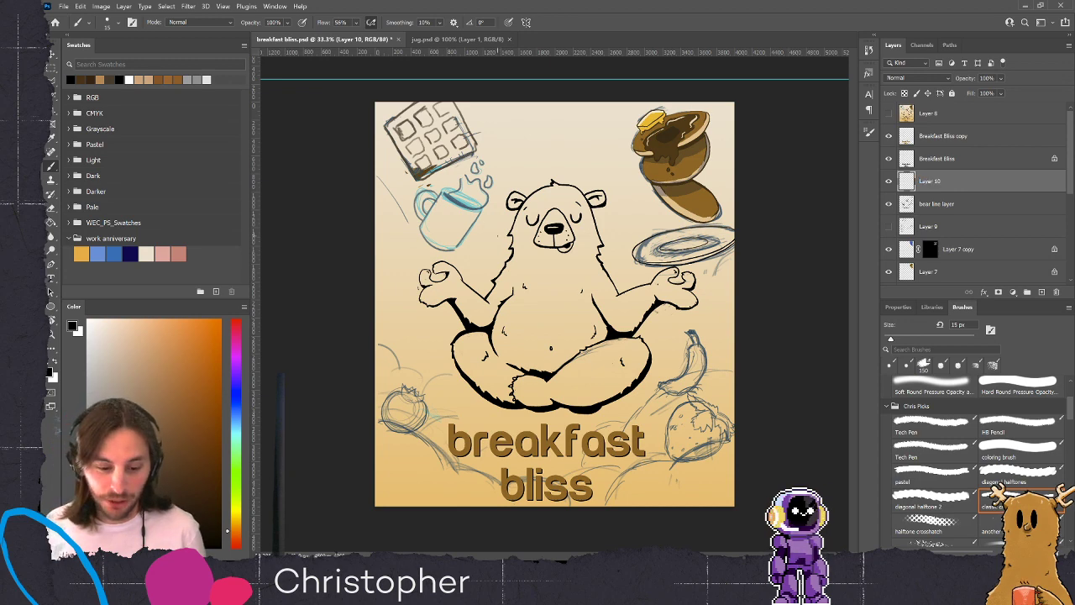
{"action": "key", "text": "ctrl+plus"}
{"action": "left_click_drag", "start_coordinate": [447, 200], "coordinate": [474, 273]}
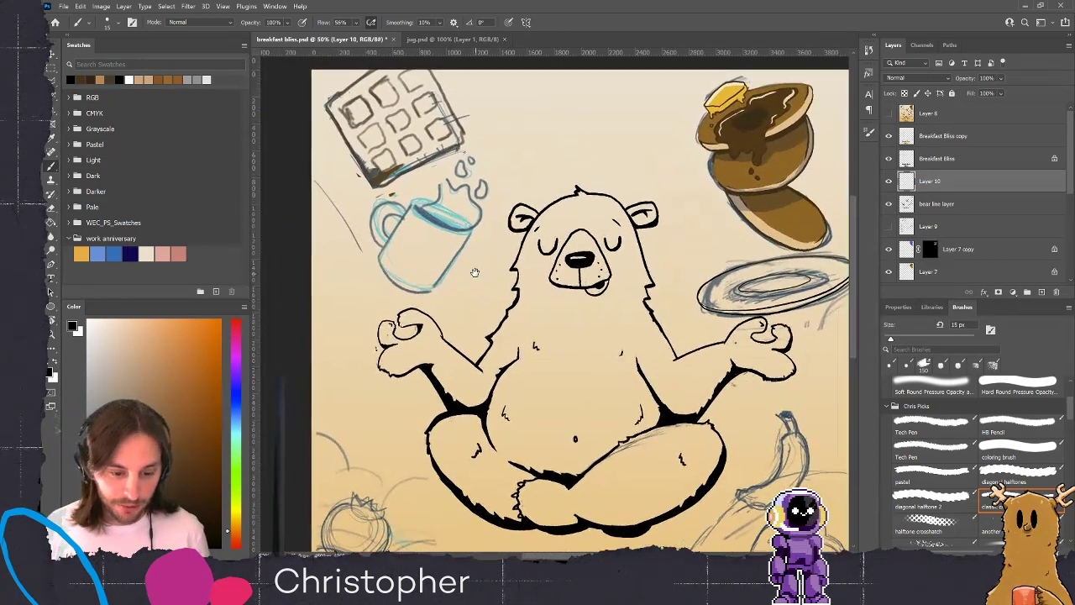
{"action": "key", "text": "bracketright"}
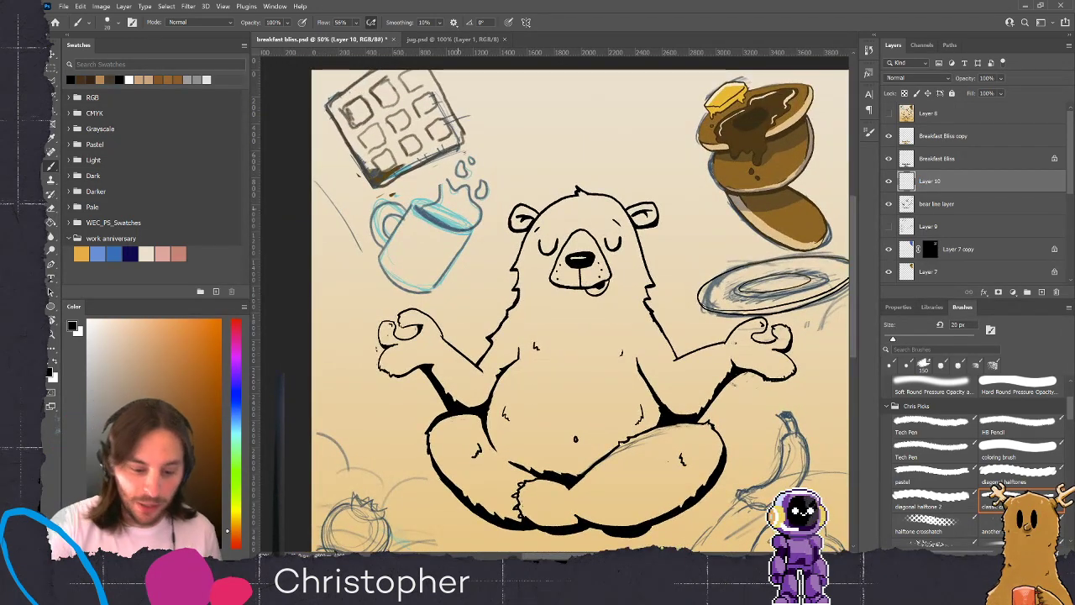
{"action": "left_click", "coordinate": [432, 291]}
{"action": "left_click_drag", "start_coordinate": [433, 287], "coordinate": [470, 239]}
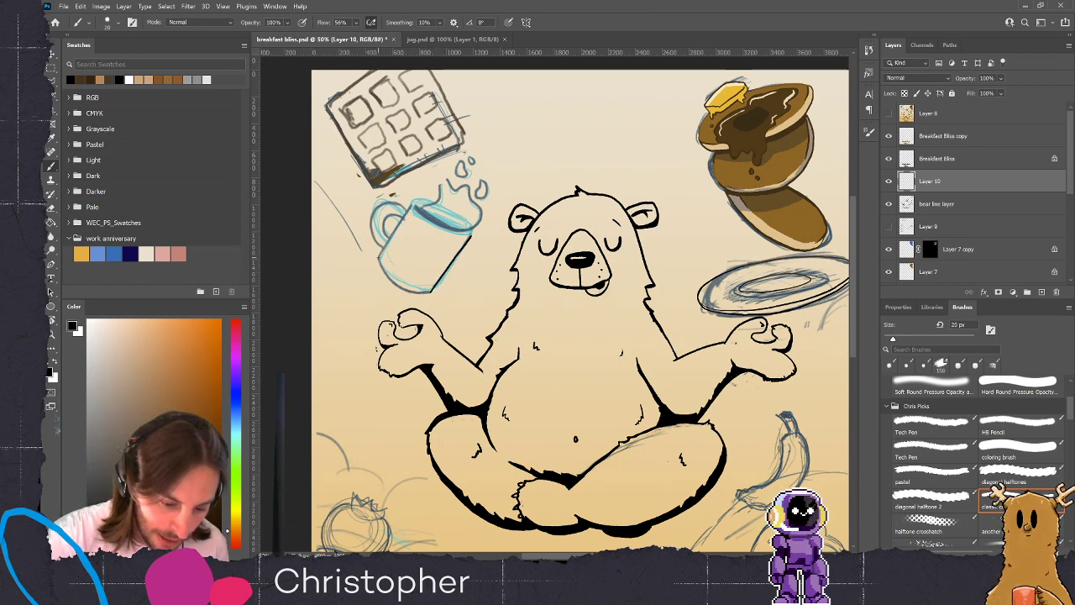
{"action": "left_click_drag", "start_coordinate": [386, 273], "coordinate": [414, 292]}
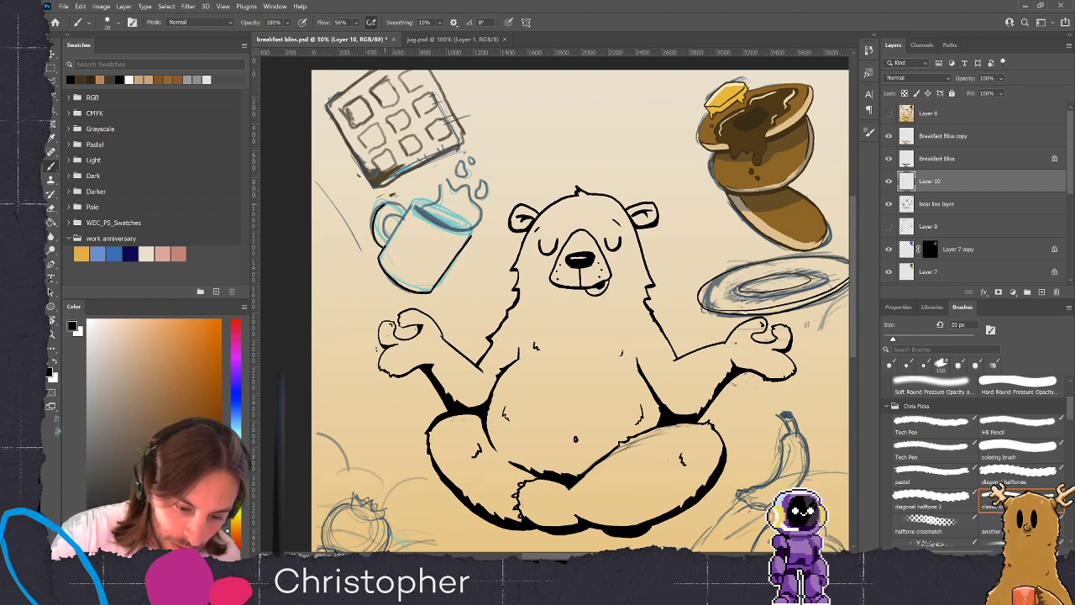
Complete the mug's line art by inking its handle, its rim and the splashing coffee with droplets
{"action": "left_click_drag", "start_coordinate": [393, 201], "coordinate": [407, 205]}
{"action": "key", "text": "ctrl+z"}
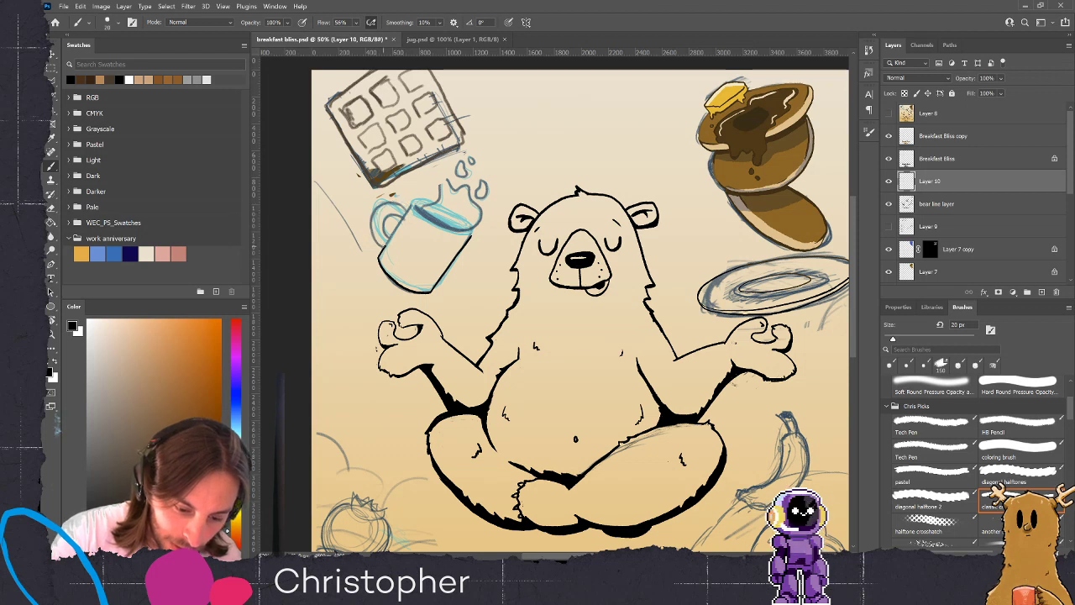
{"action": "left_click_drag", "start_coordinate": [378, 244], "coordinate": [376, 214]}
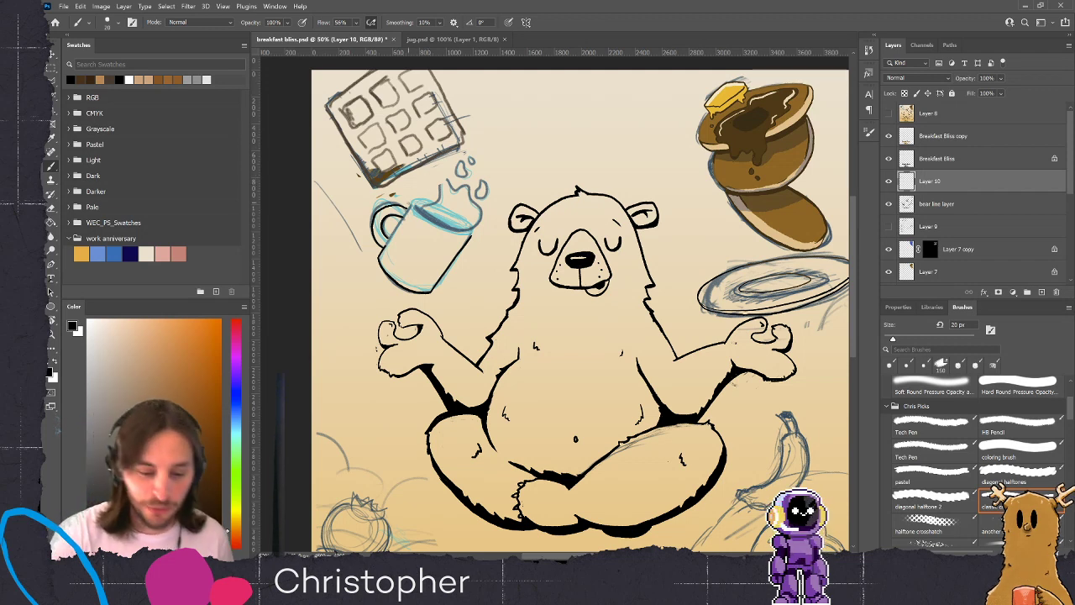
{"action": "left_click_drag", "start_coordinate": [414, 209], "coordinate": [470, 233]}
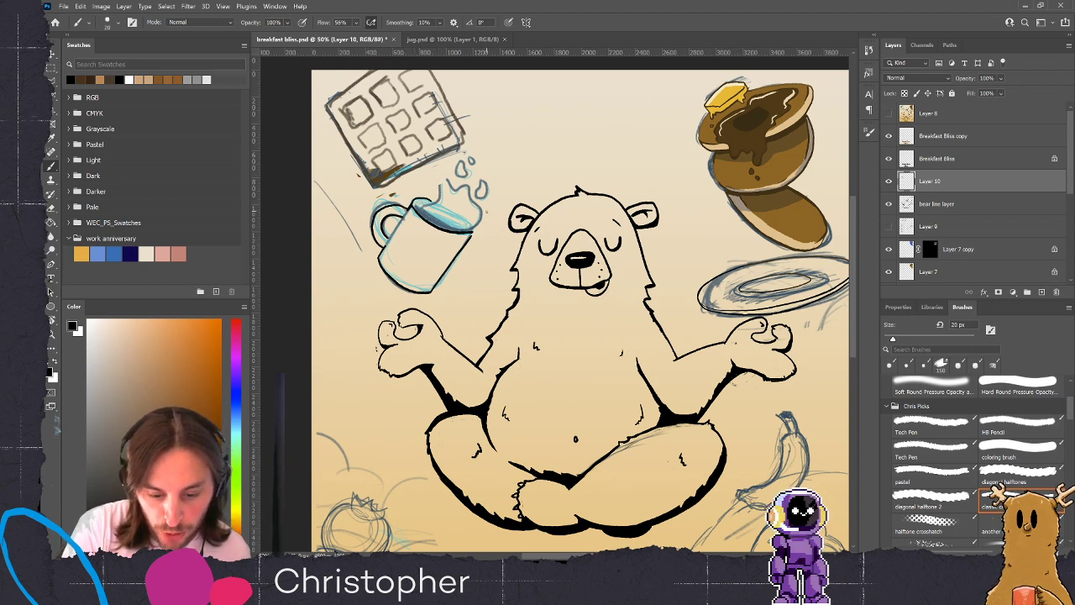
{"action": "left_click_drag", "start_coordinate": [430, 202], "coordinate": [438, 189]}
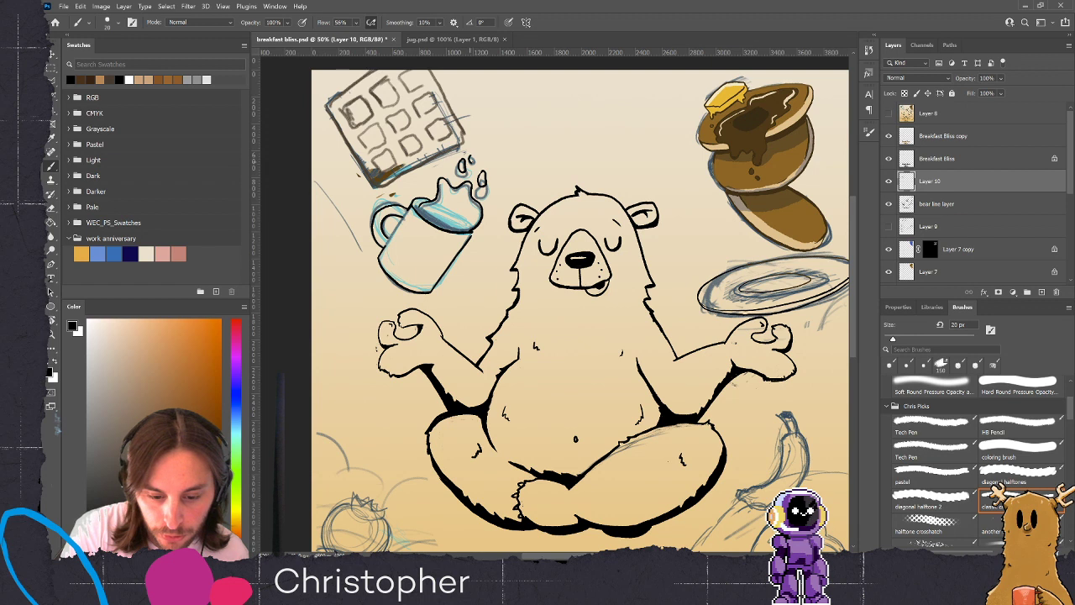
Rename the mug line art layer to "coffe mug outline"
{"action": "double_click", "coordinate": [929, 181]}
{"action": "type", "text": "coffe mug outline"}
{"action": "key", "text": "Return"}
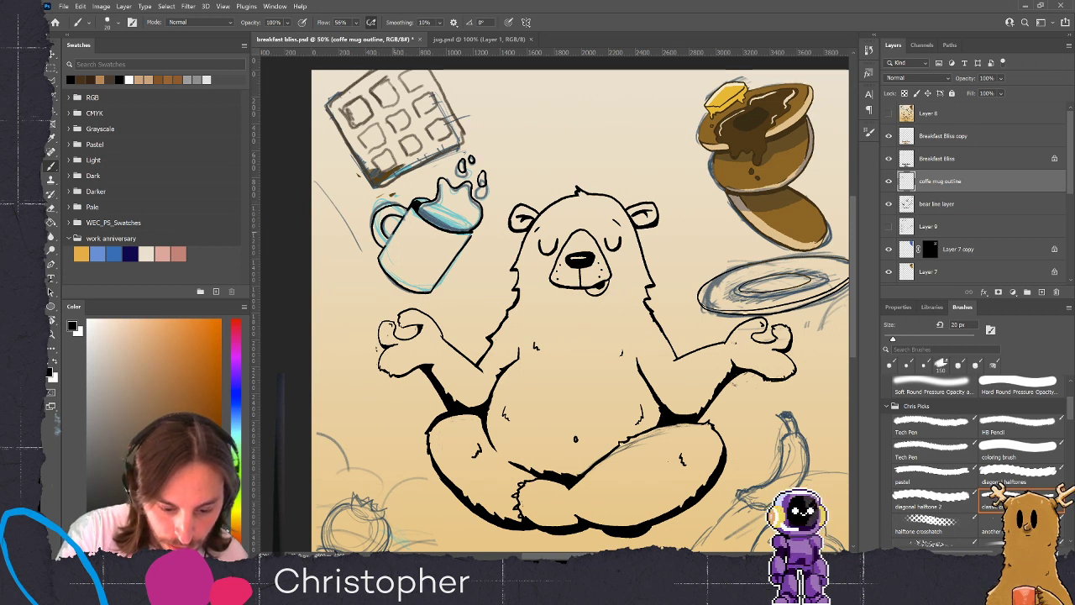
Add a new layer directly above Layer 9 and select the coloring brush with a dark grey colour
{"action": "left_click_drag", "start_coordinate": [578, 344], "coordinate": [564, 307]}
{"action": "left_click", "coordinate": [998, 233]}
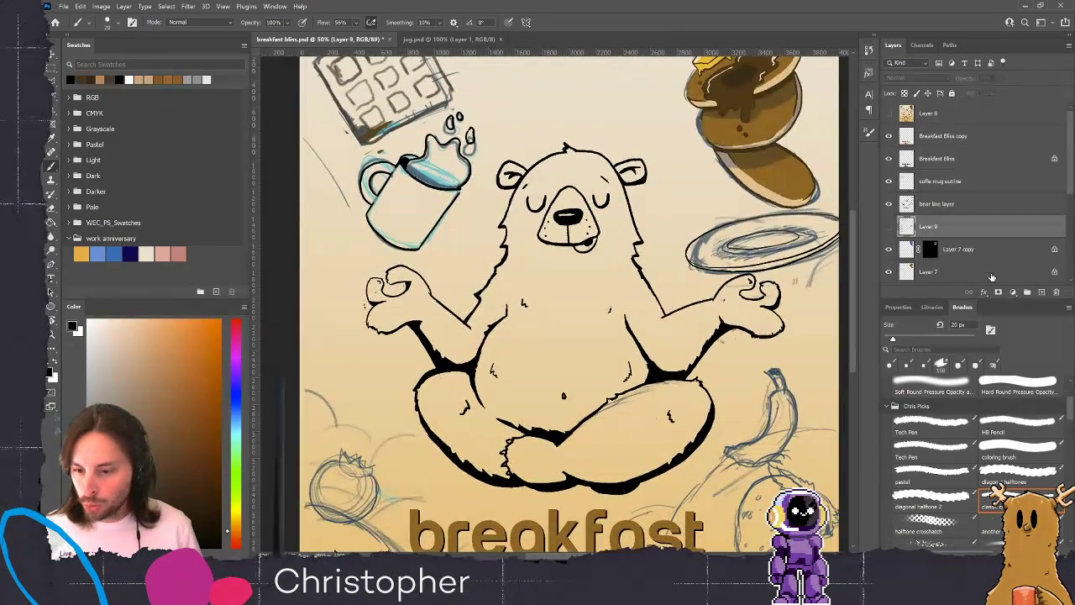
{"action": "left_click", "coordinate": [1020, 448]}
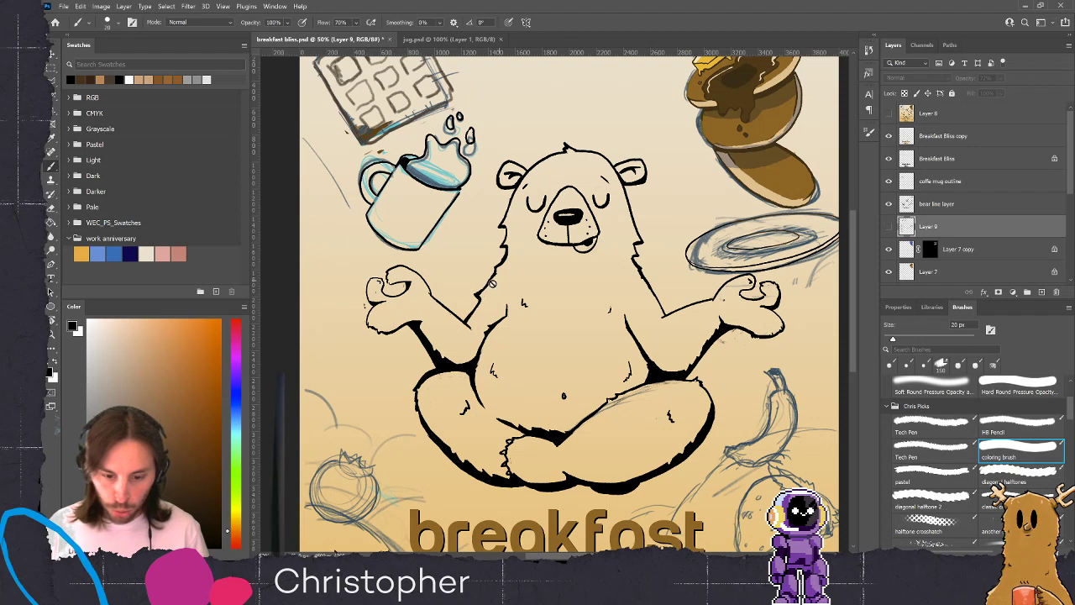
{"action": "left_click_drag", "start_coordinate": [108, 529], "coordinate": [113, 466]}
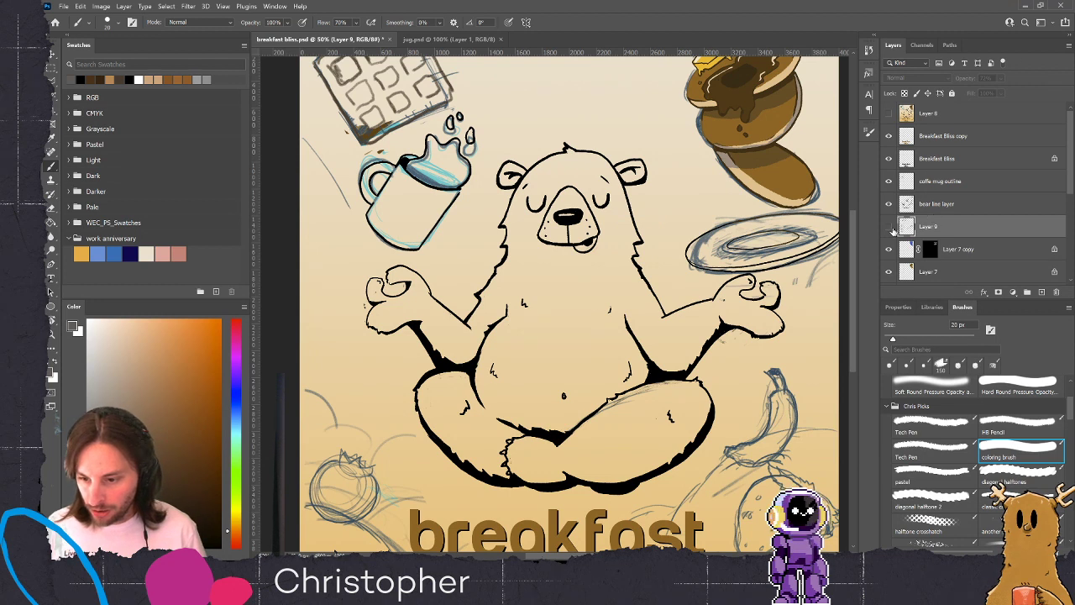
{"action": "left_click", "coordinate": [1039, 291]}
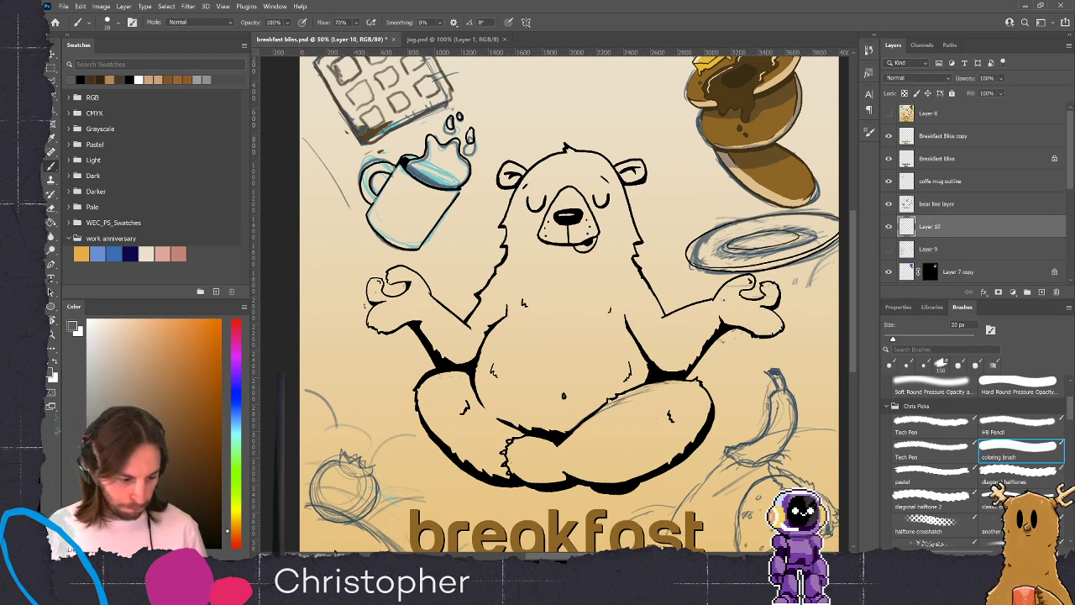
Enlarge the coloring brush to 60 px and change its colour from brownish grey to a muted blue-violet
{"action": "left_click", "coordinate": [107, 438]}
{"action": "left_click_drag", "start_coordinate": [556, 329], "coordinate": [583, 324]}
{"action": "key", "text": "bracketright"}
{"action": "key", "text": "bracketright"}
{"action": "key", "text": "bracketright"}
{"action": "key", "text": "bracketright"}
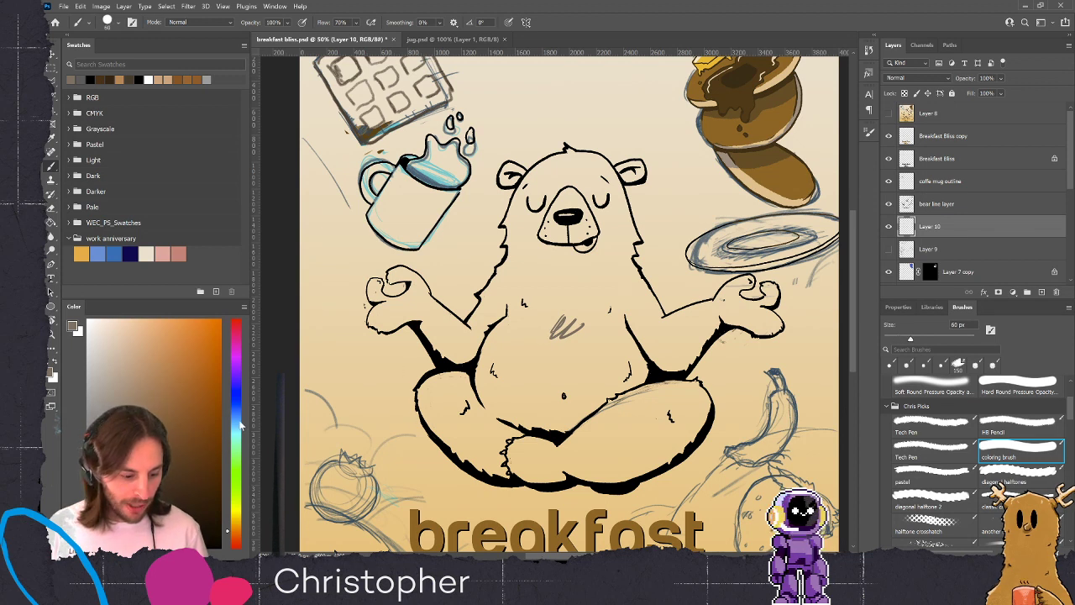
{"action": "left_click", "coordinate": [237, 386]}
{"action": "left_click", "coordinate": [109, 407]}
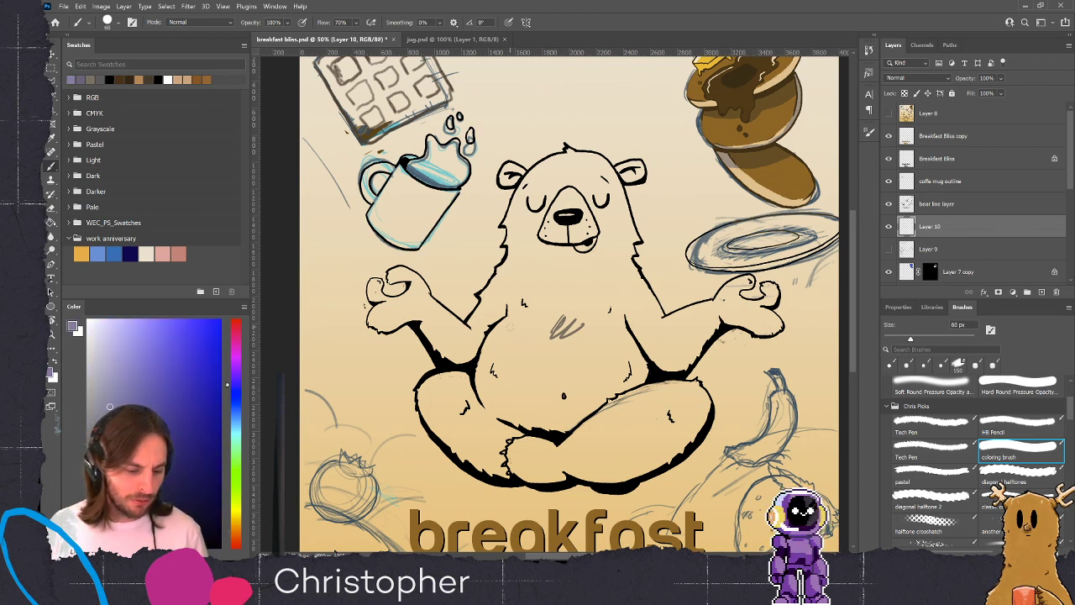
Block in the bear's arm, shoulder and part of the belly on the mug side in muted blue-violet on Layer 10
{"action": "mouse_move", "coordinate": [573, 314]}
{"action": "left_mouse_down"}
{"action": "mouse_move", "coordinate": [530, 348]}
{"action": "mouse_move", "coordinate": [589, 307]}
{"action": "mouse_move", "coordinate": [545, 355]}
{"action": "mouse_move", "coordinate": [537, 327]}
{"action": "mouse_move", "coordinate": [510, 328]}
{"action": "mouse_move", "coordinate": [488, 353]}
{"action": "mouse_move", "coordinate": [522, 293]}
{"action": "mouse_move", "coordinate": [476, 365]}
{"action": "mouse_move", "coordinate": [518, 330]}
{"action": "mouse_move", "coordinate": [487, 347]}
{"action": "mouse_move", "coordinate": [479, 383]}
{"action": "left_mouse_up"}
{"action": "key", "text": "bracketright"}
{"action": "key", "text": "bracketright"}
{"action": "key", "text": "bracketright"}
{"action": "key", "text": "bracketright"}
{"action": "key", "text": "bracketright"}
{"action": "mouse_move", "coordinate": [423, 314]}
{"action": "left_mouse_down"}
{"action": "mouse_move", "coordinate": [448, 342]}
{"action": "mouse_move", "coordinate": [471, 340]}
{"action": "mouse_move", "coordinate": [456, 318]}
{"action": "mouse_move", "coordinate": [464, 332]}
{"action": "mouse_move", "coordinate": [489, 312]}
{"action": "mouse_move", "coordinate": [474, 314]}
{"action": "mouse_move", "coordinate": [489, 312]}
{"action": "mouse_move", "coordinate": [505, 279]}
{"action": "mouse_move", "coordinate": [511, 304]}
{"action": "mouse_move", "coordinate": [527, 298]}
{"action": "mouse_move", "coordinate": [497, 289]}
{"action": "mouse_move", "coordinate": [514, 248]}
{"action": "left_mouse_up"}
{"action": "key", "text": "bracketleft"}
{"action": "key", "text": "bracketleft"}
{"action": "key", "text": "bracketleft"}
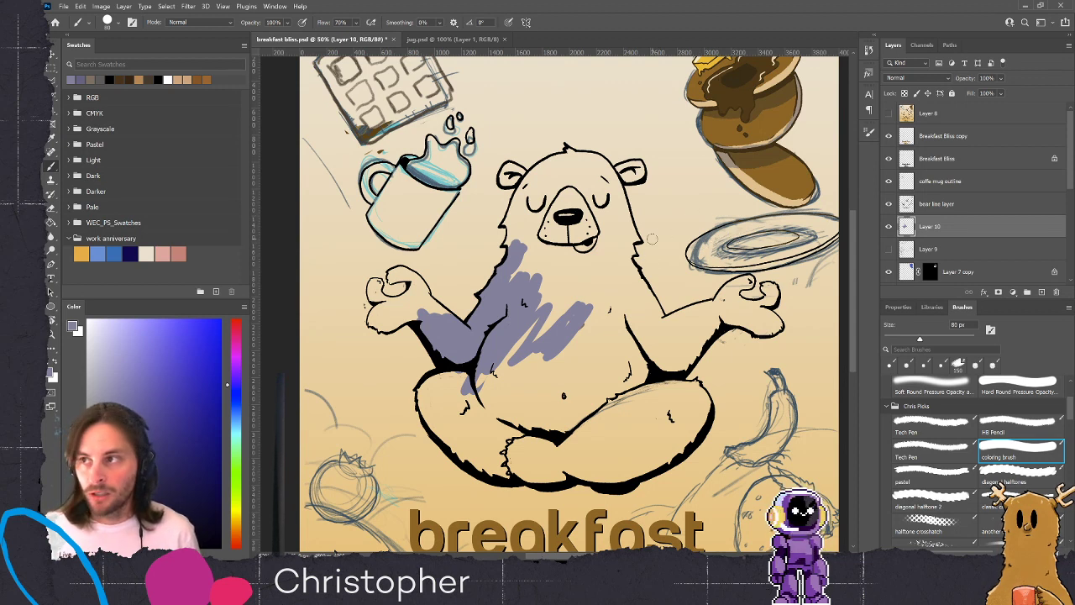
Extend the blue-violet fill over the neck, muzzle, cheek and ear on the mug side, working down to a 50 px brush
{"action": "mouse_move", "coordinate": [564, 239]}
{"action": "left_mouse_down"}
{"action": "mouse_move", "coordinate": [523, 271]}
{"action": "mouse_move", "coordinate": [542, 238]}
{"action": "left_mouse_up"}
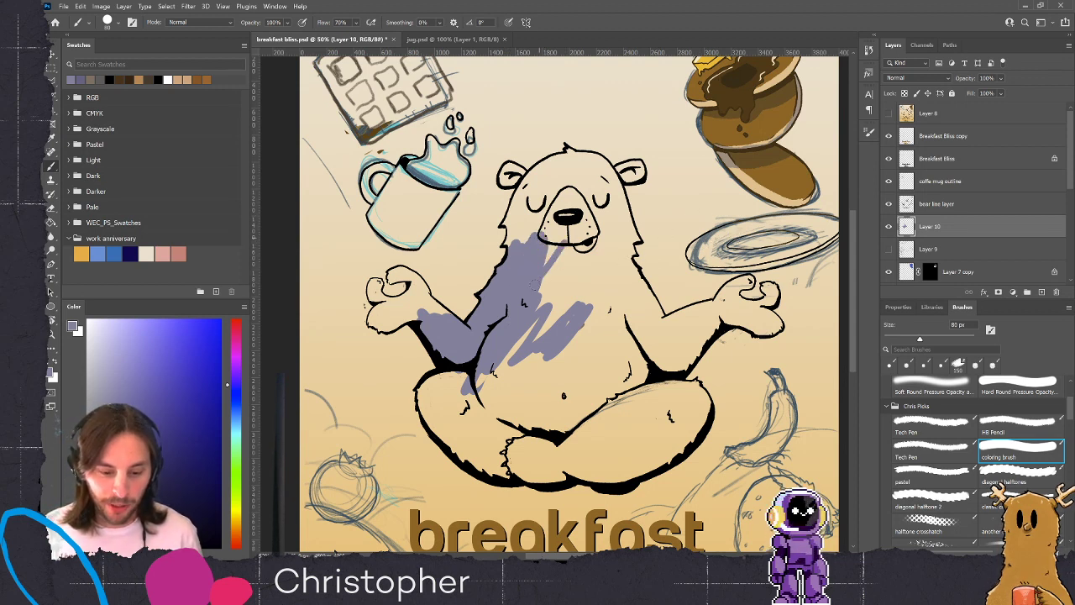
{"action": "key", "text": "bracketleft"}
{"action": "key", "text": "bracketleft"}
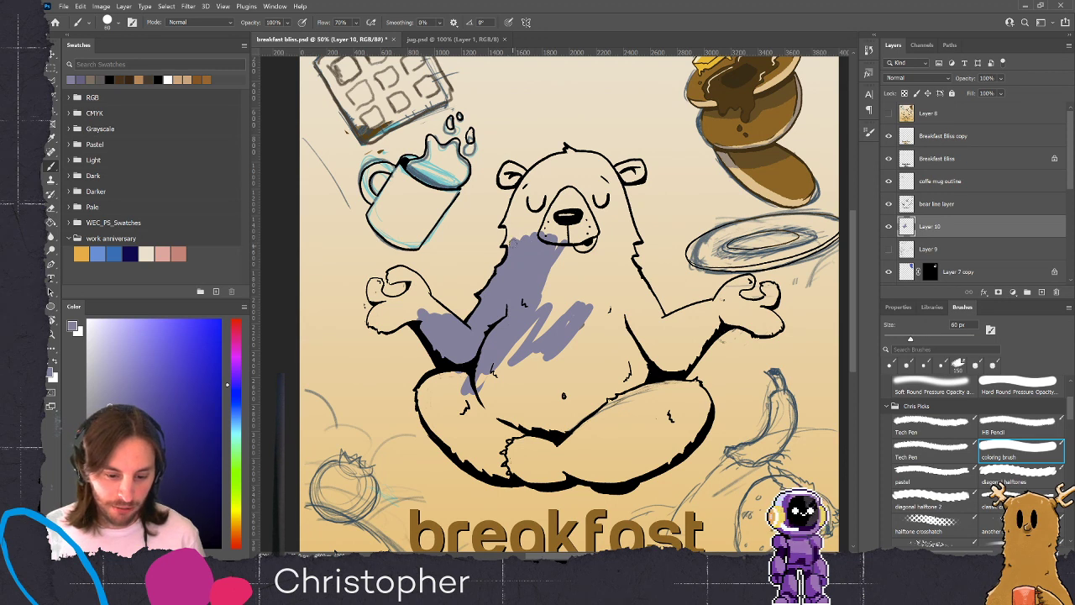
{"action": "mouse_move", "coordinate": [512, 236]}
{"action": "left_mouse_down"}
{"action": "mouse_move", "coordinate": [561, 202]}
{"action": "mouse_move", "coordinate": [563, 239]}
{"action": "mouse_move", "coordinate": [588, 220]}
{"action": "mouse_move", "coordinate": [581, 269]}
{"action": "left_mouse_up"}
{"action": "key", "text": "bracketright"}
{"action": "key", "text": "bracketright"}
{"action": "left_click_drag", "start_coordinate": [528, 186], "coordinate": [507, 222]}
{"action": "key", "text": "bracketleft"}
{"action": "key", "text": "bracketleft"}
{"action": "key", "text": "bracketleft"}
{"action": "mouse_move", "coordinate": [511, 222]}
{"action": "left_mouse_down"}
{"action": "mouse_move", "coordinate": [534, 178]}
{"action": "mouse_move", "coordinate": [571, 176]}
{"action": "mouse_move", "coordinate": [521, 192]}
{"action": "mouse_move", "coordinate": [511, 211]}
{"action": "mouse_move", "coordinate": [527, 179]}
{"action": "mouse_move", "coordinate": [505, 167]}
{"action": "mouse_move", "coordinate": [502, 181]}
{"action": "mouse_move", "coordinate": [515, 185]}
{"action": "mouse_move", "coordinate": [549, 167]}
{"action": "mouse_move", "coordinate": [537, 183]}
{"action": "left_mouse_up"}
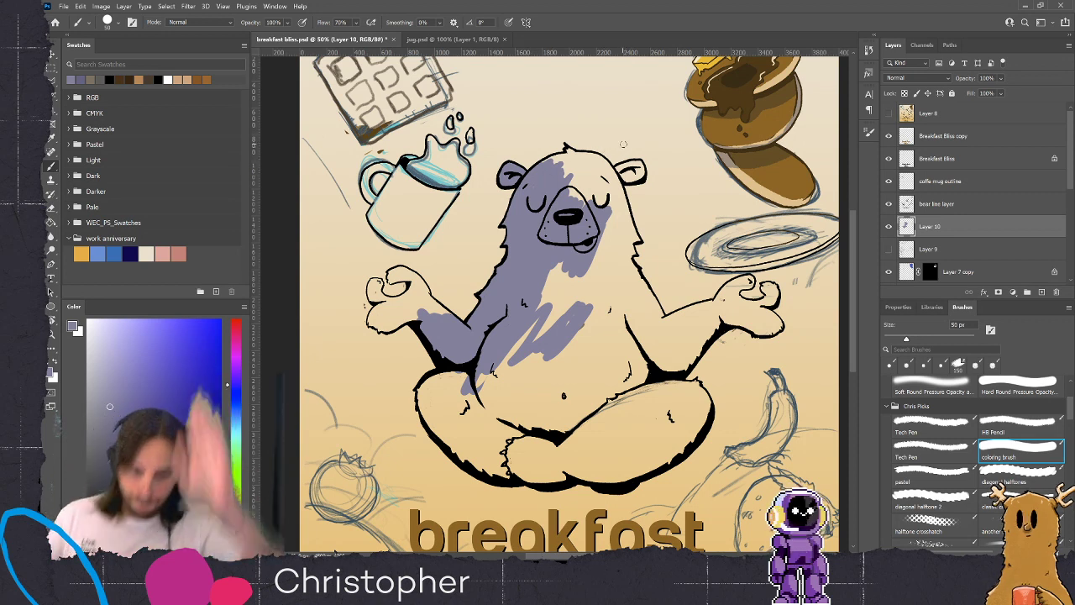
Fill the rest of the head, the other ear and the upper chest, using 50 px along the outline and 150 px inside
{"action": "mouse_move", "coordinate": [548, 161]}
{"action": "left_mouse_down"}
{"action": "mouse_move", "coordinate": [570, 152]}
{"action": "mouse_move", "coordinate": [614, 171]}
{"action": "left_mouse_up"}
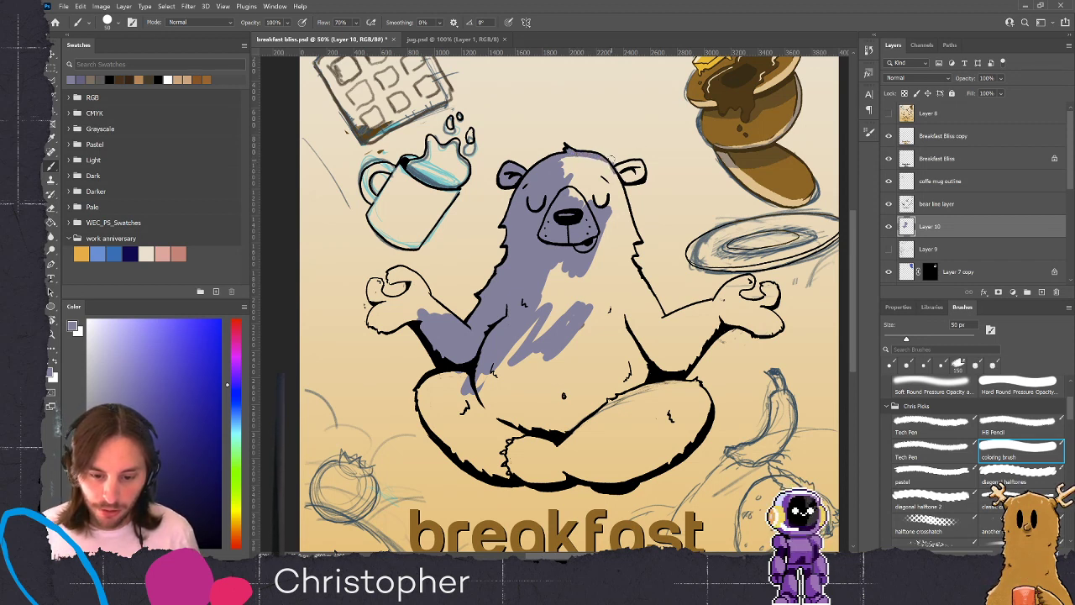
{"action": "mouse_move", "coordinate": [611, 168]}
{"action": "left_mouse_down"}
{"action": "mouse_move", "coordinate": [631, 177]}
{"action": "mouse_move", "coordinate": [640, 162]}
{"action": "mouse_move", "coordinate": [613, 173]}
{"action": "mouse_move", "coordinate": [639, 267]}
{"action": "left_mouse_up"}
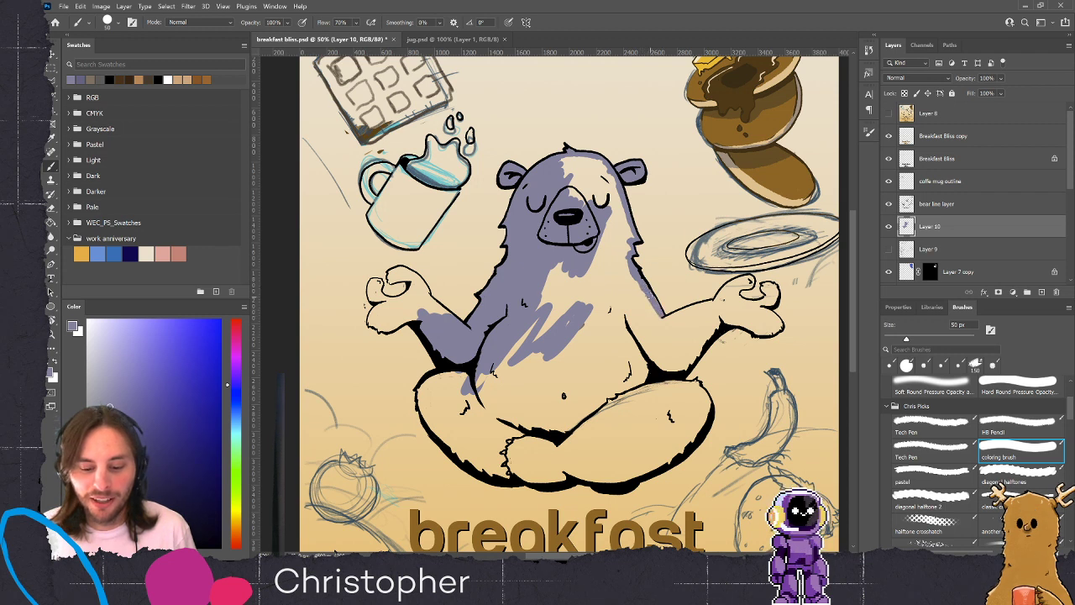
{"action": "mouse_move", "coordinate": [659, 315]}
{"action": "left_mouse_down"}
{"action": "mouse_move", "coordinate": [569, 346]}
{"action": "mouse_move", "coordinate": [606, 310]}
{"action": "mouse_move", "coordinate": [581, 336]}
{"action": "mouse_move", "coordinate": [650, 309]}
{"action": "mouse_move", "coordinate": [517, 345]}
{"action": "mouse_move", "coordinate": [558, 290]}
{"action": "mouse_move", "coordinate": [550, 270]}
{"action": "mouse_move", "coordinate": [568, 294]}
{"action": "mouse_move", "coordinate": [596, 283]}
{"action": "mouse_move", "coordinate": [617, 307]}
{"action": "mouse_move", "coordinate": [621, 269]}
{"action": "mouse_move", "coordinate": [638, 289]}
{"action": "mouse_move", "coordinate": [612, 220]}
{"action": "mouse_move", "coordinate": [570, 163]}
{"action": "mouse_move", "coordinate": [600, 163]}
{"action": "mouse_move", "coordinate": [594, 174]}
{"action": "left_mouse_up"}
{"action": "key", "text": "]"}
{"action": "key", "text": "]"}
{"action": "key", "text": "]"}
{"action": "key", "text": "]"}
{"action": "key", "text": "]"}
{"action": "key", "text": "]"}
{"action": "key", "text": "]"}
{"action": "mouse_move", "coordinate": [621, 210]}
{"action": "left_mouse_down"}
{"action": "mouse_move", "coordinate": [625, 252]}
{"action": "mouse_move", "coordinate": [623, 234]}
{"action": "left_mouse_up"}
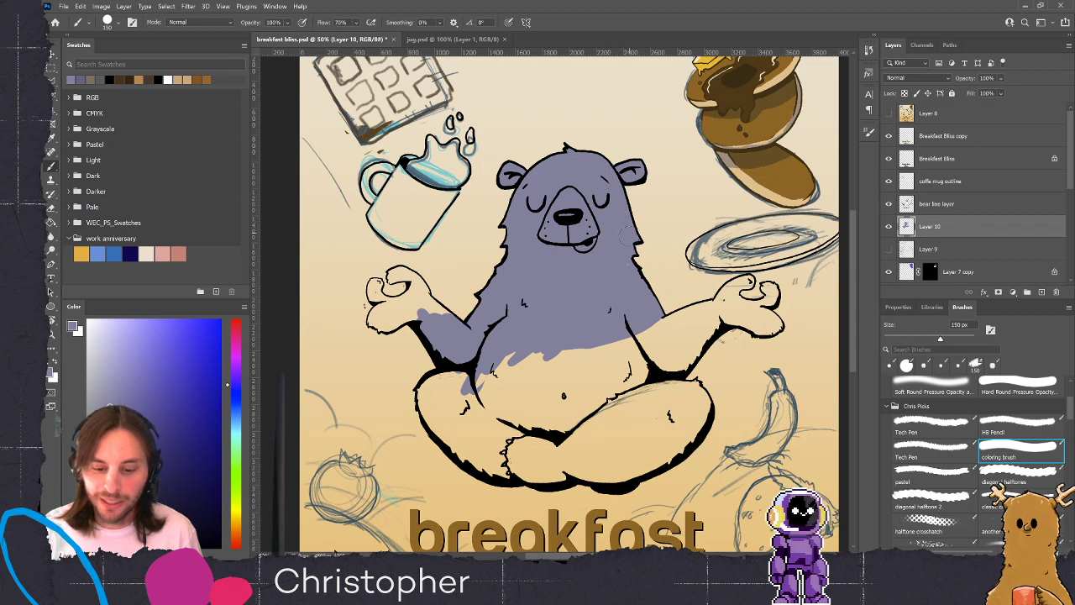
Fill the bear's crossed leg below the mug with the blue-violet body colour
{"action": "key", "text": "bracketleft"}
{"action": "key", "text": "bracketleft"}
{"action": "key", "text": "bracketleft"}
{"action": "mouse_move", "coordinate": [465, 374]}
{"action": "left_mouse_down"}
{"action": "mouse_move", "coordinate": [458, 424]}
{"action": "mouse_move", "coordinate": [437, 383]}
{"action": "mouse_move", "coordinate": [426, 391]}
{"action": "mouse_move", "coordinate": [436, 391]}
{"action": "mouse_move", "coordinate": [437, 428]}
{"action": "mouse_move", "coordinate": [460, 454]}
{"action": "mouse_move", "coordinate": [479, 467]}
{"action": "mouse_move", "coordinate": [525, 395]}
{"action": "mouse_move", "coordinate": [533, 433]}
{"action": "left_mouse_up"}
{"action": "key", "text": "bracketright"}
{"action": "key", "text": "bracketright"}
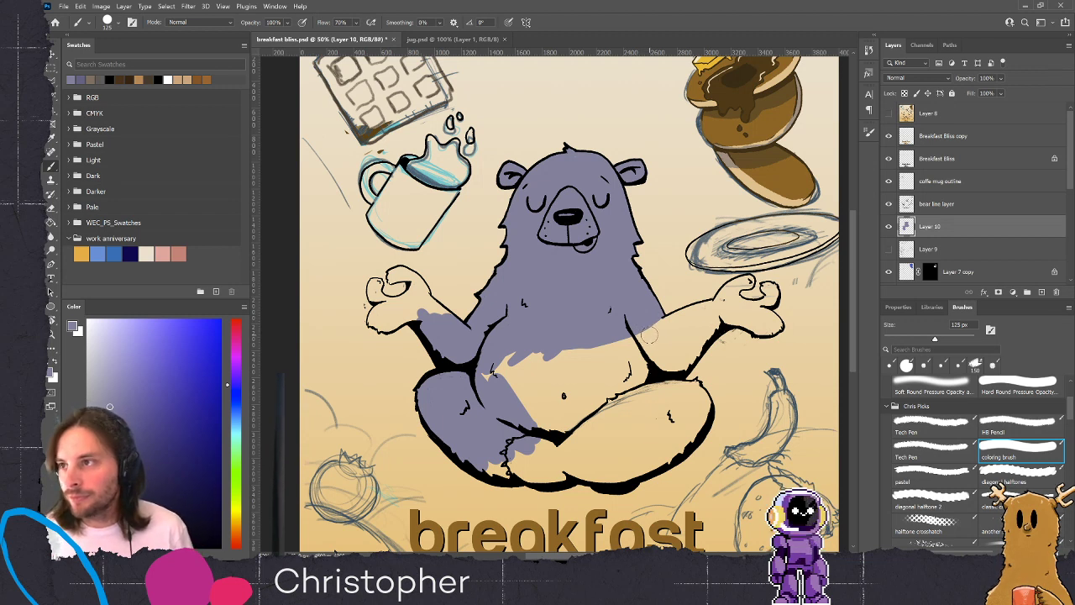
Fill the remaining belly plus the arm and hand on the plate side, starting with a 150 px brush and finishing at 80 px
{"action": "key", "text": "bracketright"}
{"action": "mouse_move", "coordinate": [571, 353]}
{"action": "left_mouse_down"}
{"action": "mouse_move", "coordinate": [499, 371]}
{"action": "mouse_move", "coordinate": [553, 348]}
{"action": "mouse_move", "coordinate": [525, 381]}
{"action": "mouse_move", "coordinate": [546, 411]}
{"action": "mouse_move", "coordinate": [580, 366]}
{"action": "mouse_move", "coordinate": [560, 391]}
{"action": "mouse_move", "coordinate": [566, 407]}
{"action": "mouse_move", "coordinate": [613, 347]}
{"action": "mouse_move", "coordinate": [646, 390]}
{"action": "mouse_move", "coordinate": [564, 422]}
{"action": "mouse_move", "coordinate": [598, 426]}
{"action": "mouse_move", "coordinate": [663, 388]}
{"action": "mouse_move", "coordinate": [614, 421]}
{"action": "mouse_move", "coordinate": [642, 405]}
{"action": "mouse_move", "coordinate": [627, 407]}
{"action": "mouse_move", "coordinate": [663, 354]}
{"action": "mouse_move", "coordinate": [655, 367]}
{"action": "mouse_move", "coordinate": [661, 322]}
{"action": "mouse_move", "coordinate": [706, 302]}
{"action": "mouse_move", "coordinate": [653, 340]}
{"action": "mouse_move", "coordinate": [663, 353]}
{"action": "mouse_move", "coordinate": [731, 315]}
{"action": "mouse_move", "coordinate": [708, 309]}
{"action": "mouse_move", "coordinate": [715, 304]}
{"action": "mouse_move", "coordinate": [697, 312]}
{"action": "mouse_move", "coordinate": [740, 280]}
{"action": "mouse_move", "coordinate": [732, 296]}
{"action": "mouse_move", "coordinate": [742, 285]}
{"action": "mouse_move", "coordinate": [736, 299]}
{"action": "mouse_move", "coordinate": [756, 304]}
{"action": "mouse_move", "coordinate": [734, 311]}
{"action": "mouse_move", "coordinate": [739, 323]}
{"action": "mouse_move", "coordinate": [777, 329]}
{"action": "mouse_move", "coordinate": [775, 304]}
{"action": "left_mouse_up"}
{"action": "key", "text": "bracketleft"}
{"action": "key", "text": "bracketleft"}
{"action": "key", "text": "bracketleft"}
{"action": "key", "text": "bracketleft"}
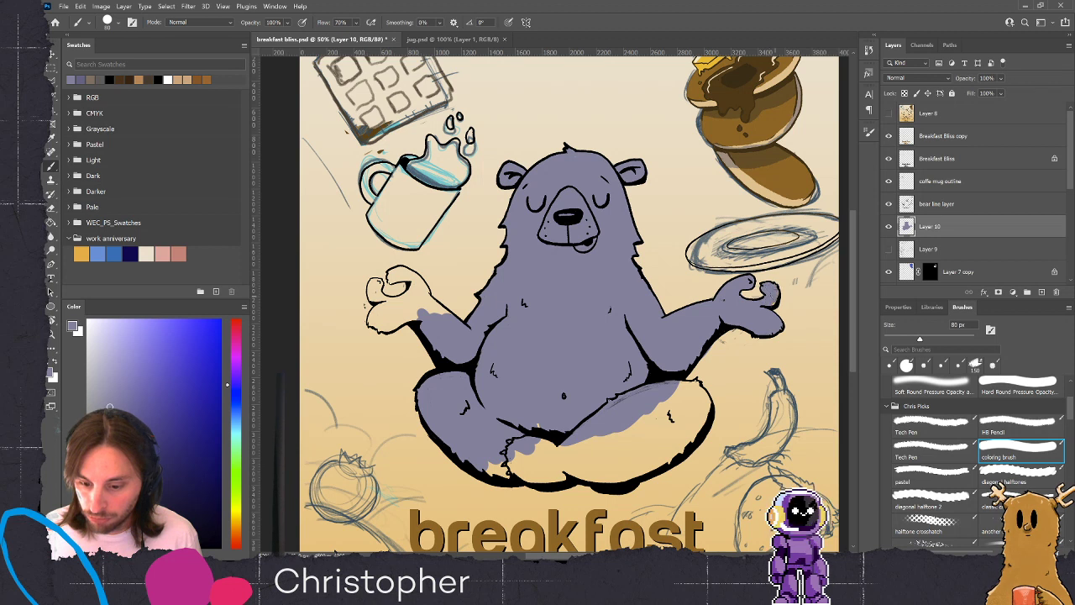
Fill the other crossed leg and the foot, including the edge of the knee, with the blue-violet body colour
{"action": "key", "text": "bracketright"}
{"action": "key", "text": "bracketright"}
{"action": "mouse_move", "coordinate": [611, 435]}
{"action": "left_mouse_down"}
{"action": "mouse_move", "coordinate": [569, 417]}
{"action": "mouse_move", "coordinate": [534, 443]}
{"action": "mouse_move", "coordinate": [537, 463]}
{"action": "mouse_move", "coordinate": [526, 472]}
{"action": "mouse_move", "coordinate": [534, 461]}
{"action": "mouse_move", "coordinate": [589, 456]}
{"action": "mouse_move", "coordinate": [544, 476]}
{"action": "mouse_move", "coordinate": [584, 461]}
{"action": "mouse_move", "coordinate": [655, 417]}
{"action": "mouse_move", "coordinate": [644, 447]}
{"action": "mouse_move", "coordinate": [672, 409]}
{"action": "mouse_move", "coordinate": [637, 422]}
{"action": "mouse_move", "coordinate": [649, 445]}
{"action": "mouse_move", "coordinate": [582, 469]}
{"action": "mouse_move", "coordinate": [607, 475]}
{"action": "mouse_move", "coordinate": [662, 455]}
{"action": "mouse_move", "coordinate": [639, 466]}
{"action": "mouse_move", "coordinate": [678, 407]}
{"action": "mouse_move", "coordinate": [680, 449]}
{"action": "mouse_move", "coordinate": [682, 388]}
{"action": "left_mouse_up"}
{"action": "key", "text": "]"}
{"action": "key", "text": "bracketleft"}
{"action": "key", "text": "bracketleft"}
{"action": "key", "text": "bracketleft"}
{"action": "key", "text": "bracketleft"}
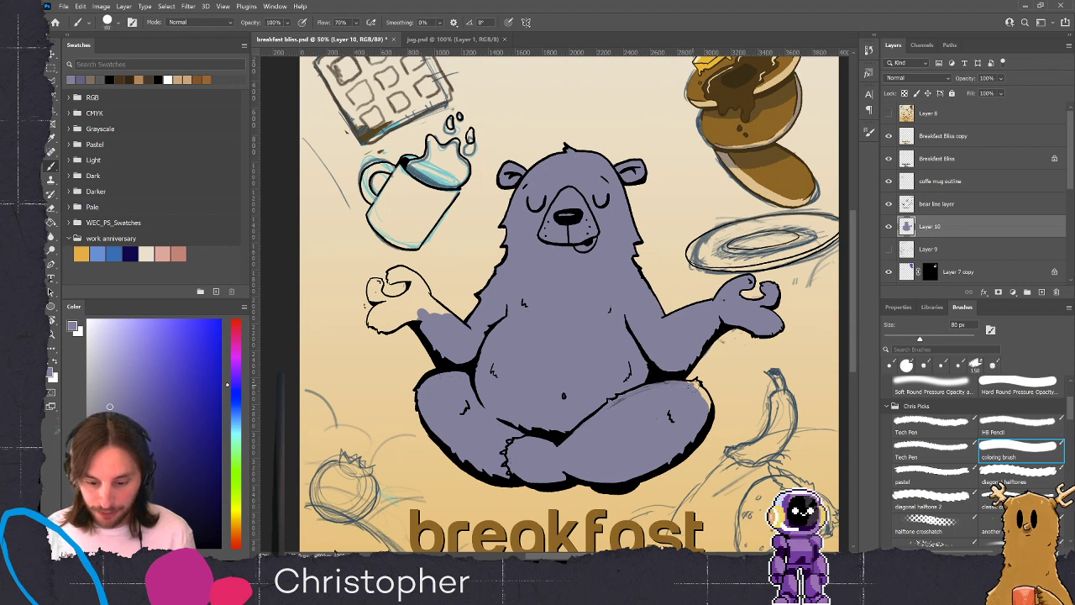
{"action": "left_click_drag", "start_coordinate": [688, 386], "coordinate": [707, 405]}
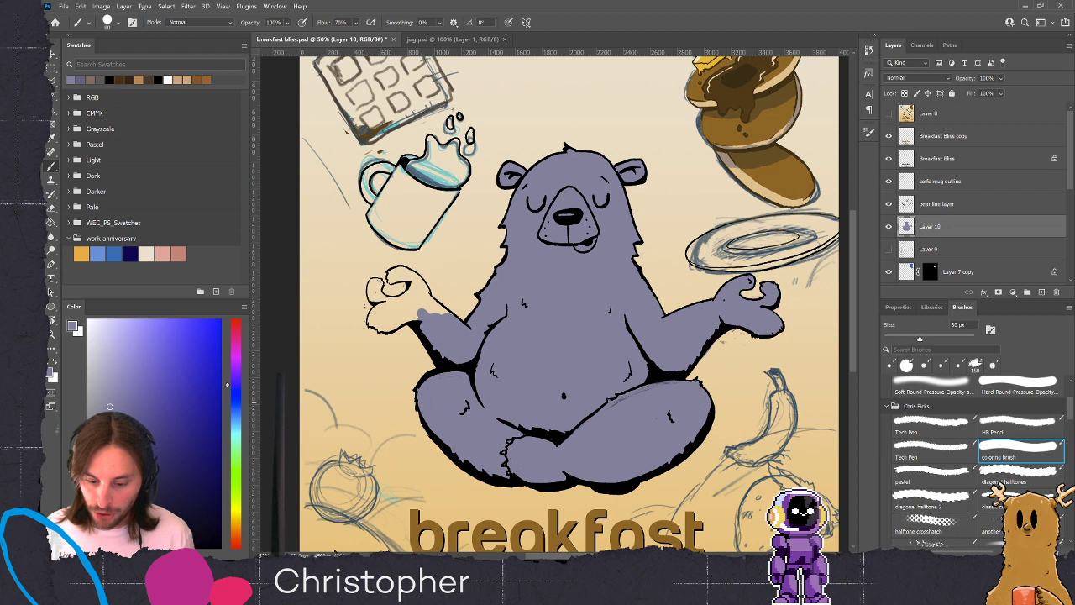
Fill the hand and fingers on the mug side with 80 and 70 px brushes and touch up the shoulder edge at 45 px
{"action": "mouse_move", "coordinate": [383, 307]}
{"action": "left_mouse_down"}
{"action": "mouse_move", "coordinate": [373, 325]}
{"action": "mouse_move", "coordinate": [410, 322]}
{"action": "mouse_move", "coordinate": [378, 309]}
{"action": "mouse_move", "coordinate": [387, 304]}
{"action": "mouse_move", "coordinate": [370, 292]}
{"action": "mouse_move", "coordinate": [374, 282]}
{"action": "mouse_move", "coordinate": [411, 299]}
{"action": "left_mouse_up"}
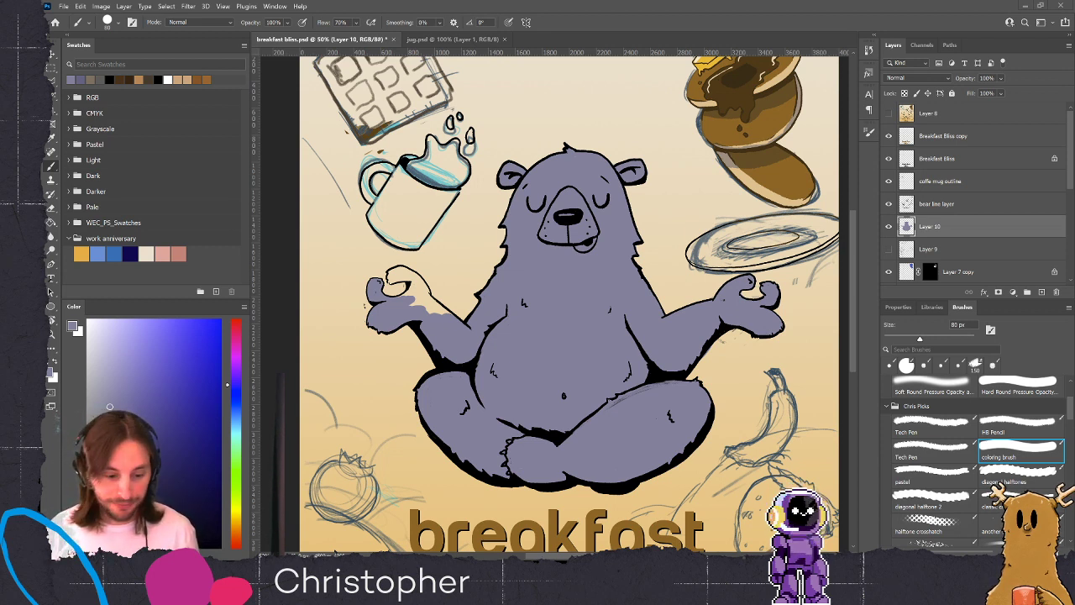
{"action": "mouse_move", "coordinate": [412, 299]}
{"action": "left_mouse_down"}
{"action": "mouse_move", "coordinate": [410, 277]}
{"action": "mouse_move", "coordinate": [386, 272]}
{"action": "mouse_move", "coordinate": [388, 282]}
{"action": "left_mouse_up"}
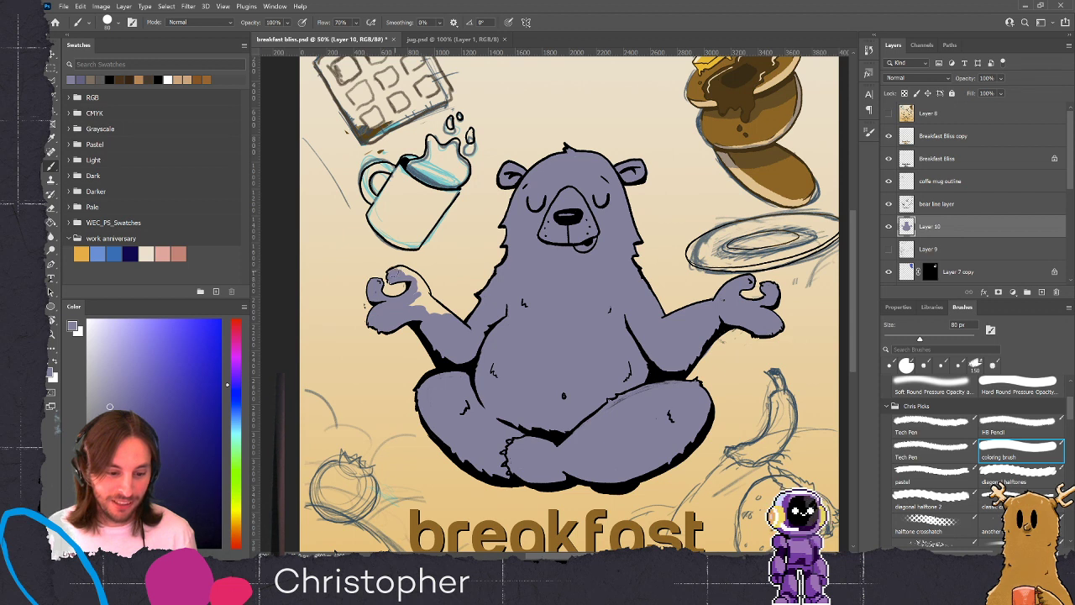
{"action": "key", "text": "bracketleft"}
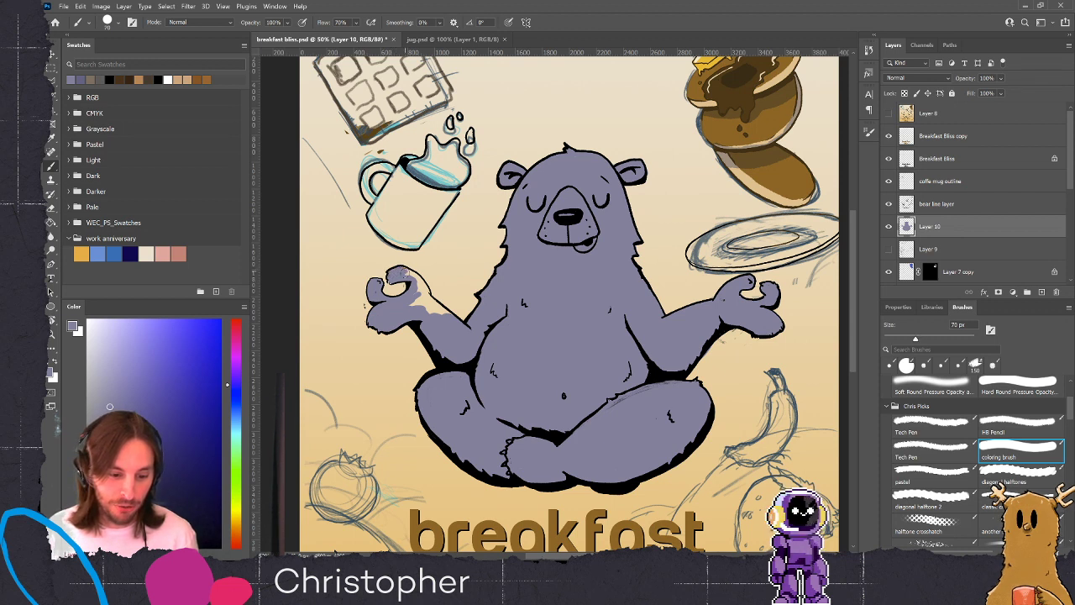
{"action": "mouse_move", "coordinate": [403, 271]}
{"action": "left_mouse_down"}
{"action": "mouse_move", "coordinate": [427, 330]}
{"action": "mouse_move", "coordinate": [424, 307]}
{"action": "mouse_move", "coordinate": [447, 319]}
{"action": "mouse_move", "coordinate": [425, 289]}
{"action": "left_mouse_up"}
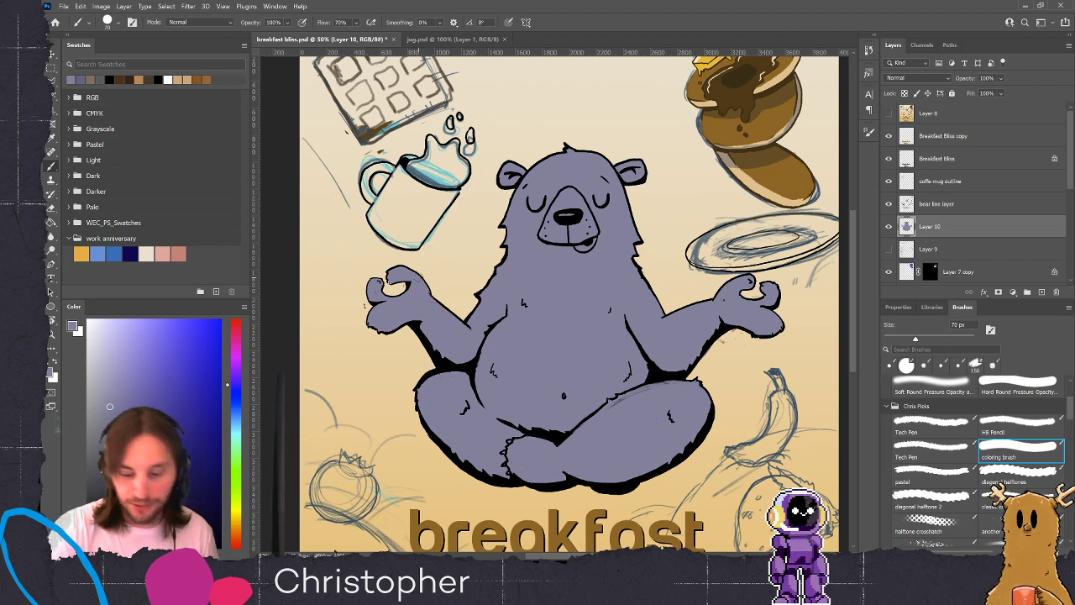
{"action": "key", "text": "bracketleft"}
{"action": "key", "text": "bracketleft"}
{"action": "key", "text": "bracketleft"}
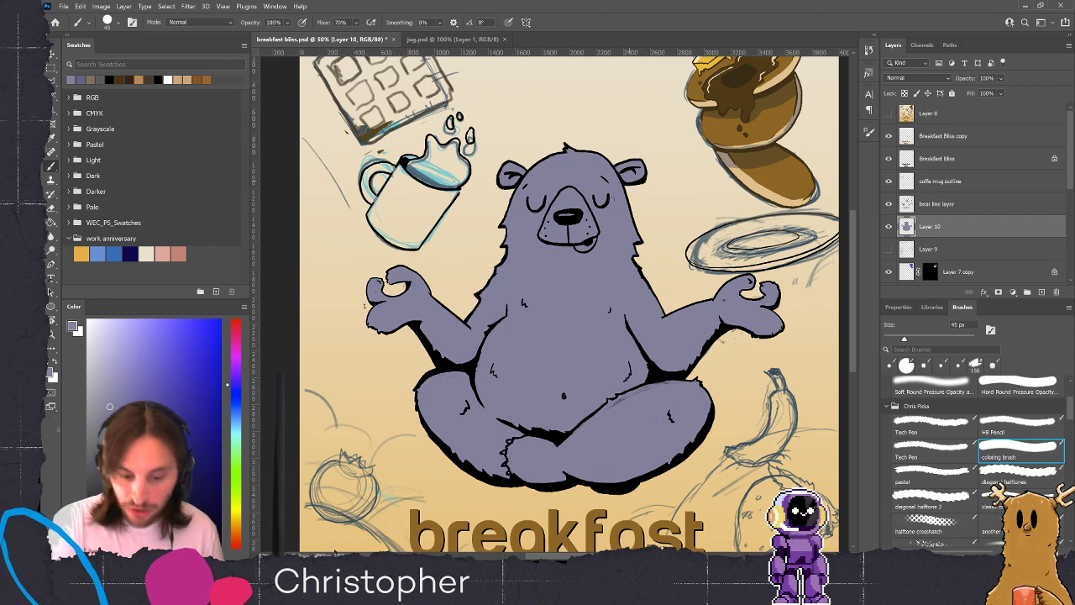
{"action": "left_click_drag", "start_coordinate": [493, 271], "coordinate": [491, 268]}
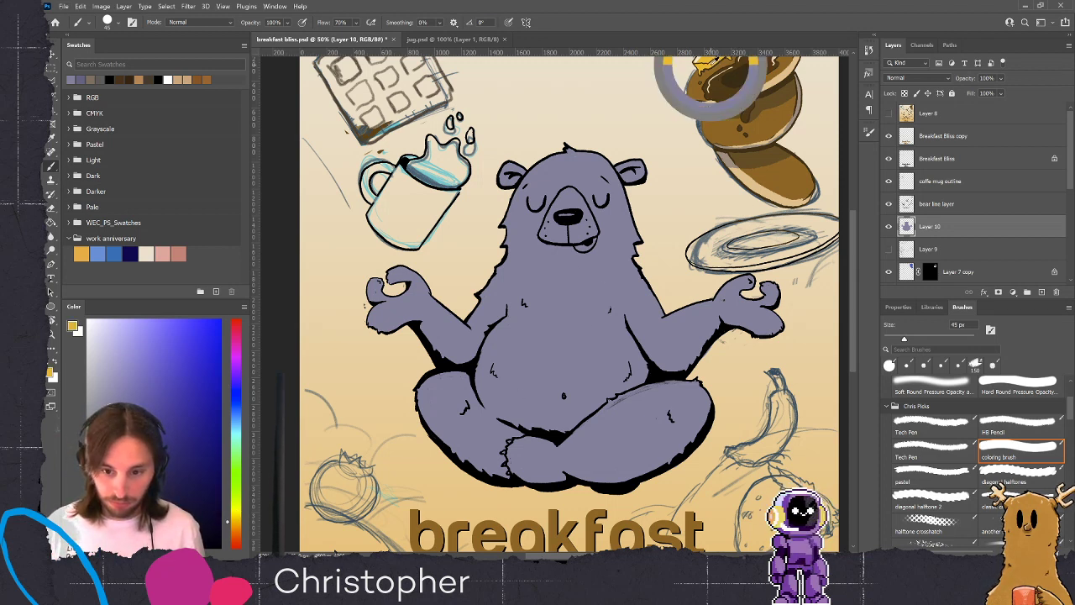
Try painting the bear's muzzle in the yellow sampled from the butter on the pancakes
{"action": "left_click", "coordinate": [710, 65], "text": "alt"}
{"action": "mouse_move", "coordinate": [566, 208]}
{"action": "left_mouse_down"}
{"action": "mouse_move", "coordinate": [544, 236]}
{"action": "mouse_move", "coordinate": [574, 237]}
{"action": "mouse_move", "coordinate": [581, 220]}
{"action": "mouse_move", "coordinate": [556, 203]}
{"action": "mouse_move", "coordinate": [571, 194]}
{"action": "mouse_move", "coordinate": [576, 204]}
{"action": "left_mouse_up"}
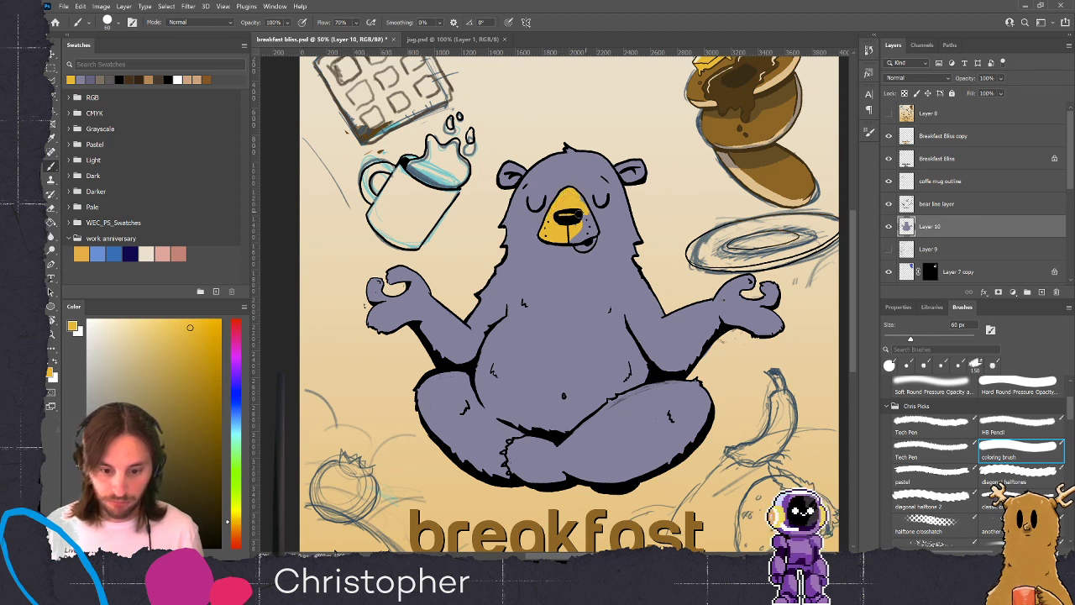
Paint the muzzle and lower lip in a light lavender derived from the body colour with an 80 px brush
{"action": "left_click", "coordinate": [570, 287], "text": "alt"}
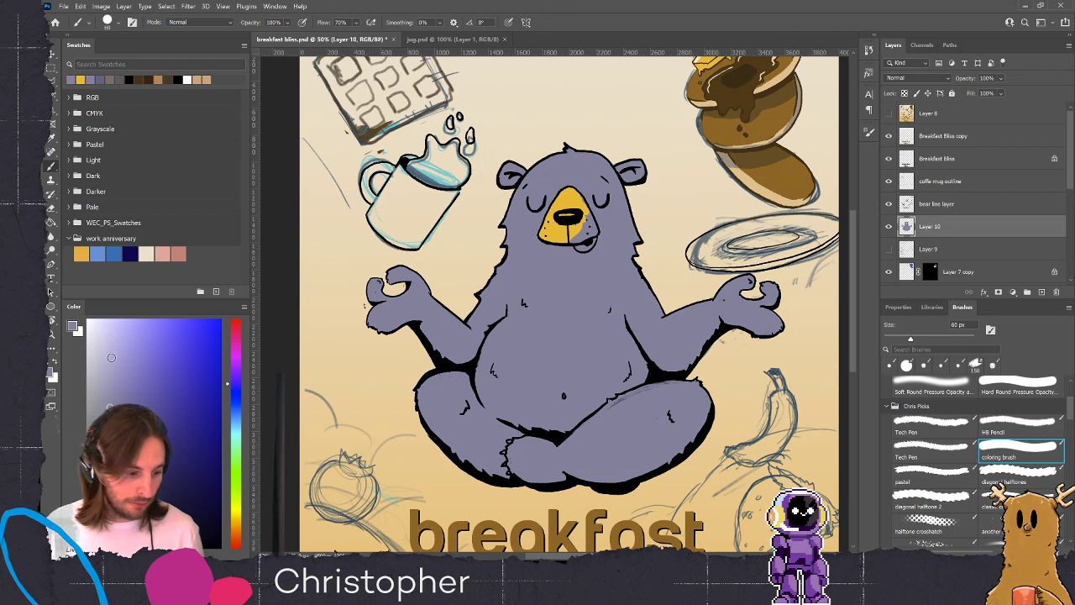
{"action": "left_click_drag", "start_coordinate": [111, 358], "coordinate": [100, 340]}
{"action": "key", "text": "]"}
{"action": "key", "text": "]"}
{"action": "mouse_move", "coordinate": [568, 202]}
{"action": "left_mouse_down"}
{"action": "mouse_move", "coordinate": [545, 237]}
{"action": "mouse_move", "coordinate": [577, 231]}
{"action": "mouse_move", "coordinate": [577, 241]}
{"action": "mouse_move", "coordinate": [591, 232]}
{"action": "mouse_move", "coordinate": [578, 195]}
{"action": "mouse_move", "coordinate": [557, 203]}
{"action": "left_mouse_up"}
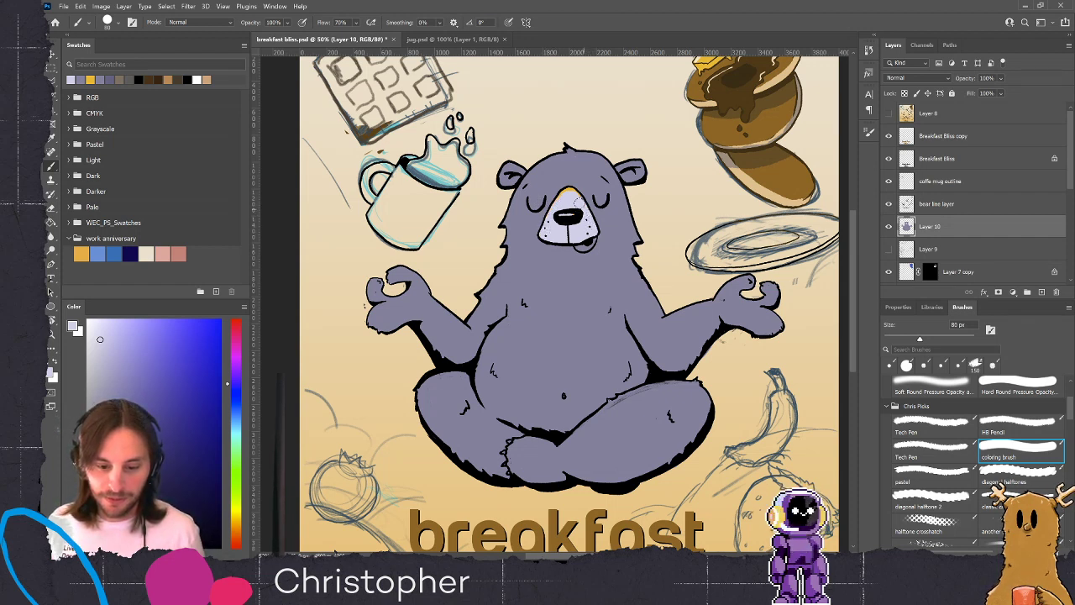
{"action": "mouse_move", "coordinate": [577, 196]}
{"action": "left_mouse_down"}
{"action": "mouse_move", "coordinate": [546, 181]}
{"action": "mouse_move", "coordinate": [572, 186]}
{"action": "left_mouse_up"}
{"action": "left_click", "coordinate": [554, 186], "text": "alt"}
{"action": "left_click", "coordinate": [572, 193], "text": "alt"}
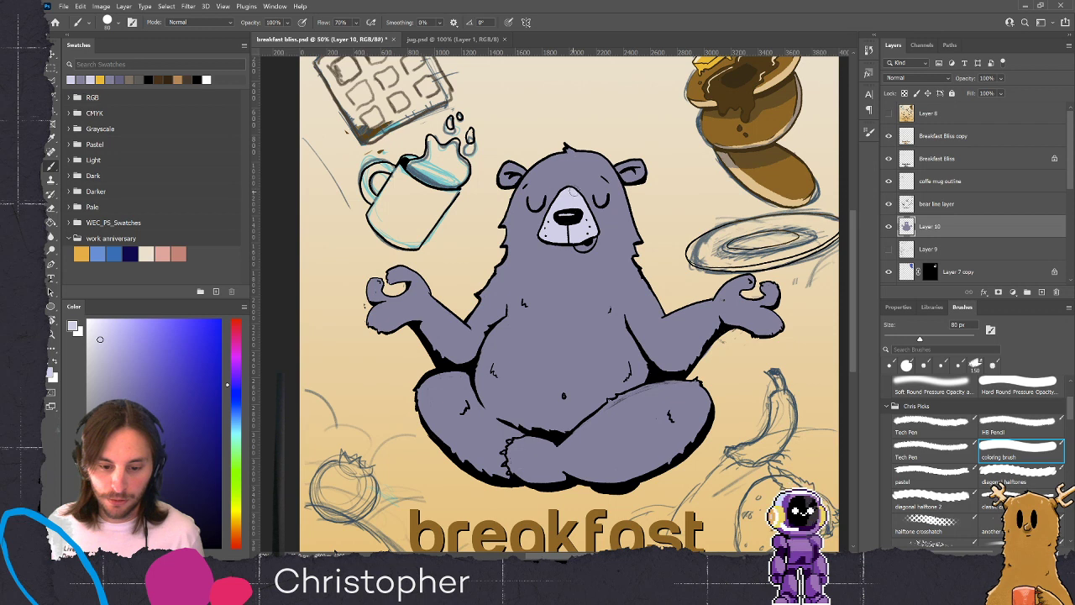
{"action": "left_click_drag", "start_coordinate": [601, 243], "coordinate": [579, 249]}
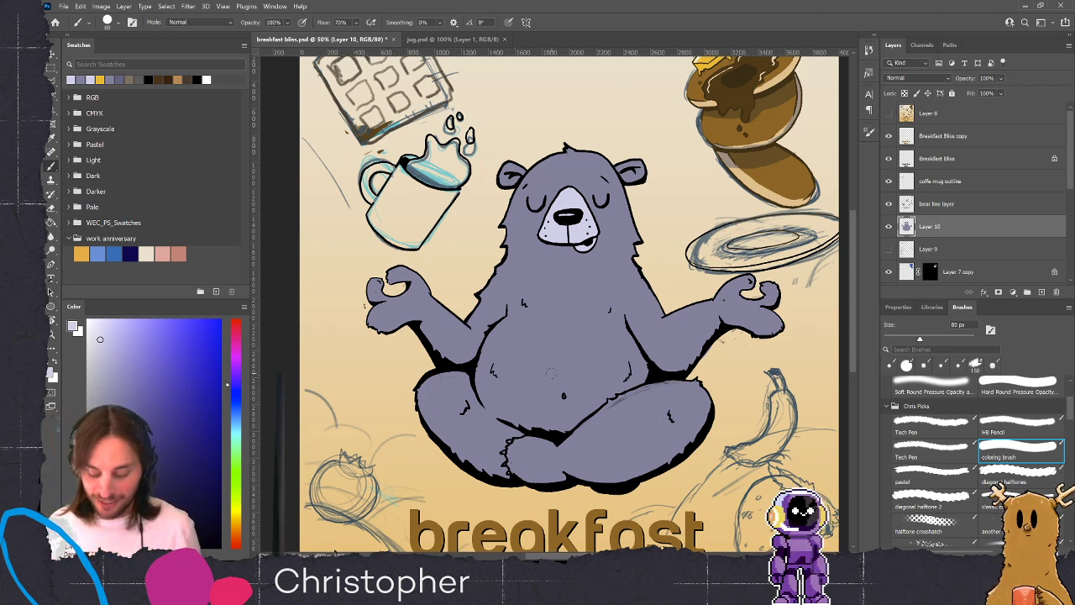
Review the coloured bear against the surrounding composition at different zoom levels
{"action": "key", "text": "ctrl+minus"}
{"action": "key", "text": "ctrl+plus"}
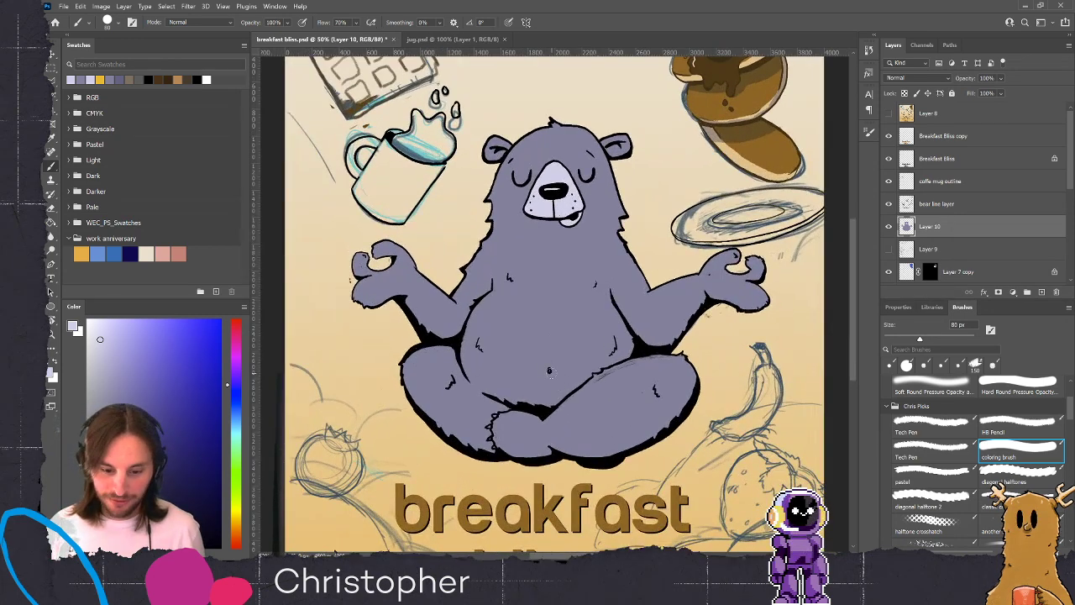
{"action": "key", "text": "ctrl+minus"}
{"action": "key", "text": "ctrl+plus"}
{"action": "key", "text": "ctrl+minus"}
{"action": "key", "text": "ctrl+plus"}
{"action": "key", "text": "ctrl+minus"}
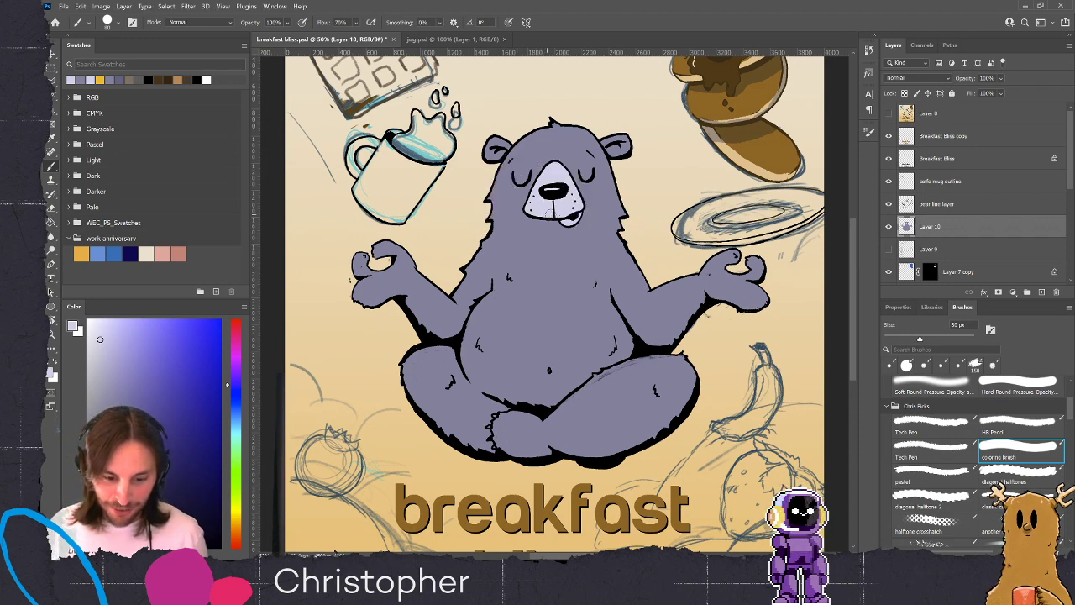
{"action": "key", "text": "ctrl+plus"}
{"action": "left_click_drag", "start_coordinate": [546, 185], "coordinate": [551, 248]}
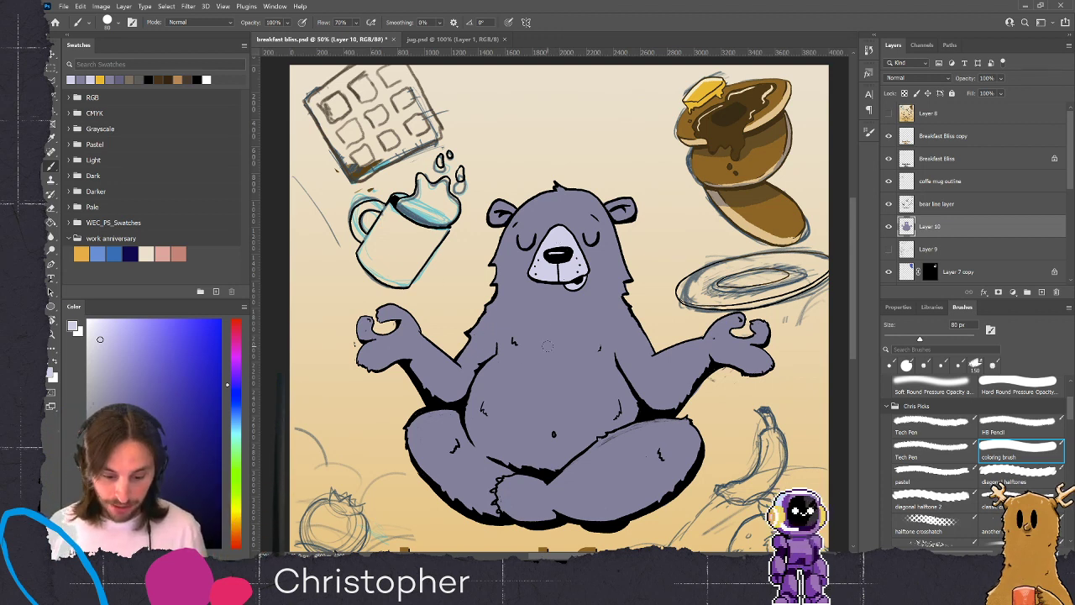
Lock the transparent pixels of the bear line layer and choose a dark violet based on the body colour
{"action": "left_click", "coordinate": [531, 359], "text": "alt"}
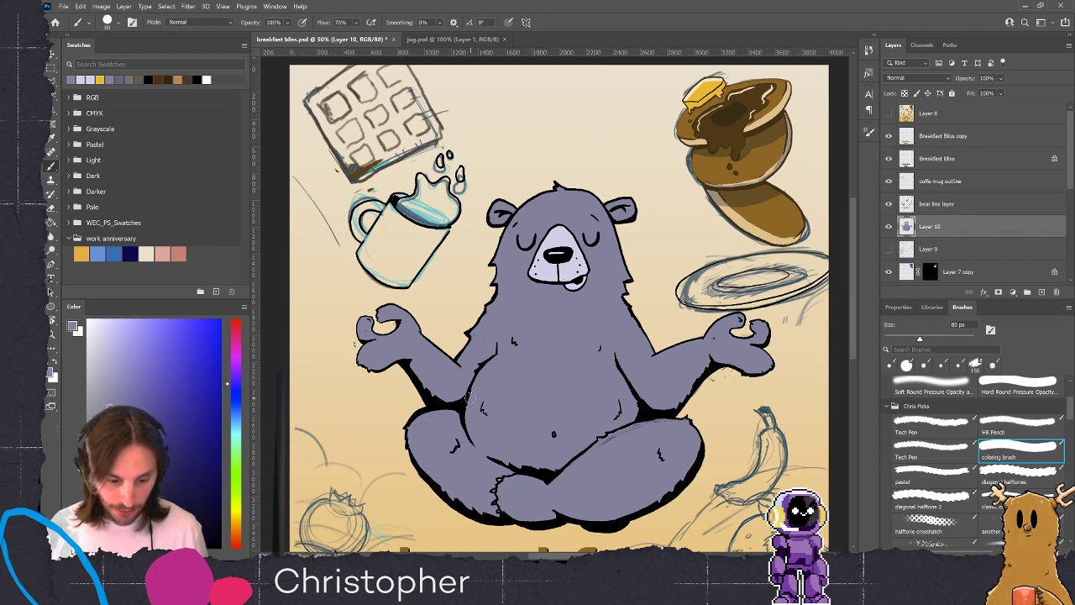
{"action": "left_click", "coordinate": [933, 206]}
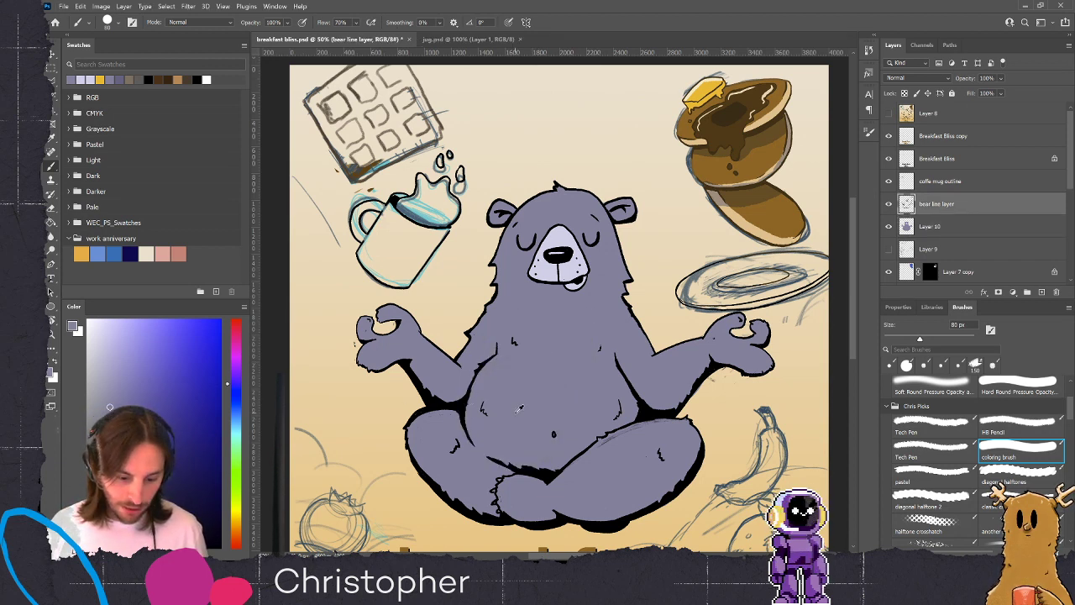
{"action": "left_click", "coordinate": [168, 458]}
{"action": "left_click", "coordinate": [904, 93]}
Recolour the line art of the bear's arms, belly and legs in dark violet, enlarging the brush up to 800 px
{"action": "left_click_drag", "start_coordinate": [485, 304], "coordinate": [455, 361]}
{"action": "key", "text": "bracketright"}
{"action": "key", "text": "bracketright"}
{"action": "key", "text": "bracketright"}
{"action": "key", "text": "bracketright"}
{"action": "key", "text": "bracketright"}
{"action": "mouse_move", "coordinate": [440, 398]}
{"action": "left_mouse_down"}
{"action": "mouse_move", "coordinate": [440, 361]}
{"action": "mouse_move", "coordinate": [410, 332]}
{"action": "mouse_move", "coordinate": [366, 319]}
{"action": "mouse_move", "coordinate": [360, 338]}
{"action": "mouse_move", "coordinate": [390, 313]}
{"action": "mouse_move", "coordinate": [457, 380]}
{"action": "mouse_move", "coordinate": [408, 411]}
{"action": "mouse_move", "coordinate": [431, 423]}
{"action": "mouse_move", "coordinate": [481, 369]}
{"action": "mouse_move", "coordinate": [506, 362]}
{"action": "mouse_move", "coordinate": [426, 478]}
{"action": "mouse_move", "coordinate": [400, 457]}
{"action": "mouse_move", "coordinate": [492, 518]}
{"action": "left_mouse_up"}
{"action": "key", "text": "bracketright"}
{"action": "key", "text": "bracketright"}
{"action": "key", "text": "bracketright"}
{"action": "key", "text": "bracketright"}
{"action": "key", "text": "bracketright"}
{"action": "key", "text": "bracketright"}
{"action": "key", "text": "bracketright"}
{"action": "key", "text": "bracketright"}
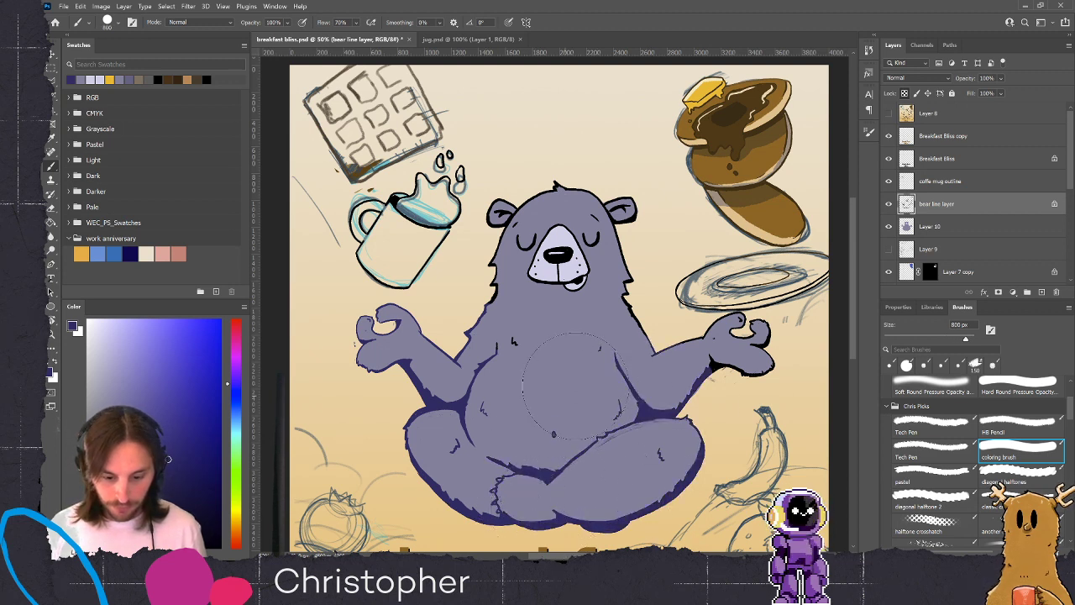
Recolour the outlines of the head and ears and the nose and mouth lines in dark violet, reducing the brush to 250 px
{"action": "key", "text": "bracketleft"}
{"action": "key", "text": "bracketleft"}
{"action": "key", "text": "bracketleft"}
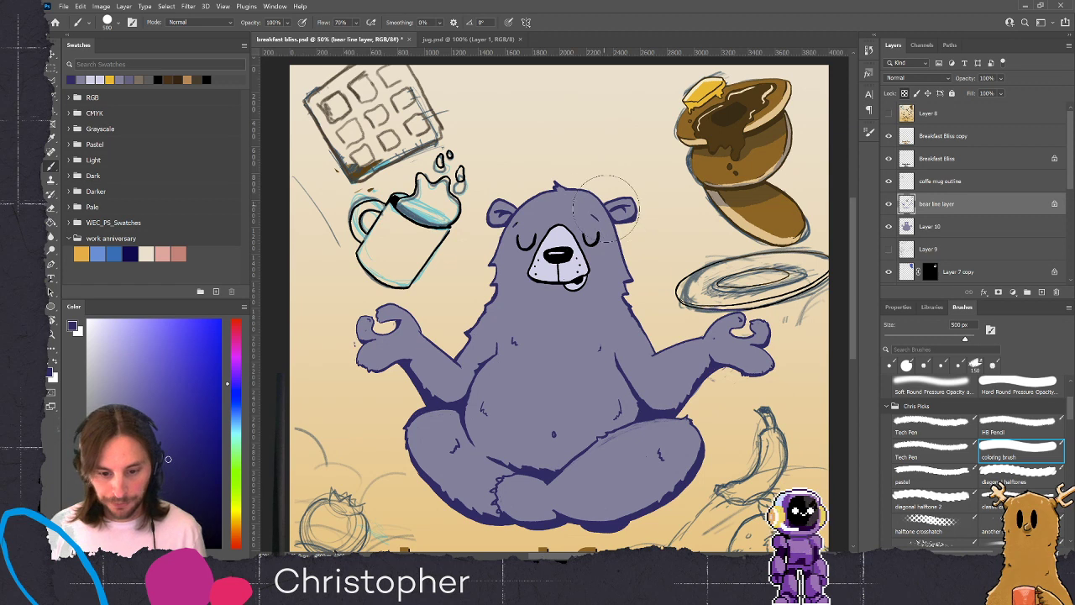
{"action": "key", "text": "bracketleft"}
{"action": "key", "text": "bracketleft"}
{"action": "key", "text": "bracketleft"}
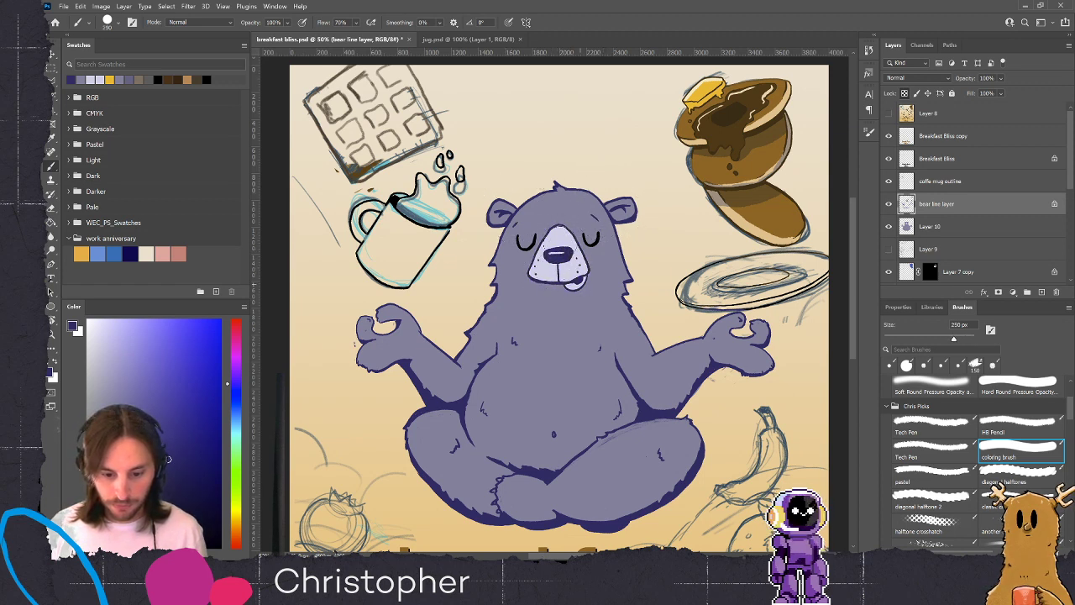
Recolour the bear's entire line art in a darker navy-violet with the brush enlarged to 1400 px
{"action": "key", "text": "ctrl+minus"}
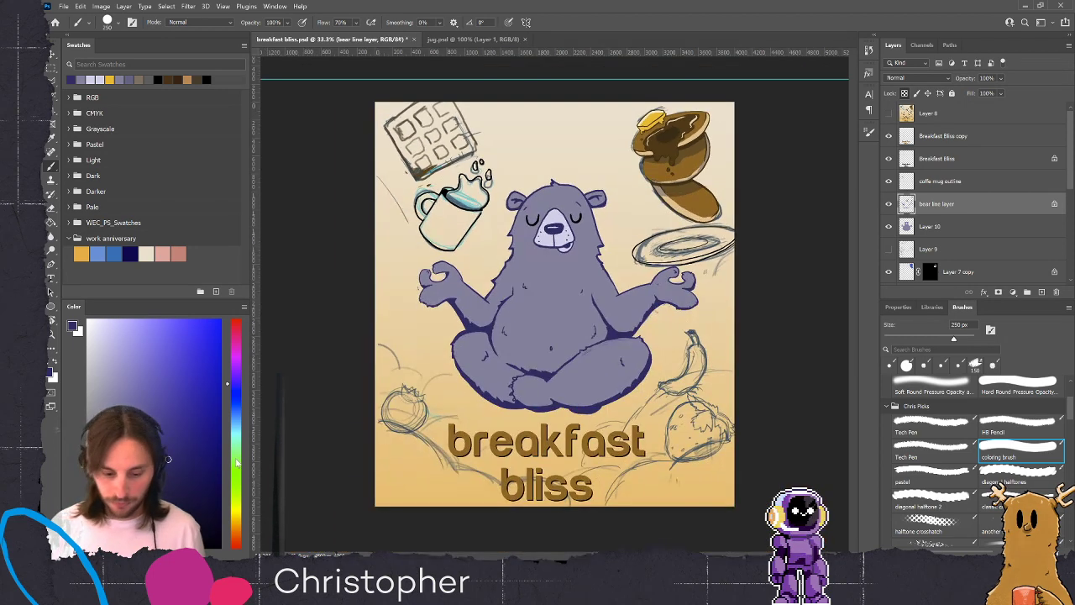
{"action": "key", "text": "ctrl+equal"}
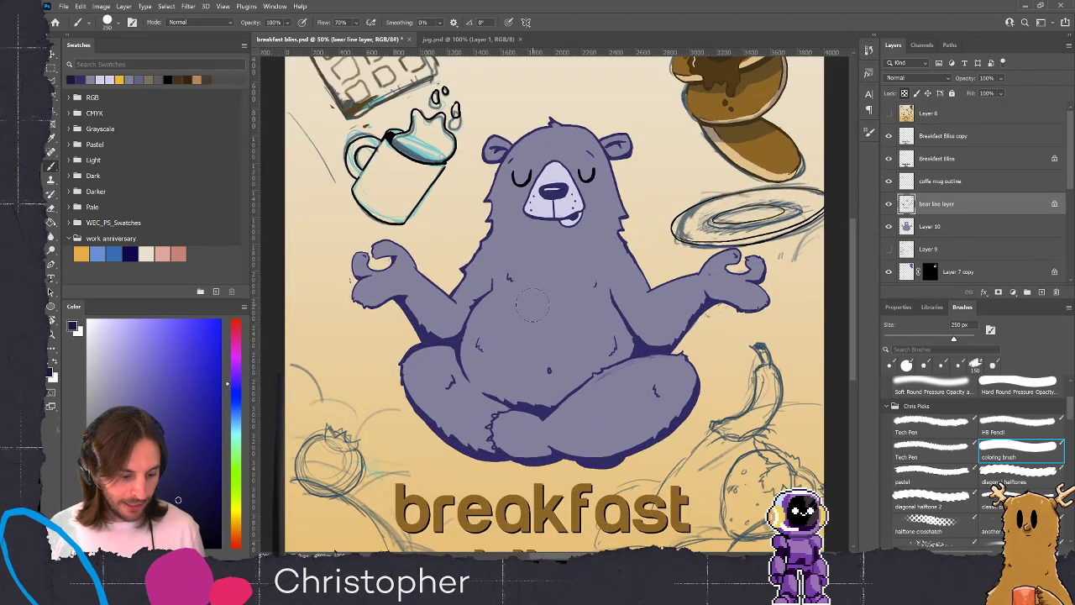
{"action": "key", "text": "bracketright"}
{"action": "key", "text": "bracketright"}
{"action": "key", "text": "bracketright"}
{"action": "key", "text": "bracketright"}
{"action": "key", "text": "bracketright"}
{"action": "key", "text": "bracketright"}
{"action": "key", "text": "bracketright"}
{"action": "key", "text": "bracketright"}
{"action": "key", "text": "bracketright"}
{"action": "key", "text": "bracketright"}
{"action": "key", "text": "bracketright"}
{"action": "key", "text": "bracketright"}
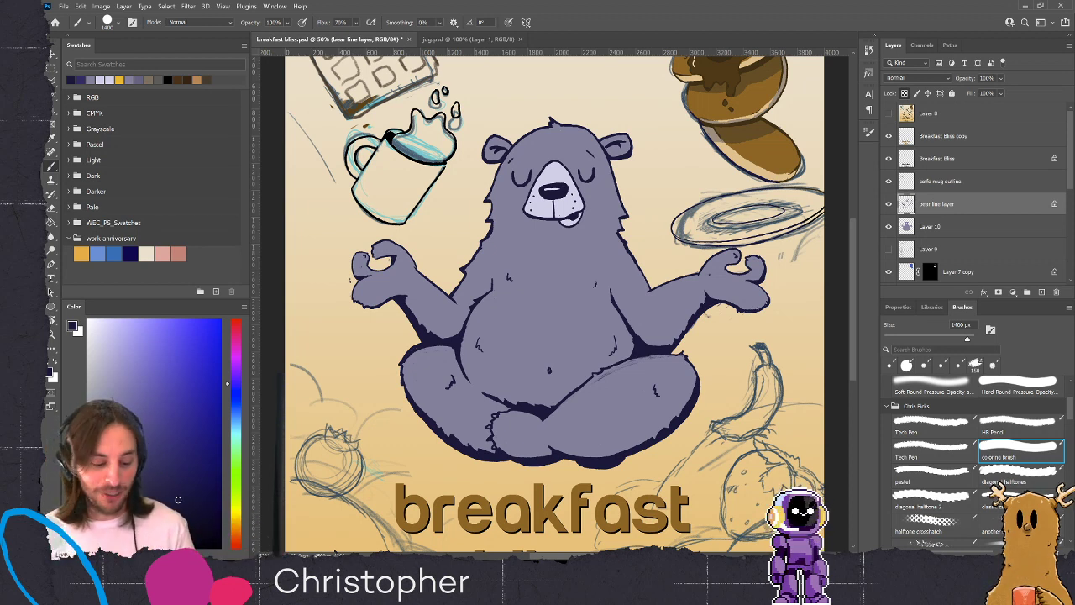
Save the breakfast bliss illustration and open the doodle page.psd document
{"action": "key", "text": "ctrl+s"}
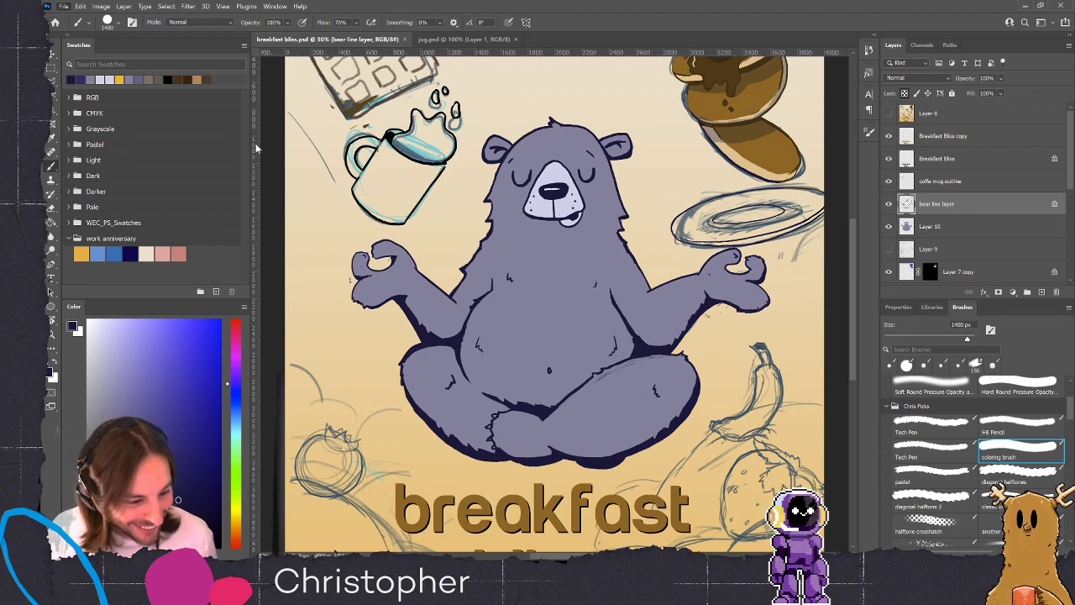
{"action": "double_click", "coordinate": [255, 223]}
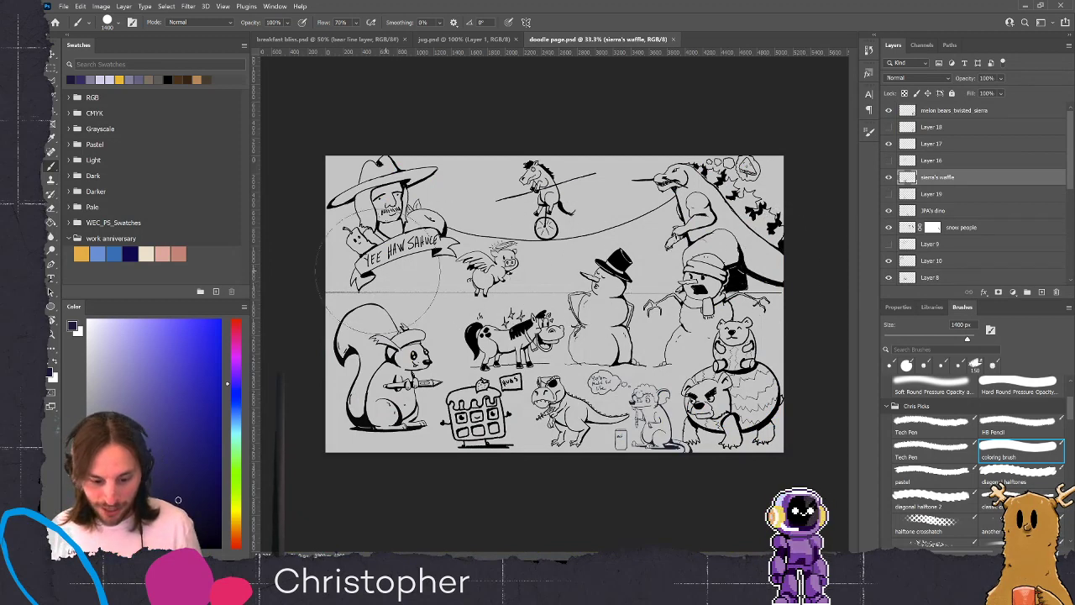
Reset the foreground colour to black and choose the HB Pencil brush, reduced to 45 px
{"action": "key", "text": "d"}
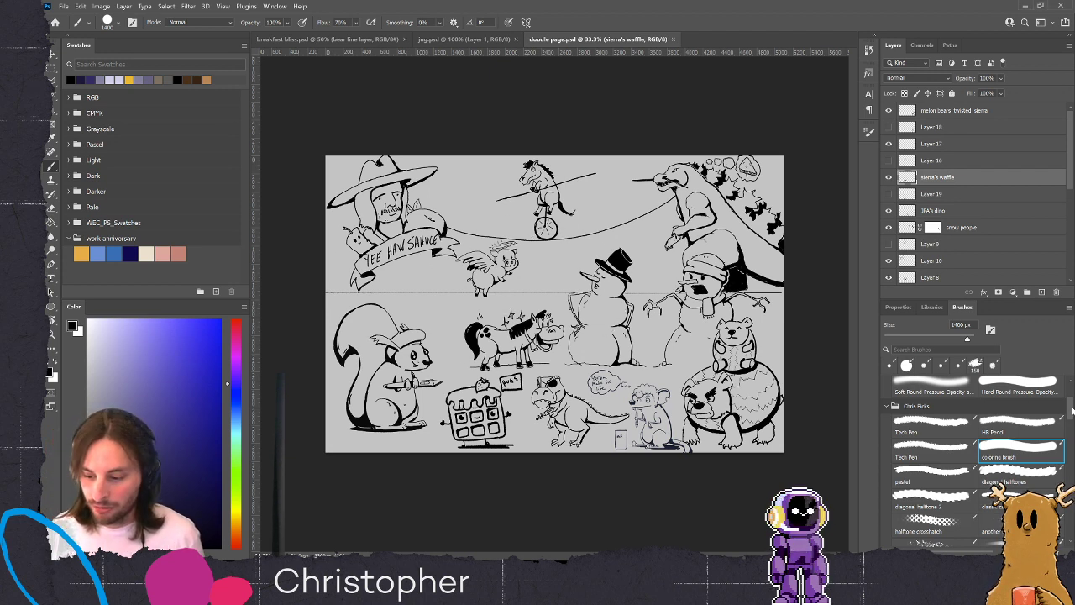
{"action": "scroll", "coordinate": [1045, 412], "scroll_direction": "up", "scroll_amount": 3}
{"action": "scroll", "coordinate": [1071, 409], "scroll_direction": "up", "scroll_amount": 2}
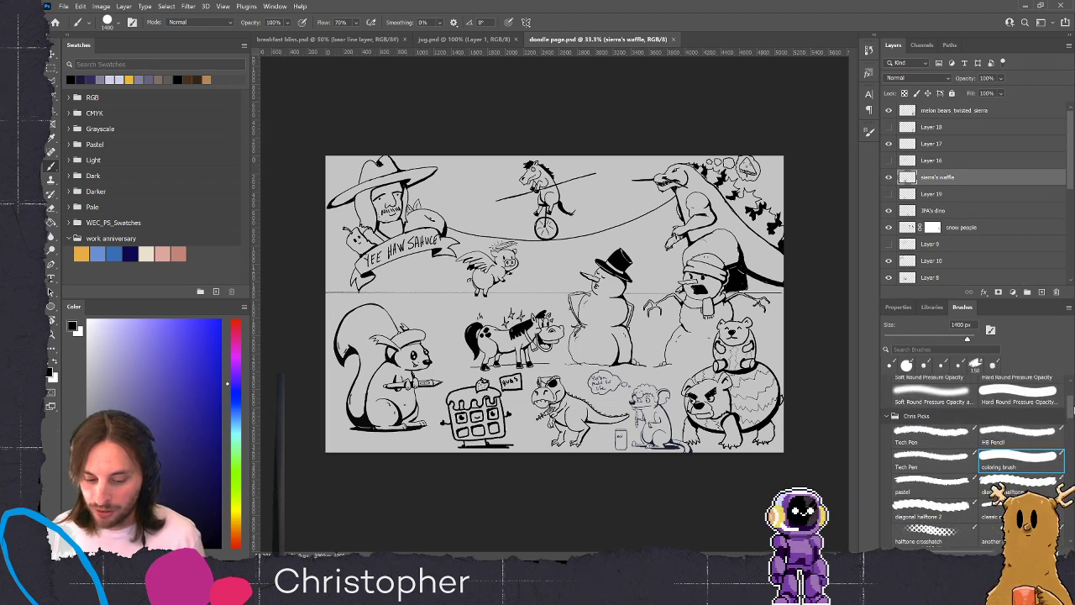
{"action": "scroll", "coordinate": [1071, 409], "scroll_direction": "down", "scroll_amount": 2}
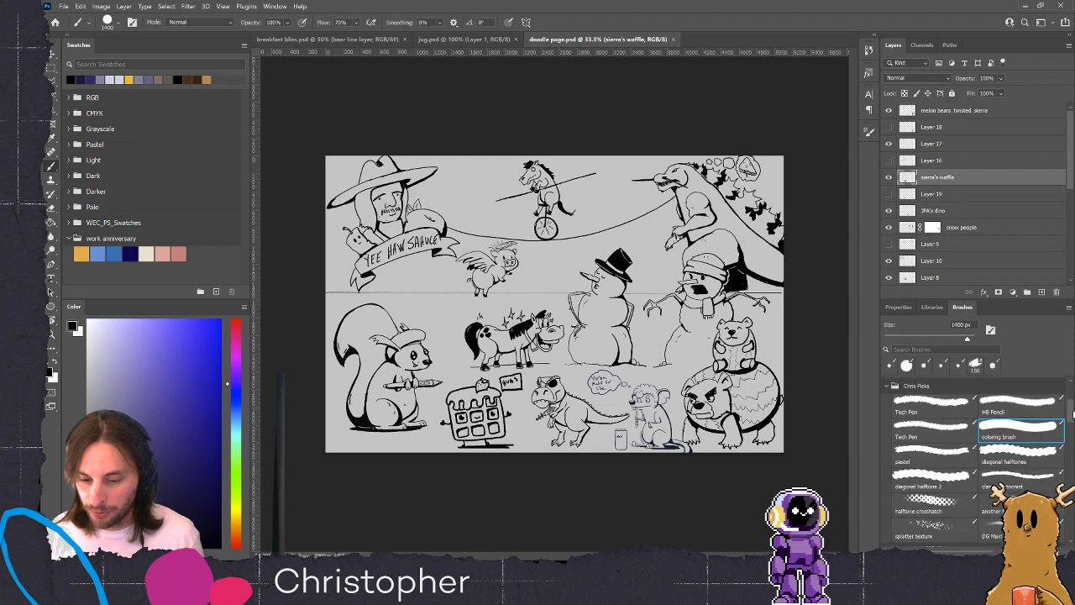
{"action": "scroll", "coordinate": [1071, 410], "scroll_direction": "up", "scroll_amount": 1}
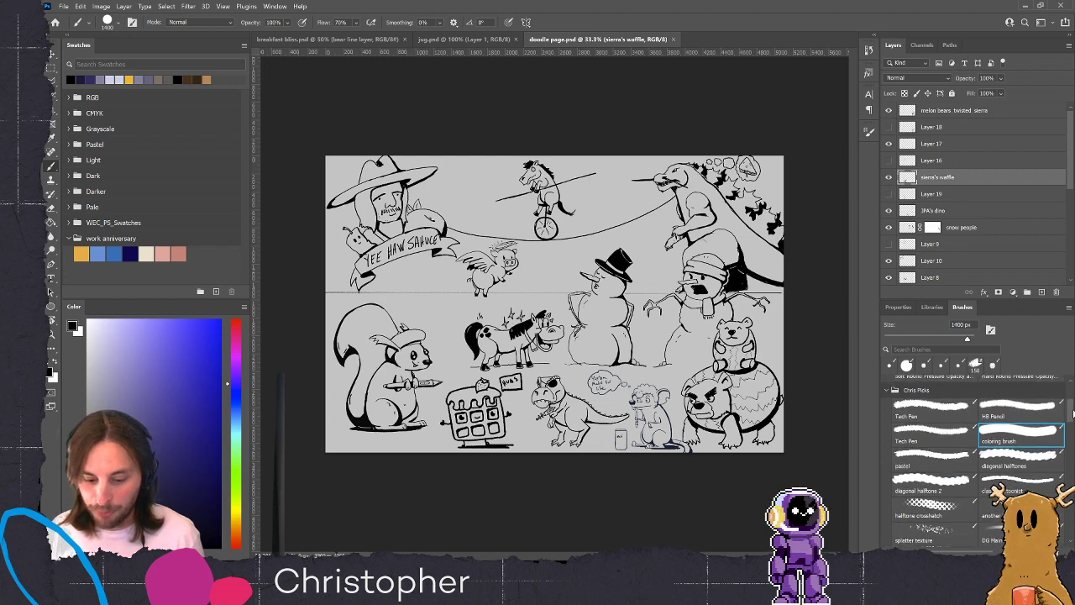
{"action": "scroll", "coordinate": [1071, 411], "scroll_direction": "down", "scroll_amount": 2}
{"action": "scroll", "coordinate": [1071, 412], "scroll_direction": "up", "scroll_amount": 3}
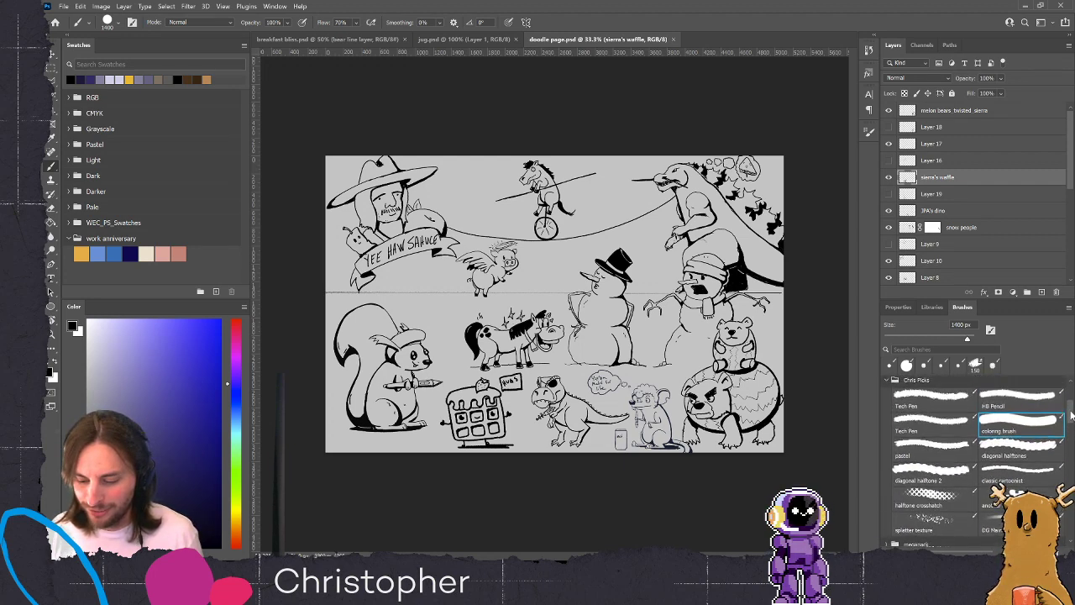
{"action": "left_click", "coordinate": [1023, 424]}
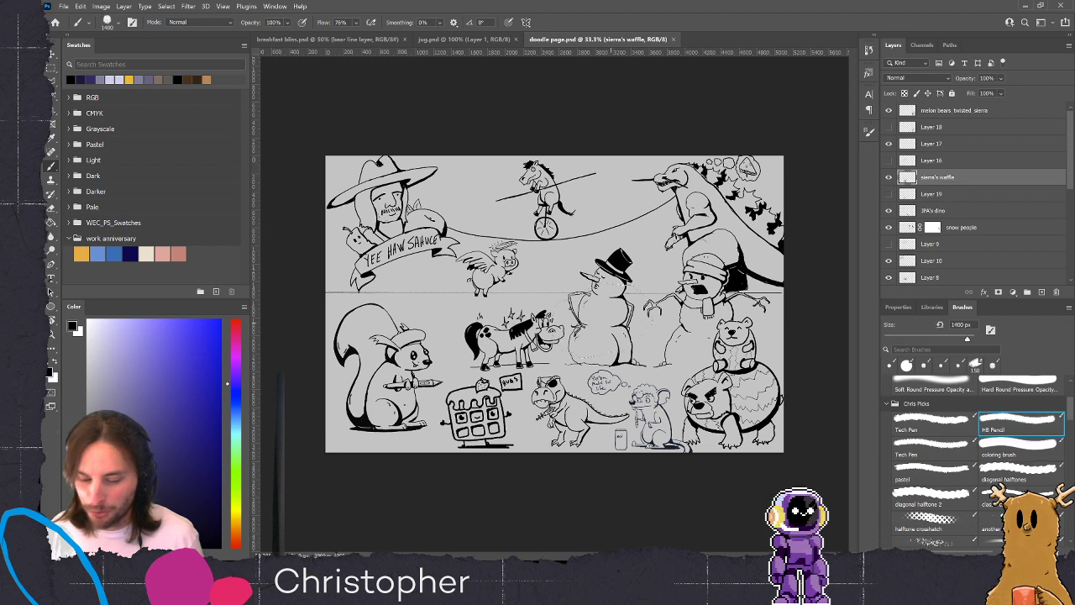
{"action": "left_click_drag", "start_coordinate": [437, 278], "coordinate": [479, 323]}
{"action": "key", "text": "bracketleft"}
{"action": "key", "text": "bracketleft"}
{"action": "key", "text": "bracketleft"}
{"action": "key", "text": "bracketleft"}
{"action": "key", "text": "bracketleft"}
{"action": "key", "text": "bracketleft"}
{"action": "key", "text": "bracketleft"}
{"action": "key", "text": "bracketleft"}
{"action": "key", "text": "bracketleft"}
{"action": "key", "text": "bracketleft"}
{"action": "key", "text": "bracketleft"}
{"action": "key", "text": "bracketleft"}
{"action": "key", "text": "bracketleft"}
{"action": "key", "text": "bracketleft"}
{"action": "key", "text": "bracketleft"}
{"action": "key", "text": "bracketleft"}
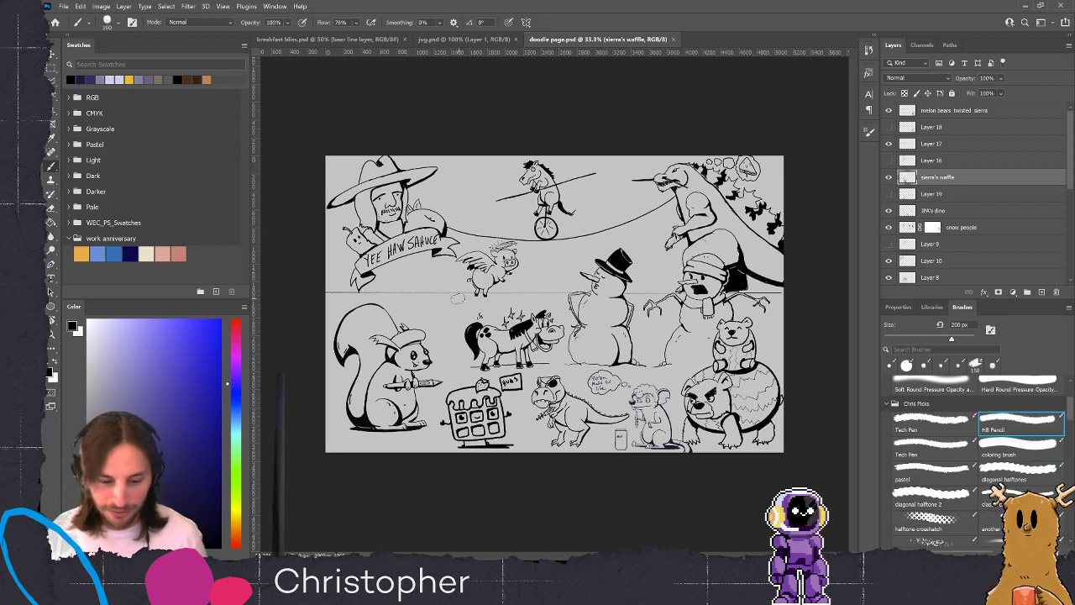
{"action": "key", "text": "["}
{"action": "key", "text": "["}
{"action": "key", "text": "["}
{"action": "key", "text": "["}
{"action": "key", "text": "["}
{"action": "key", "text": "["}
{"action": "key", "text": "["}
{"action": "key", "text": "["}
{"action": "key", "text": "["}
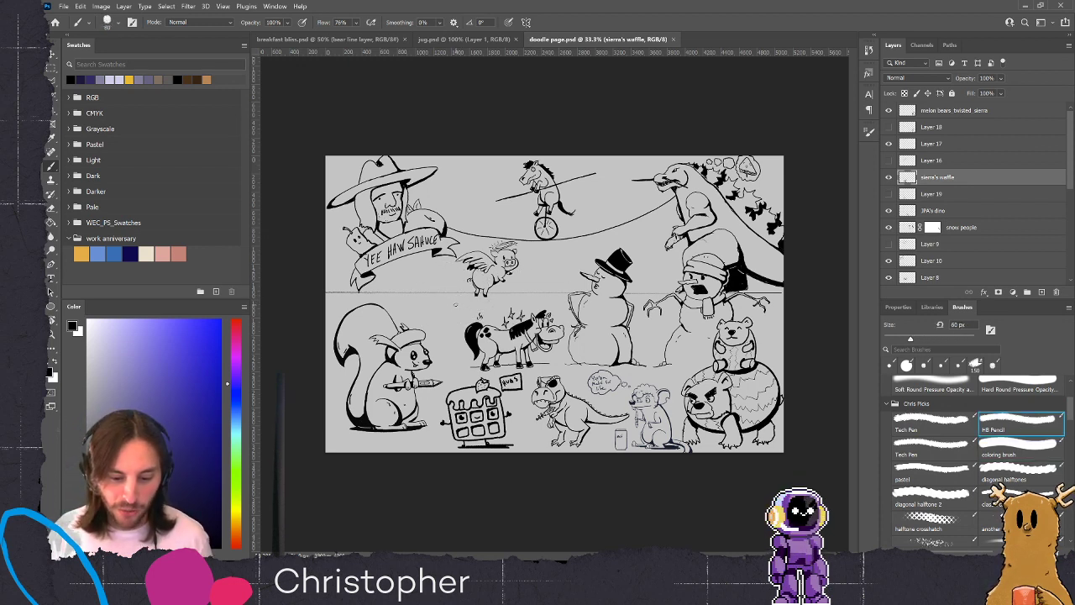
Add a new layer above the sierra's waffle layer and name it "wombat sketch"
{"action": "left_click", "coordinate": [1041, 291]}
{"action": "double_click", "coordinate": [934, 177]}
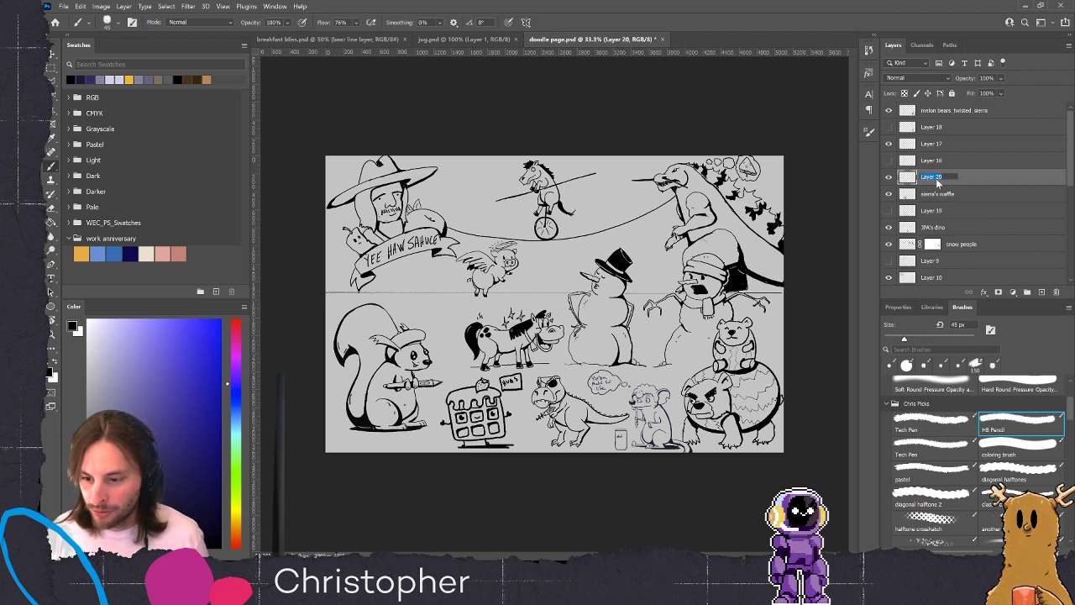
{"action": "type", "text": "wambat sketch"}
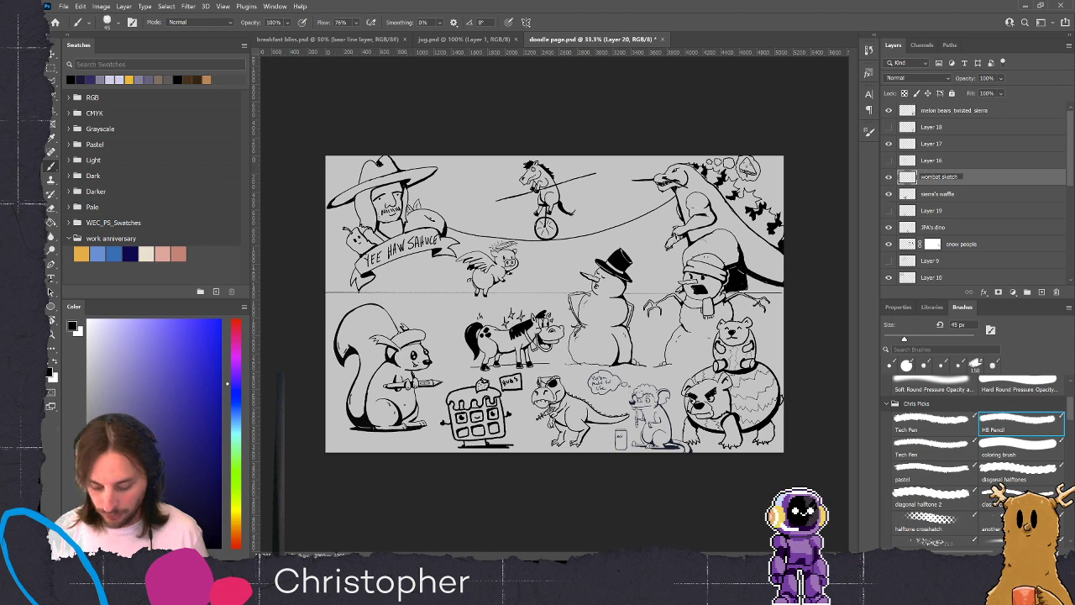
{"action": "key", "text": "Return"}
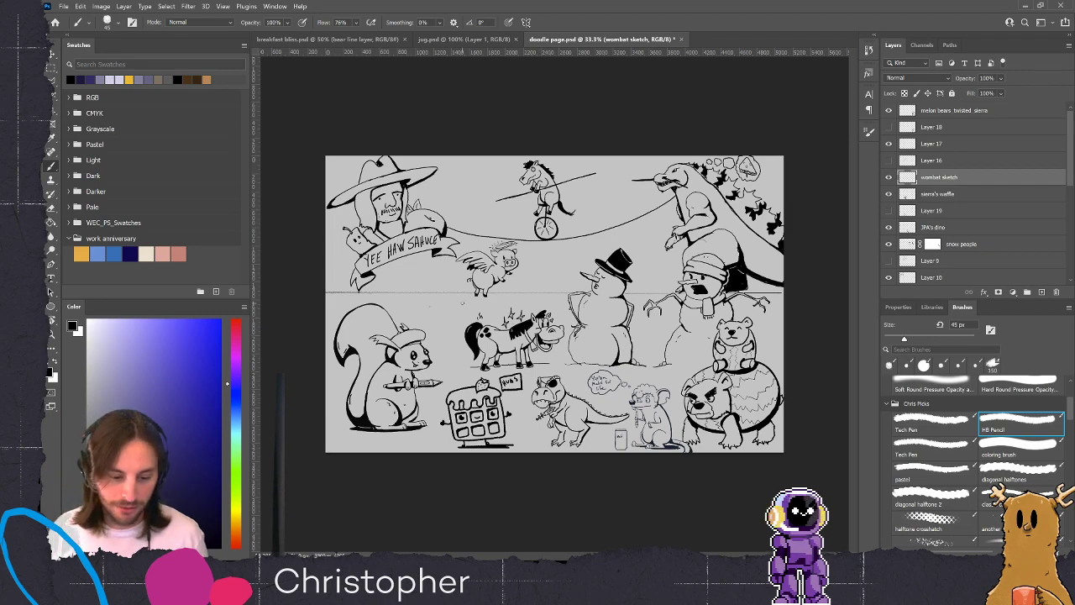
Sketch a loose circle for the wombat's head between the banner and the winged pig, with the brush reduced to 10 px
{"action": "key", "text": "ctrl+plus"}
{"action": "key", "text": "ctrl+plus"}
{"action": "left_click_drag", "start_coordinate": [373, 324], "coordinate": [604, 329]}
{"action": "scroll", "coordinate": [550, 308], "scroll_direction": "up", "scroll_amount": 1}
{"action": "key", "text": "bracketleft"}
{"action": "key", "text": "bracketleft"}
{"action": "key", "text": "bracketleft"}
{"action": "key", "text": "bracketleft"}
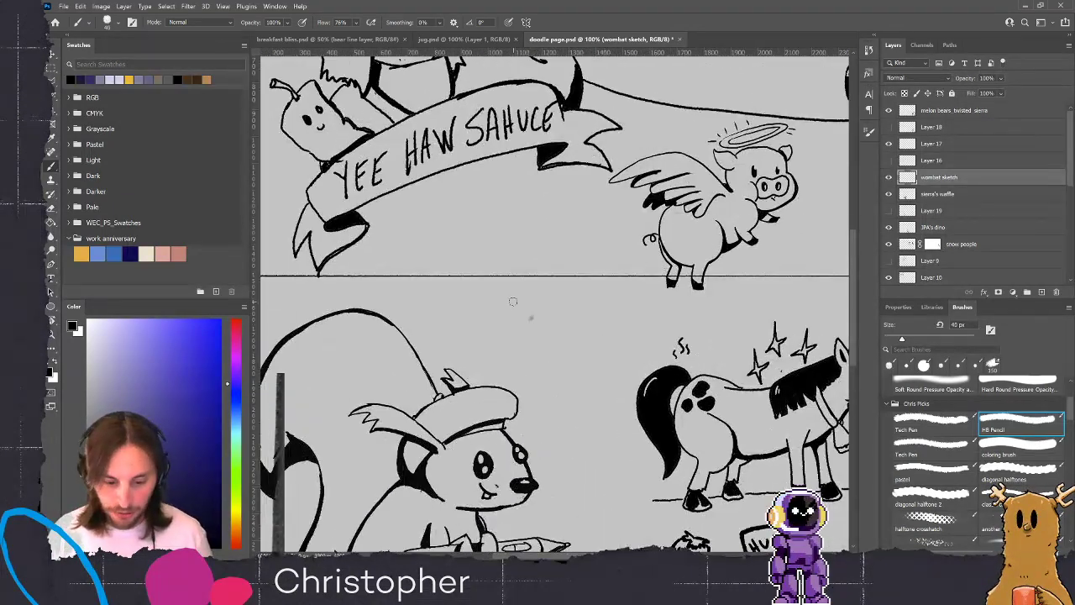
{"action": "key", "text": "bracketleft"}
{"action": "key", "text": "bracketleft"}
{"action": "key", "text": "bracketleft"}
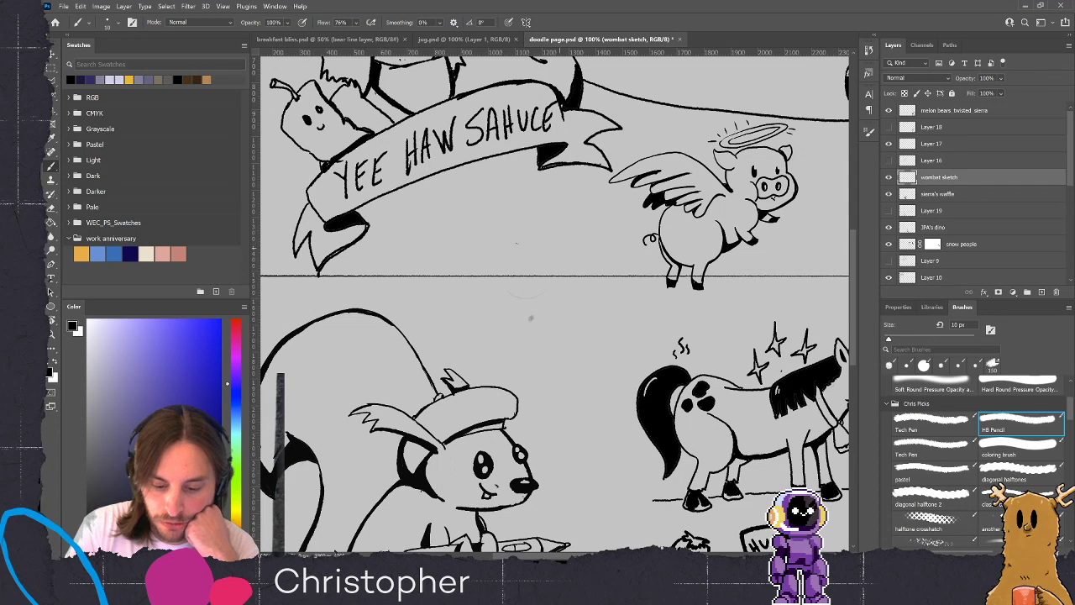
{"action": "mouse_move", "coordinate": [496, 291]}
{"action": "left_mouse_down"}
{"action": "mouse_move", "coordinate": [546, 238]}
{"action": "mouse_move", "coordinate": [571, 283]}
{"action": "mouse_move", "coordinate": [539, 307]}
{"action": "mouse_move", "coordinate": [550, 238]}
{"action": "mouse_move", "coordinate": [492, 274]}
{"action": "mouse_move", "coordinate": [513, 308]}
{"action": "left_mouse_up"}
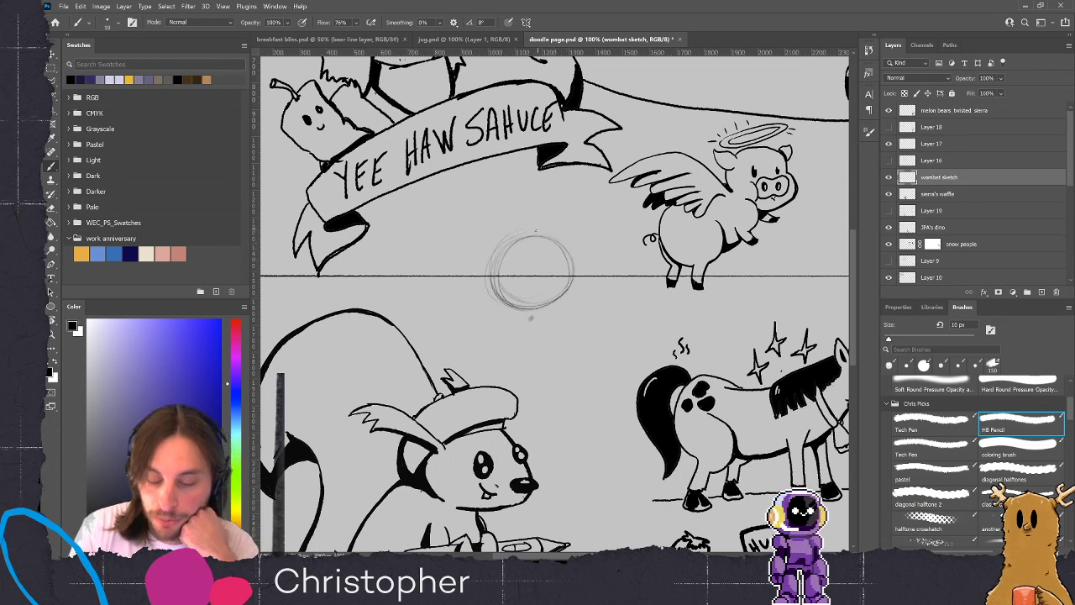
Sketch the pointed ears and the snout on the head circle and fill in a black nose
{"action": "mouse_move", "coordinate": [509, 238]}
{"action": "left_mouse_down"}
{"action": "mouse_move", "coordinate": [494, 255]}
{"action": "mouse_move", "coordinate": [517, 239]}
{"action": "mouse_move", "coordinate": [500, 237]}
{"action": "mouse_move", "coordinate": [489, 243]}
{"action": "mouse_move", "coordinate": [549, 229]}
{"action": "mouse_move", "coordinate": [555, 237]}
{"action": "left_mouse_up"}
{"action": "mouse_move", "coordinate": [561, 280]}
{"action": "left_mouse_down"}
{"action": "mouse_move", "coordinate": [582, 294]}
{"action": "mouse_move", "coordinate": [559, 307]}
{"action": "left_mouse_up"}
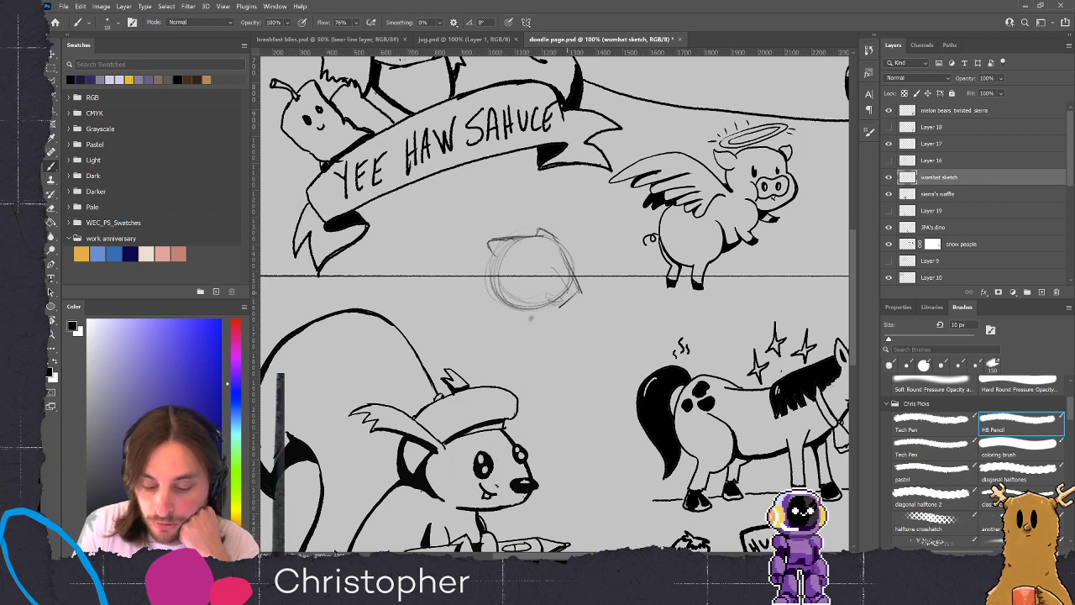
{"action": "mouse_move", "coordinate": [573, 279]}
{"action": "left_mouse_down"}
{"action": "mouse_move", "coordinate": [563, 289]}
{"action": "mouse_move", "coordinate": [572, 287]}
{"action": "left_mouse_up"}
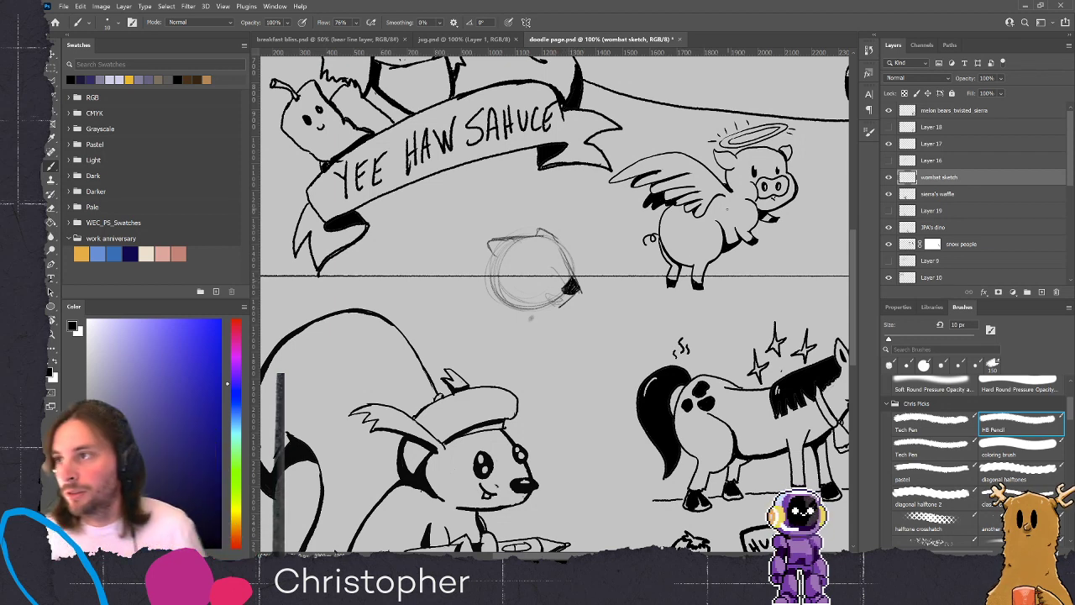
Rotate the wombat head sketch about 15° counterclockwise
{"action": "key", "text": "ctrl+t"}
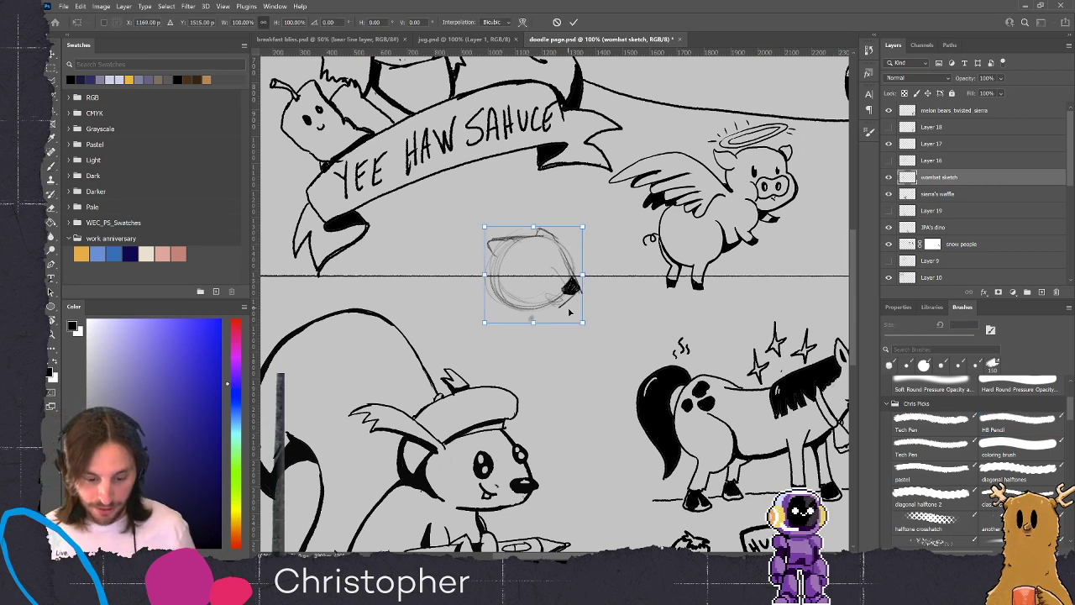
{"action": "left_click_drag", "start_coordinate": [601, 340], "coordinate": [621, 319]}
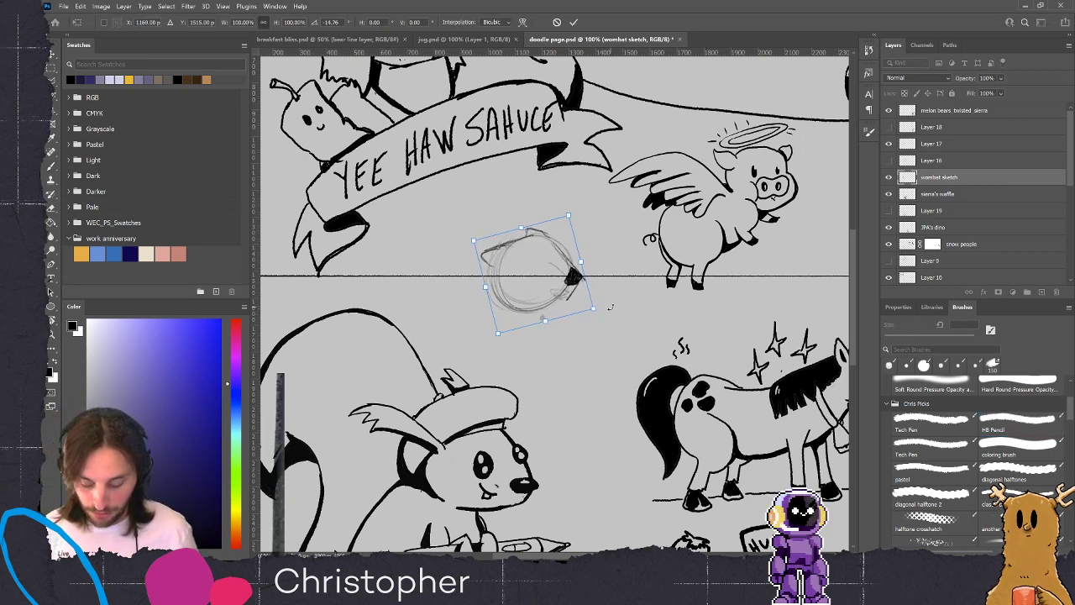
{"action": "key", "text": "Return"}
{"action": "key", "text": "b"}
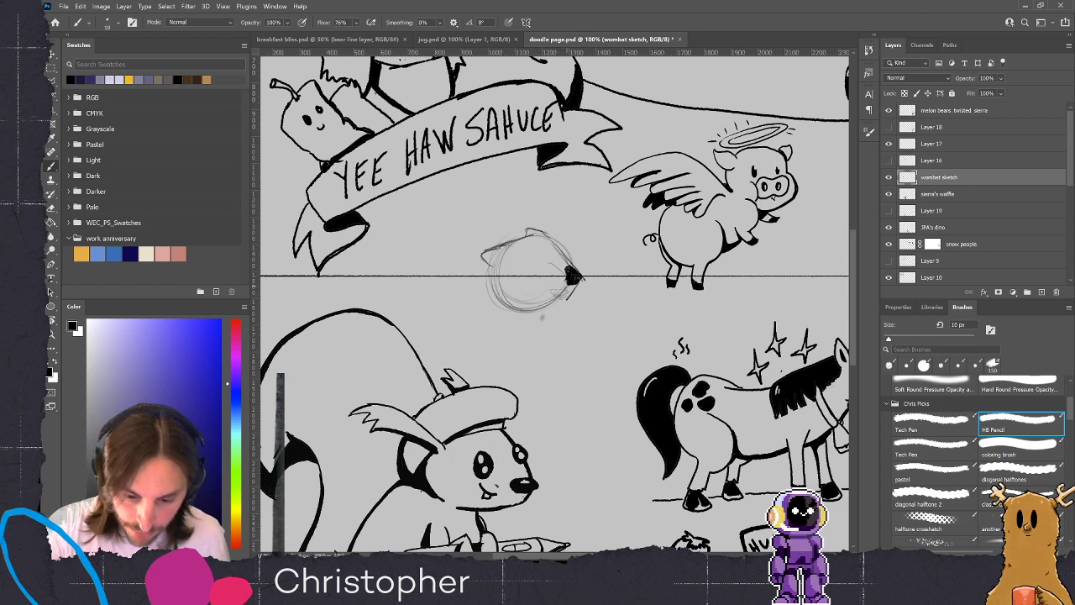
Refine the wombat's nose and mouth, draw a half-closed eye with a brow line, and strengthen the cheek and jaw outline
{"action": "left_click_drag", "start_coordinate": [567, 275], "coordinate": [576, 275]}
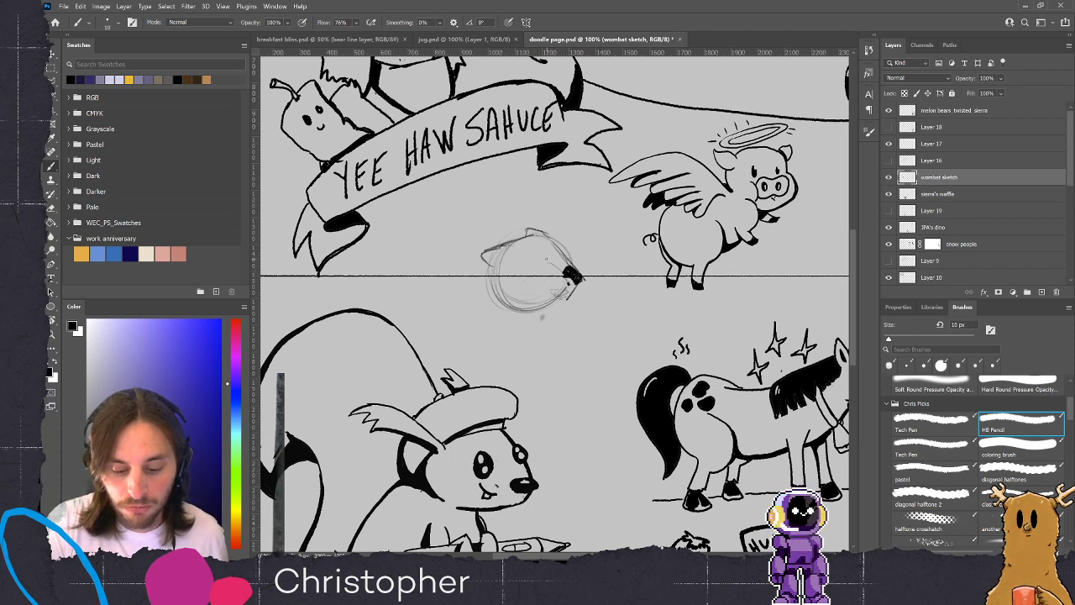
{"action": "left_click_drag", "start_coordinate": [530, 272], "coordinate": [547, 270]}
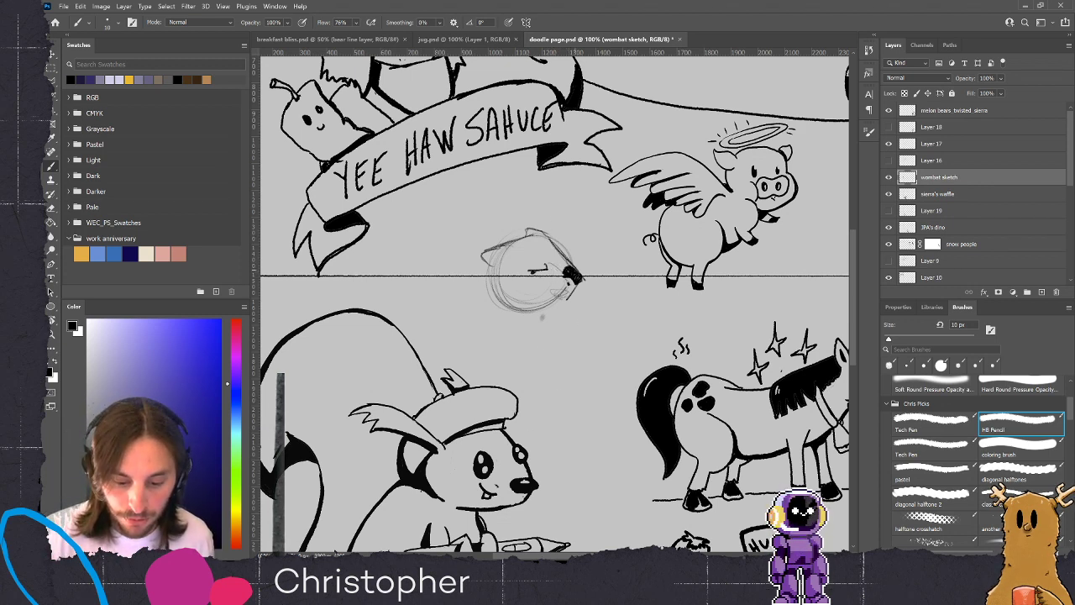
{"action": "mouse_move", "coordinate": [494, 272]}
{"action": "left_mouse_down"}
{"action": "mouse_move", "coordinate": [495, 307]}
{"action": "mouse_move", "coordinate": [542, 308]}
{"action": "left_mouse_up"}
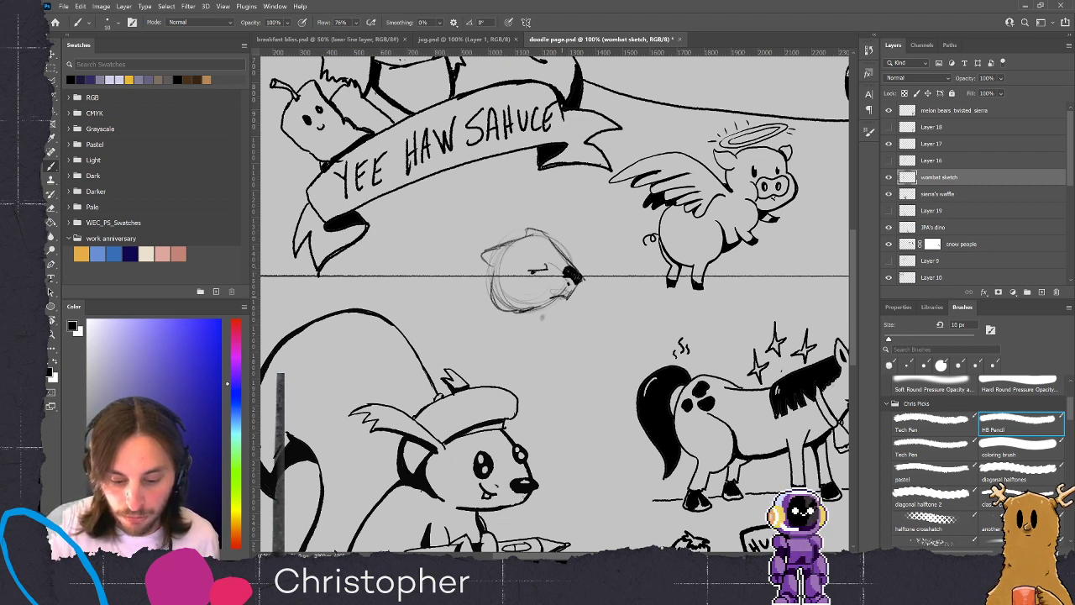
Darken the jaw and chin line of the wombat's head, undoing the heaviest strokes
{"action": "left_click_drag", "start_coordinate": [538, 308], "coordinate": [558, 302]}
{"action": "mouse_move", "coordinate": [492, 301]}
{"action": "left_mouse_down"}
{"action": "mouse_move", "coordinate": [495, 269]}
{"action": "mouse_move", "coordinate": [529, 310]}
{"action": "mouse_move", "coordinate": [556, 303]}
{"action": "mouse_move", "coordinate": [522, 313]}
{"action": "mouse_move", "coordinate": [551, 306]}
{"action": "left_mouse_up"}
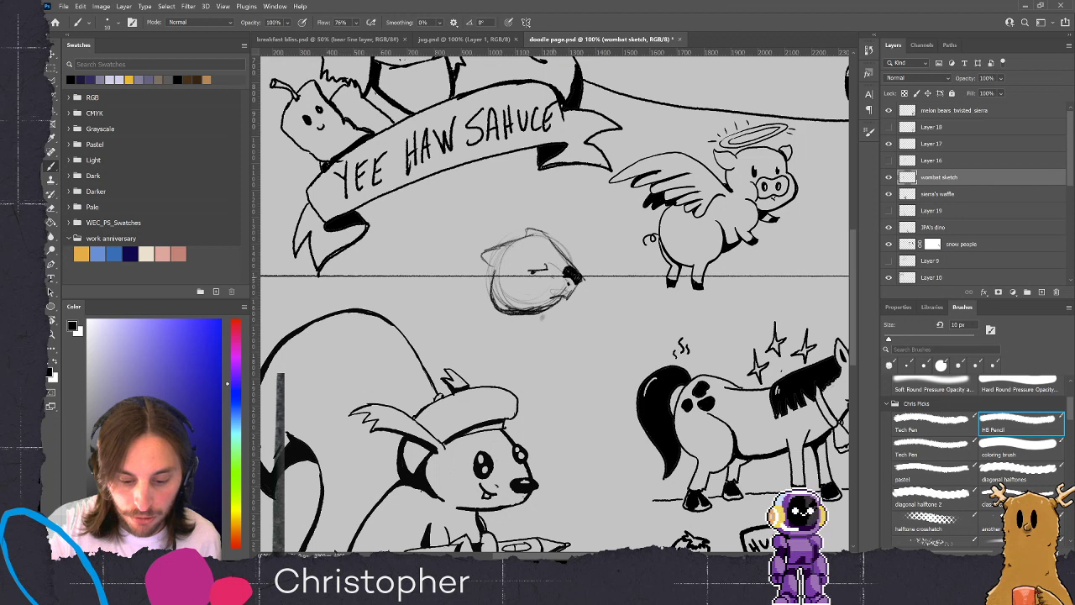
{"action": "key", "text": "ctrl+z"}
{"action": "key", "text": "ctrl+z"}
{"action": "key", "text": "ctrl+z"}
{"action": "key", "text": "ctrl+z"}
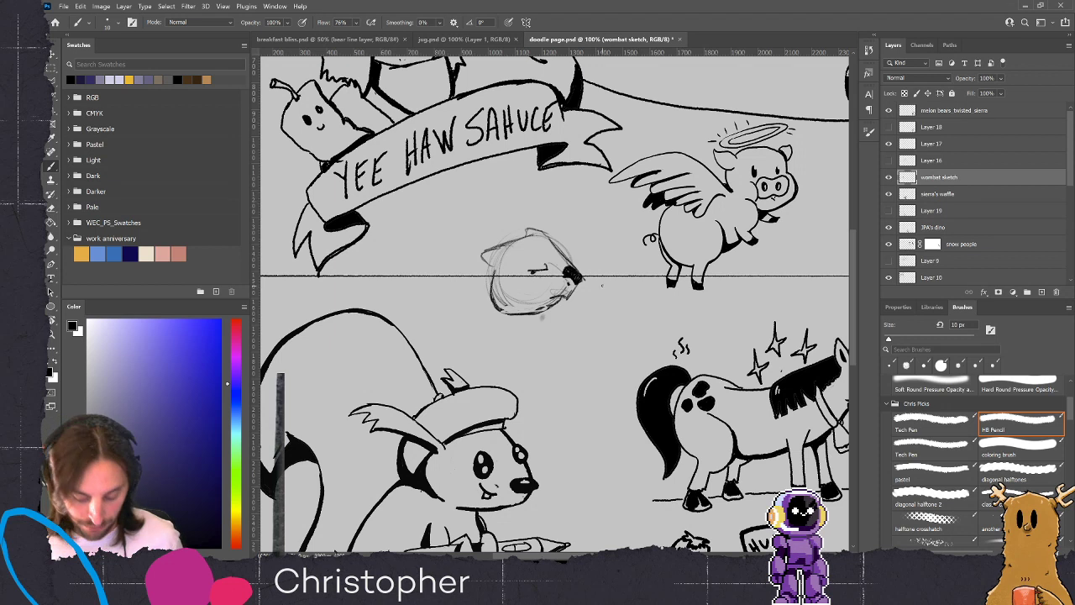
Move the wombat head sketch up so it clears space for a body below
{"action": "key", "text": "v"}
{"action": "left_click_drag", "start_coordinate": [564, 297], "coordinate": [561, 267]}
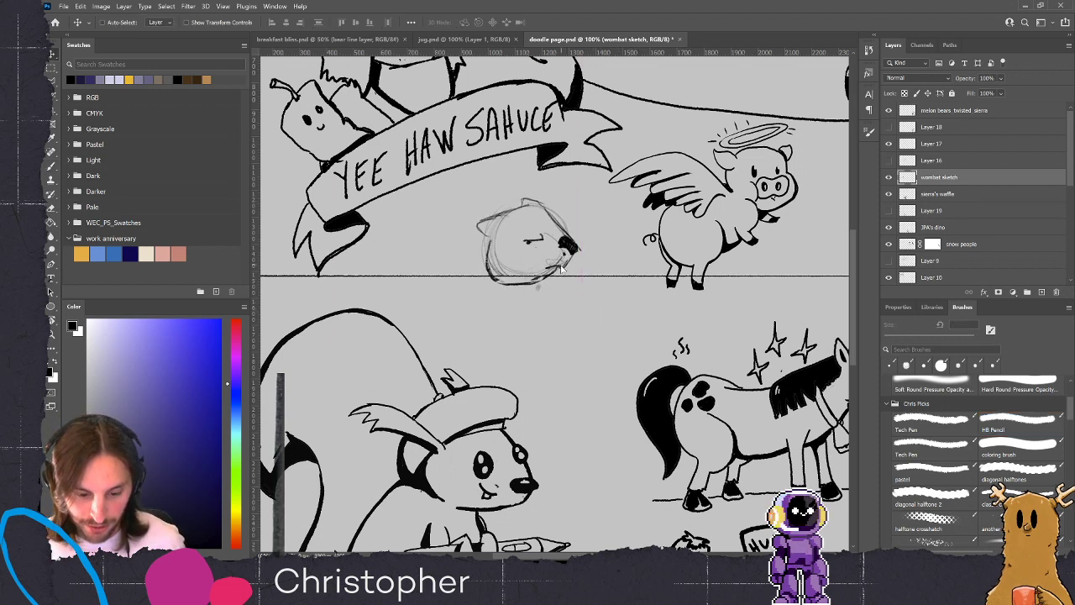
{"action": "key", "text": "b"}
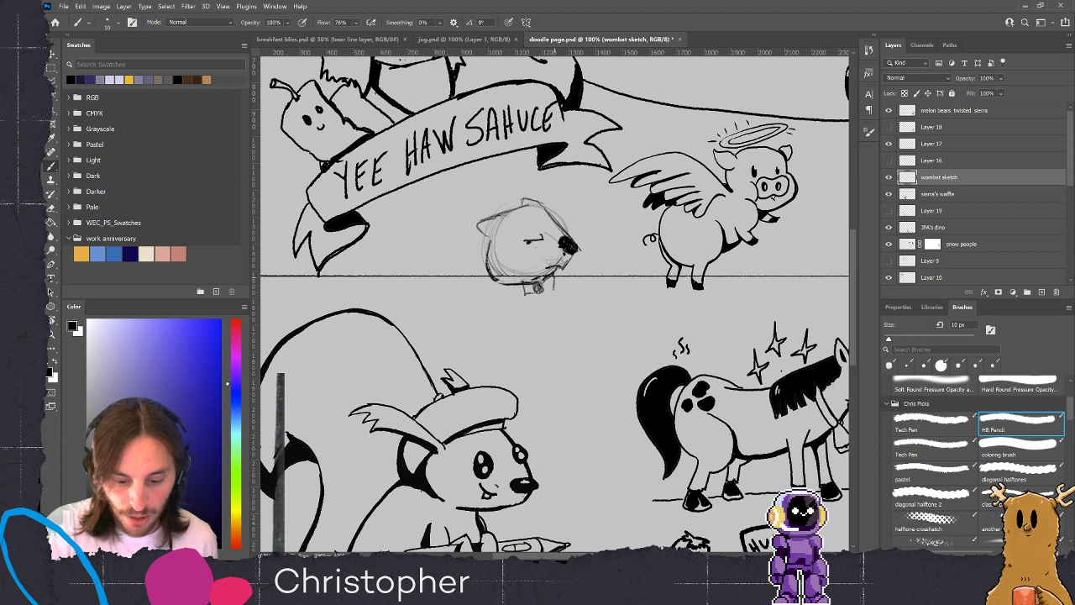
Sketch the wombat's broad body beneath the head, with sides widening down to a rounded base
{"action": "mouse_move", "coordinate": [490, 281]}
{"action": "left_mouse_down"}
{"action": "mouse_move", "coordinate": [540, 303]}
{"action": "mouse_move", "coordinate": [485, 307]}
{"action": "mouse_move", "coordinate": [494, 315]}
{"action": "left_mouse_up"}
{"action": "mouse_move", "coordinate": [558, 281]}
{"action": "left_mouse_down"}
{"action": "mouse_move", "coordinate": [565, 332]}
{"action": "mouse_move", "coordinate": [583, 344]}
{"action": "mouse_move", "coordinate": [509, 369]}
{"action": "mouse_move", "coordinate": [483, 366]}
{"action": "left_mouse_up"}
{"action": "mouse_move", "coordinate": [484, 286]}
{"action": "left_mouse_down"}
{"action": "mouse_move", "coordinate": [469, 350]}
{"action": "mouse_move", "coordinate": [502, 366]}
{"action": "left_mouse_up"}
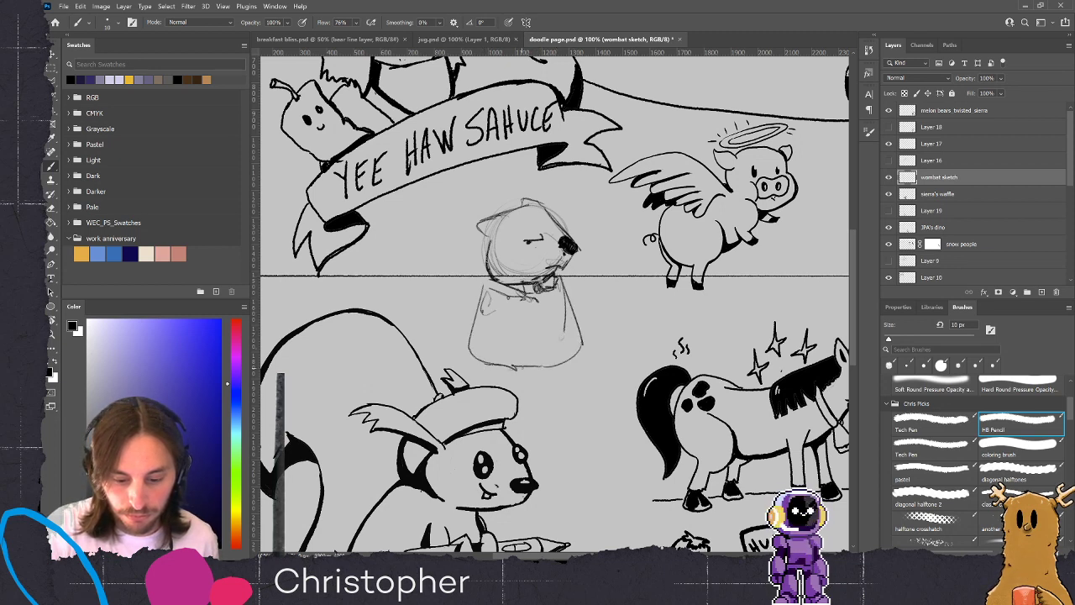
{"action": "mouse_move", "coordinate": [491, 279]}
{"action": "left_mouse_down"}
{"action": "mouse_move", "coordinate": [465, 356]}
{"action": "mouse_move", "coordinate": [500, 382]}
{"action": "left_mouse_up"}
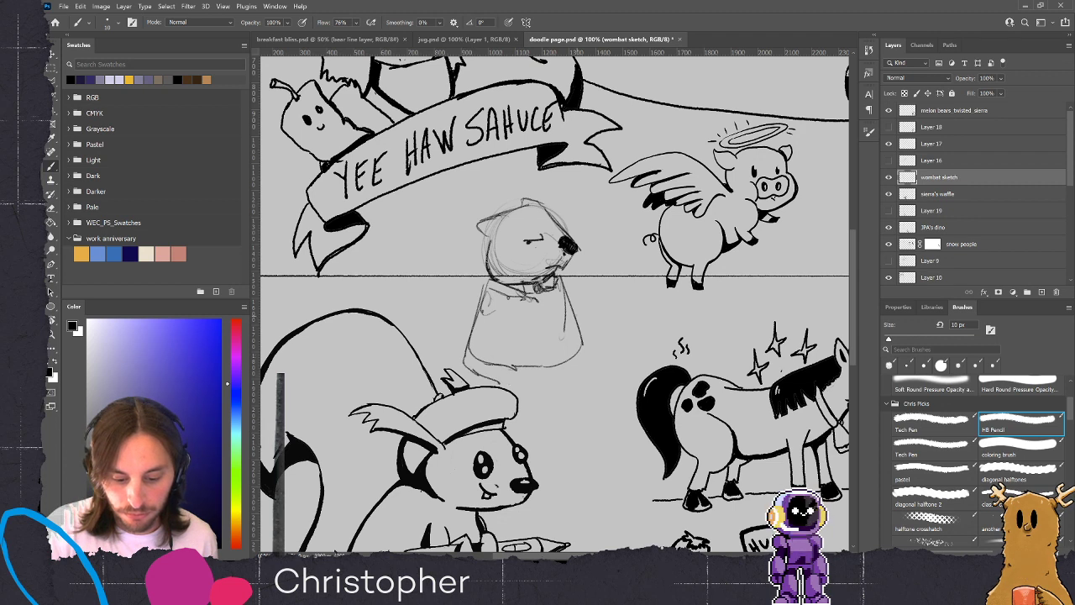
{"action": "left_click_drag", "start_coordinate": [577, 315], "coordinate": [553, 368]}
{"action": "left_click_drag", "start_coordinate": [480, 372], "coordinate": [558, 379]}
{"action": "left_click_drag", "start_coordinate": [575, 335], "coordinate": [551, 376]}
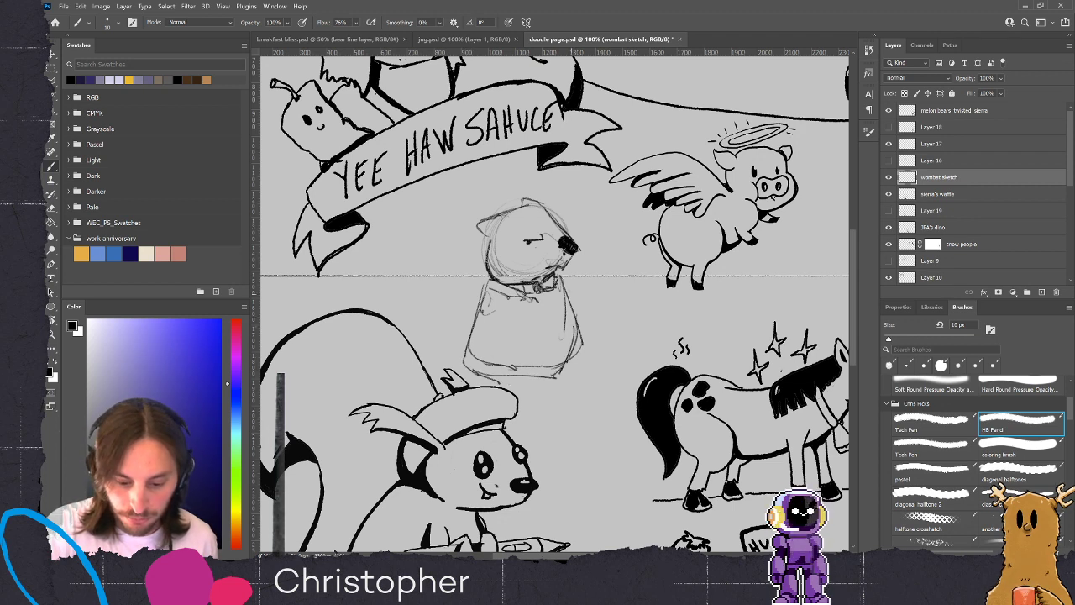
Sketch the shoulder and front arm lines across the wombat's chest and reinforce the body's front contour
{"action": "left_click_drag", "start_coordinate": [568, 280], "coordinate": [579, 294]}
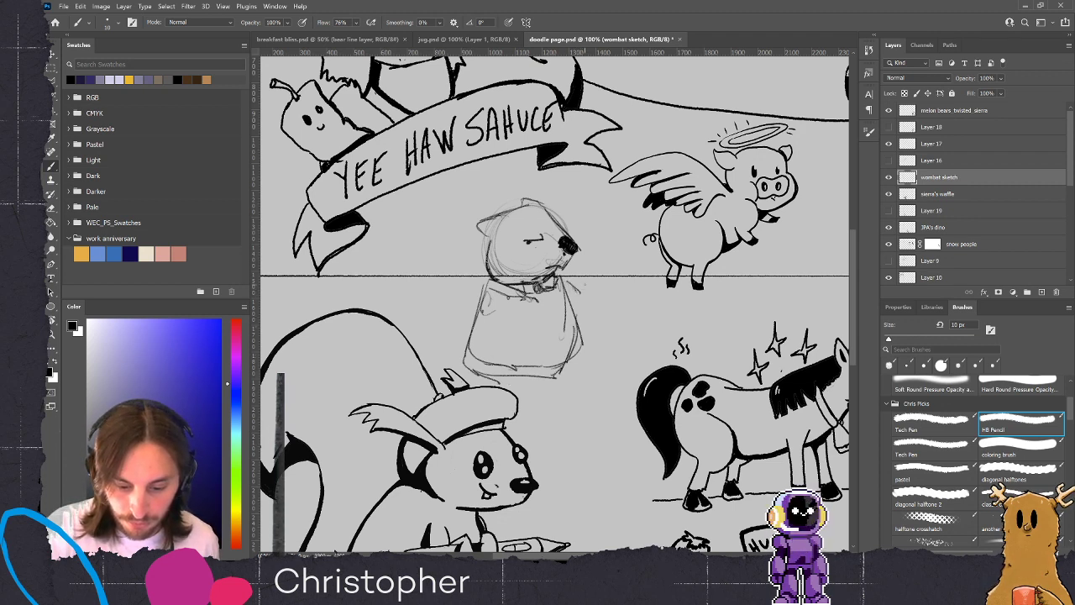
{"action": "mouse_move", "coordinate": [566, 288]}
{"action": "left_mouse_down"}
{"action": "mouse_move", "coordinate": [558, 297]}
{"action": "mouse_move", "coordinate": [576, 299]}
{"action": "mouse_move", "coordinate": [510, 320]}
{"action": "mouse_move", "coordinate": [540, 309]}
{"action": "mouse_move", "coordinate": [533, 324]}
{"action": "mouse_move", "coordinate": [513, 317]}
{"action": "left_mouse_up"}
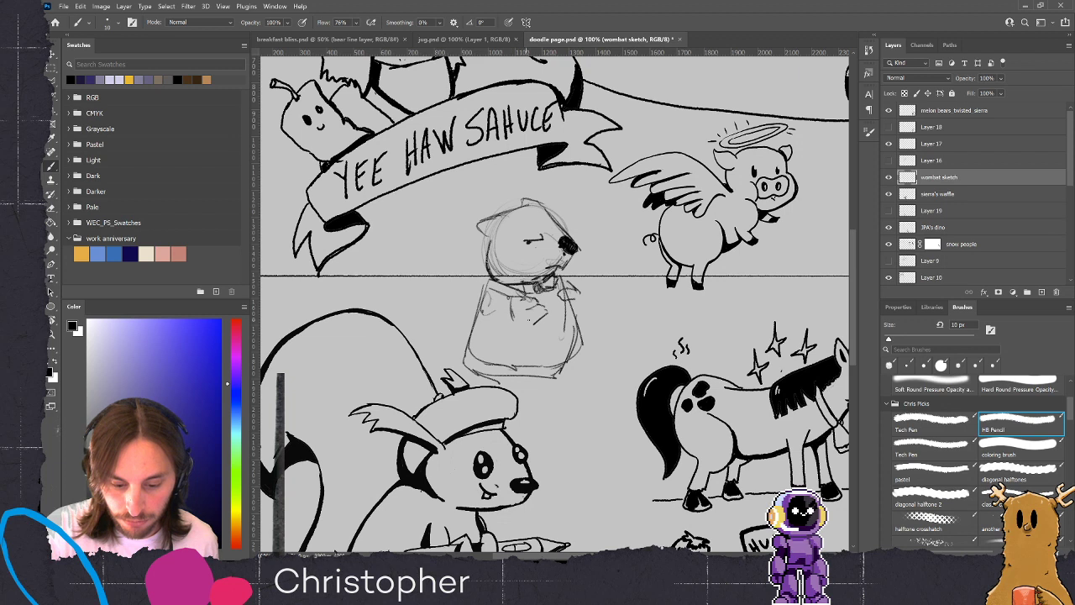
{"action": "left_click_drag", "start_coordinate": [576, 340], "coordinate": [582, 360]}
{"action": "mouse_move", "coordinate": [574, 319]}
{"action": "left_mouse_down"}
{"action": "mouse_move", "coordinate": [558, 374]}
{"action": "mouse_move", "coordinate": [575, 332]}
{"action": "left_mouse_up"}
Move the wombat sketch up slightly, then rough in the near foot's arc and the jacket opening lines on the chest
{"action": "key", "text": "v"}
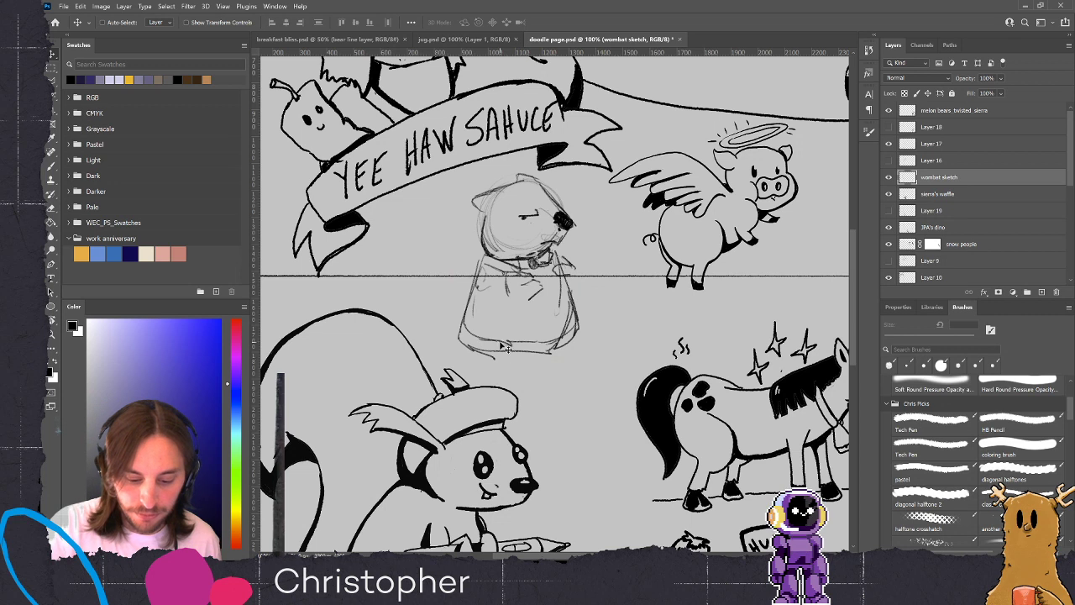
{"action": "key", "text": "b"}
{"action": "mouse_move", "coordinate": [509, 338]}
{"action": "left_mouse_down"}
{"action": "mouse_move", "coordinate": [529, 355]}
{"action": "mouse_move", "coordinate": [507, 334]}
{"action": "mouse_move", "coordinate": [484, 337]}
{"action": "left_mouse_up"}
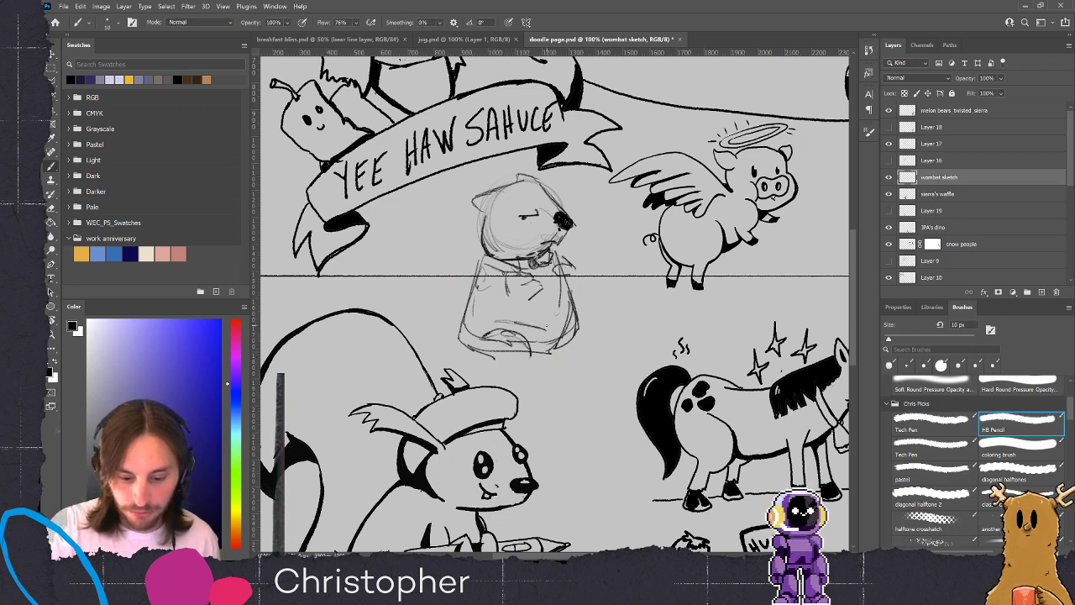
{"action": "left_click_drag", "start_coordinate": [535, 273], "coordinate": [551, 309]}
{"action": "mouse_move", "coordinate": [538, 292]}
{"action": "left_mouse_down"}
{"action": "mouse_move", "coordinate": [553, 322]}
{"action": "mouse_move", "coordinate": [553, 298]}
{"action": "left_mouse_up"}
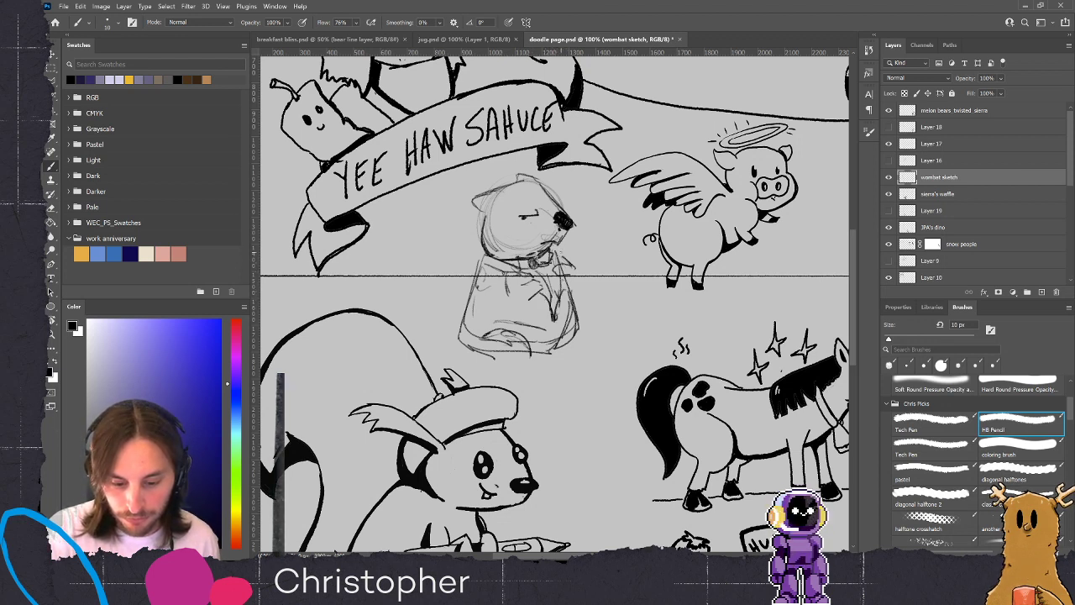
{"action": "mouse_move", "coordinate": [552, 256]}
{"action": "left_mouse_down"}
{"action": "mouse_move", "coordinate": [555, 305]}
{"action": "mouse_move", "coordinate": [559, 258]}
{"action": "left_mouse_up"}
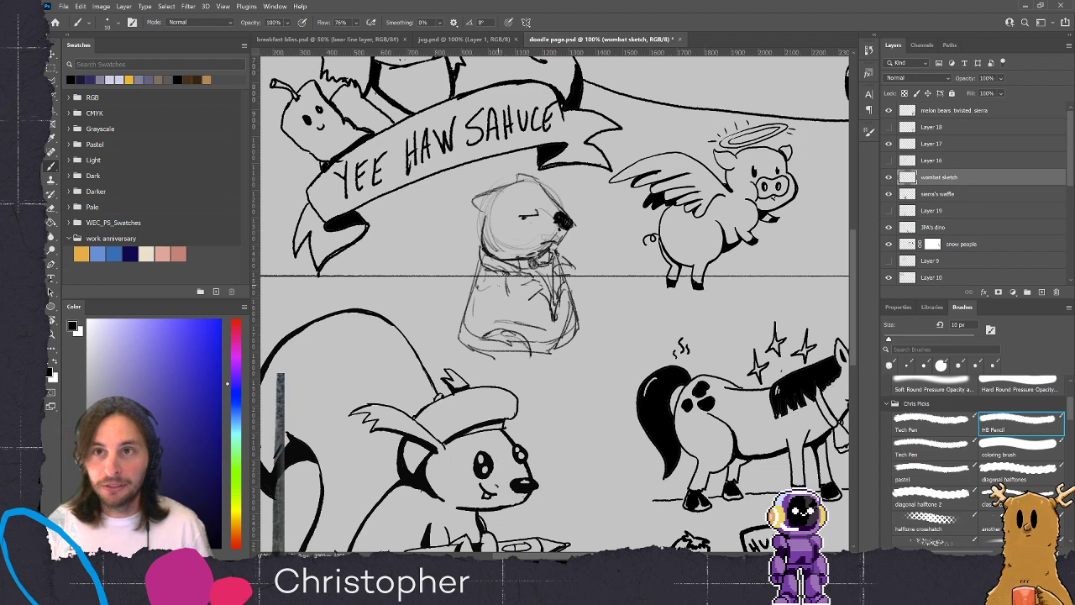
Refine the wombat's head sketch with a rounded ear, a firmer back and top of the head, and a muzzle line
{"action": "mouse_move", "coordinate": [496, 189]}
{"action": "left_mouse_down"}
{"action": "mouse_move", "coordinate": [472, 192]}
{"action": "mouse_move", "coordinate": [482, 203]}
{"action": "left_mouse_up"}
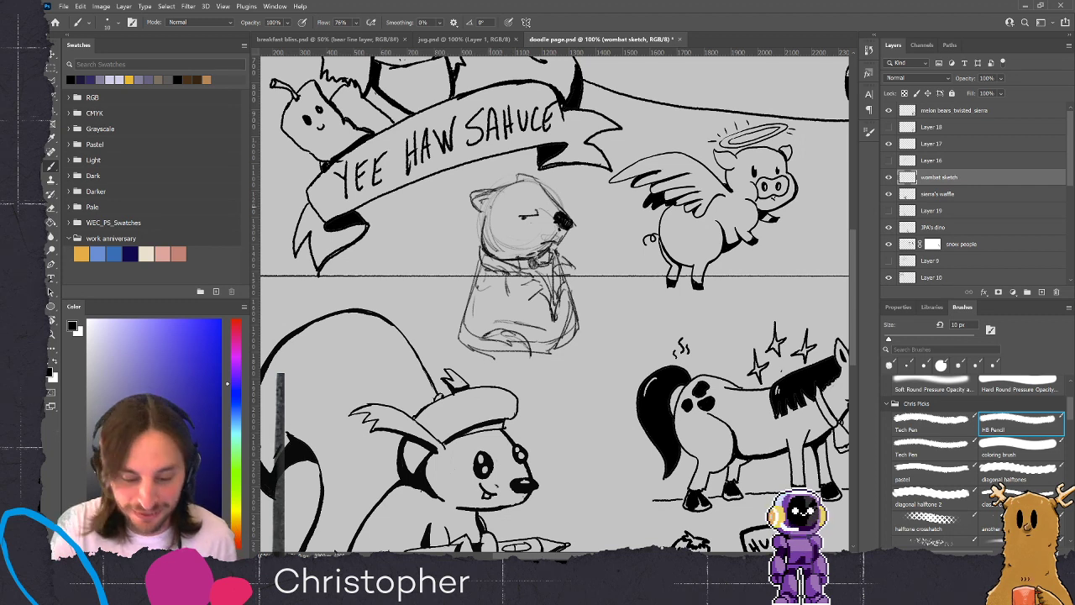
{"action": "left_click_drag", "start_coordinate": [492, 201], "coordinate": [486, 221]}
{"action": "mouse_move", "coordinate": [509, 186]}
{"action": "left_mouse_down"}
{"action": "mouse_move", "coordinate": [545, 189]}
{"action": "mouse_move", "coordinate": [525, 176]}
{"action": "left_mouse_up"}
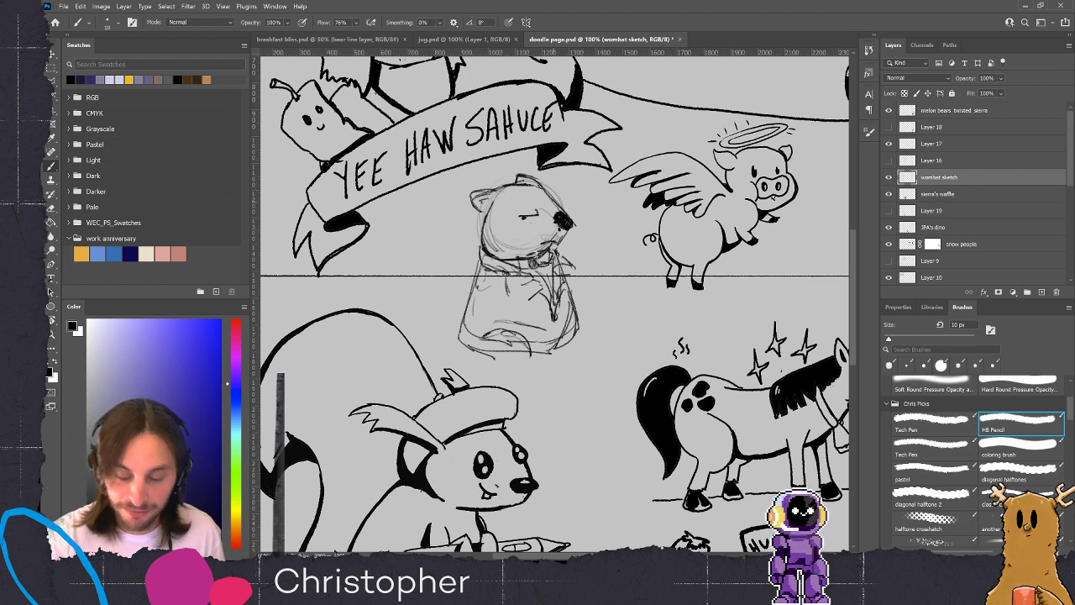
{"action": "left_click_drag", "start_coordinate": [542, 214], "coordinate": [544, 242]}
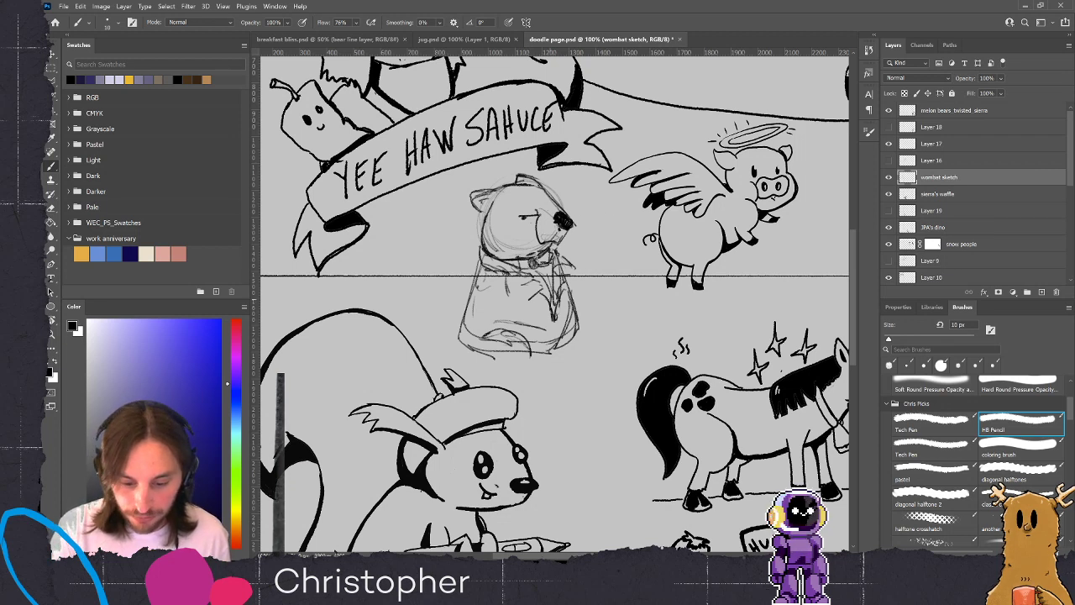
Sketch the wombat's sleeve cuff and raised paw, and add two flat feet sticking out beneath the body
{"action": "mouse_move", "coordinate": [526, 284]}
{"action": "left_mouse_down"}
{"action": "mouse_move", "coordinate": [532, 300]}
{"action": "mouse_move", "coordinate": [508, 302]}
{"action": "left_mouse_up"}
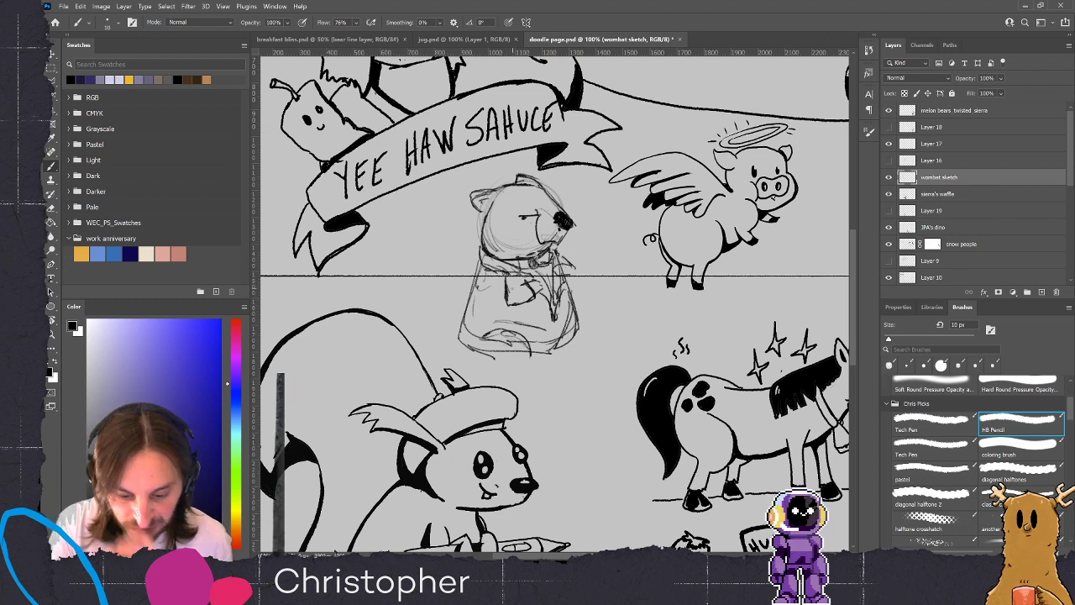
{"action": "mouse_move", "coordinate": [559, 252]}
{"action": "left_mouse_down"}
{"action": "mouse_move", "coordinate": [573, 282]}
{"action": "mouse_move", "coordinate": [561, 286]}
{"action": "left_mouse_up"}
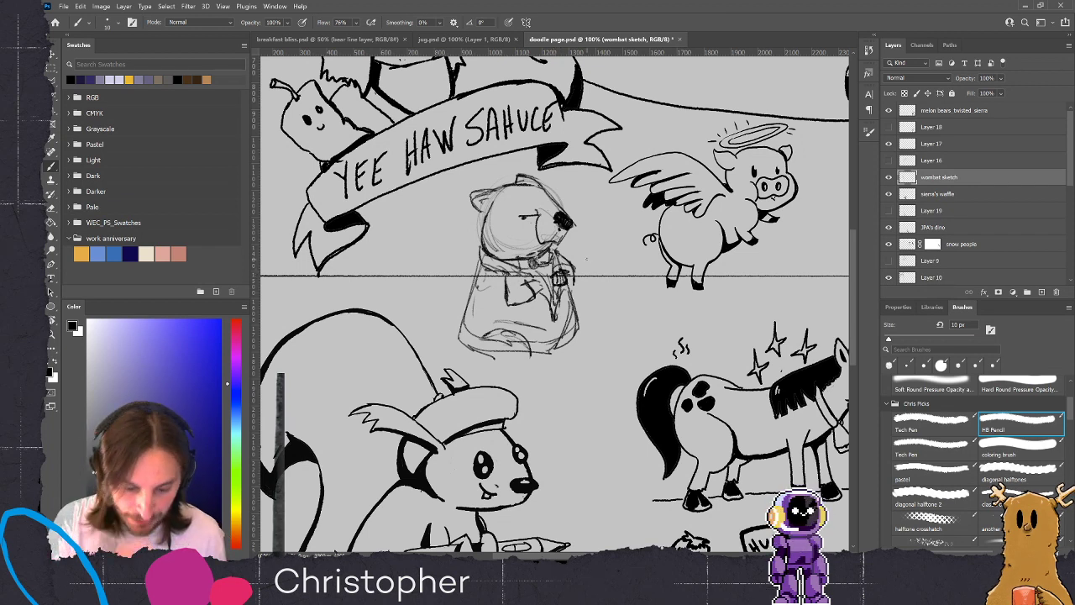
{"action": "mouse_move", "coordinate": [481, 329]}
{"action": "left_mouse_down"}
{"action": "mouse_move", "coordinate": [495, 337]}
{"action": "mouse_move", "coordinate": [464, 326]}
{"action": "mouse_move", "coordinate": [452, 340]}
{"action": "mouse_move", "coordinate": [514, 366]}
{"action": "mouse_move", "coordinate": [550, 362]}
{"action": "mouse_move", "coordinate": [526, 367]}
{"action": "left_mouse_up"}
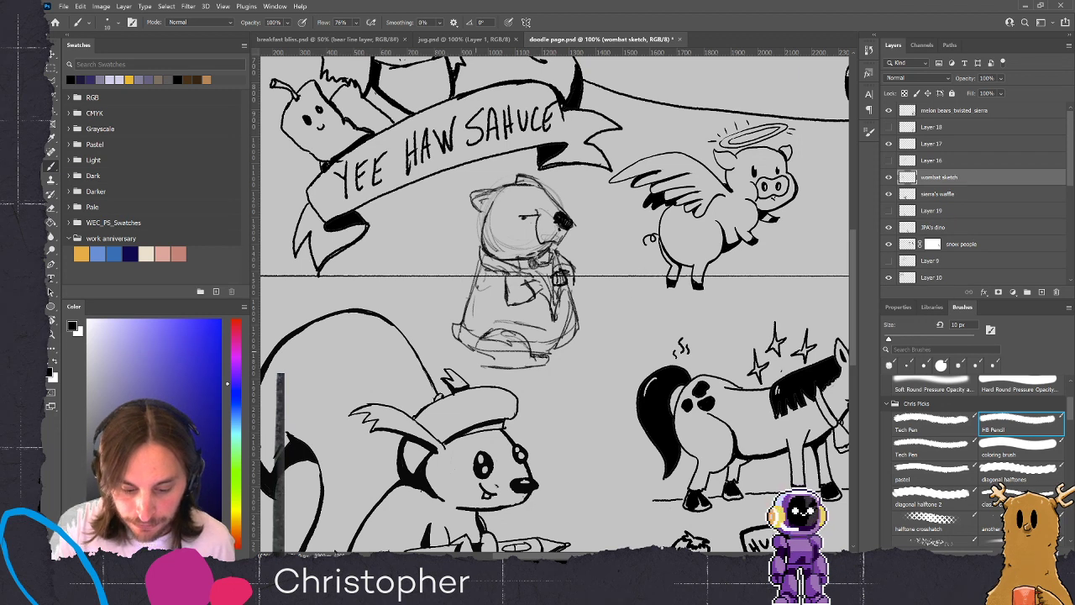
{"action": "mouse_move", "coordinate": [480, 338]}
{"action": "left_mouse_down"}
{"action": "mouse_move", "coordinate": [519, 330]}
{"action": "mouse_move", "coordinate": [479, 357]}
{"action": "left_mouse_up"}
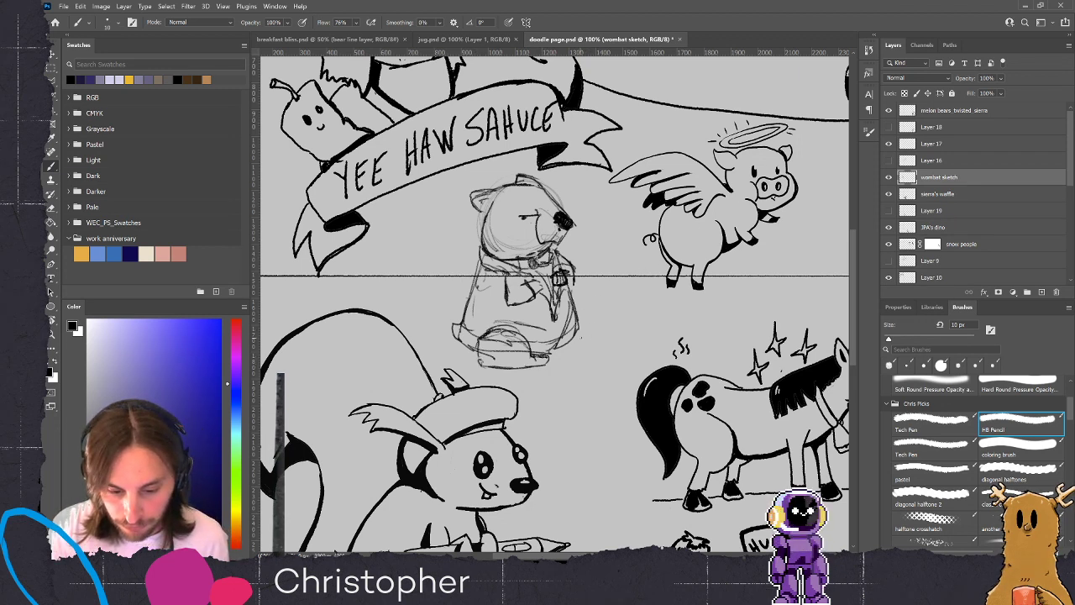
{"action": "mouse_move", "coordinate": [570, 342]}
{"action": "left_mouse_down"}
{"action": "mouse_move", "coordinate": [585, 345]}
{"action": "mouse_move", "coordinate": [546, 358]}
{"action": "left_mouse_up"}
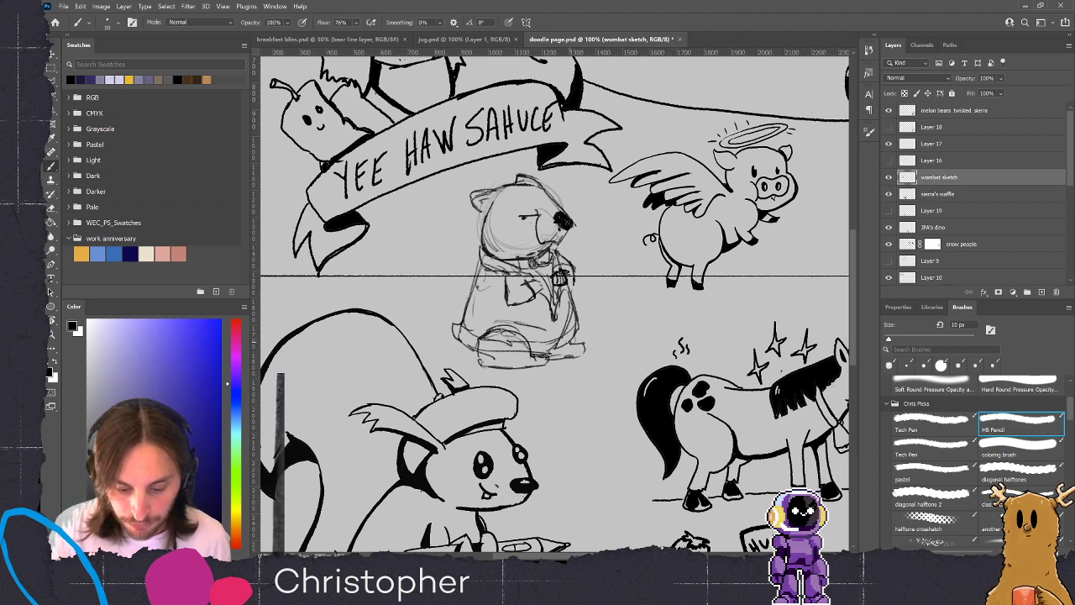
Reinforce the jacket's front line and collar, and add rough fur strokes down the back of the wombat's cheek
{"action": "left_click_drag", "start_coordinate": [554, 307], "coordinate": [558, 332]}
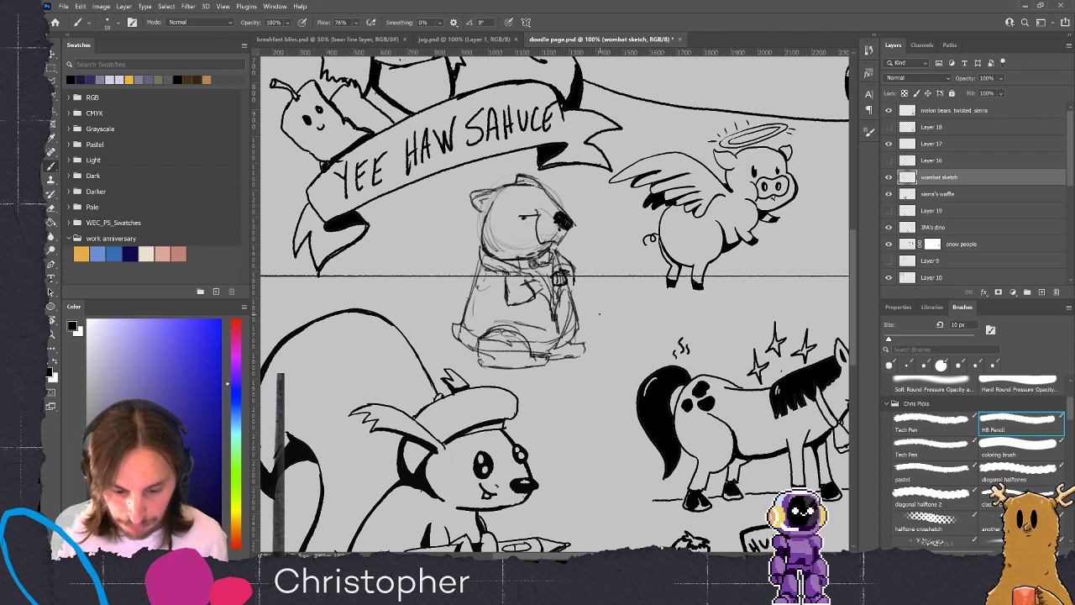
{"action": "mouse_move", "coordinate": [521, 268]}
{"action": "left_mouse_down"}
{"action": "mouse_move", "coordinate": [539, 274]}
{"action": "mouse_move", "coordinate": [482, 267]}
{"action": "mouse_move", "coordinate": [481, 239]}
{"action": "mouse_move", "coordinate": [500, 262]}
{"action": "left_mouse_up"}
{"action": "left_click_drag", "start_coordinate": [499, 199], "coordinate": [483, 229]}
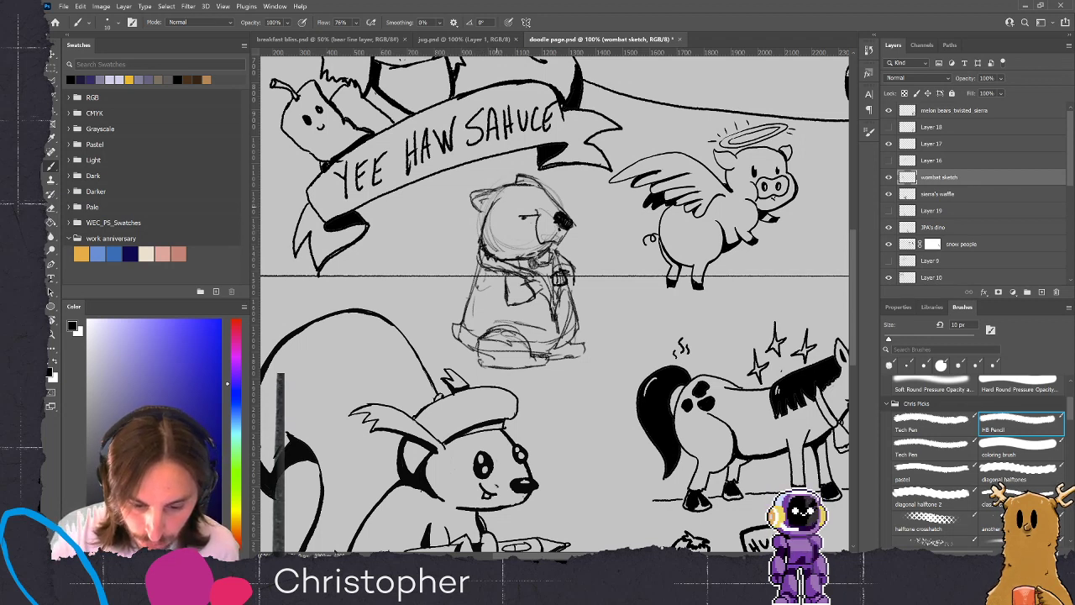
Lower the wombat sketch layer's opacity to about 50% and add a new layer above it
{"action": "mouse_move", "coordinate": [965, 80]}
{"action": "left_mouse_down"}
{"action": "mouse_move", "coordinate": [945, 98]}
{"action": "mouse_move", "coordinate": [959, 82]}
{"action": "left_mouse_up"}
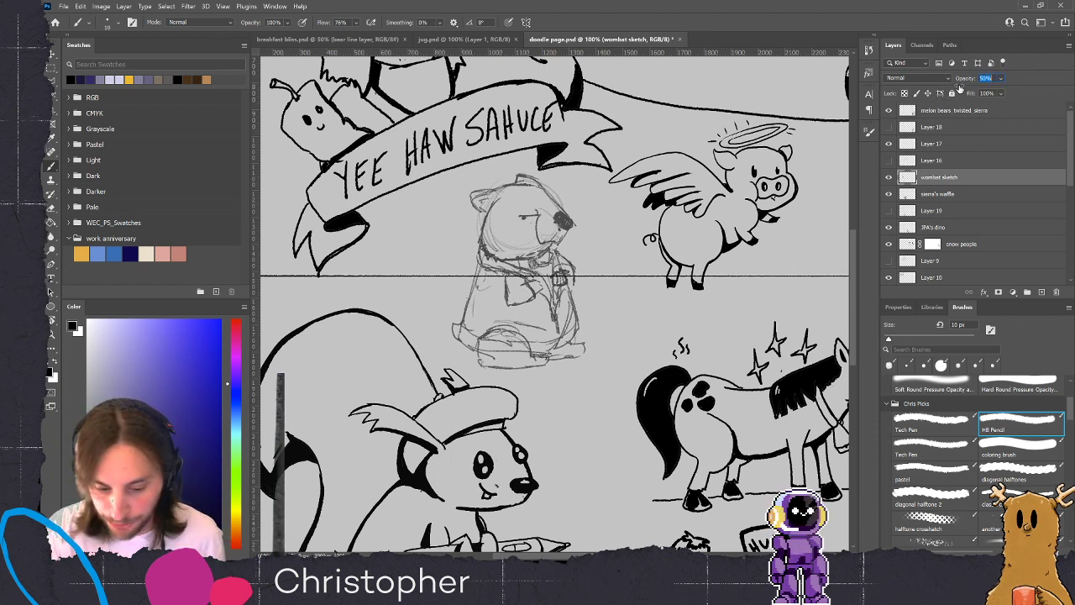
{"action": "left_click", "coordinate": [1041, 291]}
{"action": "left_click_drag", "start_coordinate": [604, 248], "coordinate": [616, 257]}
{"action": "left_click_drag", "start_coordinate": [607, 270], "coordinate": [594, 278]}
{"action": "key", "text": "ctrl+z"}
{"action": "key", "text": "ctrl+z"}
Trace the wombat's furry cheek, chin line and shaded nose over the faded sketch on the new layer
{"action": "left_click_drag", "start_coordinate": [498, 199], "coordinate": [480, 236]}
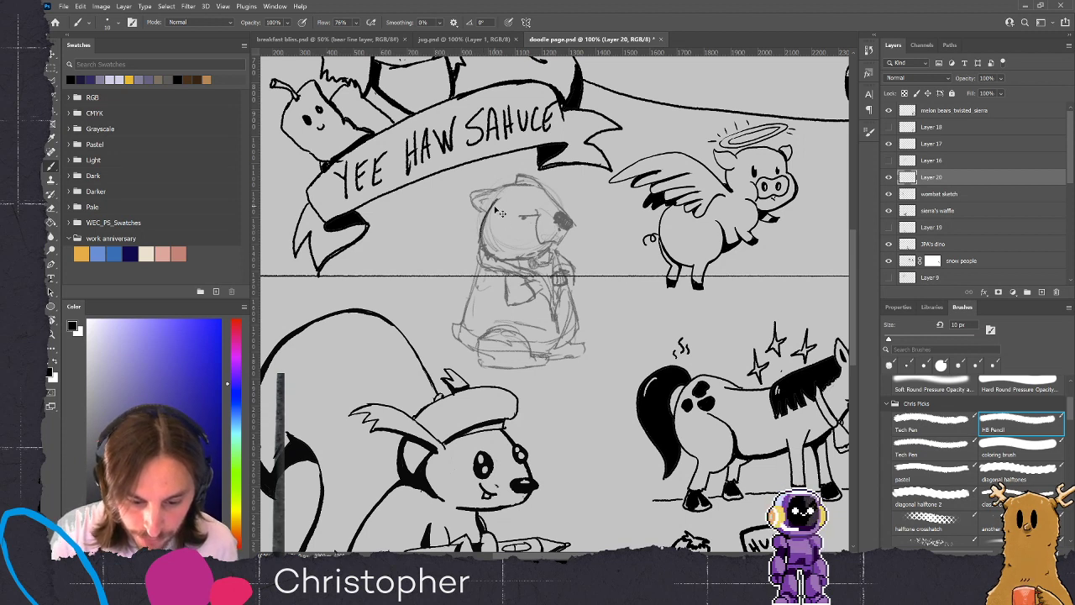
{"action": "left_click_drag", "start_coordinate": [493, 202], "coordinate": [482, 248]}
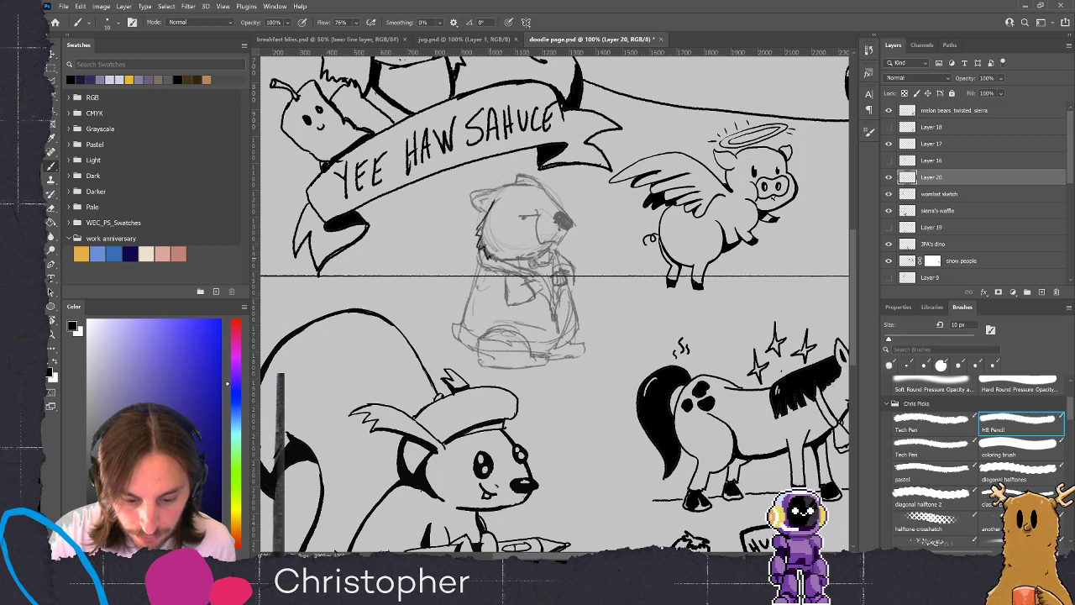
{"action": "mouse_move", "coordinate": [546, 253]}
{"action": "left_mouse_down"}
{"action": "mouse_move", "coordinate": [509, 259]}
{"action": "mouse_move", "coordinate": [553, 253]}
{"action": "mouse_move", "coordinate": [542, 245]}
{"action": "mouse_move", "coordinate": [577, 224]}
{"action": "left_mouse_up"}
{"action": "key", "text": "ctrl+z"}
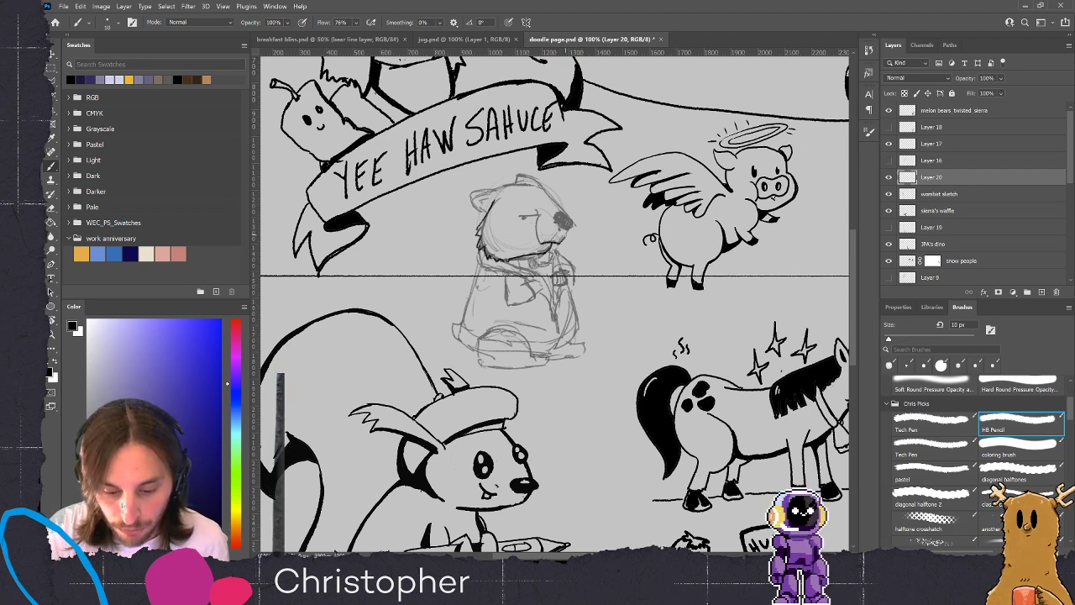
{"action": "mouse_move", "coordinate": [568, 235]}
{"action": "left_mouse_down"}
{"action": "mouse_move", "coordinate": [564, 215]}
{"action": "mouse_move", "coordinate": [556, 220]}
{"action": "mouse_move", "coordinate": [570, 237]}
{"action": "left_mouse_up"}
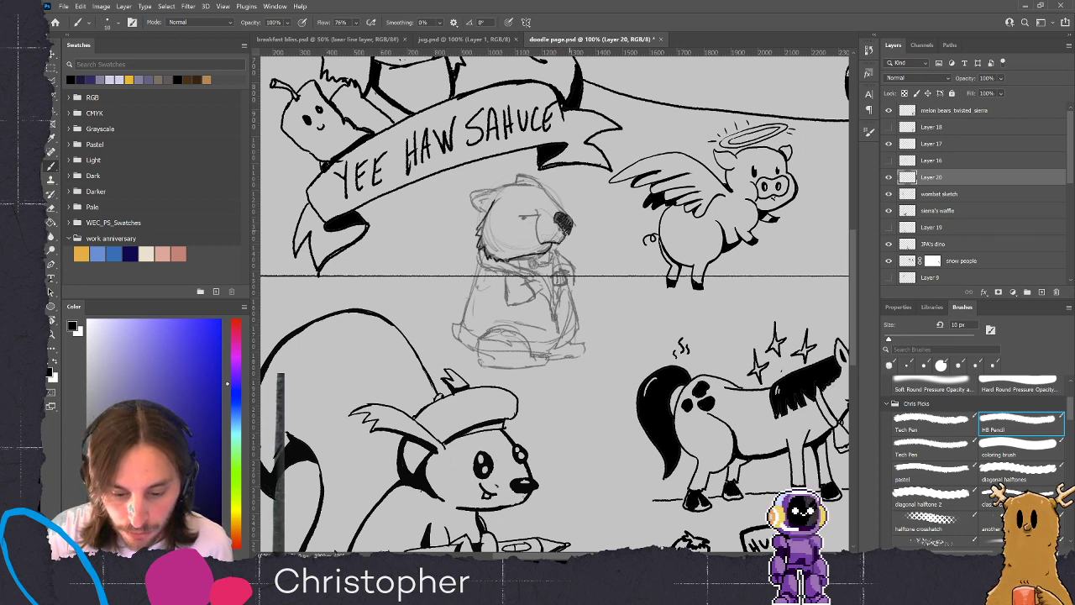
Trace the top of the wombat's head and both rounded ears in darker lines
{"action": "mouse_move", "coordinate": [540, 189]}
{"action": "left_mouse_down"}
{"action": "mouse_move", "coordinate": [564, 214]}
{"action": "mouse_move", "coordinate": [506, 187]}
{"action": "left_mouse_up"}
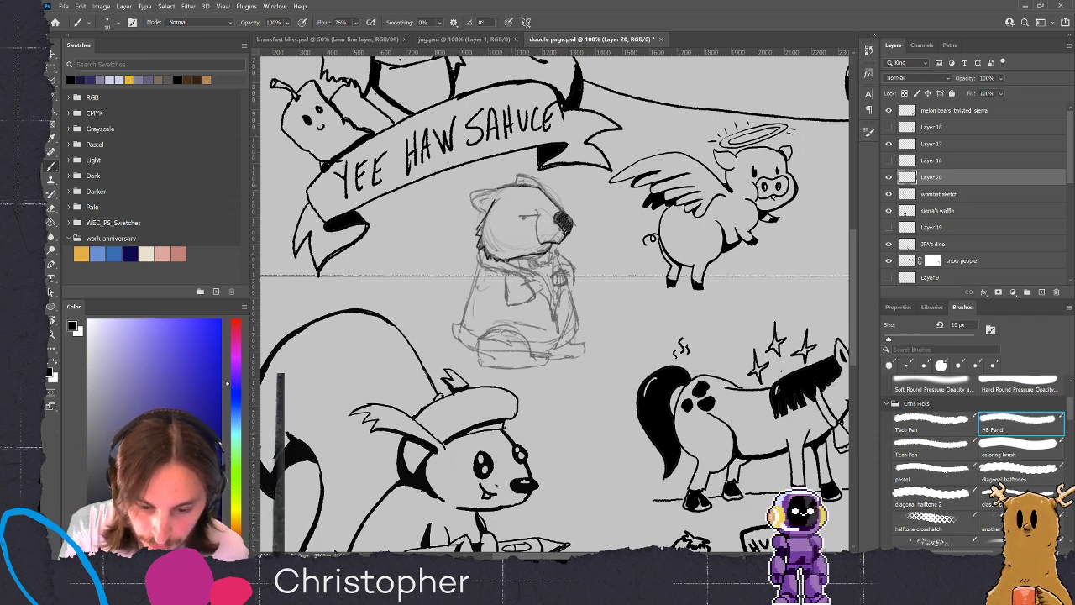
{"action": "mouse_move", "coordinate": [500, 188]}
{"action": "left_mouse_down"}
{"action": "mouse_move", "coordinate": [476, 191]}
{"action": "mouse_move", "coordinate": [524, 196]}
{"action": "mouse_move", "coordinate": [468, 195]}
{"action": "left_mouse_up"}
{"action": "mouse_move", "coordinate": [482, 194]}
{"action": "left_mouse_down"}
{"action": "mouse_move", "coordinate": [470, 212]}
{"action": "mouse_move", "coordinate": [519, 178]}
{"action": "left_mouse_up"}
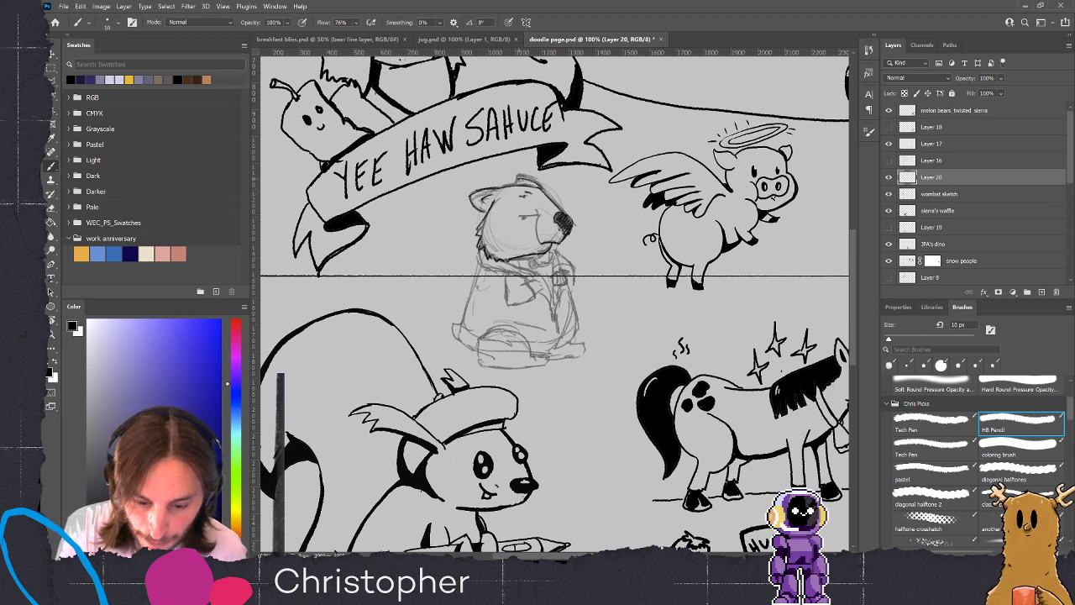
Draw the wombat's half-closed eye, the muzzle line and small whisker marks beside the nose
{"action": "mouse_move", "coordinate": [515, 217]}
{"action": "left_mouse_down"}
{"action": "mouse_move", "coordinate": [537, 214]}
{"action": "mouse_move", "coordinate": [523, 216]}
{"action": "left_mouse_up"}
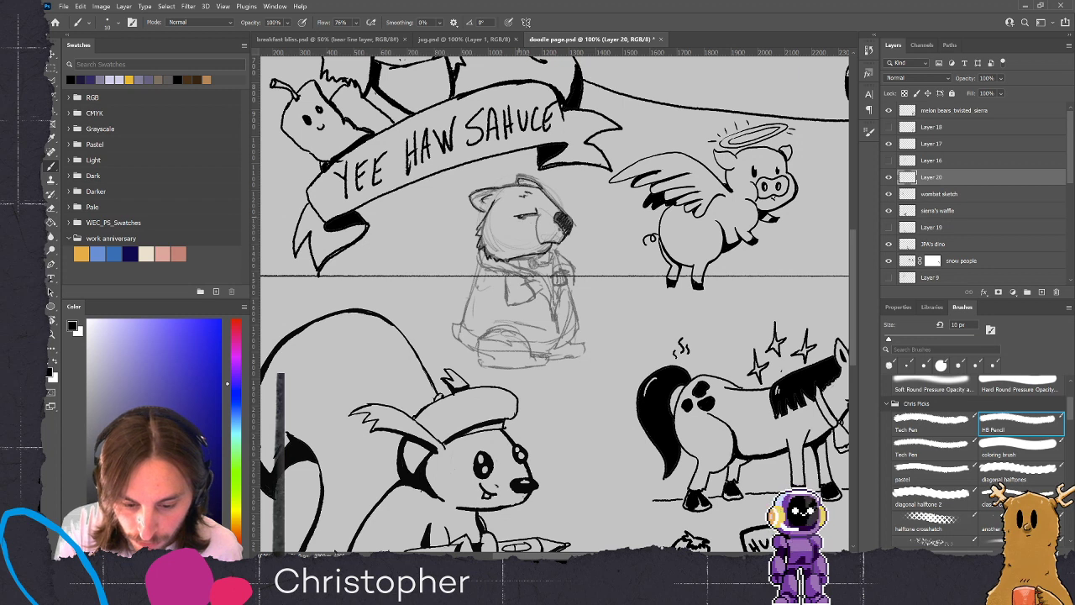
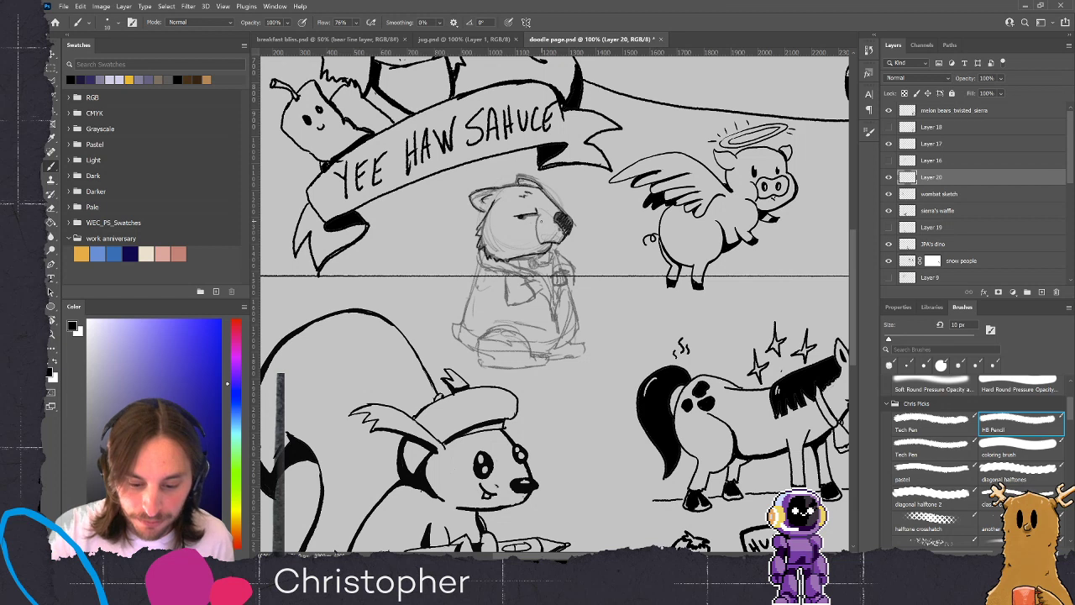
{"action": "left_click_drag", "start_coordinate": [543, 217], "coordinate": [537, 239]}
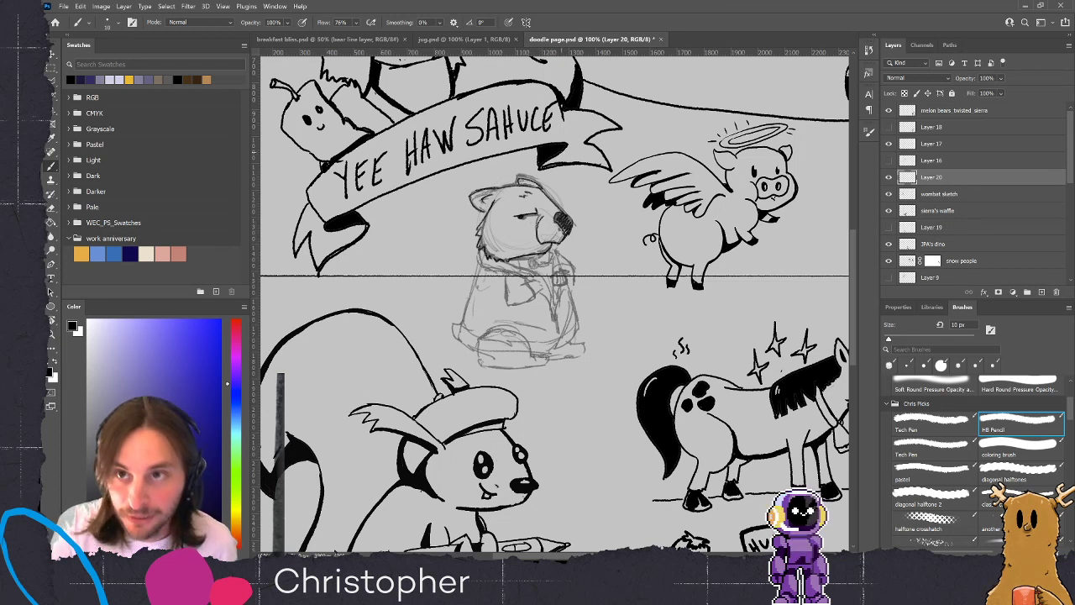
{"action": "left_click_drag", "start_coordinate": [527, 224], "coordinate": [544, 239]}
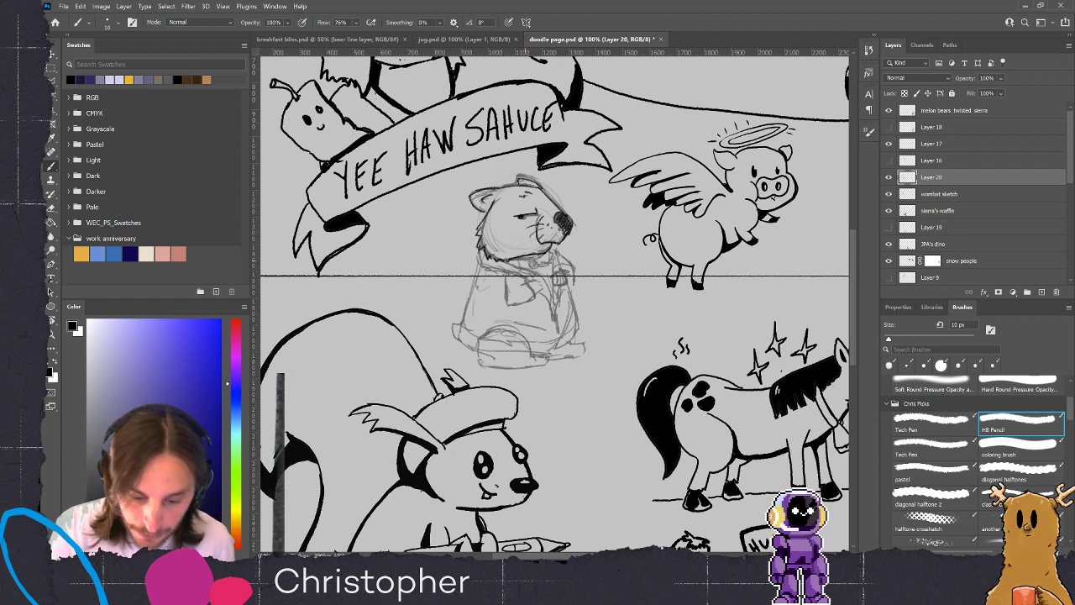
Trace the jacket's collar with the small bow at the neck, its front opening edge and its lower hem
{"action": "mouse_move", "coordinate": [507, 258]}
{"action": "left_mouse_down"}
{"action": "mouse_move", "coordinate": [544, 277]}
{"action": "mouse_move", "coordinate": [528, 250]}
{"action": "mouse_move", "coordinate": [532, 267]}
{"action": "mouse_move", "coordinate": [556, 261]}
{"action": "left_mouse_up"}
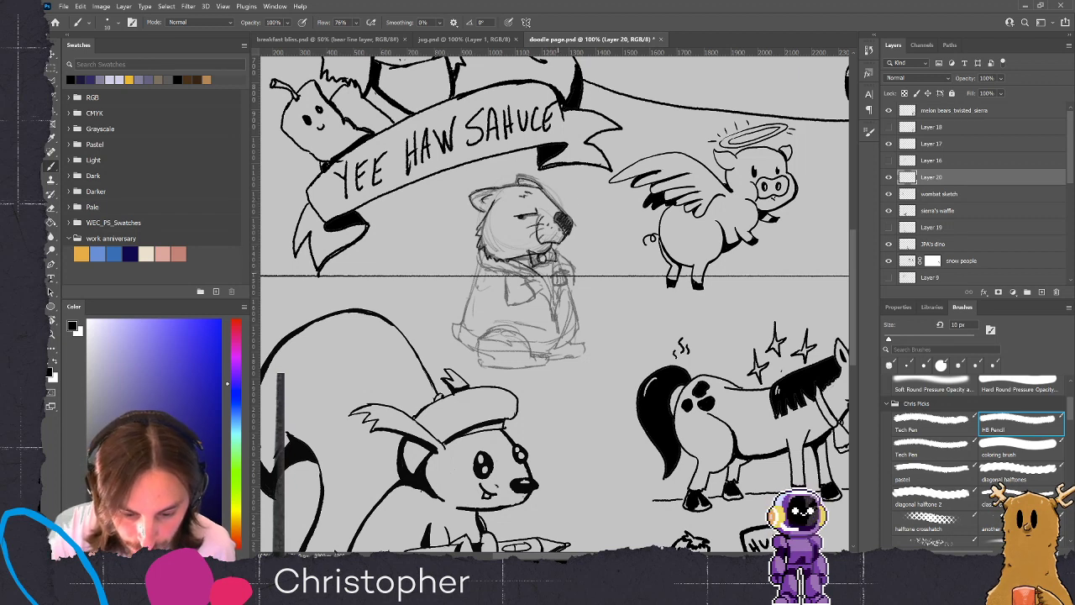
{"action": "left_click_drag", "start_coordinate": [540, 274], "coordinate": [557, 333]}
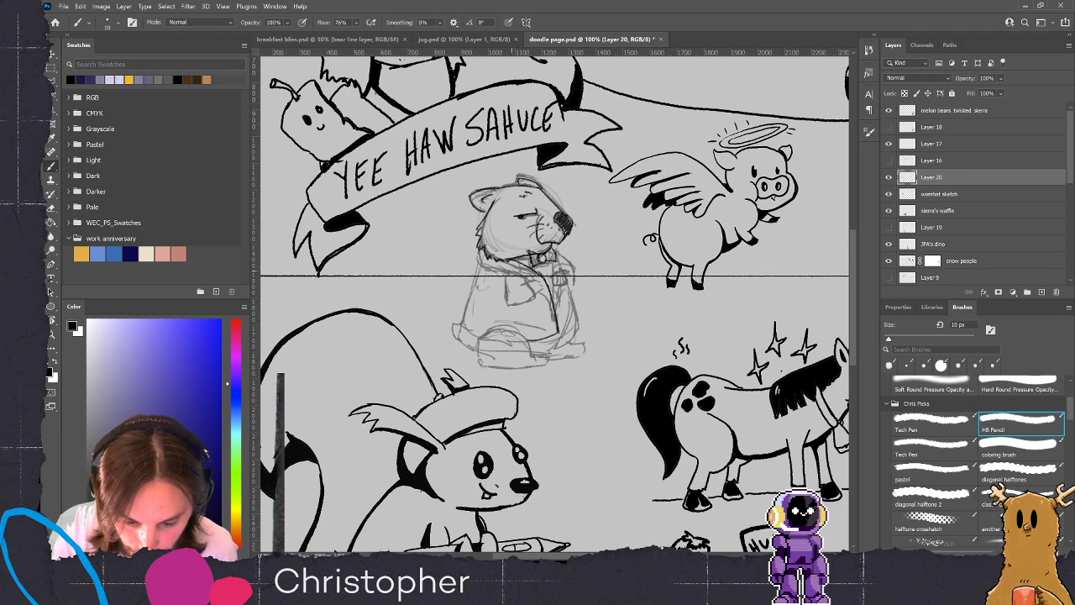
{"action": "left_click_drag", "start_coordinate": [484, 333], "coordinate": [462, 324]}
{"action": "left_click_drag", "start_coordinate": [477, 252], "coordinate": [488, 265]}
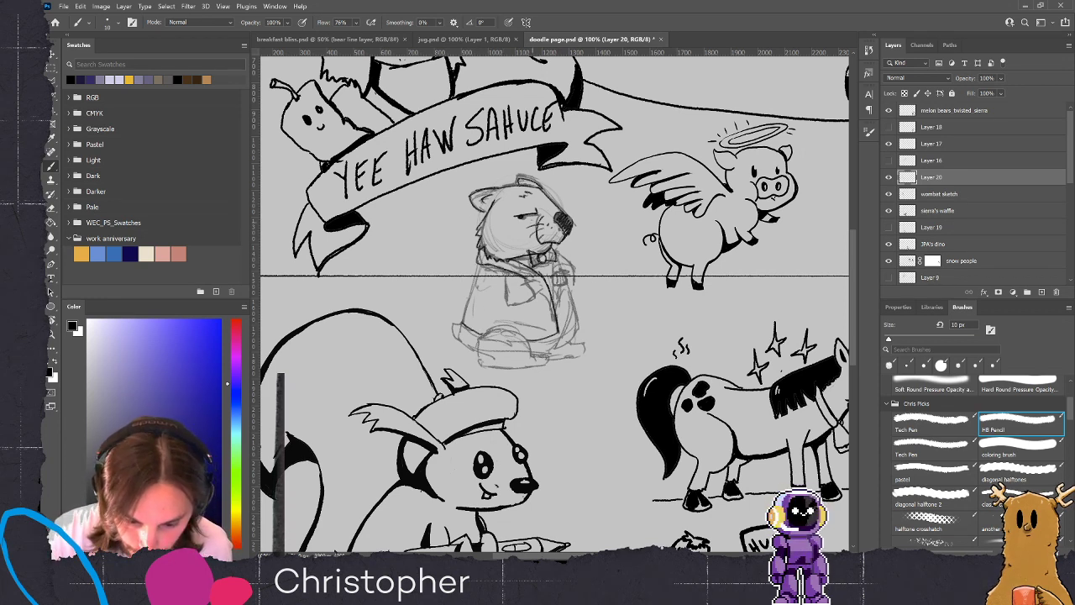
Trace the jacket's near sleeve with its wide cuff, and the back edge of the jacket down to the hem
{"action": "left_click_drag", "start_coordinate": [507, 278], "coordinate": [523, 270]}
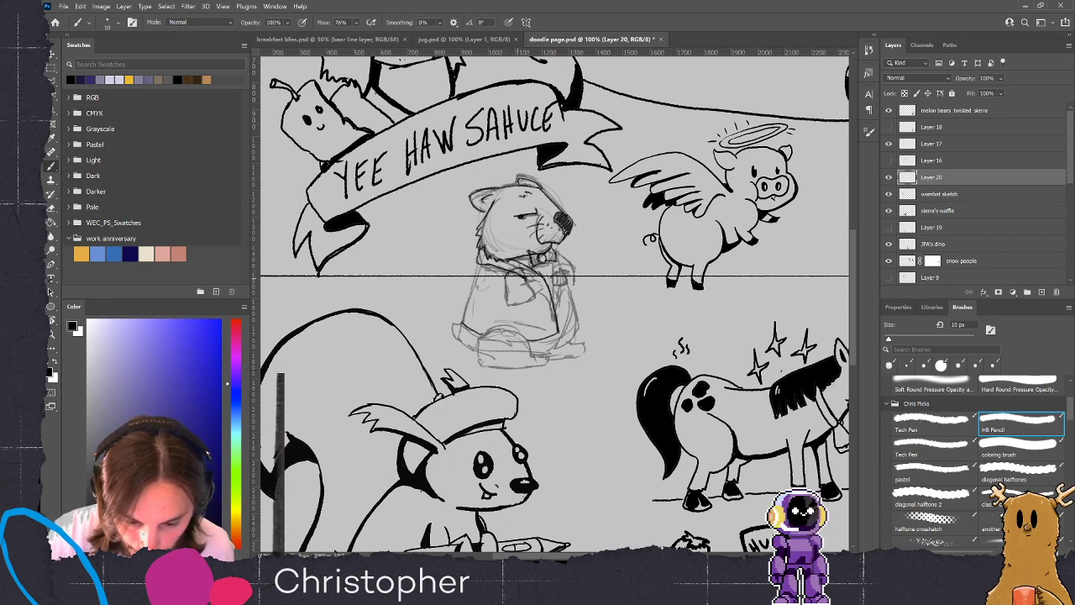
{"action": "mouse_move", "coordinate": [521, 283]}
{"action": "left_mouse_down"}
{"action": "mouse_move", "coordinate": [535, 281]}
{"action": "mouse_move", "coordinate": [538, 298]}
{"action": "mouse_move", "coordinate": [505, 307]}
{"action": "left_mouse_up"}
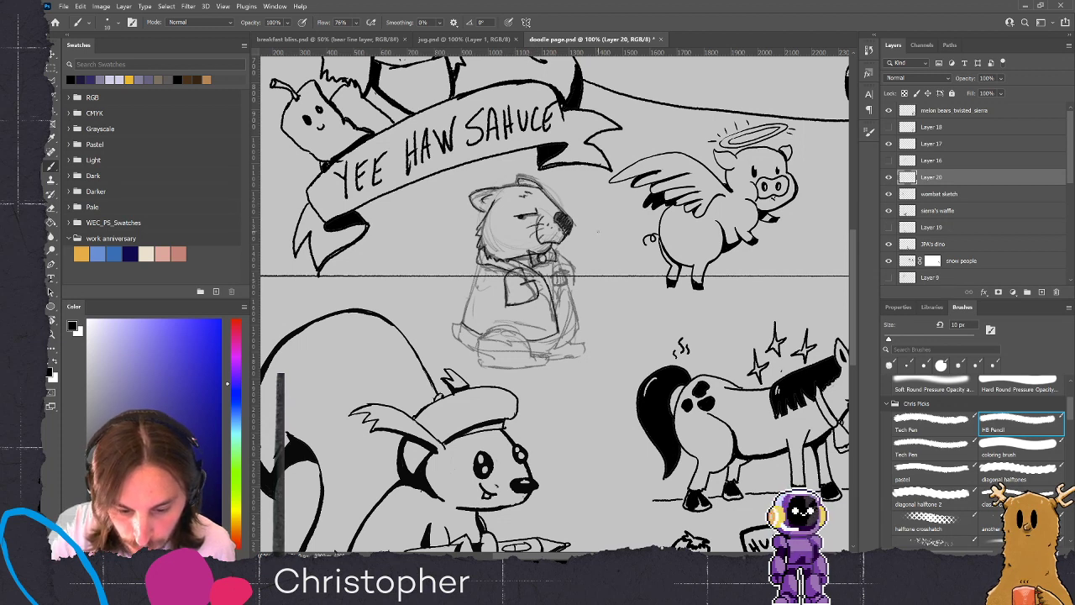
{"action": "left_click_drag", "start_coordinate": [476, 263], "coordinate": [467, 321]}
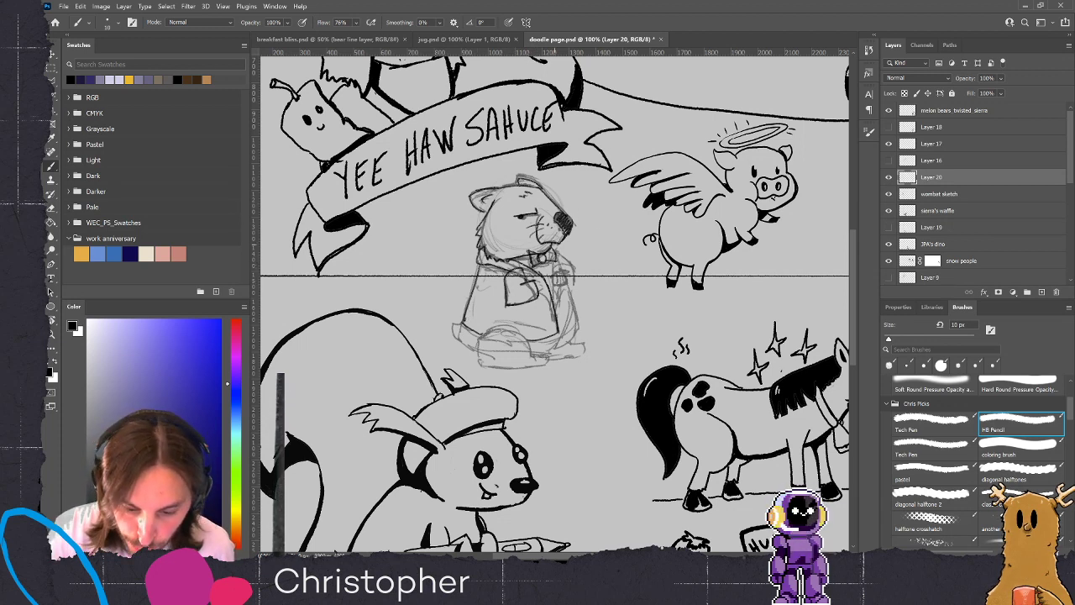
Draw the near paw emerging from the cuff and the far paw raised at the chest, undoing stray strokes
{"action": "mouse_move", "coordinate": [535, 281]}
{"action": "left_mouse_down"}
{"action": "mouse_move", "coordinate": [549, 295]}
{"action": "mouse_move", "coordinate": [562, 270]}
{"action": "mouse_move", "coordinate": [547, 284]}
{"action": "left_mouse_up"}
{"action": "key", "text": "ctrl+z"}
{"action": "key", "text": "ctrl+z"}
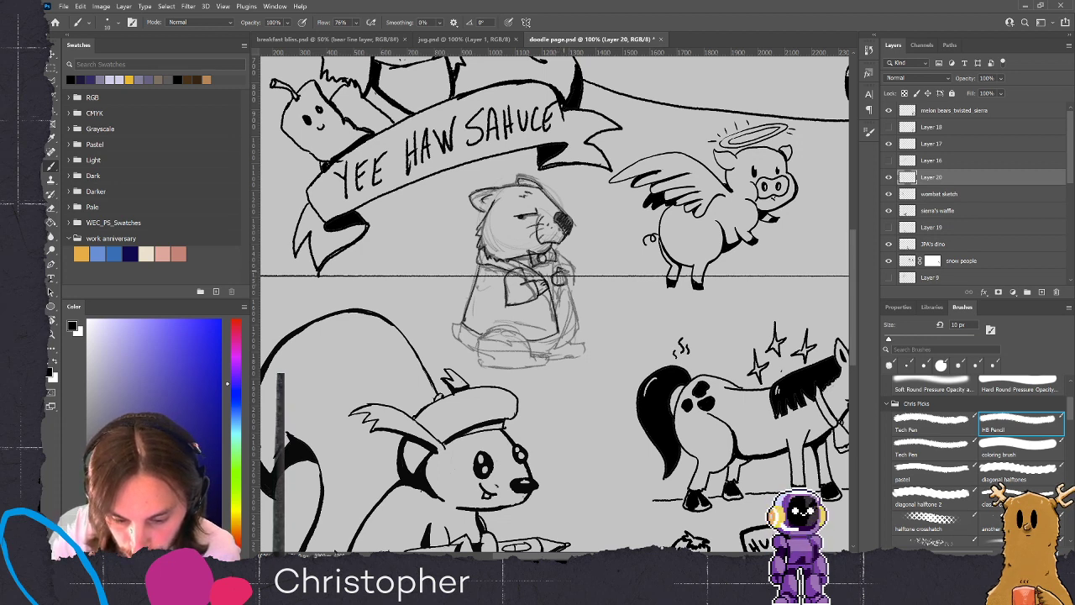
{"action": "left_click_drag", "start_coordinate": [562, 258], "coordinate": [573, 270]}
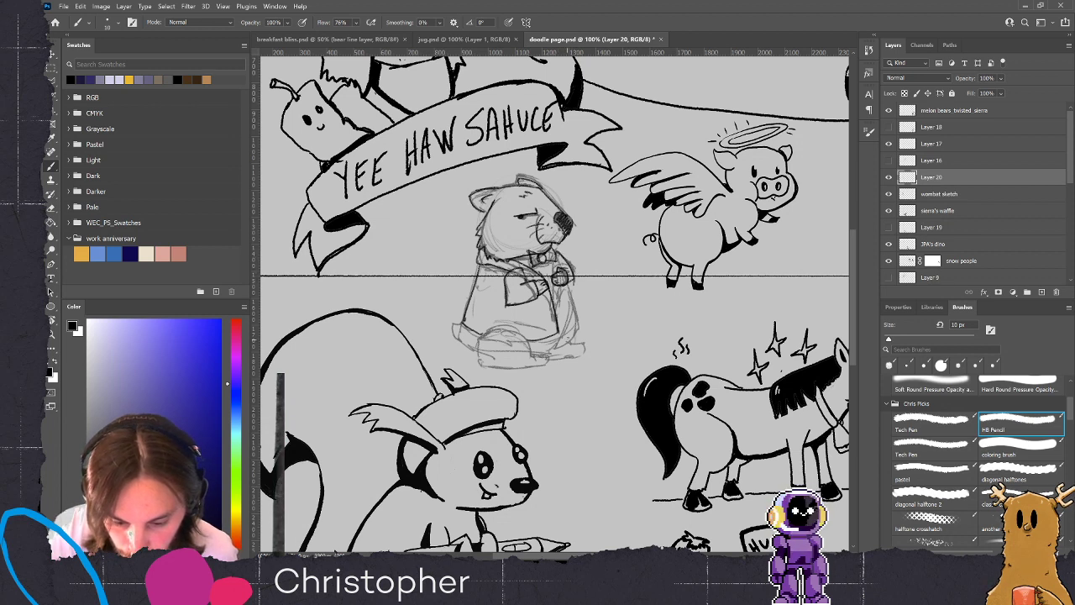
Trace the far side of the jacket from the raised paw down to the hem, including its inner front line
{"action": "mouse_move", "coordinate": [568, 286]}
{"action": "left_mouse_down"}
{"action": "mouse_move", "coordinate": [575, 318]}
{"action": "mouse_move", "coordinate": [554, 323]}
{"action": "left_mouse_up"}
{"action": "mouse_move", "coordinate": [556, 287]}
{"action": "left_mouse_down"}
{"action": "mouse_move", "coordinate": [556, 312]}
{"action": "mouse_move", "coordinate": [558, 303]}
{"action": "mouse_move", "coordinate": [573, 325]}
{"action": "mouse_move", "coordinate": [566, 342]}
{"action": "left_mouse_up"}
{"action": "left_click_drag", "start_coordinate": [567, 340], "coordinate": [557, 347]}
Trace the small tail, lower body and feet beneath the jacket, undoing the misplaced strokes
{"action": "mouse_move", "coordinate": [464, 322]}
{"action": "left_mouse_down"}
{"action": "mouse_move", "coordinate": [478, 352]}
{"action": "mouse_move", "coordinate": [449, 331]}
{"action": "left_mouse_up"}
{"action": "mouse_move", "coordinate": [450, 330]}
{"action": "left_mouse_down"}
{"action": "mouse_move", "coordinate": [463, 340]}
{"action": "mouse_move", "coordinate": [493, 328]}
{"action": "mouse_move", "coordinate": [525, 359]}
{"action": "mouse_move", "coordinate": [561, 352]}
{"action": "mouse_move", "coordinate": [524, 368]}
{"action": "mouse_move", "coordinate": [541, 366]}
{"action": "mouse_move", "coordinate": [483, 362]}
{"action": "mouse_move", "coordinate": [478, 347]}
{"action": "left_mouse_up"}
{"action": "key", "text": "ctrl+z"}
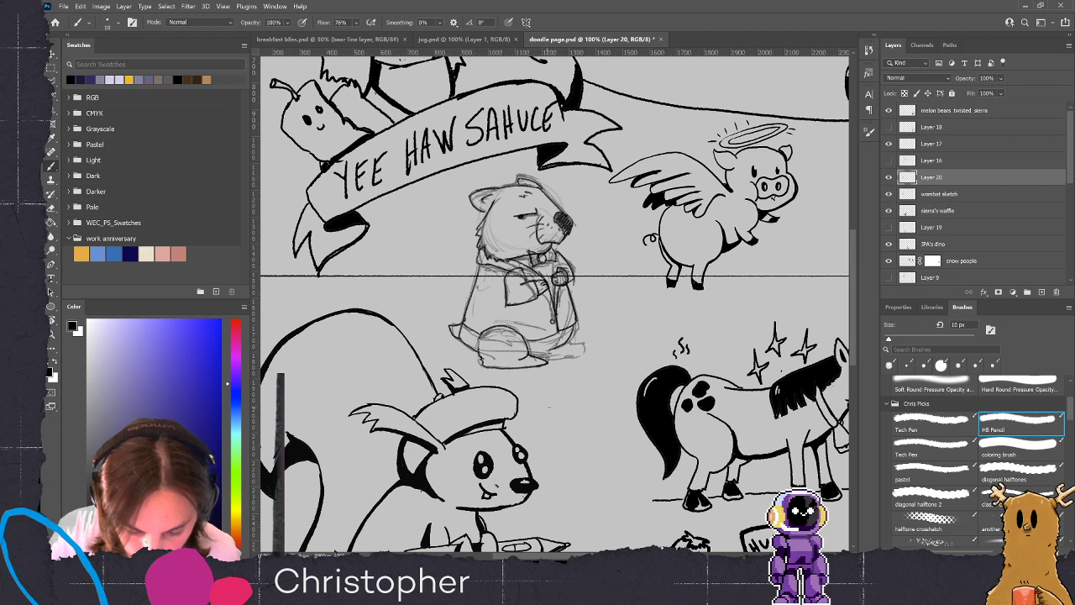
{"action": "left_click_drag", "start_coordinate": [571, 357], "coordinate": [580, 357]}
{"action": "key", "text": "ctrl+z"}
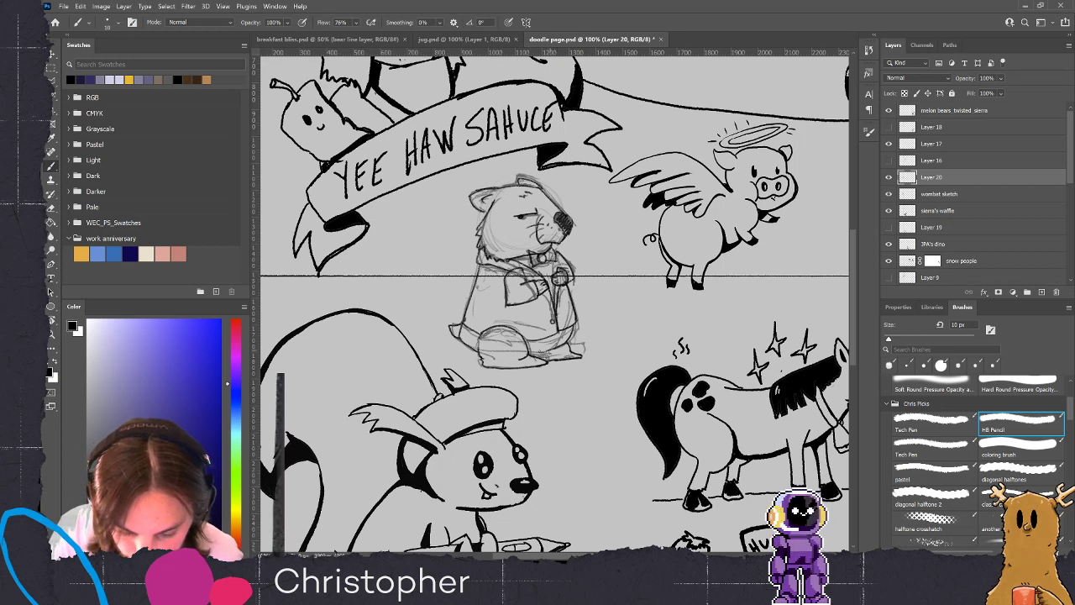
Hide the rough wombat sketch layer and enlarge the traced wombat on Layer 20 to about 110%
{"action": "left_click_drag", "start_coordinate": [573, 327], "coordinate": [529, 351]}
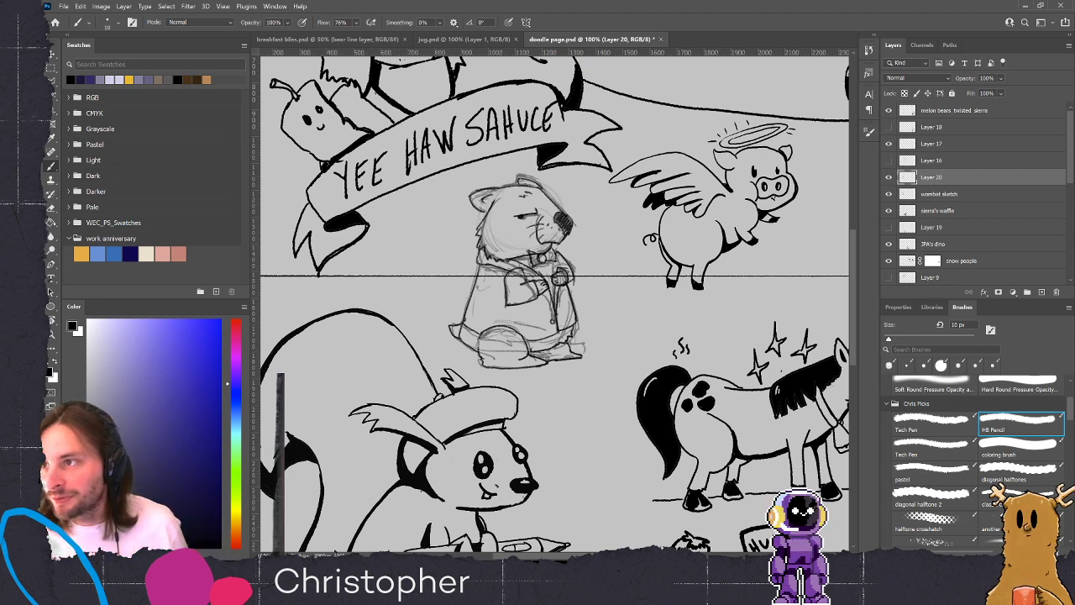
{"action": "left_click", "coordinate": [889, 194]}
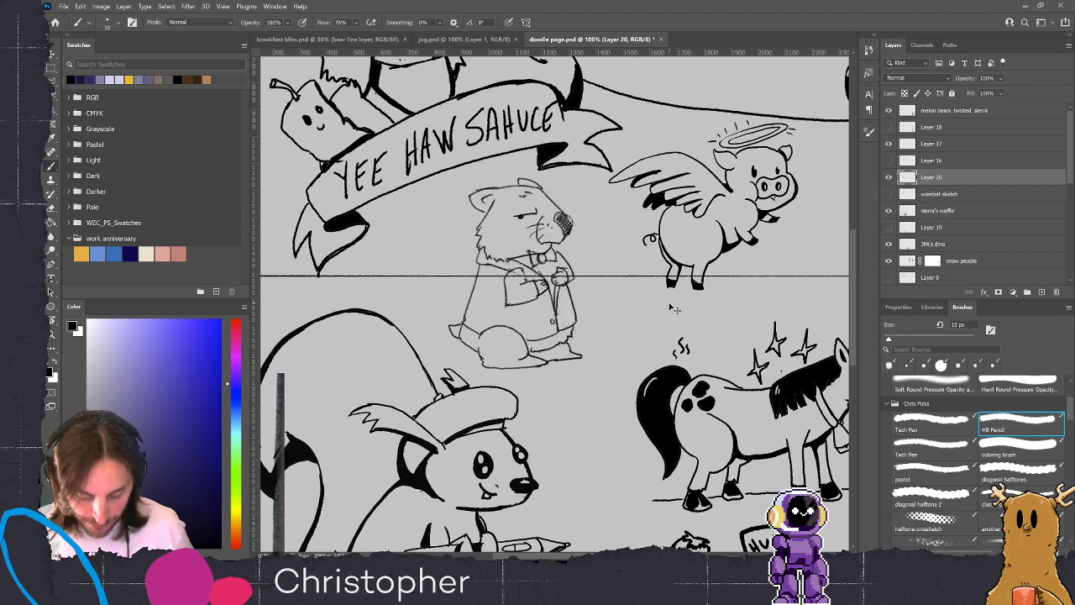
{"action": "key", "text": "ctrl+t"}
{"action": "mouse_move", "coordinate": [587, 176]}
{"action": "left_mouse_down"}
{"action": "mouse_move", "coordinate": [599, 166]}
{"action": "mouse_move", "coordinate": [590, 168]}
{"action": "left_mouse_up"}
{"action": "left_click_drag", "start_coordinate": [539, 256], "coordinate": [497, 266]}
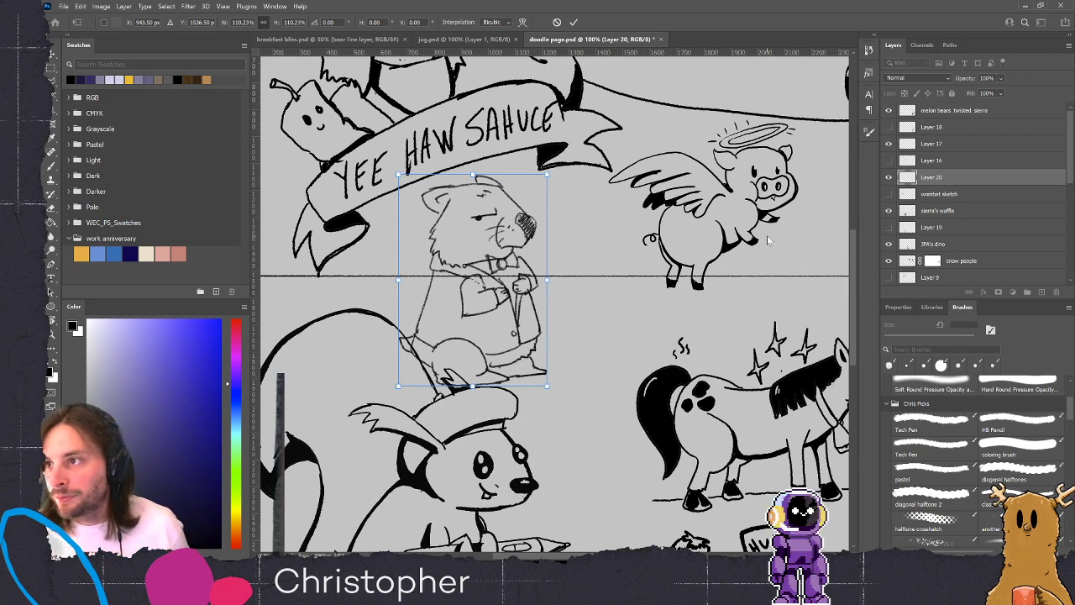
Move the traced wombat into the gap between the two snowmen, above the curly-haired mouse, and scale it to about 106%
{"action": "left_click_drag", "start_coordinate": [503, 316], "coordinate": [528, 317]}
{"action": "scroll", "coordinate": [529, 304], "scroll_direction": "down", "scroll_amount": 1}
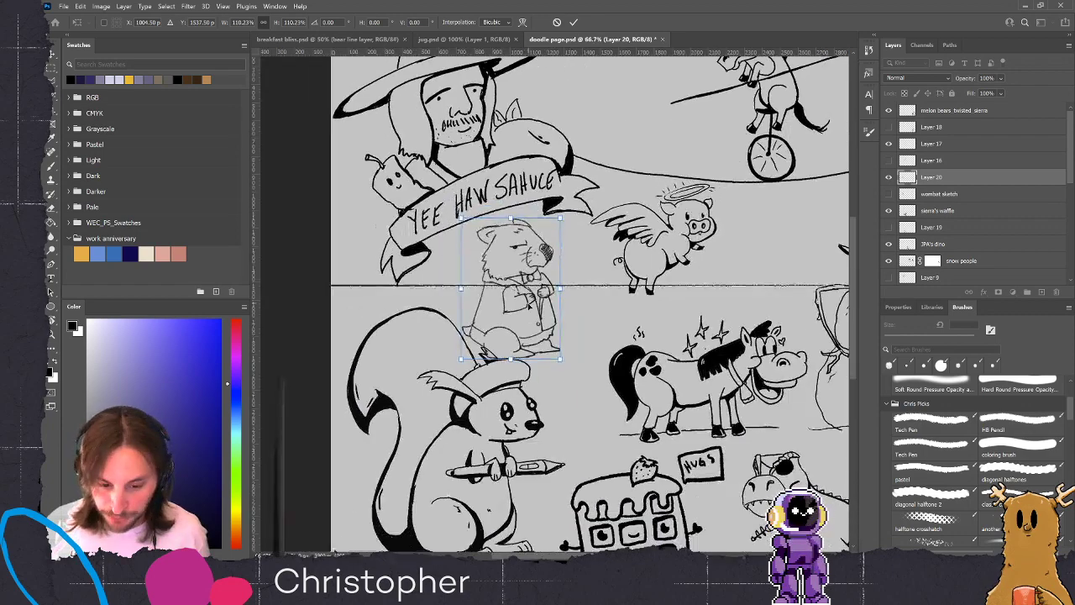
{"action": "scroll", "coordinate": [528, 305], "scroll_direction": "down", "scroll_amount": 2}
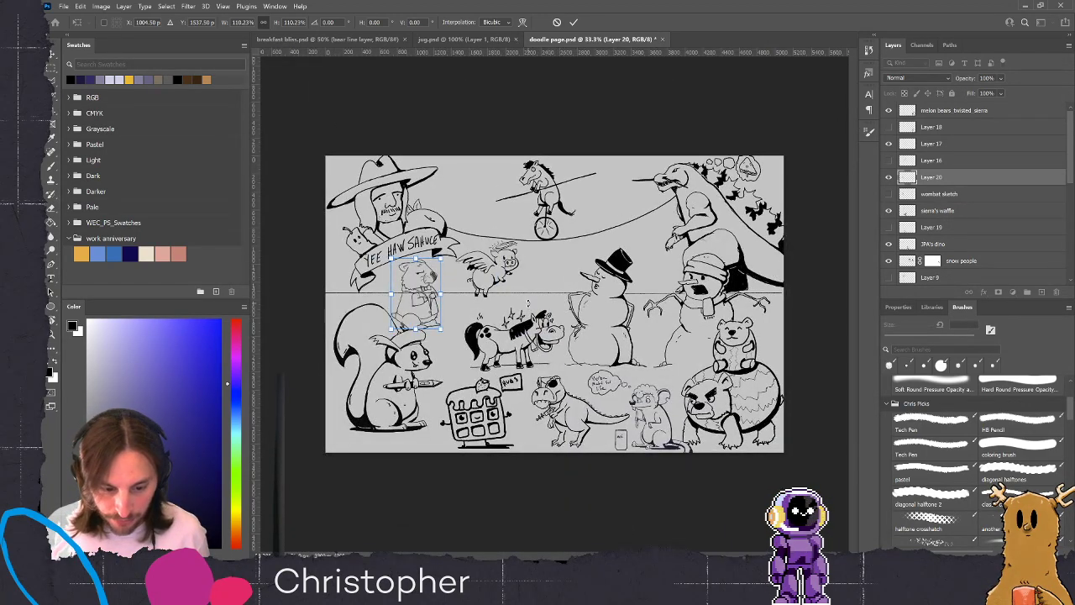
{"action": "scroll", "coordinate": [528, 304], "scroll_direction": "up", "scroll_amount": 1}
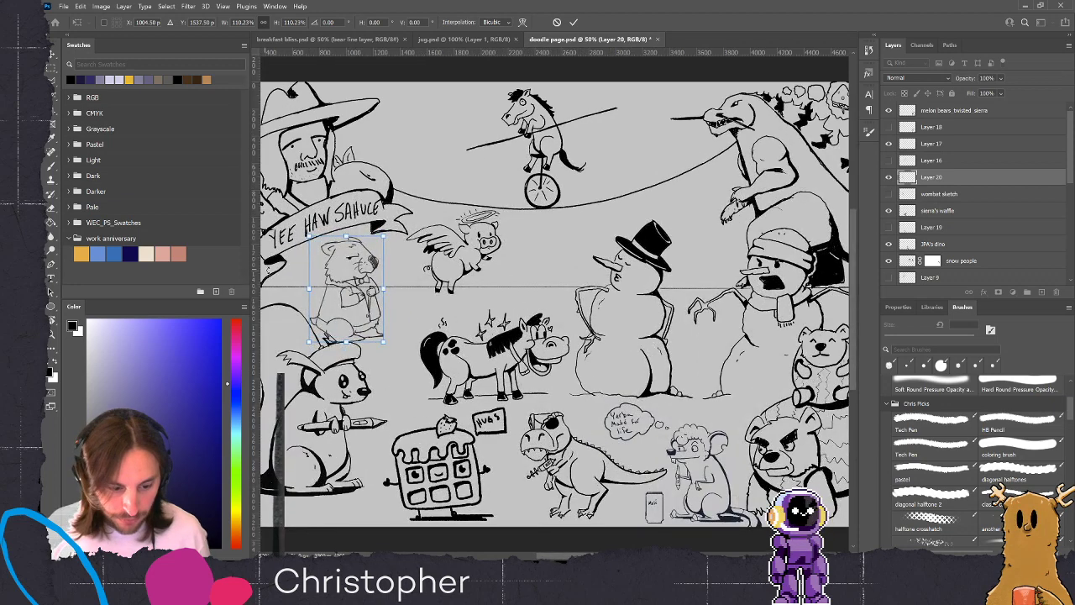
{"action": "mouse_move", "coordinate": [360, 312]}
{"action": "left_mouse_down"}
{"action": "mouse_move", "coordinate": [565, 282]}
{"action": "mouse_move", "coordinate": [635, 306]}
{"action": "mouse_move", "coordinate": [714, 400]}
{"action": "left_mouse_up"}
{"action": "left_click_drag", "start_coordinate": [743, 324], "coordinate": [738, 334]}
{"action": "left_click_drag", "start_coordinate": [702, 408], "coordinate": [709, 399]}
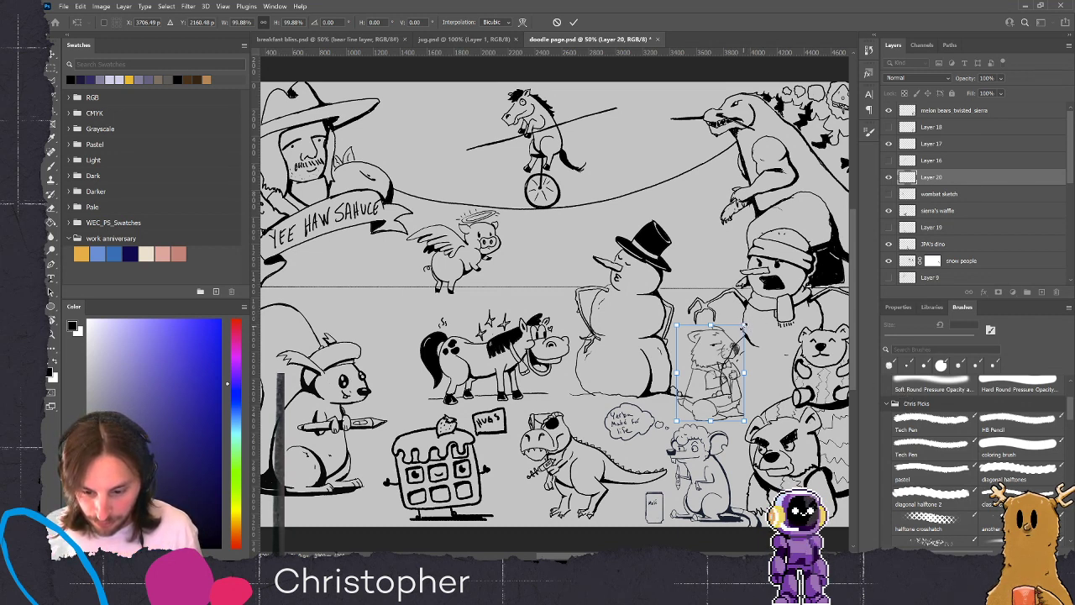
{"action": "left_click_drag", "start_coordinate": [745, 326], "coordinate": [749, 320]}
{"action": "left_click_drag", "start_coordinate": [715, 376], "coordinate": [708, 380]}
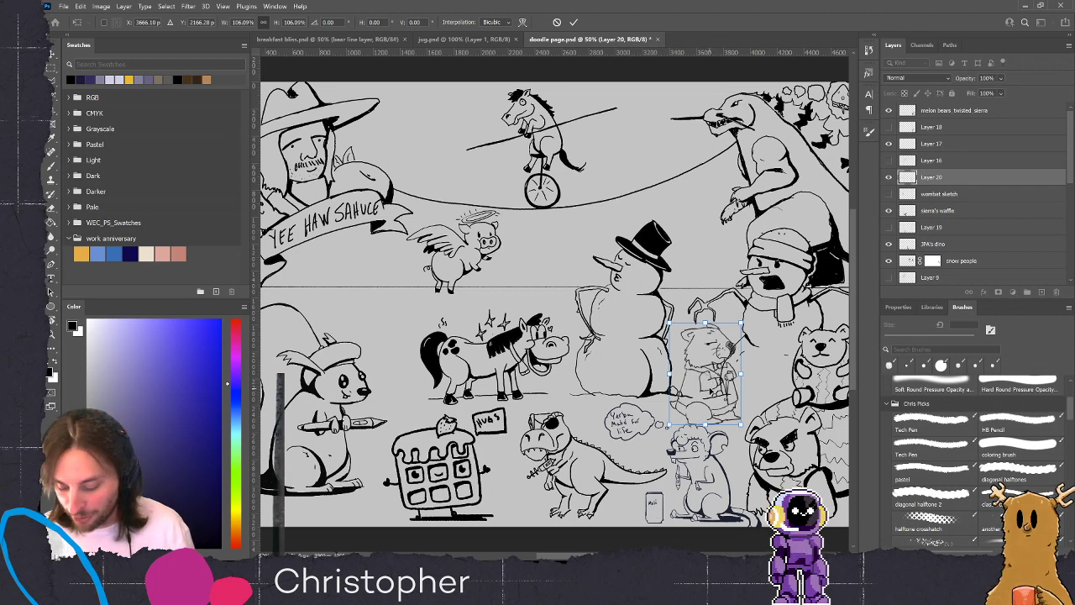
{"action": "key", "text": "Return"}
Add a new layer above Layer 20 and choose the classic cartoonist brush for inking
{"action": "left_click_drag", "start_coordinate": [741, 380], "coordinate": [663, 380]}
{"action": "scroll", "coordinate": [663, 380], "scroll_direction": "up", "scroll_amount": 1}
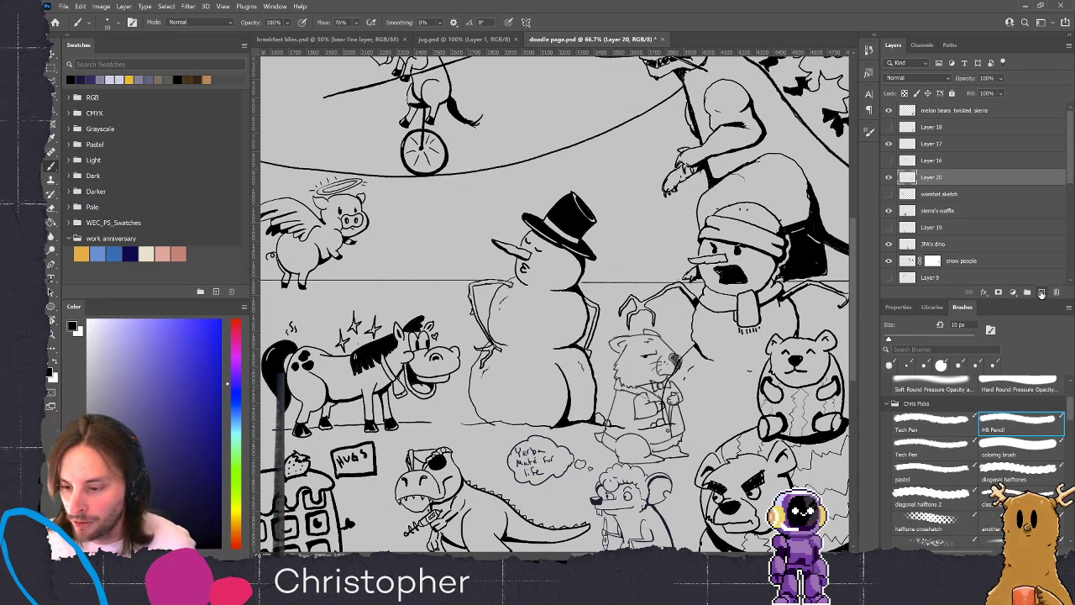
{"action": "left_click", "coordinate": [1042, 292]}
{"action": "scroll", "coordinate": [1072, 415], "scroll_direction": "up", "scroll_amount": 3}
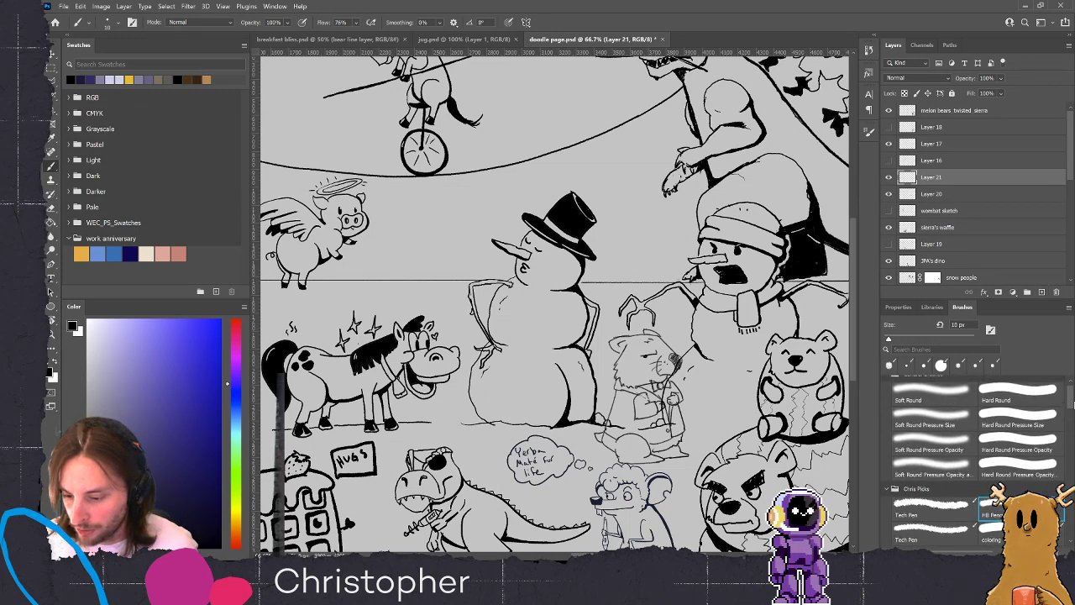
{"action": "scroll", "coordinate": [1067, 417], "scroll_direction": "down", "scroll_amount": 2}
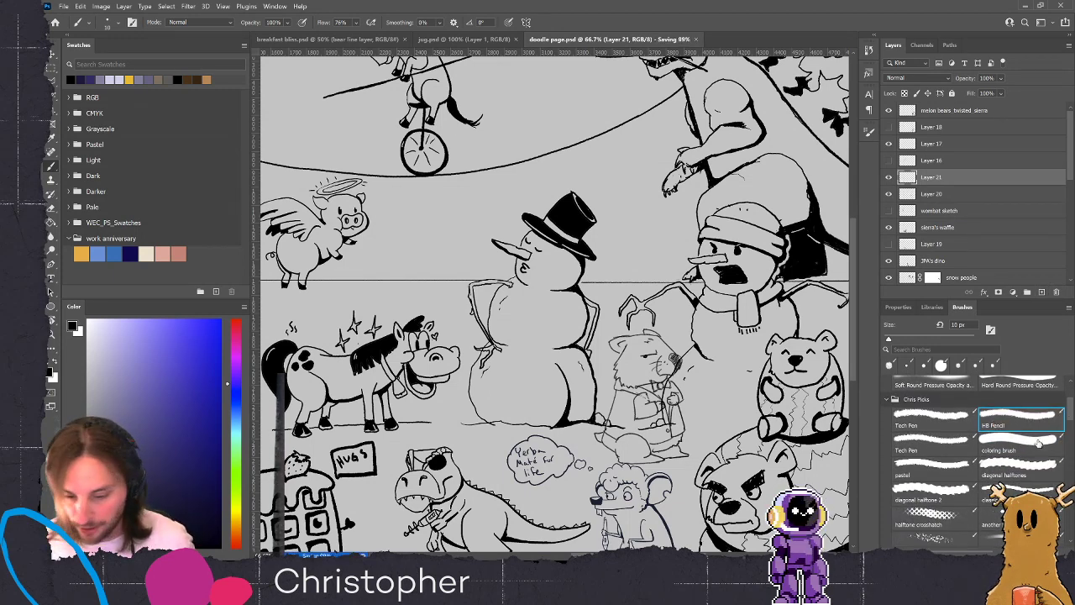
{"action": "scroll", "coordinate": [1071, 424], "scroll_direction": "down", "scroll_amount": 3}
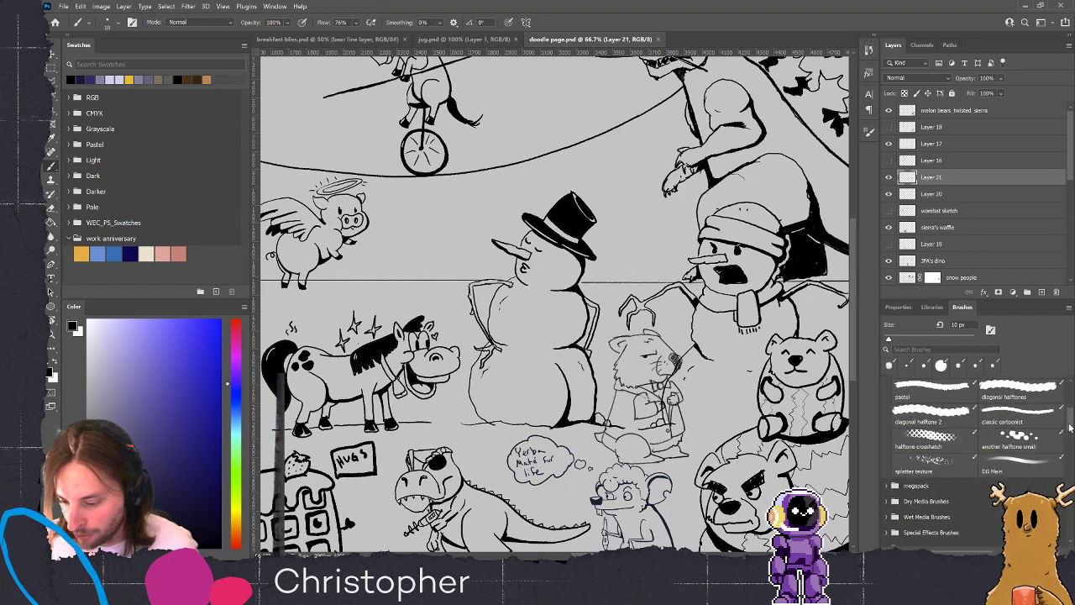
{"action": "left_click_drag", "start_coordinate": [1071, 424], "coordinate": [1071, 424]}
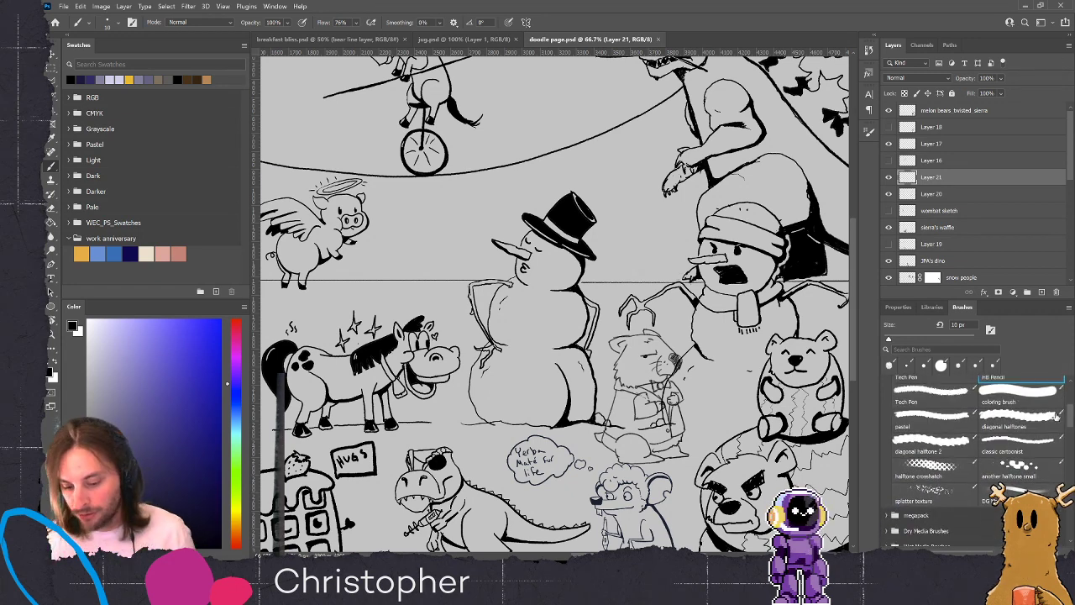
{"action": "left_click", "coordinate": [1056, 415]}
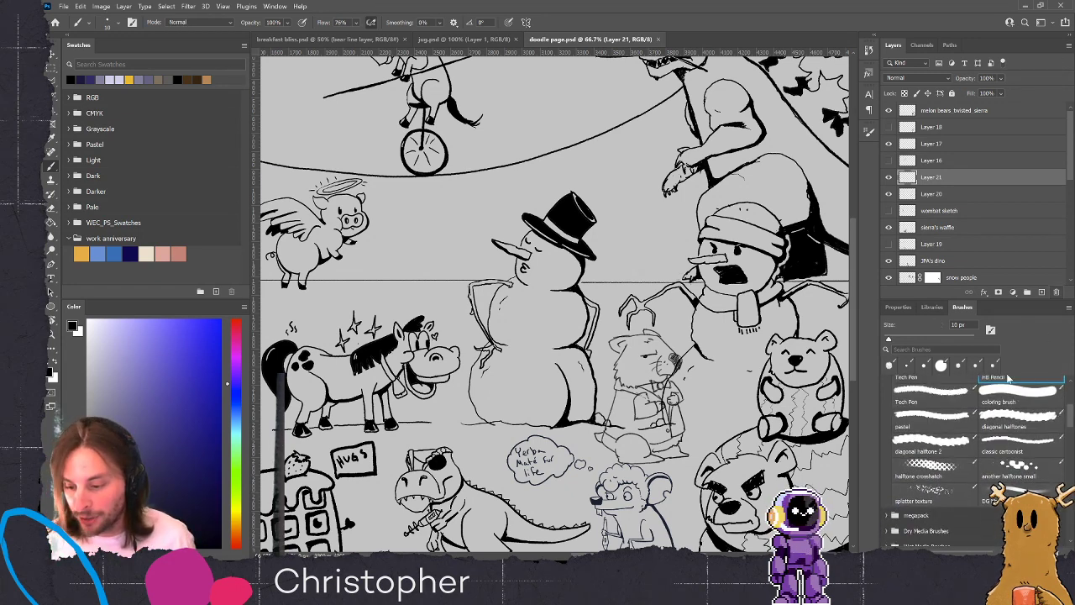
{"action": "left_click", "coordinate": [1008, 446]}
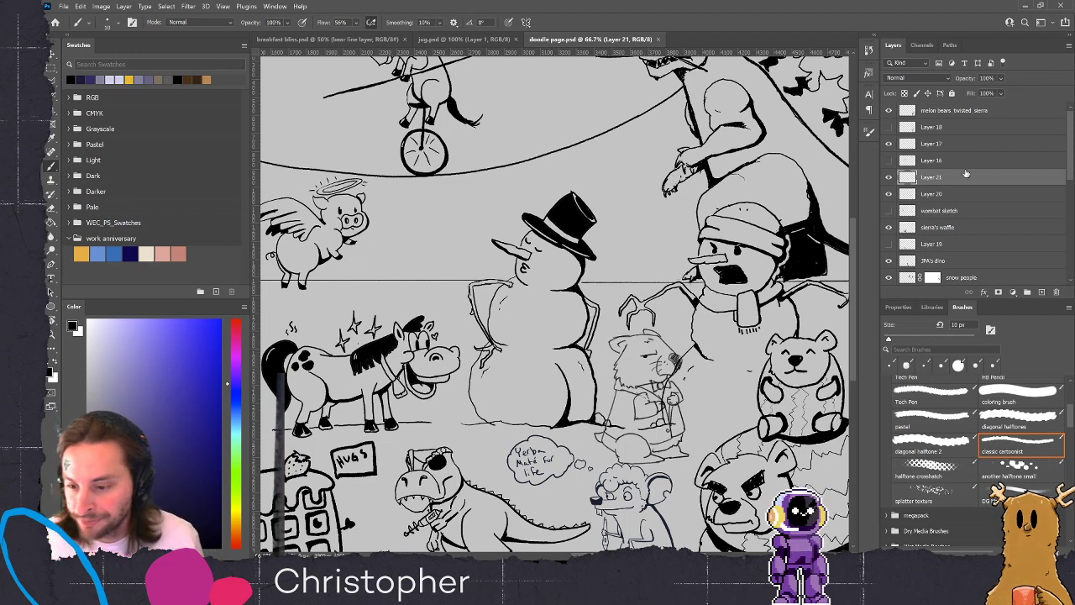
Fade the traced wombat by lowering Layer 20's opacity to 39%
{"action": "left_click_drag", "start_coordinate": [968, 82], "coordinate": [904, 109]}
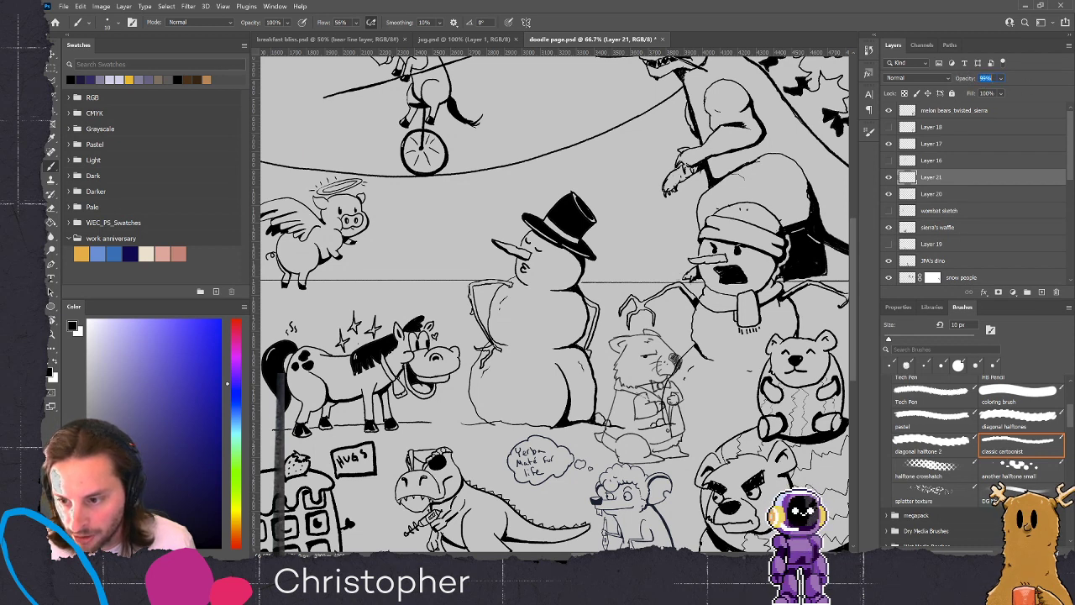
{"action": "left_click", "coordinate": [936, 195]}
{"action": "left_click", "coordinate": [887, 195]}
{"action": "left_click", "coordinate": [886, 194]}
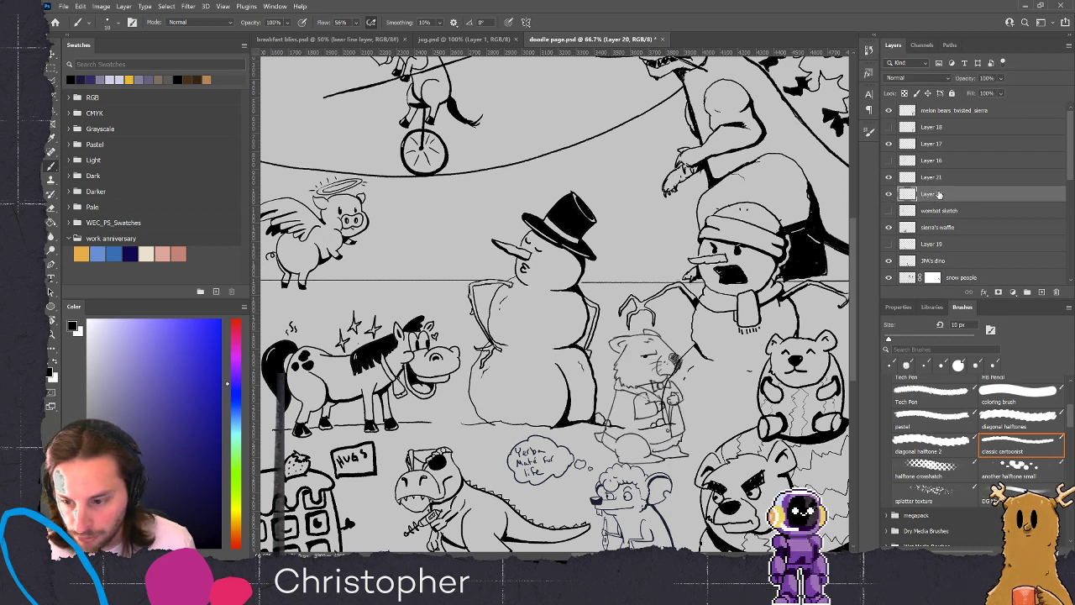
{"action": "left_click_drag", "start_coordinate": [969, 81], "coordinate": [931, 105]}
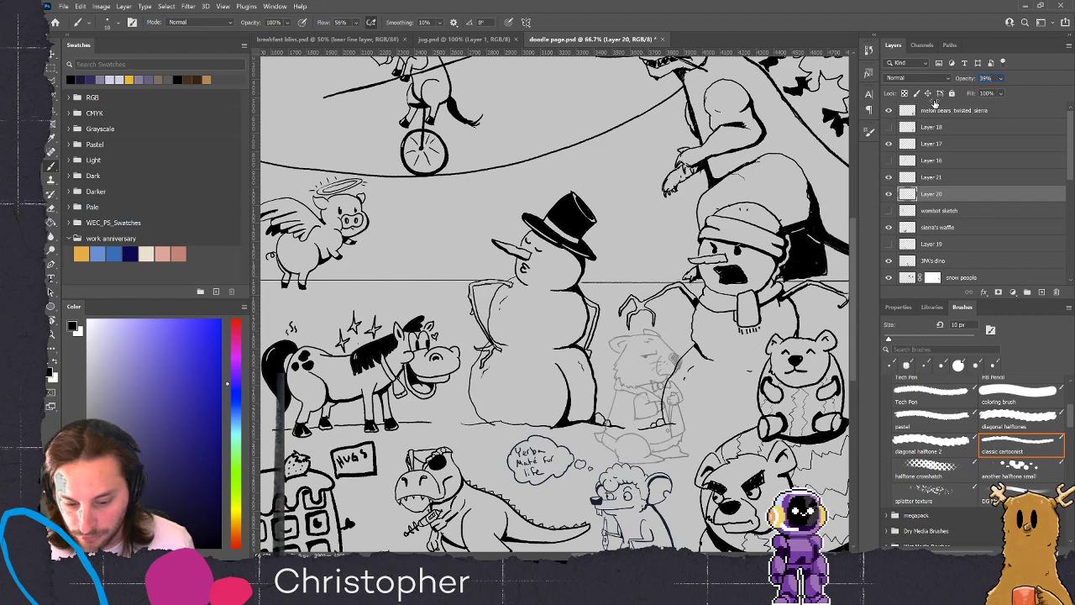
On Layer 21, ink the furry edge of the wombat's head and neck and the bow tie at its throat
{"action": "left_click", "coordinate": [938, 179]}
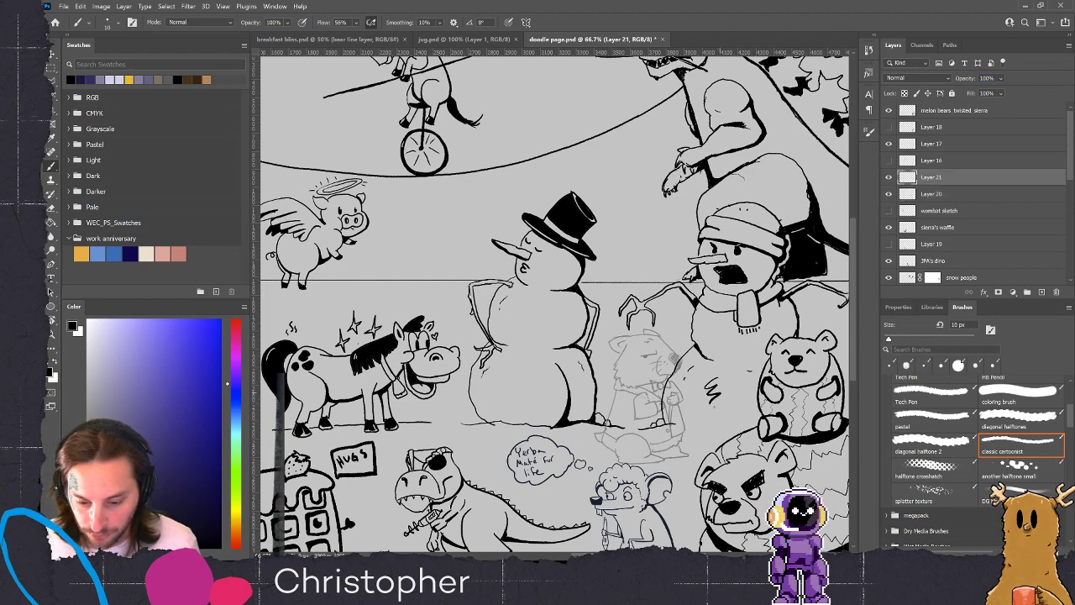
{"action": "key", "text": "ctrl+plus"}
{"action": "mouse_move", "coordinate": [647, 389]}
{"action": "left_mouse_down"}
{"action": "mouse_move", "coordinate": [653, 294]}
{"action": "mouse_move", "coordinate": [635, 311]}
{"action": "mouse_move", "coordinate": [646, 330]}
{"action": "left_mouse_up"}
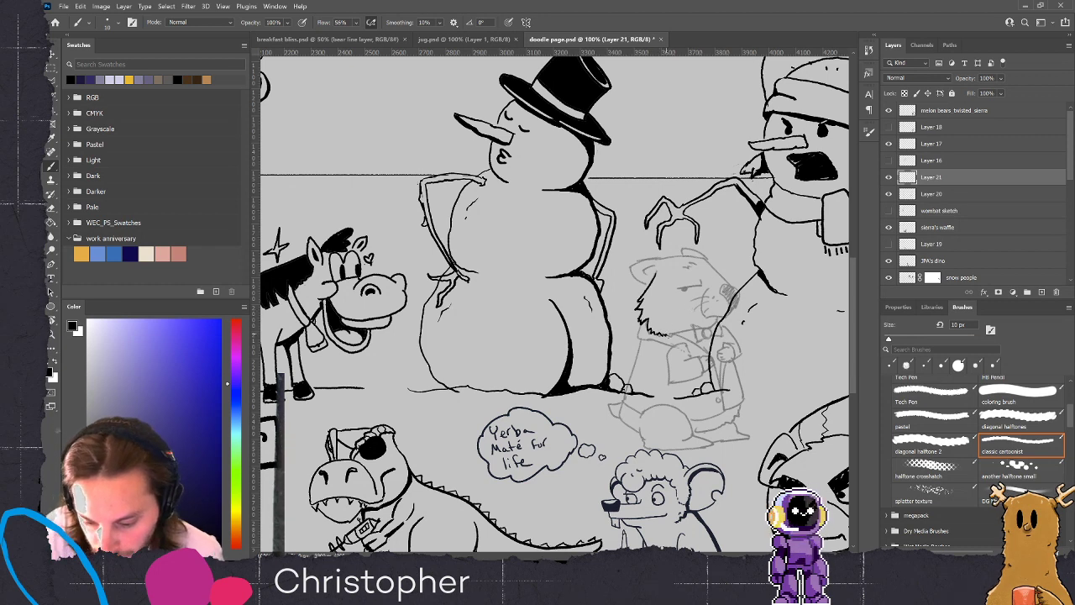
{"action": "mouse_move", "coordinate": [677, 334]}
{"action": "left_mouse_down"}
{"action": "mouse_move", "coordinate": [705, 326]}
{"action": "mouse_move", "coordinate": [696, 342]}
{"action": "left_mouse_up"}
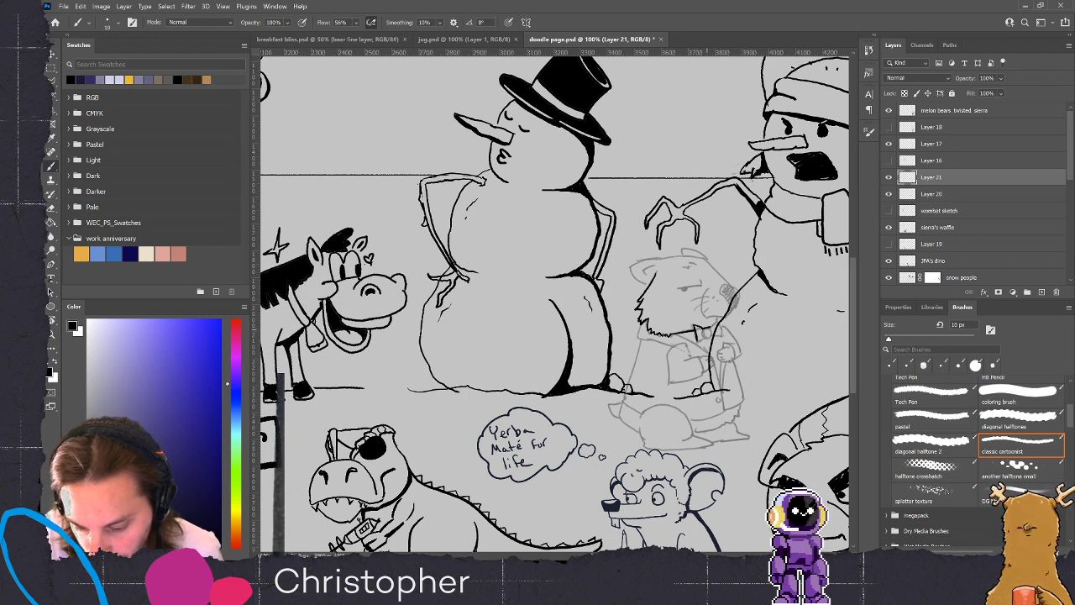
{"action": "mouse_move", "coordinate": [707, 339]}
{"action": "left_mouse_down"}
{"action": "mouse_move", "coordinate": [714, 328]}
{"action": "mouse_move", "coordinate": [703, 329]}
{"action": "left_mouse_up"}
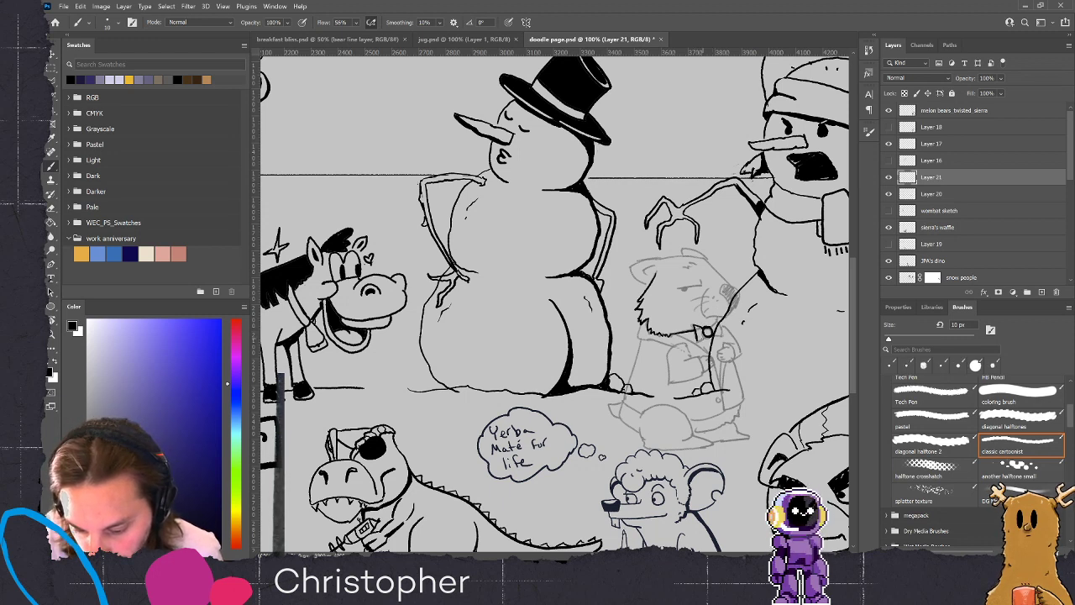
{"action": "left_click_drag", "start_coordinate": [718, 319], "coordinate": [713, 327]}
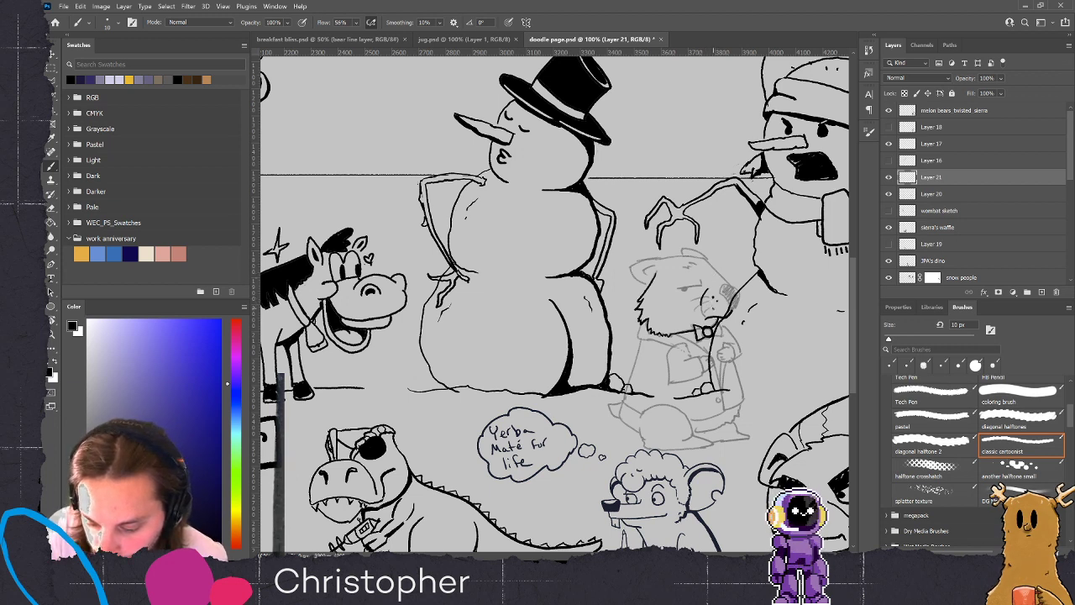
Ink the wombat's muzzle with its mouth and whiskers, and outline and fill the nose in solid black
{"action": "mouse_move", "coordinate": [710, 298]}
{"action": "left_mouse_down"}
{"action": "mouse_move", "coordinate": [684, 304]}
{"action": "mouse_move", "coordinate": [694, 311]}
{"action": "left_mouse_up"}
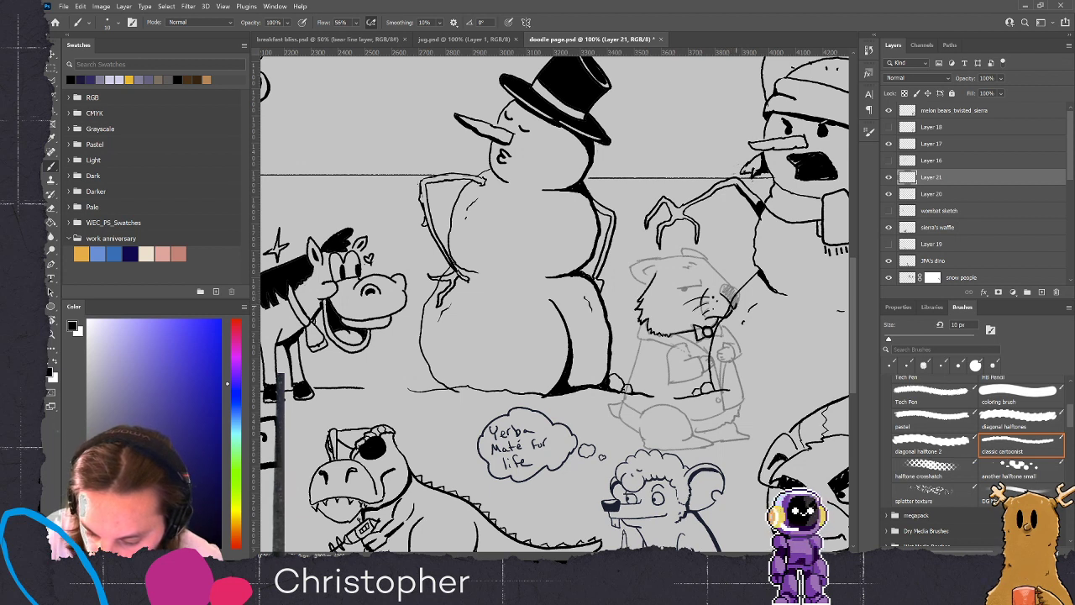
{"action": "left_click_drag", "start_coordinate": [737, 286], "coordinate": [724, 289]}
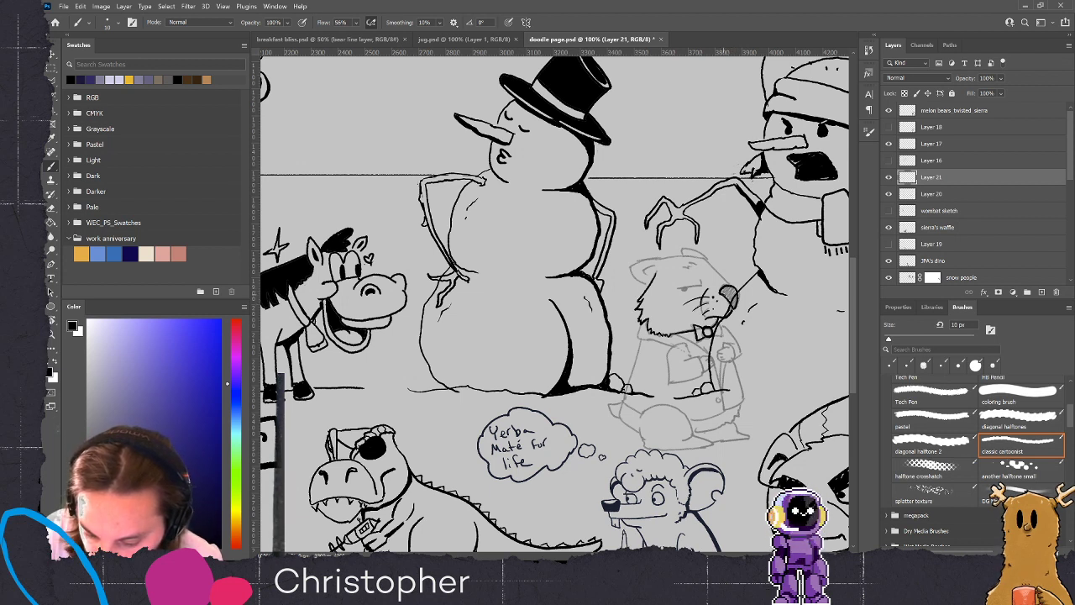
{"action": "left_click_drag", "start_coordinate": [721, 289], "coordinate": [730, 299]}
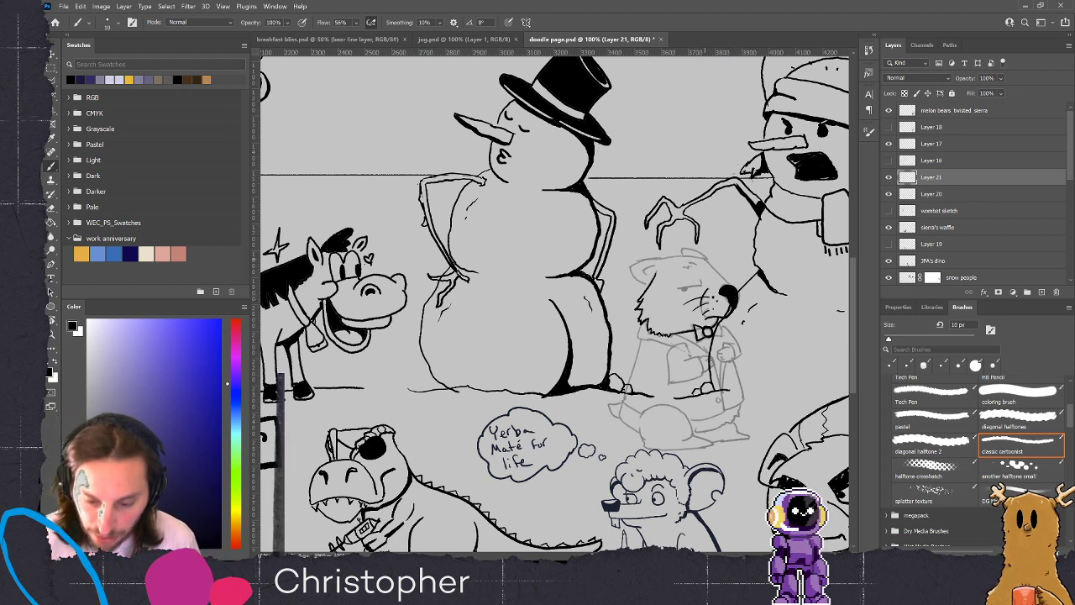
Ink the top of the head with both ears and the half-closed eye, undoing the stray strokes
{"action": "left_click_drag", "start_coordinate": [704, 260], "coordinate": [734, 287]}
{"action": "key", "text": "ctrl+z"}
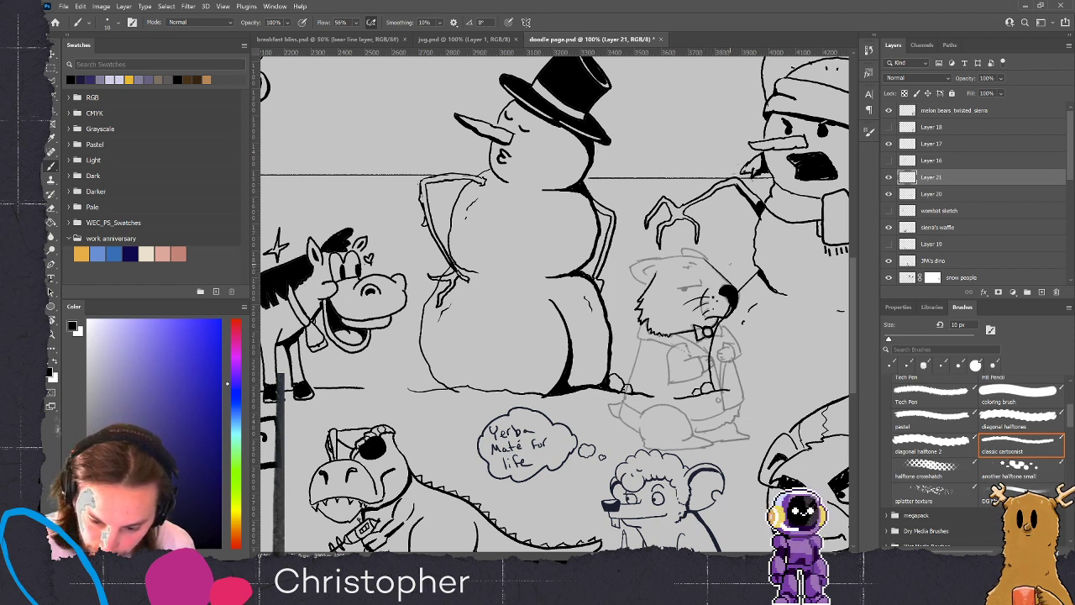
{"action": "left_click_drag", "start_coordinate": [674, 258], "coordinate": [699, 257]}
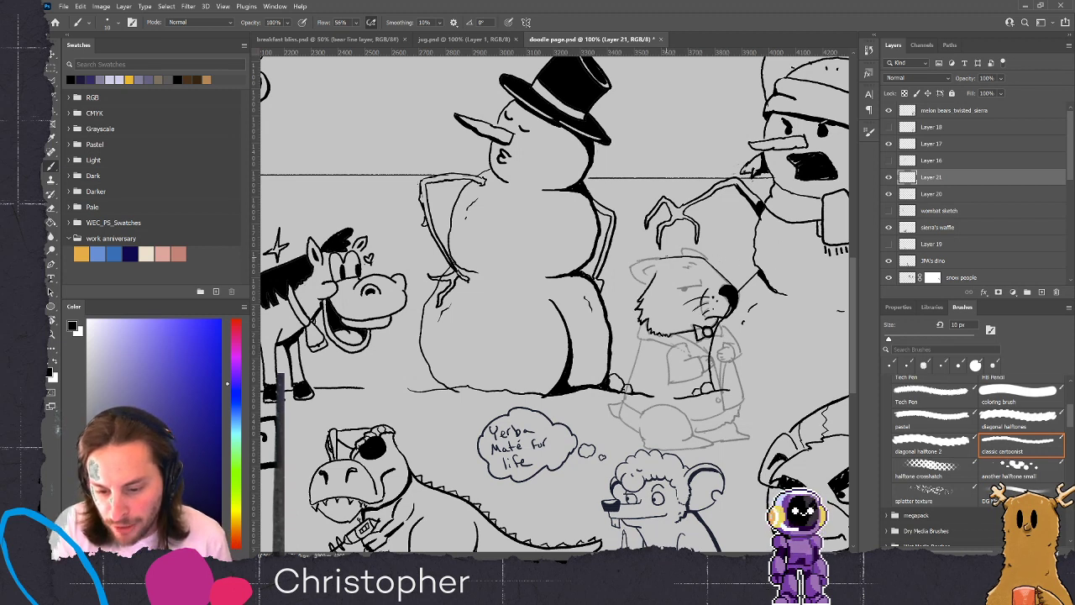
{"action": "left_click_drag", "start_coordinate": [662, 259], "coordinate": [635, 265]}
{"action": "key", "text": "ctrl+z"}
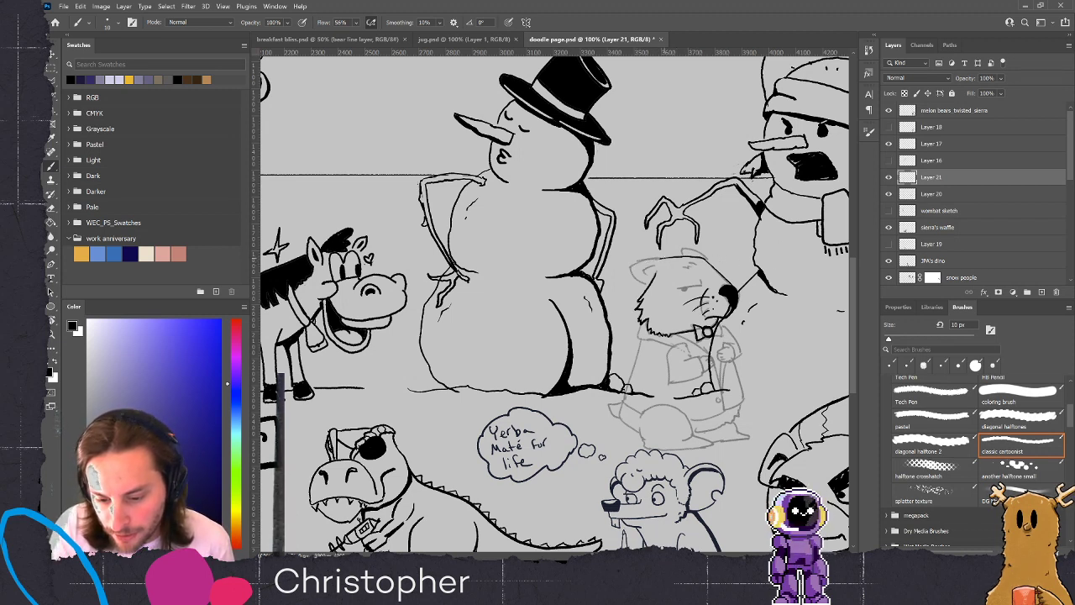
{"action": "key", "text": "ctrl+z"}
{"action": "mouse_move", "coordinate": [669, 257]}
{"action": "left_mouse_down"}
{"action": "mouse_move", "coordinate": [633, 269]}
{"action": "mouse_move", "coordinate": [644, 281]}
{"action": "mouse_move", "coordinate": [644, 270]}
{"action": "left_mouse_up"}
{"action": "left_click_drag", "start_coordinate": [706, 259], "coordinate": [683, 249]}
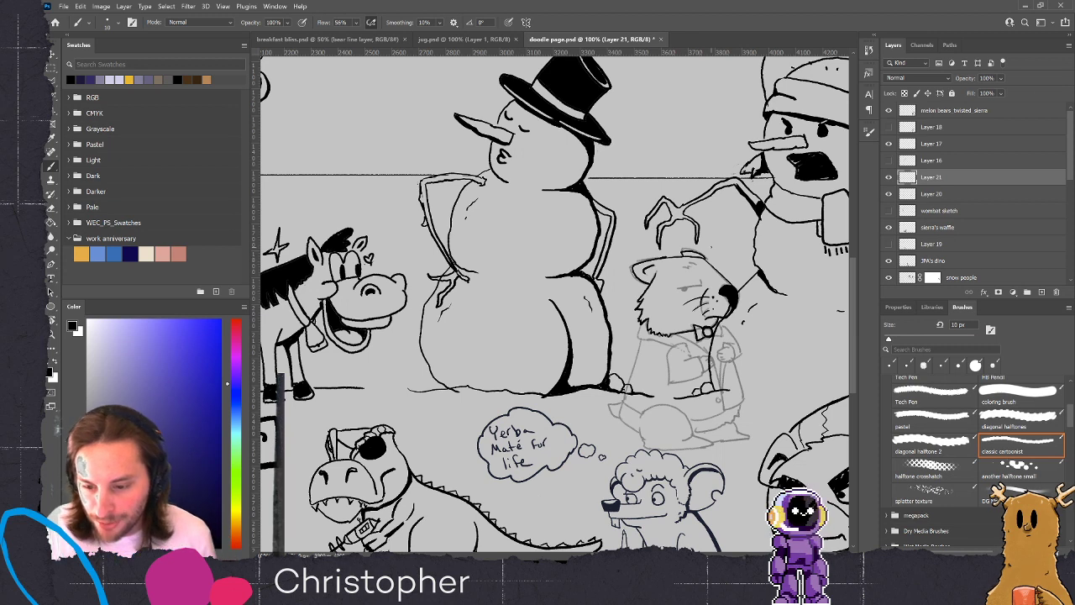
{"action": "mouse_move", "coordinate": [700, 286]}
{"action": "left_mouse_down"}
{"action": "mouse_move", "coordinate": [677, 289]}
{"action": "mouse_move", "coordinate": [696, 288]}
{"action": "left_mouse_up"}
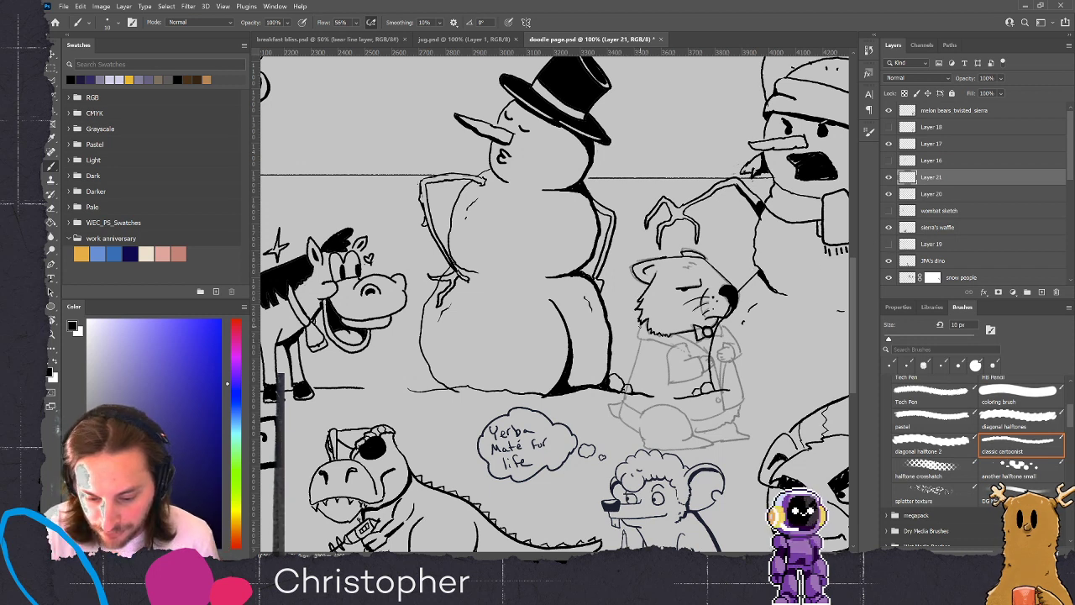
Ink the jacket's collar and back edge and the rounded haunch, near foot and tail below it, undoing stray strokes
{"action": "left_click_drag", "start_coordinate": [636, 335], "coordinate": [708, 353]}
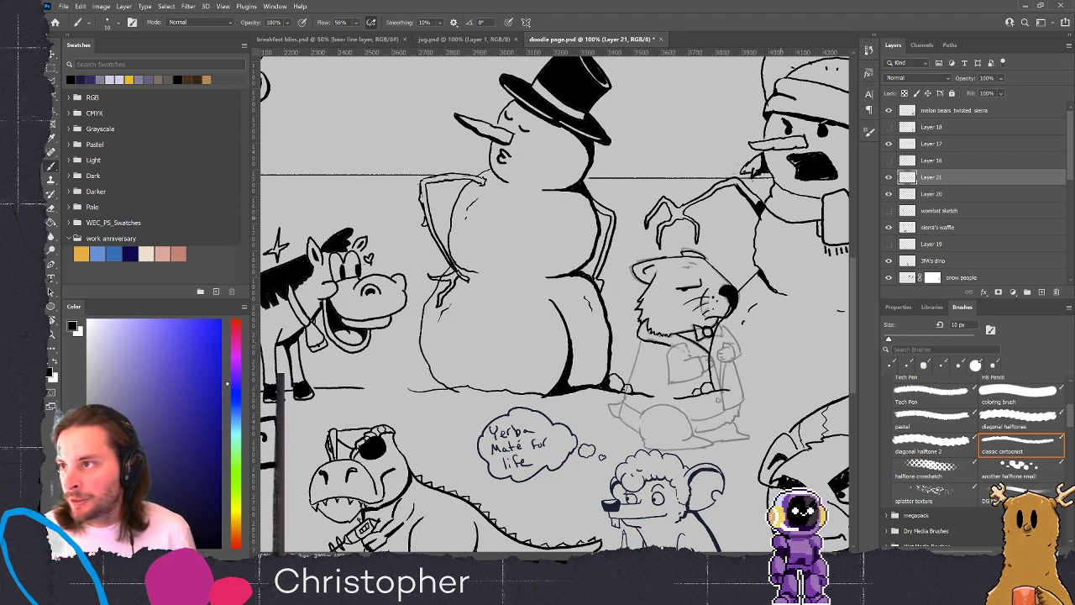
{"action": "mouse_move", "coordinate": [640, 341]}
{"action": "left_mouse_down"}
{"action": "mouse_move", "coordinate": [630, 390]}
{"action": "mouse_move", "coordinate": [641, 412]}
{"action": "mouse_move", "coordinate": [669, 403]}
{"action": "mouse_move", "coordinate": [687, 411]}
{"action": "mouse_move", "coordinate": [692, 432]}
{"action": "mouse_move", "coordinate": [679, 442]}
{"action": "mouse_move", "coordinate": [714, 443]}
{"action": "left_mouse_up"}
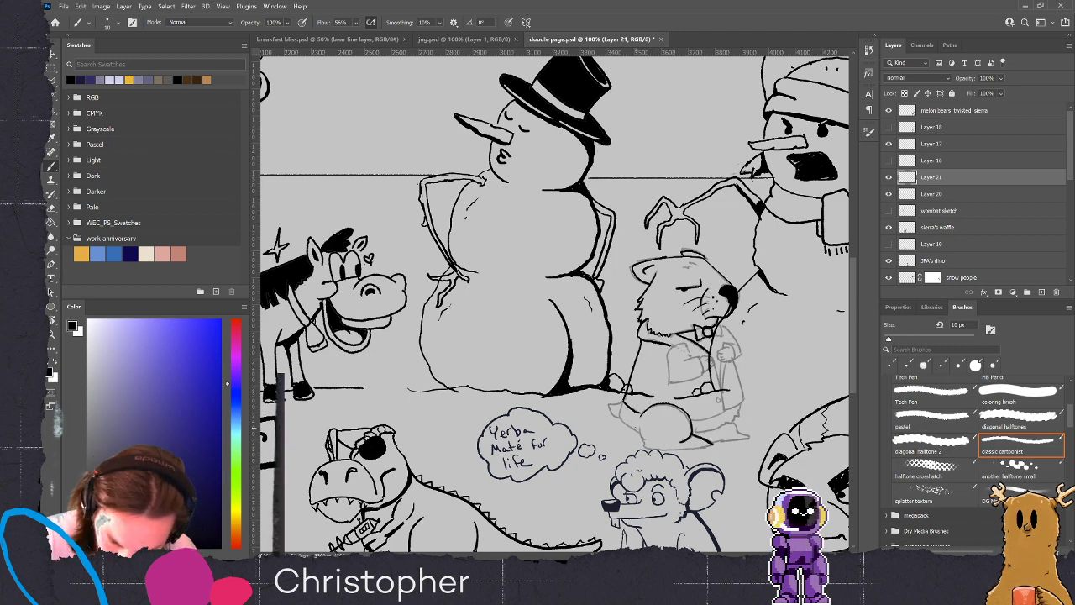
{"action": "scroll", "coordinate": [554, 302], "scroll_direction": "down", "scroll_amount": 10}
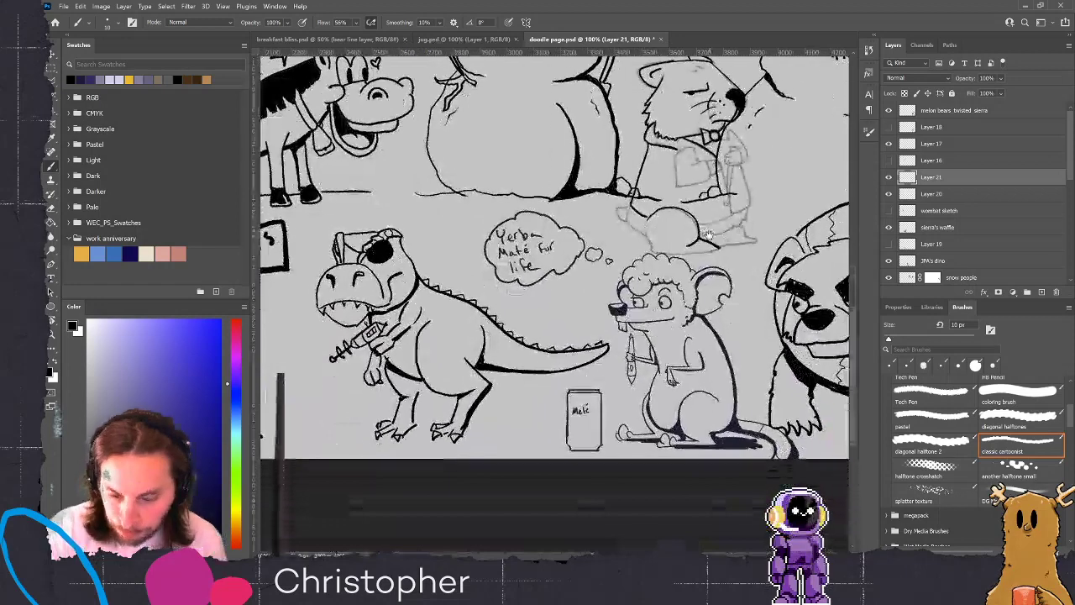
{"action": "mouse_move", "coordinate": [674, 247]}
{"action": "left_mouse_down"}
{"action": "mouse_move", "coordinate": [717, 242]}
{"action": "mouse_move", "coordinate": [651, 240]}
{"action": "left_mouse_up"}
{"action": "mouse_move", "coordinate": [626, 199]}
{"action": "left_mouse_down"}
{"action": "mouse_move", "coordinate": [648, 229]}
{"action": "mouse_move", "coordinate": [618, 214]}
{"action": "mouse_move", "coordinate": [626, 199]}
{"action": "mouse_move", "coordinate": [626, 212]}
{"action": "mouse_move", "coordinate": [614, 203]}
{"action": "mouse_move", "coordinate": [627, 213]}
{"action": "left_mouse_up"}
{"action": "key", "text": "ctrl+z"}
{"action": "key", "text": "ctrl+z"}
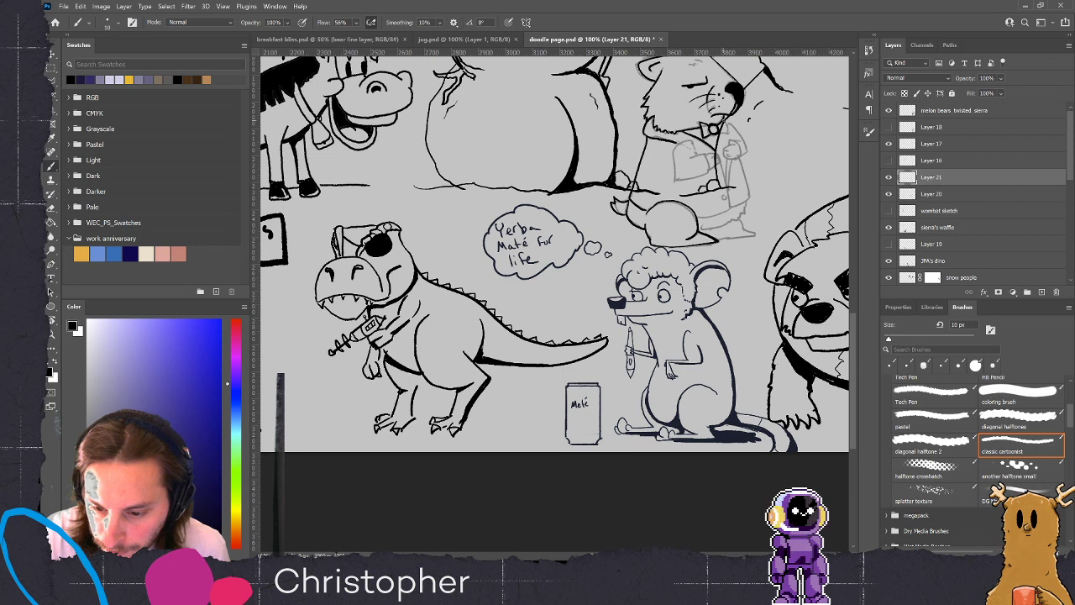
Ink the wombat's raised far paw at the lapel, and the jacket's open front panel and hem below it
{"action": "left_click_drag", "start_coordinate": [723, 120], "coordinate": [725, 130]}
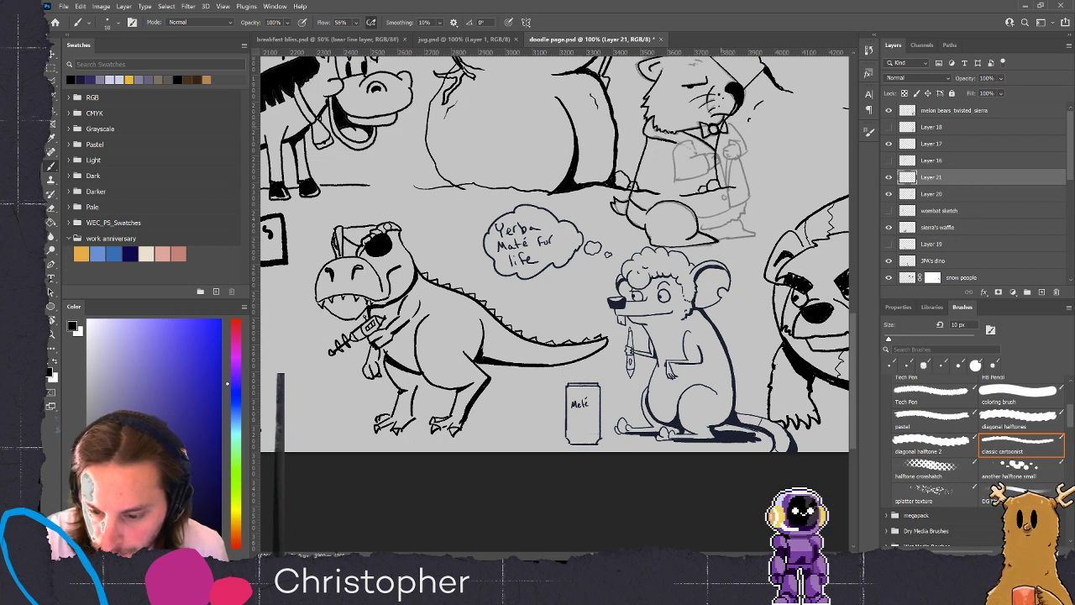
{"action": "left_click_drag", "start_coordinate": [726, 122], "coordinate": [747, 150]}
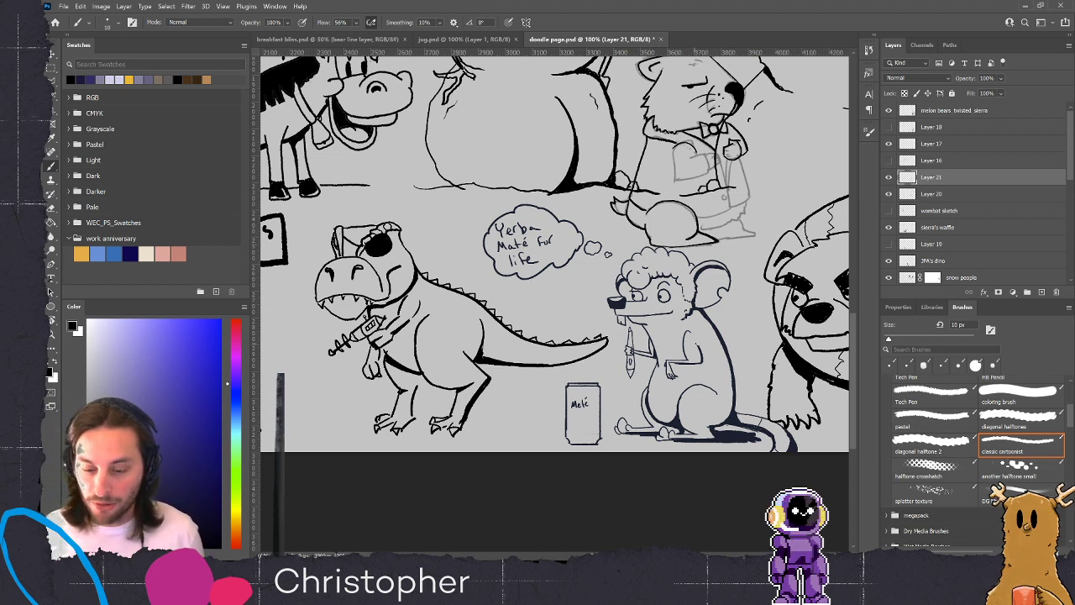
{"action": "left_click_drag", "start_coordinate": [739, 157], "coordinate": [748, 200]}
{"action": "mouse_move", "coordinate": [728, 161]}
{"action": "left_mouse_down"}
{"action": "mouse_move", "coordinate": [735, 206]}
{"action": "mouse_move", "coordinate": [698, 215]}
{"action": "mouse_move", "coordinate": [726, 199]}
{"action": "left_mouse_up"}
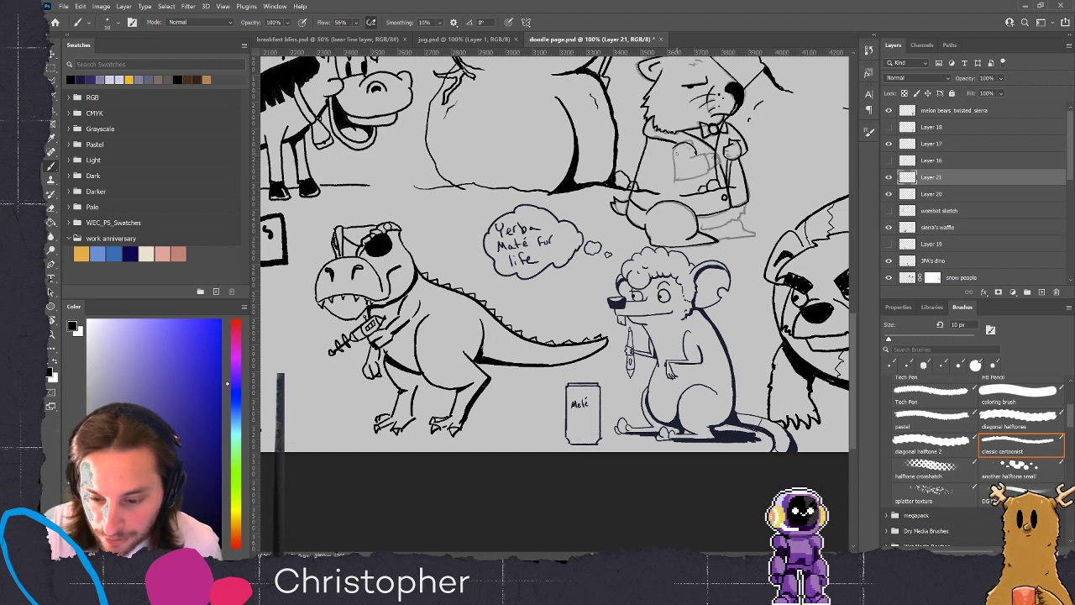
Ink the wombat's near arm and sleeve, the lapel edge beside the bow tie, and the far foot under the jacket
{"action": "mouse_move", "coordinate": [674, 152]}
{"action": "left_mouse_down"}
{"action": "mouse_move", "coordinate": [675, 177]}
{"action": "mouse_move", "coordinate": [707, 160]}
{"action": "mouse_move", "coordinate": [676, 179]}
{"action": "left_mouse_up"}
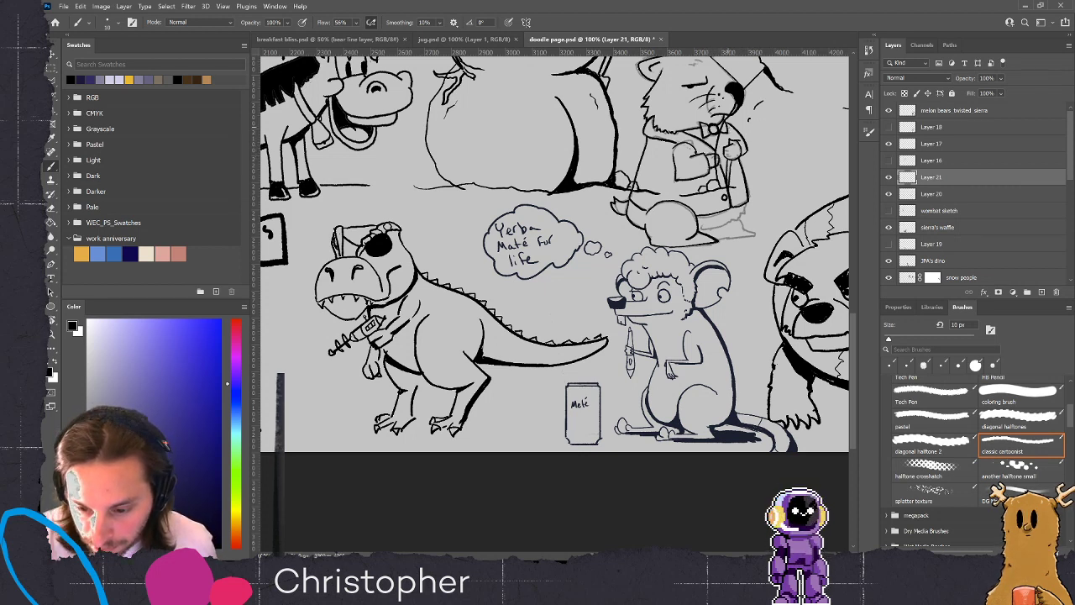
{"action": "left_click_drag", "start_coordinate": [729, 123], "coordinate": [732, 140]}
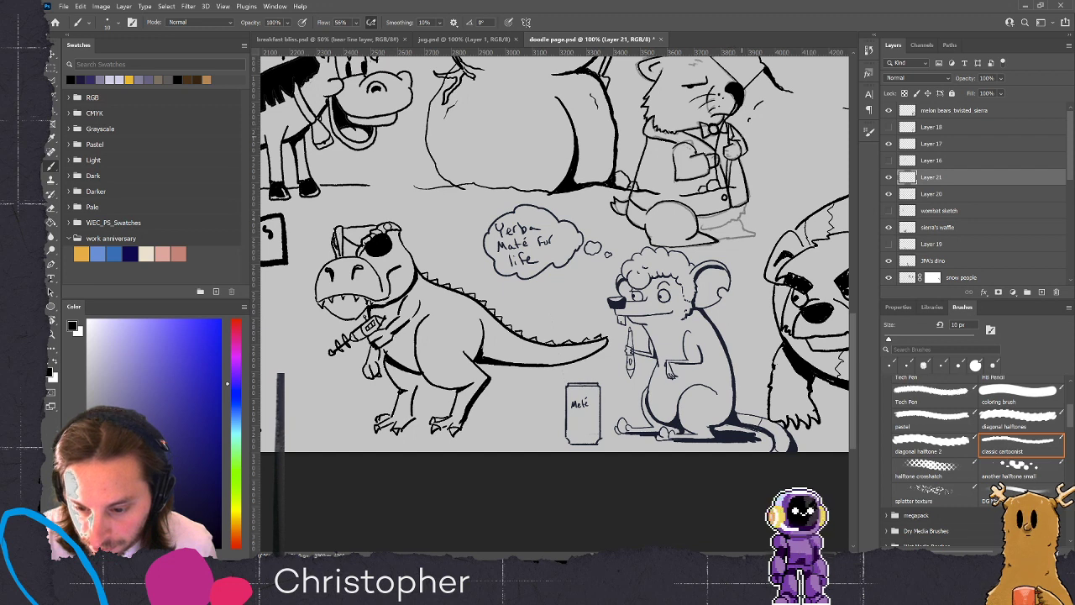
{"action": "left_click_drag", "start_coordinate": [728, 120], "coordinate": [729, 132]}
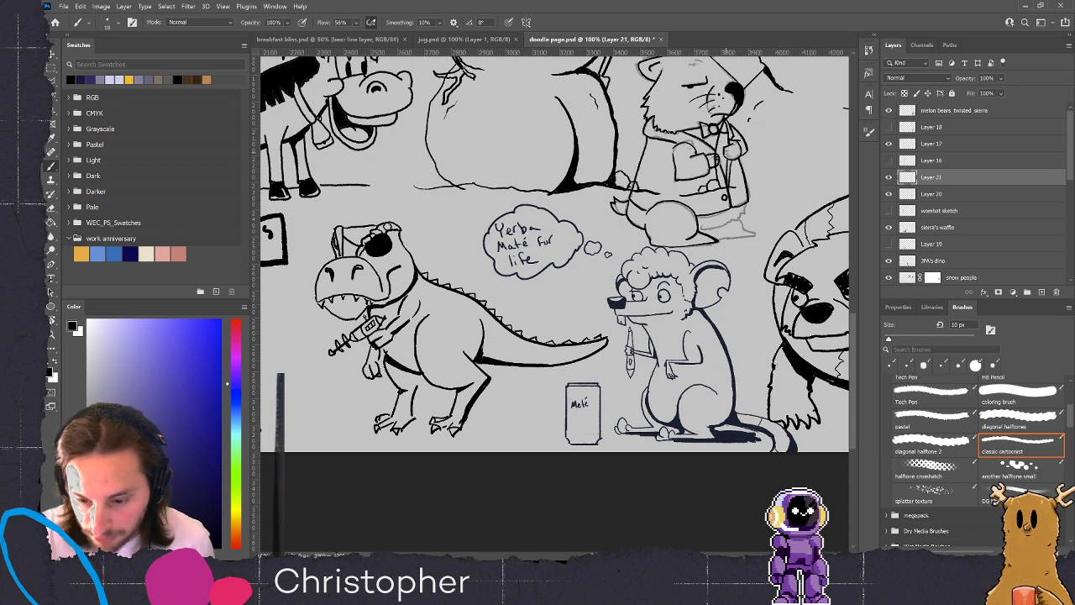
{"action": "mouse_move", "coordinate": [745, 203]}
{"action": "left_mouse_down"}
{"action": "mouse_move", "coordinate": [725, 237]}
{"action": "mouse_move", "coordinate": [742, 225]}
{"action": "mouse_move", "coordinate": [725, 237]}
{"action": "mouse_move", "coordinate": [750, 236]}
{"action": "left_mouse_up"}
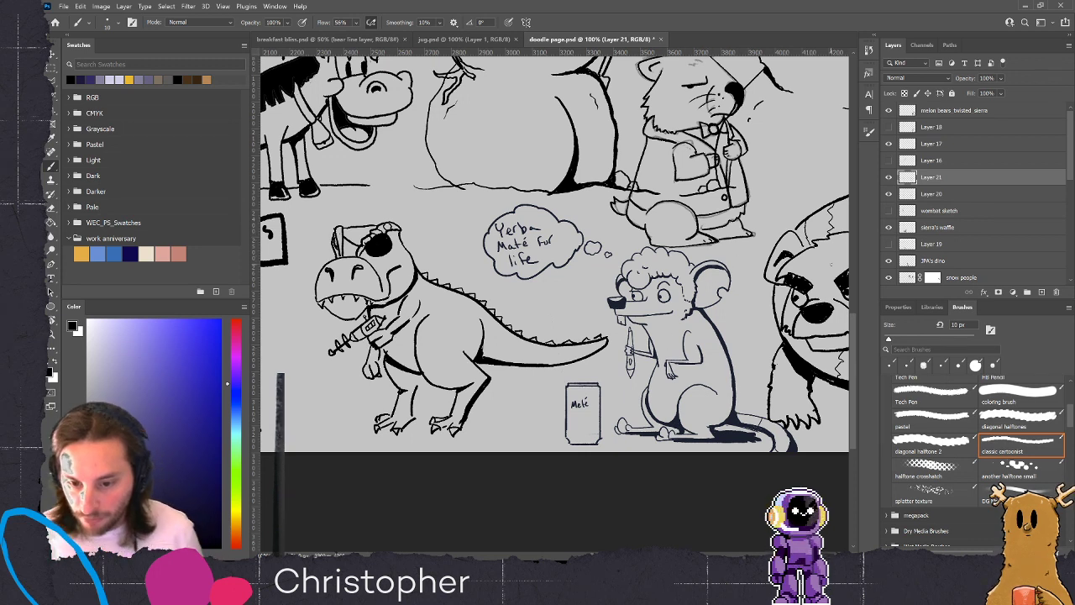
Add a new layer beneath Layer 21 and mask the snowman lines crossing the wombat's body with a 60 px brush in sampled canvas grey
{"action": "left_click", "coordinate": [1040, 292]}
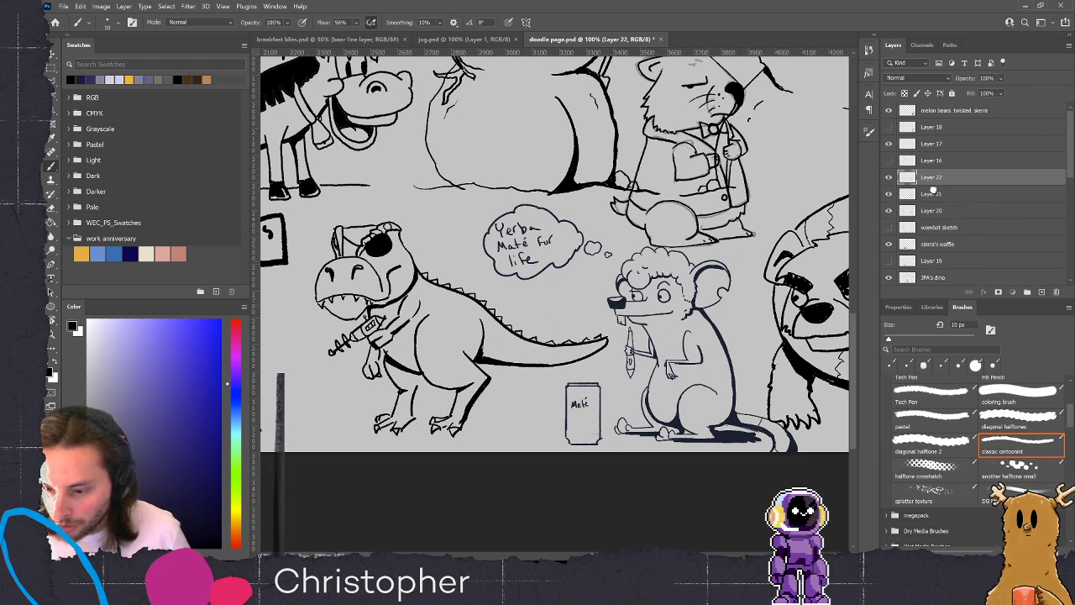
{"action": "left_click_drag", "start_coordinate": [933, 185], "coordinate": [929, 200]}
{"action": "left_click", "coordinate": [588, 281], "text": "alt"}
{"action": "key", "text": "bracketright"}
{"action": "key", "text": "bracketright"}
{"action": "key", "text": "bracketright"}
{"action": "key", "text": "bracketright"}
{"action": "key", "text": "bracketright"}
{"action": "key", "text": "bracketright"}
{"action": "key", "text": "bracketright"}
{"action": "key", "text": "bracketright"}
{"action": "key", "text": "bracketright"}
{"action": "key", "text": "bracketright"}
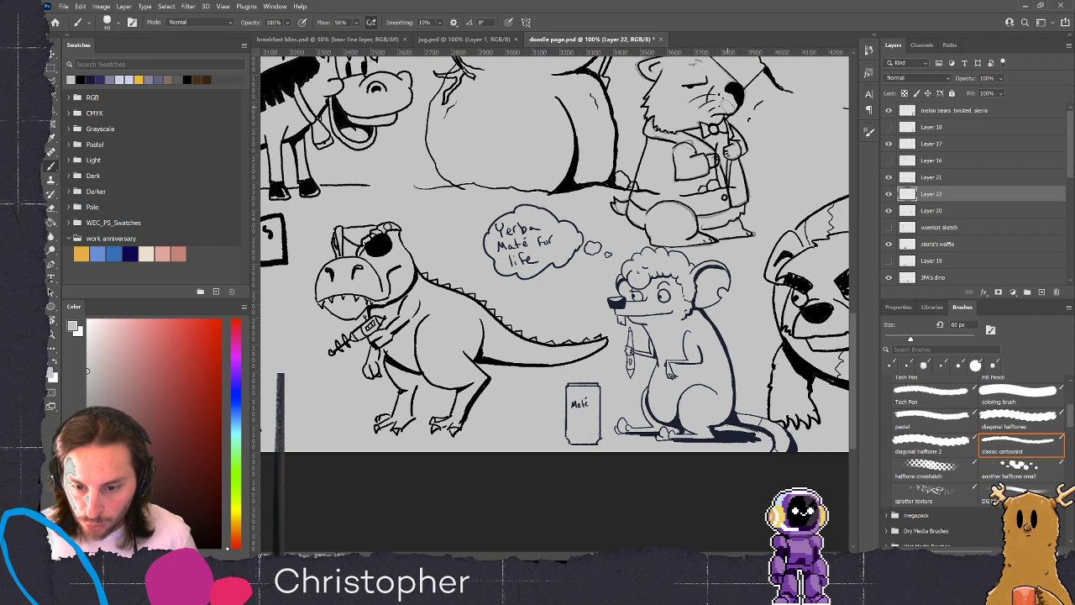
{"action": "mouse_move", "coordinate": [702, 143]}
{"action": "left_mouse_down"}
{"action": "mouse_move", "coordinate": [717, 182]}
{"action": "mouse_move", "coordinate": [682, 192]}
{"action": "left_mouse_up"}
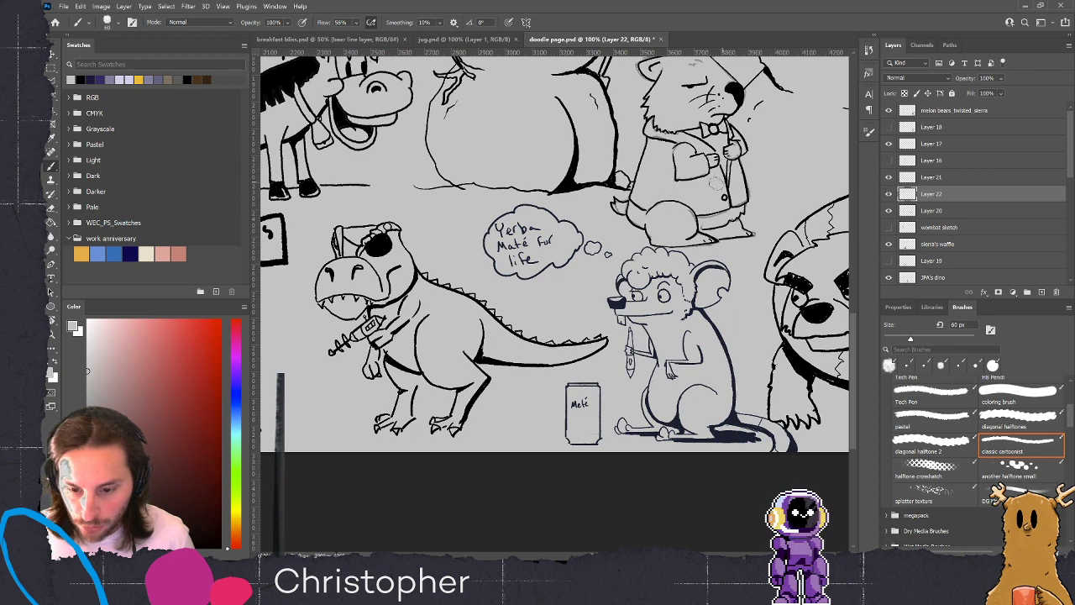
Mask the remaining background lines around the wombat's muzzle and jacket on Layer 22 with the brush at 40 px
{"action": "scroll", "coordinate": [710, 149], "scroll_direction": "up", "scroll_amount": 2}
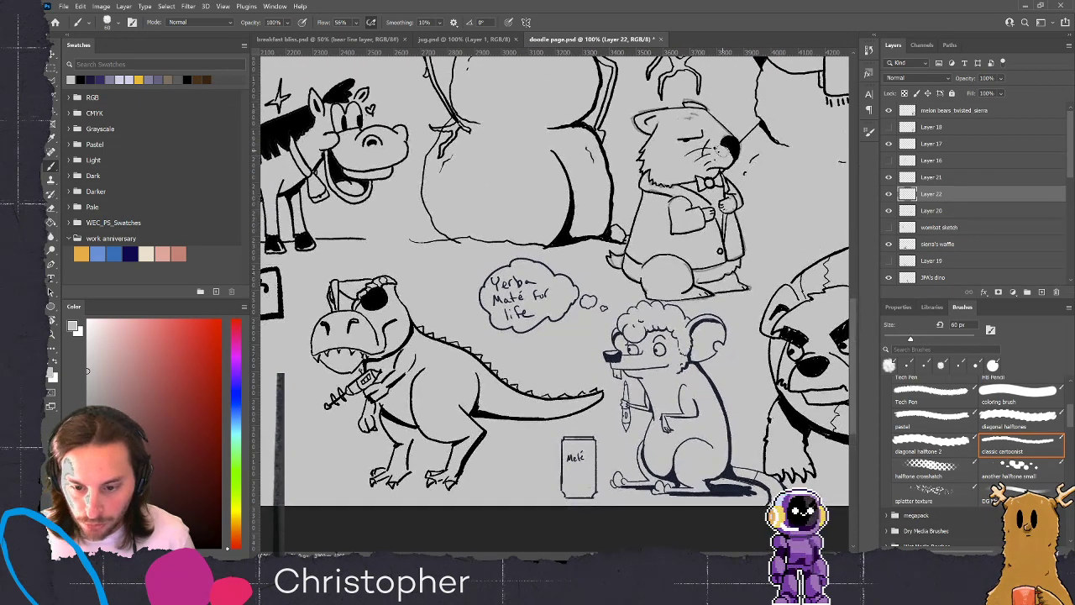
{"action": "key", "text": "bracketleft"}
{"action": "key", "text": "bracketleft"}
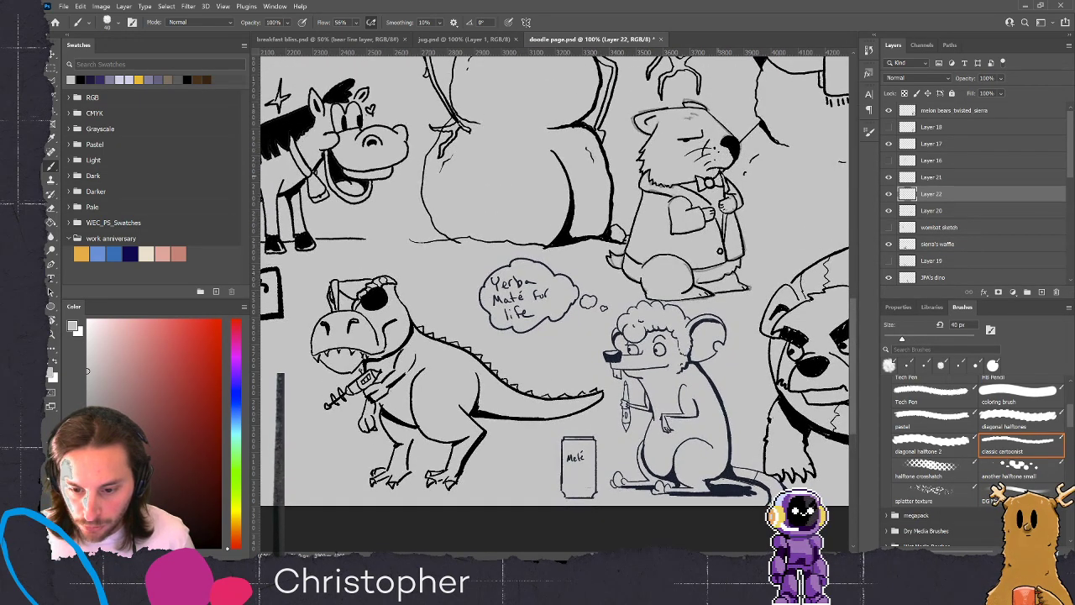
{"action": "left_click_drag", "start_coordinate": [719, 175], "coordinate": [730, 174]}
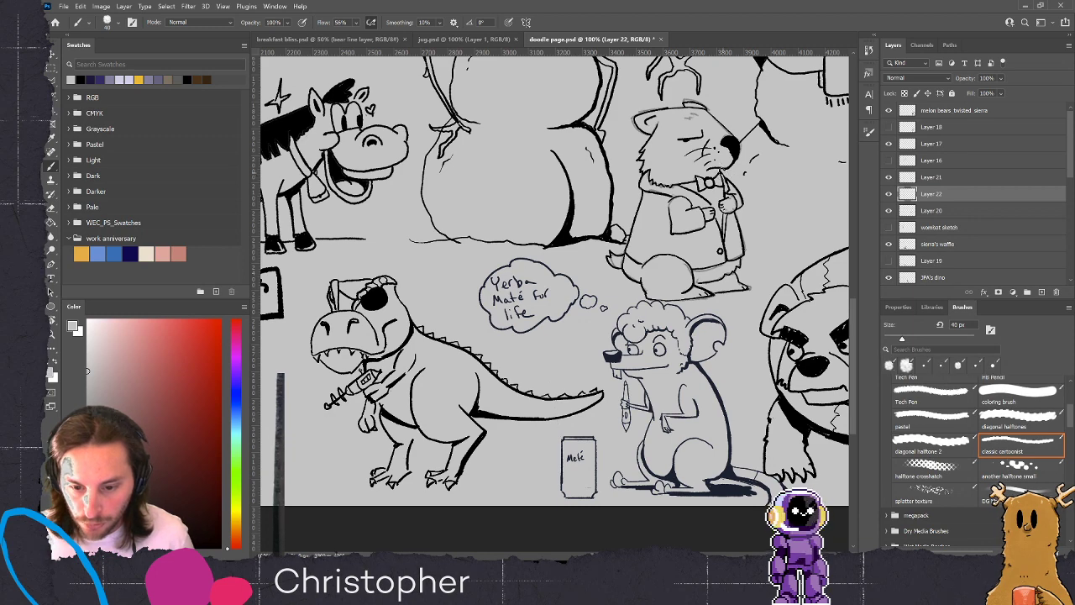
{"action": "left_click_drag", "start_coordinate": [718, 221], "coordinate": [679, 213]}
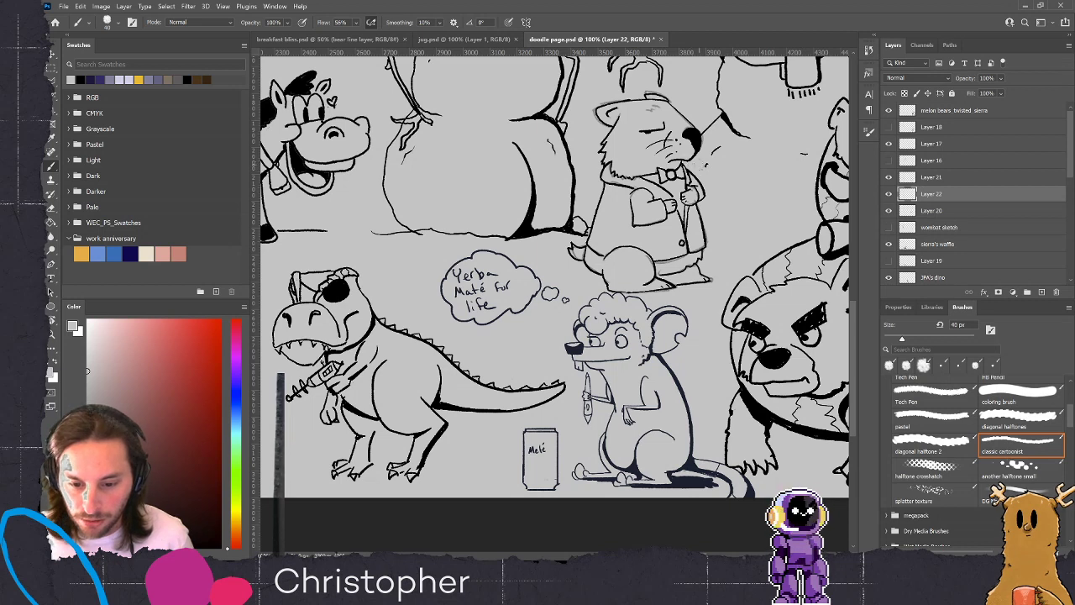
On Layer 21, ink the wombat's front teeth below the mouth in black with the brush at 6 px
{"action": "left_click", "coordinate": [937, 178]}
{"action": "key", "text": "d"}
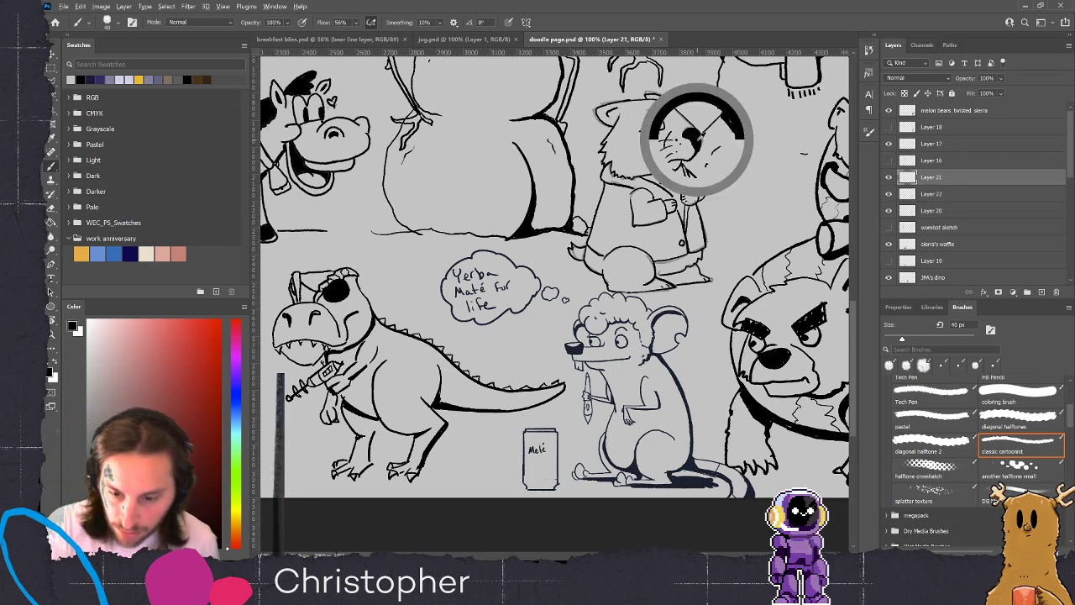
{"action": "key", "text": "bracketleft"}
{"action": "key", "text": "bracketleft"}
{"action": "key", "text": "bracketleft"}
{"action": "key", "text": "bracketleft"}
{"action": "key", "text": "bracketleft"}
{"action": "key", "text": "bracketleft"}
{"action": "key", "text": "bracketleft"}
{"action": "key", "text": "bracketleft"}
{"action": "key", "text": "bracketleft"}
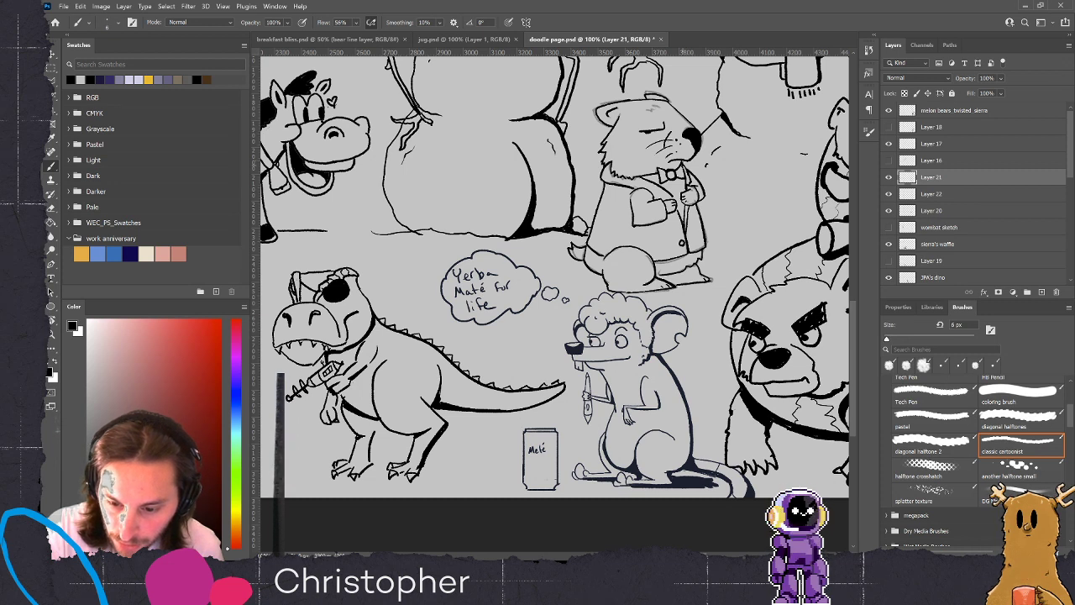
{"action": "left_click_drag", "start_coordinate": [682, 165], "coordinate": [683, 162]}
{"action": "left_click", "coordinate": [711, 145]}
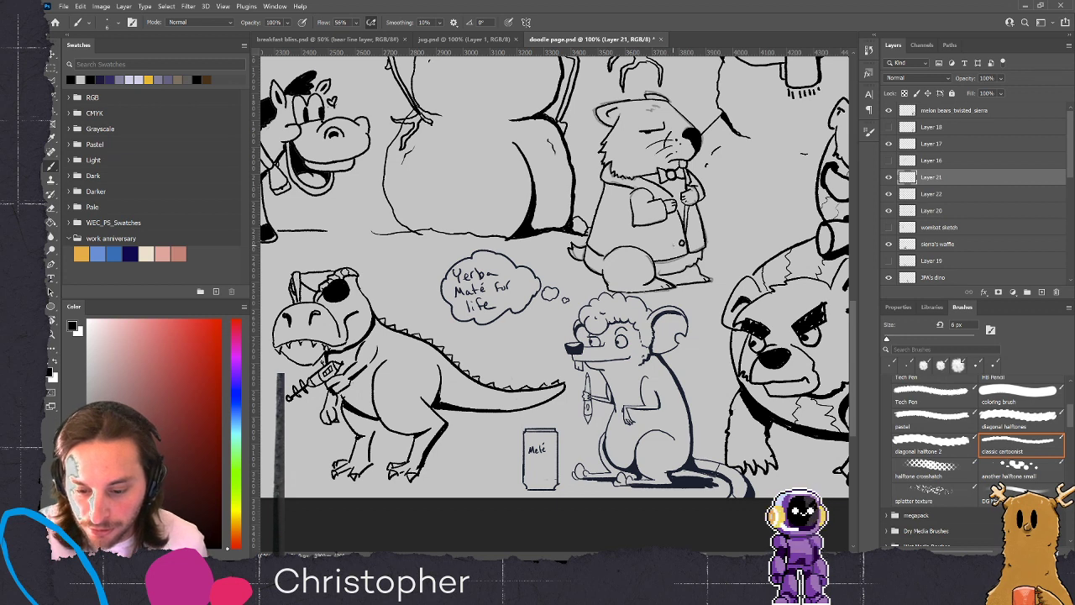
Hide the sketch on Layer 20, and thicken the ink of the wombat's sleeve, jacket front and paw with a 7 to 8 px brush
{"action": "left_click", "coordinate": [889, 211]}
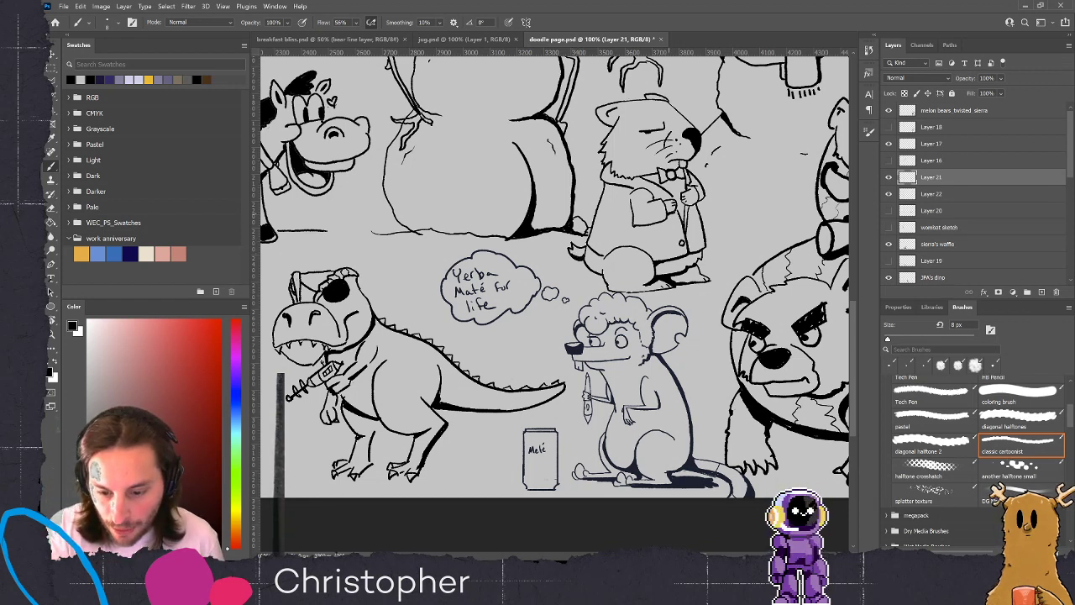
{"action": "left_click_drag", "start_coordinate": [657, 221], "coordinate": [637, 224]}
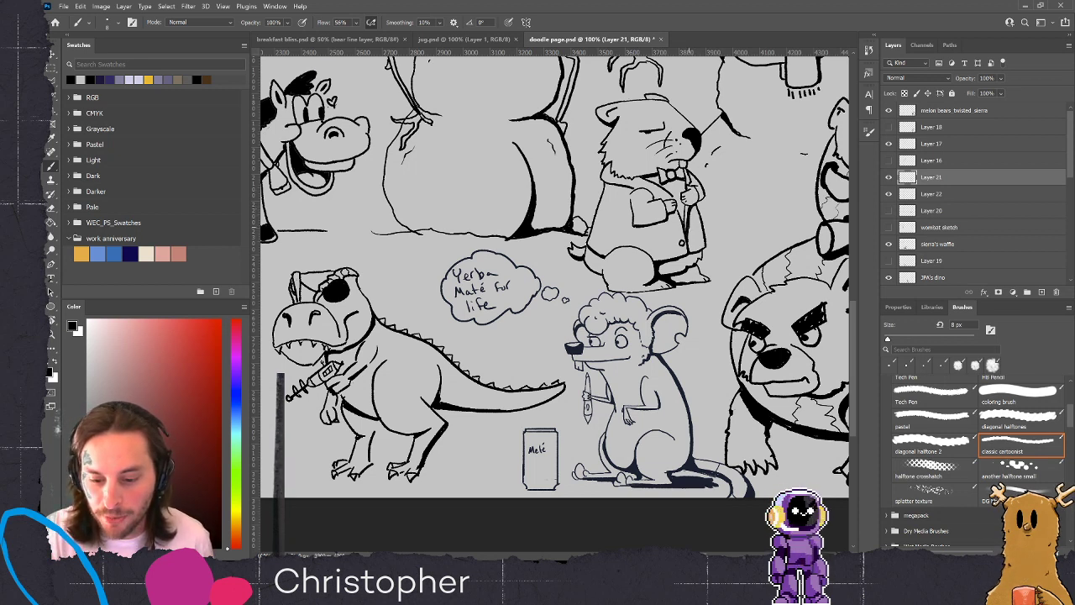
{"action": "mouse_move", "coordinate": [696, 209]}
{"action": "left_mouse_down"}
{"action": "mouse_move", "coordinate": [702, 238]}
{"action": "mouse_move", "coordinate": [690, 250]}
{"action": "left_mouse_up"}
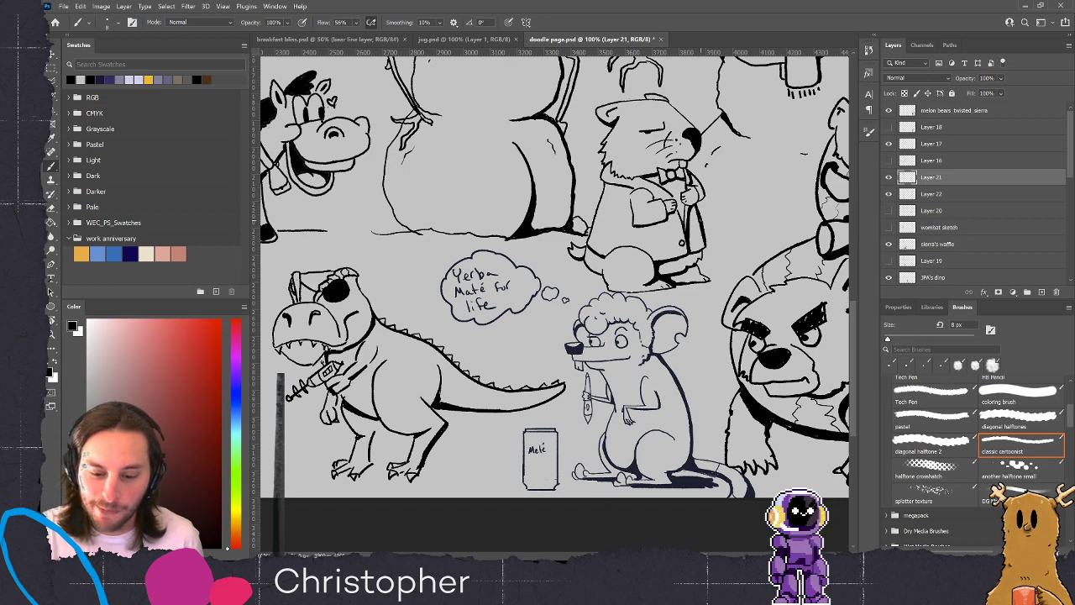
{"action": "scroll", "coordinate": [677, 233], "scroll_direction": "up", "scroll_amount": 5}
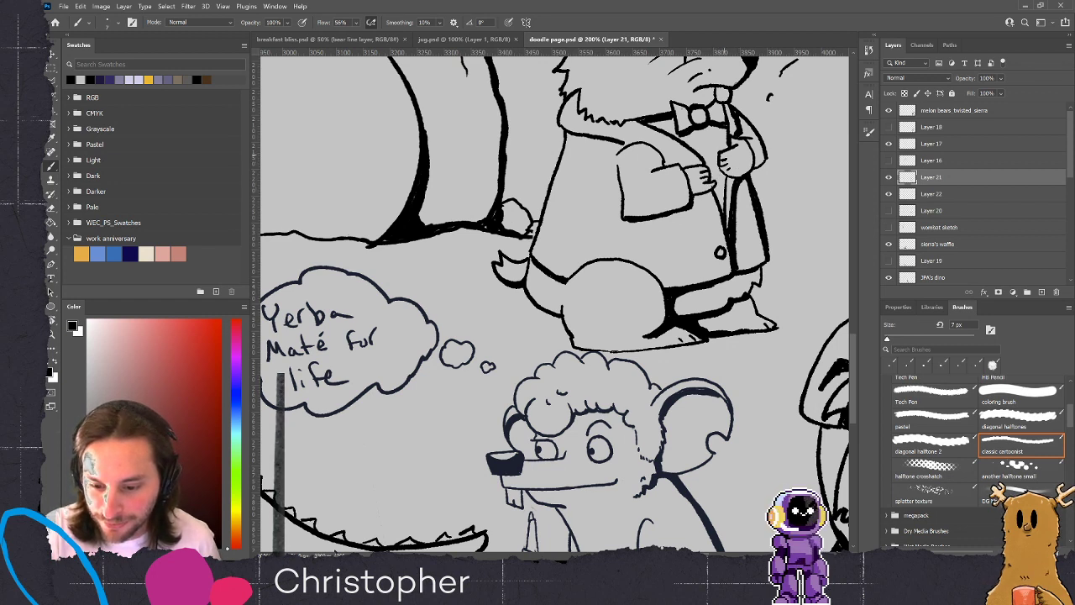
{"action": "mouse_move", "coordinate": [727, 150]}
{"action": "left_mouse_down"}
{"action": "mouse_move", "coordinate": [723, 180]}
{"action": "mouse_move", "coordinate": [719, 157]}
{"action": "left_mouse_up"}
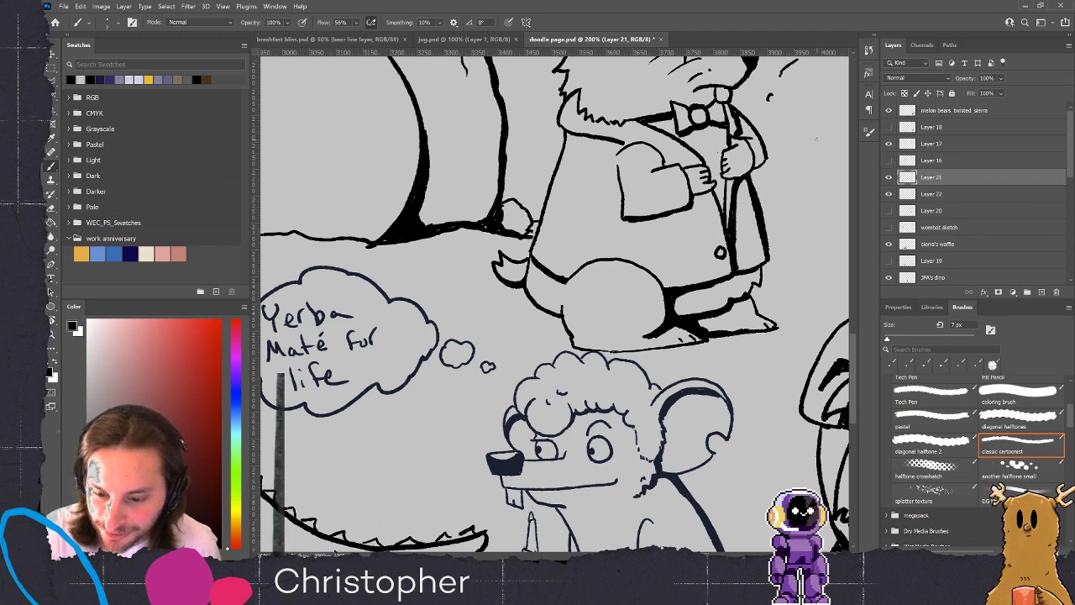
{"action": "scroll", "coordinate": [815, 140], "scroll_direction": "down", "scroll_amount": 3}
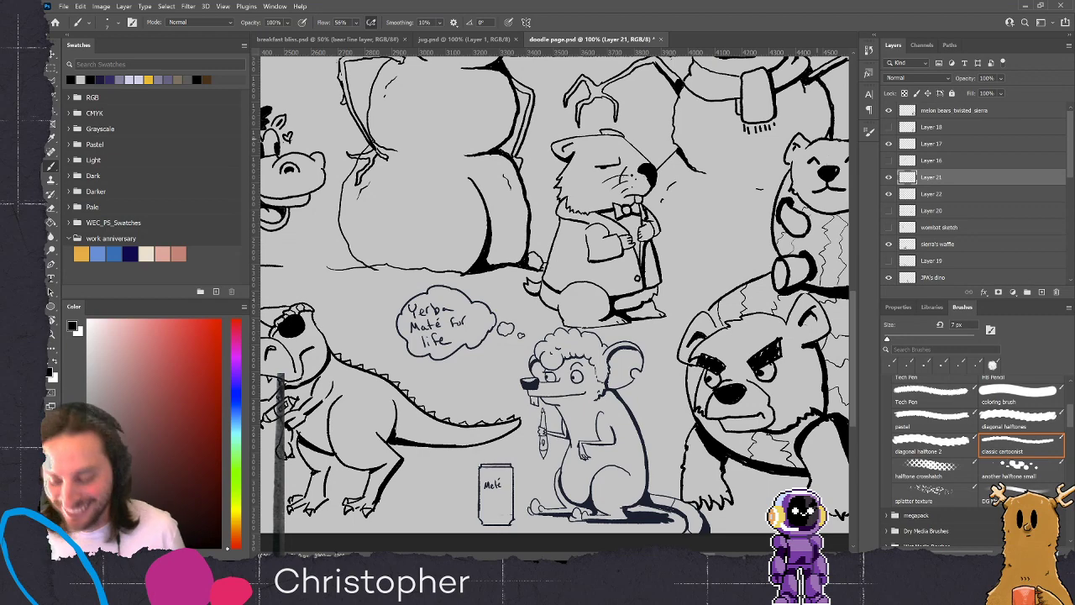
Save the document and touch up the ink along the underside of the wombat's feet
{"action": "key", "text": "ctrl+plus"}
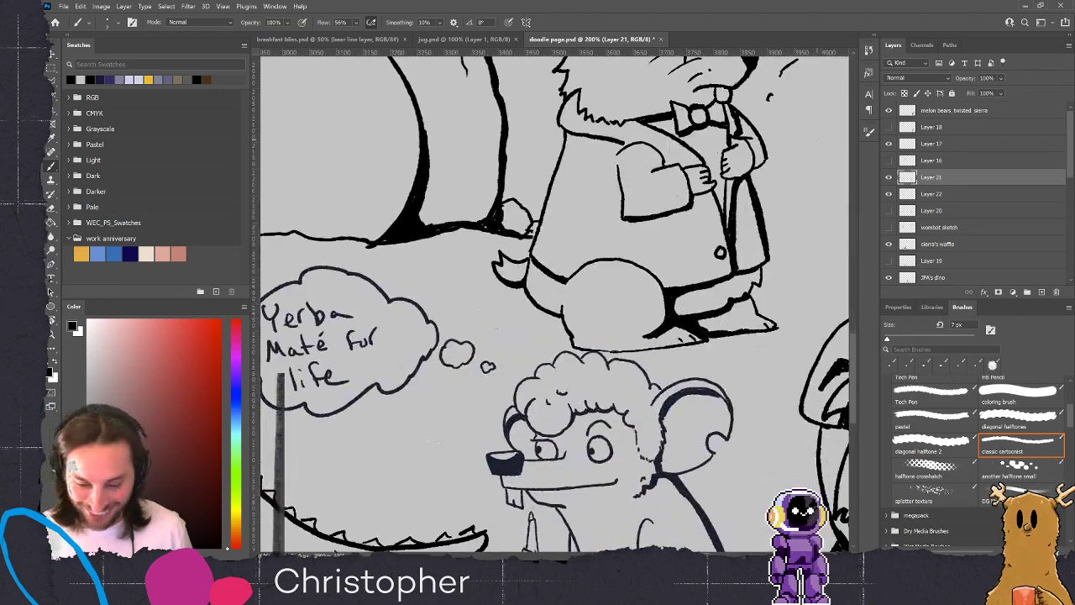
{"action": "key", "text": "ctrl+s"}
{"action": "key", "text": "ctrl+minus"}
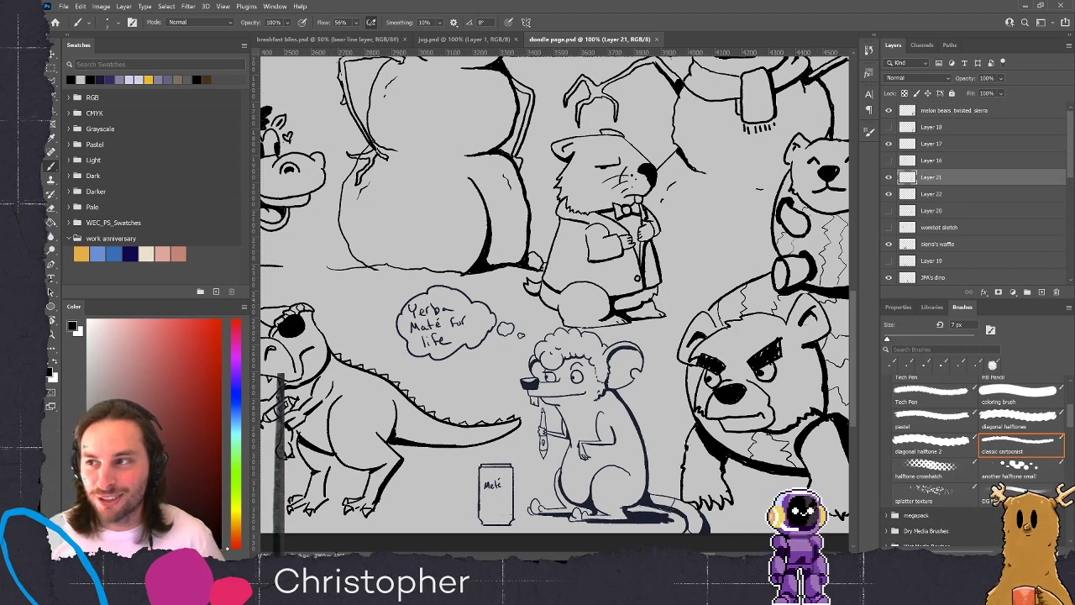
{"action": "left_click", "coordinate": [568, 325]}
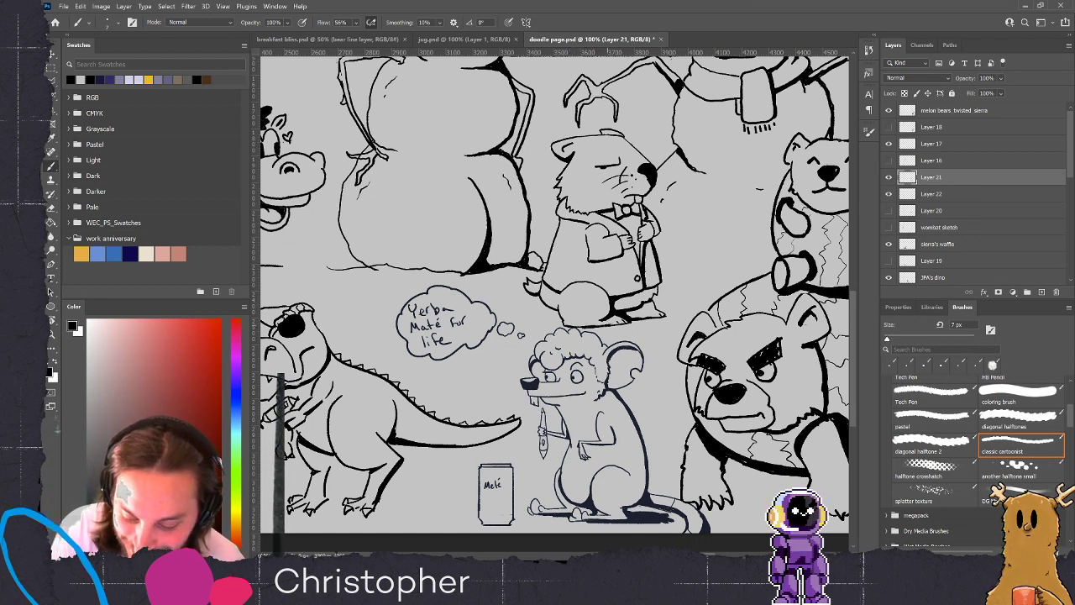
{"action": "left_click_drag", "start_coordinate": [663, 316], "coordinate": [654, 316]}
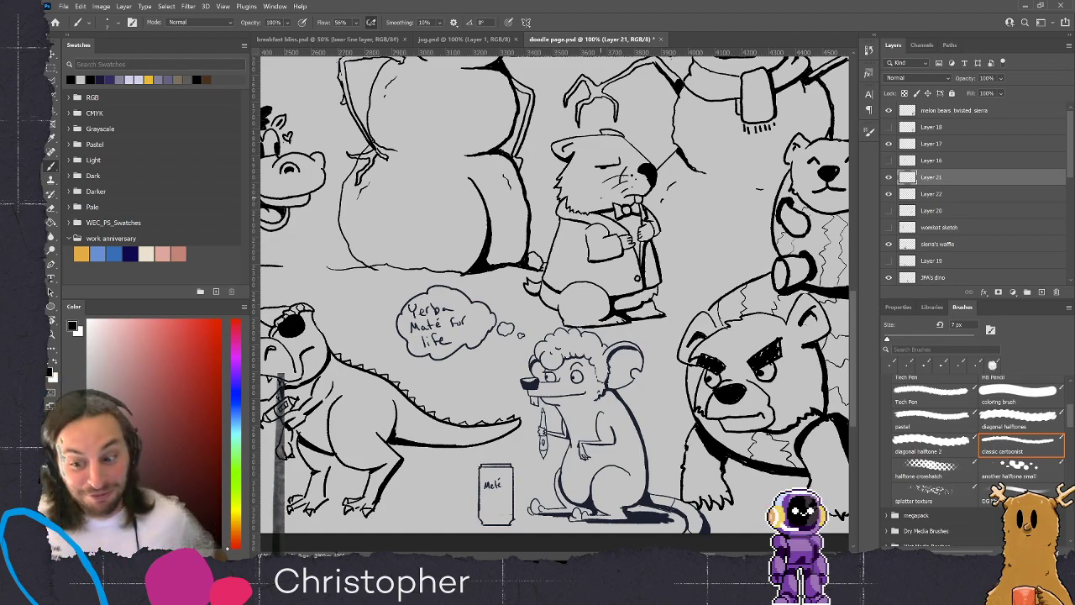
Examine how the inked wombat sits between the snowmen and alongside the other characters on the page
{"action": "left_click_drag", "start_coordinate": [704, 249], "coordinate": [700, 318]}
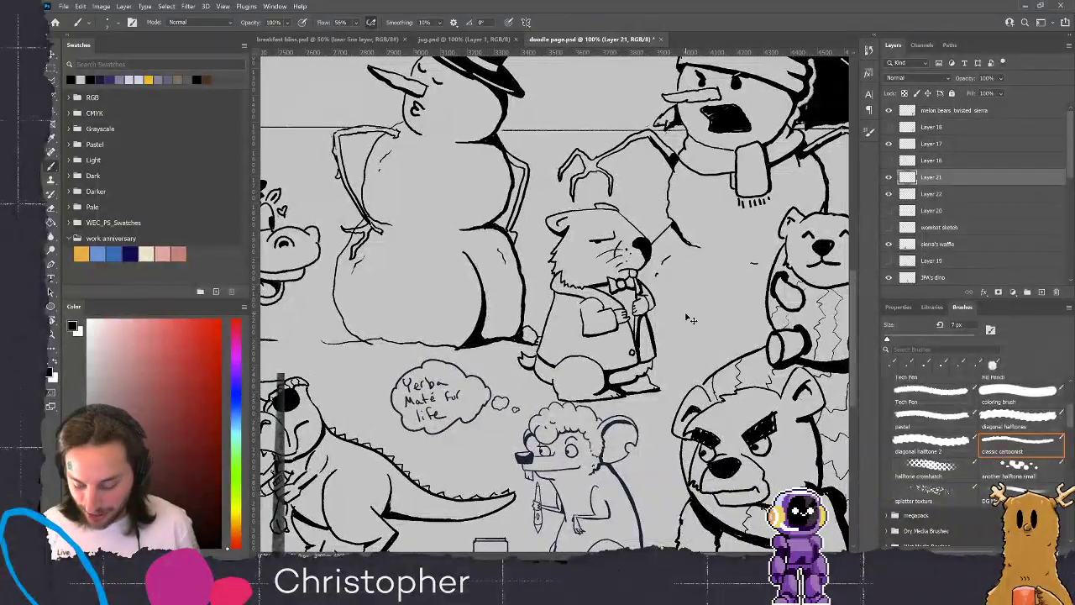
{"action": "key", "text": "ctrl+minus"}
{"action": "key", "text": "ctrl+minus"}
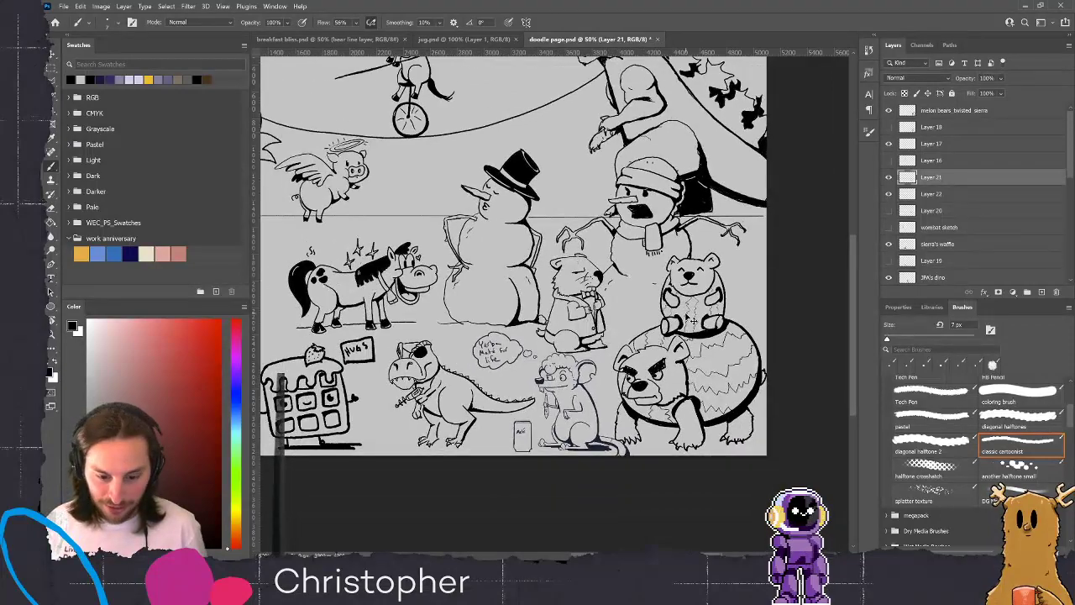
{"action": "key", "text": "ctrl+minus"}
{"action": "key", "text": "ctrl+plus"}
{"action": "left_click_drag", "start_coordinate": [664, 367], "coordinate": [535, 348]}
{"action": "key", "text": "ctrl+plus"}
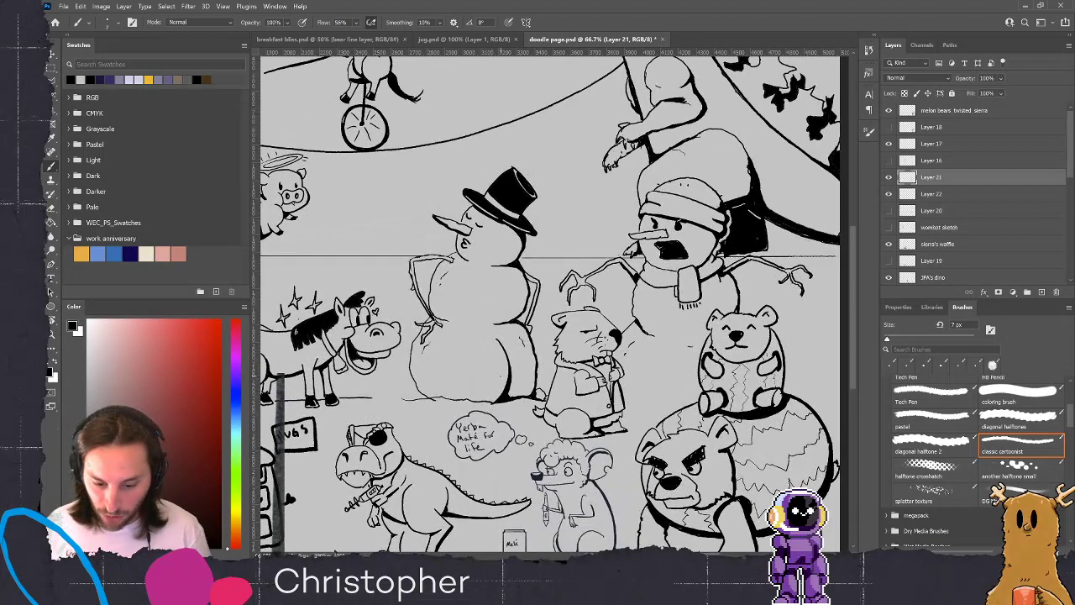
{"action": "key", "text": "ctrl+plus"}
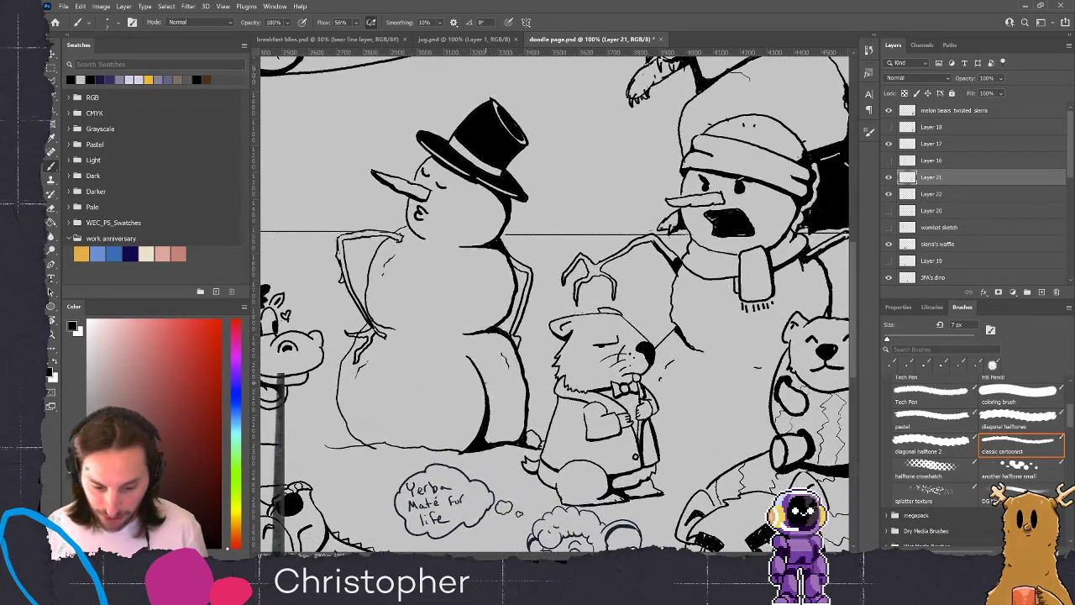
{"action": "scroll", "coordinate": [554, 302], "scroll_direction": "down", "scroll_amount": 2}
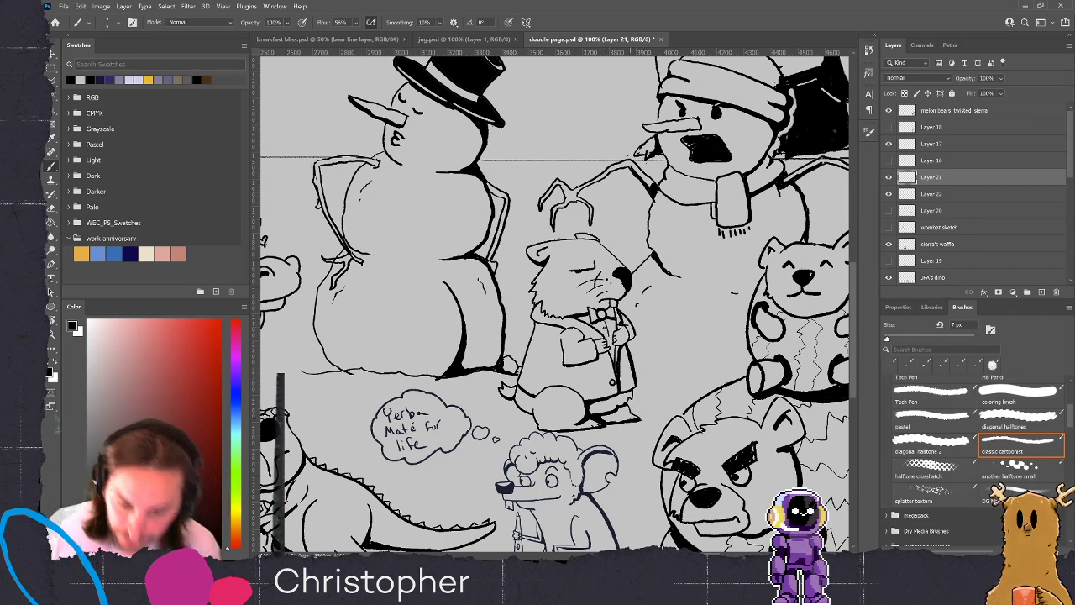
{"action": "key", "text": "ctrl+minus"}
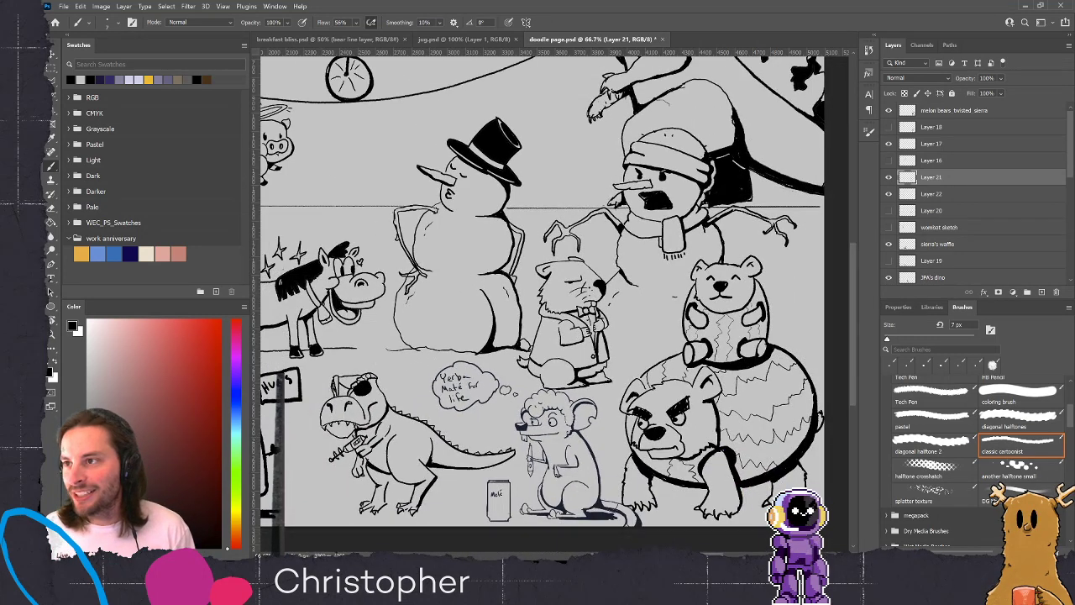
Create a layer group above Layer 22 and name it with the requester's first name followed by "Fancy Wombat"
{"action": "left_click", "coordinate": [889, 195]}
{"action": "left_click", "coordinate": [940, 198]}
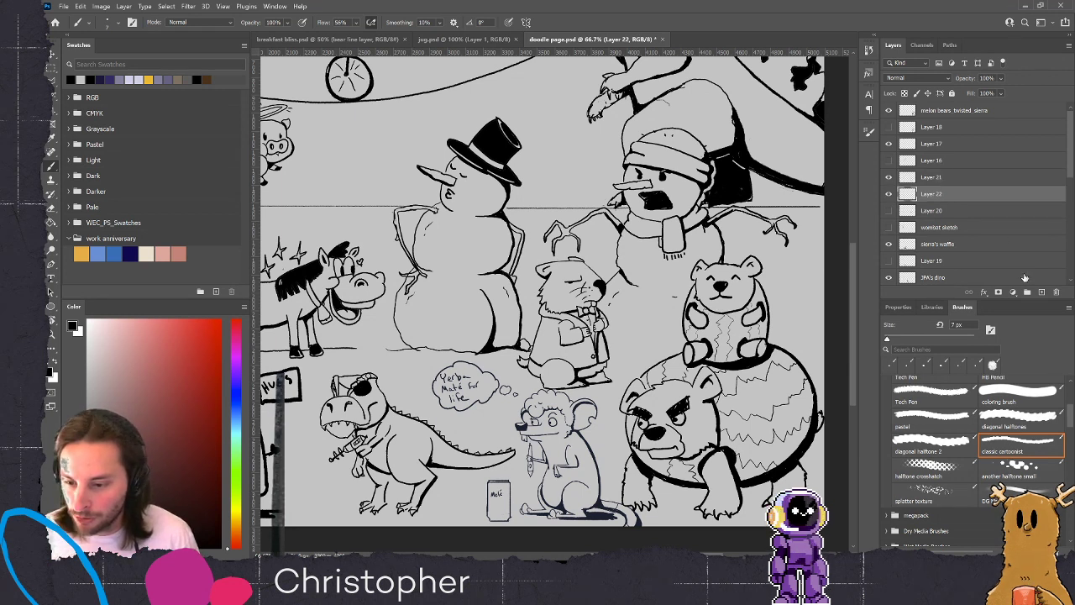
{"action": "left_click", "coordinate": [1027, 291]}
{"action": "double_click", "coordinate": [927, 192]}
{"action": "type", "text": "David's"}
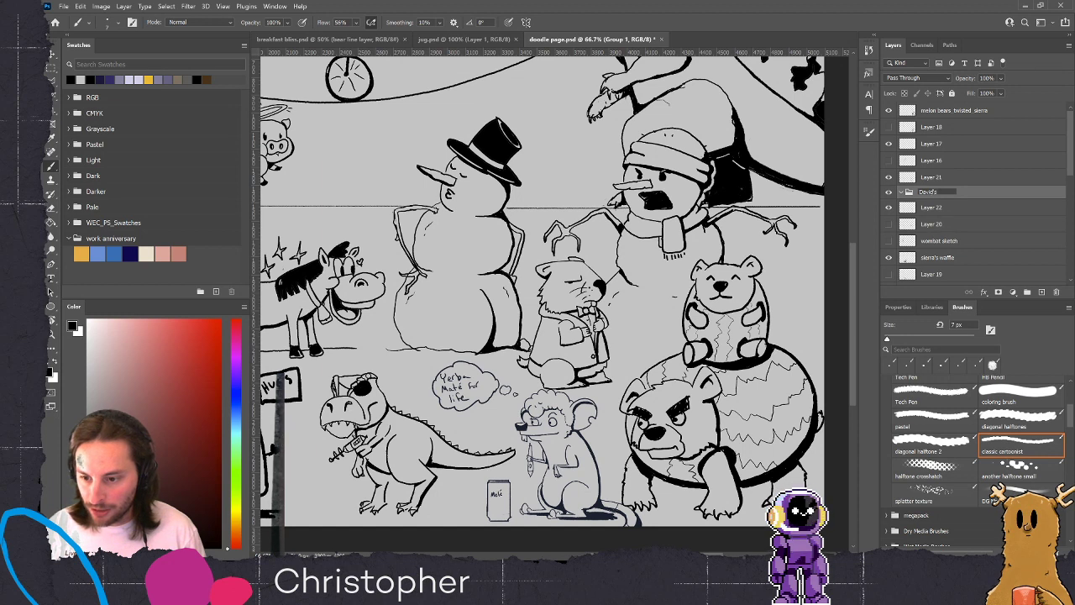
{"action": "type", "text": " Fancy Woman"}
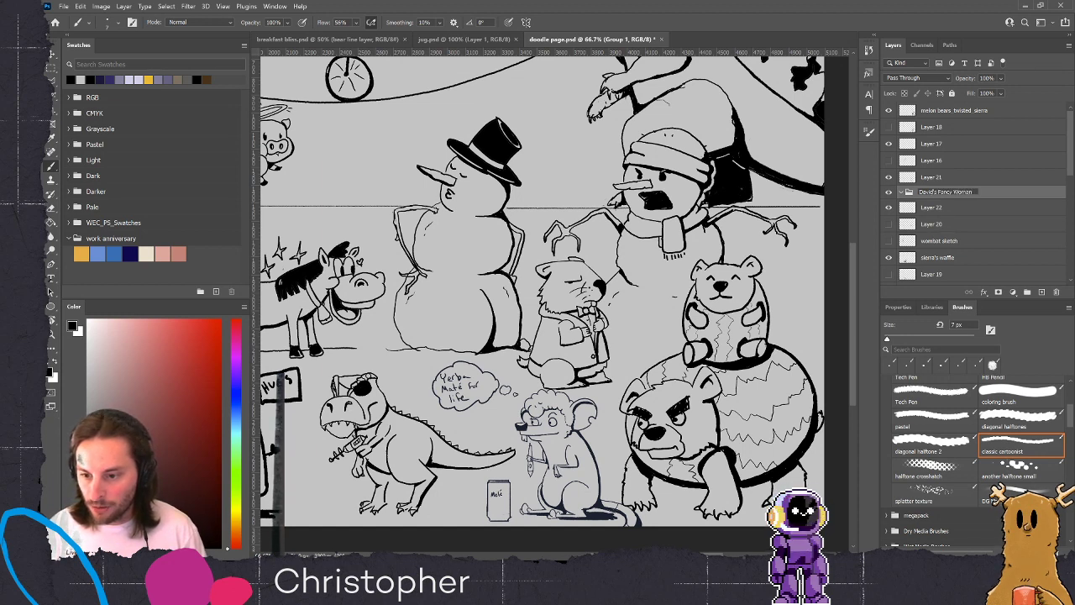
{"action": "type", "text": "bat"}
{"action": "key", "text": "Return"}
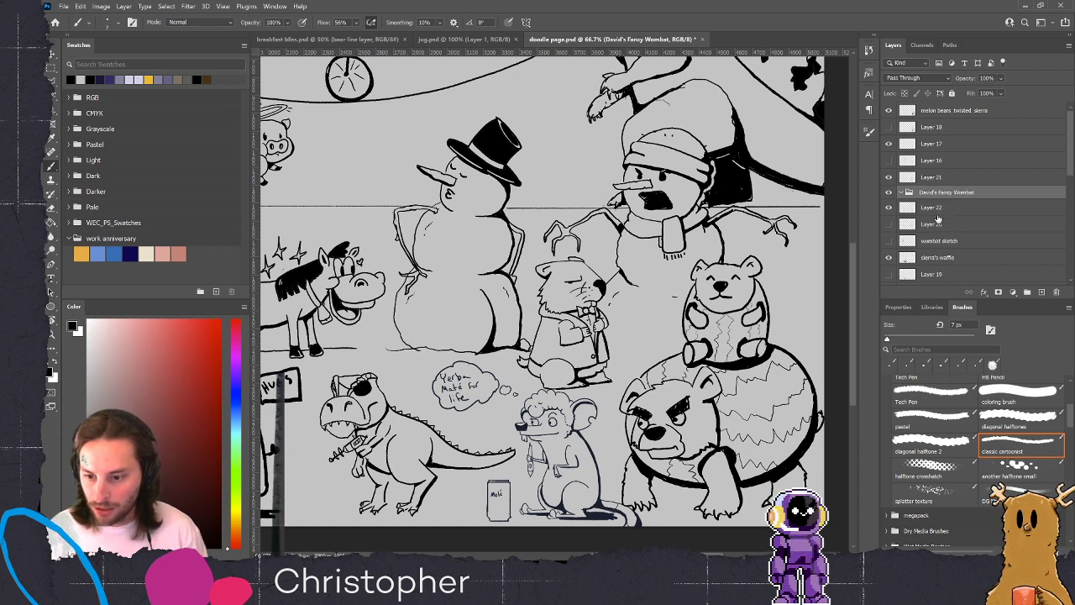
Move Layer 21 and Layer 22 into the Fancy Wombat group, check their visibility and collapse the group
{"action": "left_click", "coordinate": [890, 193]}
{"action": "left_click", "coordinate": [890, 192]}
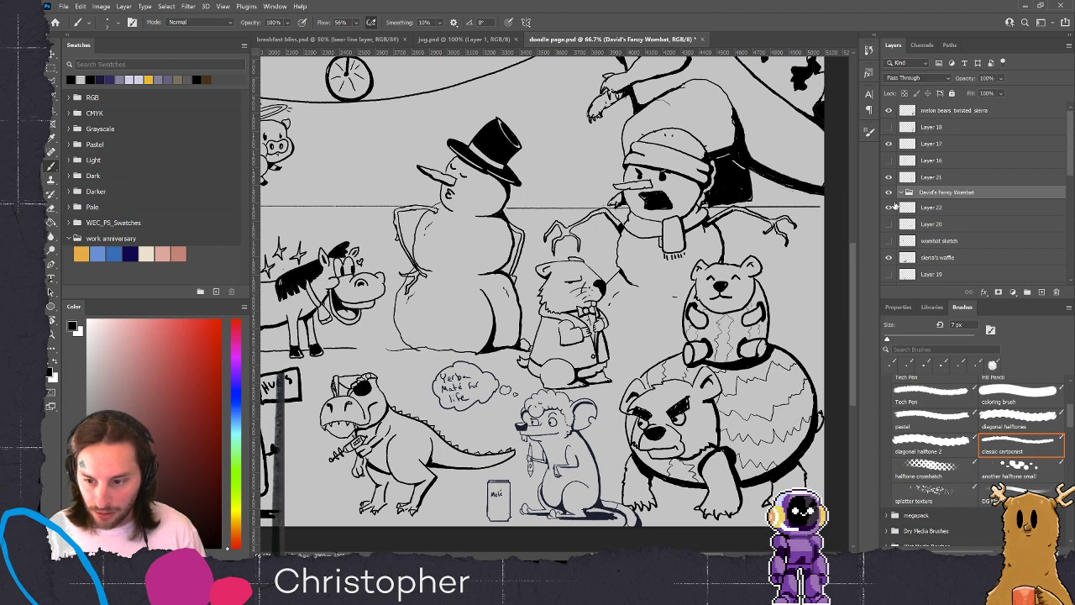
{"action": "left_click_drag", "start_coordinate": [942, 197], "coordinate": [939, 178]}
{"action": "left_click", "coordinate": [928, 192]}
{"action": "left_click", "coordinate": [928, 208], "text": "shift"}
{"action": "left_click", "coordinate": [887, 176]}
{"action": "left_click", "coordinate": [888, 176]}
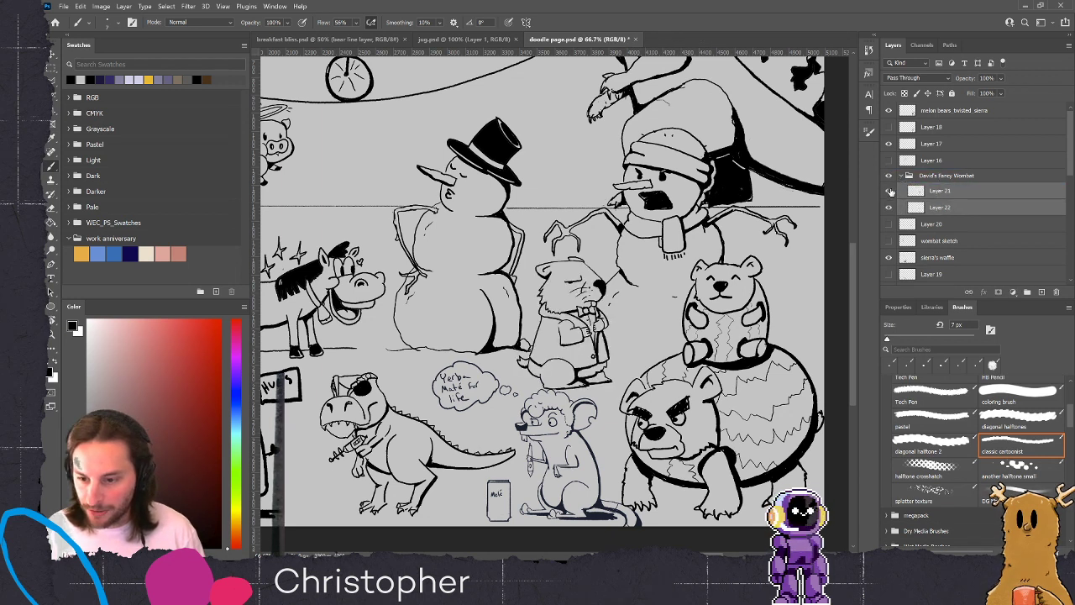
{"action": "left_click", "coordinate": [900, 176]}
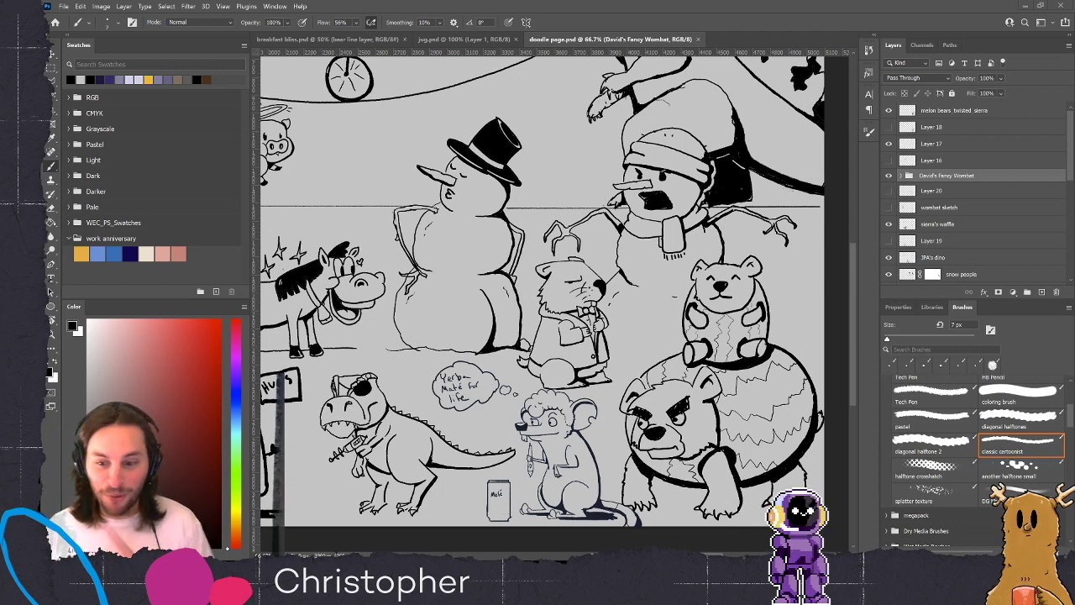
Switch to breakfast bliss.psd and view the whole poster at 33.3% zoom
{"action": "left_click", "coordinate": [328, 38]}
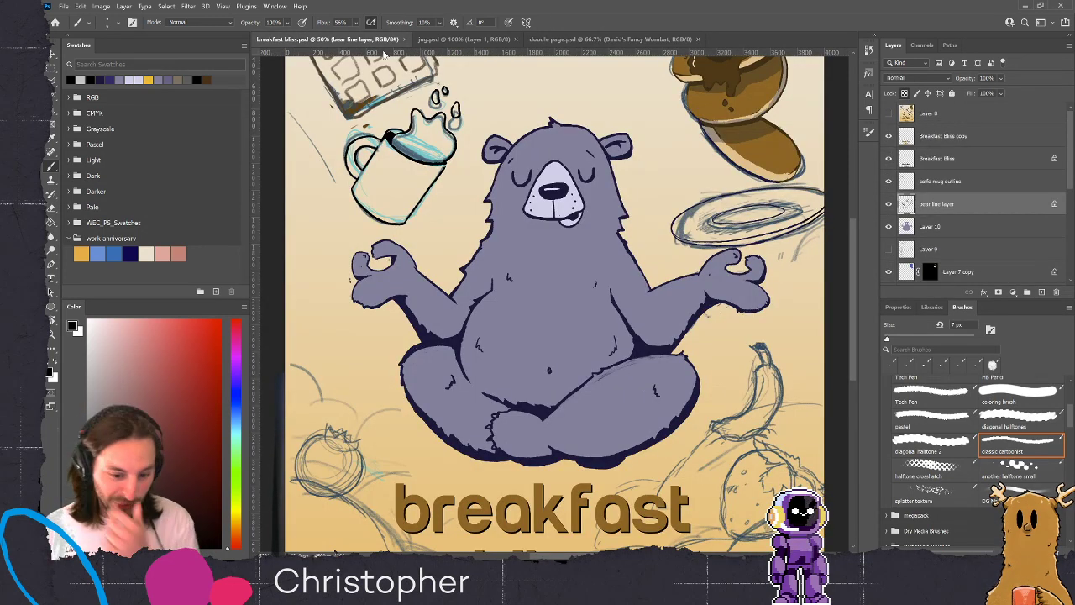
{"action": "key", "text": "ctrl+minus"}
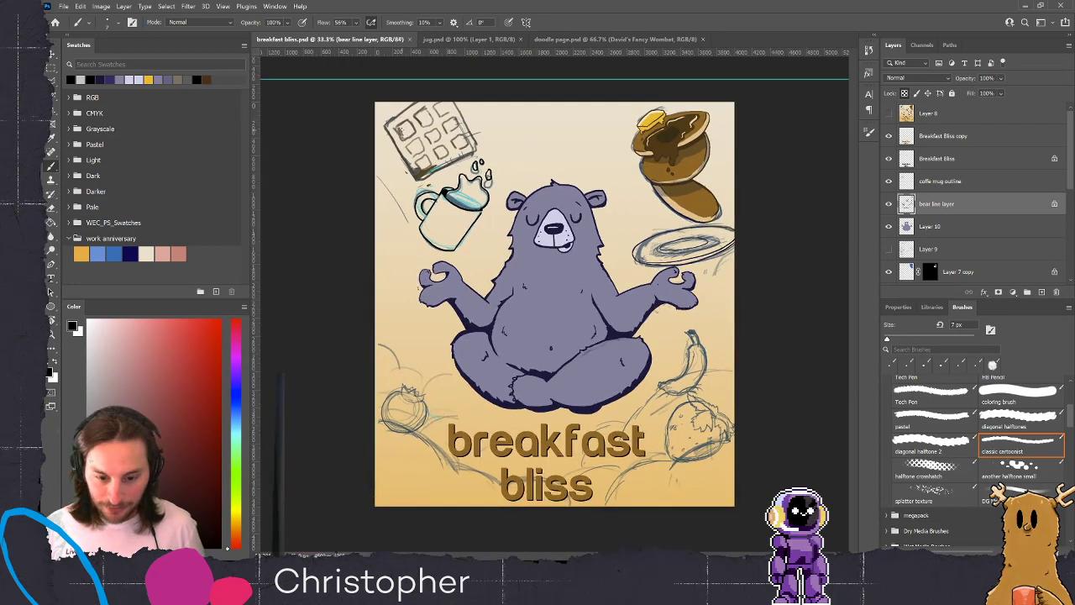
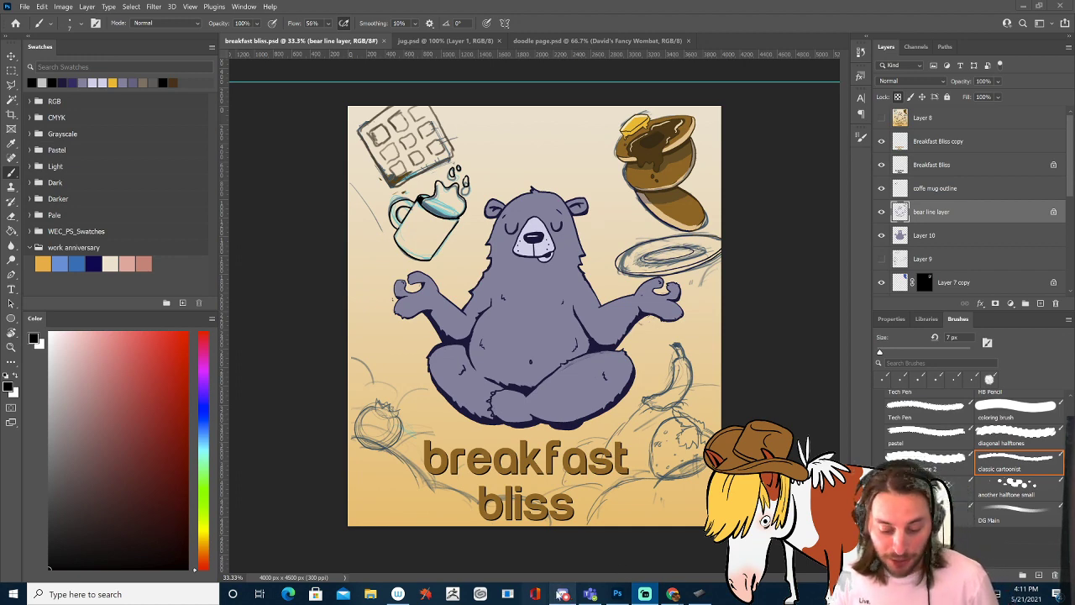
Switch to Discord and view the Secret Recipe for Yee-Haw Sauce image in the Wacom server's art-work channel
{"action": "left_click", "coordinate": [563, 594]}
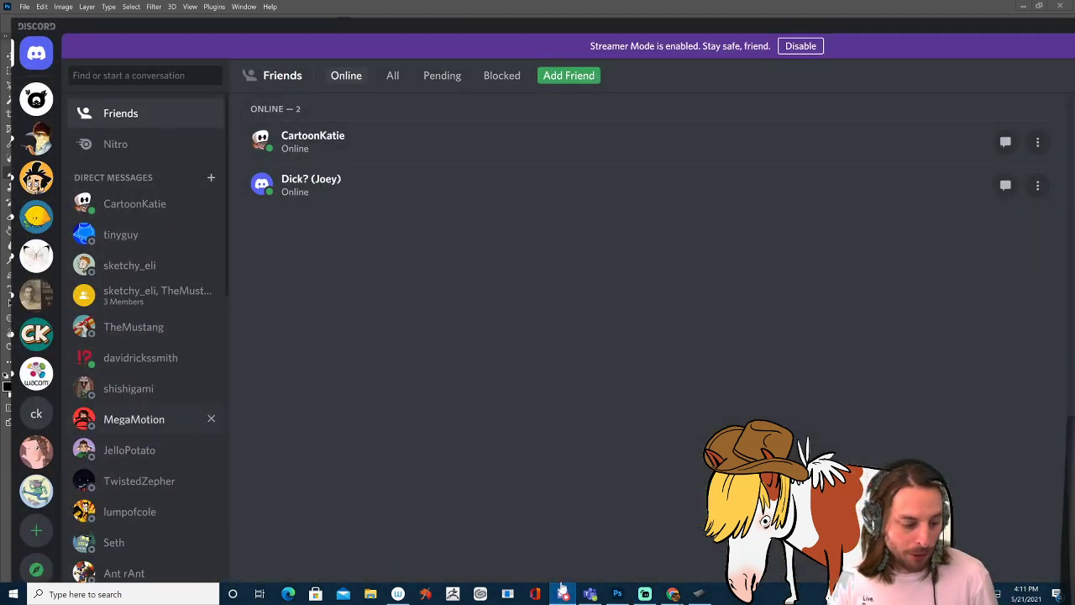
{"action": "left_click", "coordinate": [36, 373]}
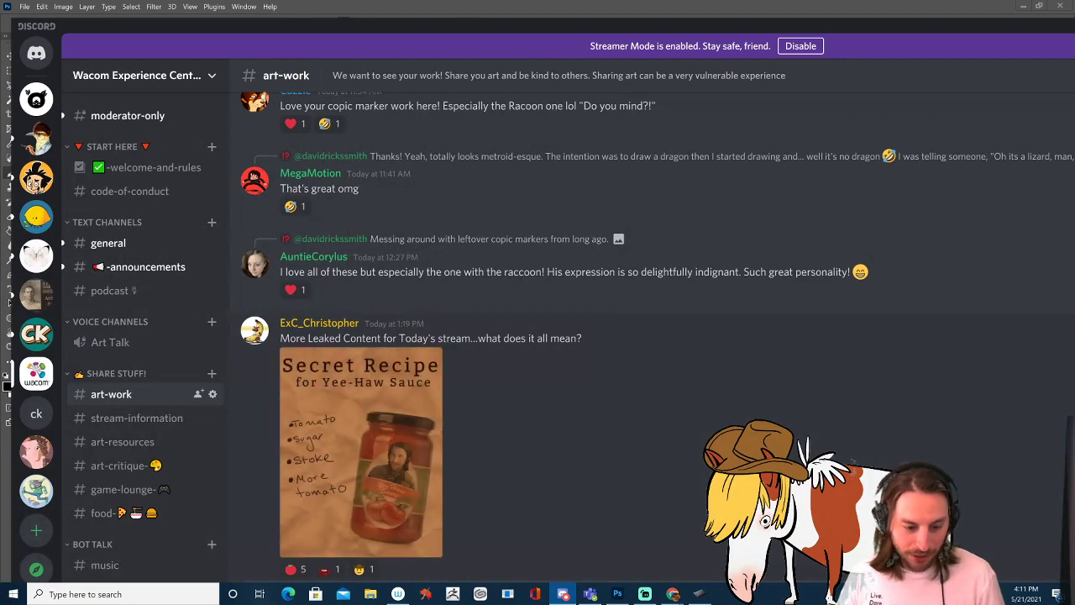
{"action": "scroll", "coordinate": [651, 334], "scroll_direction": "up", "scroll_amount": 1}
{"action": "scroll", "coordinate": [651, 334], "scroll_direction": "down", "scroll_amount": 1}
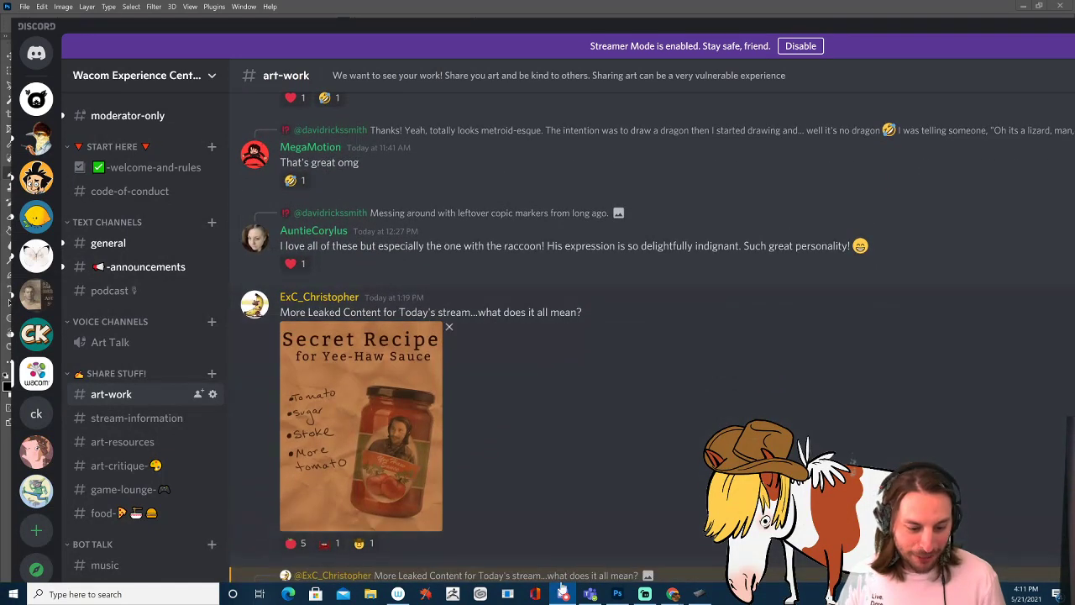
{"action": "left_click", "coordinate": [362, 386]}
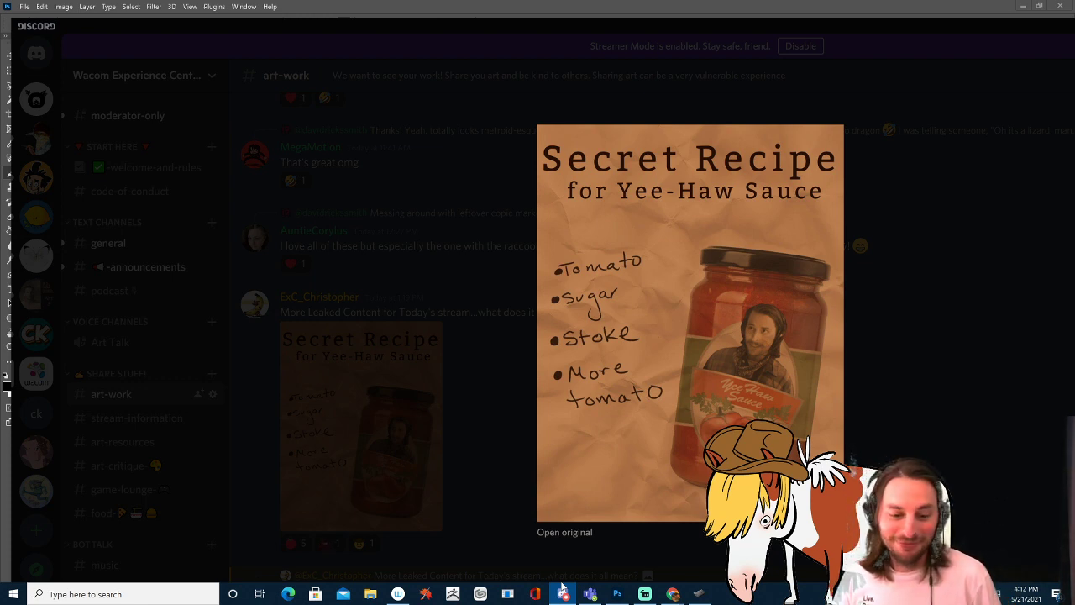
{"action": "key", "text": "Escape"}
Maximize the Discord window and examine the enlarged drawing of the blue tentacled monster and the raccoon with a donut
{"action": "left_click_drag", "start_coordinate": [1003, 26], "coordinate": [659, 32]}
{"action": "double_click", "coordinate": [772, 29]}
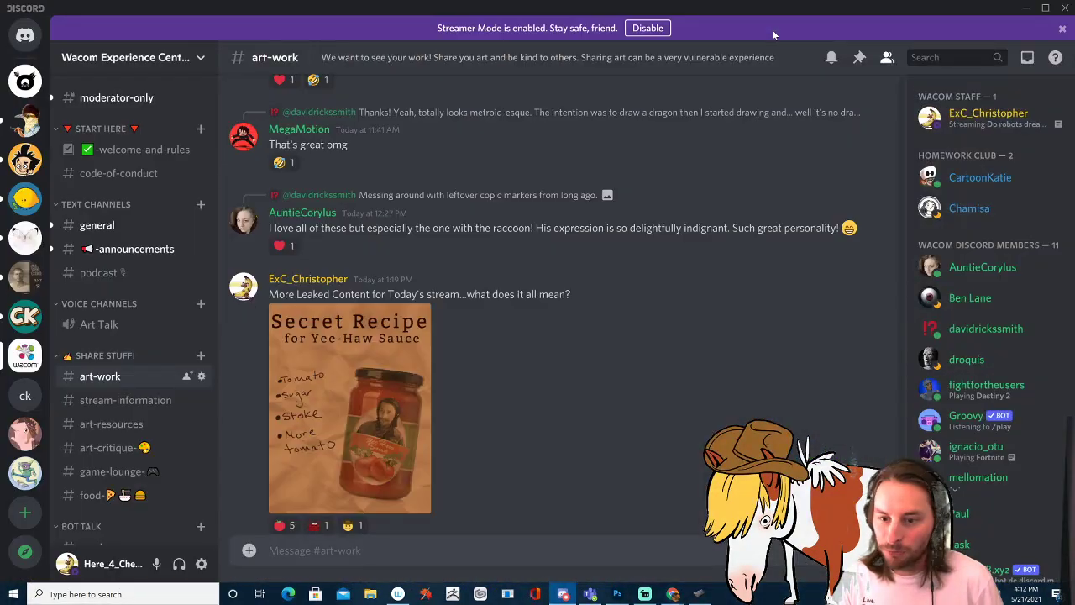
{"action": "scroll", "coordinate": [699, 395], "scroll_direction": "up", "scroll_amount": 2}
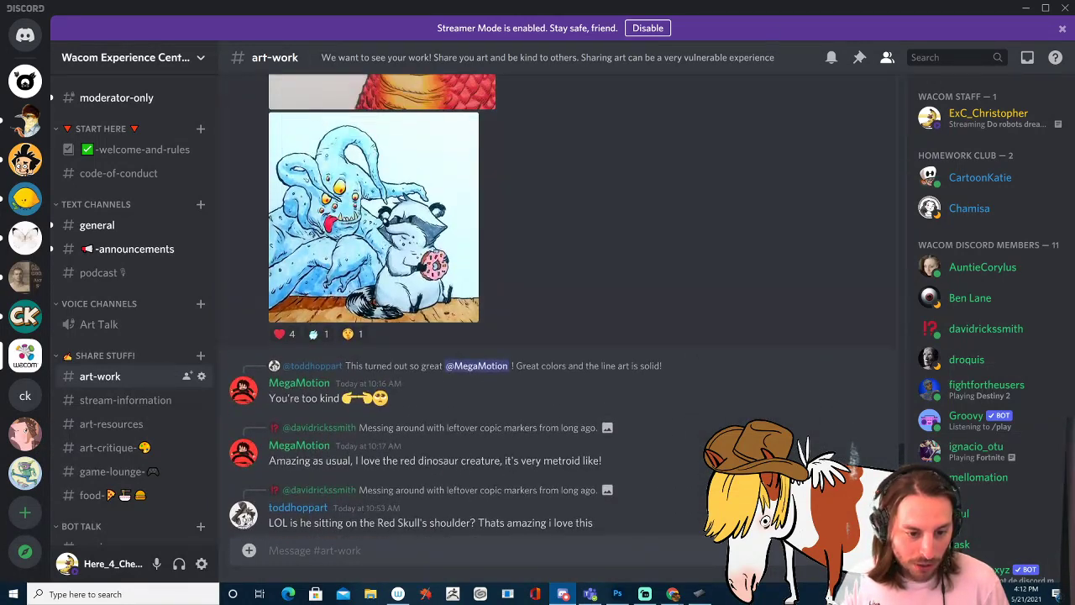
{"action": "left_click", "coordinate": [373, 378]}
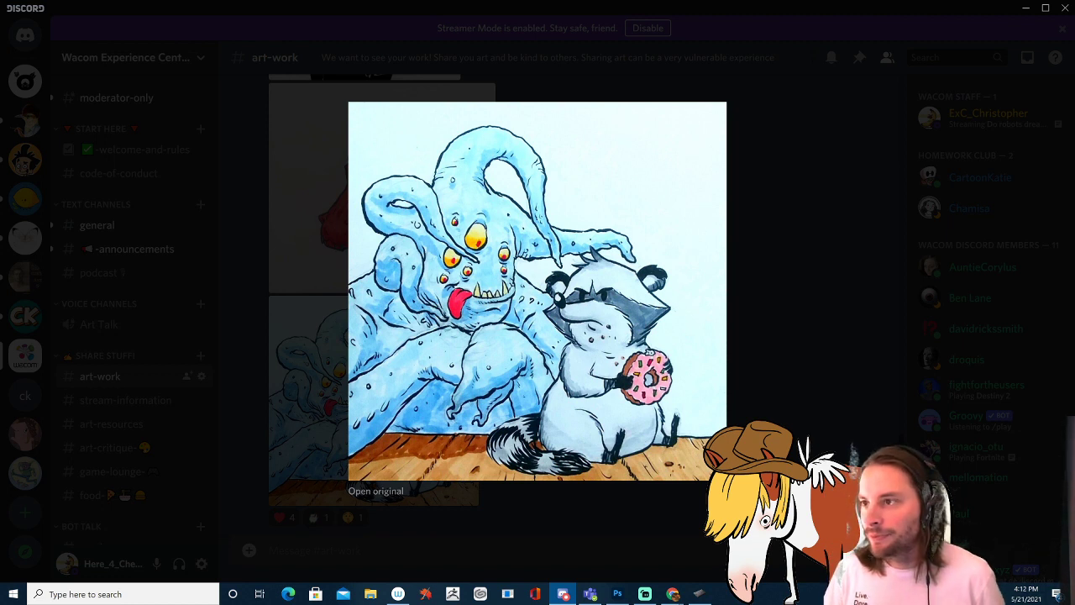
{"action": "key", "text": "alt+Tab"}
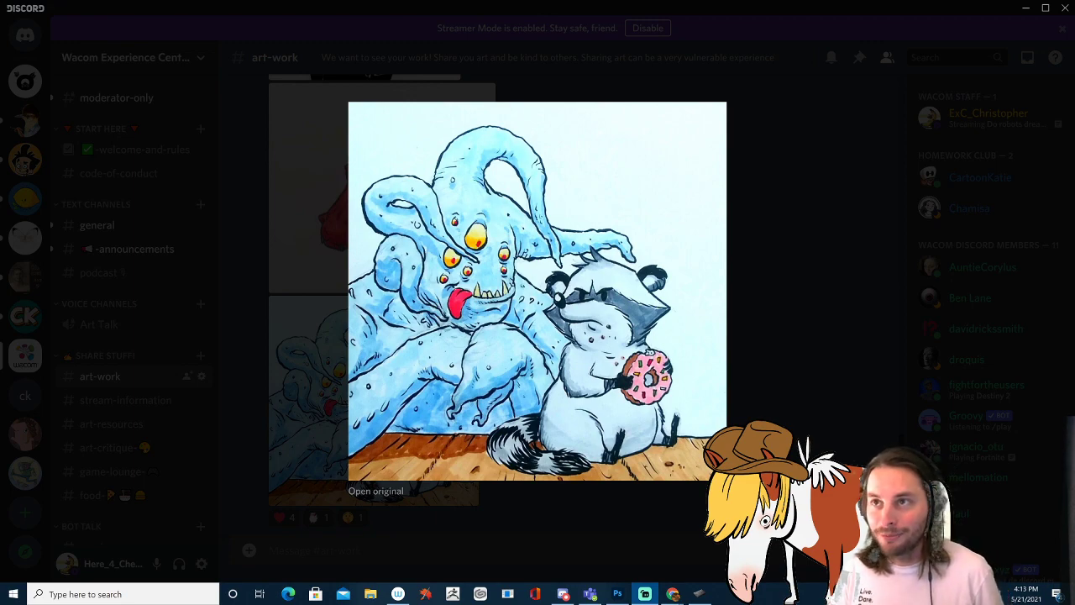
{"action": "left_click", "coordinate": [1072, 234]}
Examine the enlarged red dragon marker drawing posted above the raccoon picture
{"action": "scroll", "coordinate": [381, 304], "scroll_direction": "up", "scroll_amount": 1}
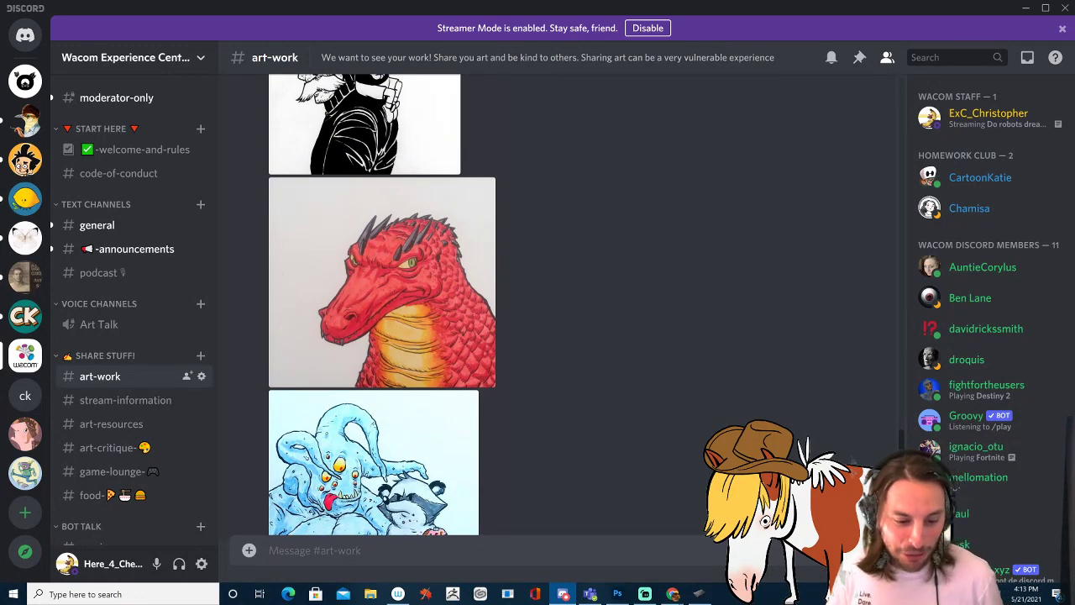
{"action": "scroll", "coordinate": [382, 305], "scroll_direction": "up", "scroll_amount": 1}
{"action": "left_click", "coordinate": [381, 357]}
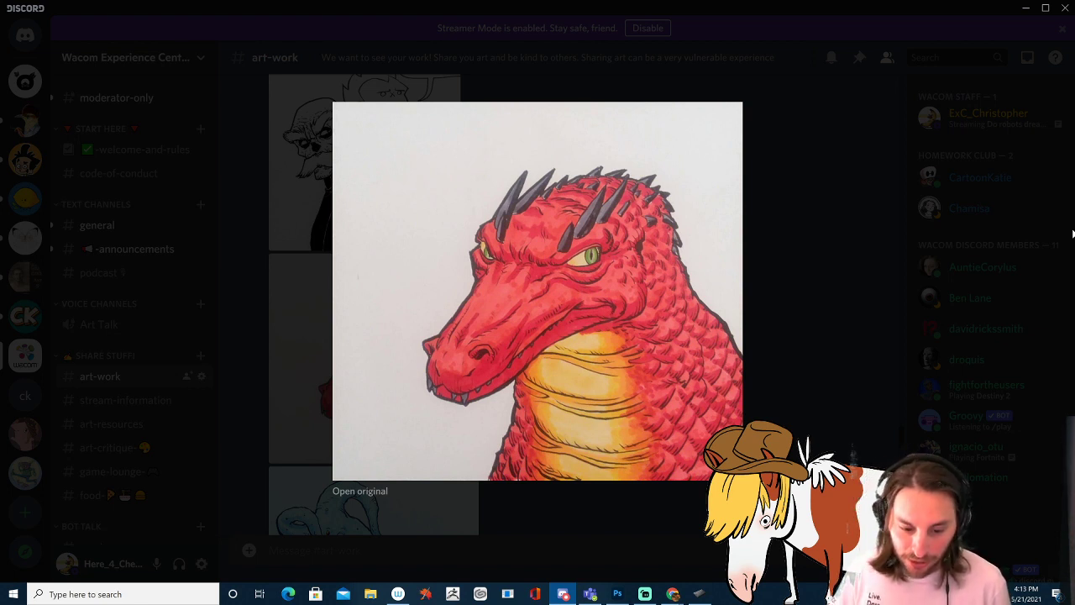
{"action": "left_click", "coordinate": [1072, 234]}
Examine the enlarged black-and-white comic of the boy sitting on the skull-faced man's back
{"action": "scroll", "coordinate": [562, 304], "scroll_direction": "up", "scroll_amount": 2}
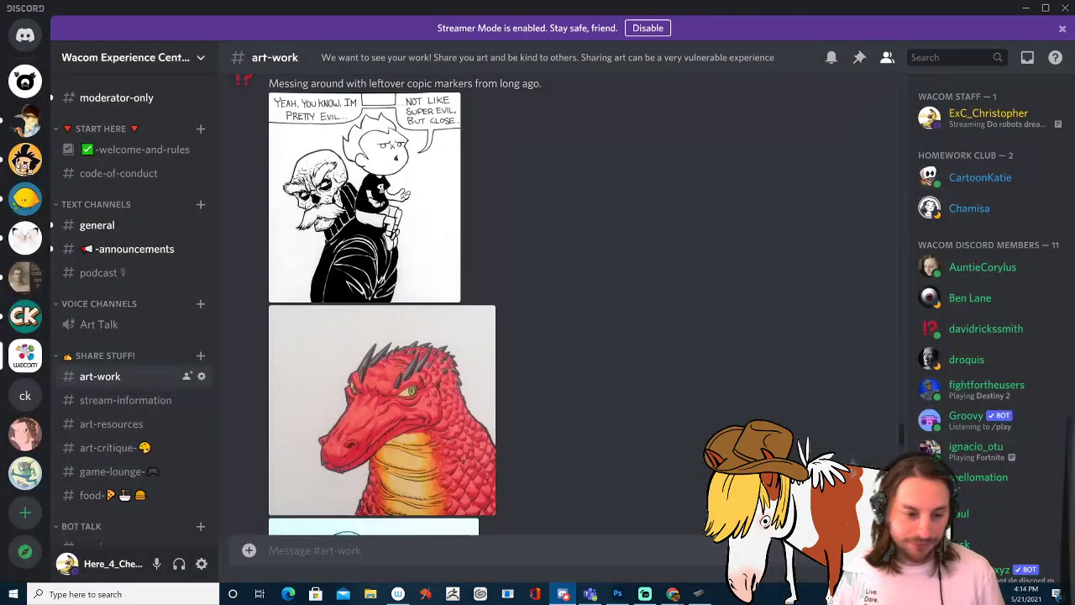
{"action": "left_click", "coordinate": [364, 304]}
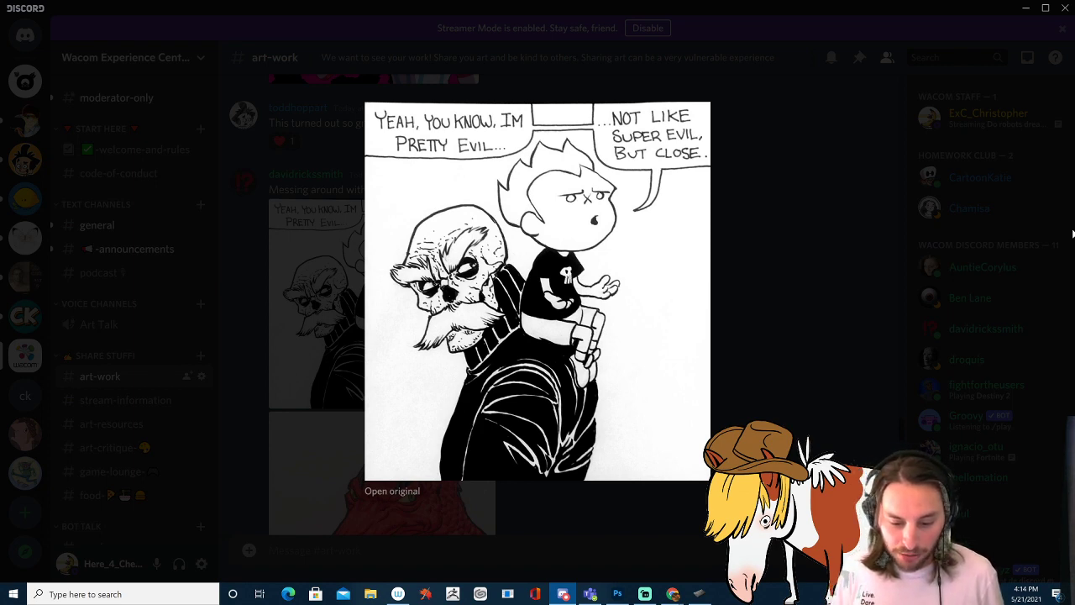
{"action": "left_click", "coordinate": [1073, 234]}
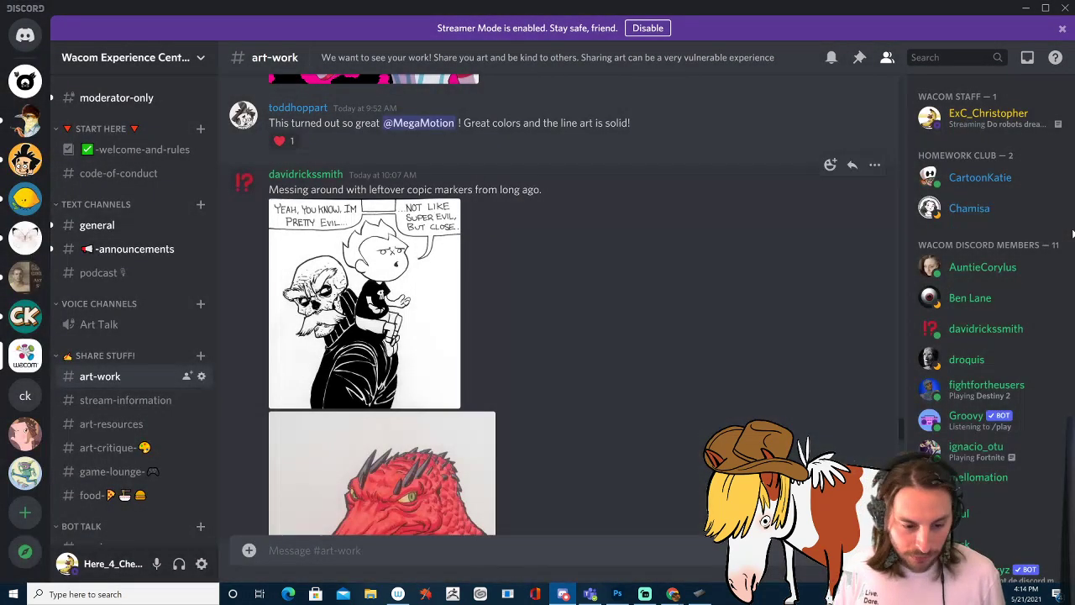
{"action": "scroll", "coordinate": [558, 306], "scroll_direction": "up", "scroll_amount": 1}
{"action": "left_click", "coordinate": [454, 294]}
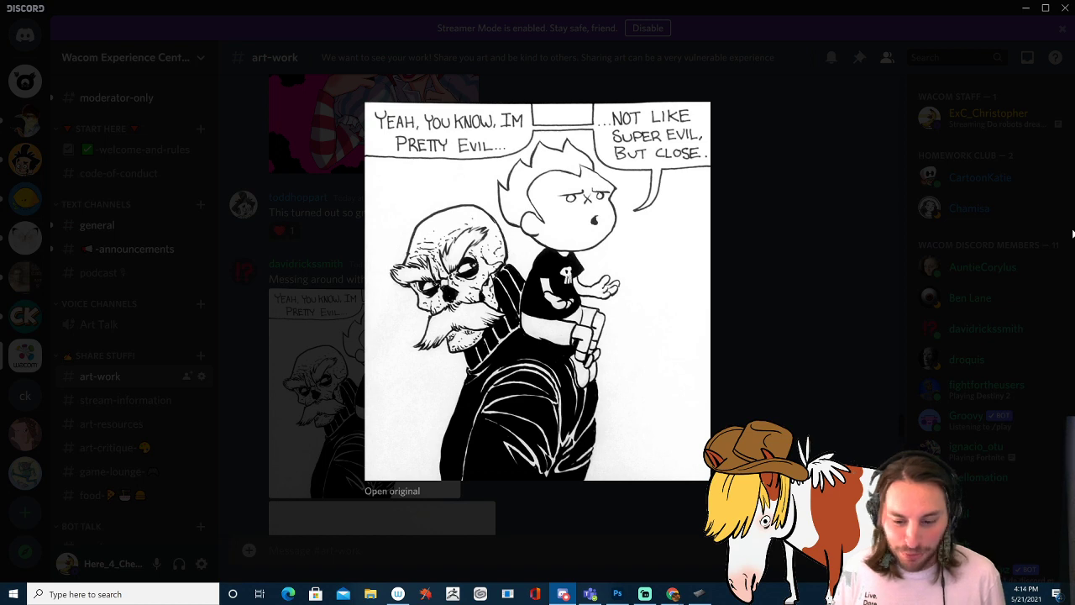
{"action": "key", "text": "Escape"}
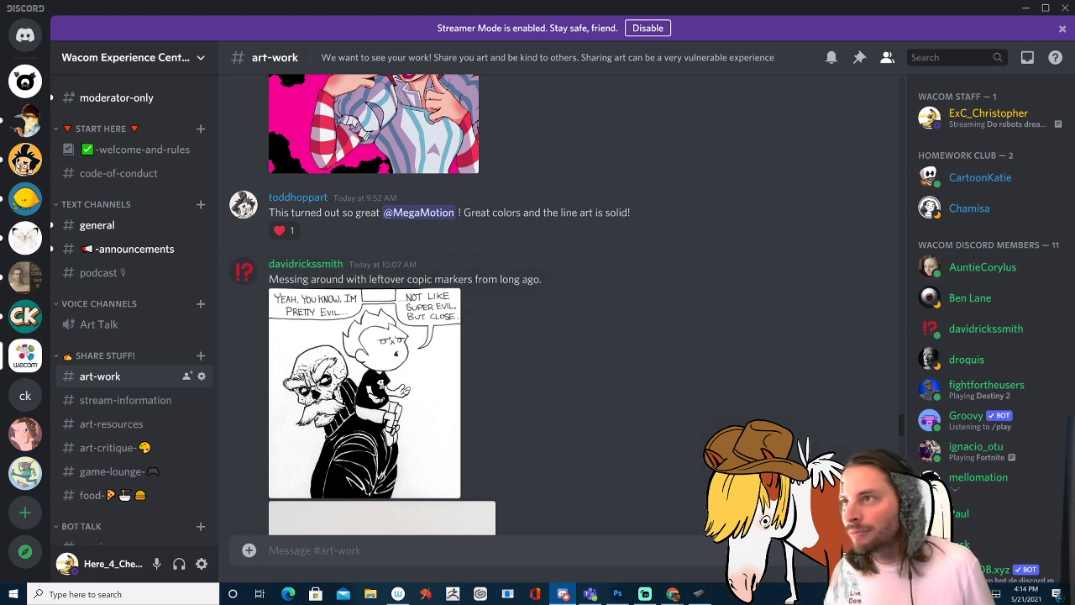
Compare the 2018 and 2021 red-haired girl drawings in the art-work channel and examine the 2021 version enlarged
{"action": "key", "text": "alt+Tab"}
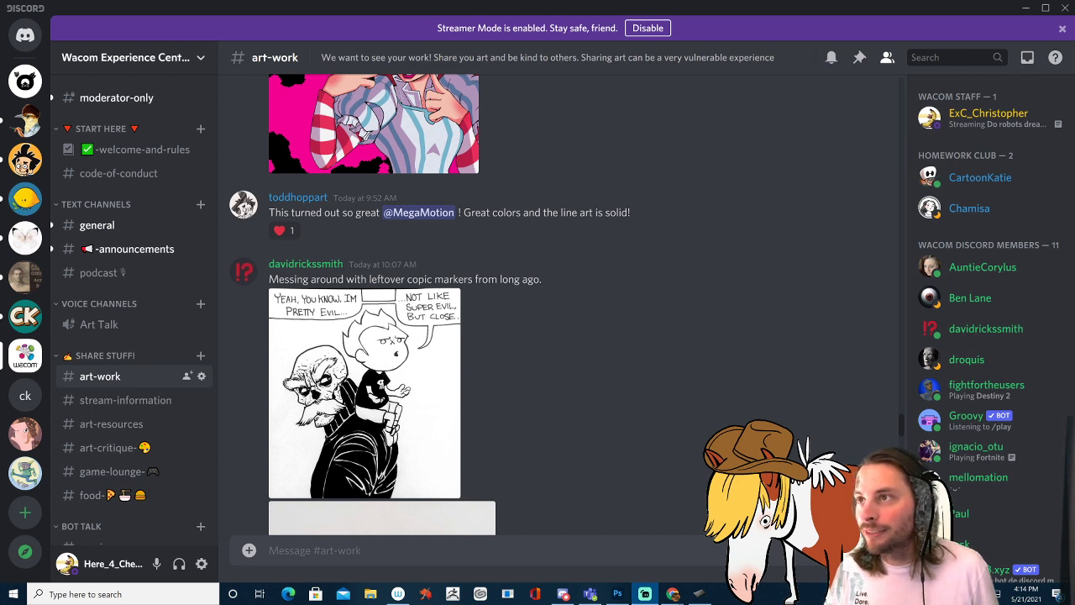
{"action": "key", "text": "alt+Tab"}
{"action": "scroll", "coordinate": [544, 304], "scroll_direction": "up", "scroll_amount": 4}
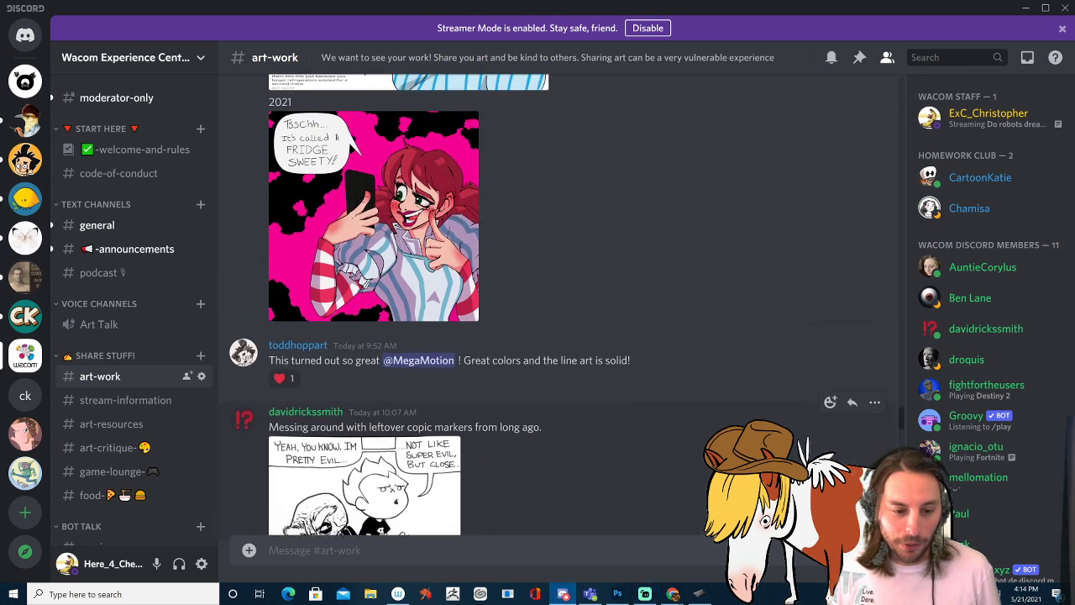
{"action": "scroll", "coordinate": [544, 304], "scroll_direction": "up", "scroll_amount": 4}
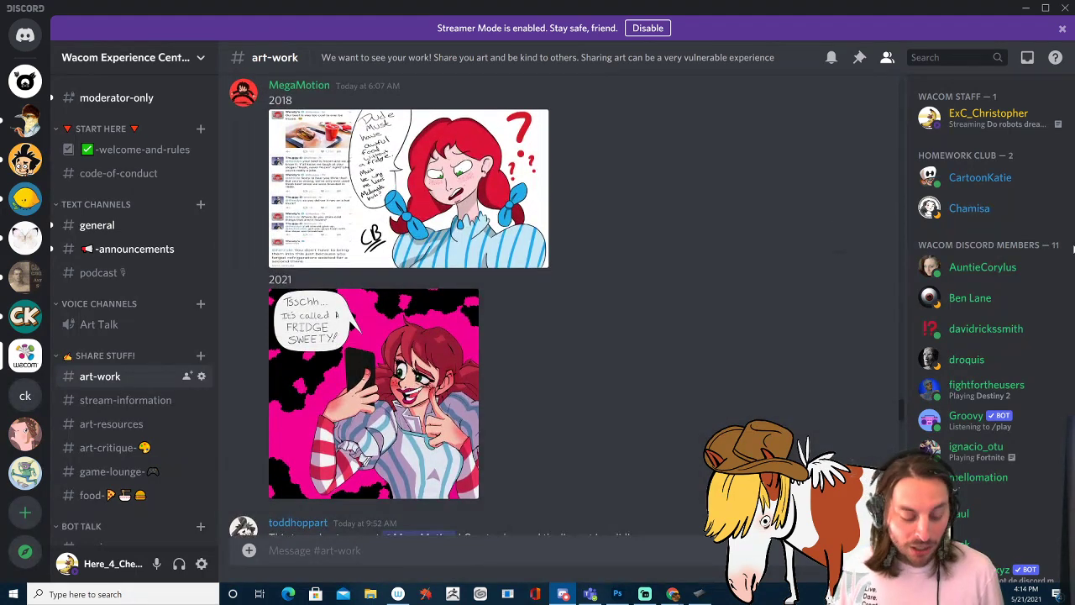
{"action": "scroll", "coordinate": [544, 305], "scroll_direction": "up", "scroll_amount": 1}
{"action": "scroll", "coordinate": [544, 305], "scroll_direction": "down", "scroll_amount": 1}
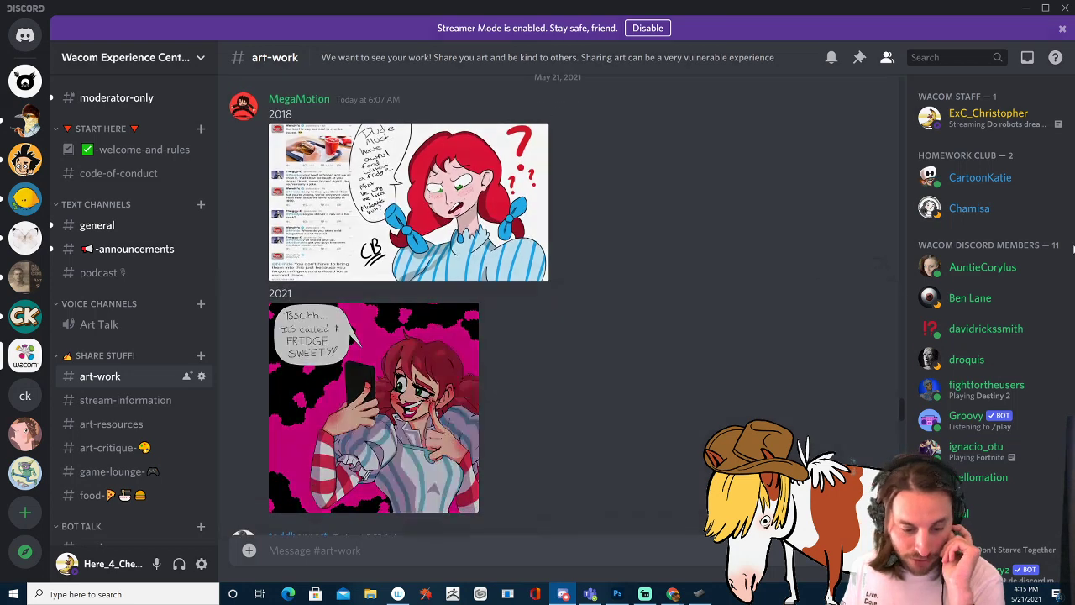
{"action": "left_click", "coordinate": [374, 399]}
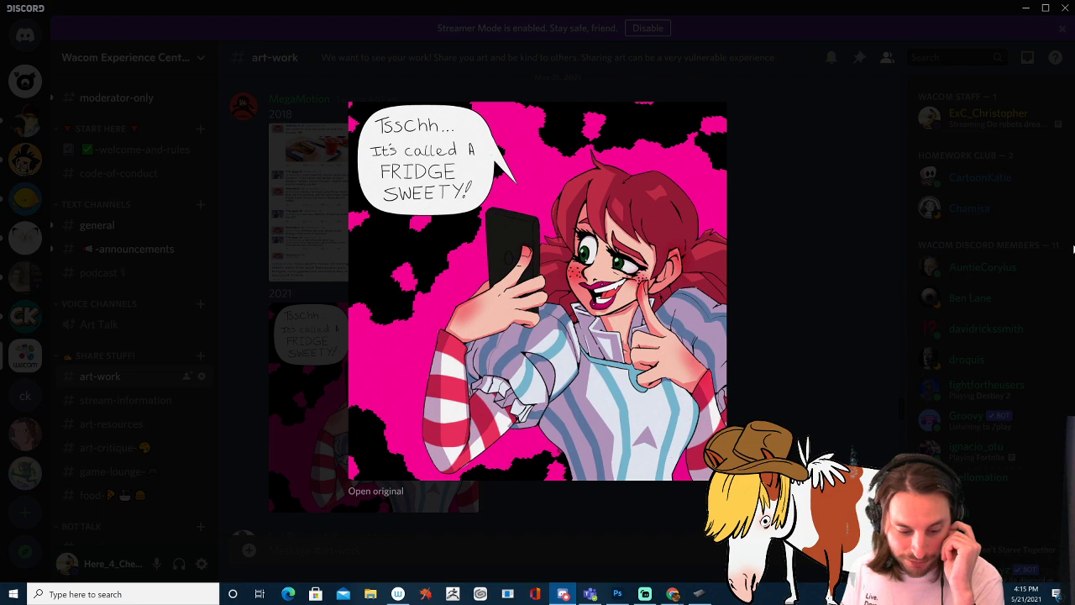
{"action": "key", "text": "Escape"}
Find the Curious Bhudda post further up the channel and play Untitled_Artwork.mp4 in full screen
{"action": "scroll", "coordinate": [558, 305], "scroll_direction": "up", "scroll_amount": 3}
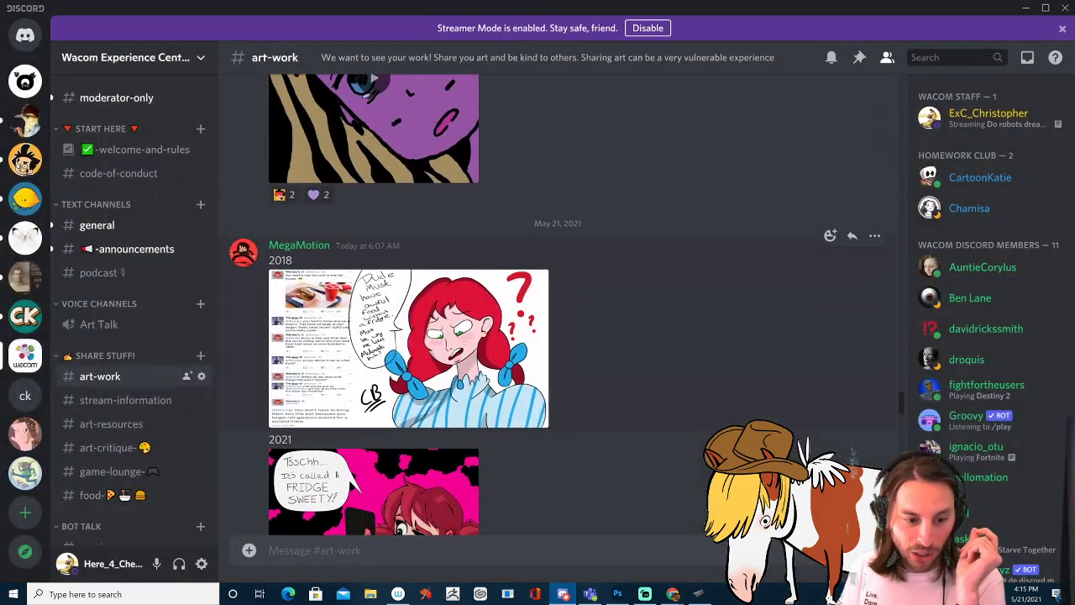
{"action": "scroll", "coordinate": [558, 305], "scroll_direction": "up", "scroll_amount": 2}
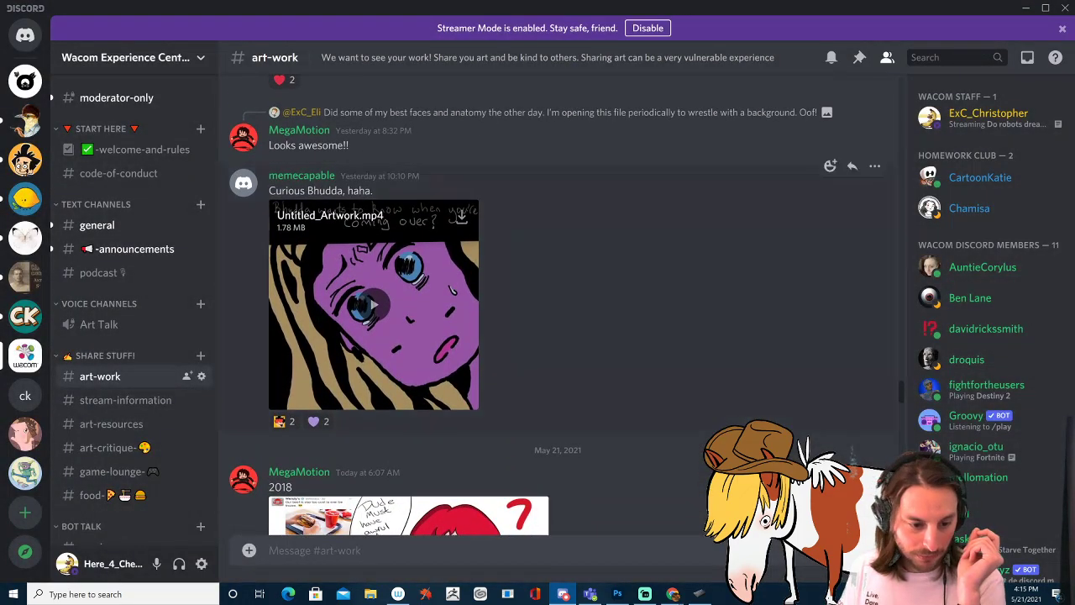
{"action": "scroll", "coordinate": [558, 305], "scroll_direction": "up", "scroll_amount": 1}
{"action": "scroll", "coordinate": [374, 353], "scroll_direction": "up", "scroll_amount": 1}
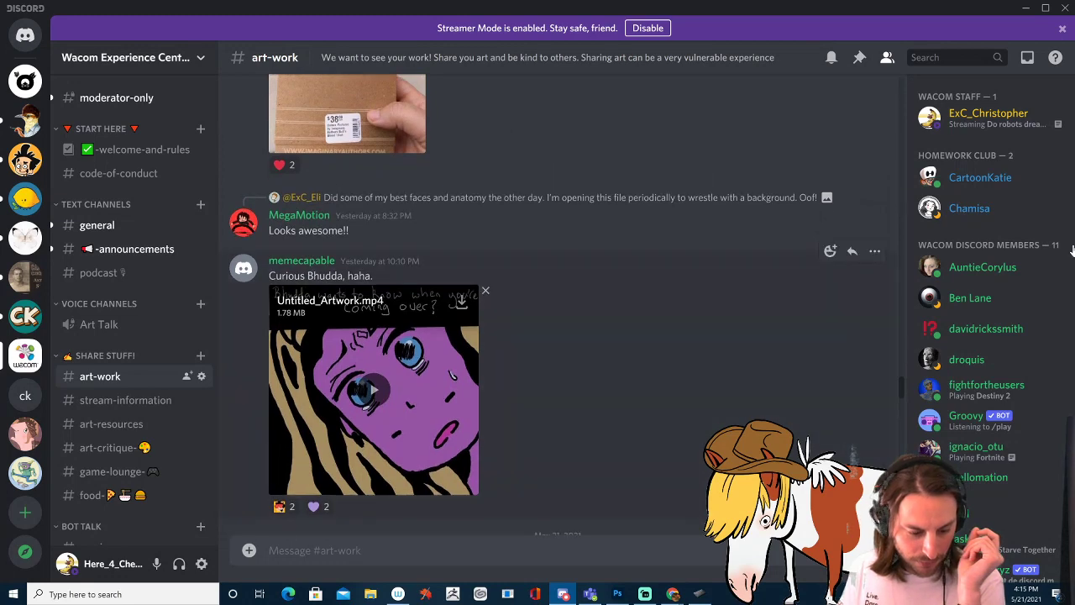
{"action": "left_click", "coordinate": [376, 390]}
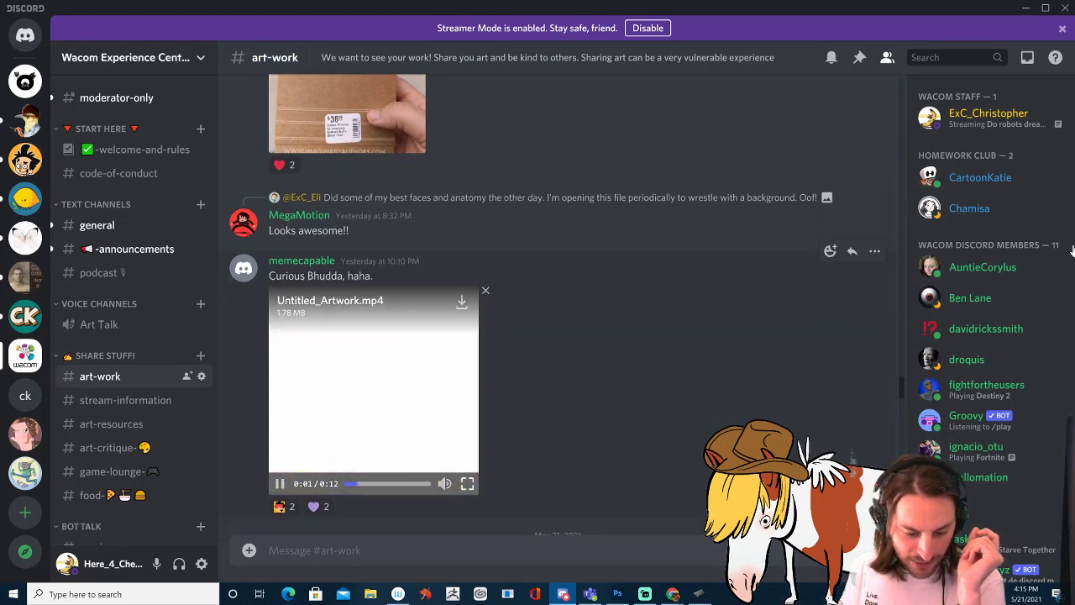
{"action": "left_click", "coordinate": [467, 484]}
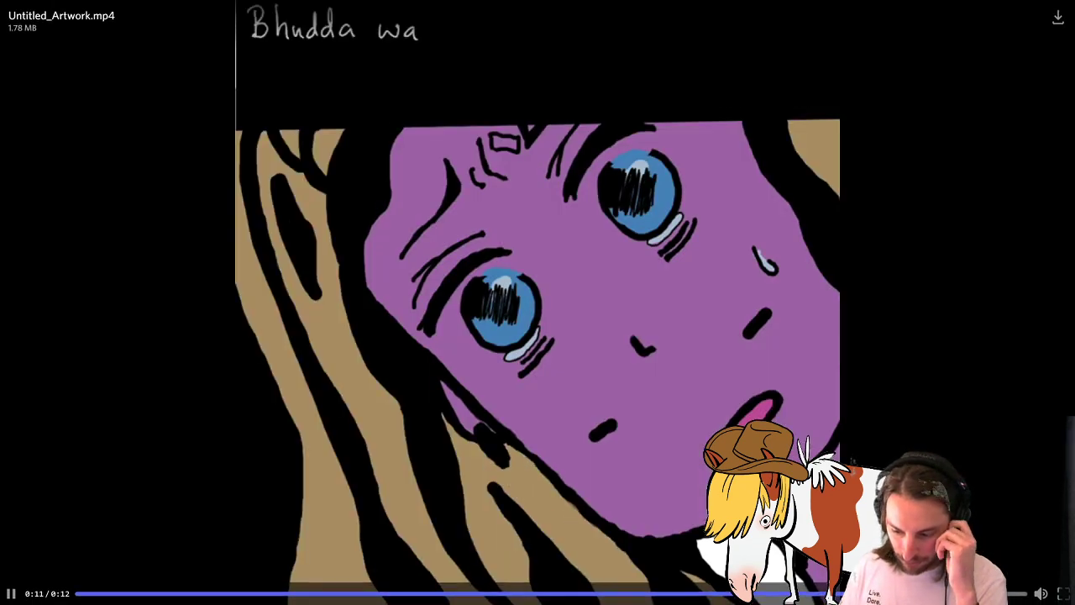
Exit the full-screen video and look over the Bull's Blood perfume packaging photos further up the art-work channel
{"action": "left_click", "coordinate": [1062, 593]}
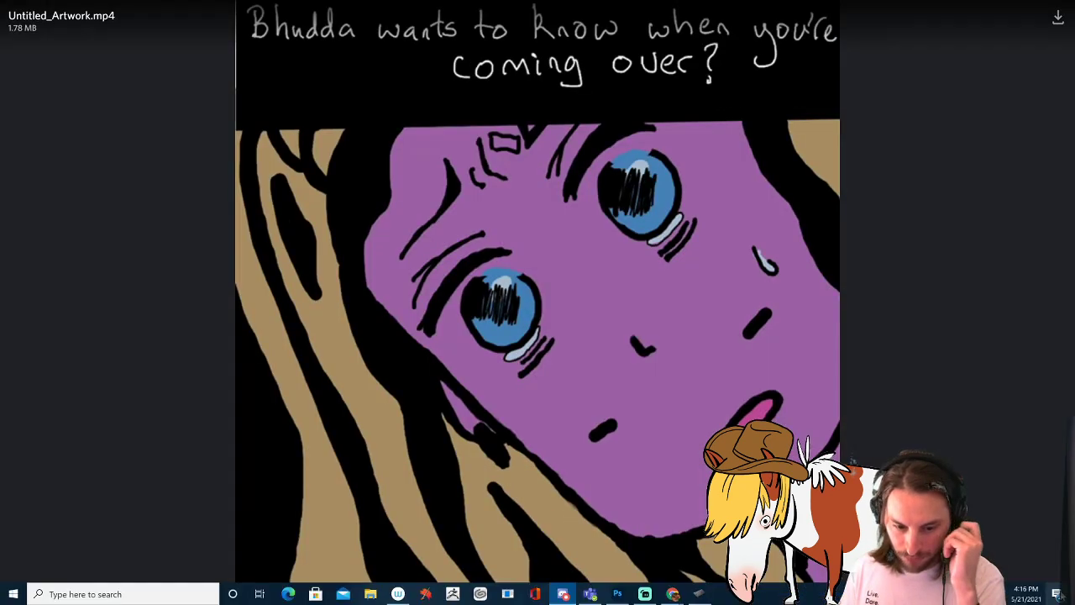
{"action": "scroll", "coordinate": [551, 302], "scroll_direction": "up", "scroll_amount": 5}
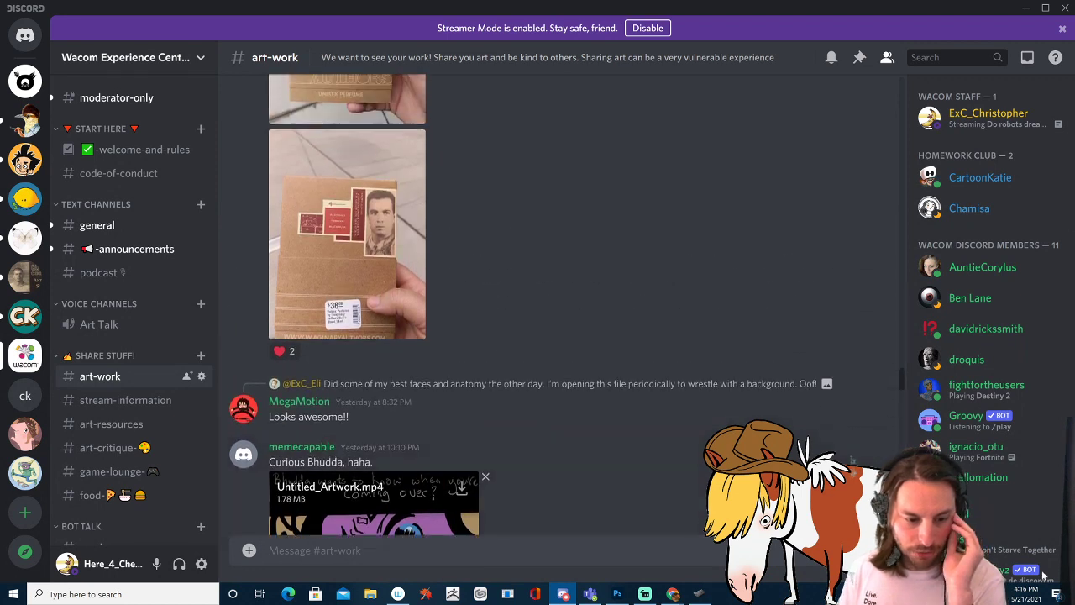
{"action": "scroll", "coordinate": [550, 302], "scroll_direction": "up", "scroll_amount": 3}
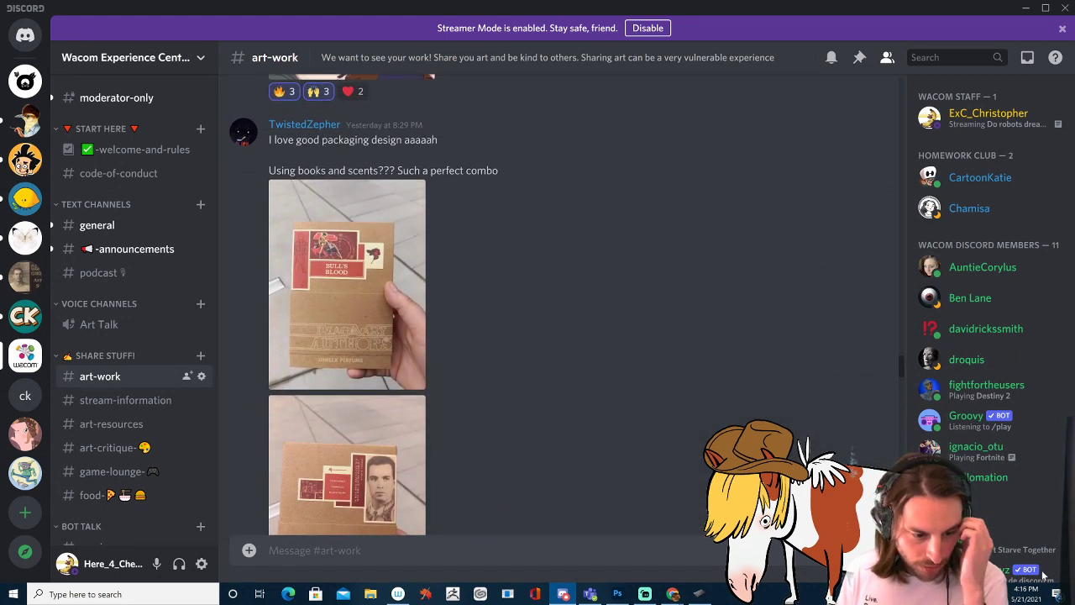
{"action": "scroll", "coordinate": [554, 306], "scroll_direction": "up", "scroll_amount": 1}
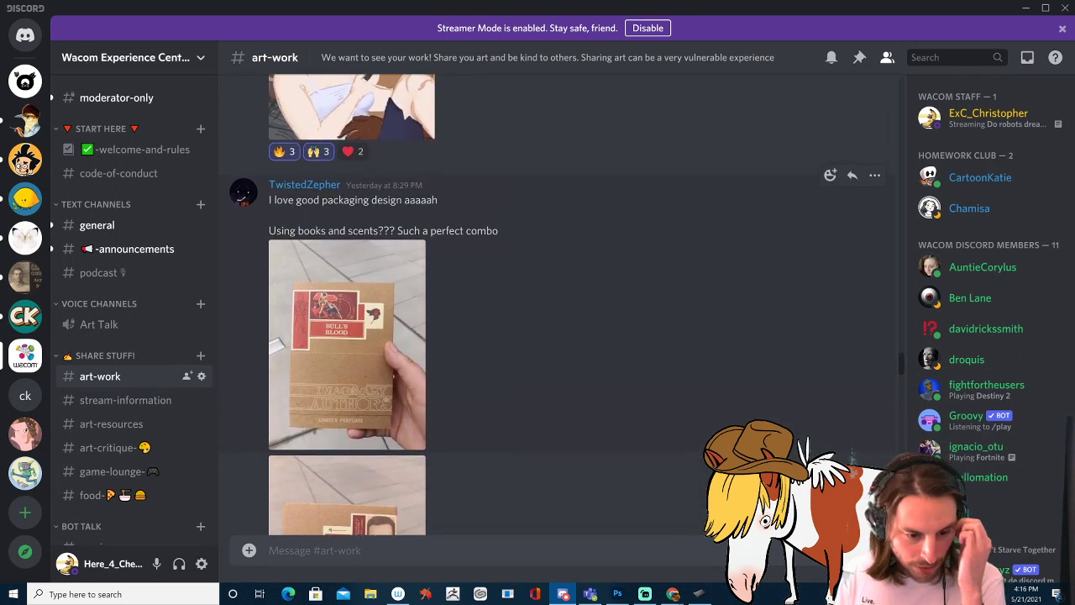
{"action": "scroll", "coordinate": [555, 305], "scroll_direction": "up", "scroll_amount": 2}
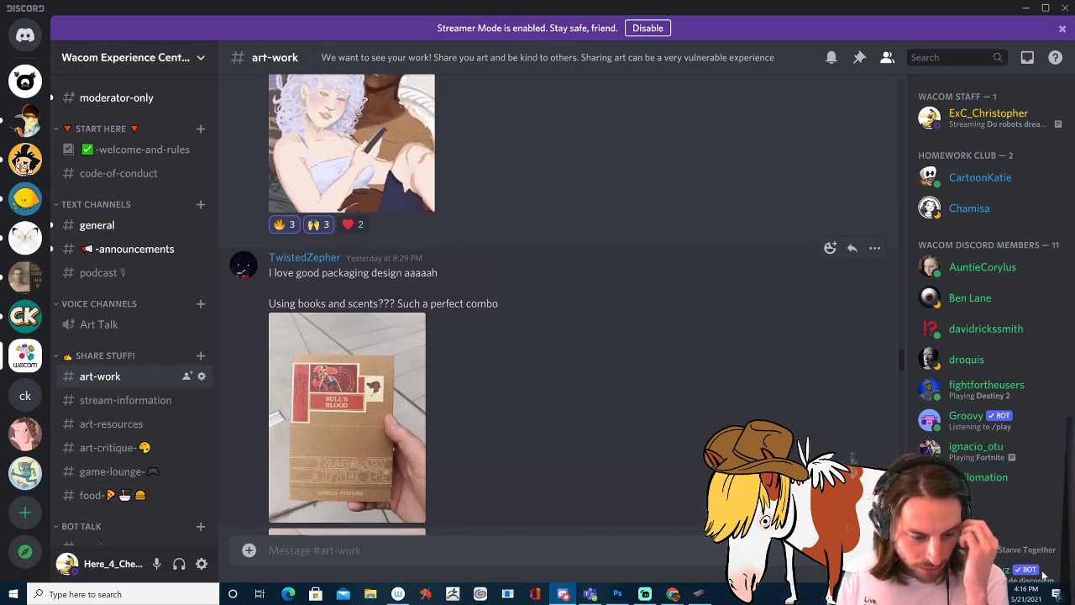
Examine the enlarged illustration of the lavender-haired woman and dark-haired man posted above the packaging photos, then close it
{"action": "scroll", "coordinate": [554, 306], "scroll_direction": "up", "scroll_amount": 1}
{"action": "scroll", "coordinate": [555, 305], "scroll_direction": "up", "scroll_amount": 1}
{"action": "scroll", "coordinate": [555, 303], "scroll_direction": "up", "scroll_amount": 3}
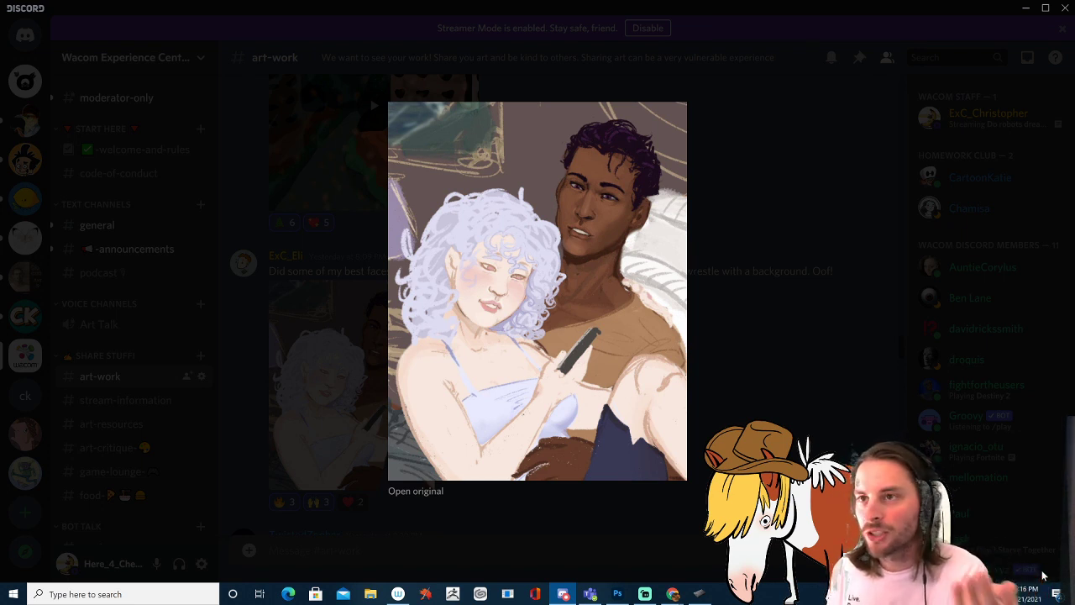
{"action": "left_click", "coordinate": [1043, 575]}
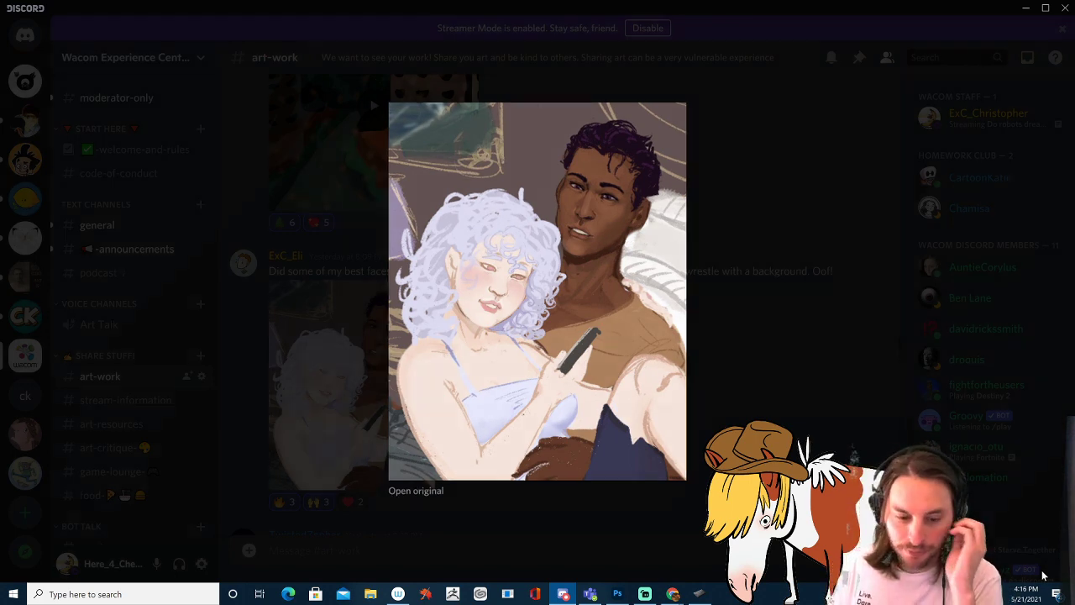
Find the arcadeSplashscreen_1.mp4 post from May 20, 2021, play it from the start in full screen, and return to the channel
{"action": "scroll", "coordinate": [562, 304], "scroll_direction": "up", "scroll_amount": 1}
{"action": "scroll", "coordinate": [530, 302], "scroll_direction": "up", "scroll_amount": 5}
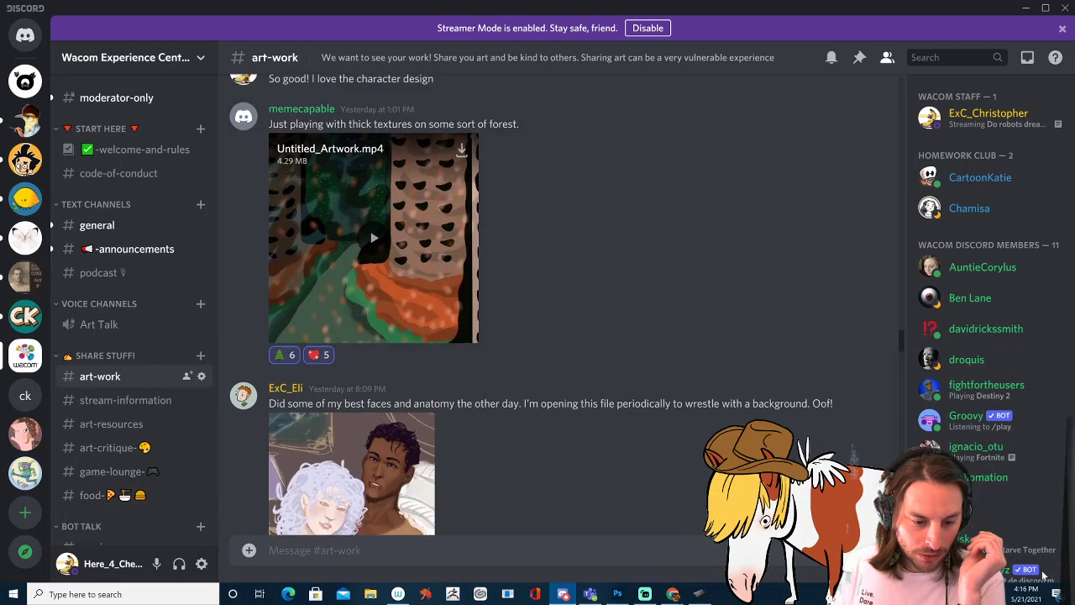
{"action": "scroll", "coordinate": [529, 302], "scroll_direction": "up", "scroll_amount": 5}
{"action": "scroll", "coordinate": [529, 302], "scroll_direction": "up", "scroll_amount": 1}
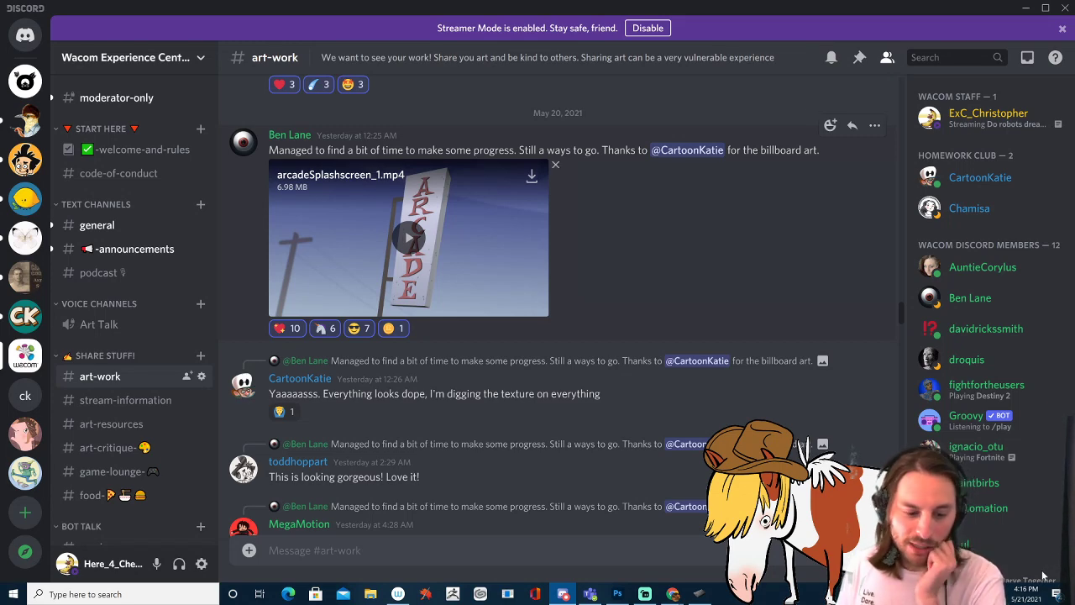
{"action": "left_click", "coordinate": [408, 237]}
{"action": "left_click", "coordinate": [535, 305]}
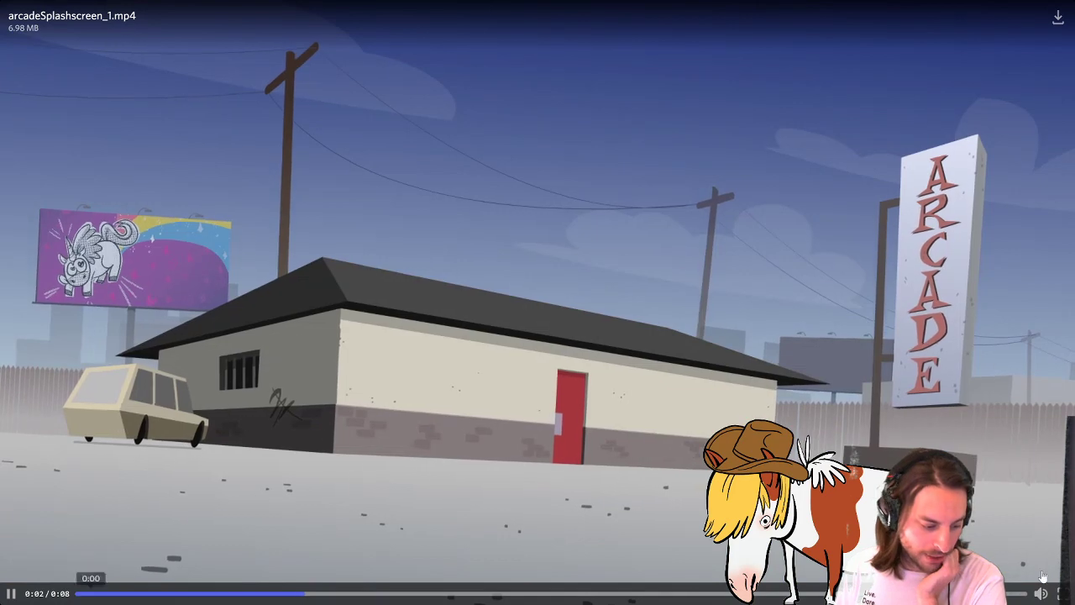
{"action": "left_click", "coordinate": [87, 593]}
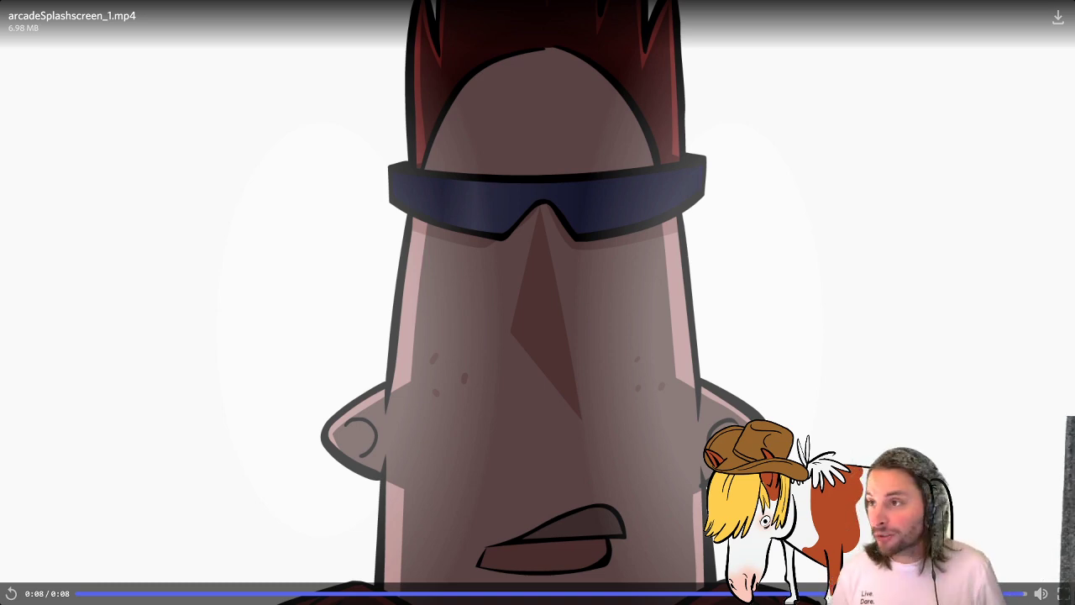
{"action": "key", "text": "space"}
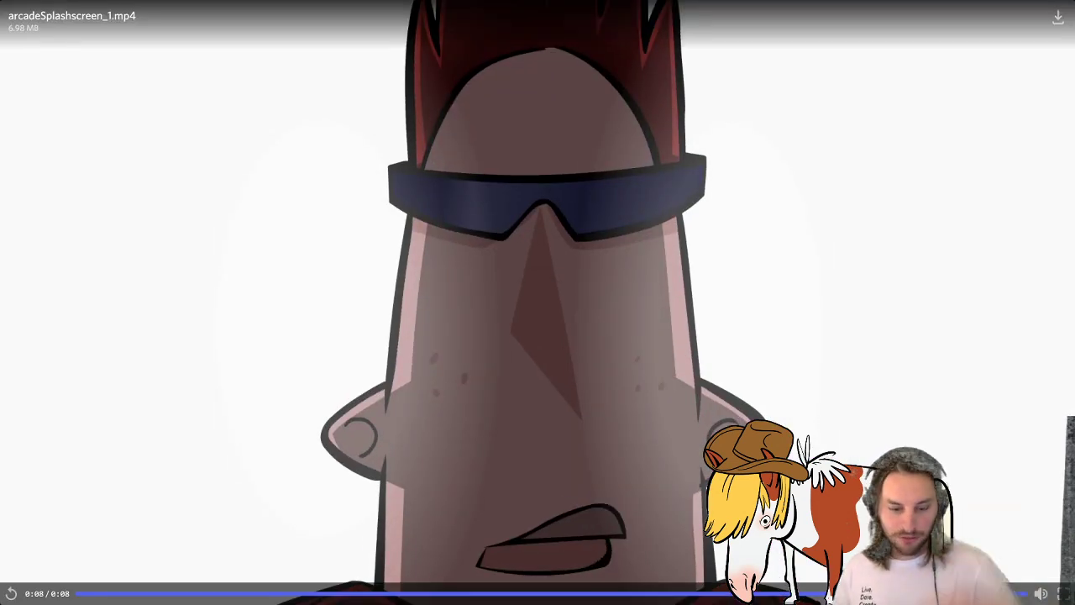
{"action": "key", "text": "Escape"}
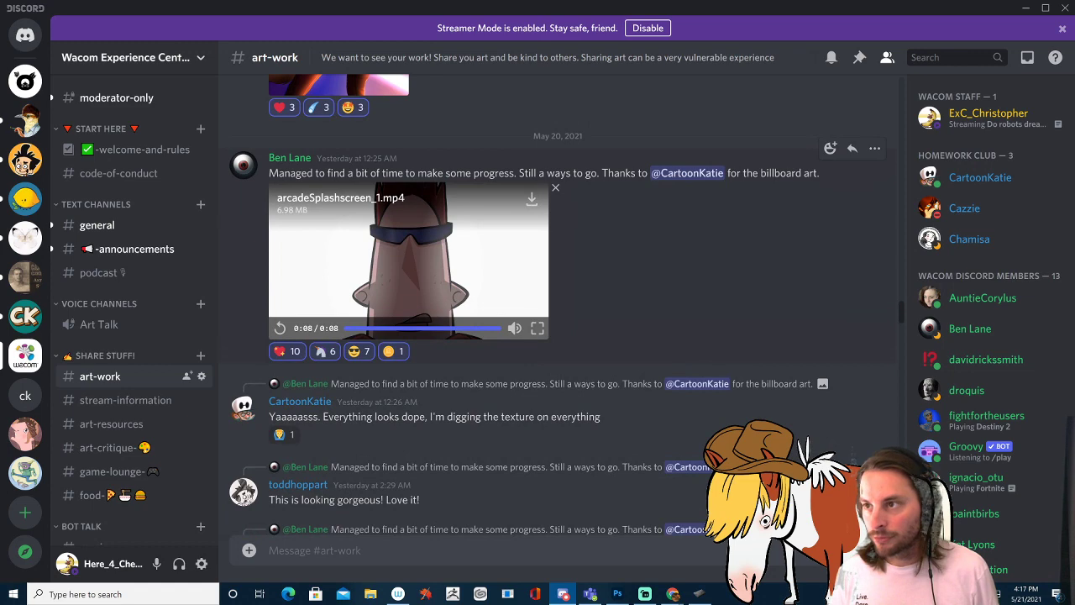
Look at the May the Fourth artwork of the character with the pink lightsaber above the arcade video
{"action": "scroll", "coordinate": [555, 306], "scroll_direction": "up", "scroll_amount": 5}
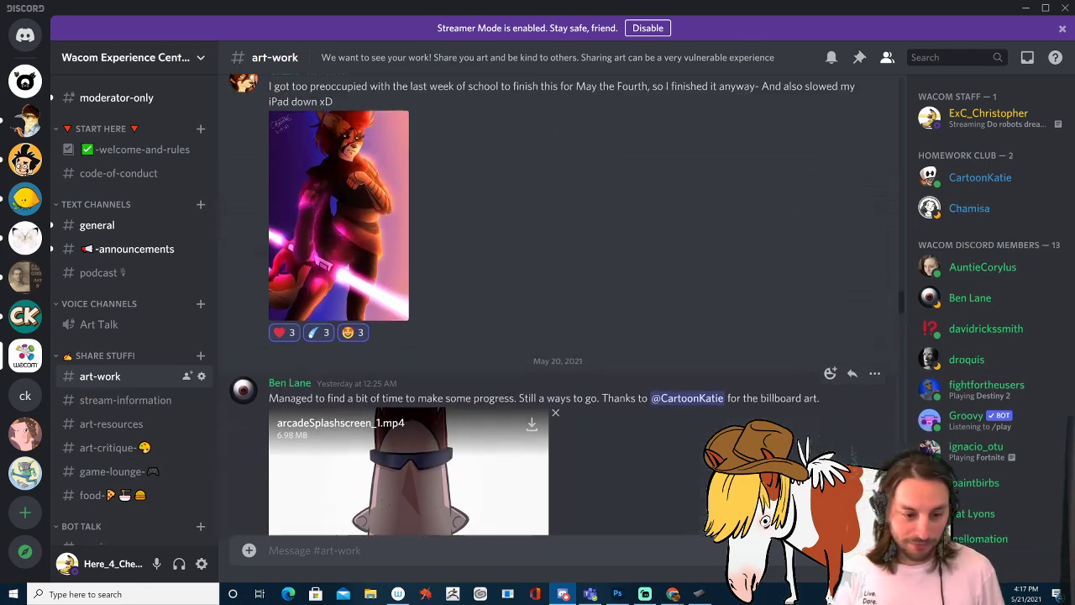
View the May the Fourth character artwork with the pink lightsaber at enlarged size, and close the preview
{"action": "scroll", "coordinate": [555, 305], "scroll_direction": "up", "scroll_amount": 1}
{"action": "left_click", "coordinate": [338, 316]}
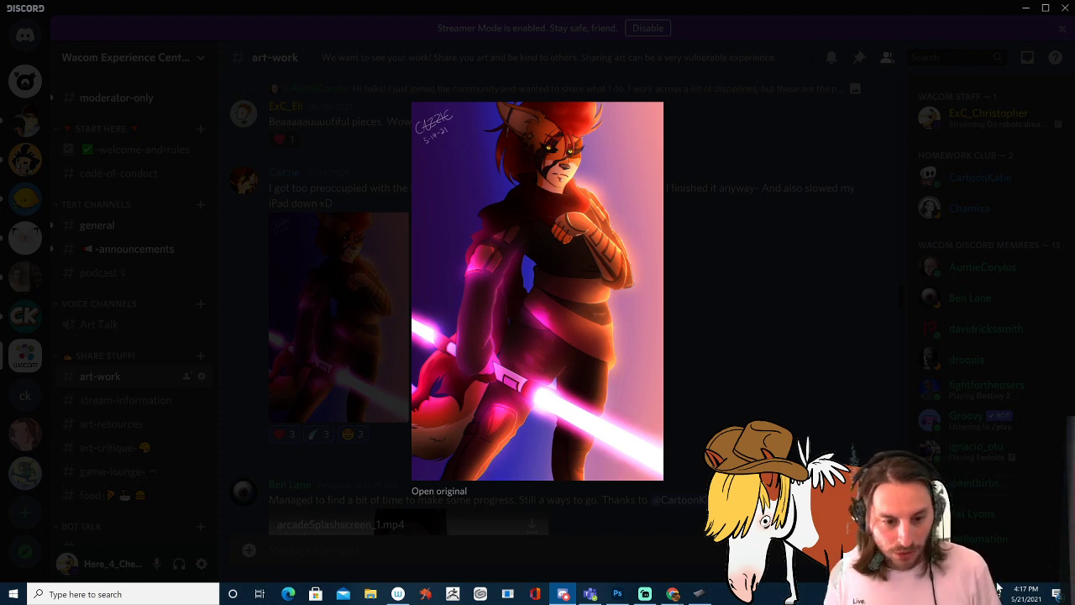
{"action": "key", "text": "Escape"}
Find the earlier Clash of Cronies "Rock Guy" card design in the channel and view it enlarged, closing the preview
{"action": "scroll", "coordinate": [558, 306], "scroll_direction": "up", "scroll_amount": 3}
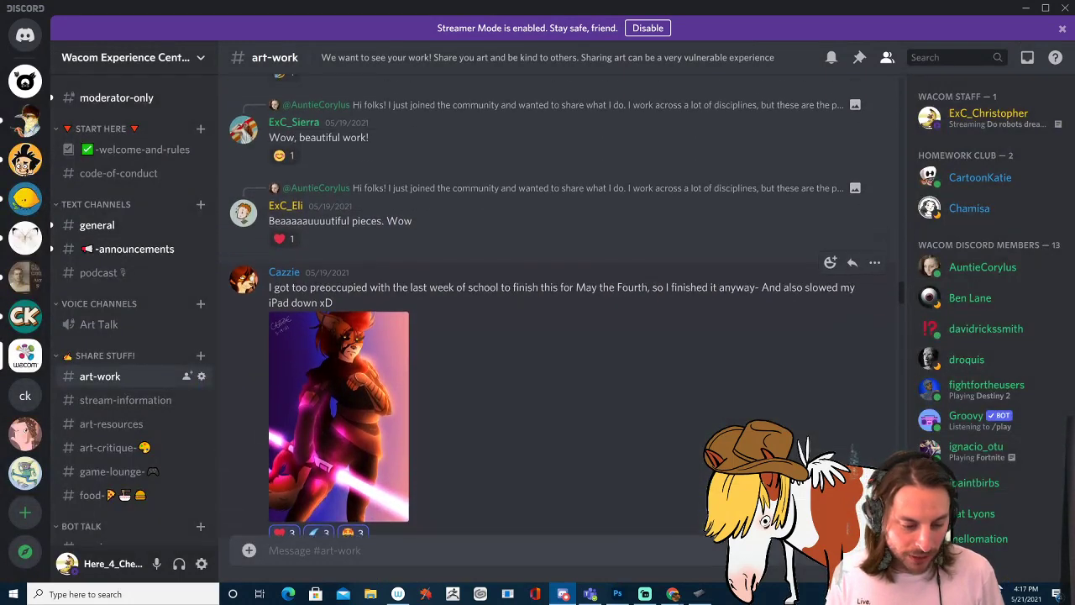
{"action": "scroll", "coordinate": [558, 305], "scroll_direction": "up", "scroll_amount": 4}
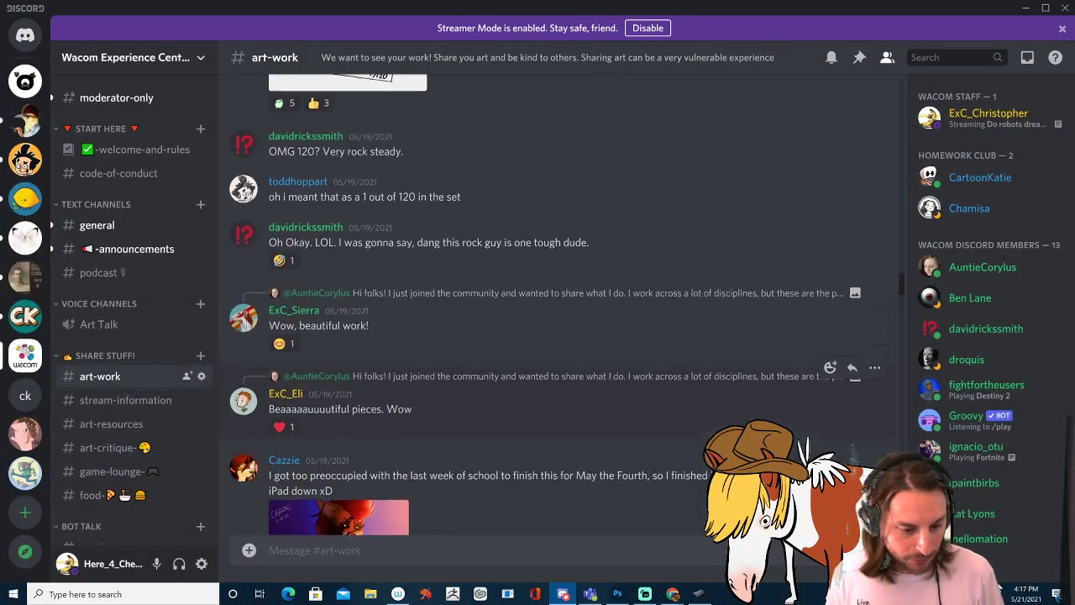
{"action": "key", "text": "Page_Up"}
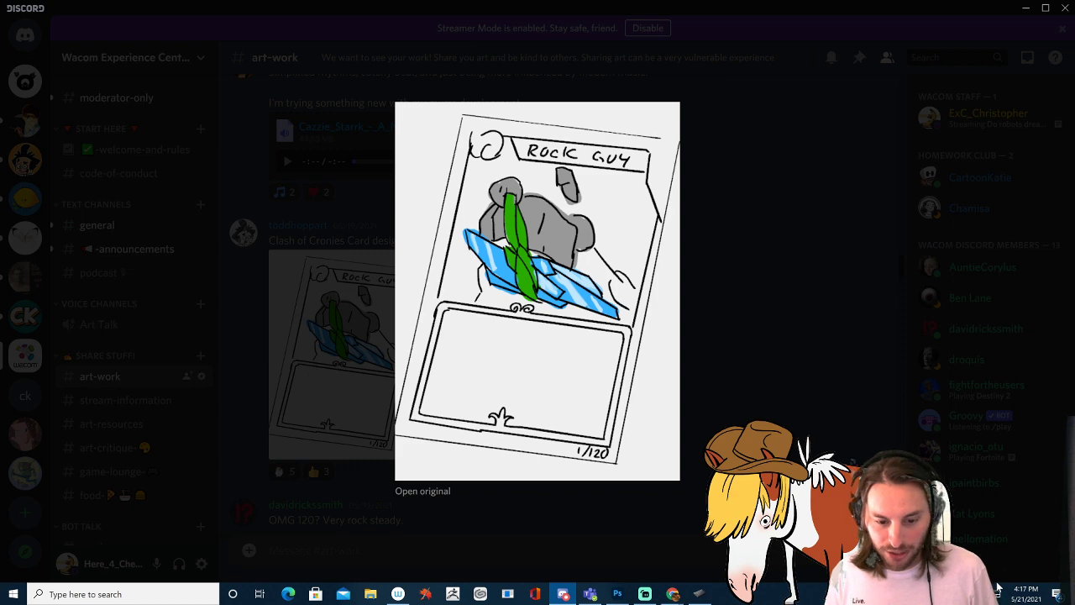
{"action": "key", "text": "Escape"}
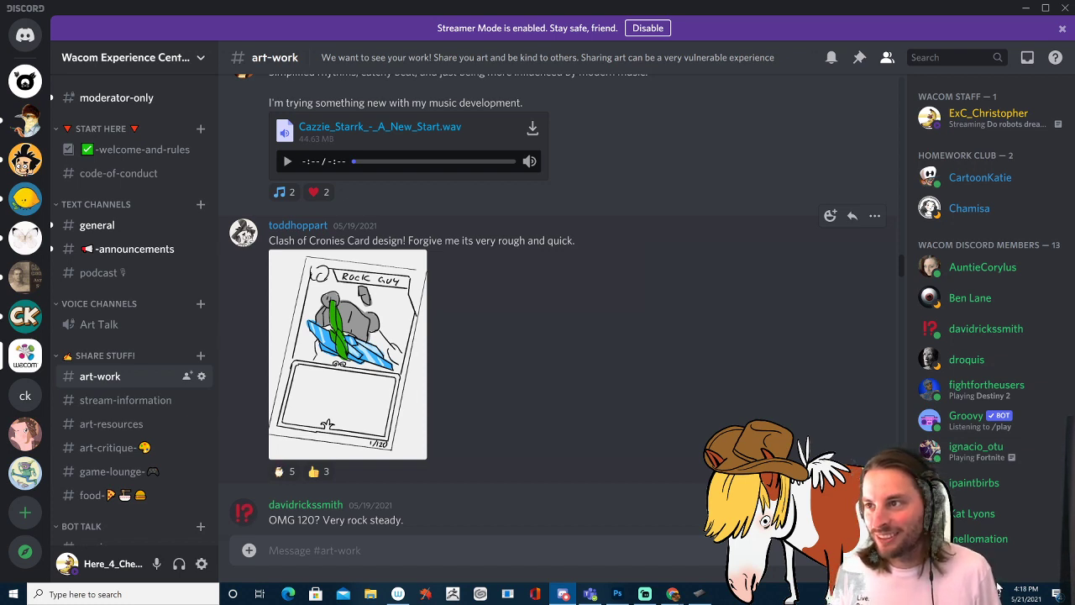
Play part of the "A New Start" audio track, add the music-note and heart reactions to its post, and pause playback
{"action": "scroll", "coordinate": [556, 300], "scroll_direction": "up", "scroll_amount": 1}
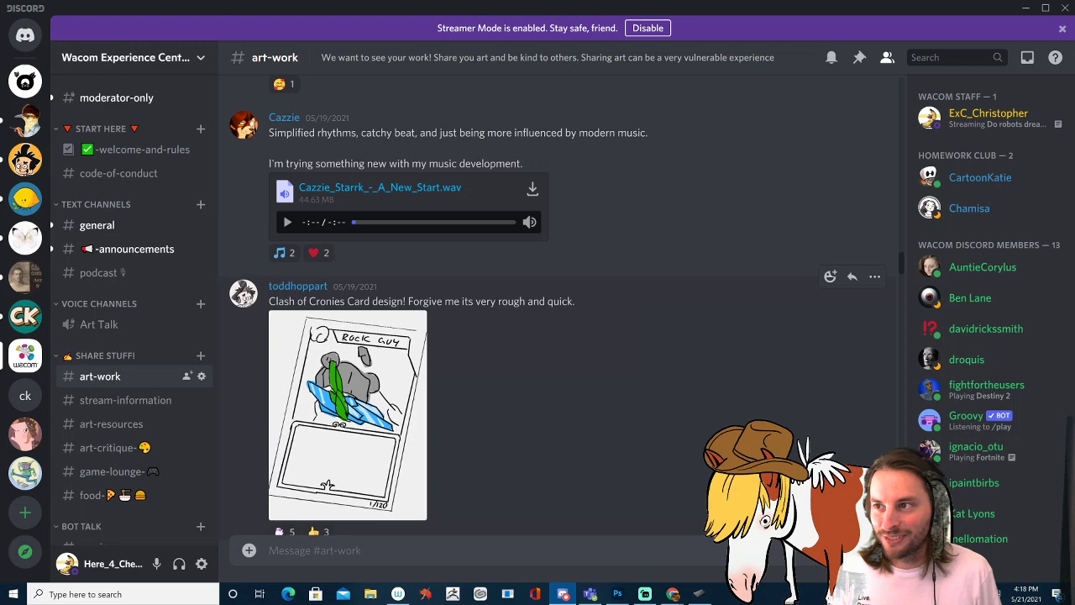
{"action": "scroll", "coordinate": [556, 303], "scroll_direction": "up", "scroll_amount": 1}
{"action": "scroll", "coordinate": [554, 301], "scroll_direction": "up", "scroll_amount": 2}
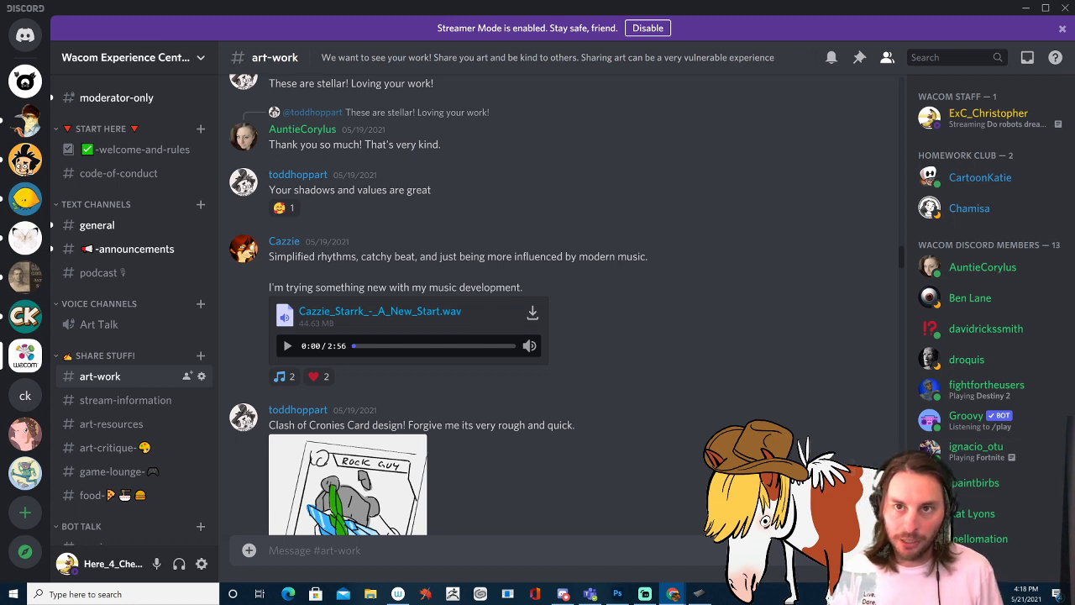
{"action": "left_click", "coordinate": [287, 346]}
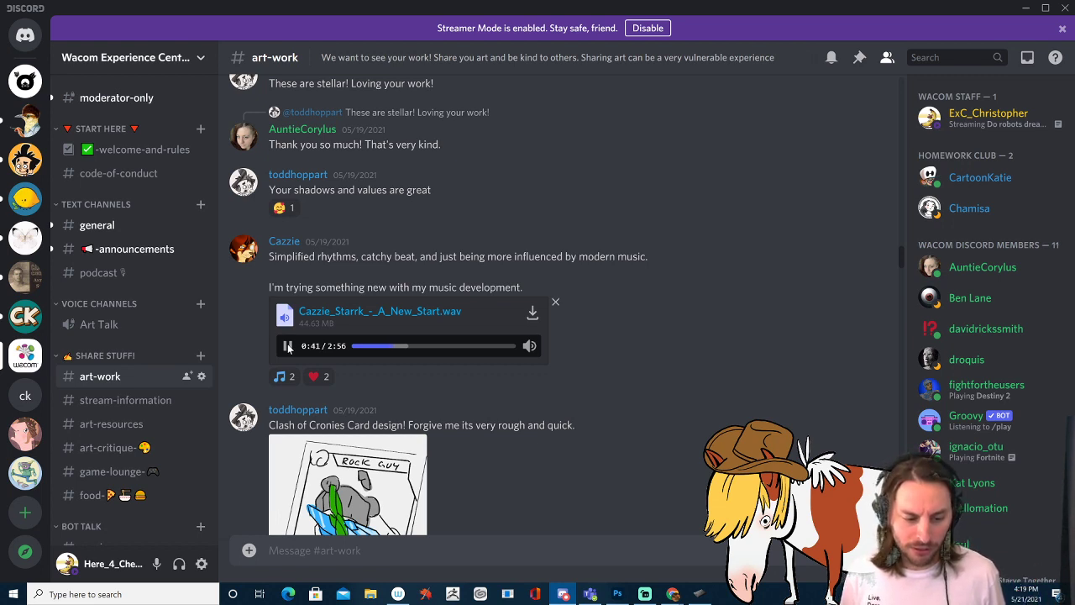
{"action": "left_click", "coordinate": [284, 376]}
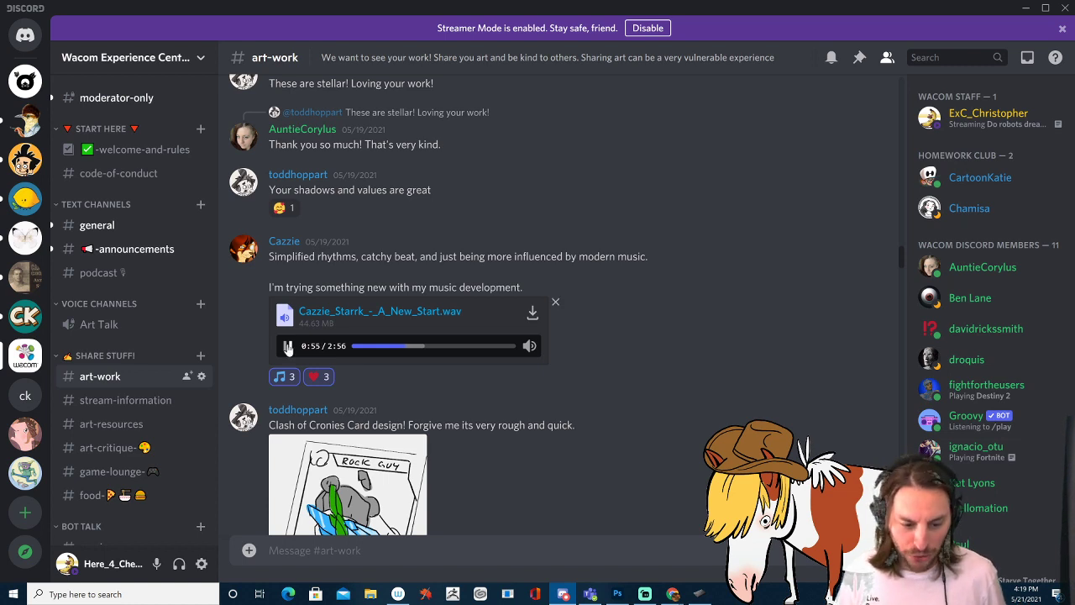
{"action": "left_click", "coordinate": [287, 347]}
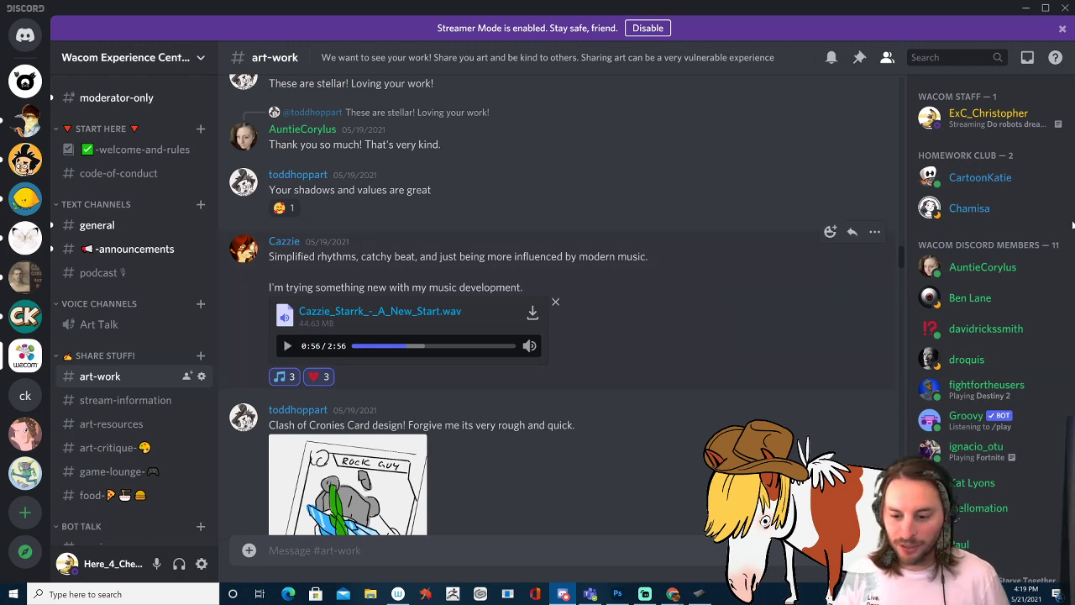
{"action": "scroll", "coordinate": [561, 304], "scroll_direction": "up", "scroll_amount": 1}
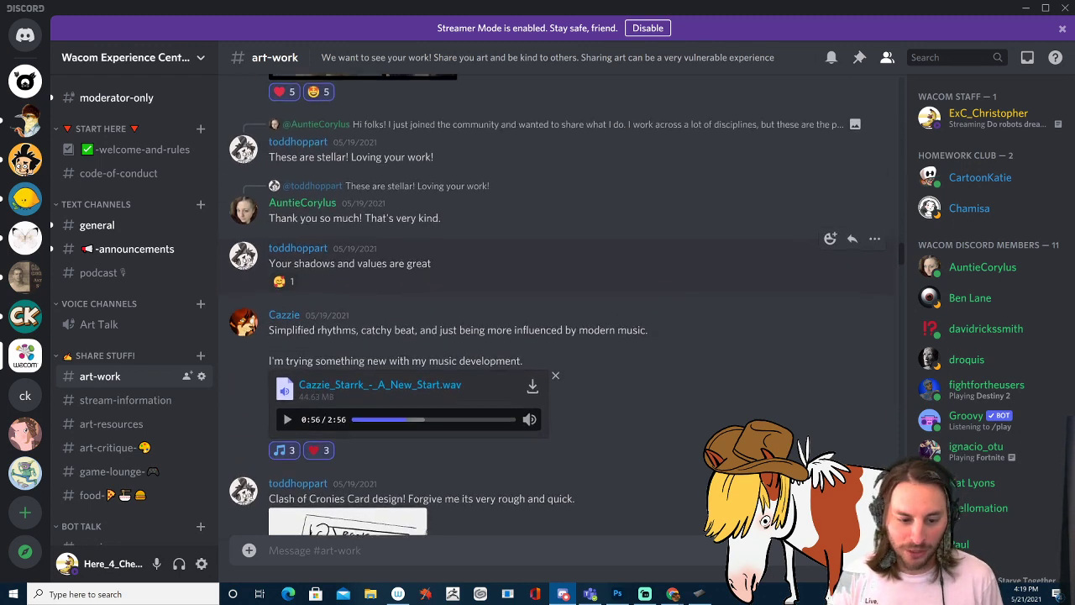
{"action": "scroll", "coordinate": [561, 304], "scroll_direction": "down", "scroll_amount": 1}
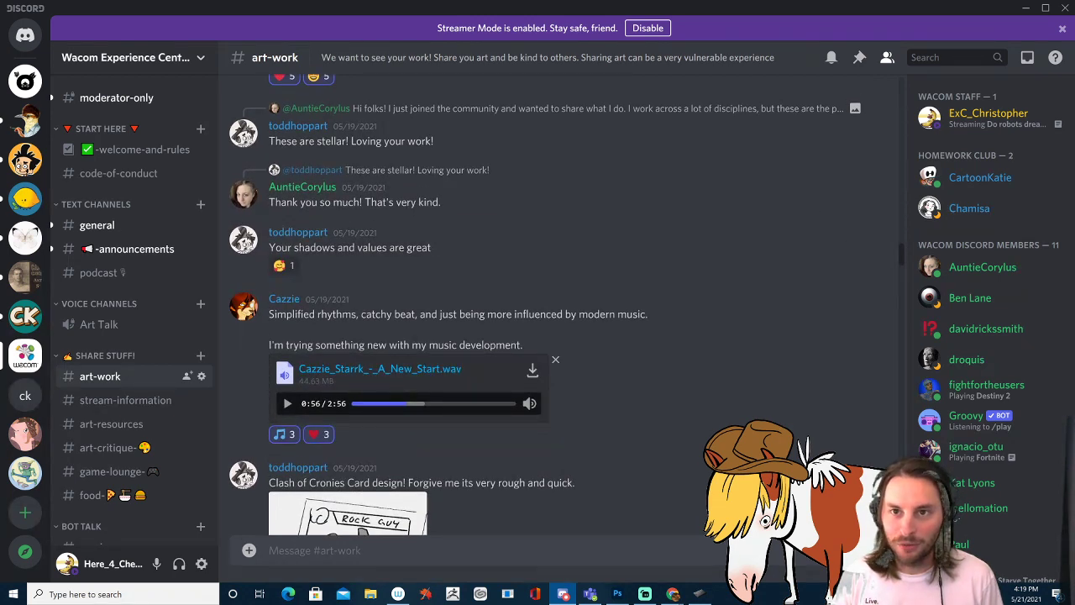
{"action": "key", "text": "alt+Tab"}
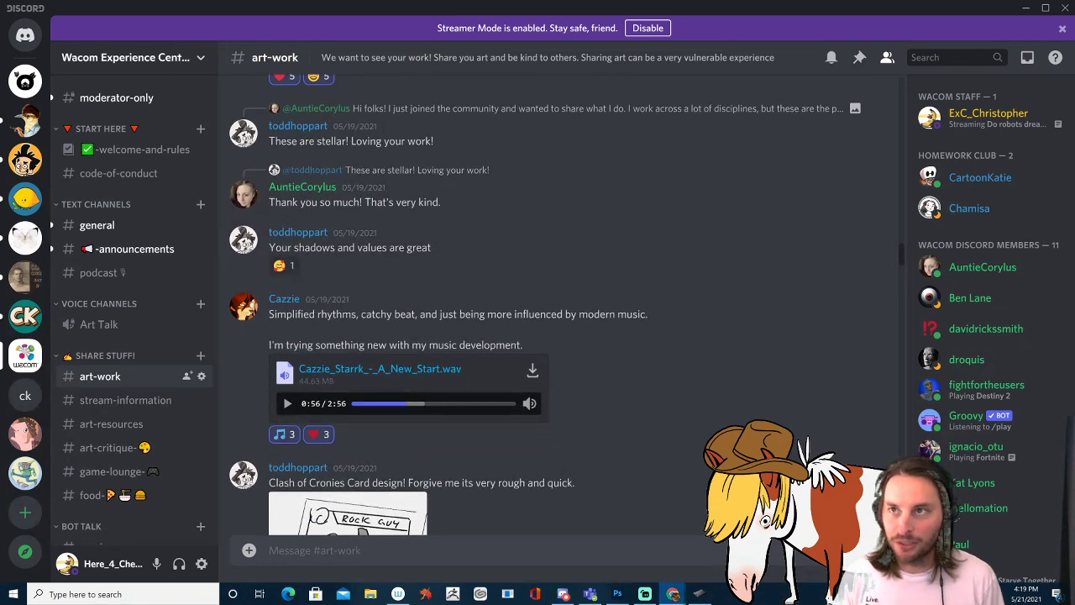
{"action": "key", "text": "alt+Tab"}
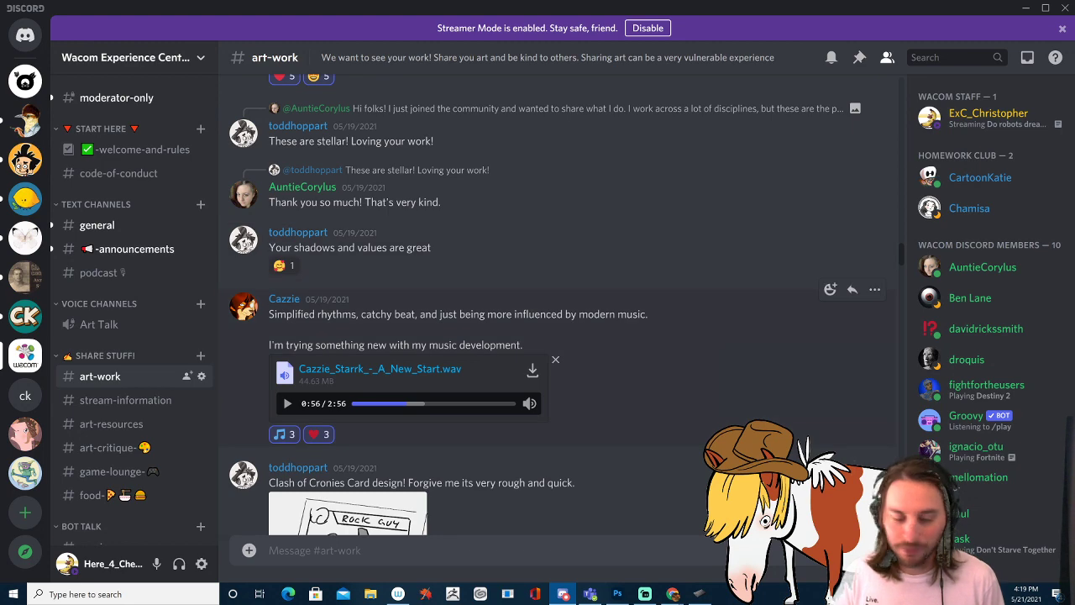
Find the new community member's post with four portrait paintings and view the image enlarged, closing the preview
{"action": "scroll", "coordinate": [554, 303], "scroll_direction": "up", "scroll_amount": 1}
{"action": "scroll", "coordinate": [831, 277], "scroll_direction": "up", "scroll_amount": 1}
{"action": "scroll", "coordinate": [560, 306], "scroll_direction": "up", "scroll_amount": 2}
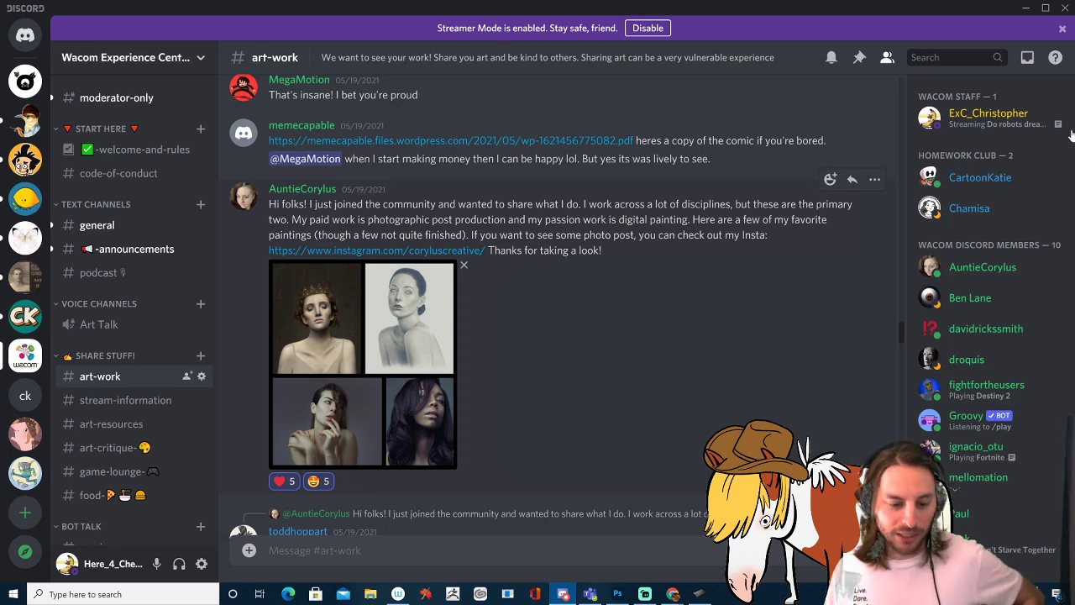
{"action": "left_click", "coordinate": [362, 364]}
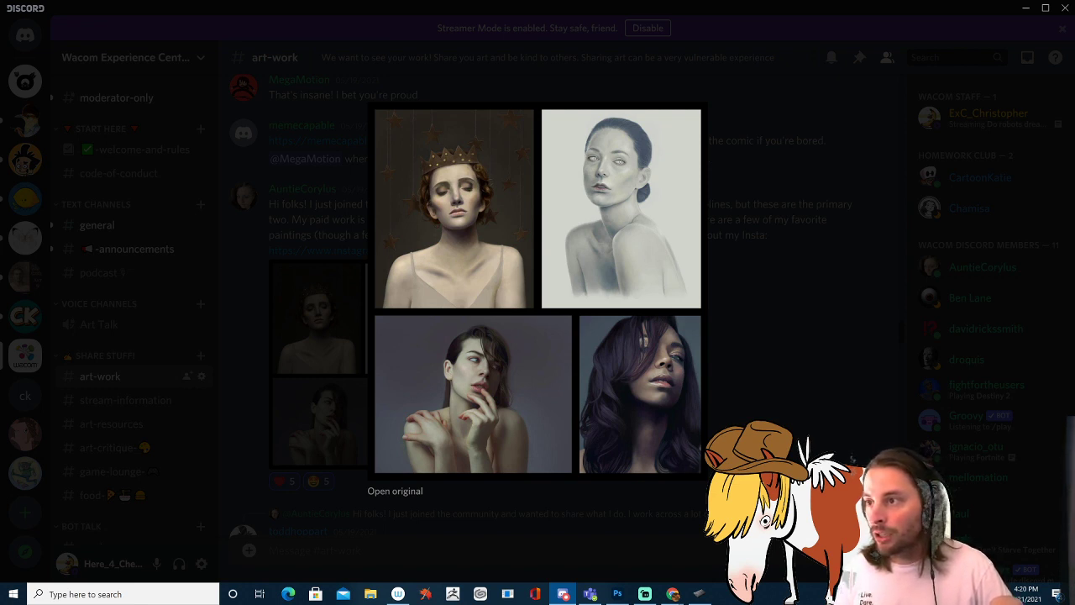
{"action": "left_click", "coordinate": [737, 225]}
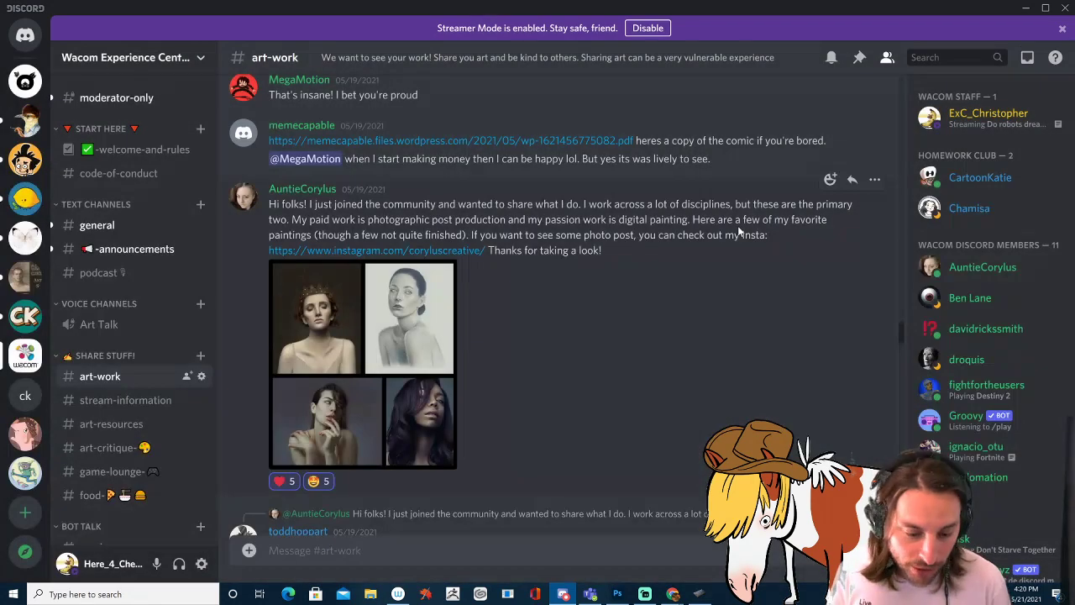
Find the earlier post with the first page of a black-and-white comic and examine the page enlarged, closing the preview
{"action": "scroll", "coordinate": [737, 225], "scroll_direction": "up", "scroll_amount": 3}
{"action": "scroll", "coordinate": [737, 225], "scroll_direction": "up", "scroll_amount": 3}
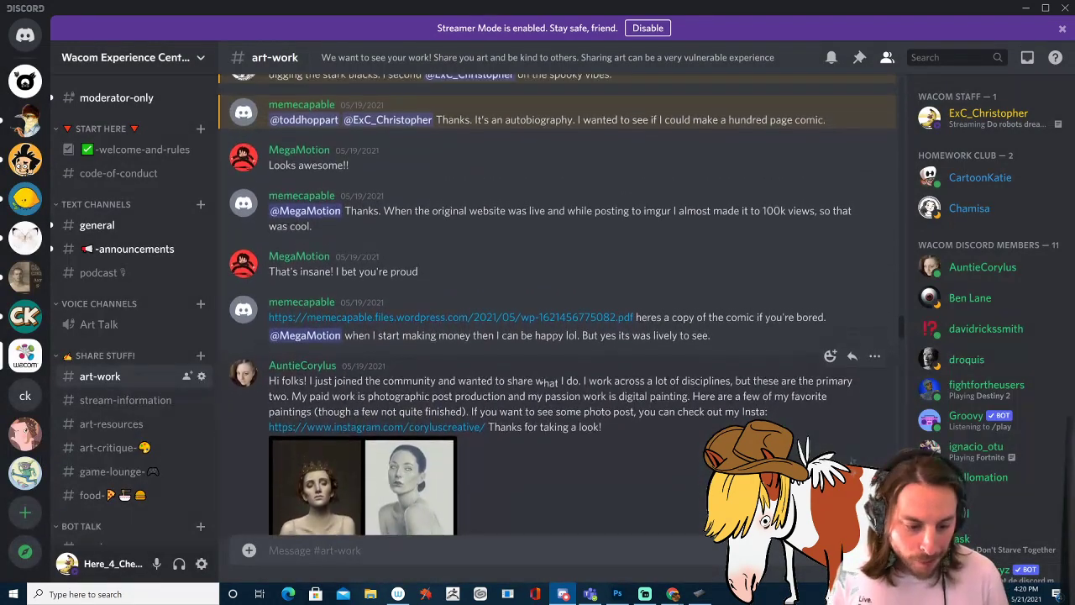
{"action": "scroll", "coordinate": [737, 226], "scroll_direction": "up", "scroll_amount": 5}
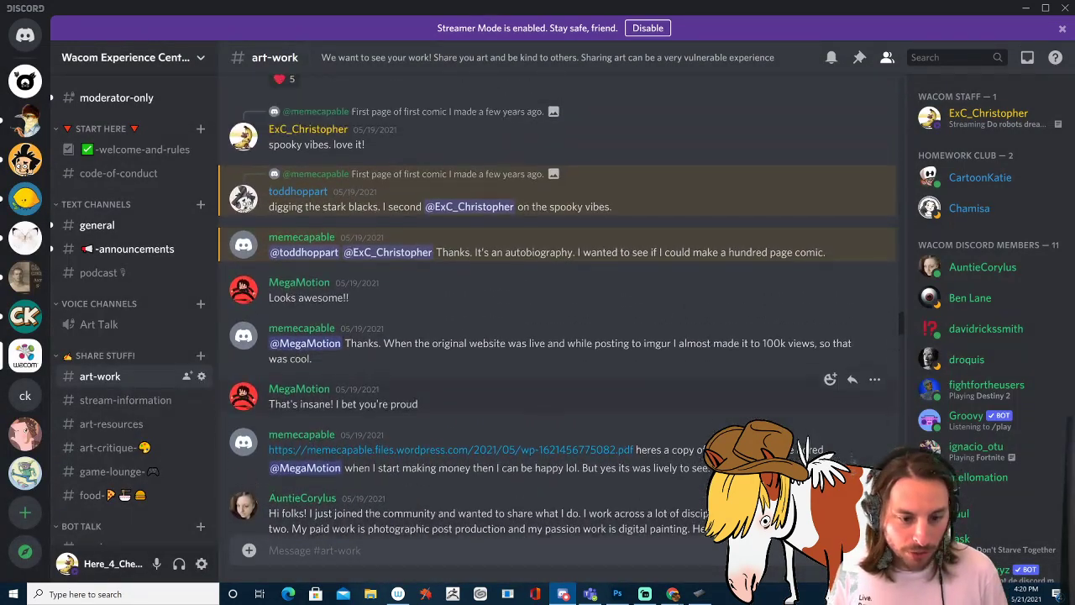
{"action": "scroll", "coordinate": [737, 225], "scroll_direction": "up", "scroll_amount": 5}
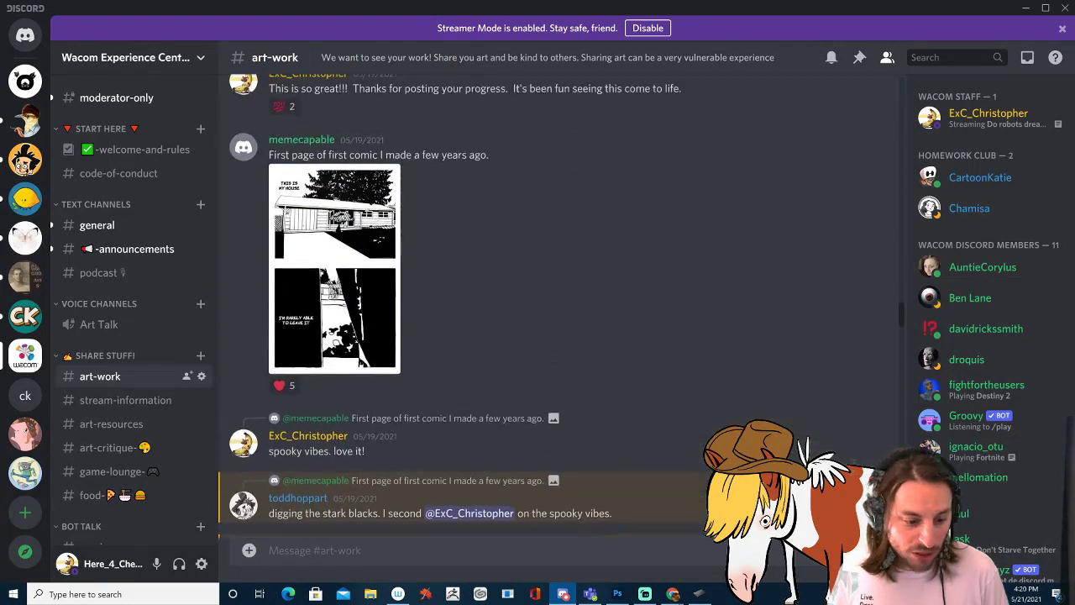
{"action": "left_click", "coordinate": [739, 232]}
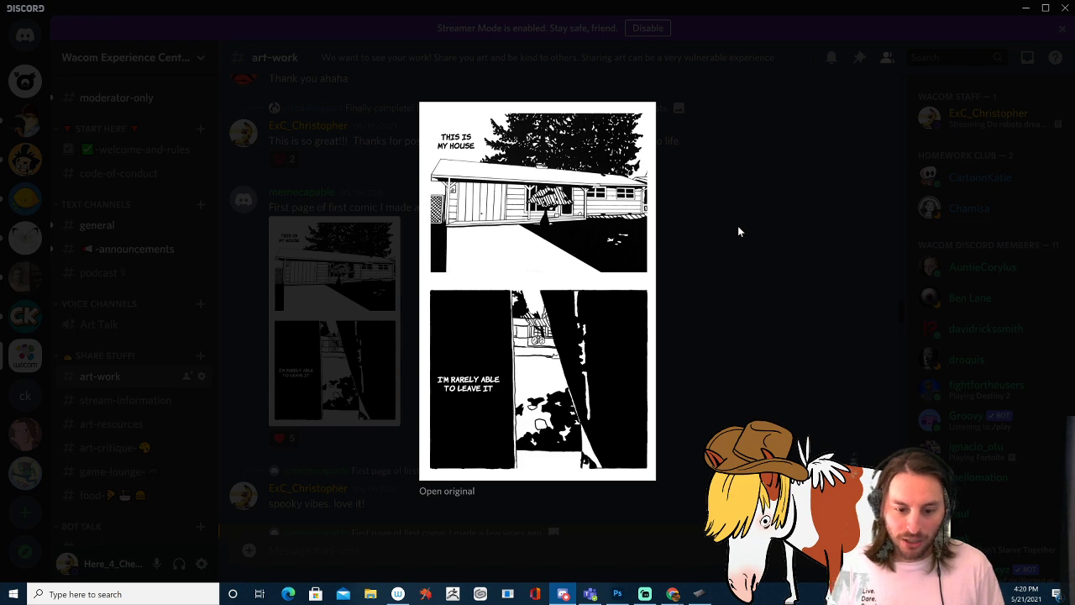
{"action": "left_click", "coordinate": [738, 225]}
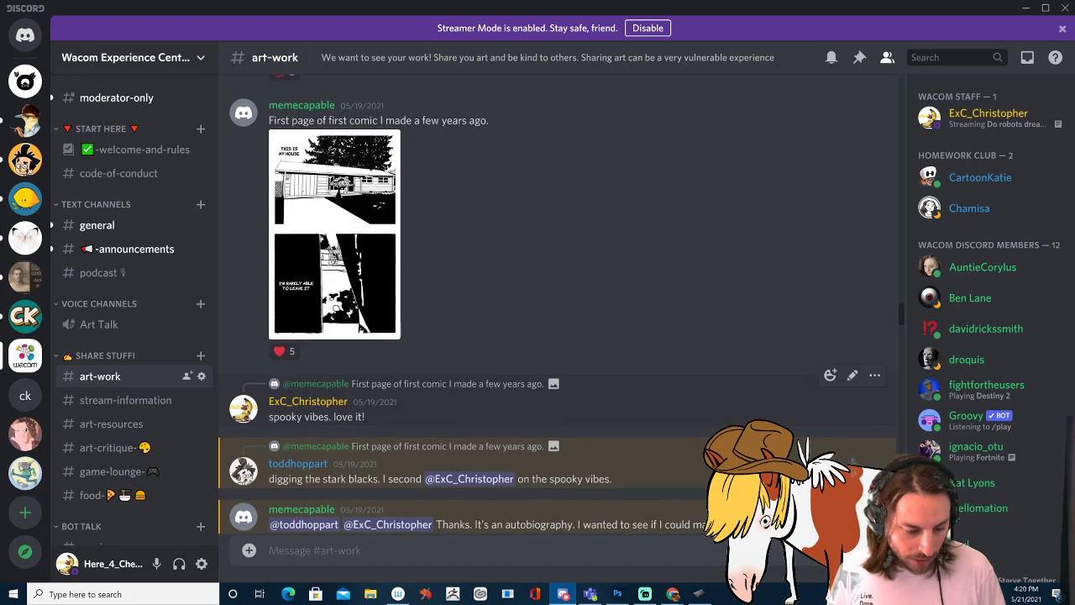
{"action": "scroll", "coordinate": [851, 461], "scroll_direction": "up", "scroll_amount": 1}
{"action": "scroll", "coordinate": [737, 225], "scroll_direction": "up", "scroll_amount": 1}
{"action": "left_click", "coordinate": [334, 351]}
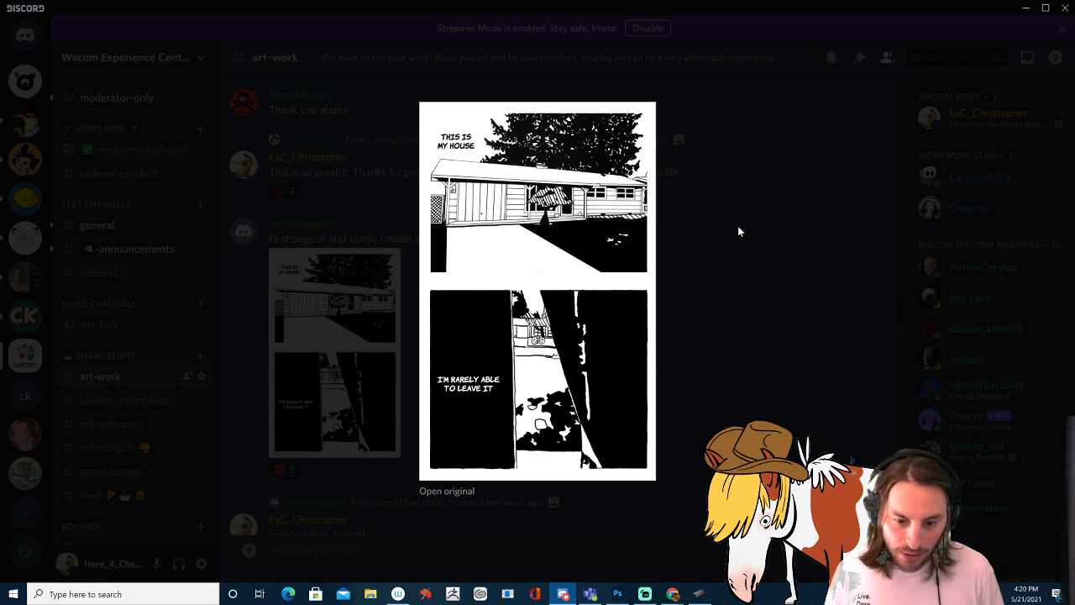
{"action": "left_click", "coordinate": [738, 230]}
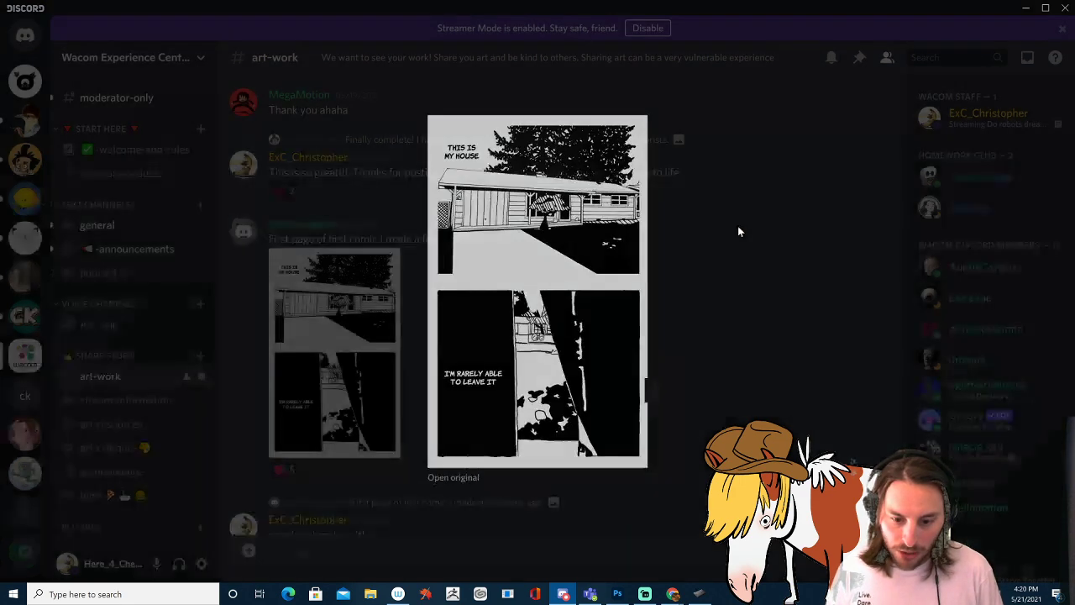
Find the SATAM-Shot_252-small.mp4 animation post, watch the clip repeatedly in full screen, and leave full screen
{"action": "scroll", "coordinate": [737, 225], "scroll_direction": "up", "scroll_amount": 4}
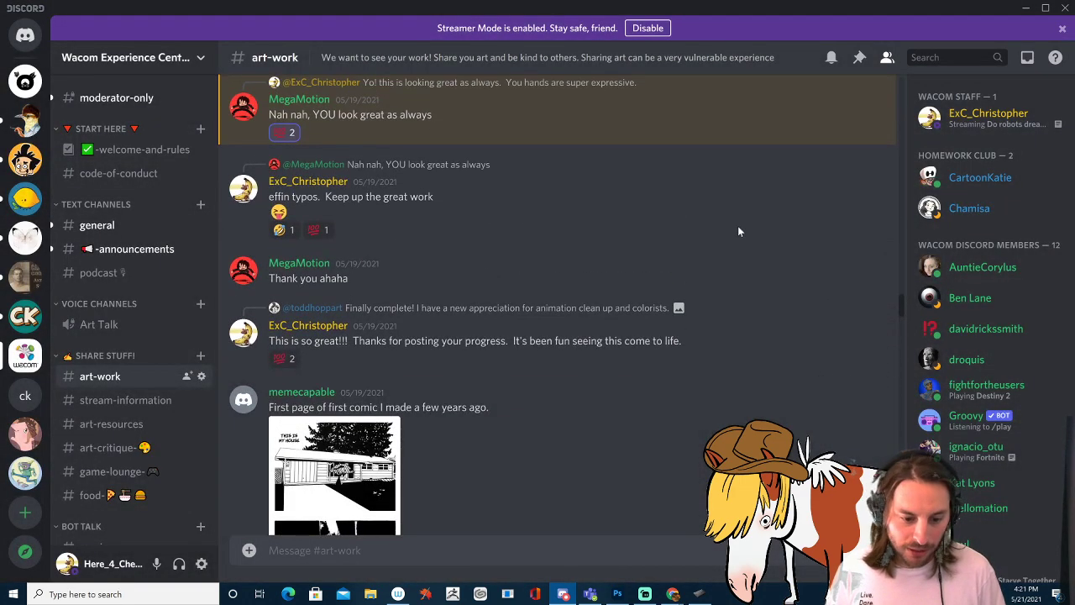
{"action": "scroll", "coordinate": [737, 225], "scroll_direction": "up", "scroll_amount": 3}
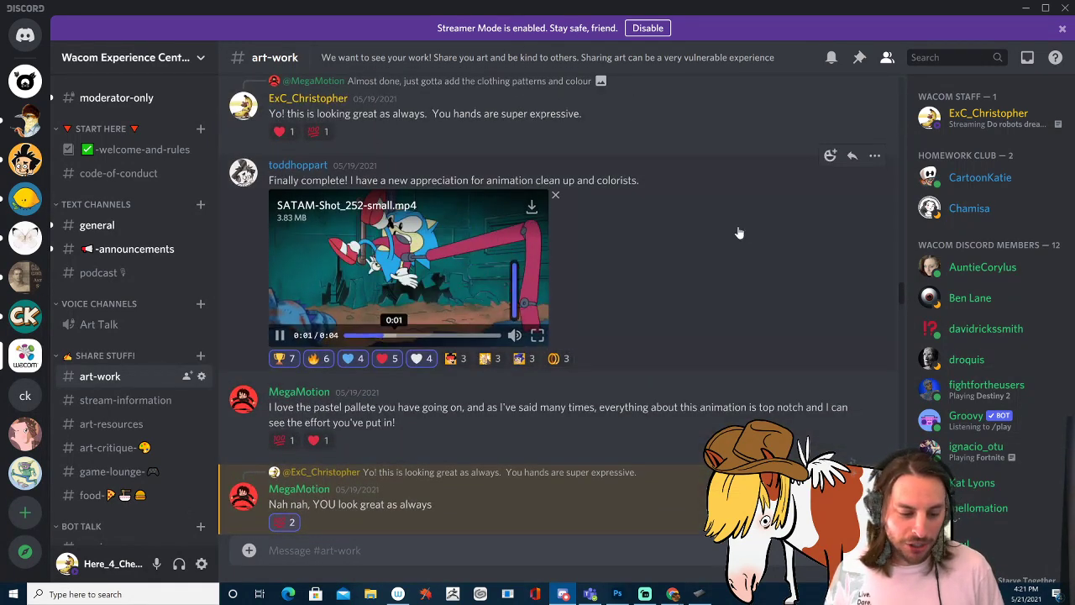
{"action": "left_click", "coordinate": [538, 336]}
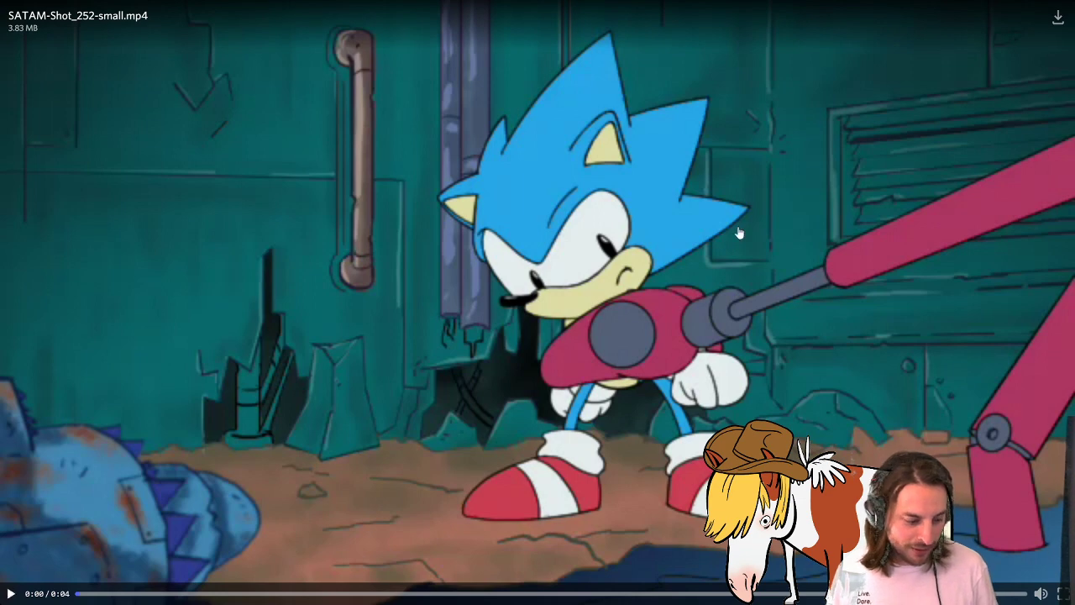
{"action": "left_click", "coordinate": [739, 232]}
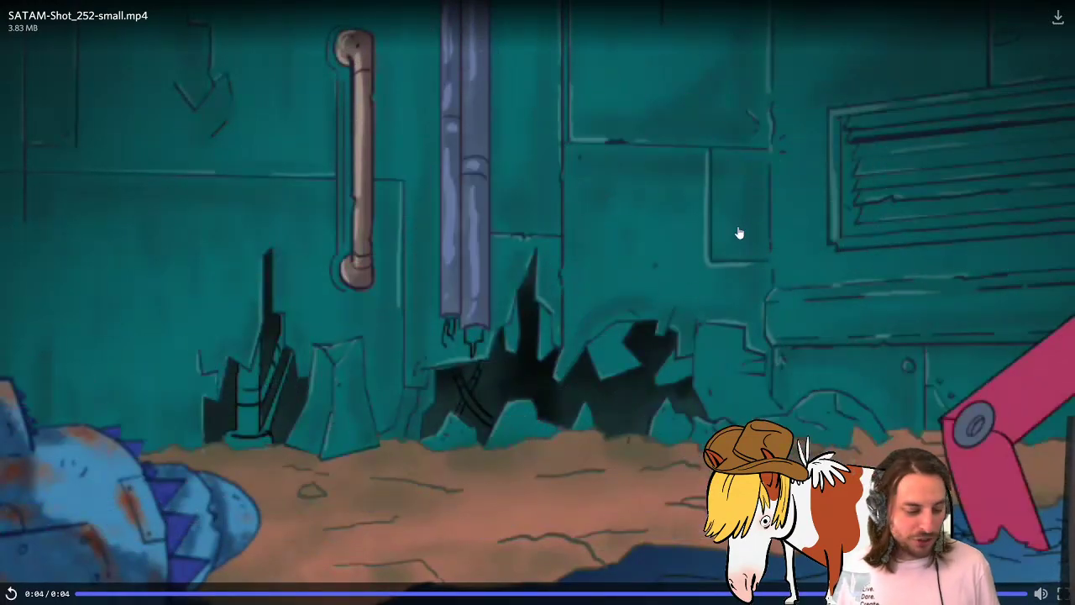
{"action": "left_click", "coordinate": [739, 232]}
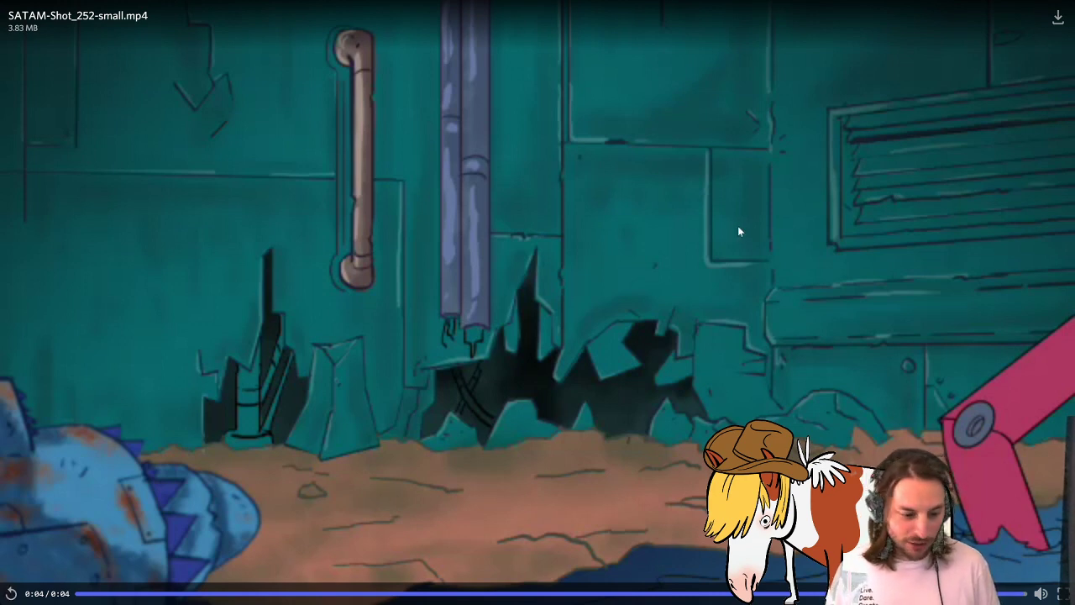
{"action": "left_click", "coordinate": [739, 232]}
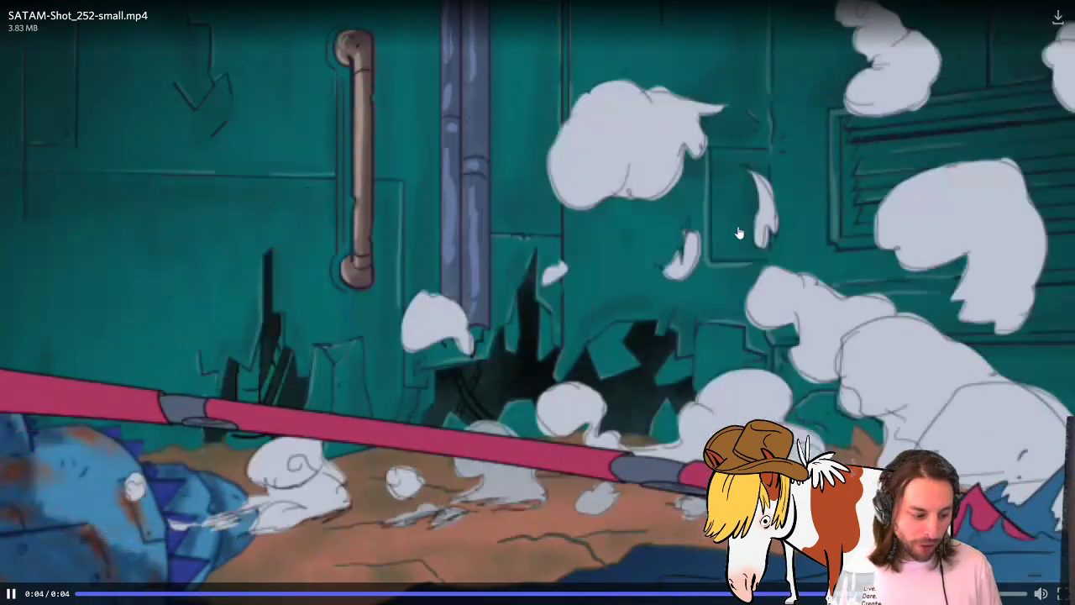
{"action": "key", "text": "Escape"}
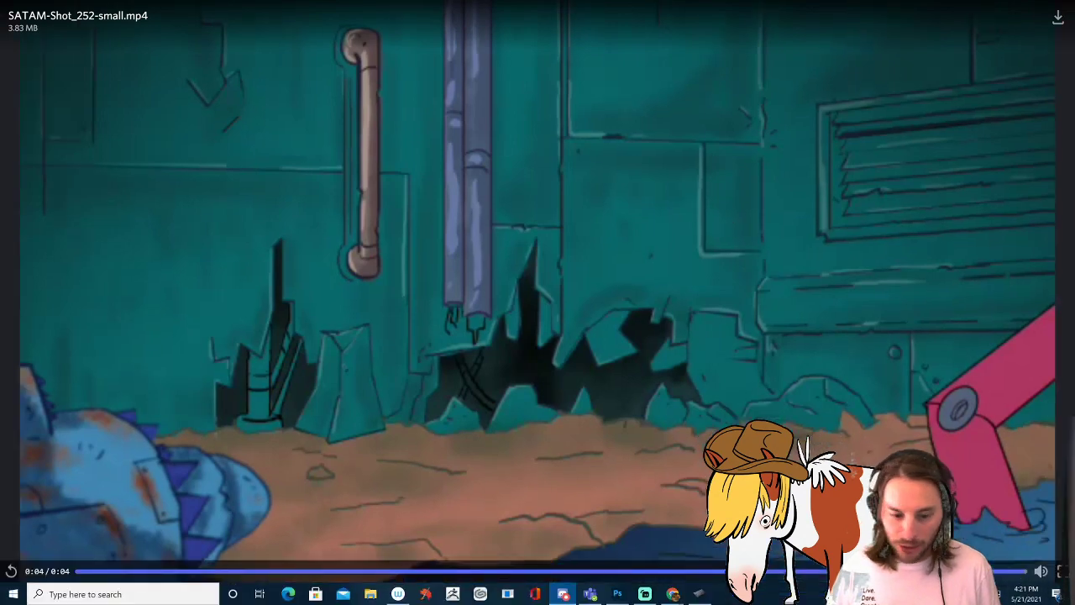
Find the May 18 "Fridge Sweety" line drawing in the channel's earlier posts and open it enlarged
{"action": "scroll", "coordinate": [554, 319], "scroll_direction": "up", "scroll_amount": 5}
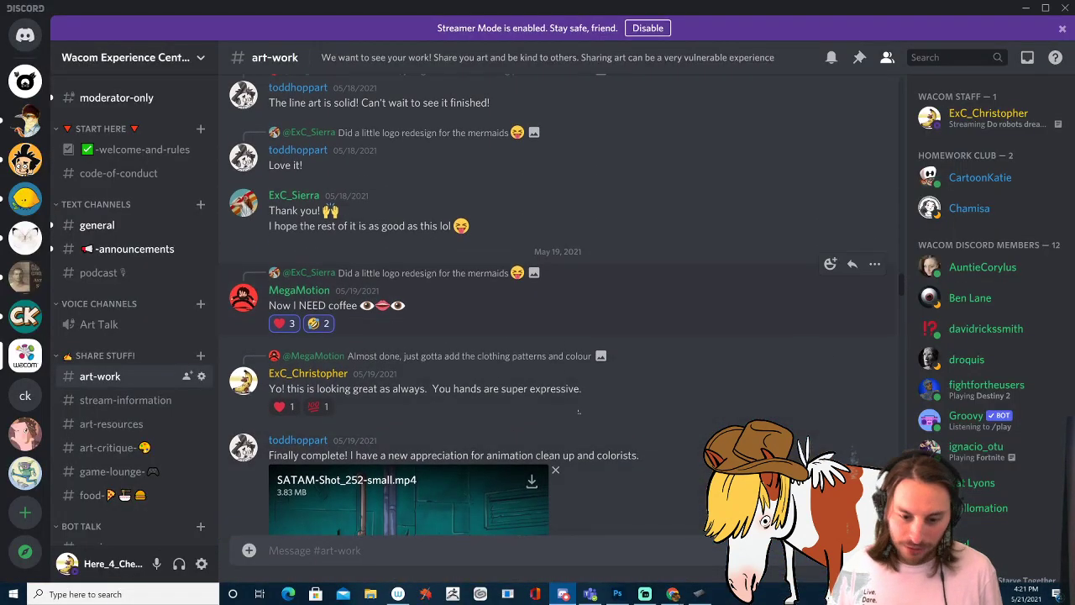
{"action": "scroll", "coordinate": [831, 262], "scroll_direction": "up", "scroll_amount": 5}
{"action": "scroll", "coordinate": [831, 262], "scroll_direction": "up", "scroll_amount": 5}
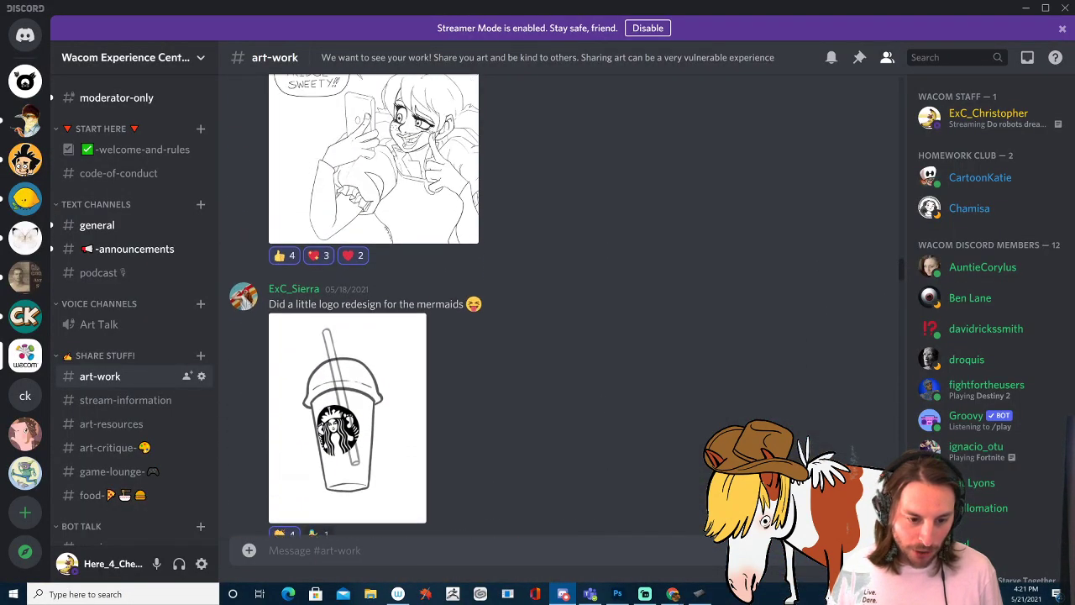
{"action": "scroll", "coordinate": [554, 319], "scroll_direction": "up", "scroll_amount": 1}
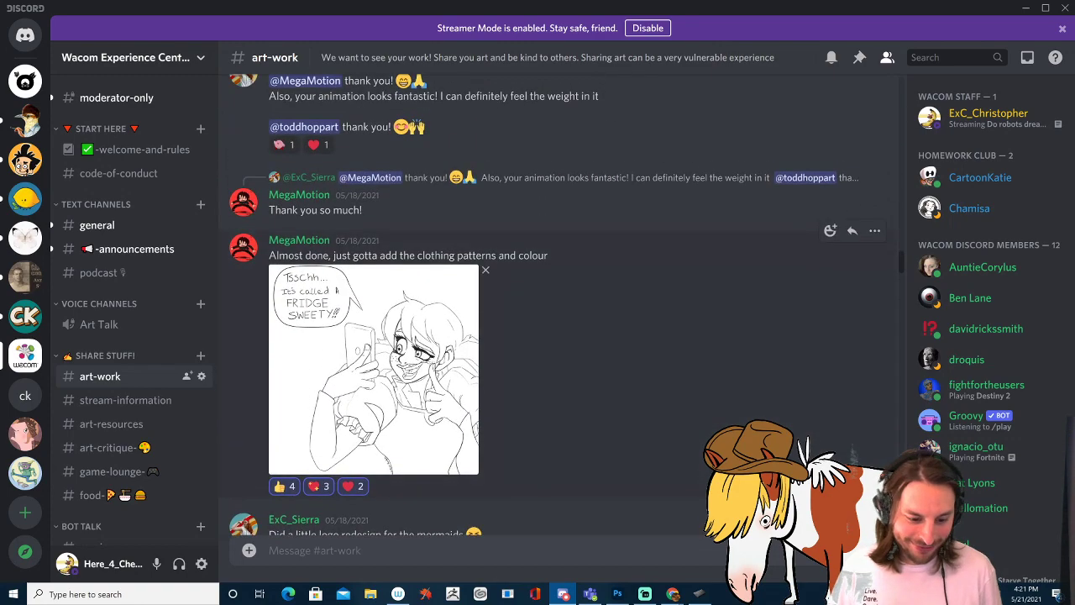
{"action": "left_click", "coordinate": [373, 369]}
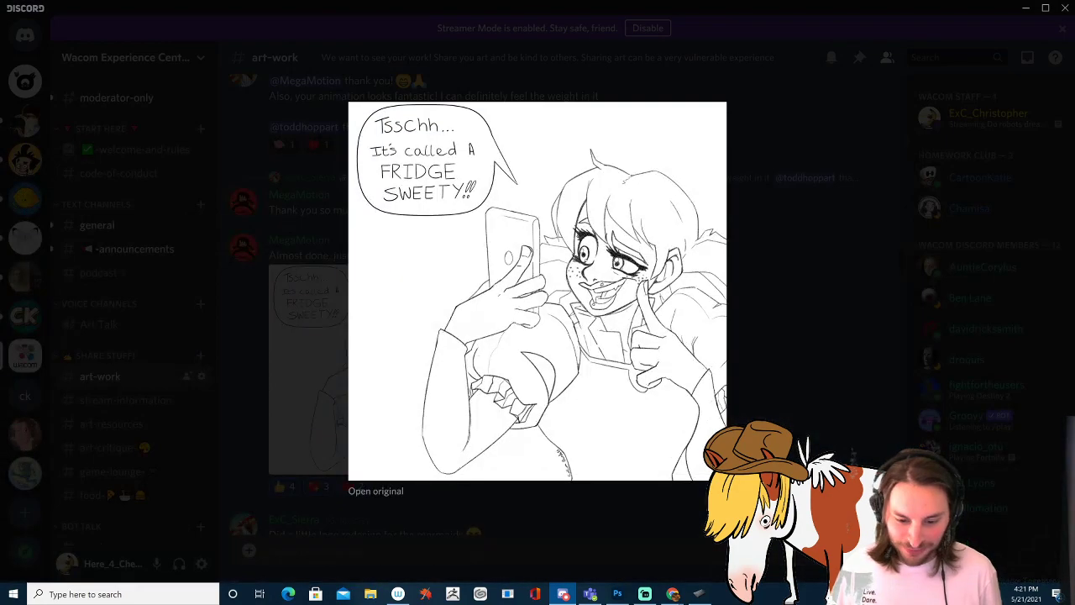
Close the enlarged drawing, find the earlier Snapchat-197757763.mp4 animation clip, watch it repeatedly in full screen, and leave full screen
{"action": "key", "text": "Escape"}
{"action": "scroll", "coordinate": [517, 306], "scroll_direction": "up", "scroll_amount": 4}
{"action": "scroll", "coordinate": [517, 306], "scroll_direction": "up", "scroll_amount": 3}
{"action": "scroll", "coordinate": [554, 470], "scroll_direction": "up", "scroll_amount": 6}
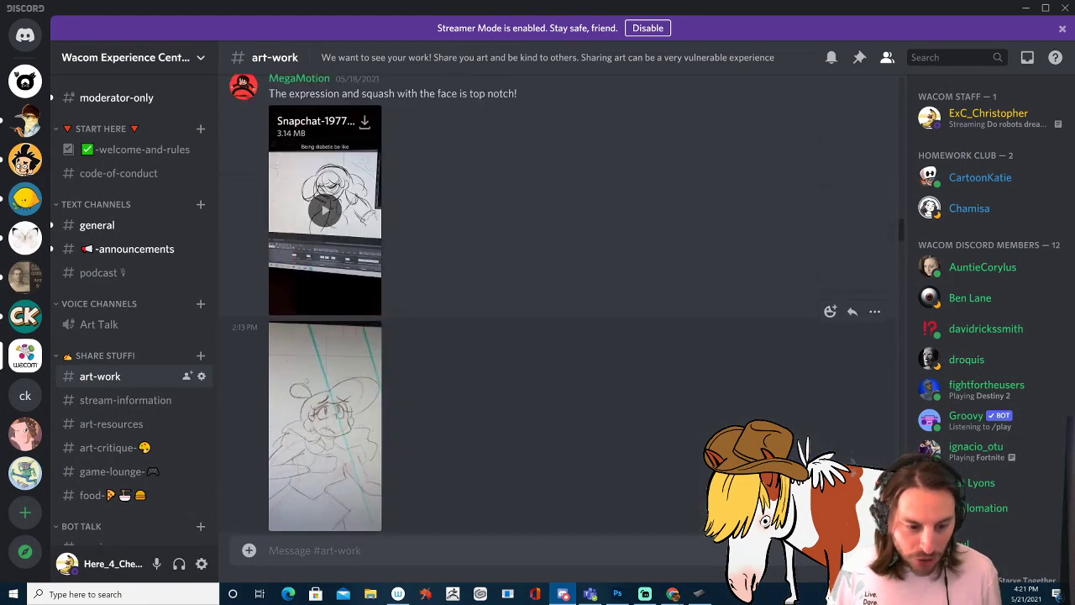
{"action": "scroll", "coordinate": [544, 305], "scroll_direction": "up", "scroll_amount": 1}
{"action": "left_click", "coordinate": [324, 238]}
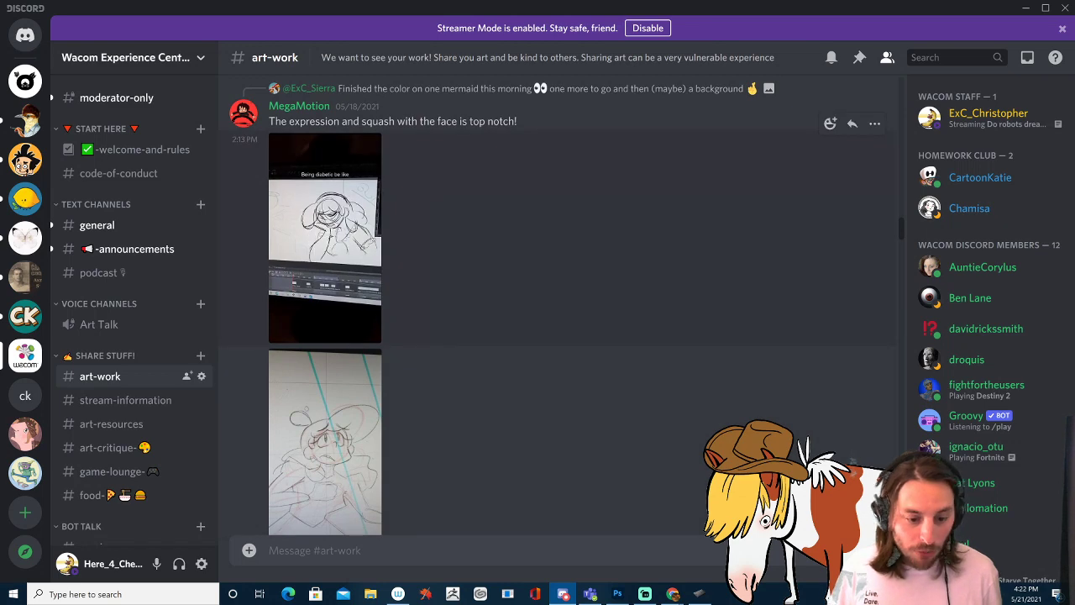
{"action": "left_click", "coordinate": [371, 332]}
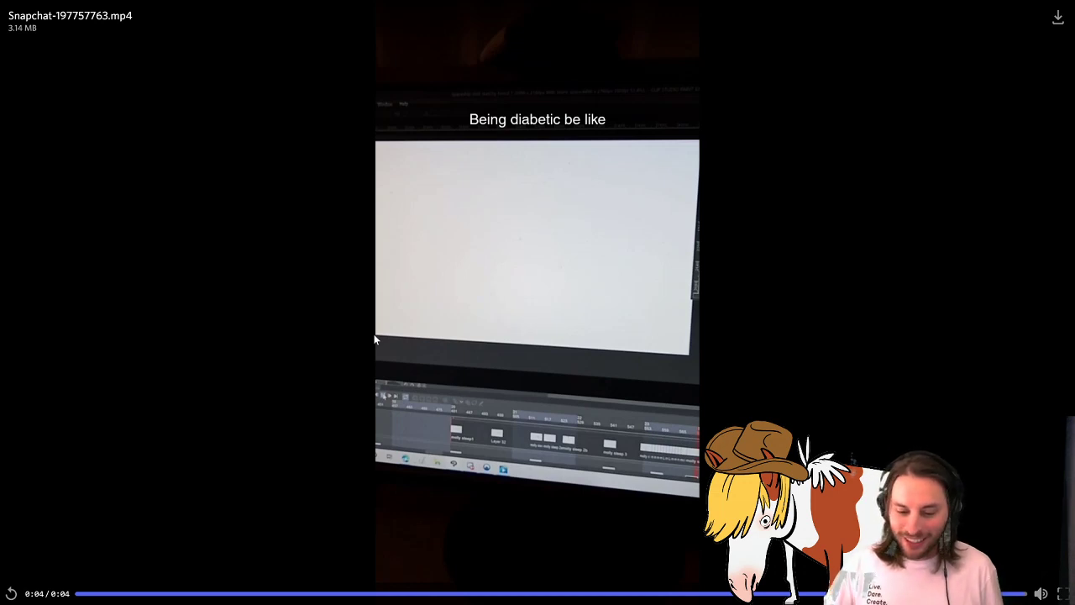
{"action": "left_click", "coordinate": [374, 340]}
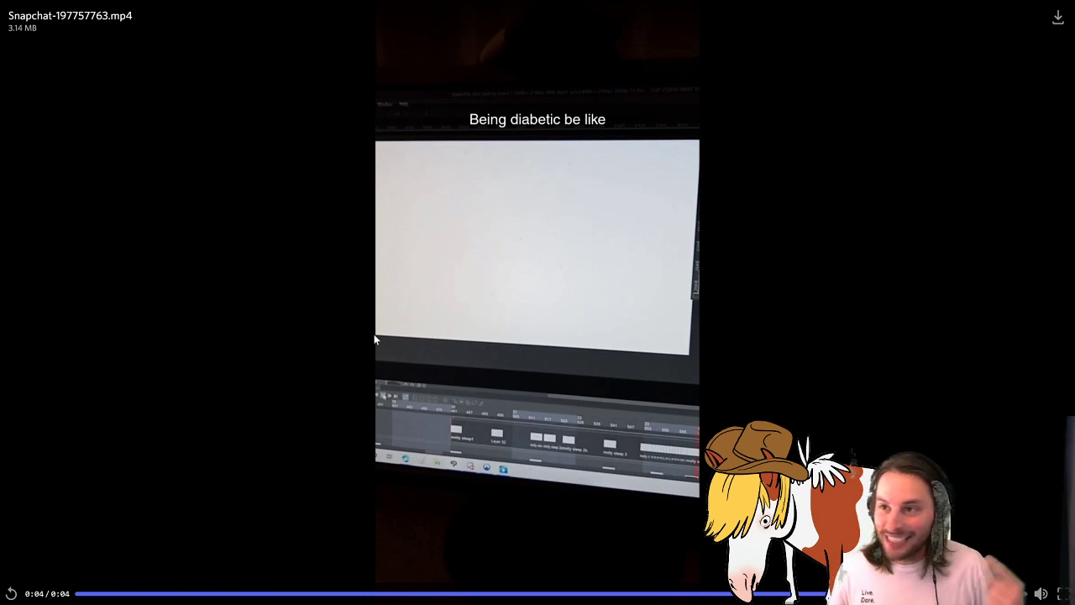
{"action": "left_click", "coordinate": [375, 339]}
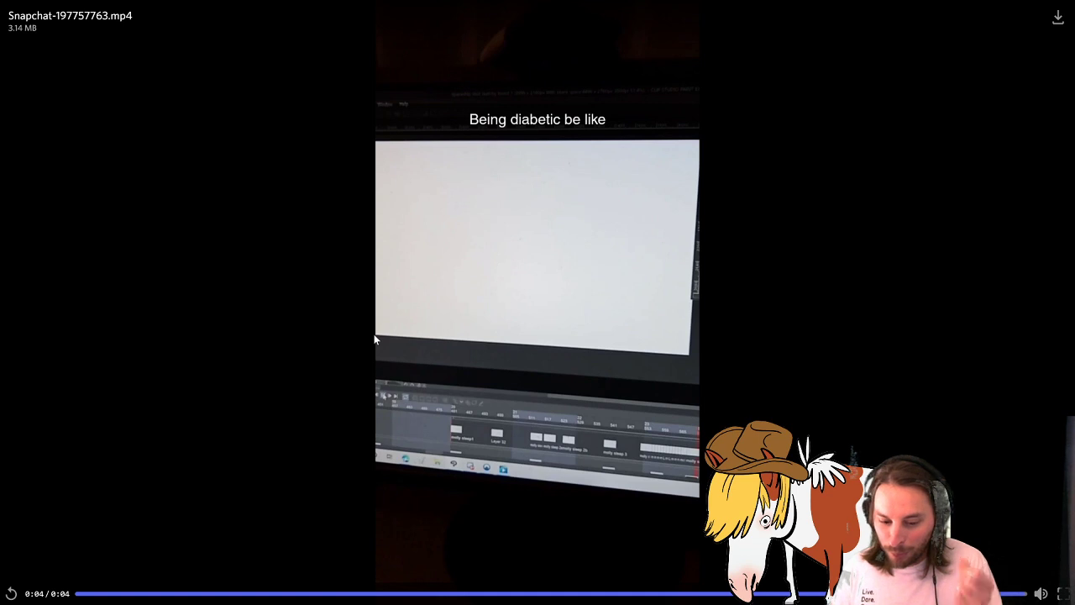
{"action": "left_click", "coordinate": [1062, 593]}
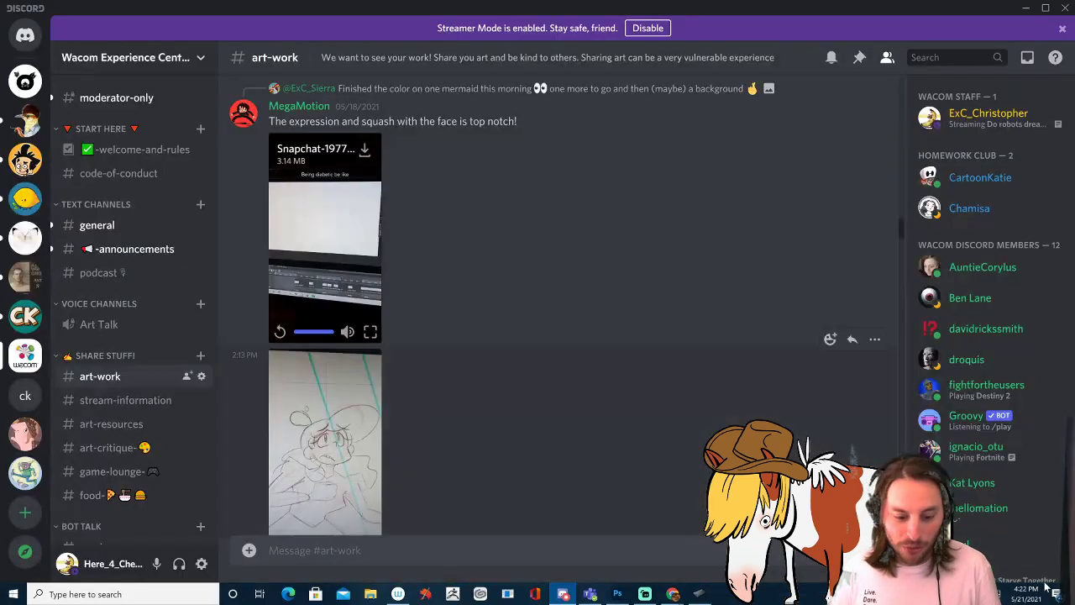
Find the May 18 post with the coloured mermaid illustration and view the image enlarged, closing the preview
{"action": "scroll", "coordinate": [557, 370], "scroll_direction": "up", "scroll_amount": 4}
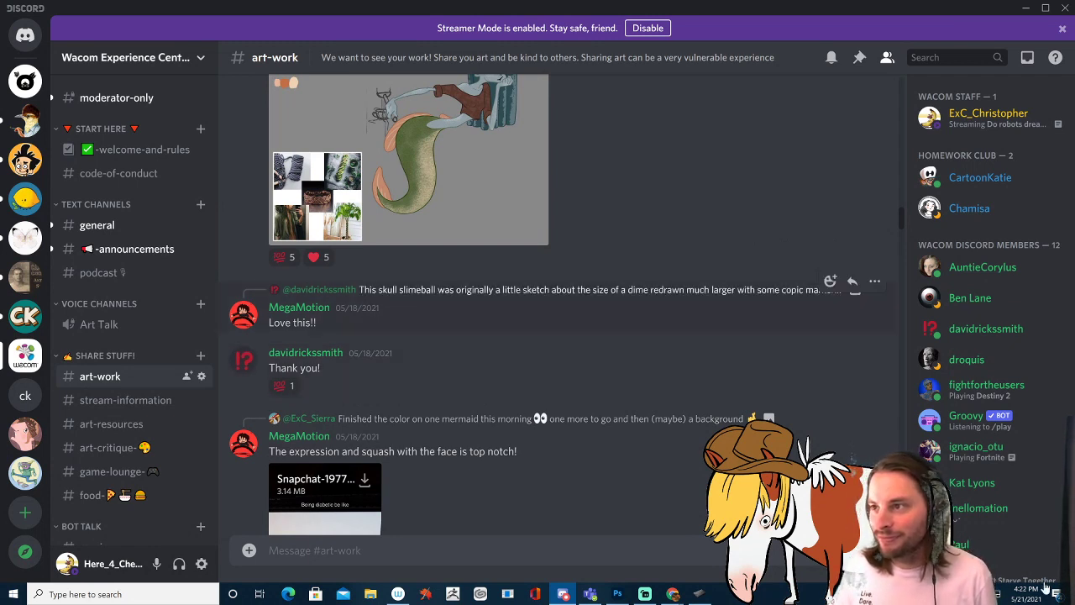
{"action": "scroll", "coordinate": [558, 335], "scroll_direction": "up", "scroll_amount": 3}
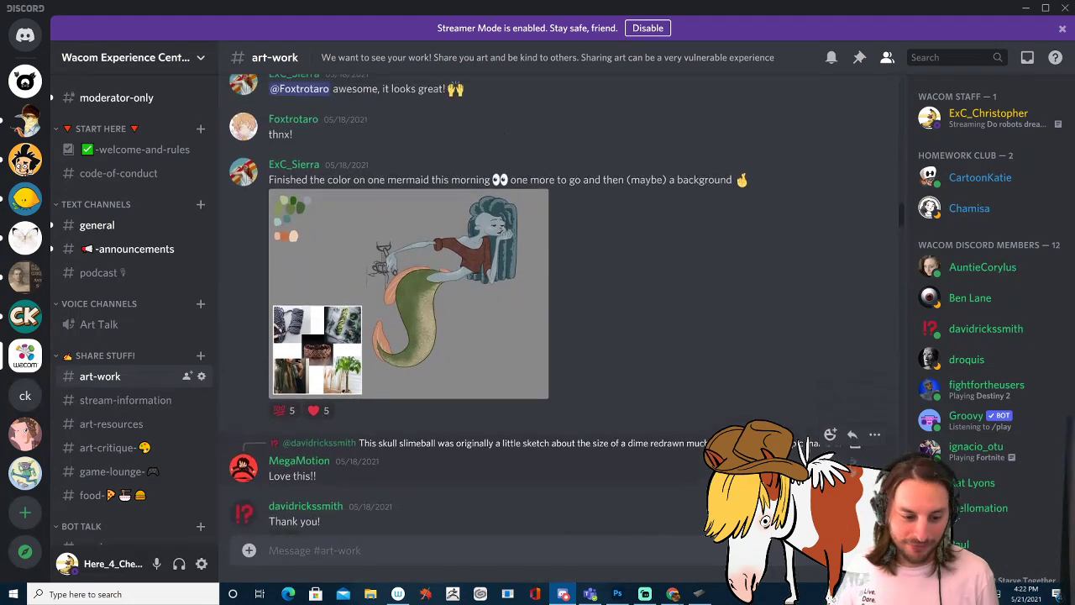
{"action": "left_click", "coordinate": [408, 331]}
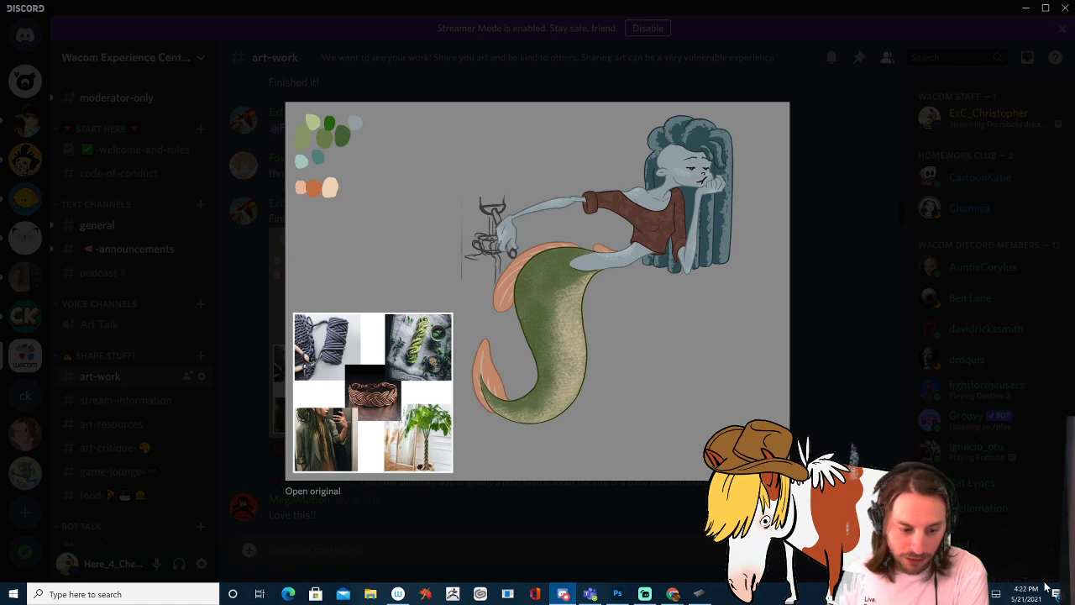
{"action": "key", "text": "Escape"}
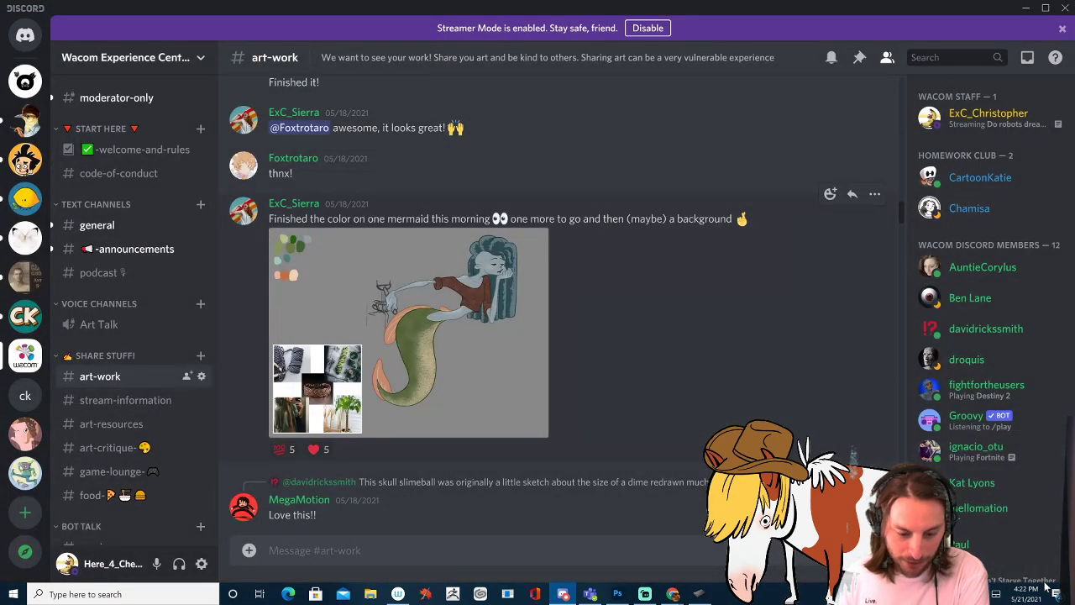
Find the 0001-0240.mp4 post with the finished 3D pigman sculpt, watch the clip in full screen, and leave full screen
{"action": "scroll", "coordinate": [840, 420], "scroll_direction": "up", "scroll_amount": 4}
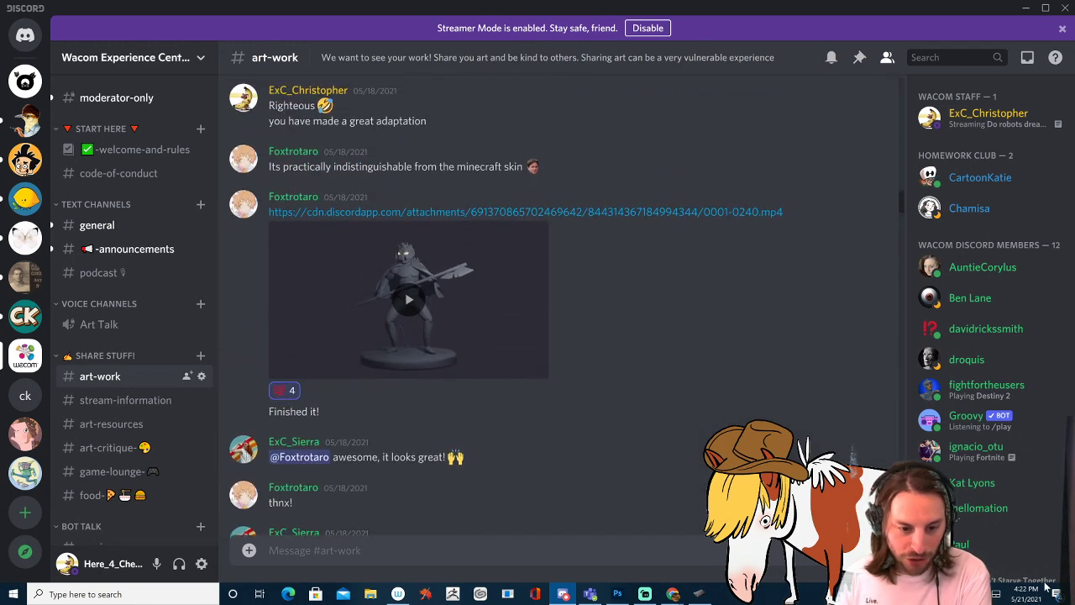
{"action": "scroll", "coordinate": [840, 420], "scroll_direction": "down", "scroll_amount": 1}
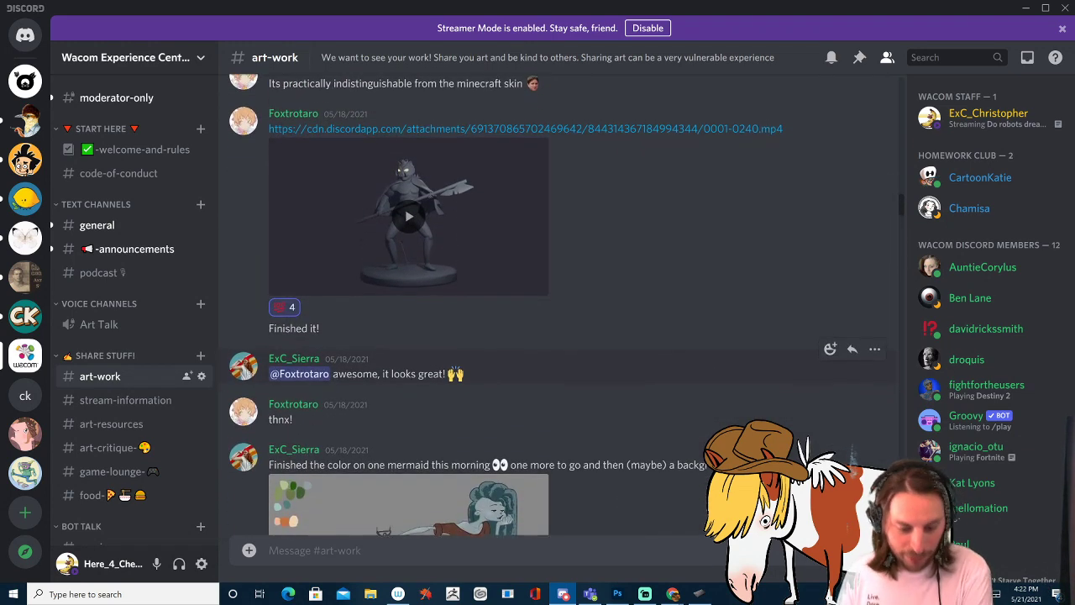
{"action": "scroll", "coordinate": [840, 420], "scroll_direction": "up", "scroll_amount": 1}
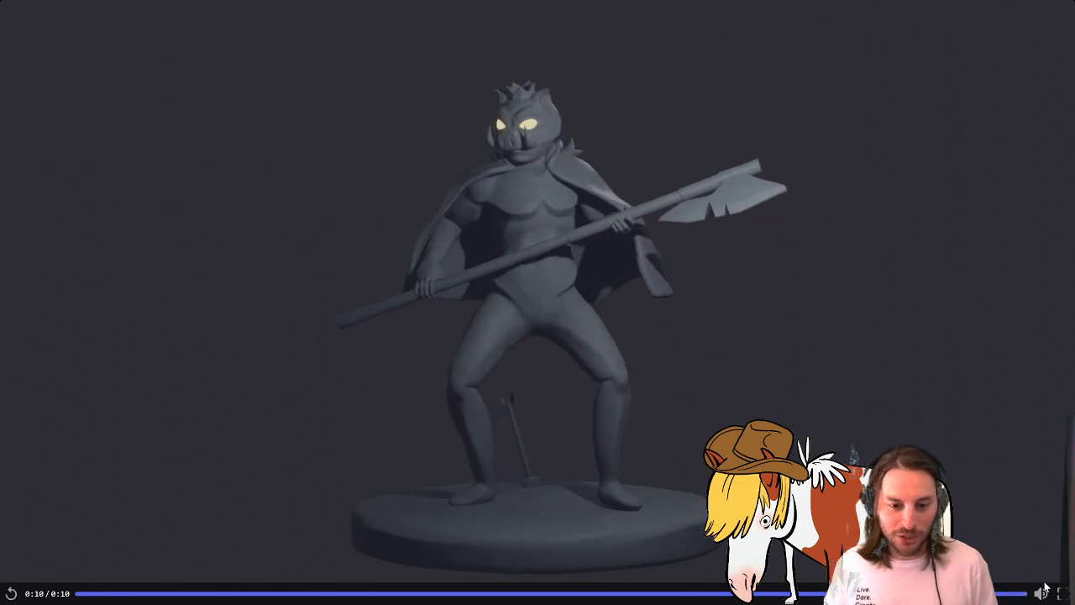
{"action": "key", "text": "Escape"}
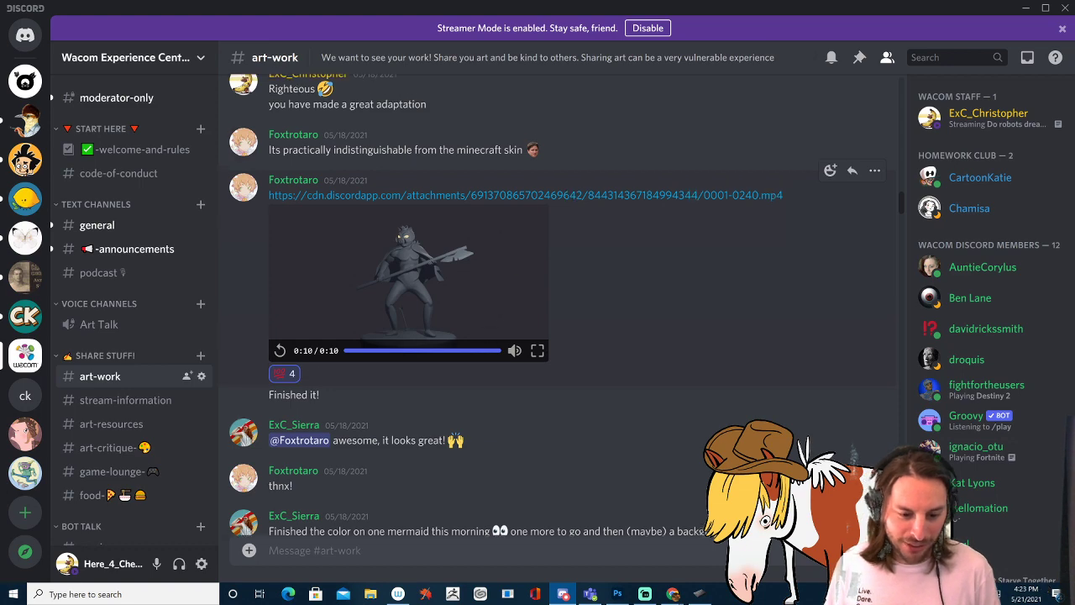
Find the earlier winged character design line drawing on a blue background and view it enlarged, closing the preview
{"action": "scroll", "coordinate": [554, 302], "scroll_direction": "up", "scroll_amount": 3}
{"action": "scroll", "coordinate": [408, 143], "scroll_direction": "up", "scroll_amount": 8}
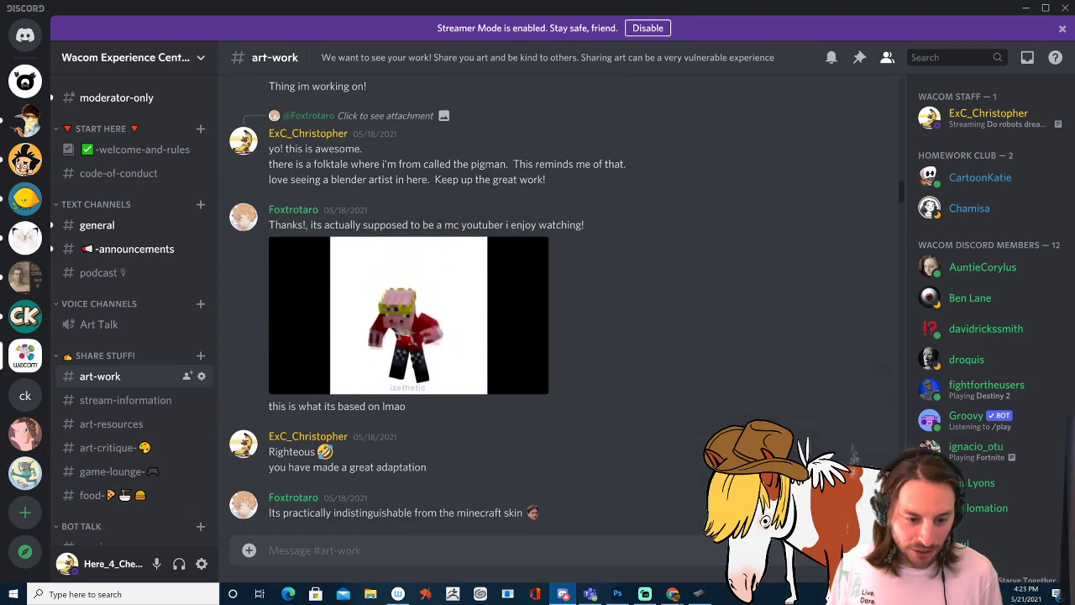
{"action": "scroll", "coordinate": [554, 303], "scroll_direction": "up", "scroll_amount": 10}
{"action": "scroll", "coordinate": [554, 302], "scroll_direction": "up", "scroll_amount": 15}
{"action": "scroll", "coordinate": [554, 302], "scroll_direction": "up", "scroll_amount": 2}
{"action": "left_click", "coordinate": [385, 273]}
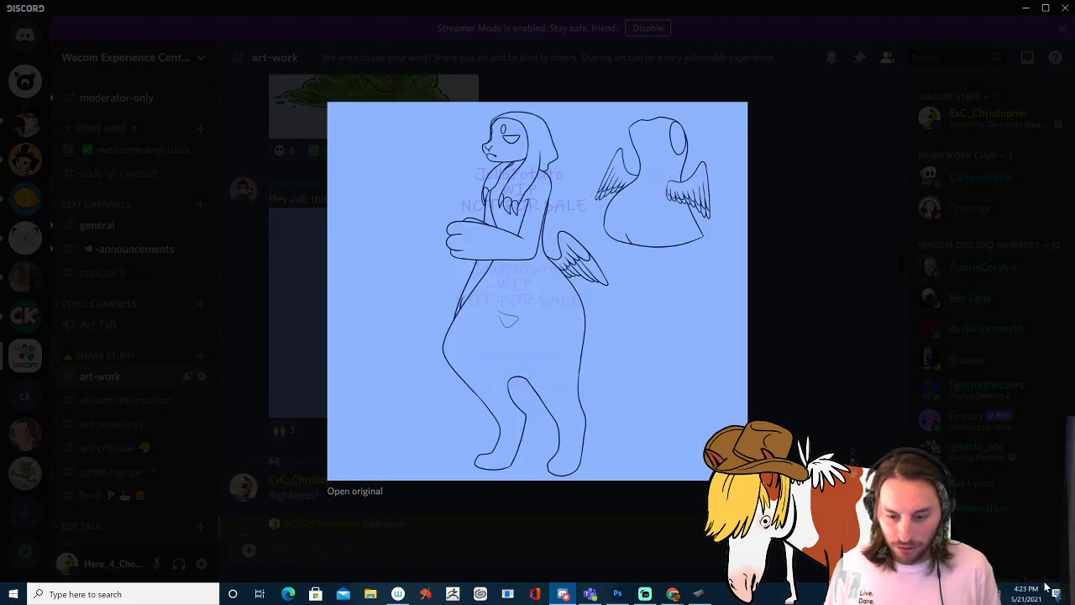
{"action": "left_click", "coordinate": [1045, 581]}
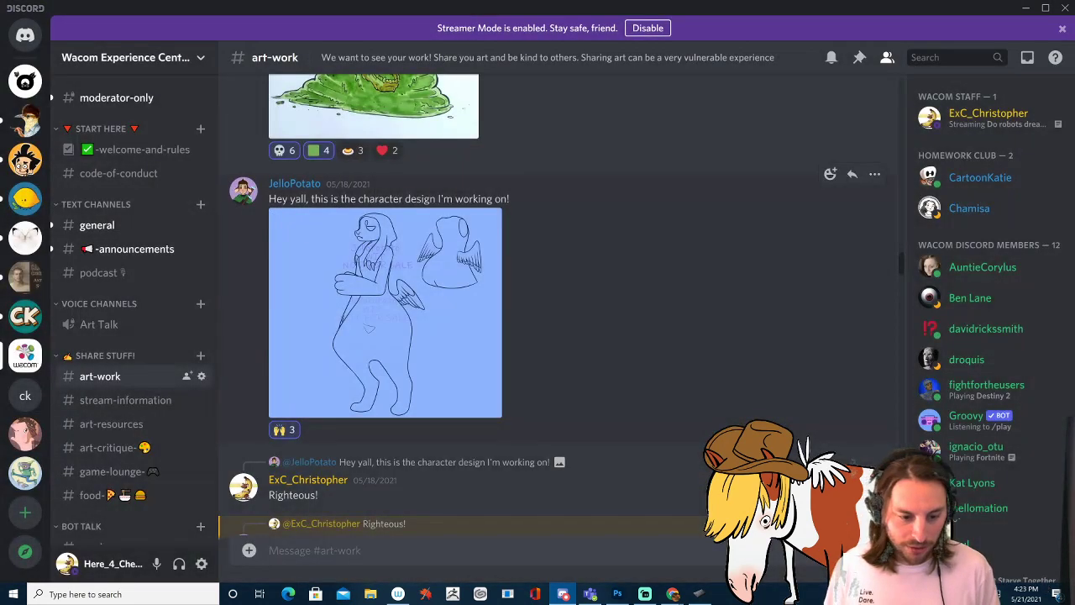
Find the green skull slimeball marker drawing and examine it enlarged, closing the preview
{"action": "scroll", "coordinate": [554, 306], "scroll_direction": "up", "scroll_amount": 4}
{"action": "left_click", "coordinate": [373, 300]}
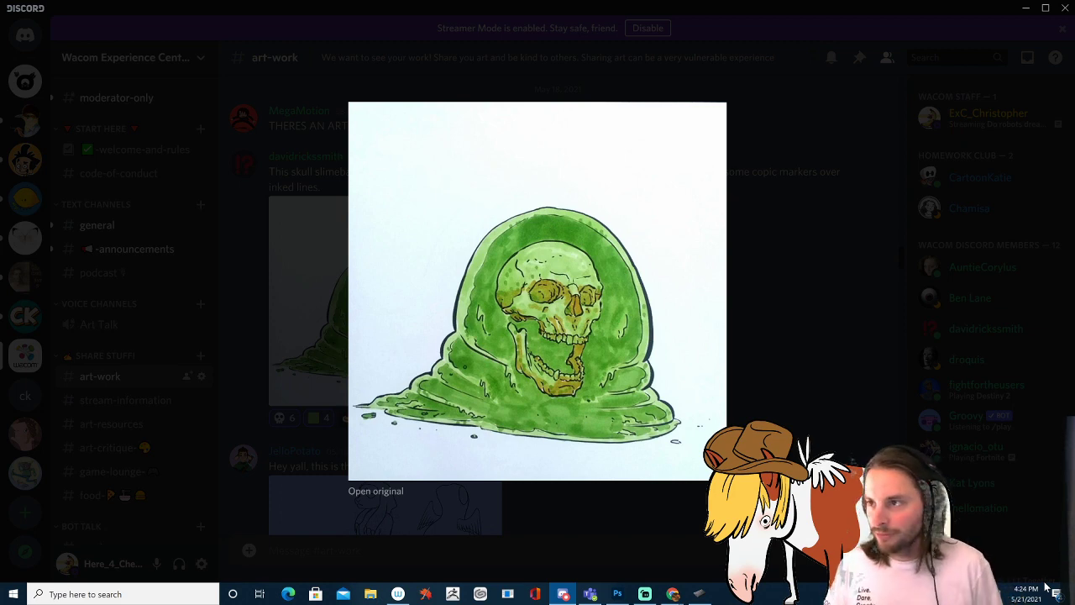
{"action": "key", "text": "Escape"}
Find the Powerhouse Animation post and examine the Castlevania model sheets for Carmilla, Lenore and Morana enlarged, revisiting Lenore and closing each preview
{"action": "scroll", "coordinate": [554, 303], "scroll_direction": "up", "scroll_amount": 5}
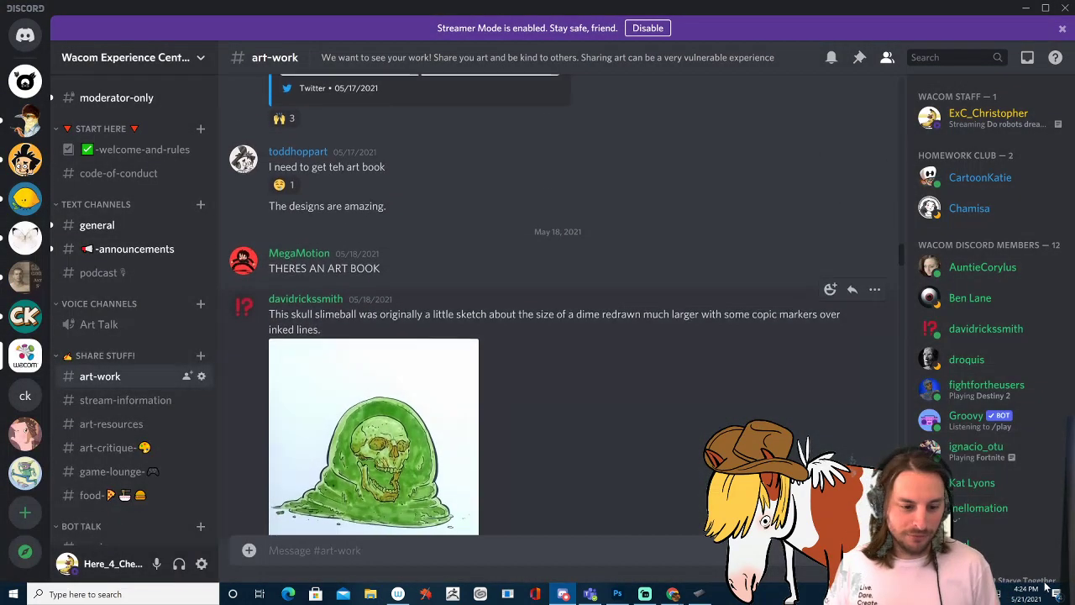
{"action": "scroll", "coordinate": [518, 305], "scroll_direction": "up", "scroll_amount": 5}
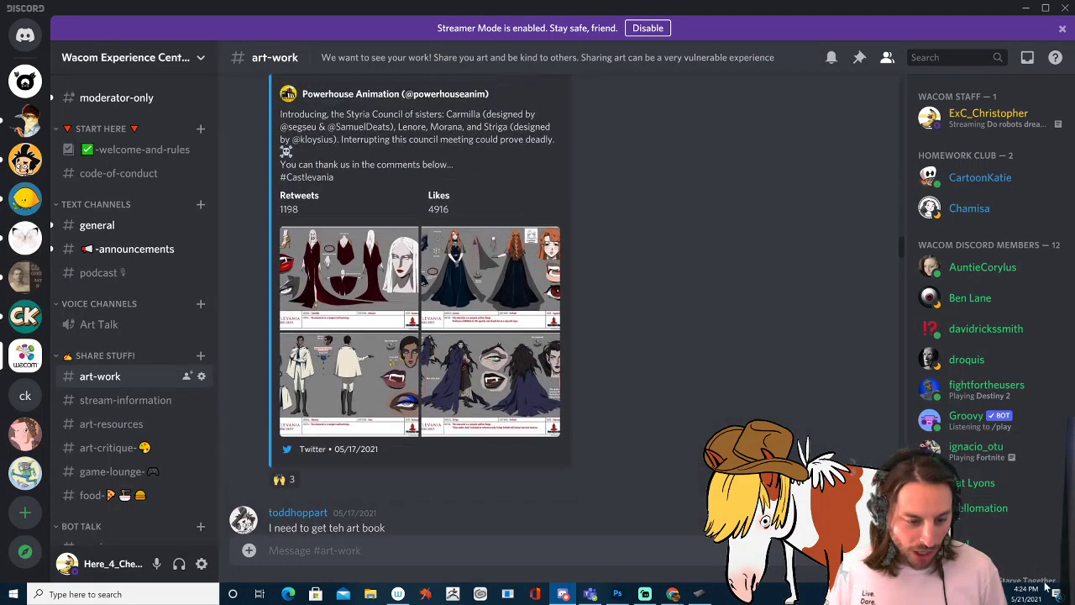
{"action": "scroll", "coordinate": [517, 304], "scroll_direction": "down", "scroll_amount": 1}
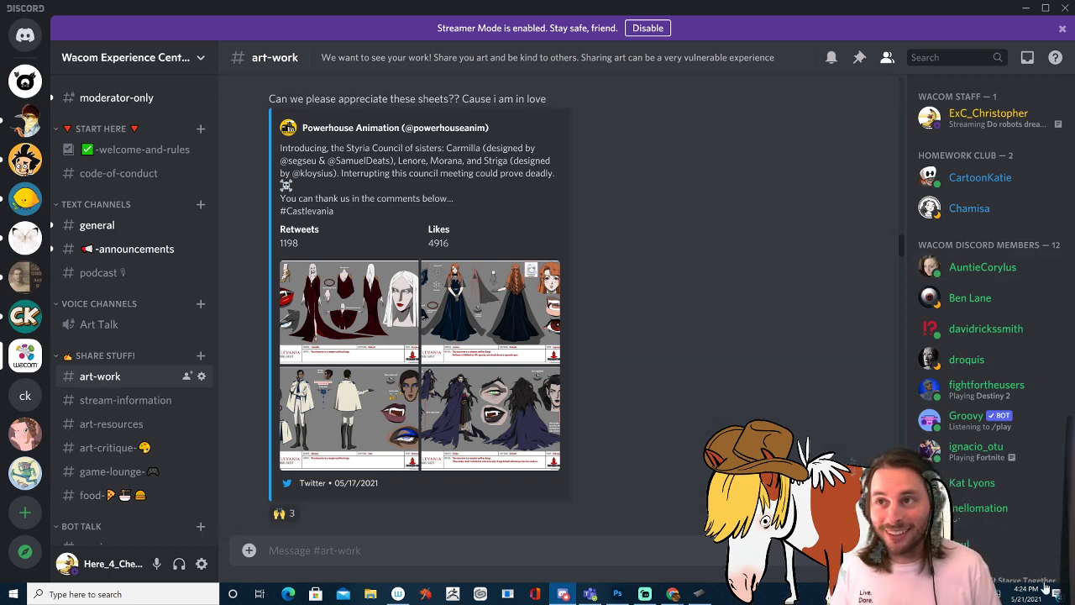
{"action": "left_click", "coordinate": [348, 311]}
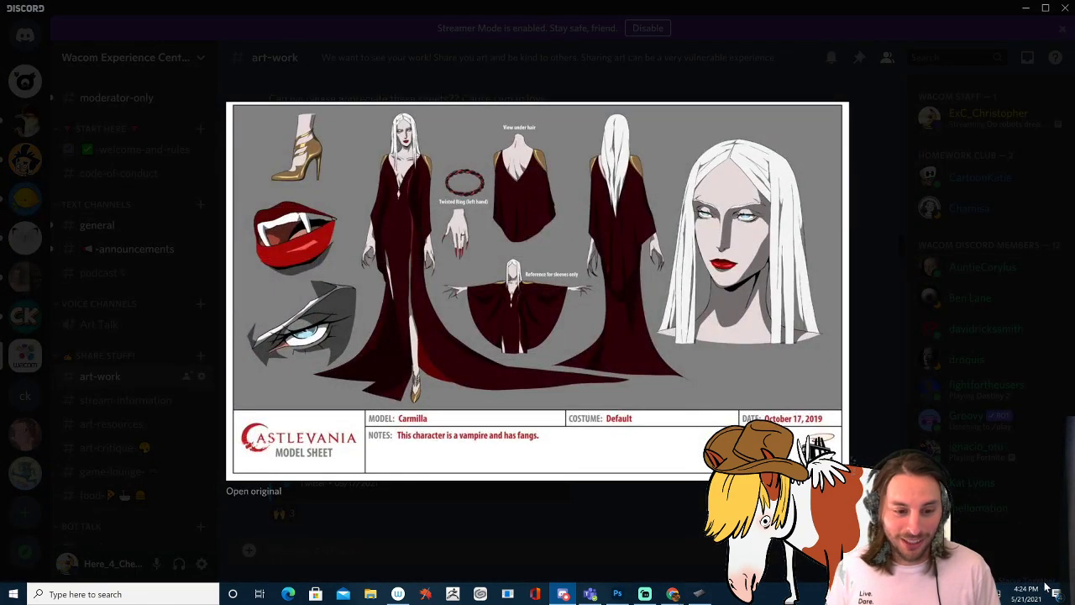
{"action": "key", "text": "Escape"}
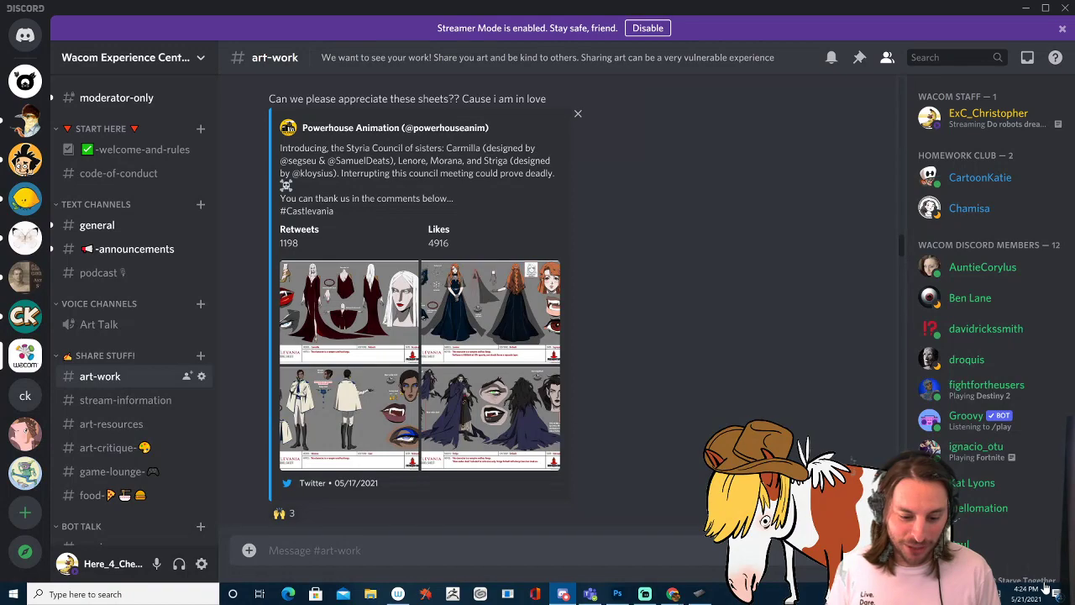
{"action": "left_click", "coordinate": [489, 310]}
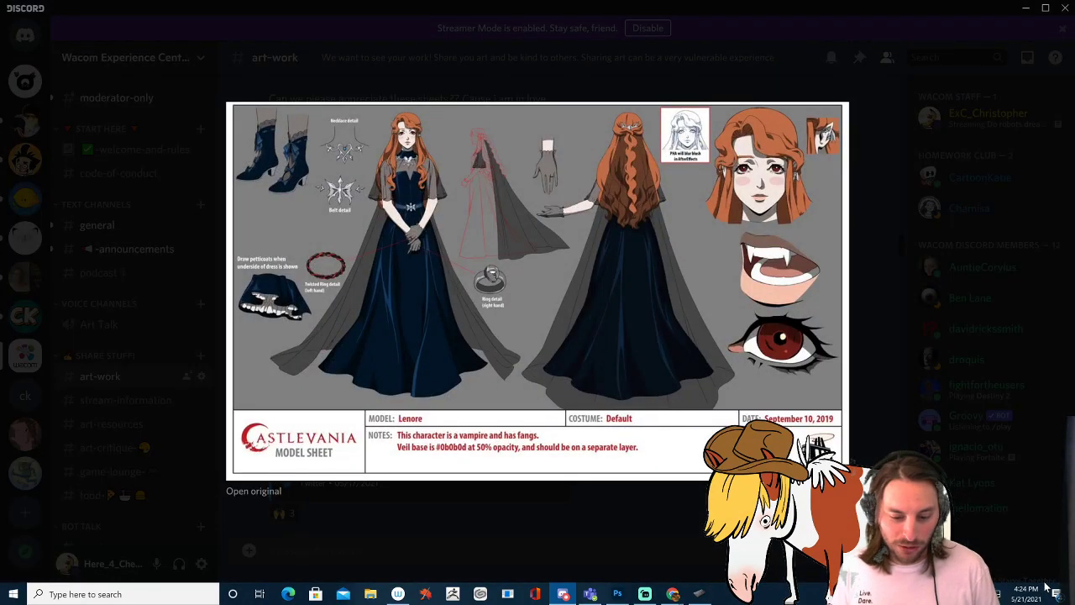
{"action": "key", "text": "Escape"}
{"action": "left_click", "coordinate": [349, 418]}
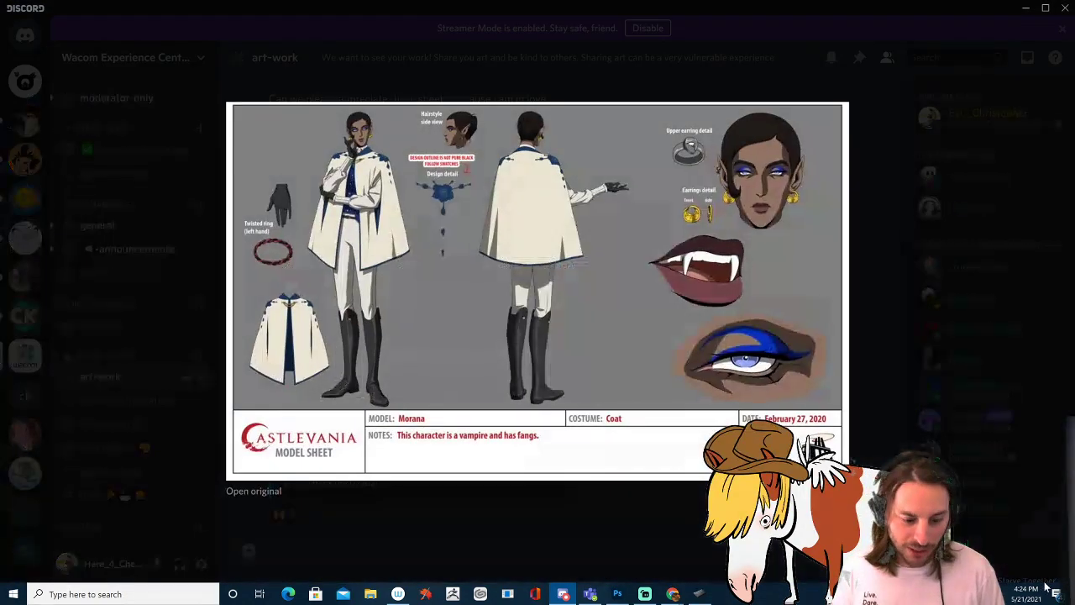
{"action": "key", "text": "Escape"}
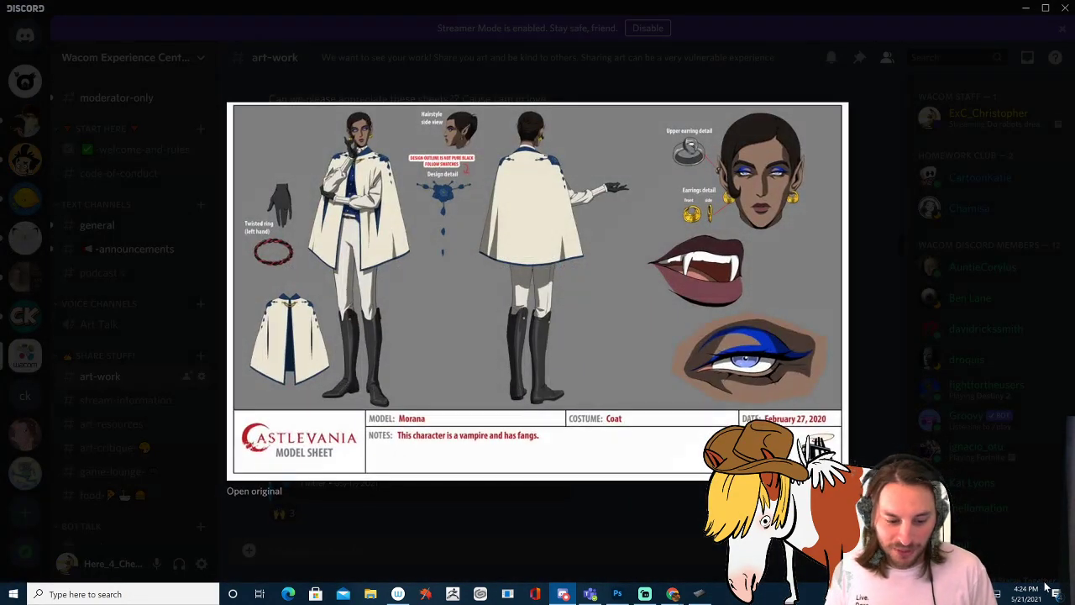
{"action": "left_click", "coordinate": [489, 311]}
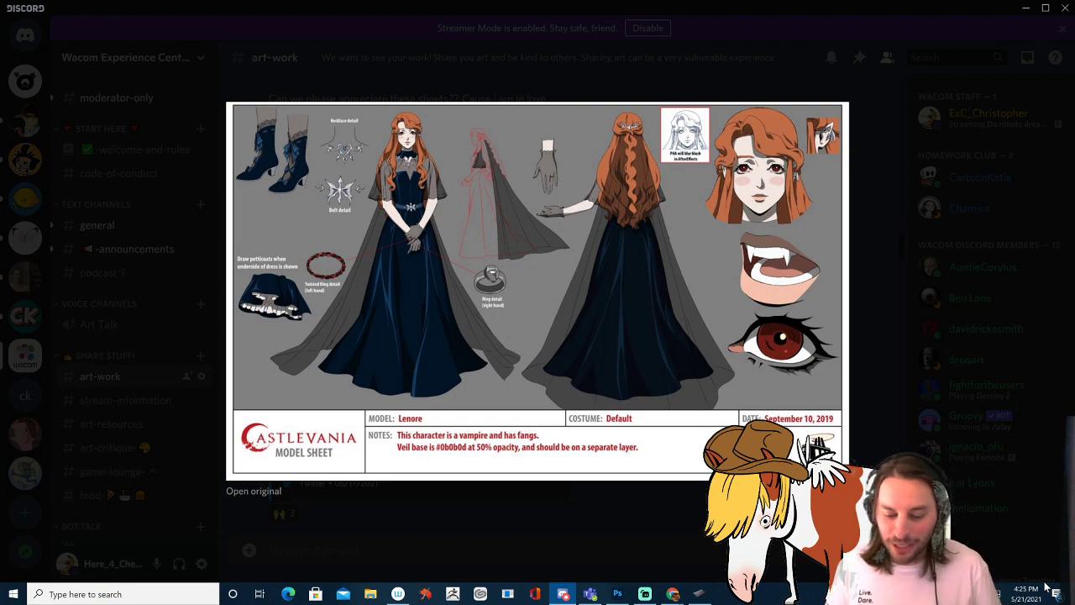
{"action": "key", "text": "Escape"}
Find the May 16 rough sketch of the "Fridge Sweety" redraw and view it enlarged, closing the preview
{"action": "scroll", "coordinate": [554, 302], "scroll_direction": "up", "scroll_amount": 2}
{"action": "scroll", "coordinate": [555, 319], "scroll_direction": "up", "scroll_amount": 5}
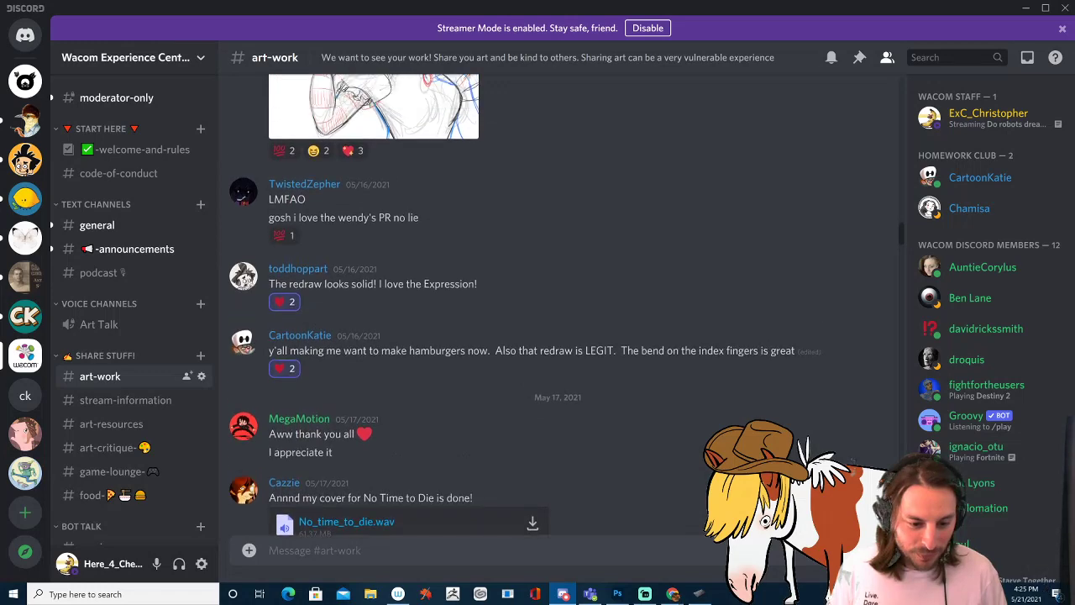
{"action": "scroll", "coordinate": [554, 303], "scroll_direction": "up", "scroll_amount": 4}
{"action": "left_click", "coordinate": [373, 373]}
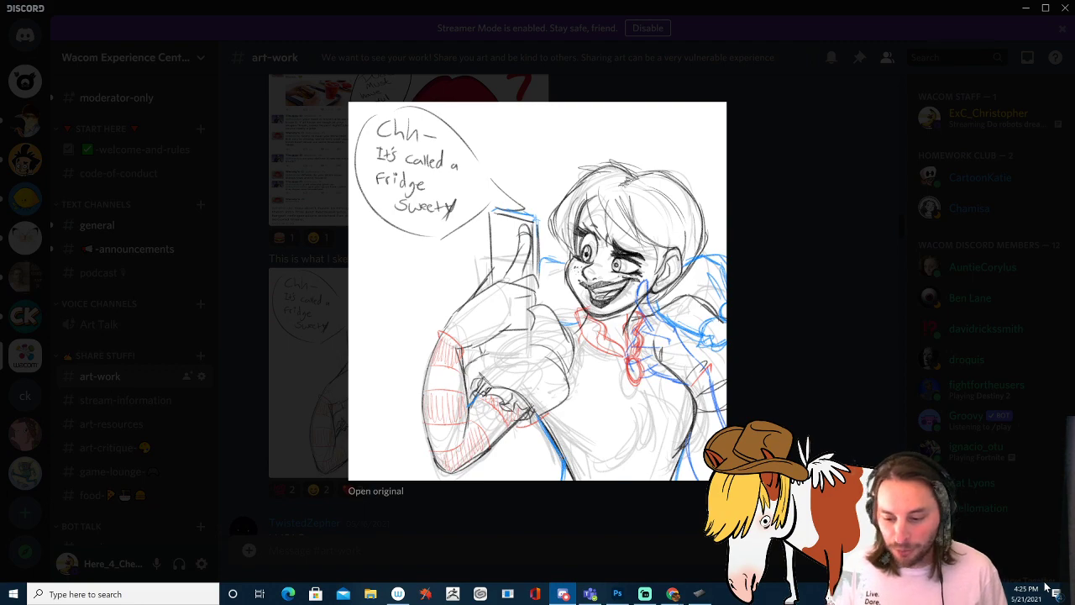
{"action": "key", "text": "Escape"}
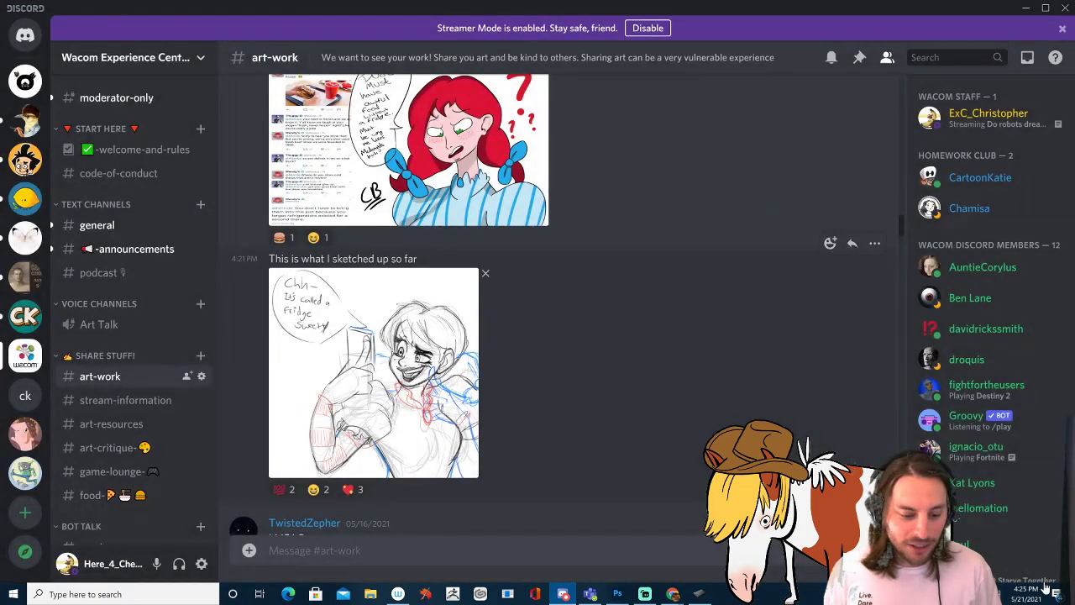
Find the finished "I NEED IT" CD cover illustration with the bottle and view it enlarged, closing the preview
{"action": "scroll", "coordinate": [558, 304], "scroll_direction": "up", "scroll_amount": 4}
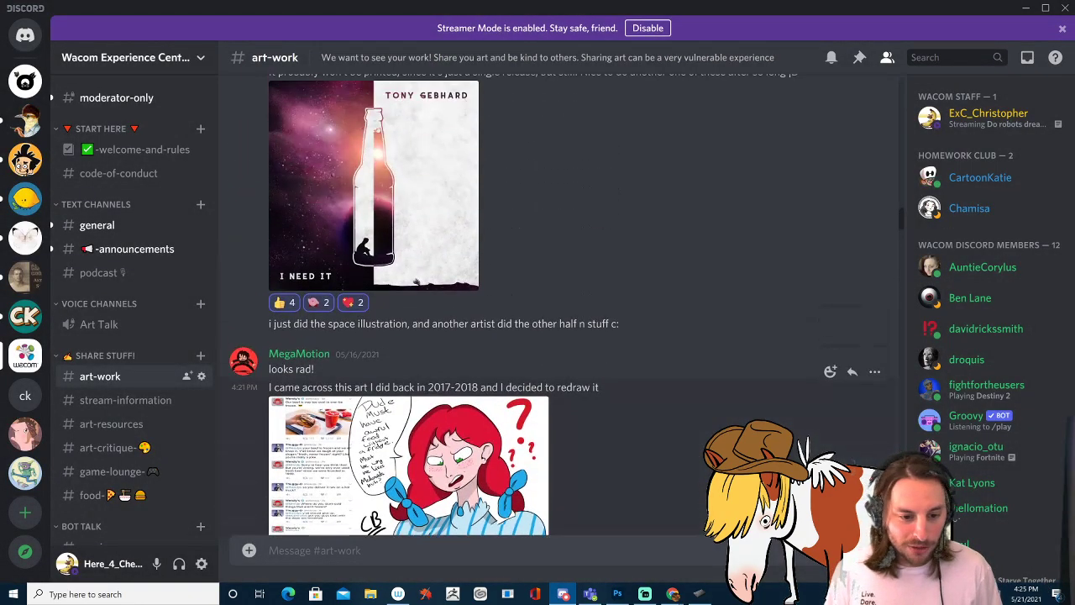
{"action": "scroll", "coordinate": [559, 304], "scroll_direction": "up", "scroll_amount": 1}
{"action": "left_click", "coordinate": [373, 336]}
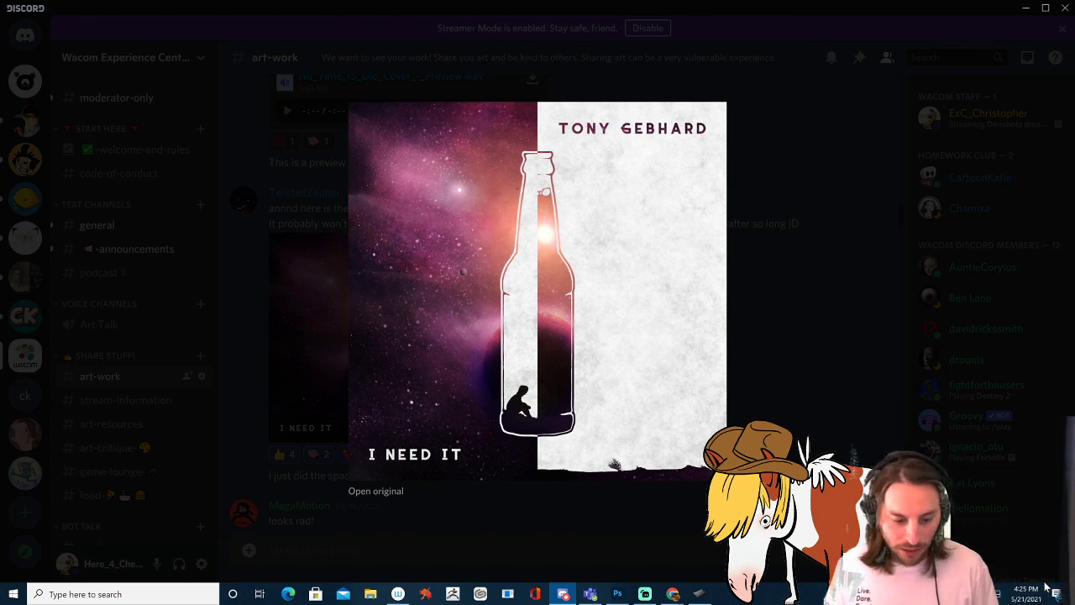
{"action": "key", "text": "Escape"}
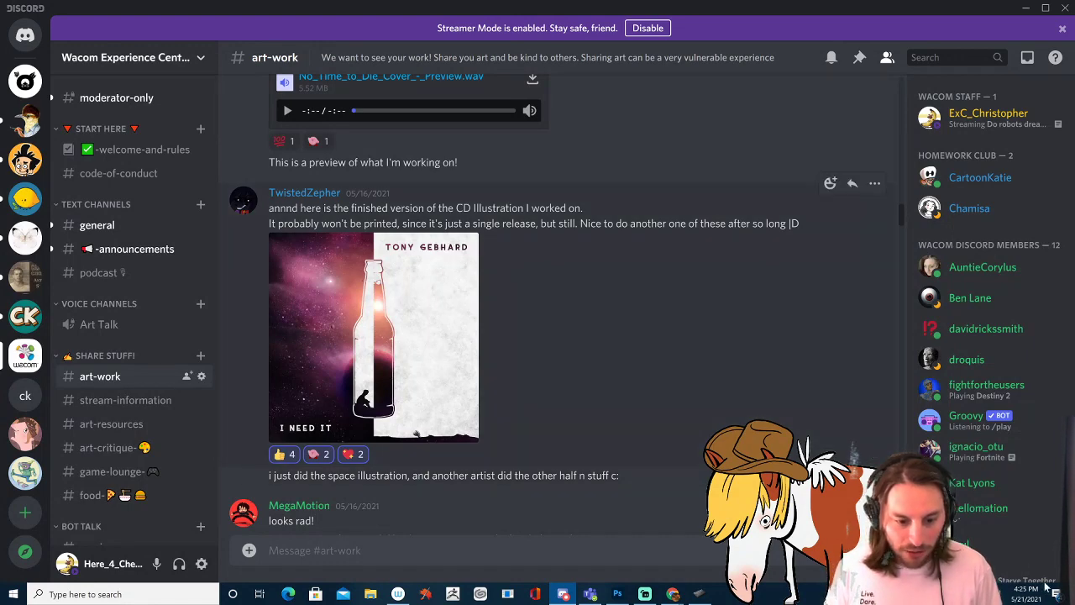
Find the lineup of breakfast-themed characters and view it enlarged, closing the preview
{"action": "scroll", "coordinate": [609, 174], "scroll_direction": "up", "scroll_amount": 6}
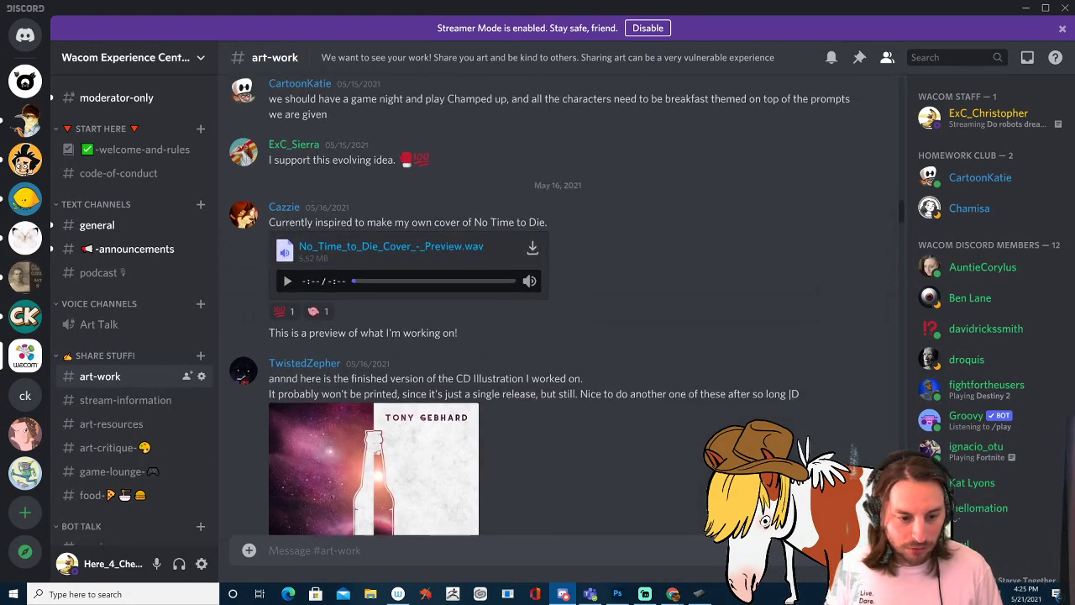
{"action": "key", "text": "Page_Up"}
{"action": "key", "text": "Page_Up"}
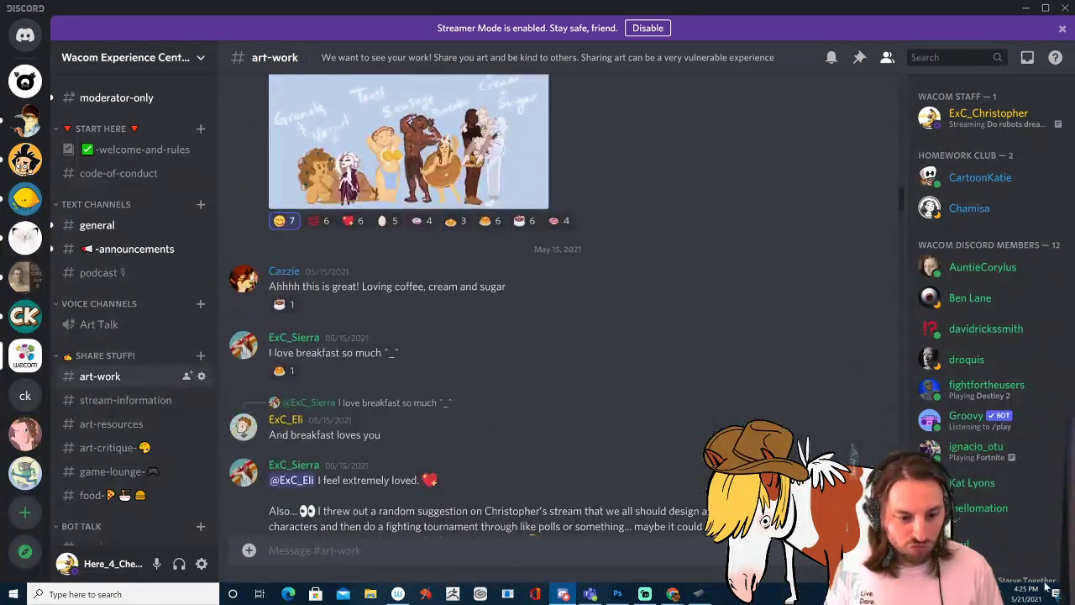
{"action": "left_click", "coordinate": [408, 307]}
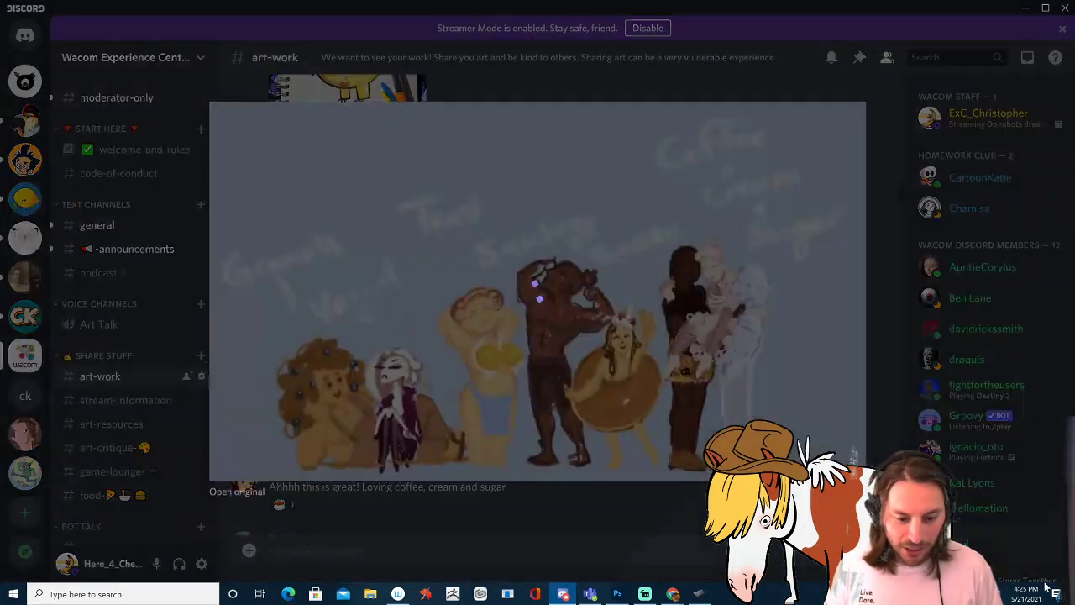
{"action": "key", "text": "Escape"}
Find the May 14 "I DON'T KNOW!!" sketchbook drawing of the yellow banana creatures and examine it enlarged, closing the preview
{"action": "key", "text": "Page_Up"}
{"action": "key", "text": "Page_Up"}
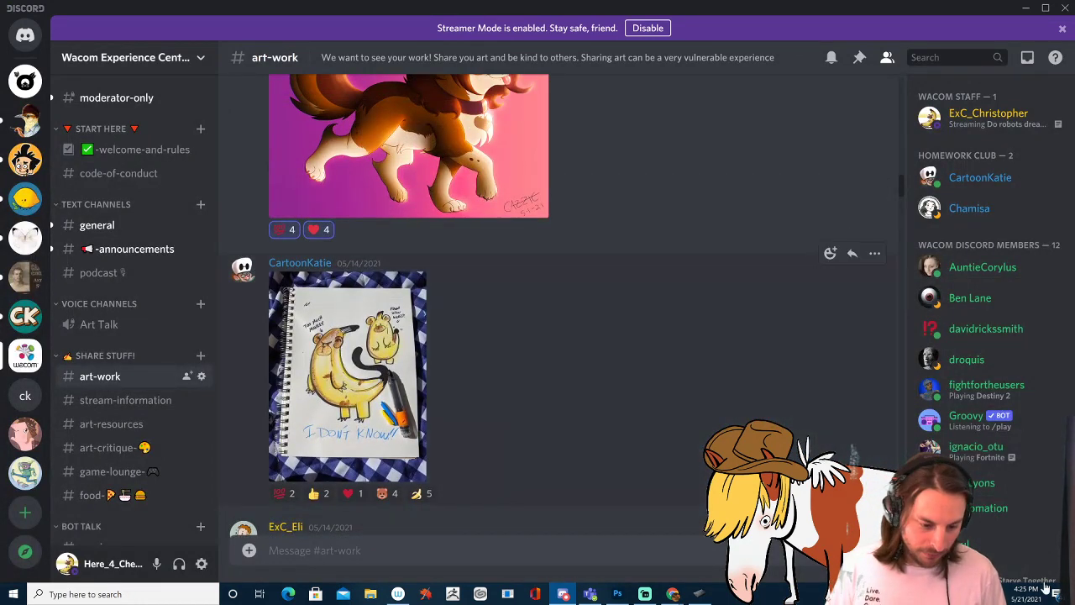
{"action": "key", "text": "Page_Up"}
{"action": "key", "text": "Page_Up"}
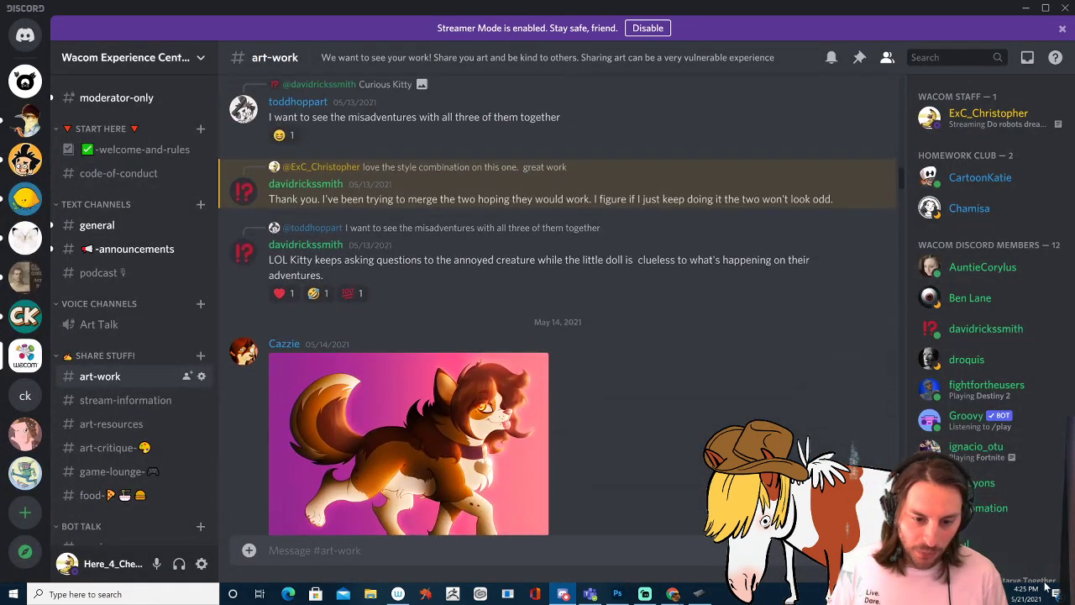
{"action": "key", "text": "Page_Up"}
{"action": "key", "text": "Page_Down"}
{"action": "key", "text": "Page_Down"}
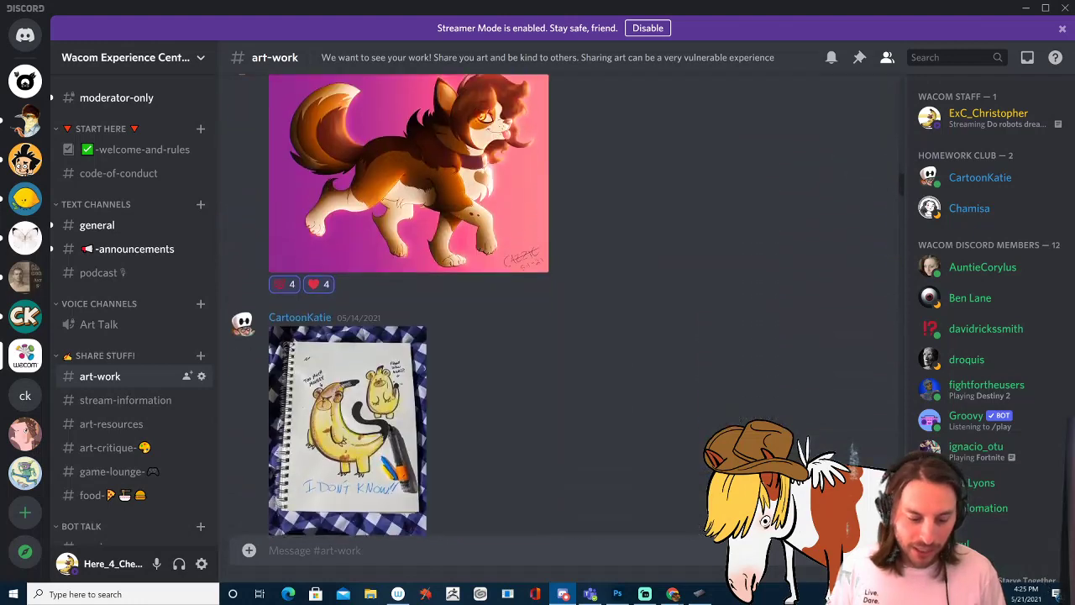
{"action": "left_click", "coordinate": [346, 404]}
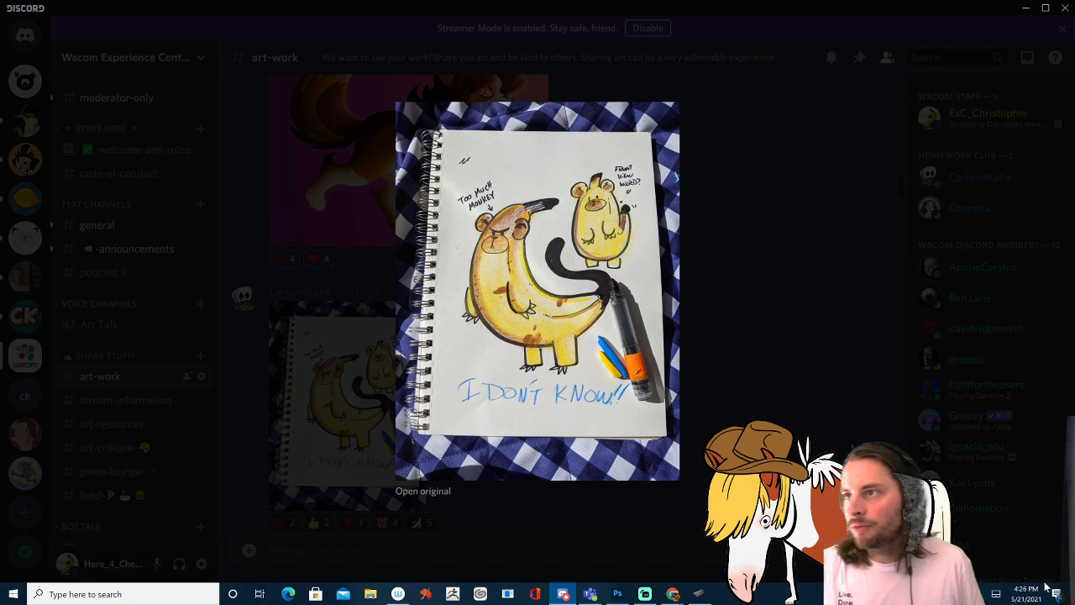
{"action": "left_click", "coordinate": [828, 282]}
Look over the May 14 walking dog illustration and the older "Curious Kitty" comic
{"action": "scroll", "coordinate": [827, 282], "scroll_direction": "up", "scroll_amount": 4}
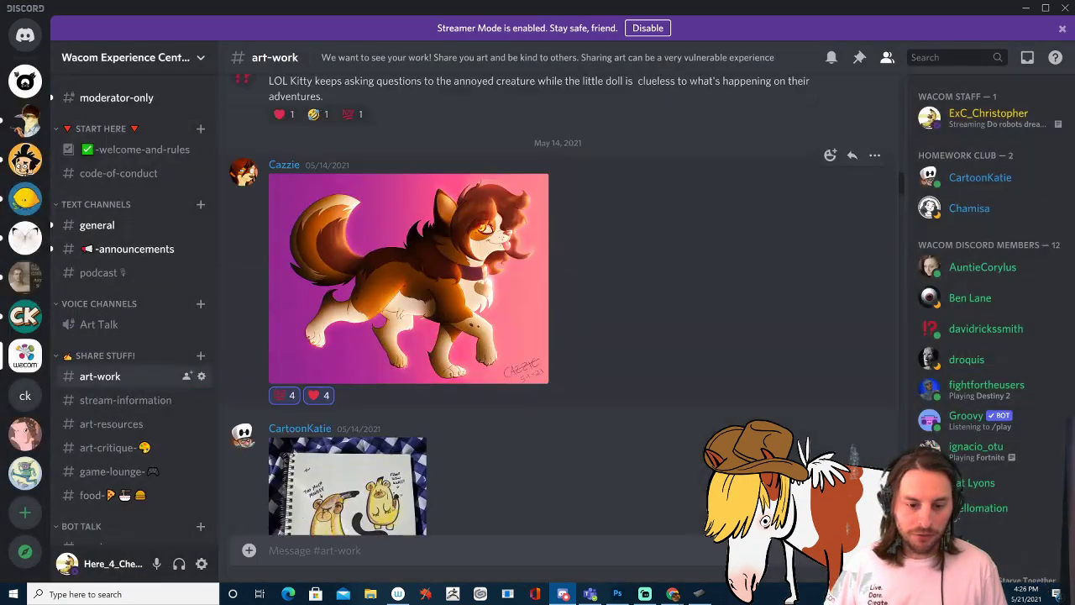
{"action": "scroll", "coordinate": [554, 302], "scroll_direction": "up", "scroll_amount": 5}
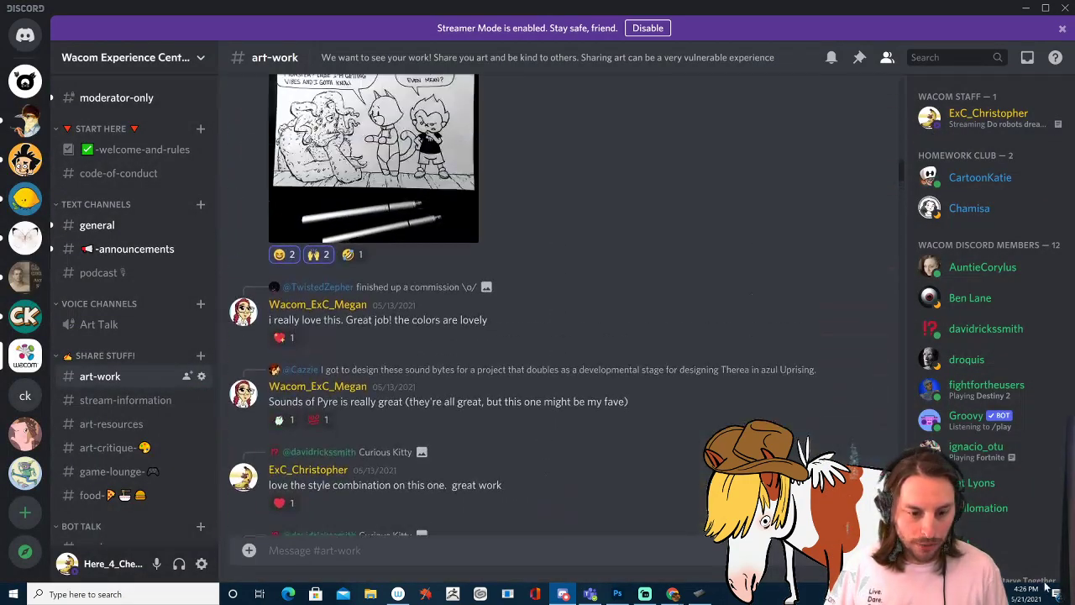
{"action": "scroll", "coordinate": [554, 302], "scroll_direction": "up", "scroll_amount": 2}
Return to the newest posts and look over the "Secret Recipe for Yee-Haw Sauce" image and the leftover Copic marker drawings
{"action": "scroll", "coordinate": [554, 303], "scroll_direction": "down", "scroll_amount": 8}
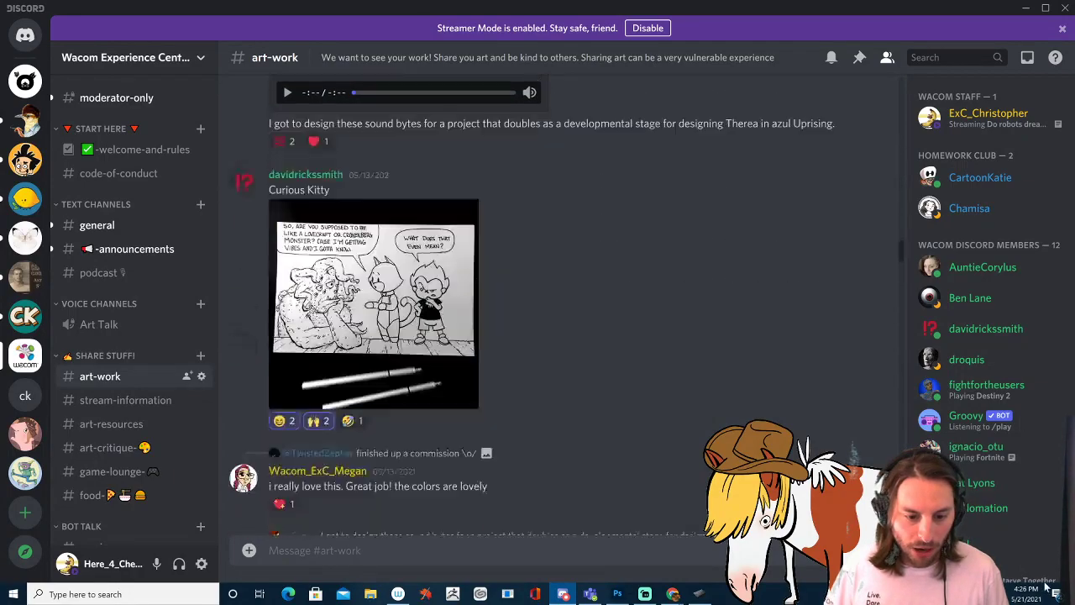
{"action": "scroll", "coordinate": [554, 303], "scroll_direction": "down", "scroll_amount": 12}
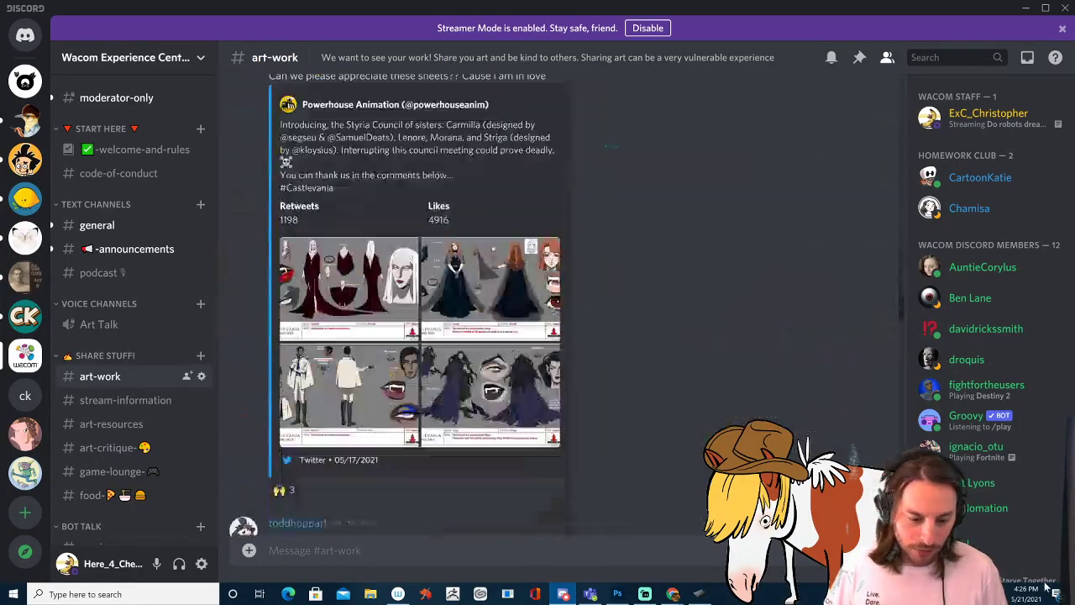
{"action": "scroll", "coordinate": [555, 303], "scroll_direction": "down", "scroll_amount": 12}
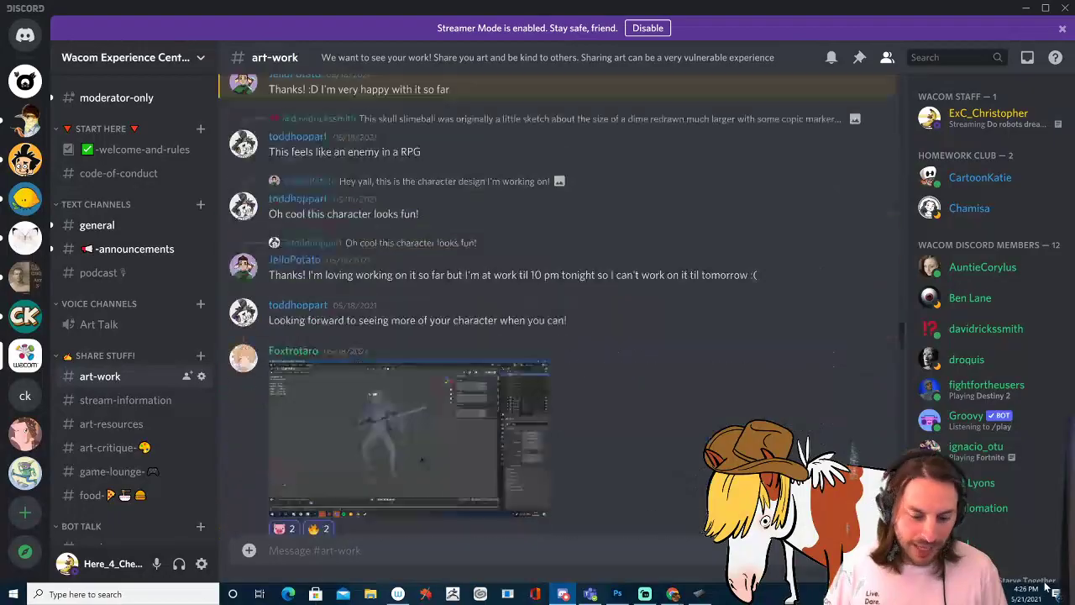
{"action": "scroll", "coordinate": [558, 311], "scroll_direction": "down", "scroll_amount": 20}
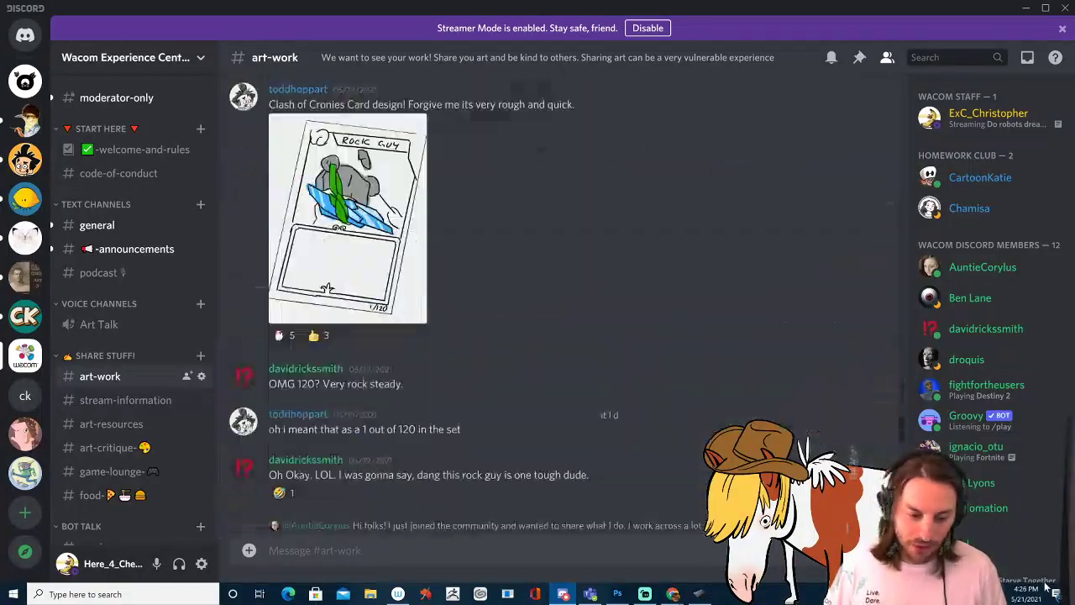
{"action": "scroll", "coordinate": [558, 310], "scroll_direction": "down", "scroll_amount": 15}
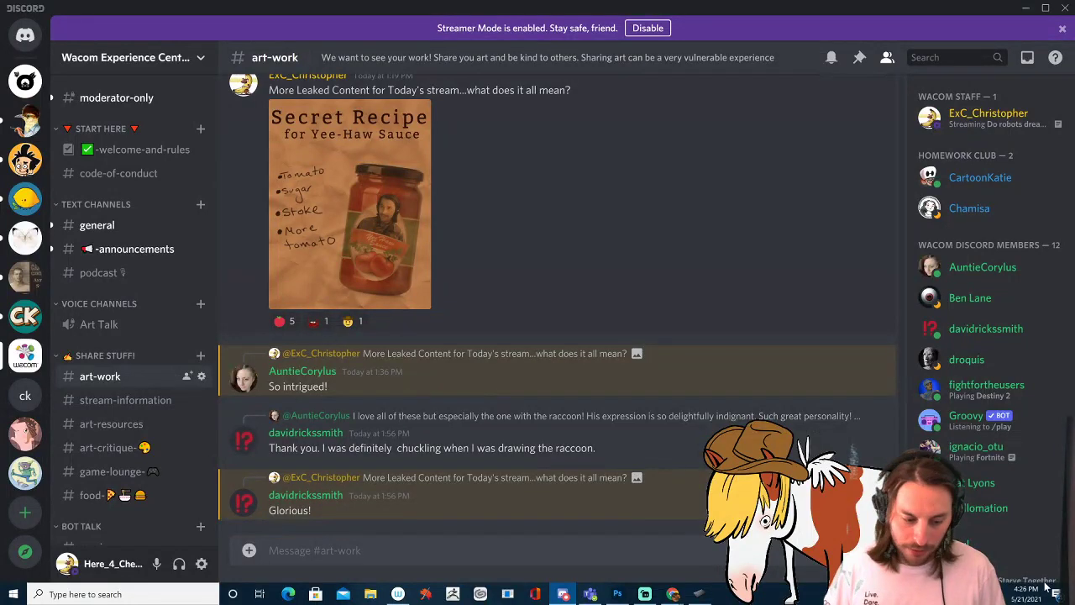
{"action": "scroll", "coordinate": [558, 310], "scroll_direction": "up", "scroll_amount": 15}
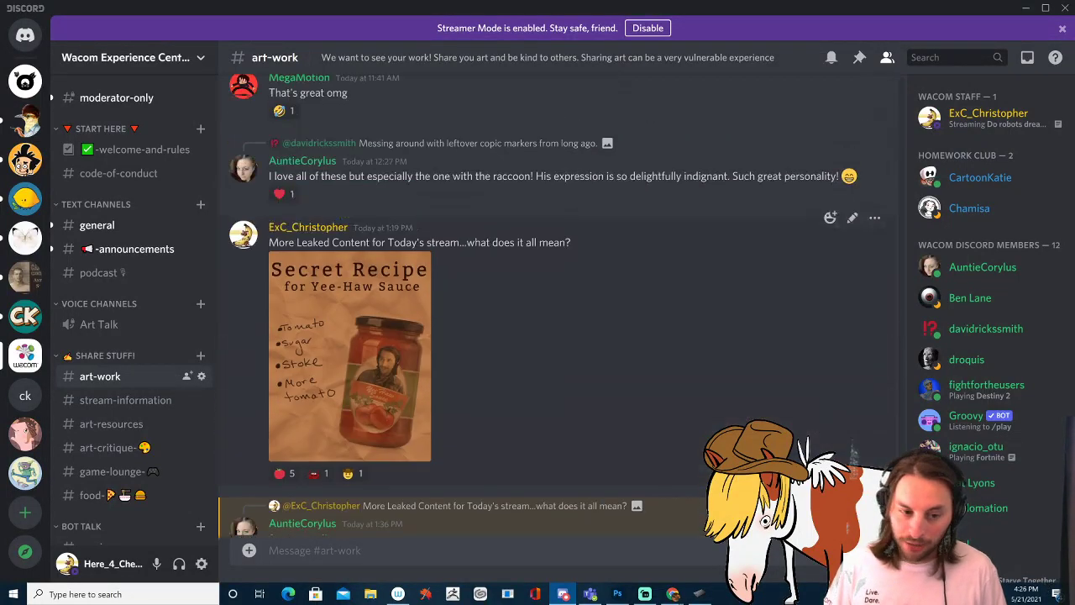
{"action": "scroll", "coordinate": [558, 310], "scroll_direction": "up", "scroll_amount": 10}
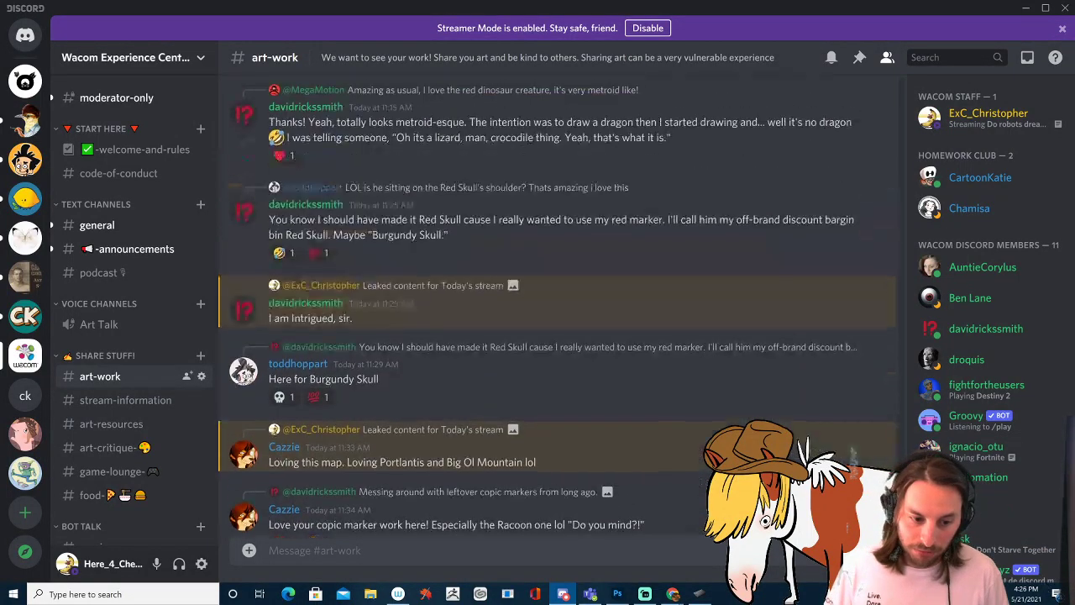
{"action": "scroll", "coordinate": [558, 311], "scroll_direction": "up", "scroll_amount": 12}
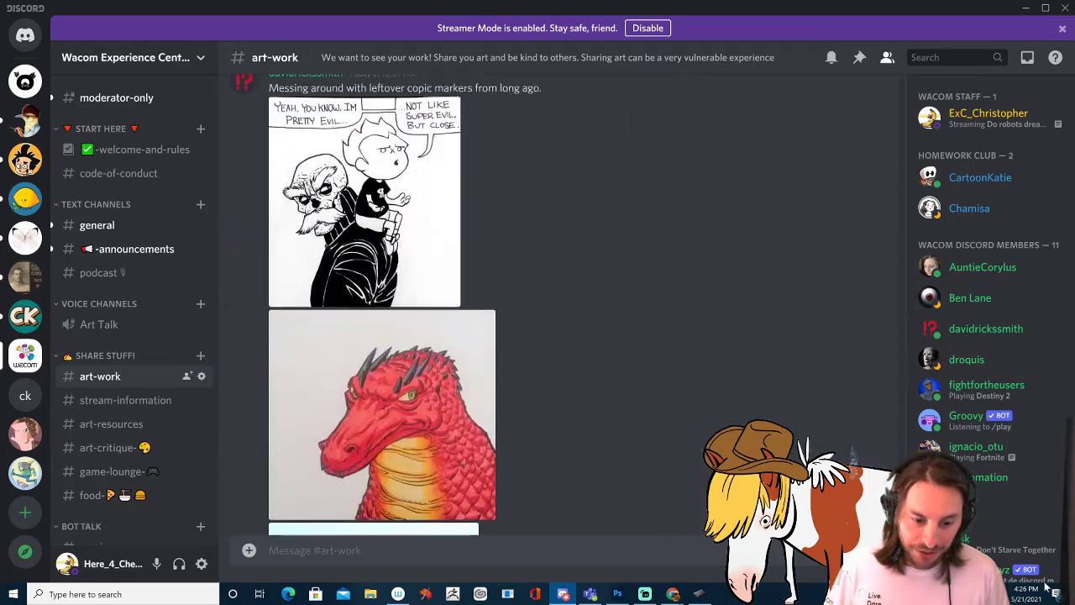
{"action": "scroll", "coordinate": [558, 310], "scroll_direction": "down", "scroll_amount": 20}
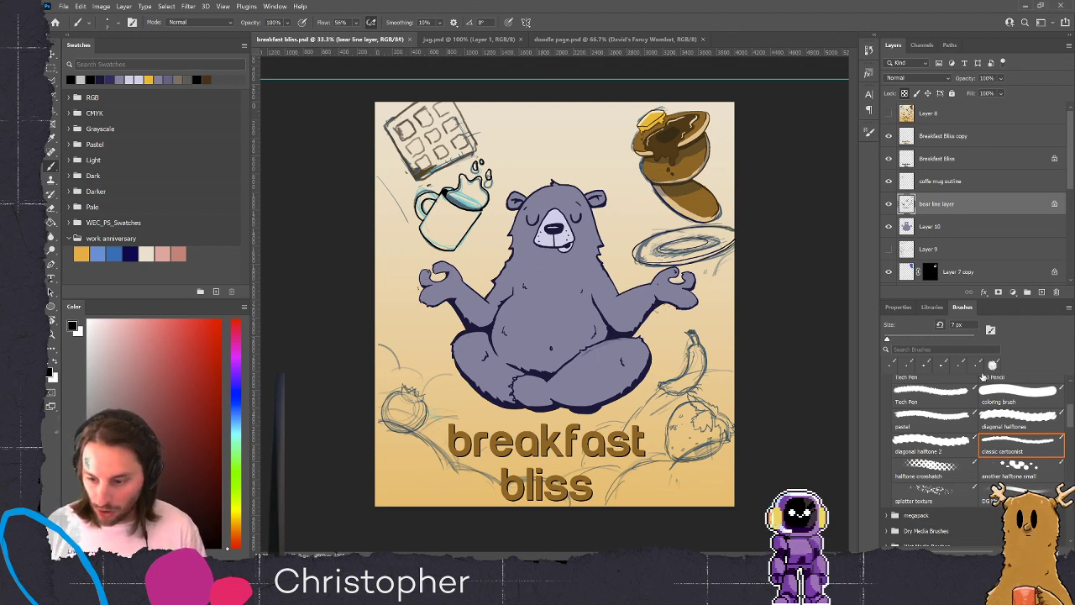
In Photoshop's breakfast bliss.psd, duplicate the bear's color layer, Layer 10, and lock the copy's transparent pixels
{"action": "left_click", "coordinate": [960, 232]}
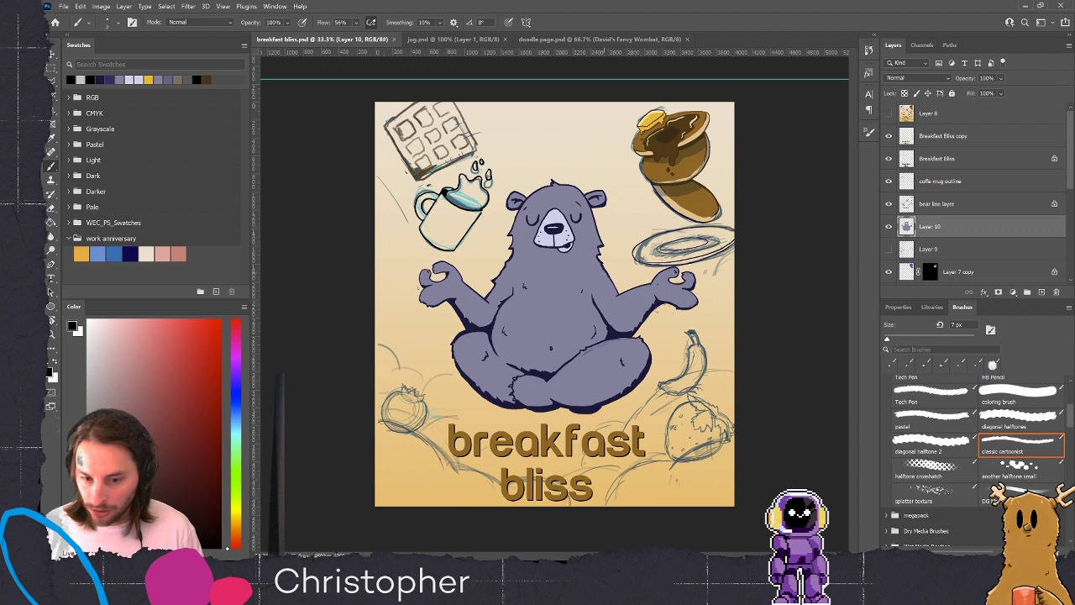
{"action": "key", "text": "ctrl+plus"}
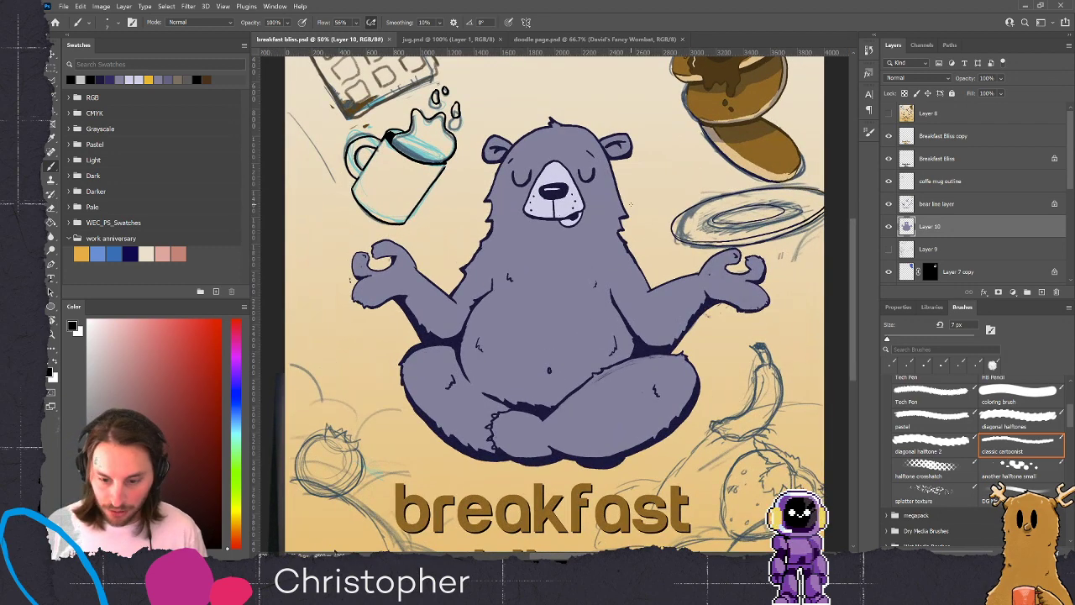
{"action": "left_click_drag", "start_coordinate": [932, 227], "coordinate": [1044, 293]}
{"action": "left_click", "coordinate": [904, 93]}
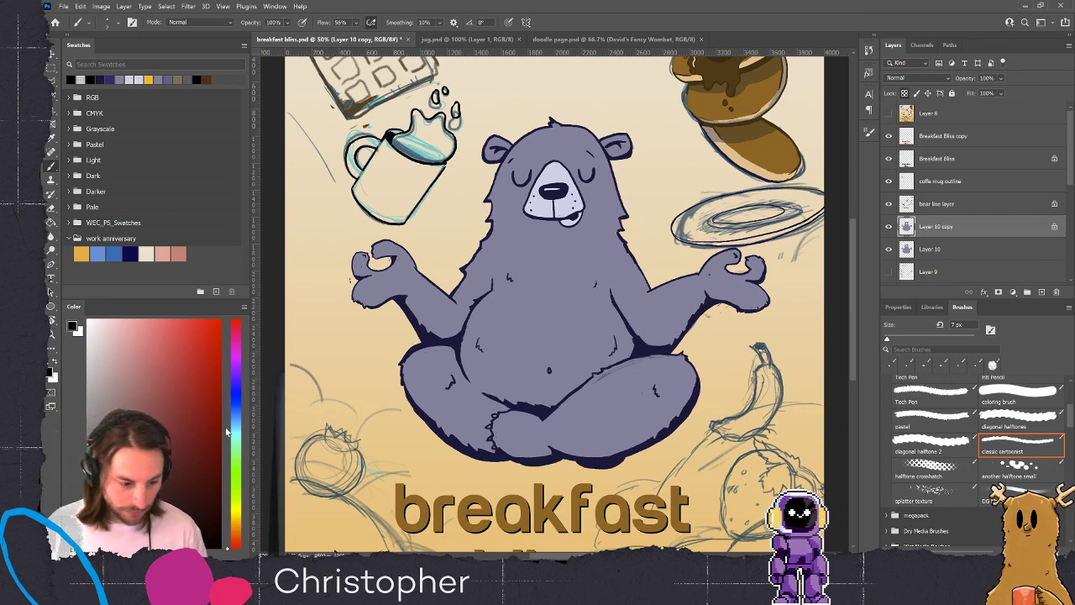
Paint the whole bear on the copied layer dark blue using the coloring brush at 1000 px
{"action": "left_click", "coordinate": [236, 405]}
{"action": "left_click", "coordinate": [196, 368]}
{"action": "left_click_drag", "start_coordinate": [195, 367], "coordinate": [184, 438]}
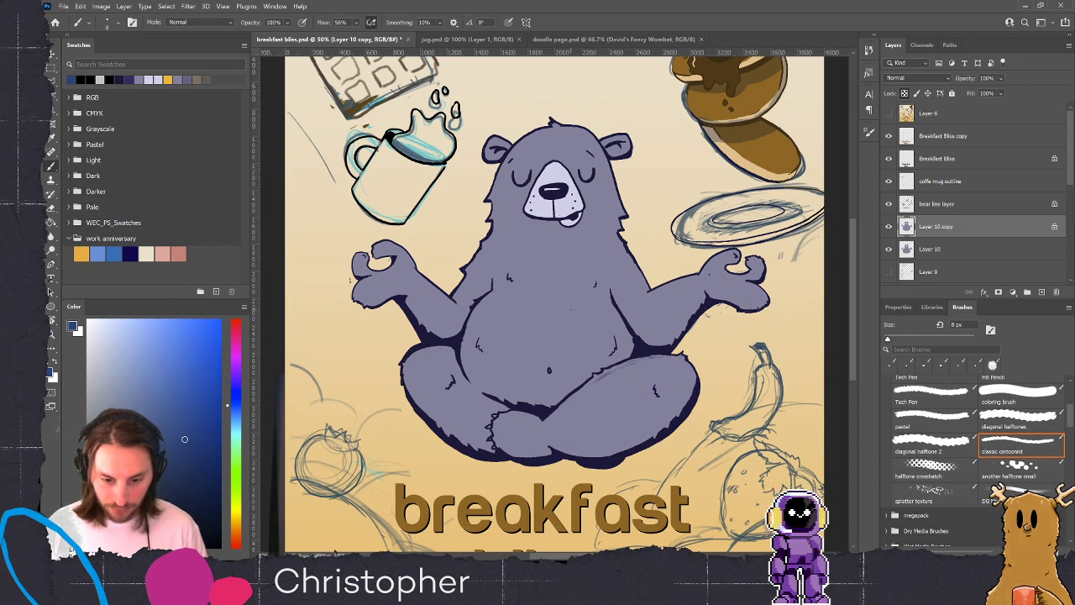
{"action": "key", "text": "bracketright"}
{"action": "key", "text": "bracketright"}
{"action": "key", "text": "bracketright"}
{"action": "key", "text": "bracketright"}
{"action": "key", "text": "bracketright"}
{"action": "left_click", "coordinate": [1029, 399]}
{"action": "key", "text": "bracketright"}
{"action": "key", "text": "bracketright"}
{"action": "key", "text": "bracketright"}
{"action": "key", "text": "bracketright"}
{"action": "key", "text": "bracketright"}
{"action": "key", "text": "bracketright"}
{"action": "key", "text": "bracketright"}
{"action": "key", "text": "bracketright"}
{"action": "key", "text": "bracketright"}
{"action": "key", "text": "bracketright"}
{"action": "key", "text": "bracketright"}
{"action": "key", "text": "bracketright"}
{"action": "key", "text": "bracketright"}
{"action": "key", "text": "bracketright"}
{"action": "key", "text": "bracketright"}
{"action": "key", "text": "bracketright"}
{"action": "key", "text": "bracketright"}
{"action": "key", "text": "bracketright"}
{"action": "key", "text": "bracketright"}
{"action": "key", "text": "bracketright"}
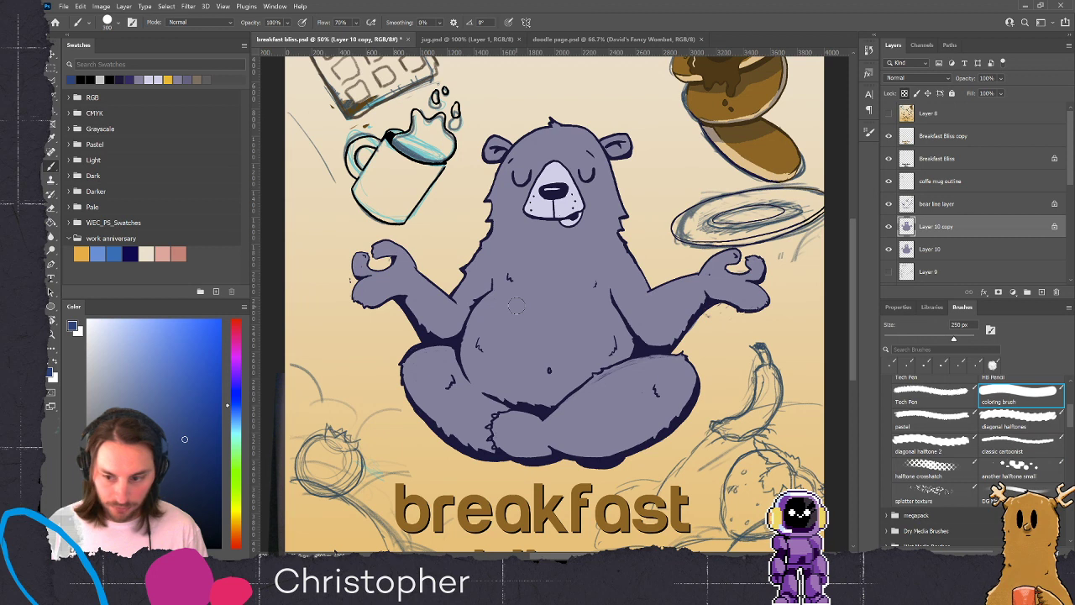
{"action": "key", "text": "bracketright"}
{"action": "mouse_move", "coordinate": [572, 176]}
{"action": "left_mouse_down"}
{"action": "mouse_move", "coordinate": [545, 185]}
{"action": "mouse_move", "coordinate": [504, 252]}
{"action": "mouse_move", "coordinate": [571, 361]}
{"action": "mouse_move", "coordinate": [741, 287]}
{"action": "mouse_move", "coordinate": [546, 436]}
{"action": "mouse_move", "coordinate": [378, 289]}
{"action": "left_mouse_up"}
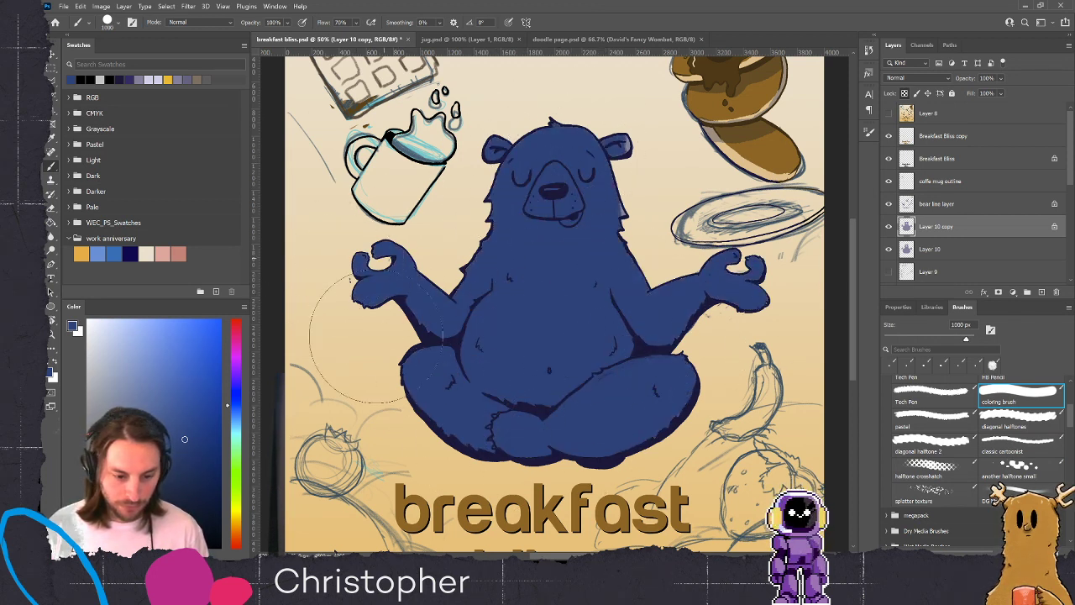
Set the blue bear copy to Multiply at 40% opacity and hide it with an inverted, black layer mask
{"action": "left_click", "coordinate": [928, 77]}
{"action": "left_click", "coordinate": [906, 118]}
{"action": "left_click_drag", "start_coordinate": [971, 81], "coordinate": [935, 110]}
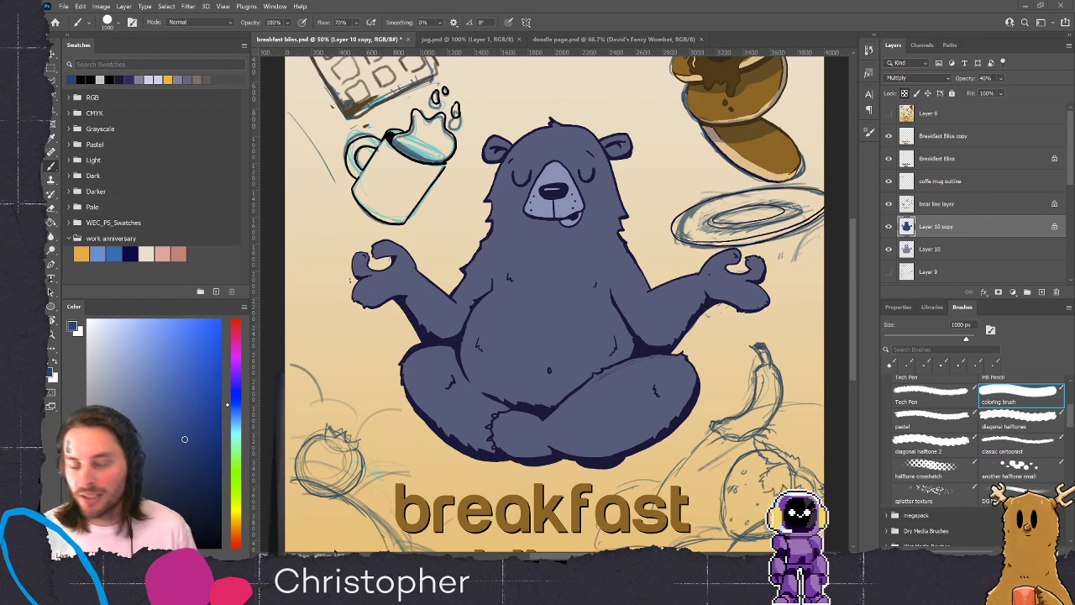
{"action": "left_click", "coordinate": [998, 292]}
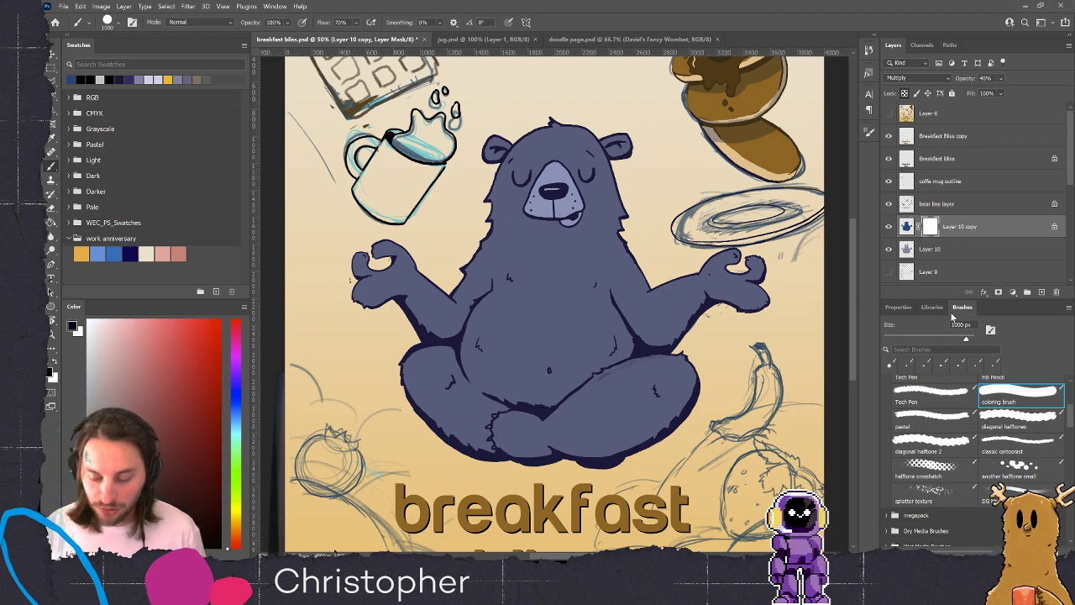
{"action": "key", "text": "ctrl+i"}
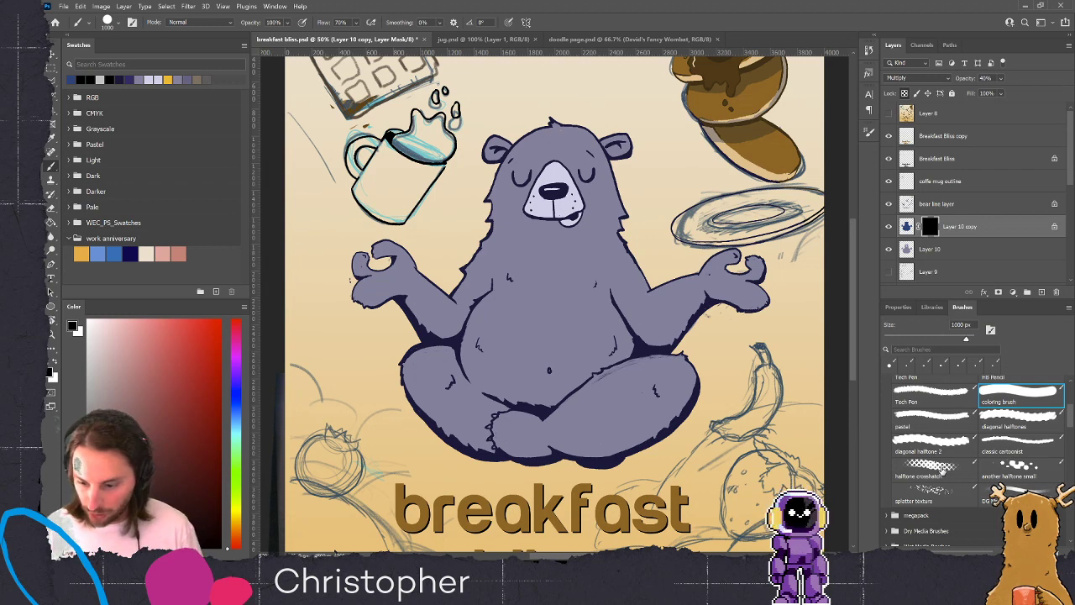
Paint white on the layer mask with the pastel brush at 60 px to shade the belly's underside and sides
{"action": "left_click", "coordinate": [934, 418]}
{"action": "key", "text": "bracketleft"}
{"action": "key", "text": "bracketleft"}
{"action": "key", "text": "bracketleft"}
{"action": "key", "text": "bracketleft"}
{"action": "key", "text": "bracketleft"}
{"action": "key", "text": "bracketleft"}
{"action": "key", "text": "bracketleft"}
{"action": "key", "text": "bracketleft"}
{"action": "key", "text": "bracketleft"}
{"action": "key", "text": "bracketleft"}
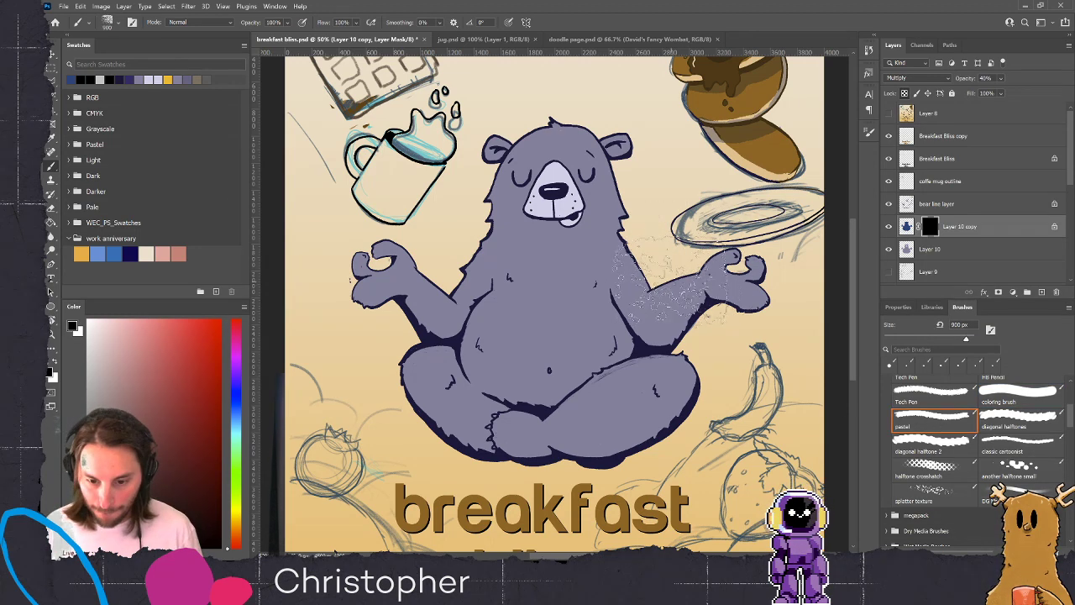
{"action": "key", "text": "bracketleft"}
{"action": "key", "text": "bracketleft"}
{"action": "key", "text": "bracketleft"}
{"action": "key", "text": "bracketleft"}
{"action": "key", "text": "bracketleft"}
{"action": "key", "text": "bracketleft"}
{"action": "key", "text": "bracketleft"}
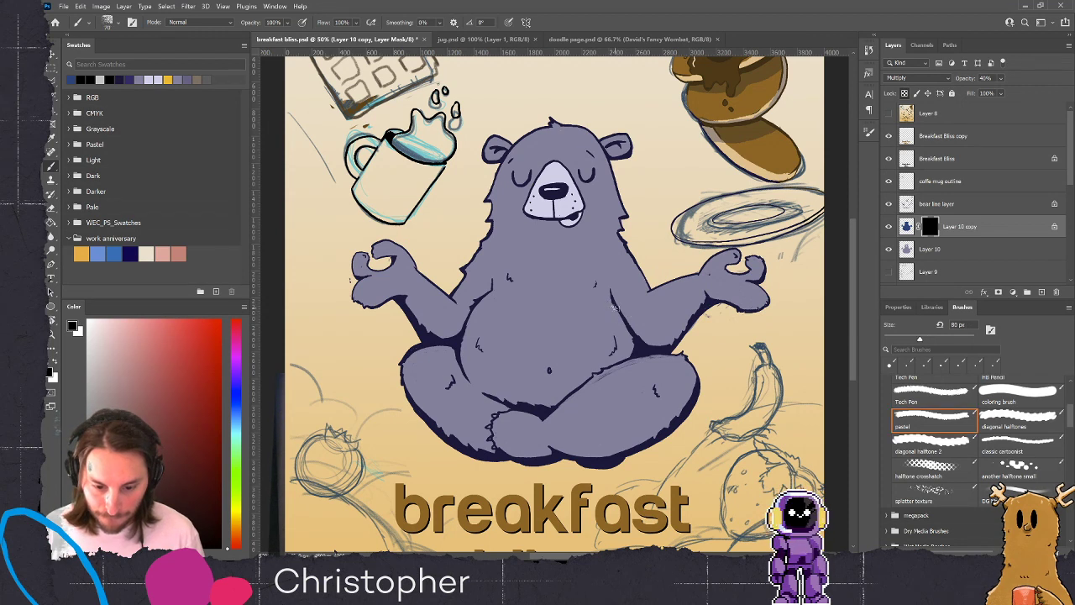
{"action": "key", "text": "x"}
{"action": "mouse_move", "coordinate": [610, 297]}
{"action": "left_mouse_down"}
{"action": "mouse_move", "coordinate": [632, 341]}
{"action": "mouse_move", "coordinate": [620, 336]}
{"action": "mouse_move", "coordinate": [625, 358]}
{"action": "mouse_move", "coordinate": [540, 398]}
{"action": "mouse_move", "coordinate": [500, 393]}
{"action": "mouse_move", "coordinate": [580, 379]}
{"action": "mouse_move", "coordinate": [511, 398]}
{"action": "mouse_move", "coordinate": [555, 407]}
{"action": "mouse_move", "coordinate": [602, 363]}
{"action": "mouse_move", "coordinate": [571, 382]}
{"action": "mouse_move", "coordinate": [519, 385]}
{"action": "mouse_move", "coordinate": [466, 353]}
{"action": "left_mouse_up"}
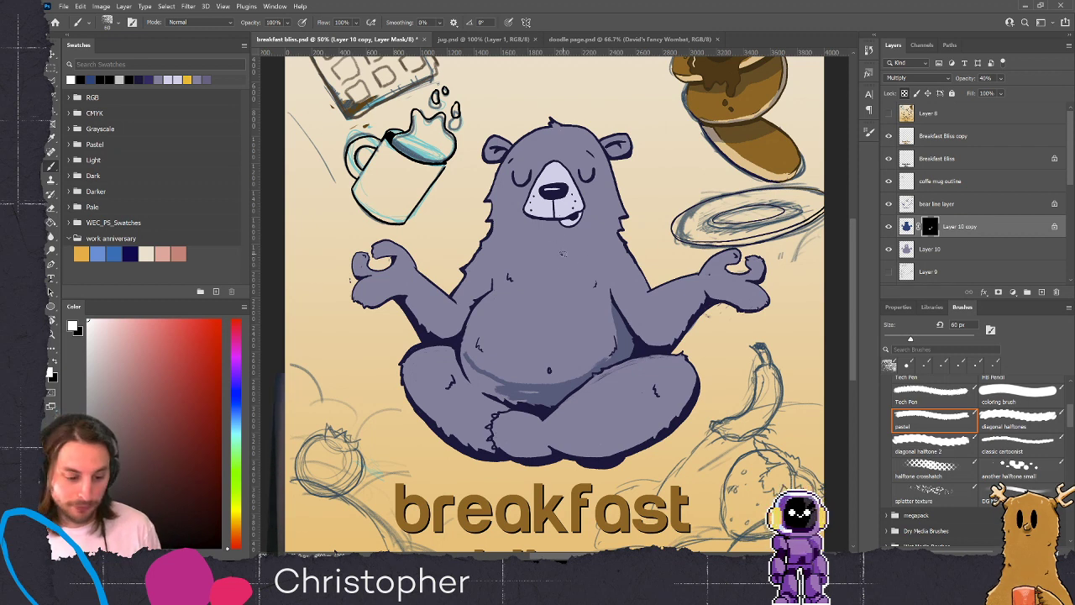
{"action": "mouse_move", "coordinate": [488, 381]}
{"action": "left_mouse_down"}
{"action": "mouse_move", "coordinate": [466, 363]}
{"action": "mouse_move", "coordinate": [490, 390]}
{"action": "mouse_move", "coordinate": [471, 374]}
{"action": "left_mouse_up"}
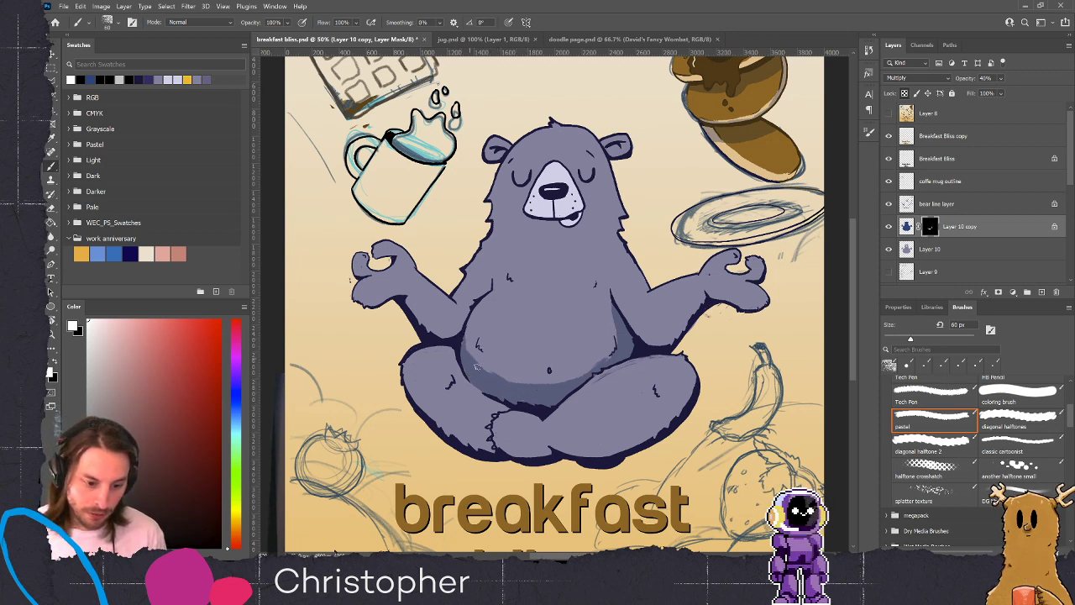
{"action": "mouse_move", "coordinate": [465, 329]}
{"action": "left_mouse_down"}
{"action": "mouse_move", "coordinate": [470, 348]}
{"action": "mouse_move", "coordinate": [519, 380]}
{"action": "mouse_move", "coordinate": [476, 357]}
{"action": "mouse_move", "coordinate": [502, 378]}
{"action": "left_mouse_up"}
Refine the belly shadow's edge by painting black on the mask with the pastel brush at 100 px
{"action": "key", "text": "bracketright"}
{"action": "key", "text": "bracketright"}
{"action": "key", "text": "bracketright"}
{"action": "key", "text": "bracketright"}
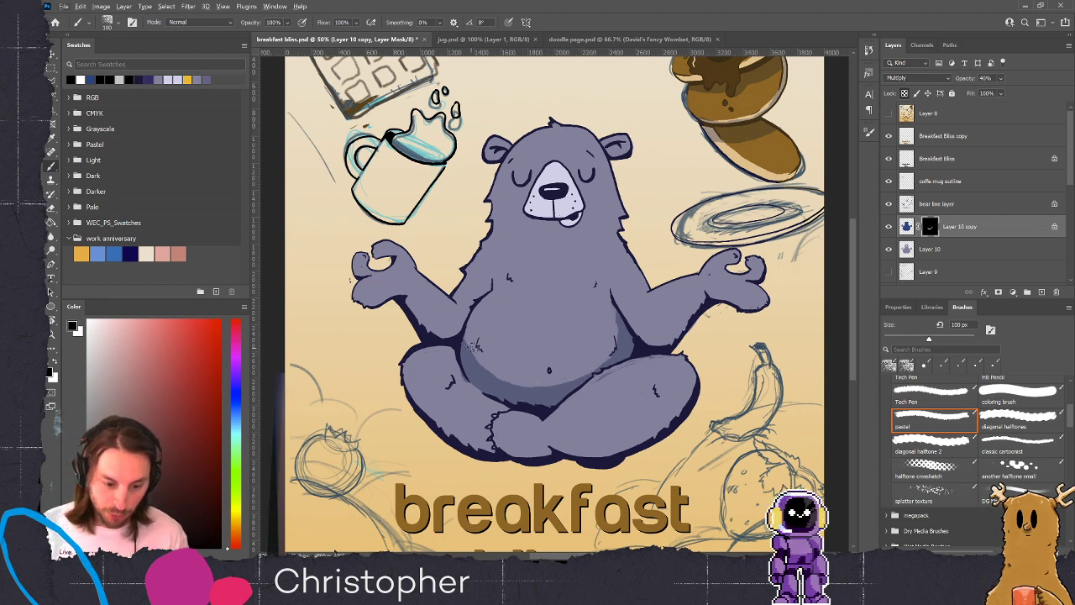
Paint white on the layer mask with the pastel brush at 80 and 70 px to shade the bear's arms and beneath its muzzle
{"action": "key", "text": "x"}
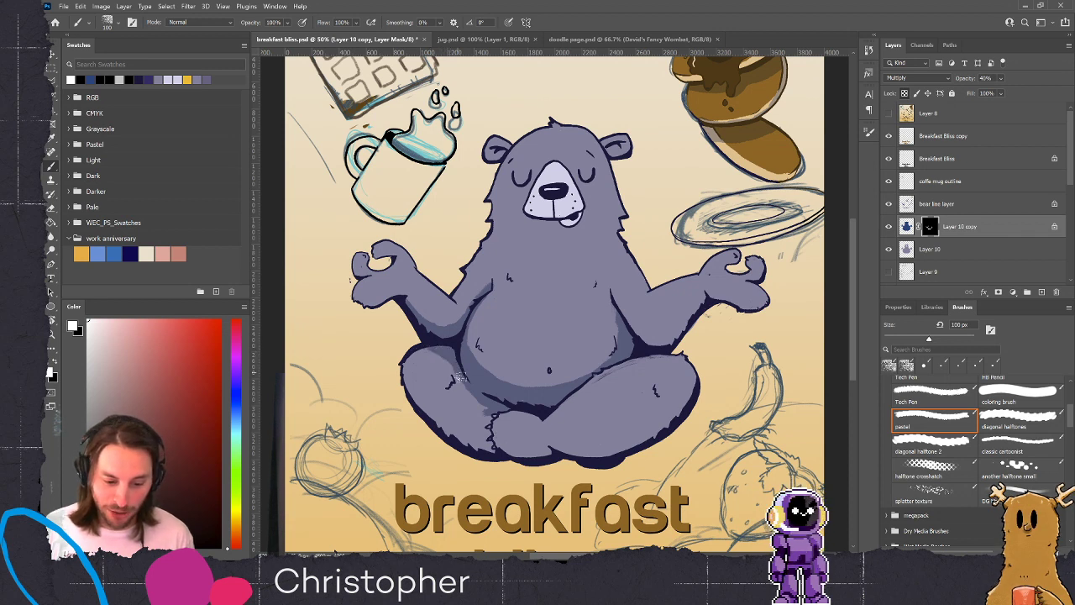
{"action": "key", "text": "bracketleft"}
{"action": "key", "text": "bracketleft"}
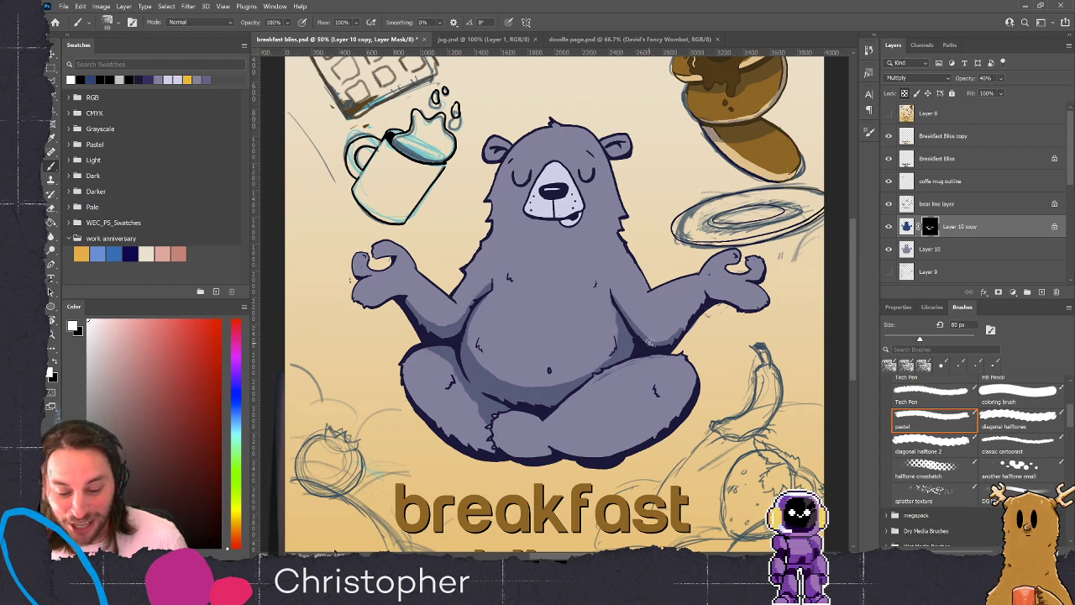
{"action": "key", "text": "bracketleft"}
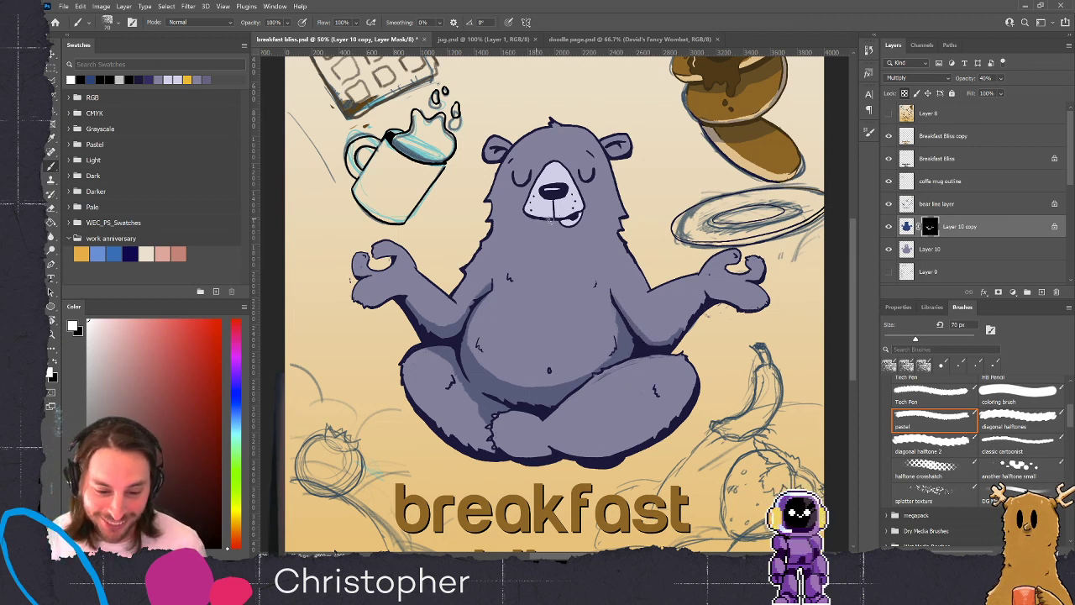
{"action": "left_click_drag", "start_coordinate": [543, 221], "coordinate": [531, 216]}
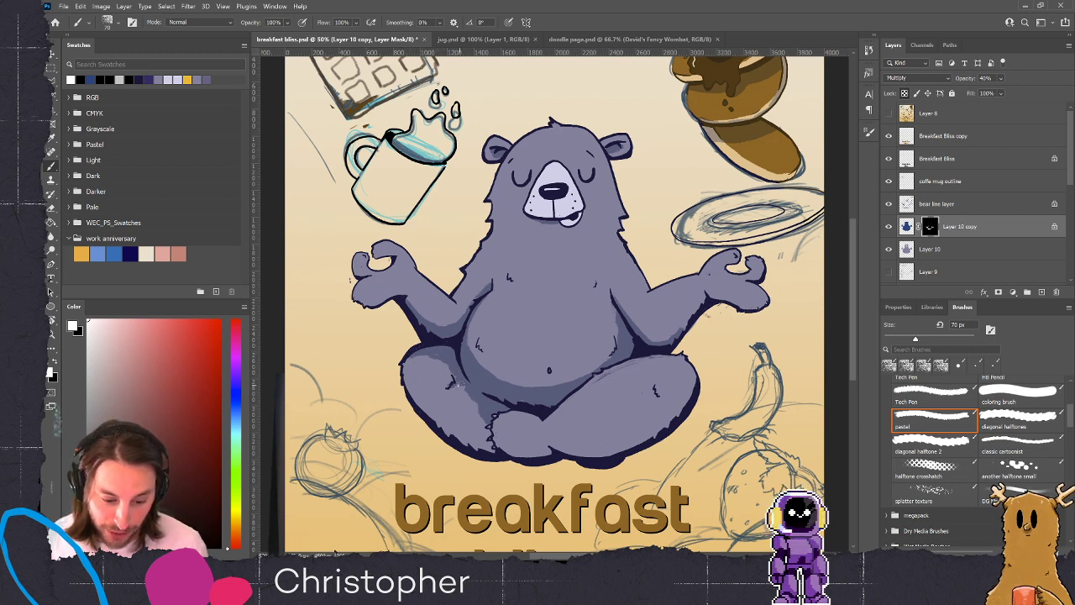
Shade the tops of the crossed legs and the front foot by painting white on the mask with the brush at 80 and 60 px
{"action": "key", "text": "bracketright"}
{"action": "key", "text": "bracketright"}
{"action": "key", "text": "bracketright"}
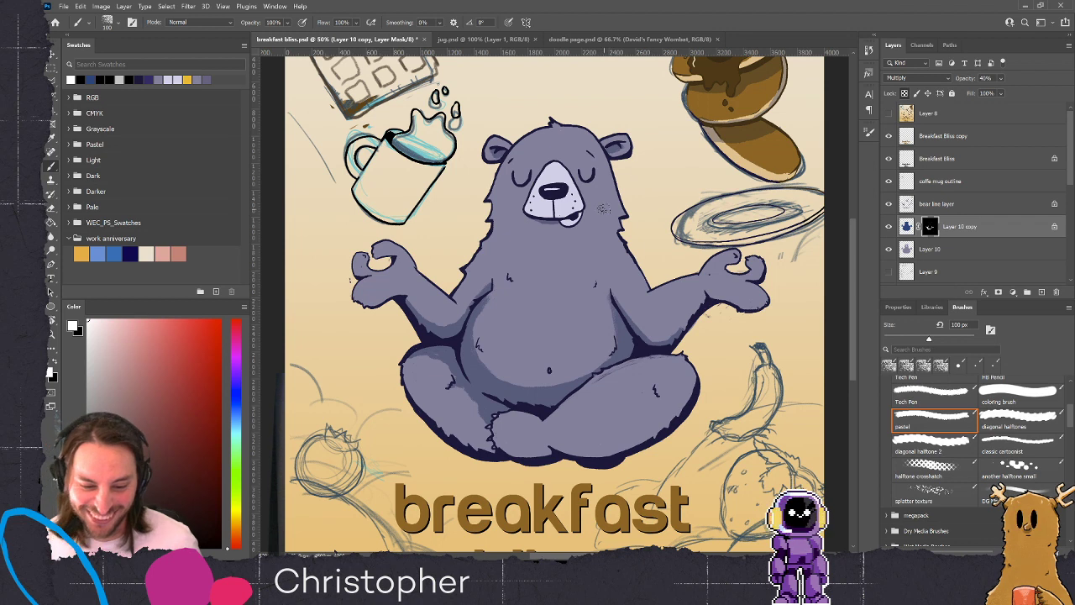
{"action": "key", "text": "bracketleft"}
{"action": "key", "text": "bracketleft"}
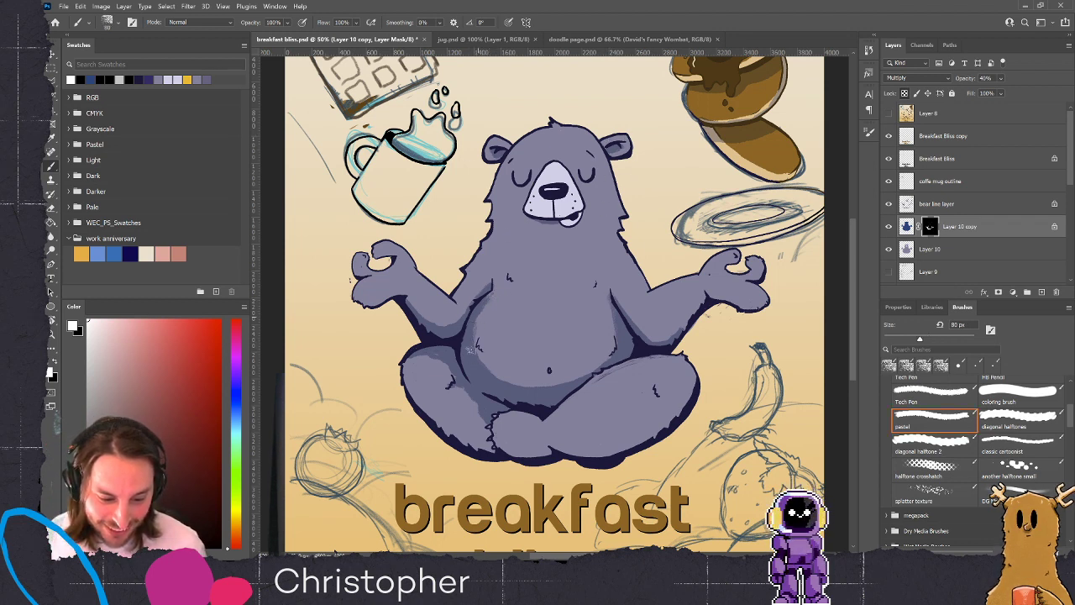
{"action": "mouse_move", "coordinate": [555, 415]}
{"action": "left_mouse_down"}
{"action": "mouse_move", "coordinate": [592, 379]}
{"action": "mouse_move", "coordinate": [675, 357]}
{"action": "left_mouse_up"}
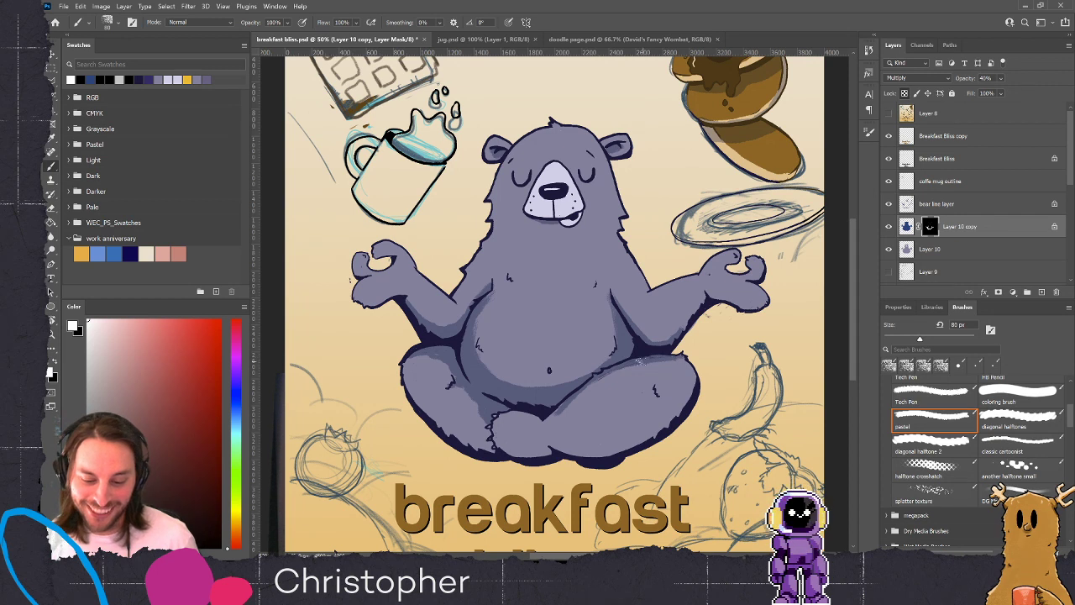
{"action": "left_click_drag", "start_coordinate": [548, 417], "coordinate": [500, 412]}
{"action": "key", "text": "bracketleft"}
{"action": "key", "text": "bracketleft"}
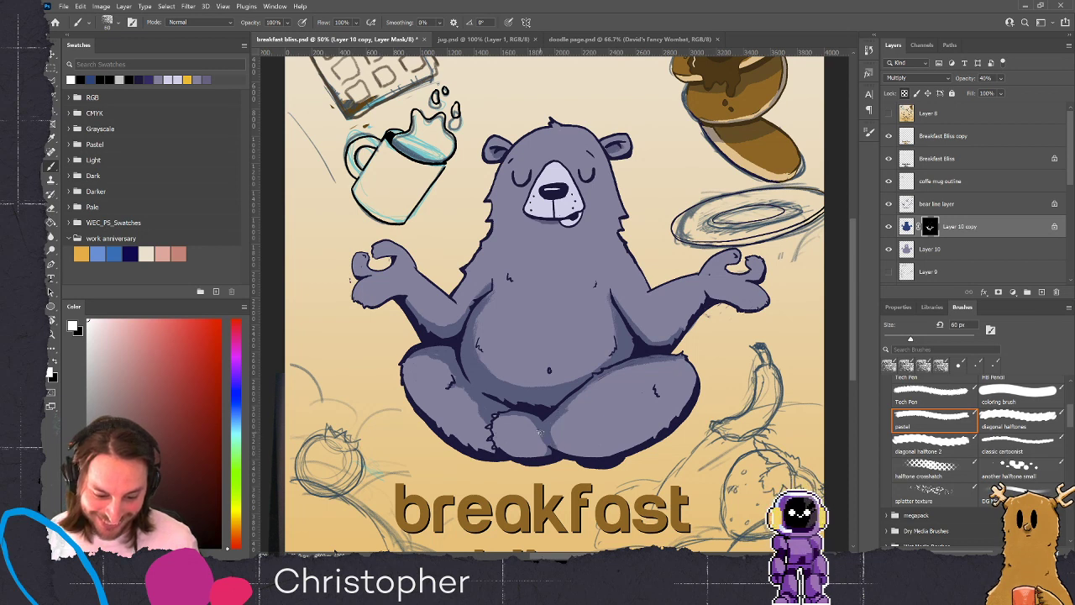
Refine the shadow edges on the legs below the belly by alternating black and white on the mask at 90 px
{"action": "key", "text": "x"}
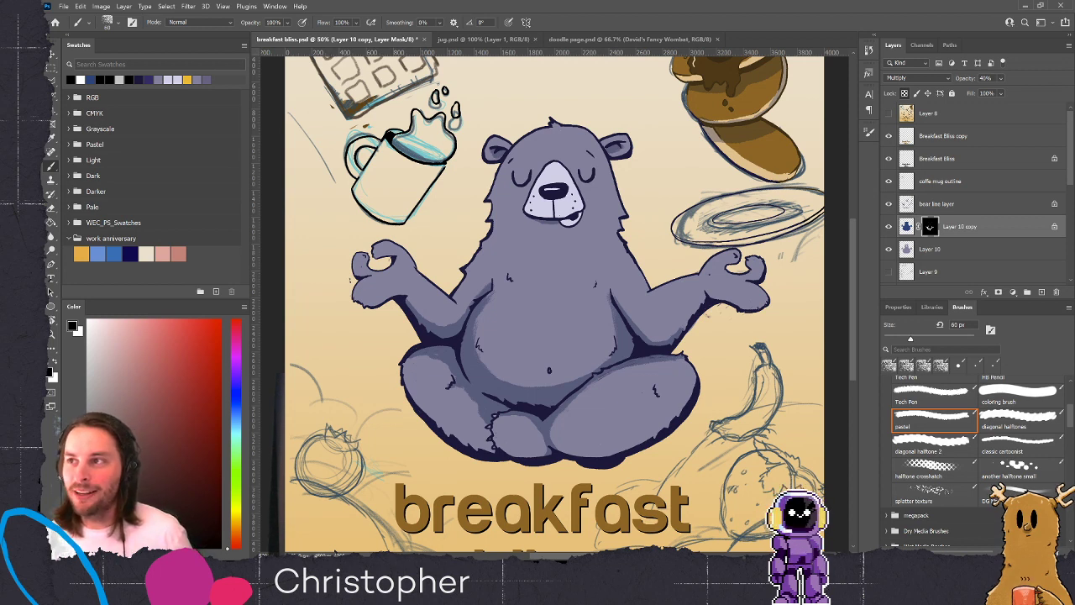
{"action": "key", "text": "bracketright"}
{"action": "key", "text": "bracketright"}
{"action": "key", "text": "bracketright"}
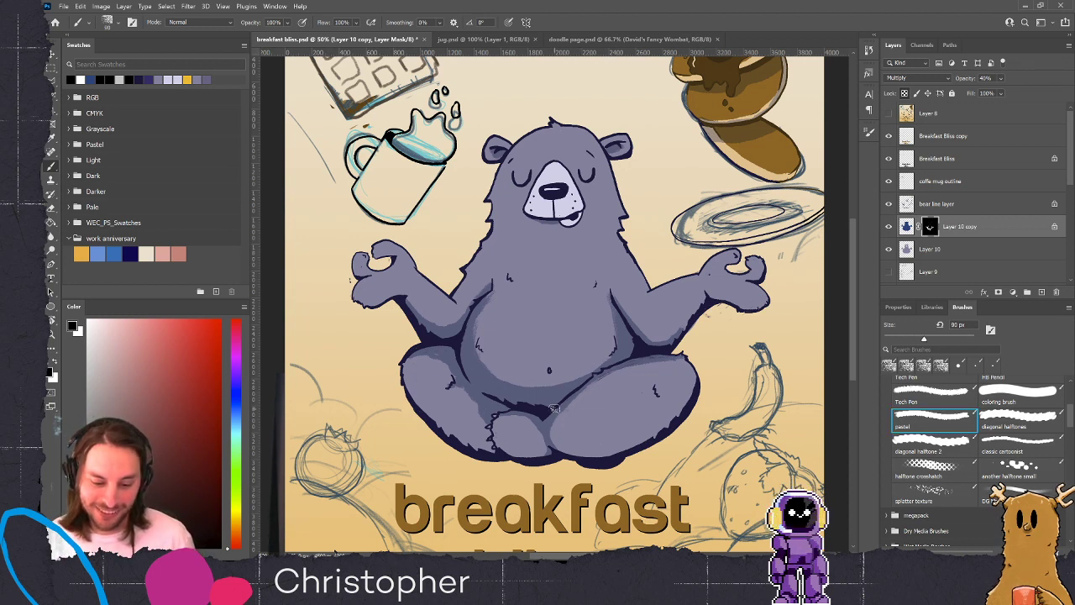
{"action": "key", "text": "x"}
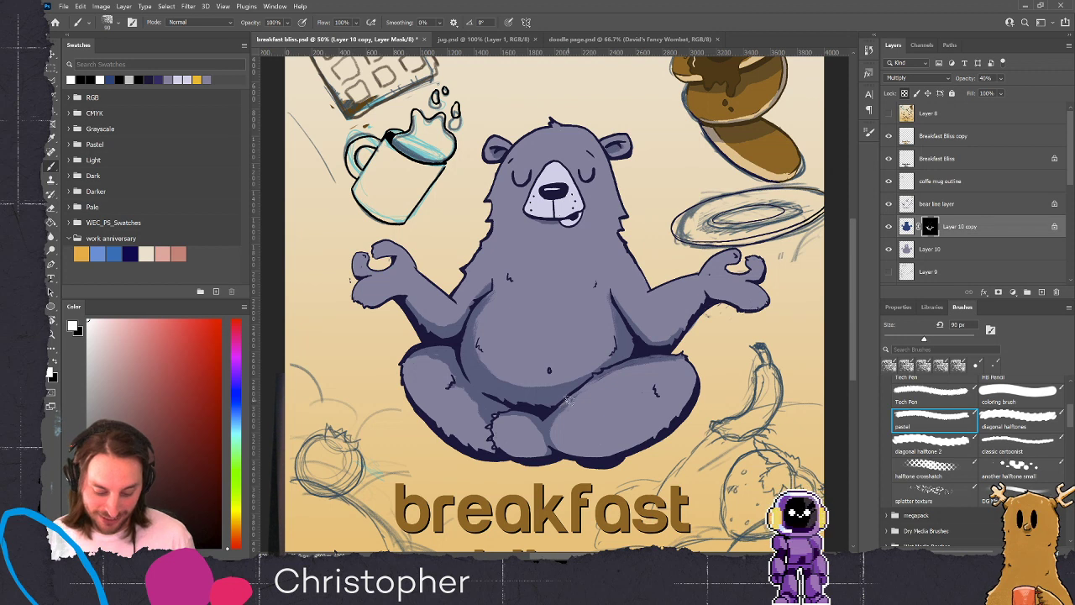
{"action": "key", "text": "x"}
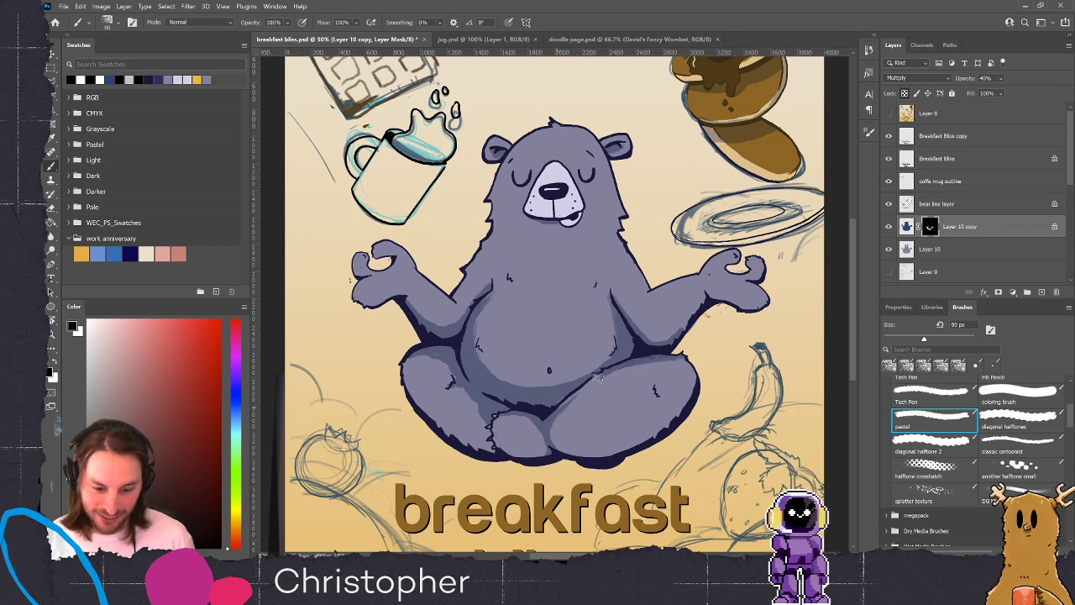
{"action": "key", "text": "x"}
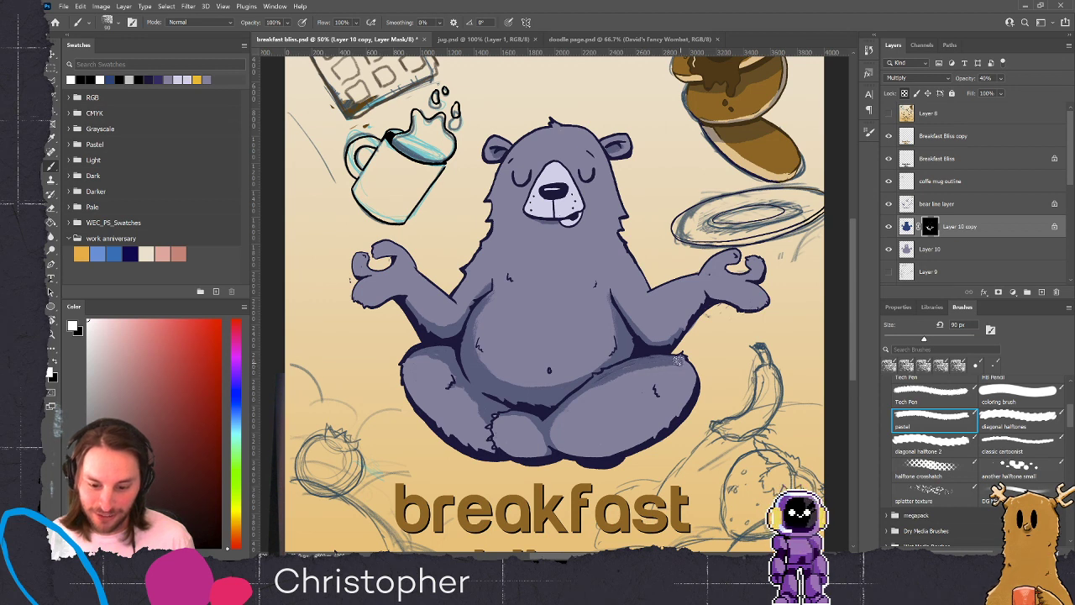
{"action": "key", "text": "x"}
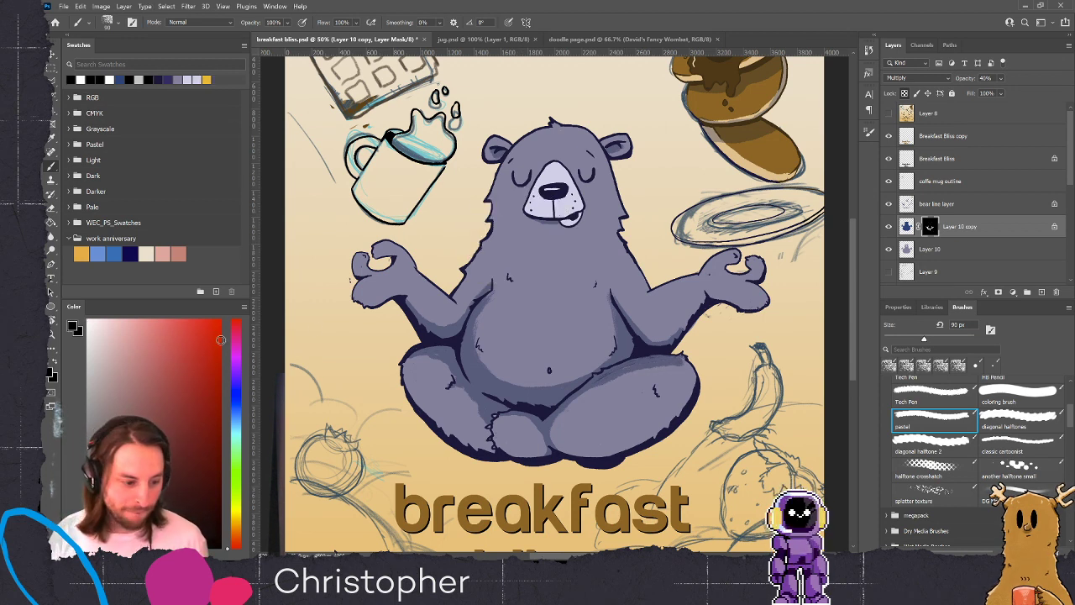
Lock Layer 10's transparency and paint lighter purple highlights along the bear's head, shoulders and raised arm with the pastel brush at 60 px
{"action": "left_click", "coordinate": [907, 227]}
{"action": "left_click", "coordinate": [908, 249]}
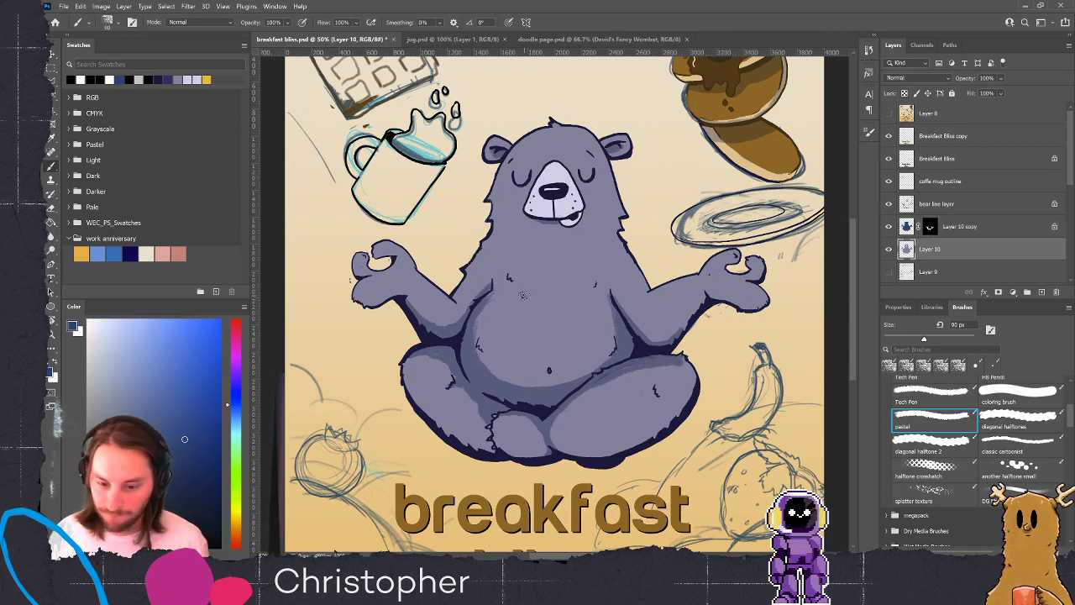
{"action": "left_click", "coordinate": [535, 290], "text": "alt"}
{"action": "left_click", "coordinate": [100, 371]}
{"action": "key", "text": "["}
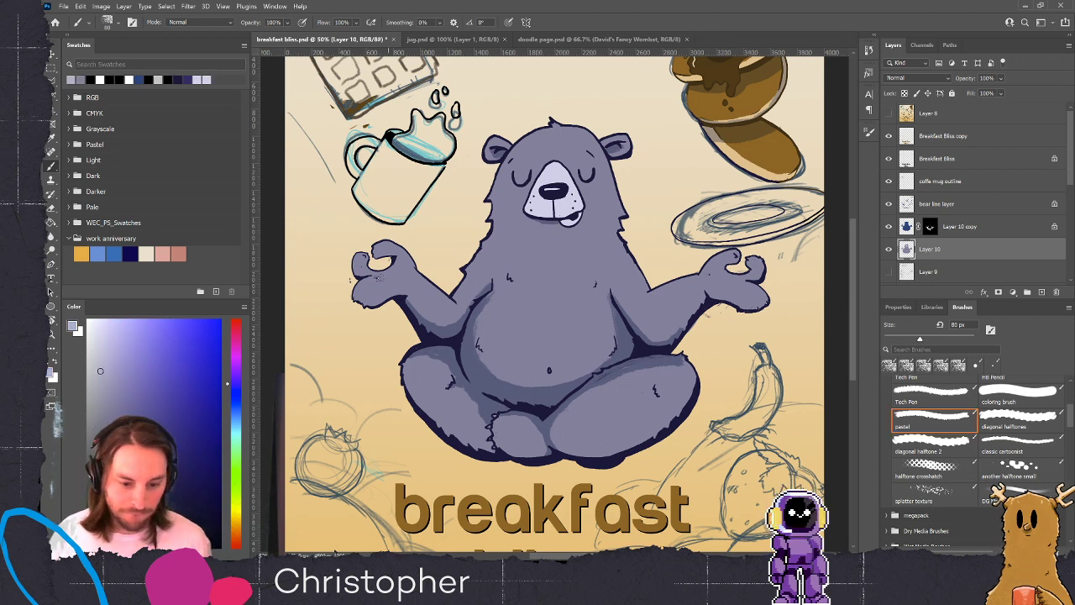
{"action": "key", "text": "bracketleft"}
{"action": "left_click_drag", "start_coordinate": [481, 253], "coordinate": [465, 269]}
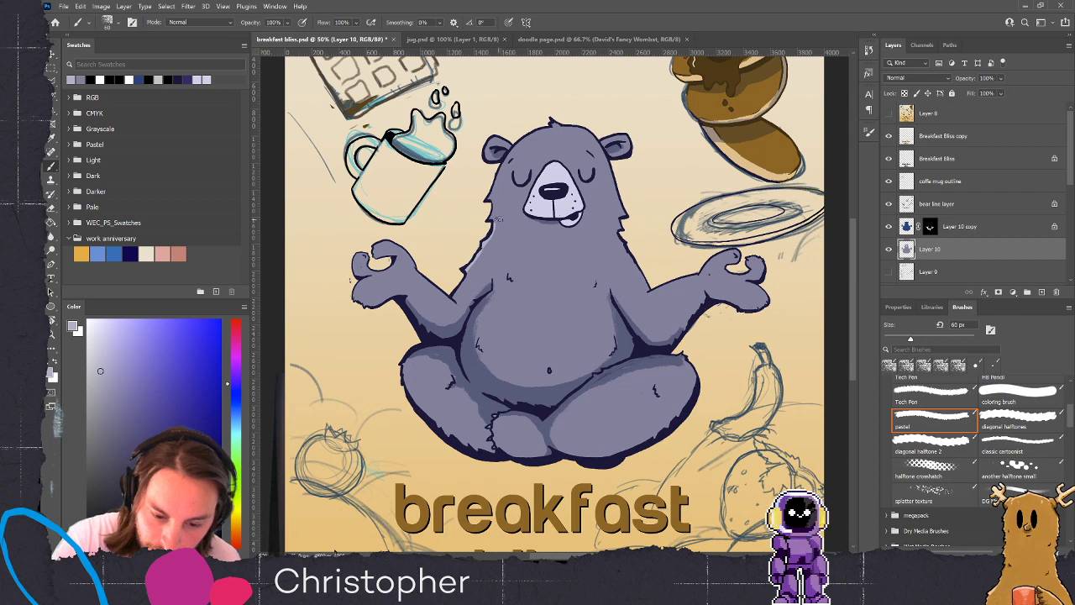
{"action": "key", "text": "slash"}
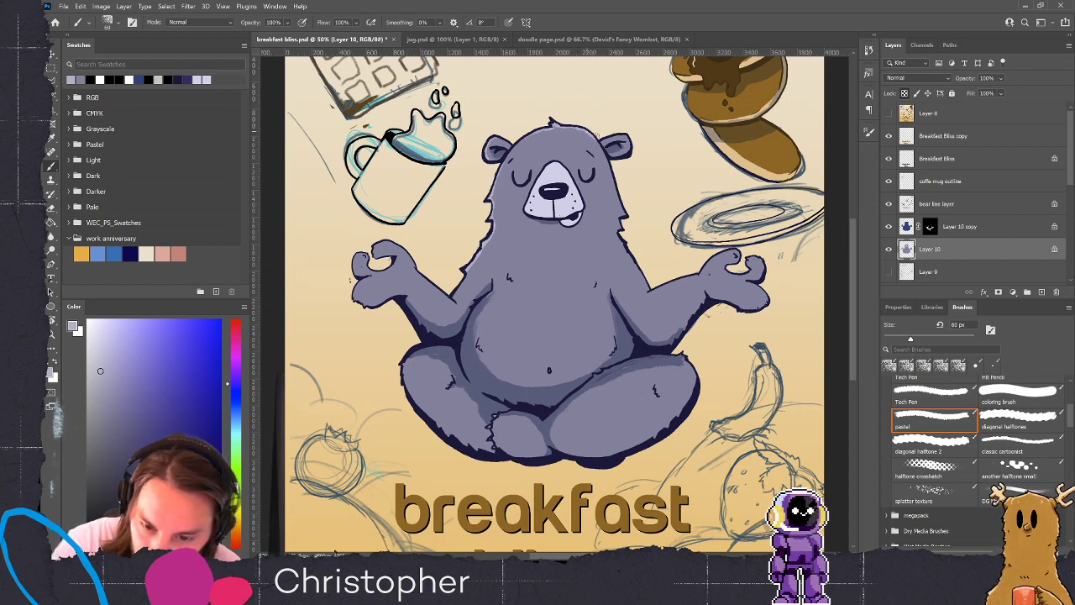
{"action": "mouse_move", "coordinate": [610, 173]}
{"action": "left_mouse_down"}
{"action": "mouse_move", "coordinate": [631, 260]}
{"action": "mouse_move", "coordinate": [651, 279]}
{"action": "mouse_move", "coordinate": [667, 274]}
{"action": "mouse_move", "coordinate": [652, 292]}
{"action": "mouse_move", "coordinate": [783, 262]}
{"action": "mouse_move", "coordinate": [761, 310]}
{"action": "left_mouse_up"}
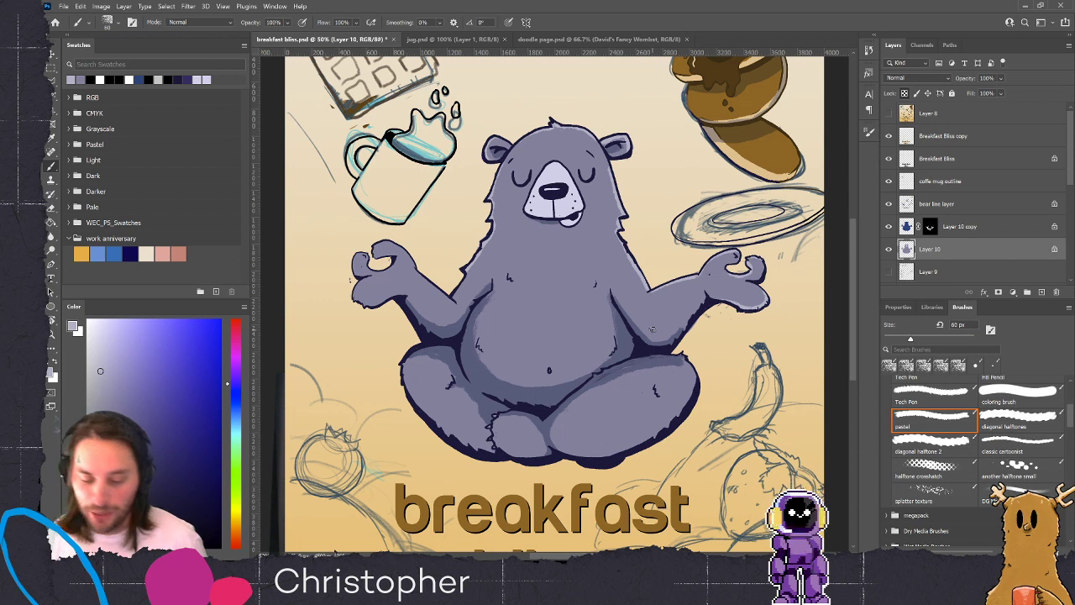
Add light purple highlights to the tops of the legs and both forearms with the brush at 80 and 60 px
{"action": "key", "text": "bracketright"}
{"action": "key", "text": "bracketright"}
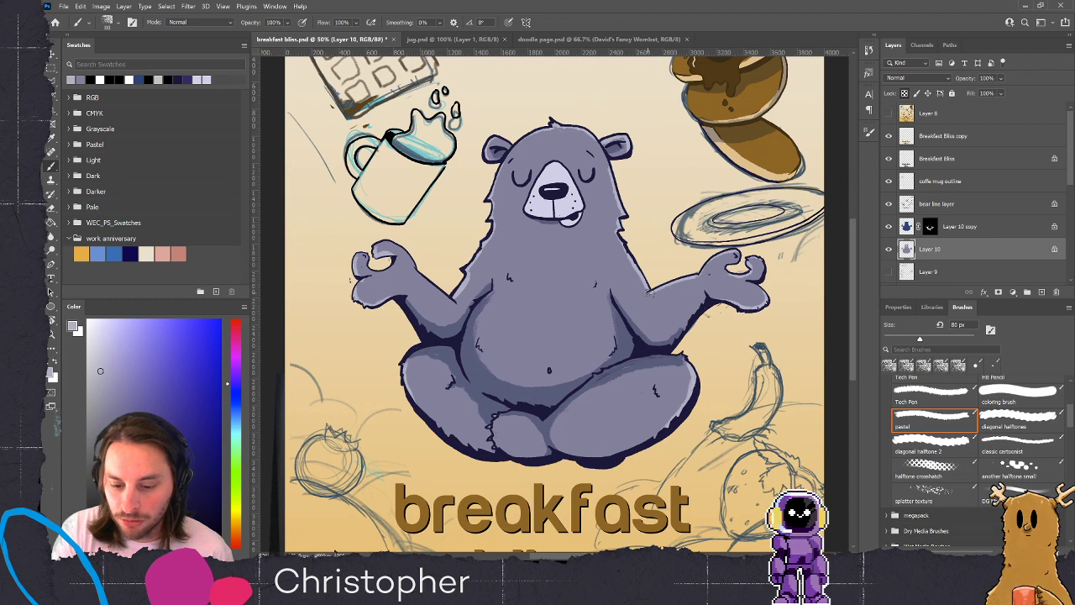
{"action": "key", "text": "bracketleft"}
{"action": "key", "text": "bracketleft"}
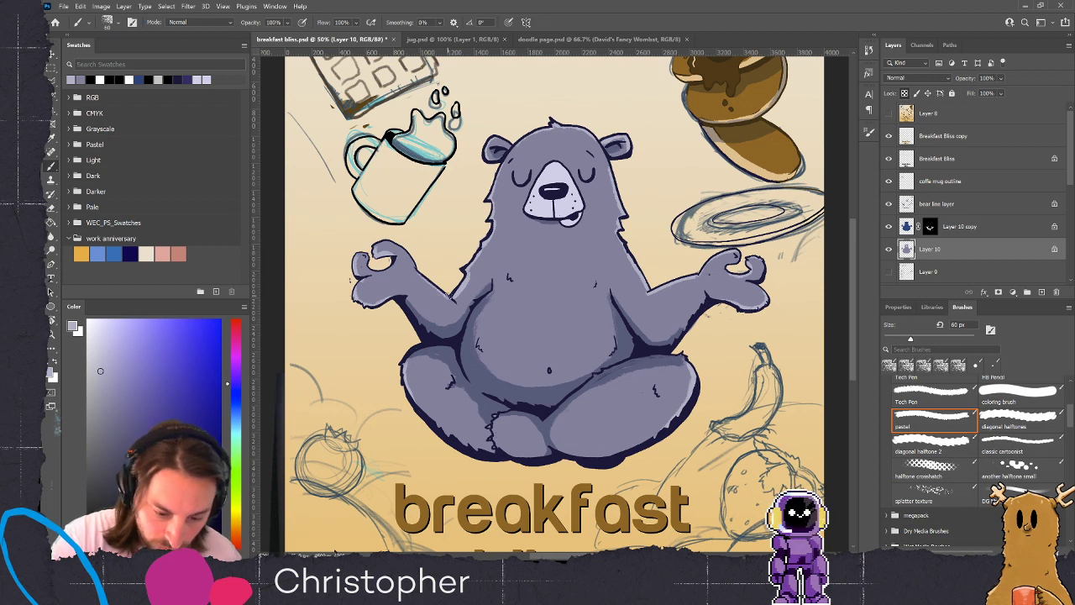
Paint textured highlights along the undersides of the legs with the pastel brush at 90 and 125 px, and finish the highlights at 90 px
{"action": "key", "text": "bracketright"}
{"action": "key", "text": "bracketright"}
{"action": "key", "text": "bracketright"}
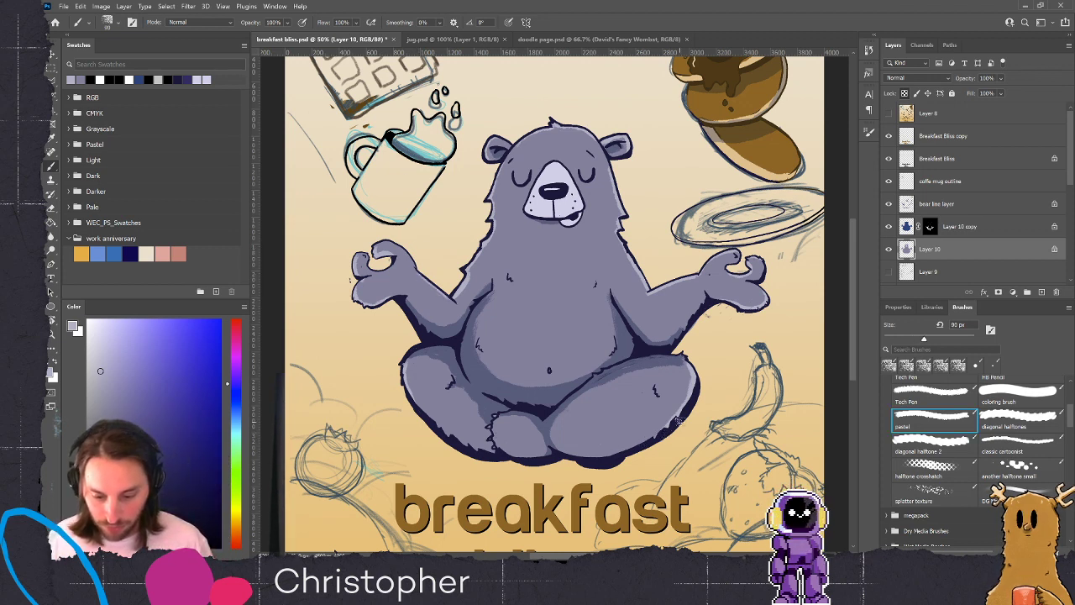
{"action": "key", "text": "bracketright"}
{"action": "key", "text": "bracketright"}
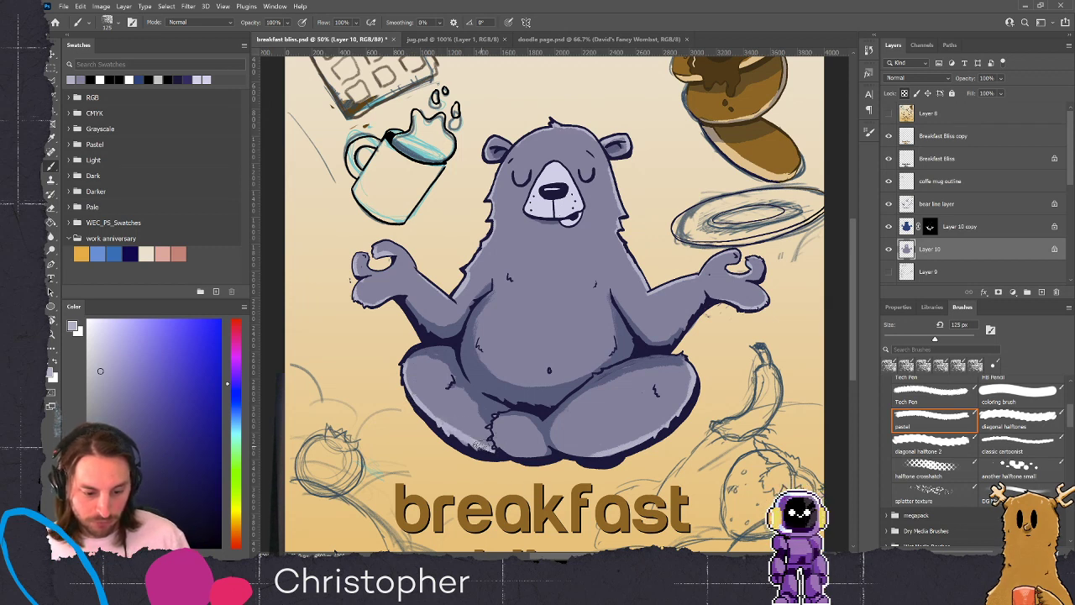
{"action": "key", "text": "bracketleft"}
{"action": "key", "text": "bracketleft"}
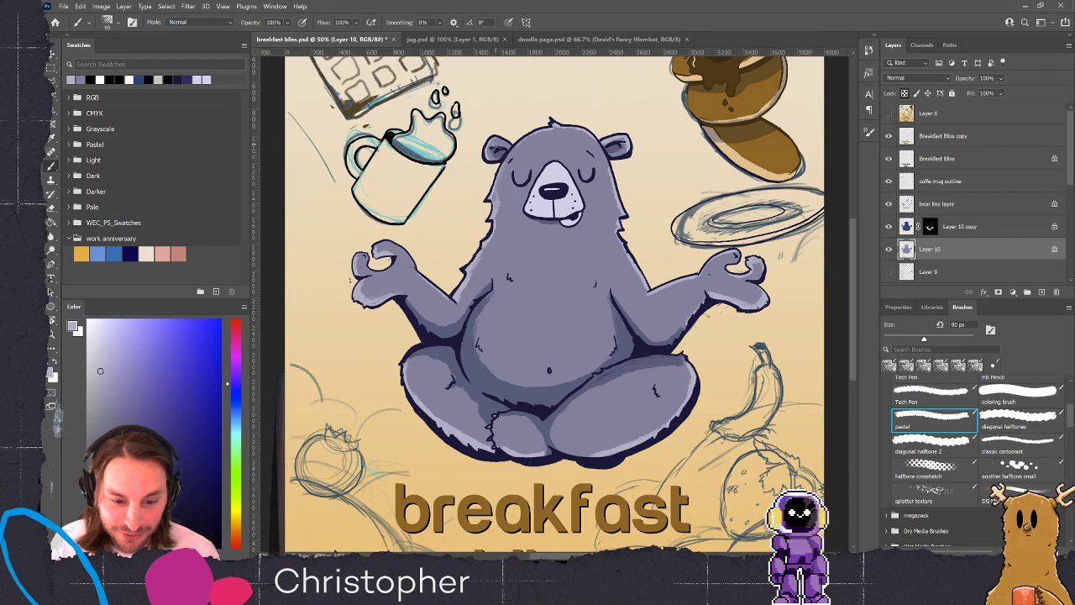
{"action": "key", "text": "ctrl+minus"}
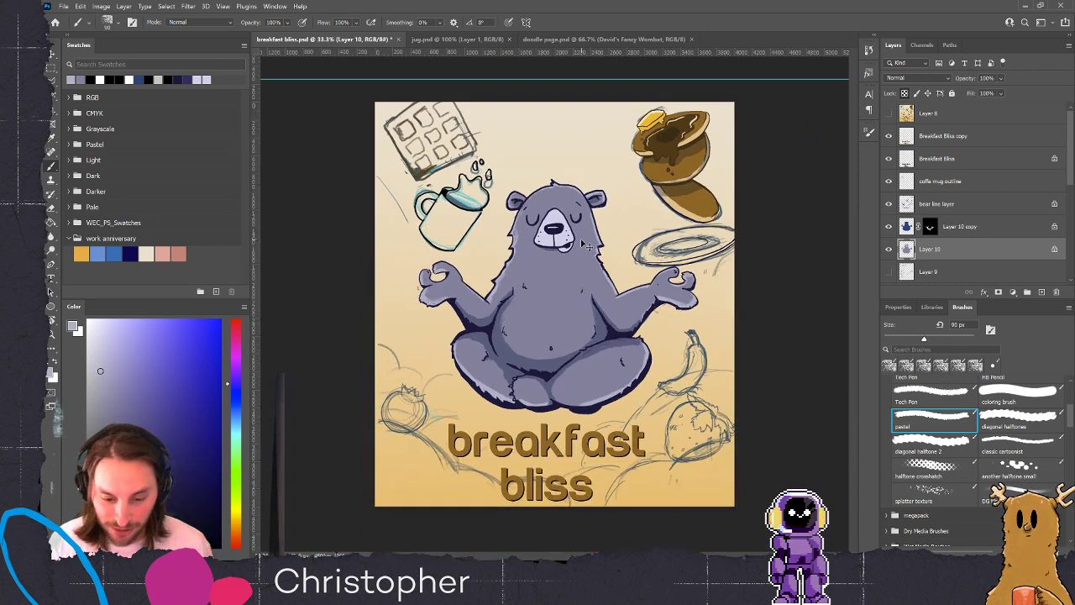
{"action": "key", "text": "ctrl+plus"}
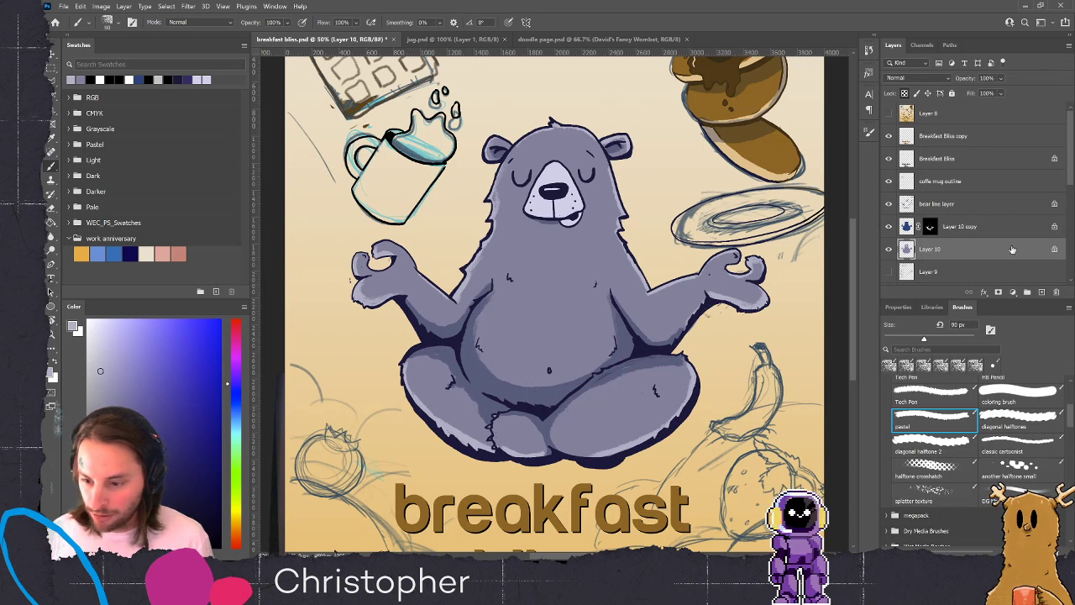
Add a new layer above the bear line layer and name it "coffee color"
{"action": "left_click", "coordinate": [949, 203]}
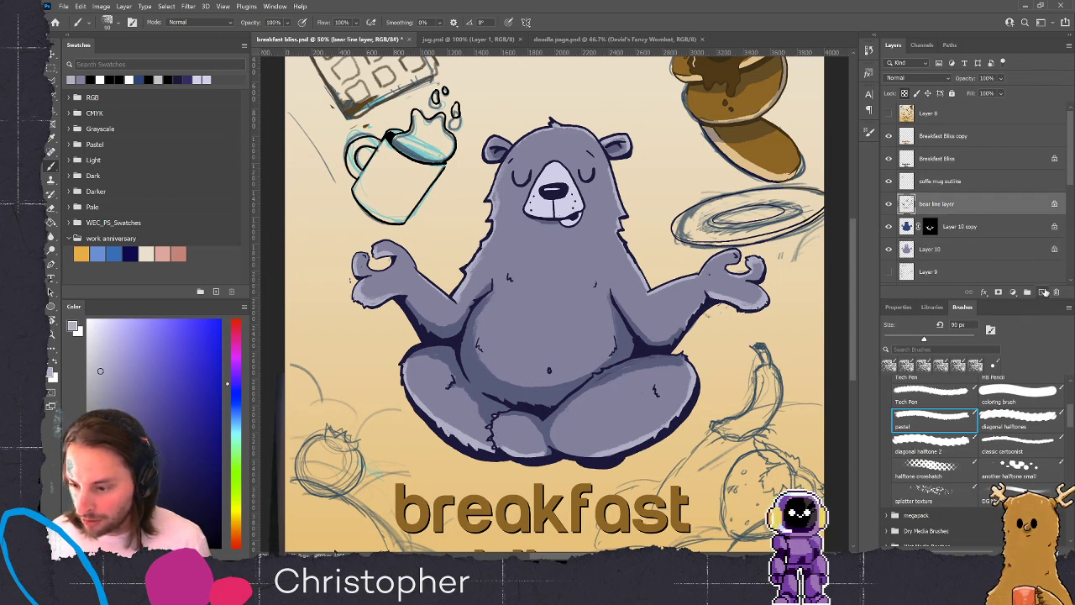
{"action": "left_click", "coordinate": [1042, 291]}
{"action": "double_click", "coordinate": [929, 204]}
{"action": "type", "text": "coff"}
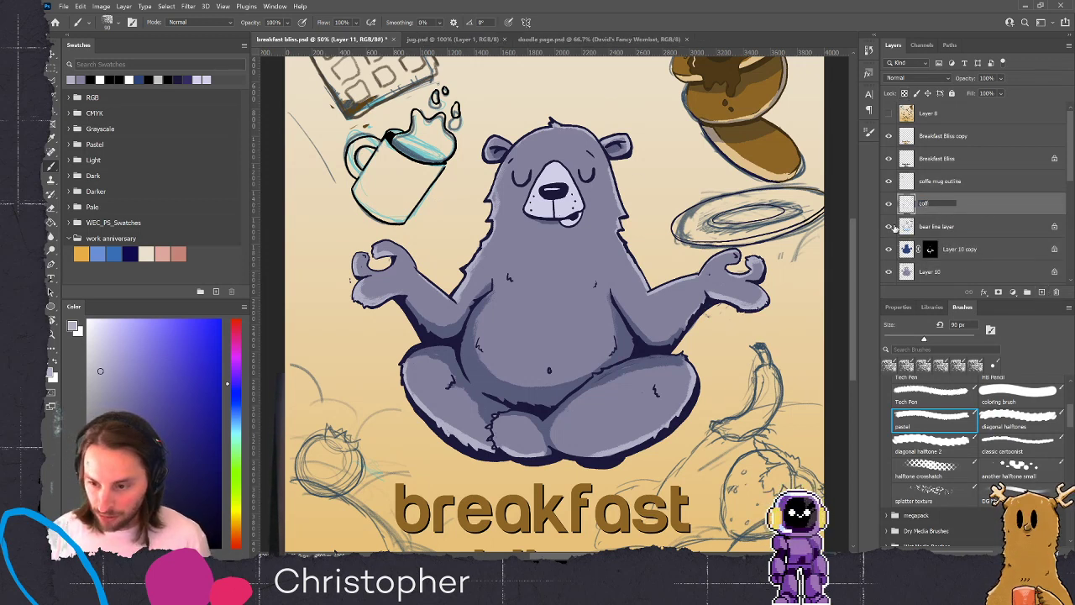
{"action": "type", "text": "ee color"}
{"action": "key", "text": "Return"}
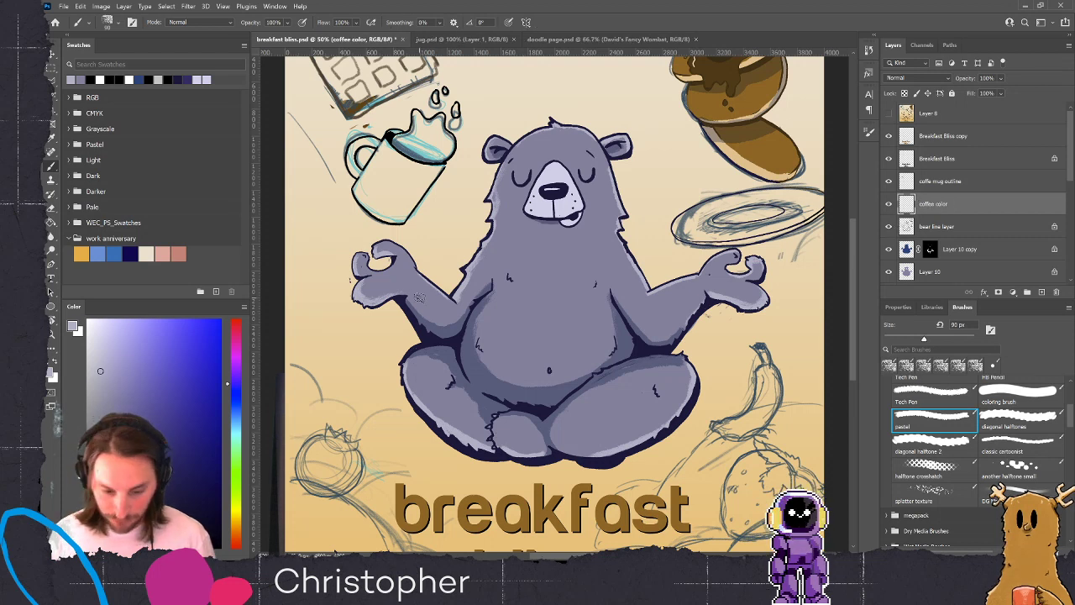
Paint the coffee mug pale lavender on the coffee color layer using the coloring brush at 90 and 70 px
{"action": "left_click_drag", "start_coordinate": [100, 371], "coordinate": [98, 332]}
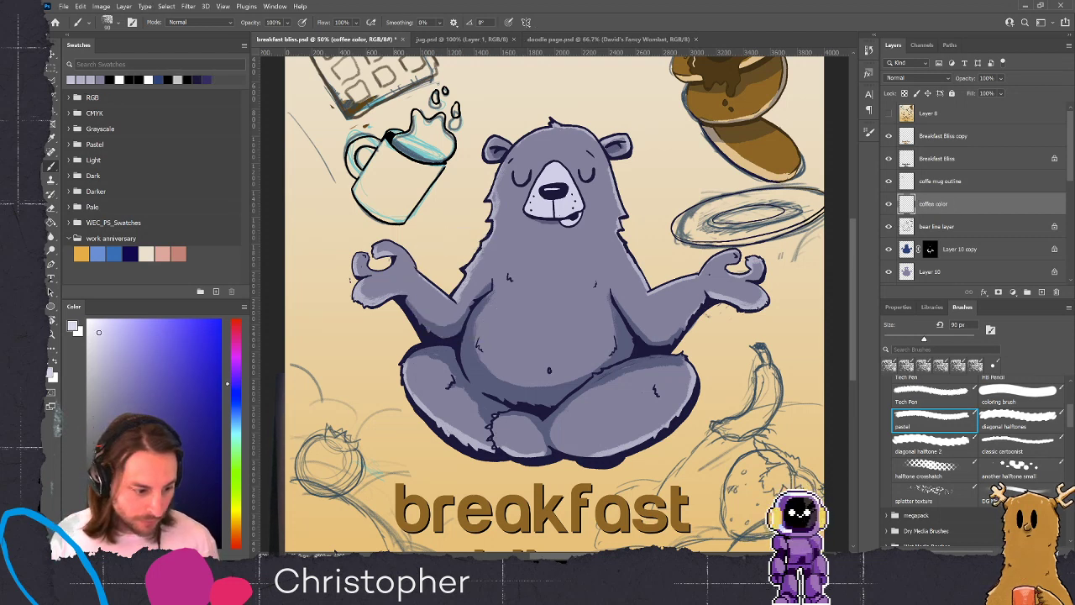
{"action": "left_click", "coordinate": [1028, 403]}
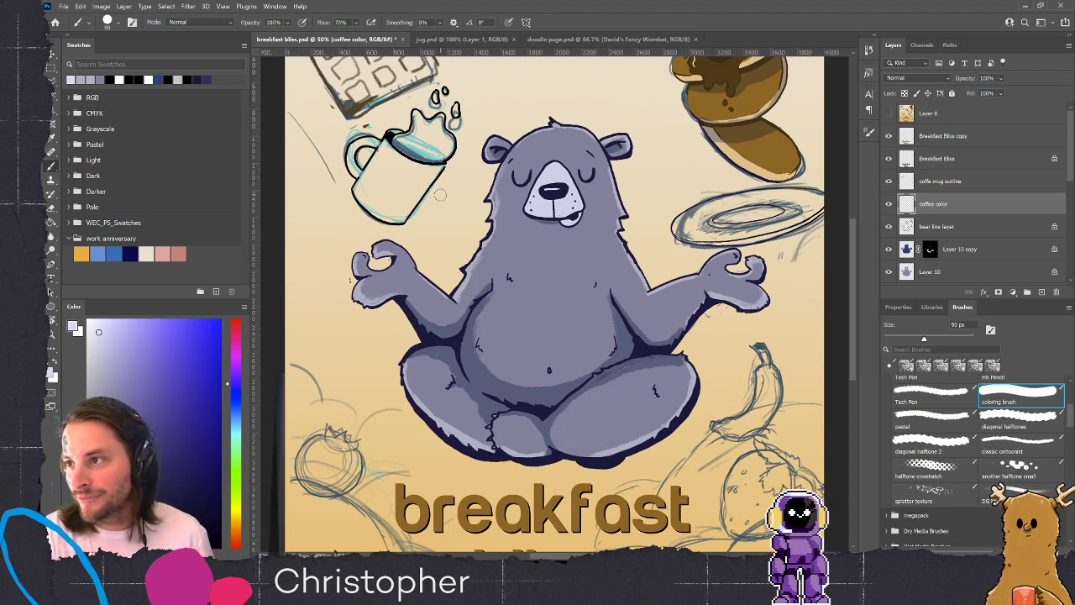
{"action": "left_click_drag", "start_coordinate": [400, 206], "coordinate": [436, 168]}
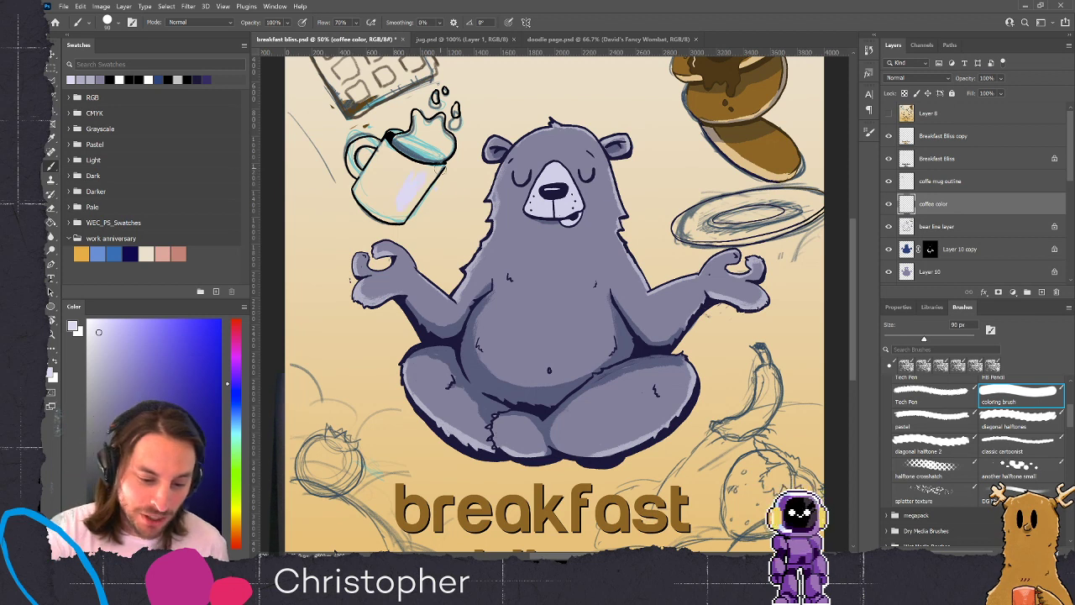
{"action": "key", "text": "bracketleft"}
{"action": "key", "text": "bracketleft"}
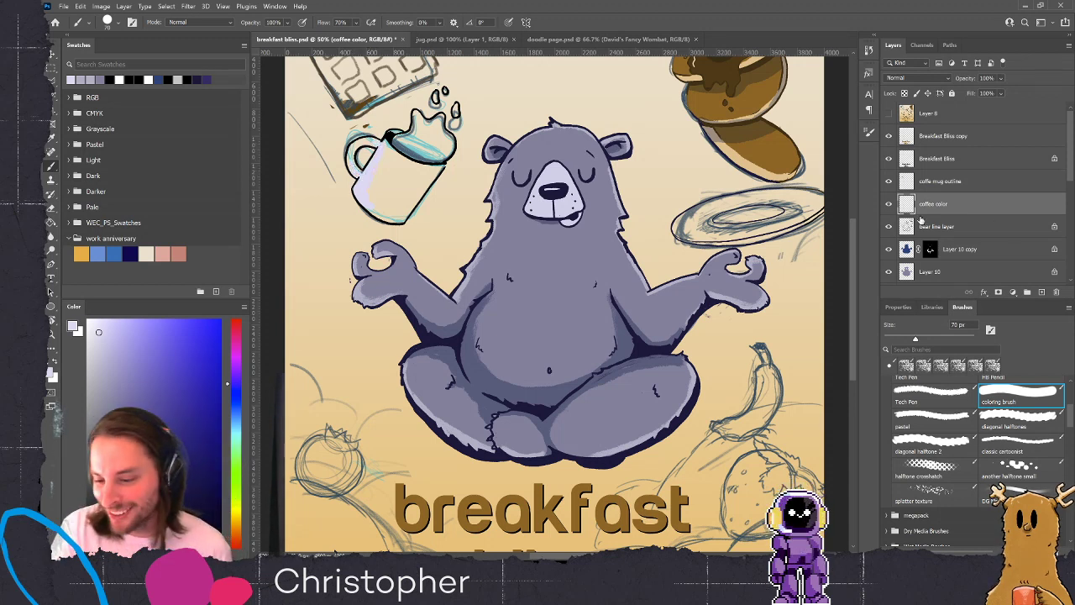
Handwrite "Le bork!" beside the bear's head in dark navy with the coloring brush at 25 px
{"action": "left_click", "coordinate": [198, 427]}
{"action": "key", "text": "bracketleft"}
{"action": "key", "text": "bracketleft"}
{"action": "key", "text": "bracketleft"}
{"action": "key", "text": "bracketleft"}
{"action": "key", "text": "bracketleft"}
{"action": "key", "text": "bracketleft"}
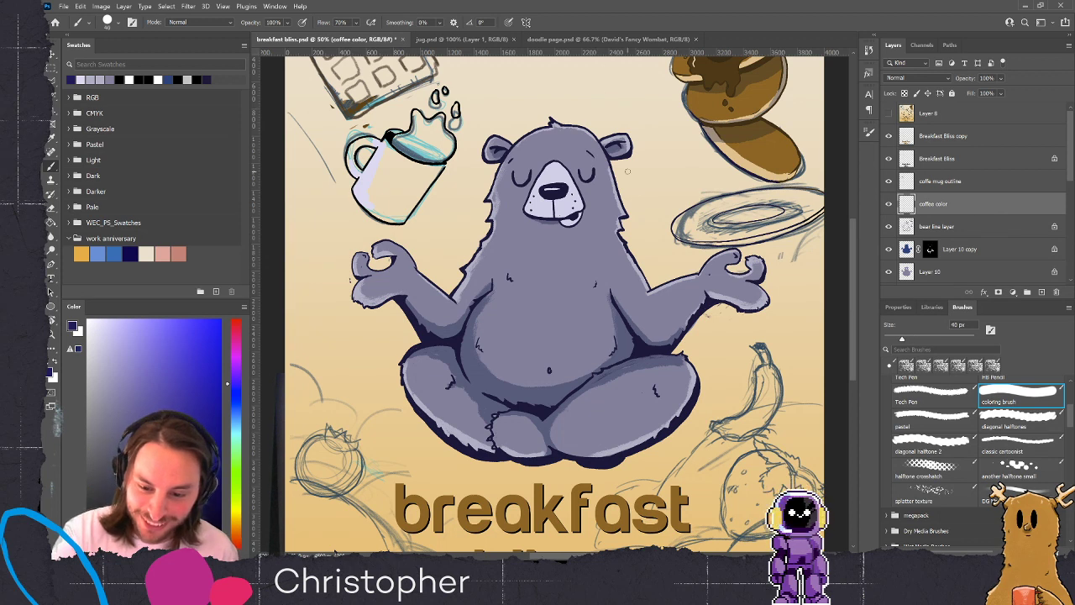
{"action": "key", "text": "bracketleft"}
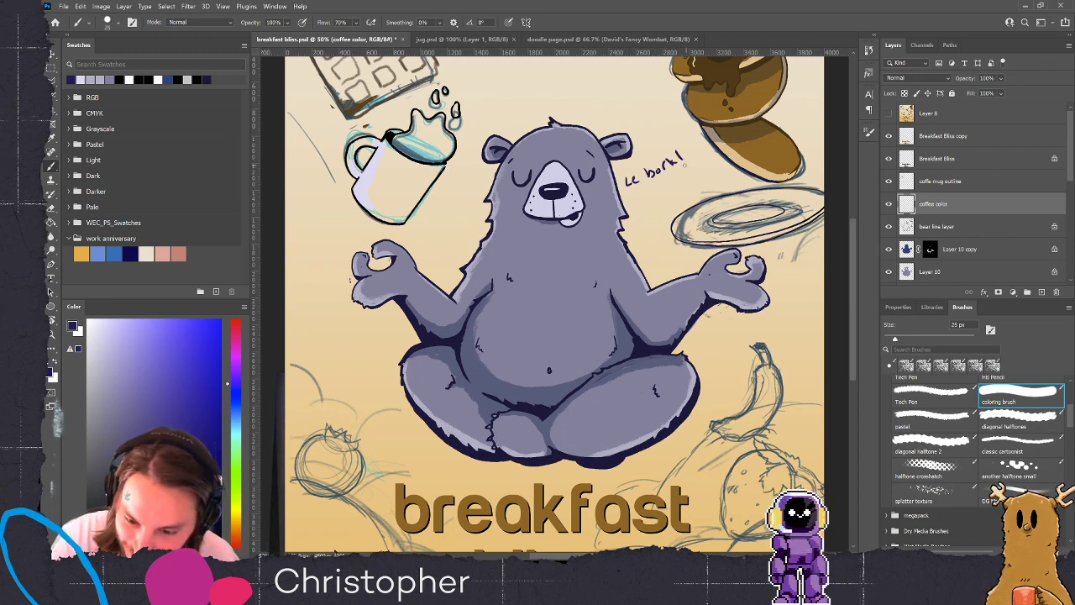
Fill the rest of the mug body with the pale lavender sampled from it, using brush sizes between 50 and 90 px
{"action": "left_click", "coordinate": [362, 187], "text": "alt"}
{"action": "key", "text": "bracketright"}
{"action": "key", "text": "bracketright"}
{"action": "key", "text": "bracketright"}
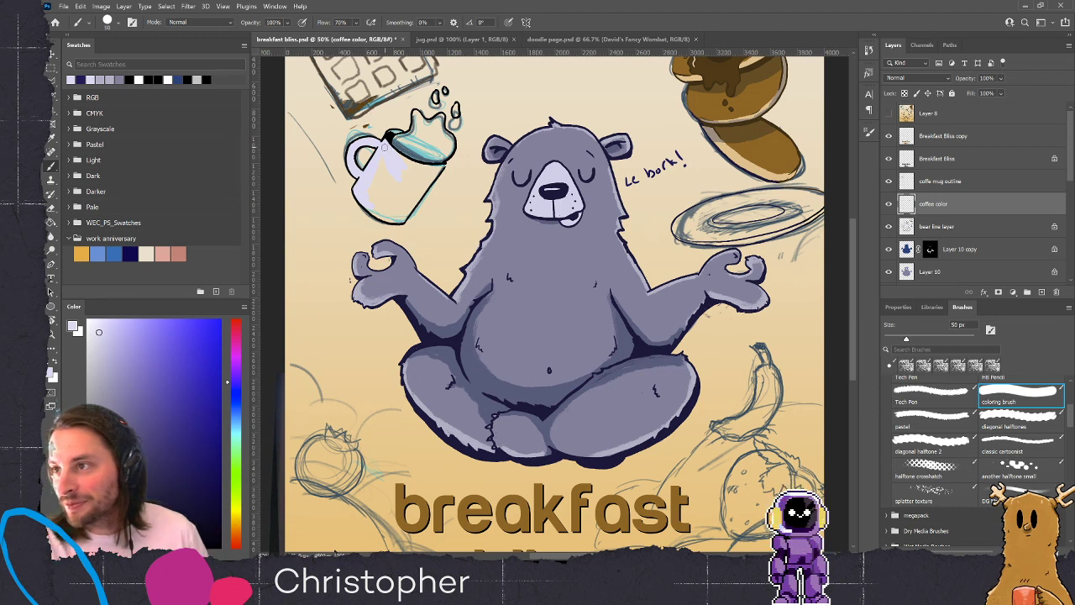
{"action": "key", "text": "bracketright"}
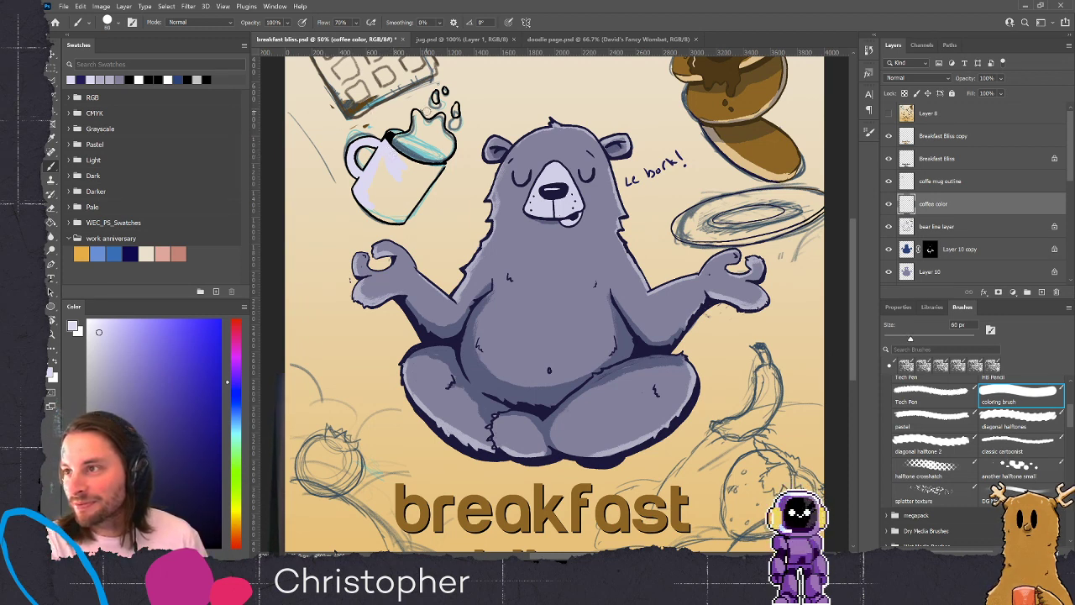
{"action": "key", "text": "bracketright"}
{"action": "key", "text": "bracketright"}
{"action": "key", "text": "bracketright"}
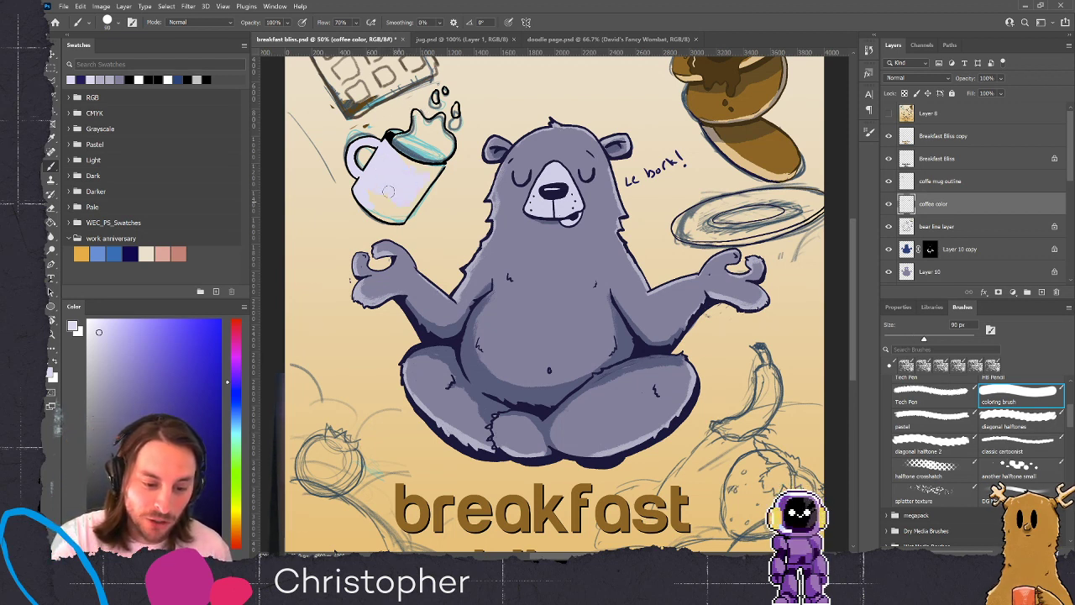
{"action": "key", "text": "bracketleft"}
{"action": "key", "text": "bracketleft"}
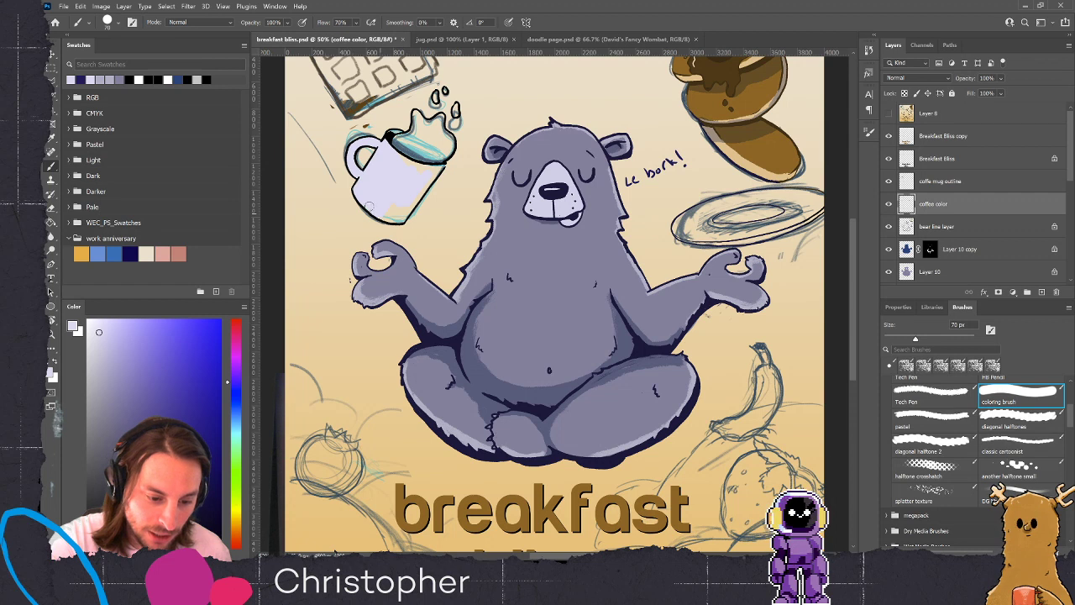
{"action": "key", "text": "bracketleft"}
{"action": "key", "text": "bracketleft"}
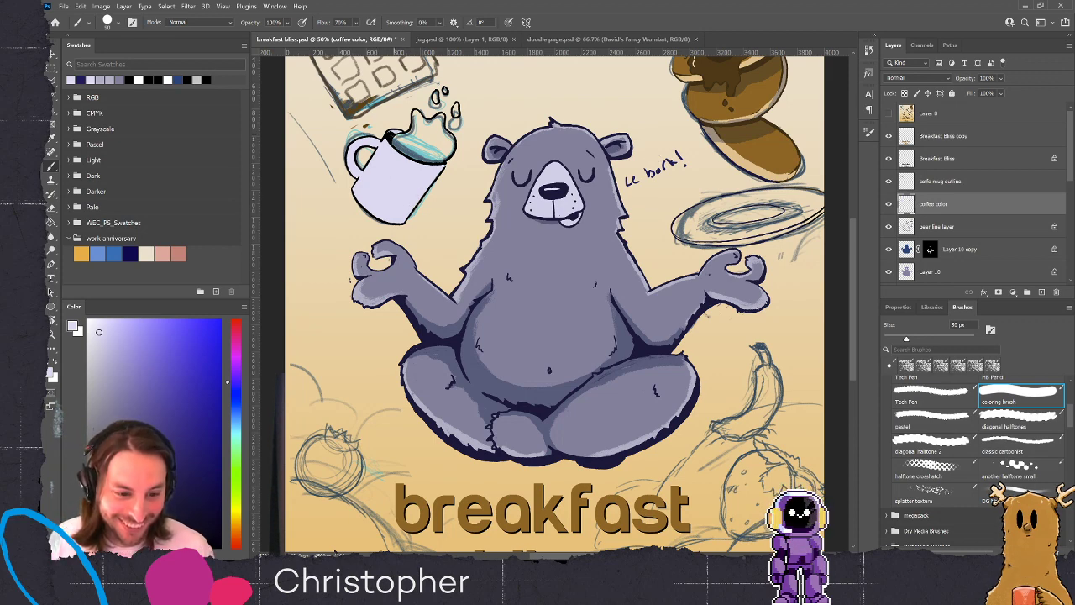
{"action": "left_click_drag", "start_coordinate": [384, 192], "coordinate": [374, 213]}
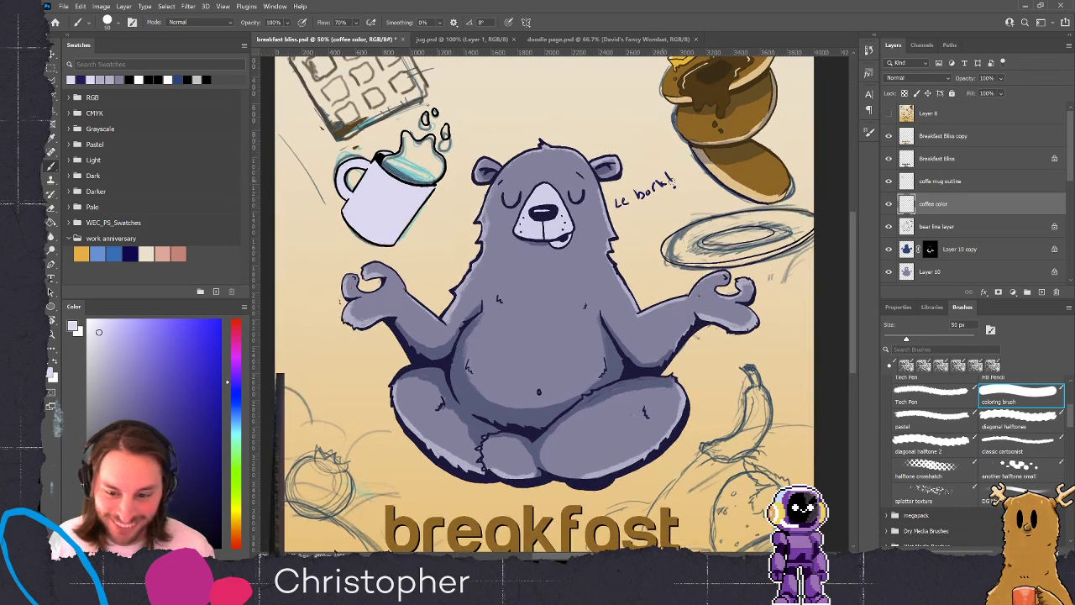
Paint the coffee splash and its flying drops dark brown at 50 px, darkening a brown sampled from the pancakes
{"action": "left_click", "coordinate": [775, 172], "text": "alt"}
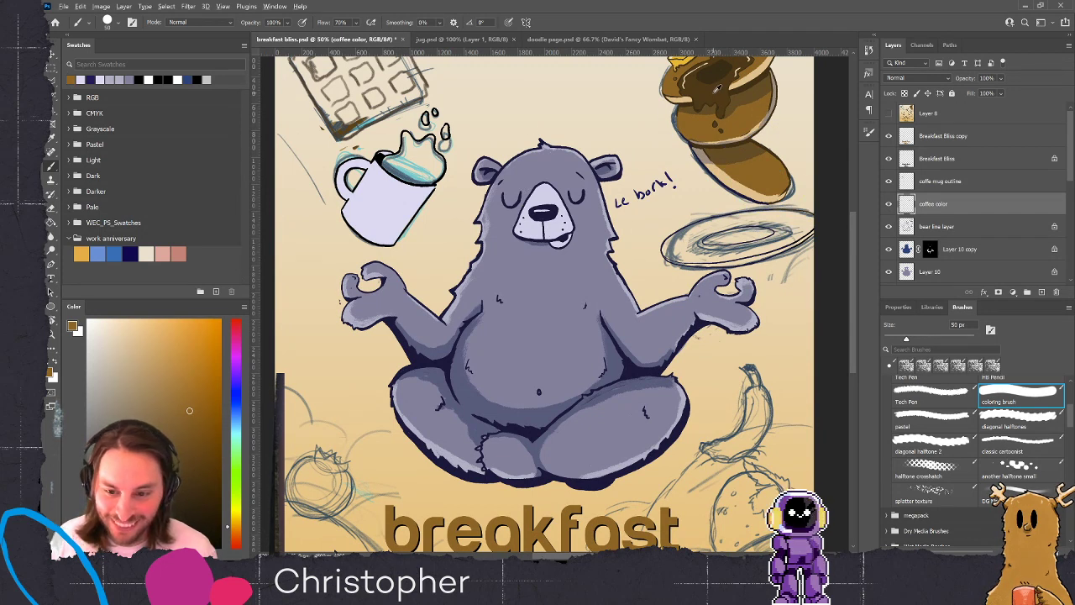
{"action": "left_click", "coordinate": [193, 473]}
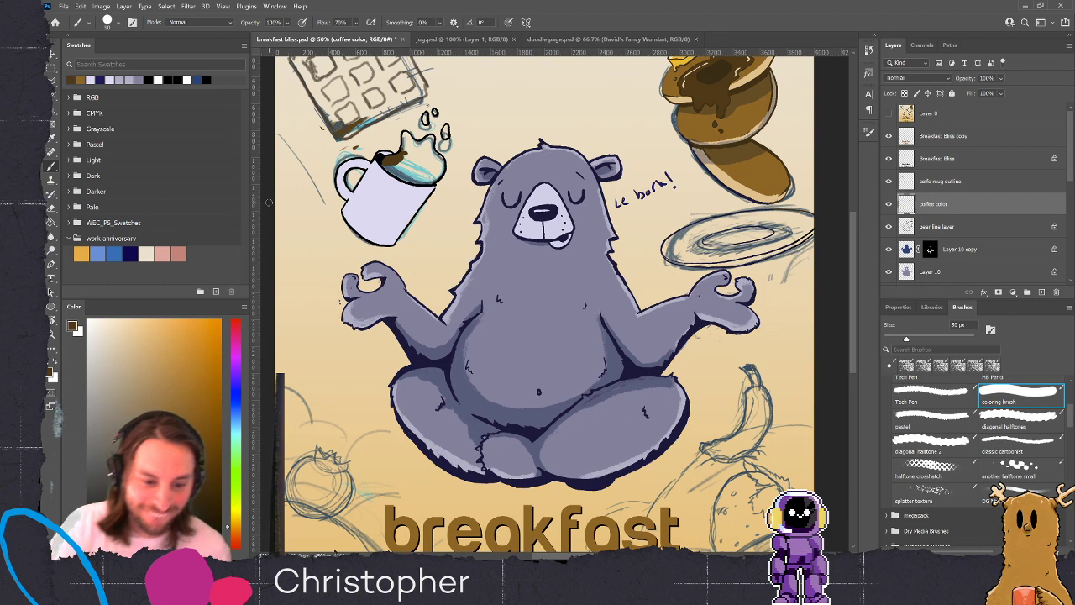
{"action": "mouse_move", "coordinate": [404, 138]}
{"action": "left_mouse_down"}
{"action": "mouse_move", "coordinate": [411, 148]}
{"action": "mouse_move", "coordinate": [384, 168]}
{"action": "mouse_move", "coordinate": [405, 157]}
{"action": "mouse_move", "coordinate": [395, 175]}
{"action": "mouse_move", "coordinate": [410, 176]}
{"action": "mouse_move", "coordinate": [415, 142]}
{"action": "mouse_move", "coordinate": [428, 138]}
{"action": "mouse_move", "coordinate": [432, 148]}
{"action": "mouse_move", "coordinate": [422, 144]}
{"action": "mouse_move", "coordinate": [430, 136]}
{"action": "mouse_move", "coordinate": [415, 144]}
{"action": "mouse_move", "coordinate": [440, 156]}
{"action": "mouse_move", "coordinate": [440, 172]}
{"action": "mouse_move", "coordinate": [430, 178]}
{"action": "mouse_move", "coordinate": [429, 162]}
{"action": "mouse_move", "coordinate": [438, 173]}
{"action": "mouse_move", "coordinate": [415, 180]}
{"action": "left_mouse_up"}
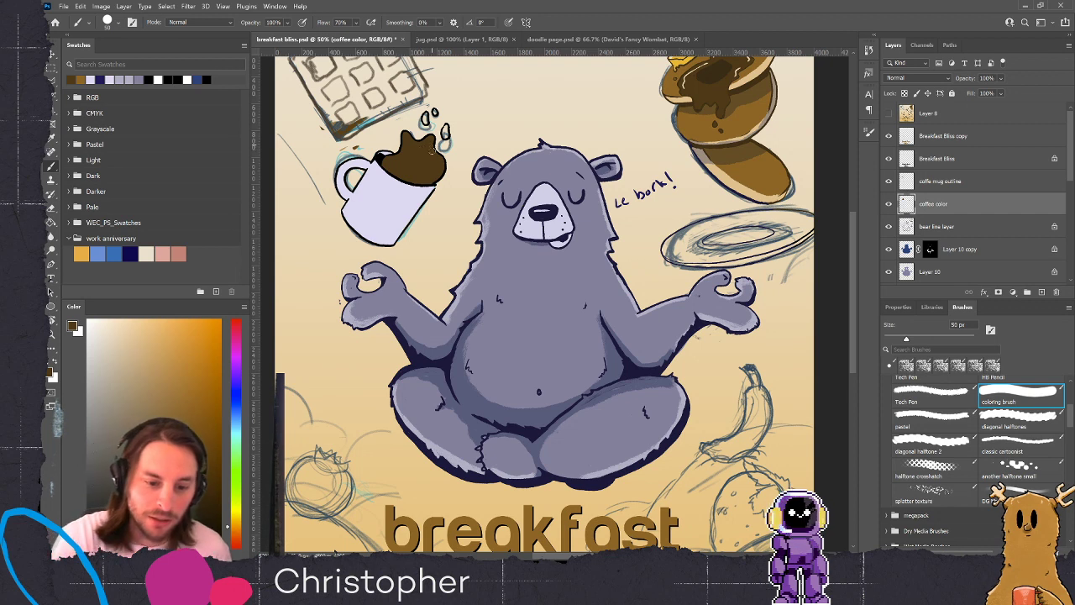
{"action": "left_click_drag", "start_coordinate": [445, 128], "coordinate": [426, 122]}
{"action": "left_click", "coordinate": [435, 111]}
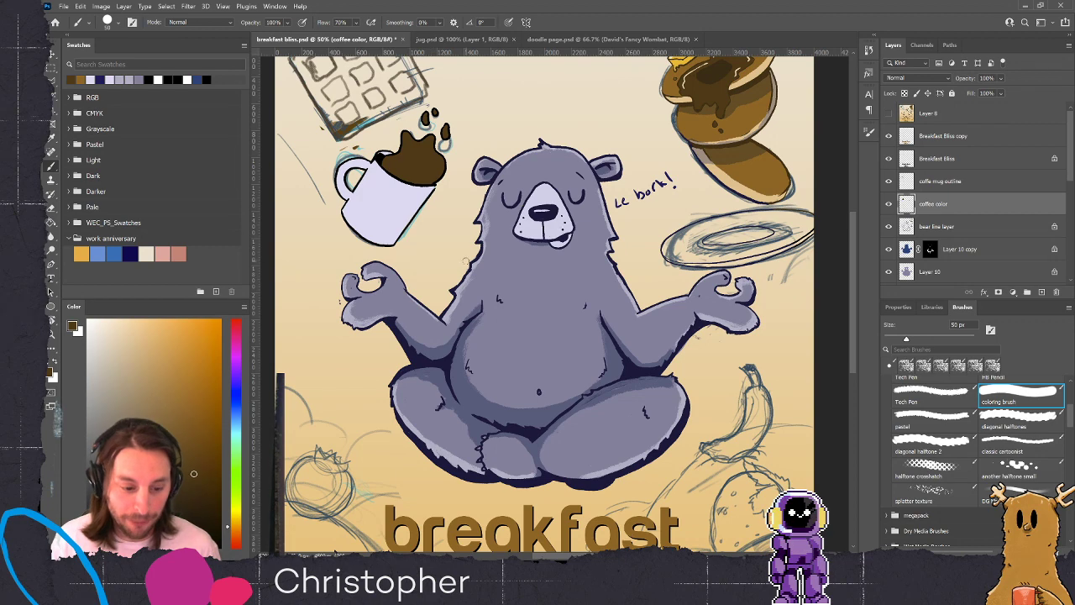
Paint small highlights on the coffee splash at 30 px with the cream color sampled from the pancake stack
{"action": "left_click_drag", "start_coordinate": [405, 207], "coordinate": [403, 341]}
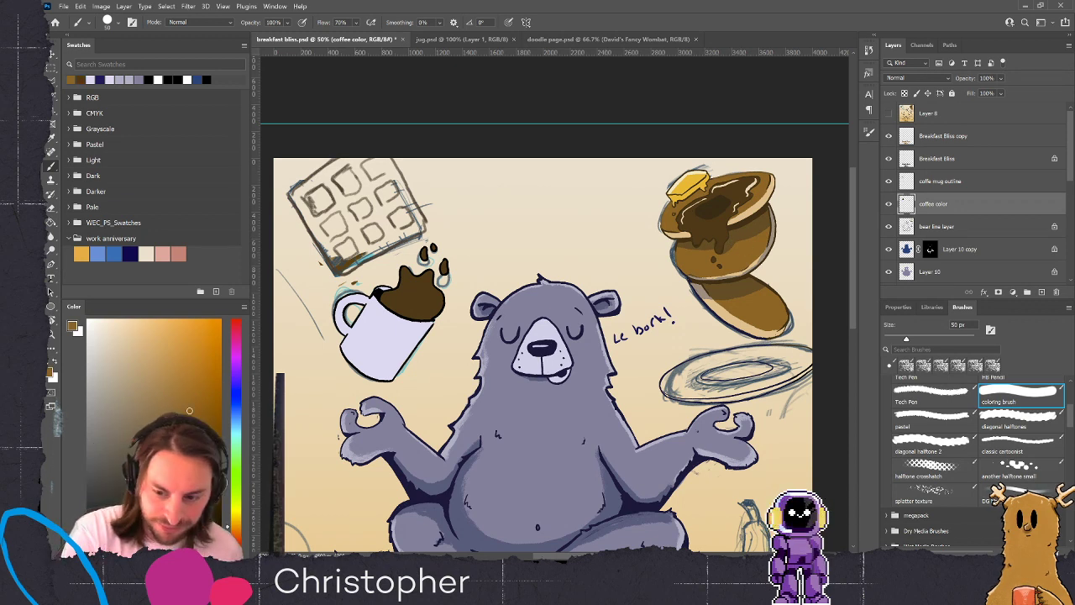
{"action": "left_click", "coordinate": [749, 185], "text": "alt"}
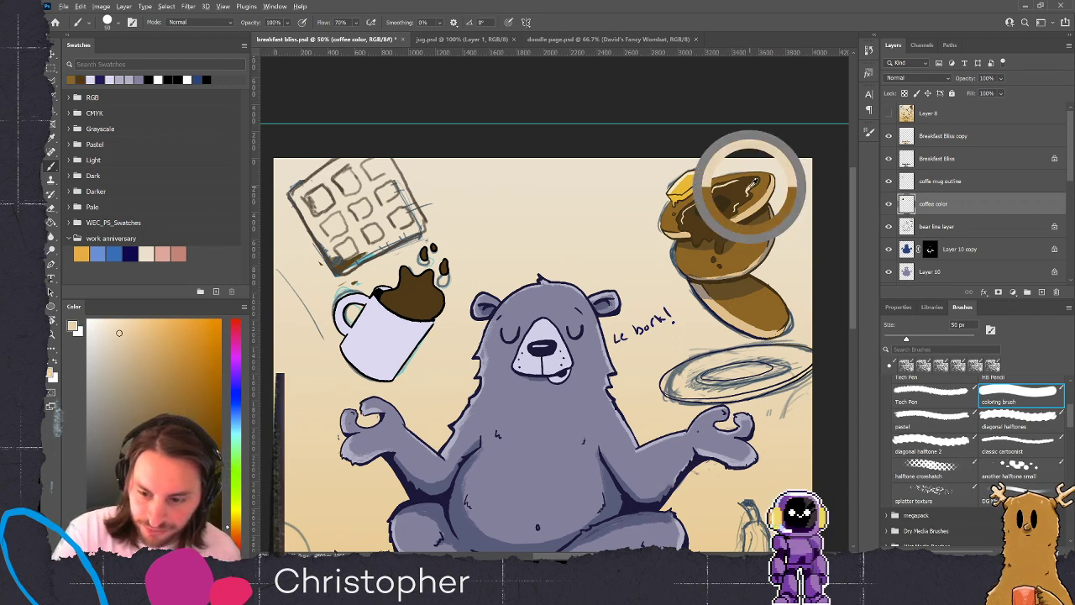
{"action": "key", "text": "bracketleft"}
{"action": "key", "text": "bracketleft"}
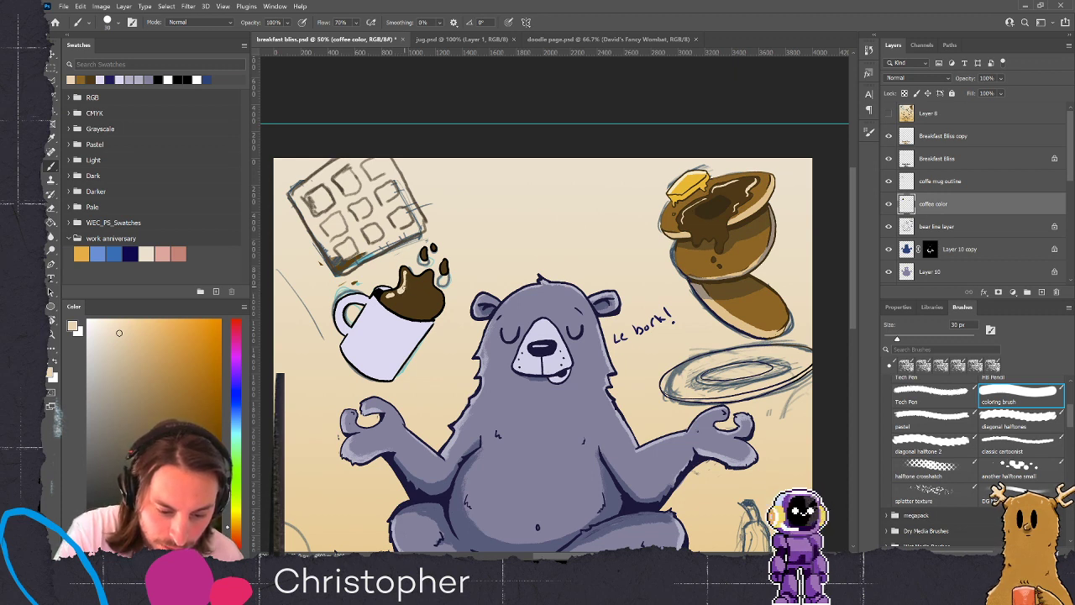
{"action": "left_click", "coordinate": [399, 298], "text": "alt"}
{"action": "left_click", "coordinate": [401, 291], "text": "alt"}
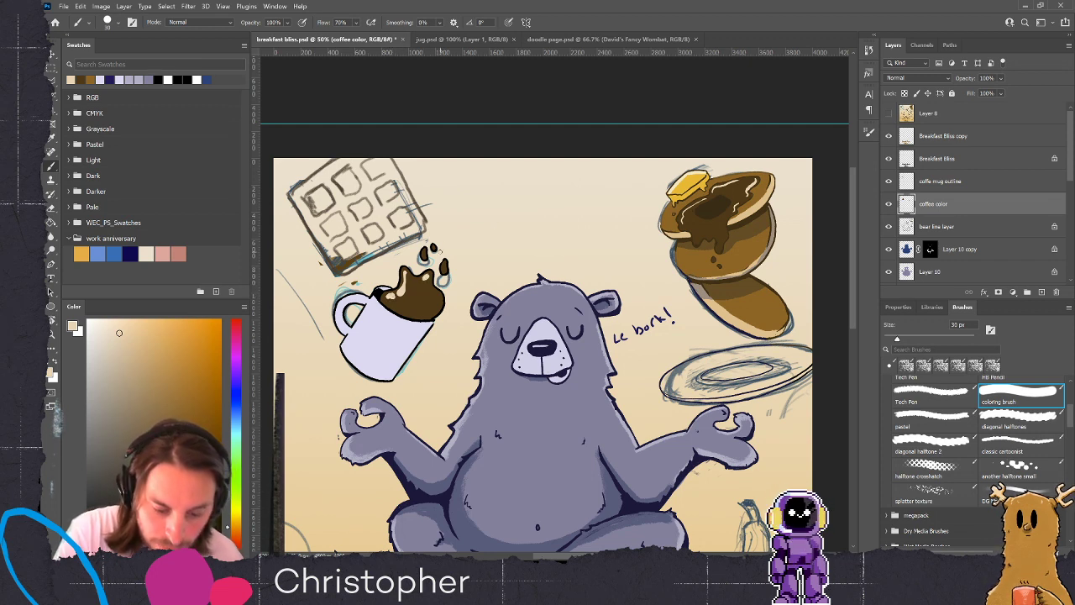
Lock the coffee color layer's transparent pixels and paint over the splash highlights with the coffee's dark brown at 90 px
{"action": "left_click_drag", "start_coordinate": [593, 404], "coordinate": [655, 293]}
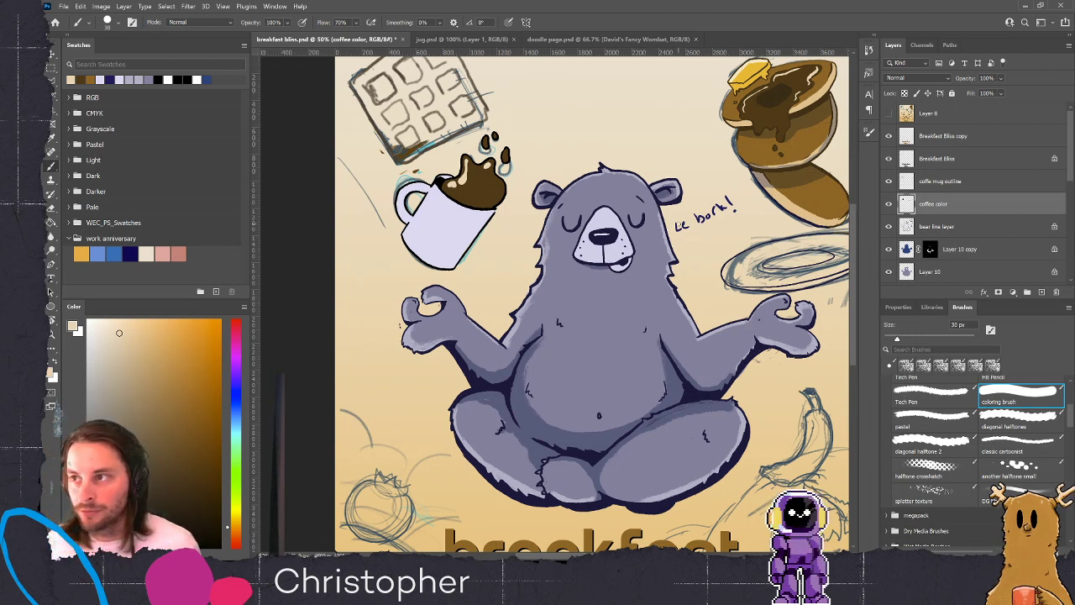
{"action": "left_click", "coordinate": [480, 186], "text": "alt"}
{"action": "key", "text": "bracketright"}
{"action": "key", "text": "bracketright"}
{"action": "key", "text": "bracketright"}
{"action": "key", "text": "bracketright"}
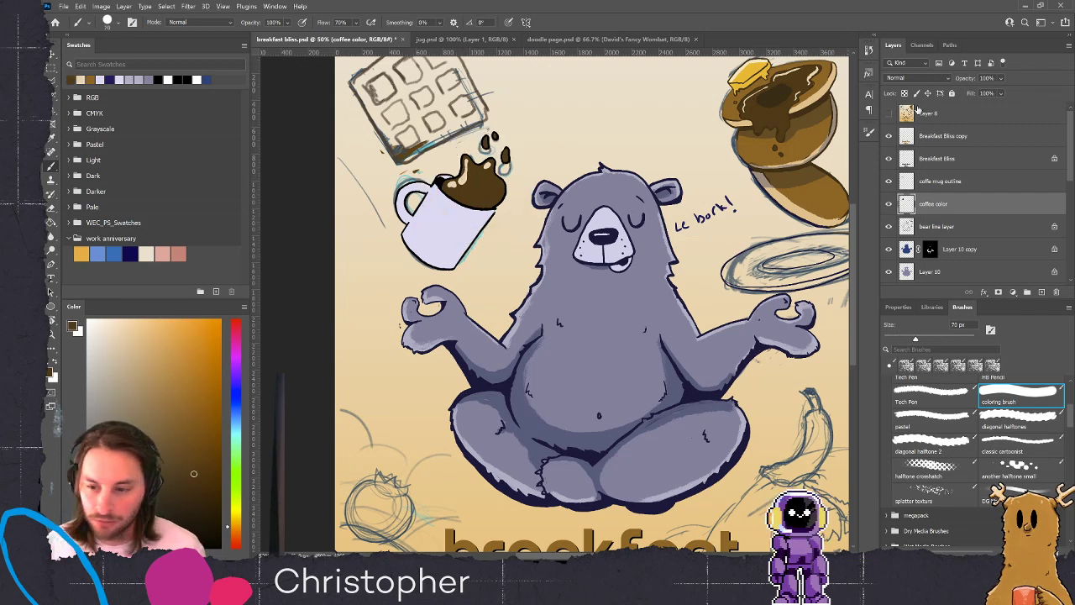
{"action": "key", "text": "slash"}
{"action": "key", "text": "bracketright"}
{"action": "key", "text": "bracketright"}
{"action": "mouse_move", "coordinate": [463, 181]}
{"action": "left_mouse_down"}
{"action": "mouse_move", "coordinate": [452, 182]}
{"action": "mouse_move", "coordinate": [485, 167]}
{"action": "left_mouse_up"}
{"action": "left_click", "coordinate": [449, 215], "text": "alt"}
{"action": "key", "text": "bracketleft"}
{"action": "key", "text": "bracketleft"}
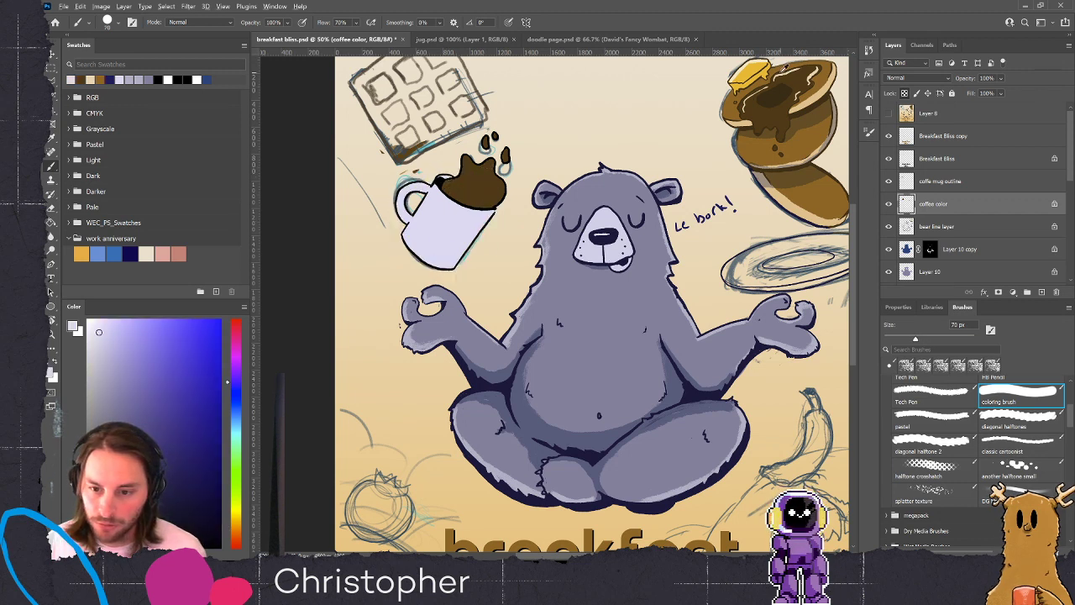
Paint cream highlights along the right edge of the coffee and on its drops at 40 px, refining them with dark brown
{"action": "left_click", "coordinate": [784, 68], "text": "alt"}
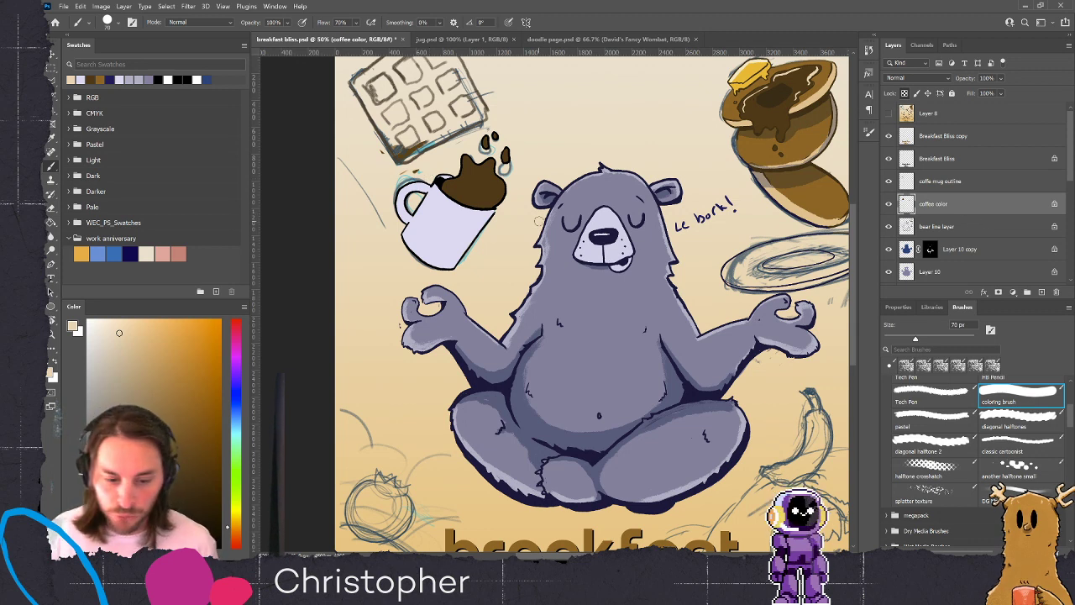
{"action": "key", "text": "bracketleft"}
{"action": "key", "text": "bracketleft"}
{"action": "key", "text": "bracketleft"}
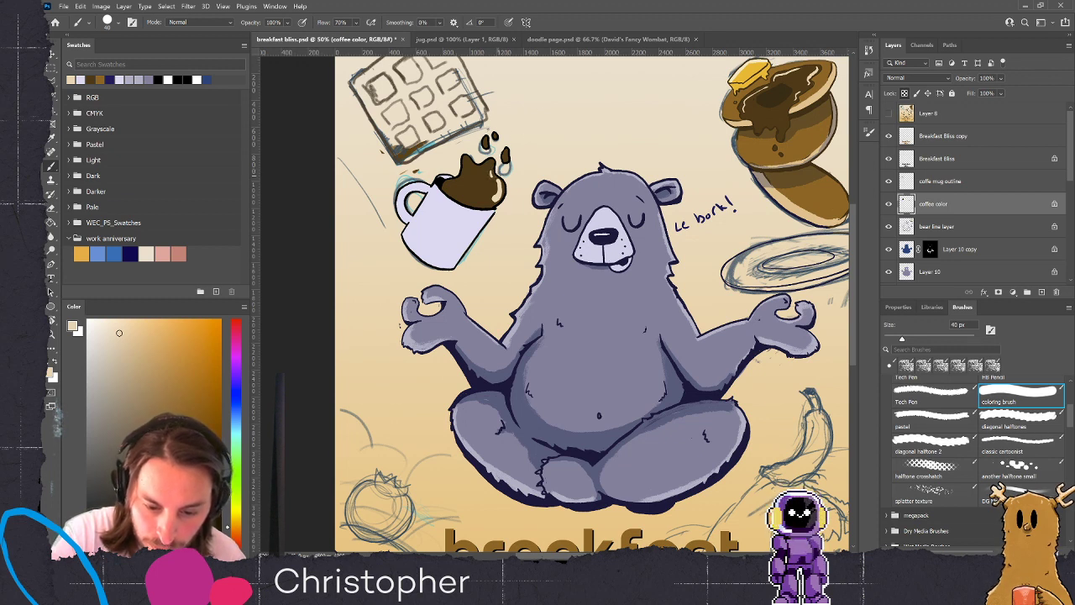
{"action": "left_click", "coordinate": [494, 185], "text": "alt"}
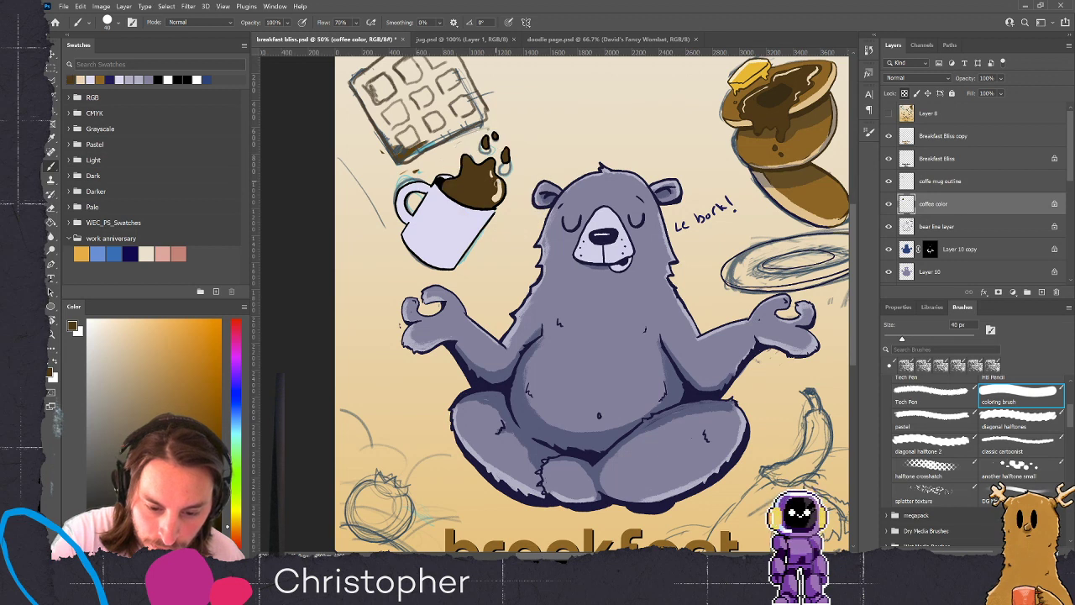
{"action": "left_click_drag", "start_coordinate": [499, 190], "coordinate": [497, 192]}
{"action": "left_click", "coordinate": [502, 185], "text": "alt"}
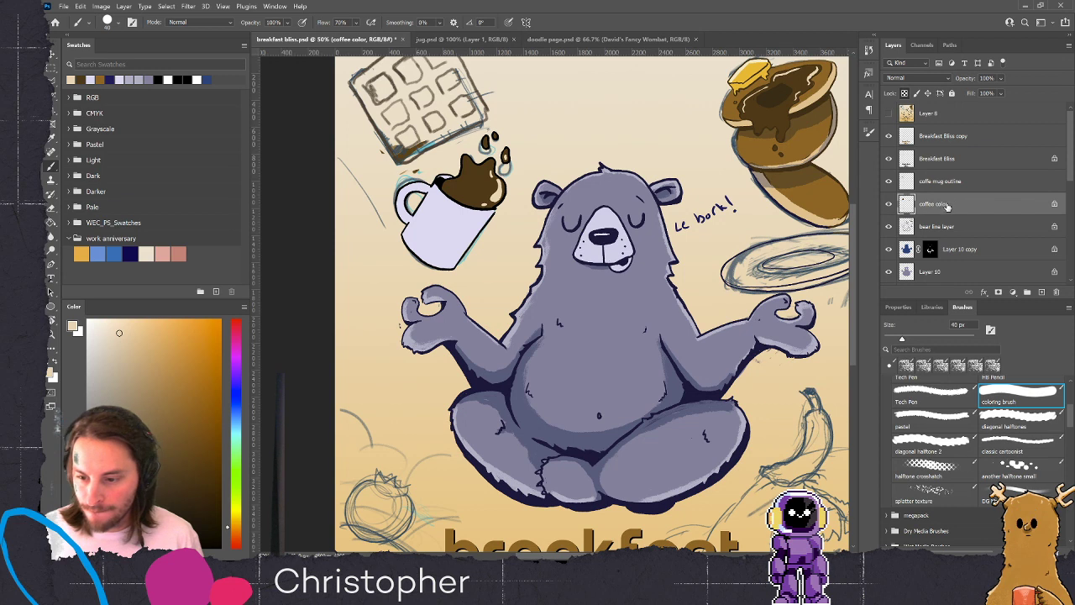
Duplicate the coffee color layer and paint the whole mug, coffee and drops dark blue on the copy with a brush up to 200 px
{"action": "key", "text": "ctrl+j"}
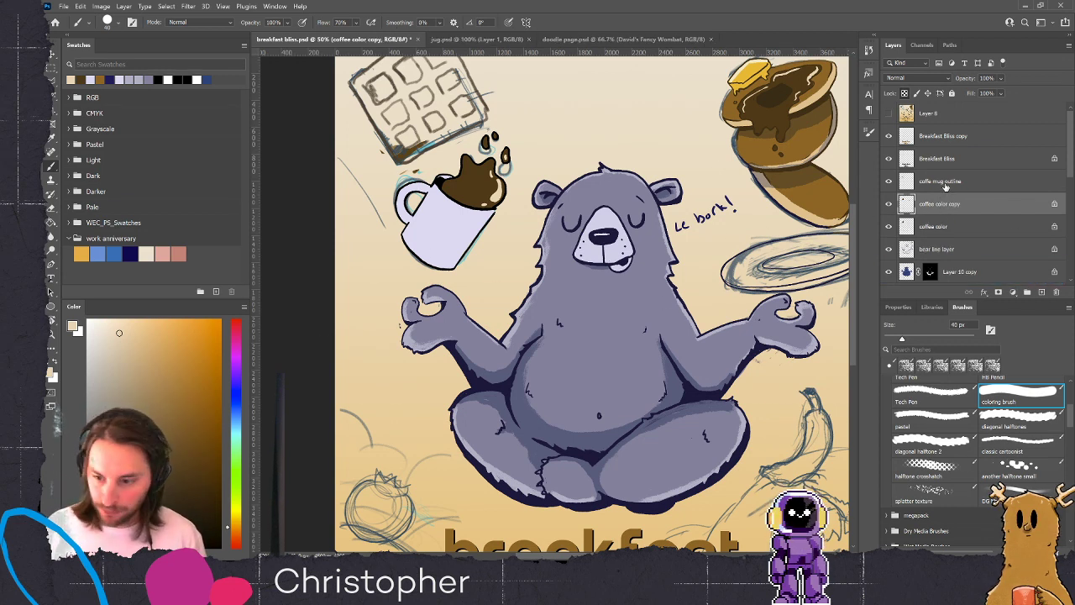
{"action": "left_click", "coordinate": [233, 406]}
{"action": "left_click", "coordinate": [190, 428]}
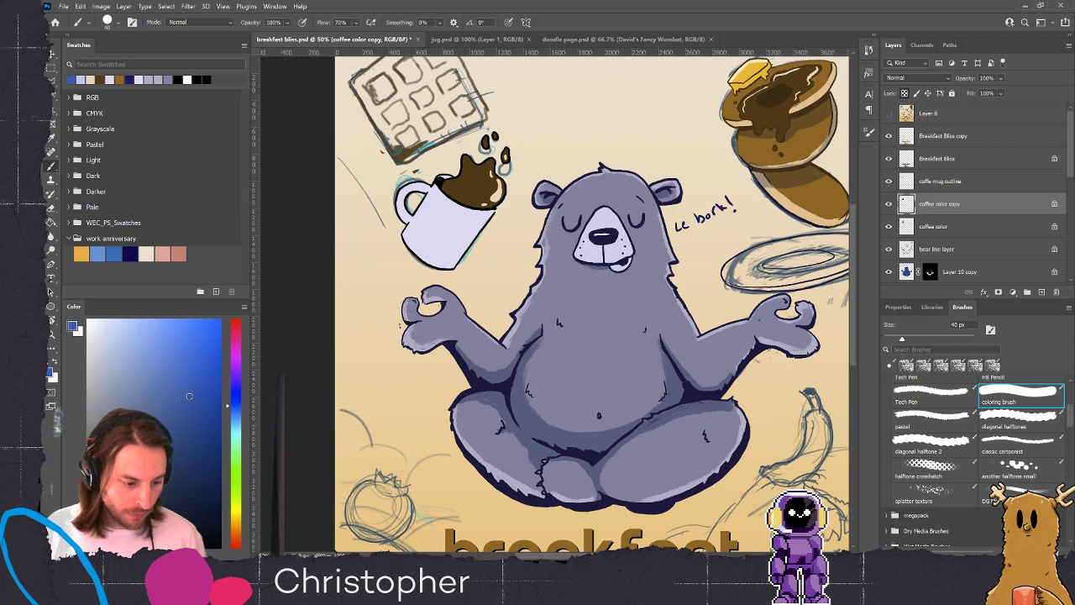
{"action": "key", "text": "bracketright"}
{"action": "key", "text": "bracketright"}
{"action": "key", "text": "bracketright"}
{"action": "key", "text": "bracketright"}
{"action": "key", "text": "bracketright"}
{"action": "key", "text": "bracketright"}
{"action": "key", "text": "bracketright"}
{"action": "key", "text": "bracketright"}
{"action": "key", "text": "bracketright"}
{"action": "key", "text": "bracketright"}
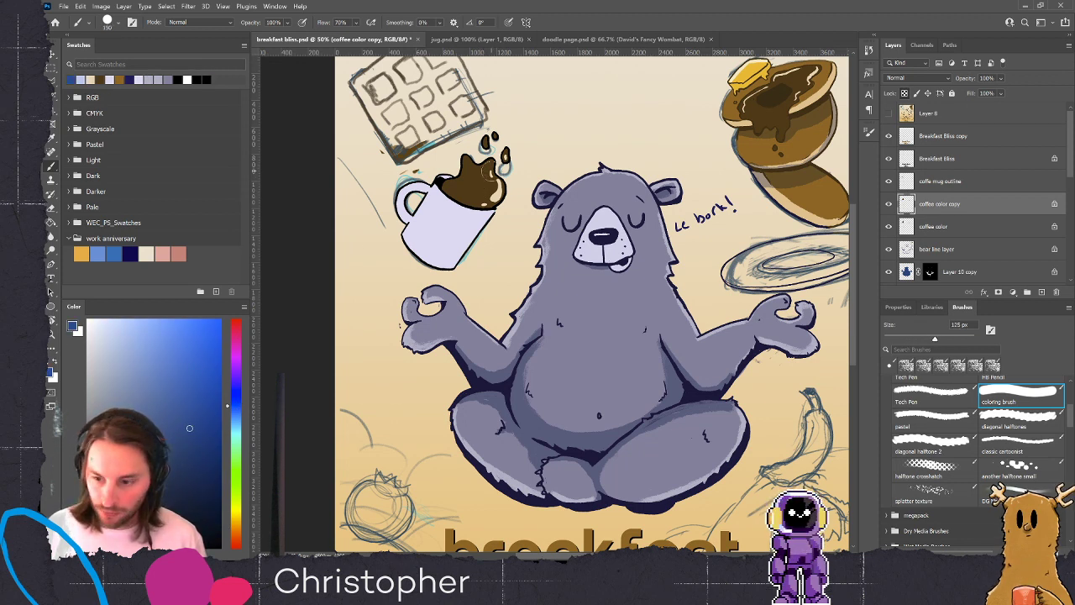
{"action": "mouse_move", "coordinate": [508, 145]}
{"action": "left_mouse_down"}
{"action": "mouse_move", "coordinate": [450, 235]}
{"action": "mouse_move", "coordinate": [446, 225]}
{"action": "mouse_move", "coordinate": [406, 244]}
{"action": "mouse_move", "coordinate": [440, 261]}
{"action": "mouse_move", "coordinate": [477, 217]}
{"action": "mouse_move", "coordinate": [480, 242]}
{"action": "left_mouse_up"}
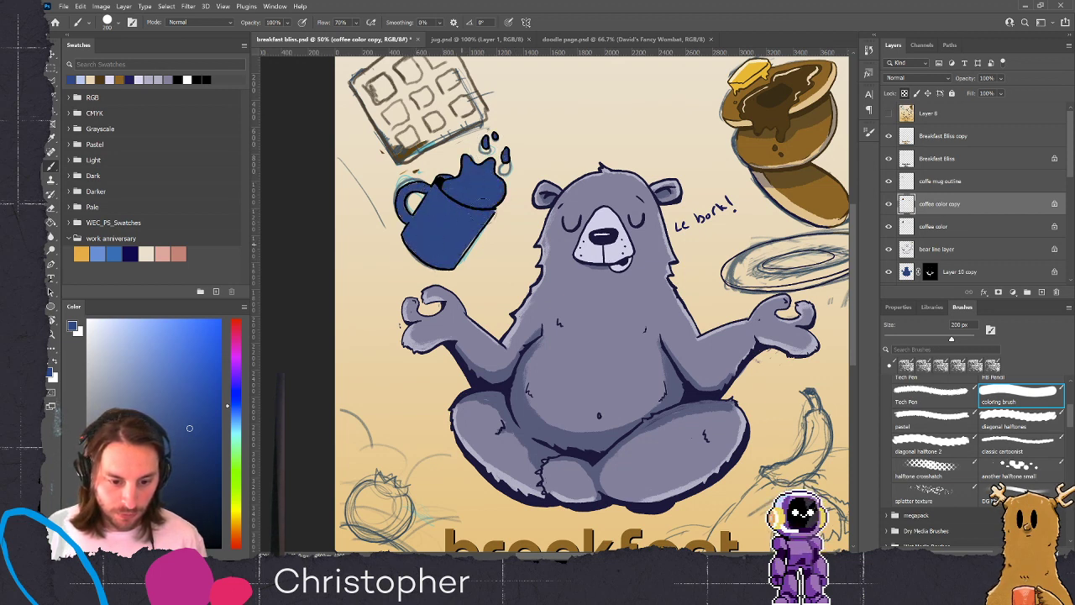
Hide the coffee color copy, unlock the coffee color layer's transparency and touch up the mug's edges in lavender at 25 px
{"action": "left_click", "coordinate": [938, 227]}
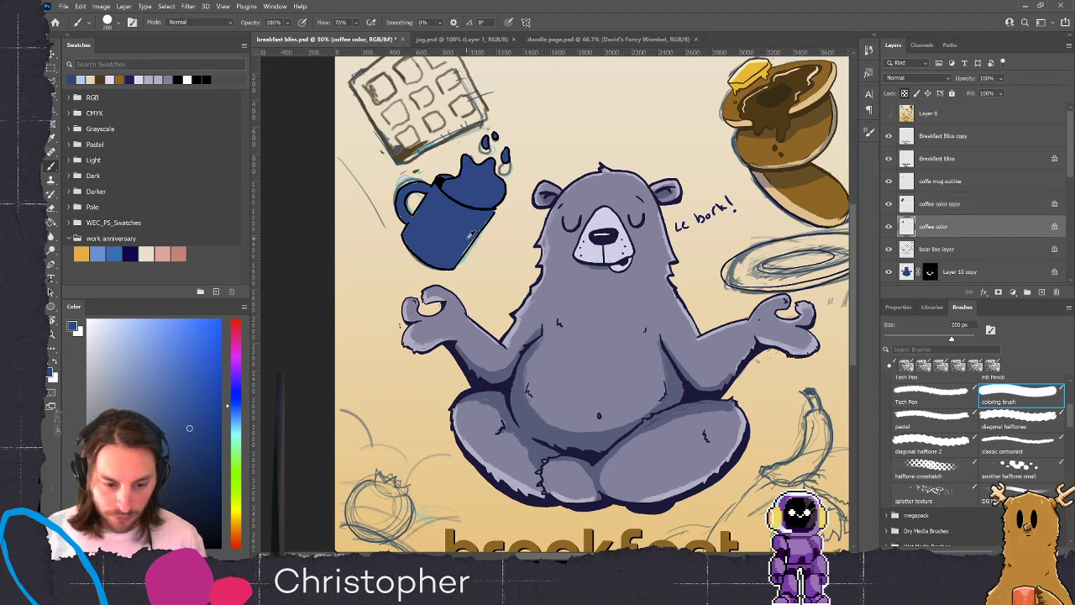
{"action": "left_click", "coordinate": [888, 203]}
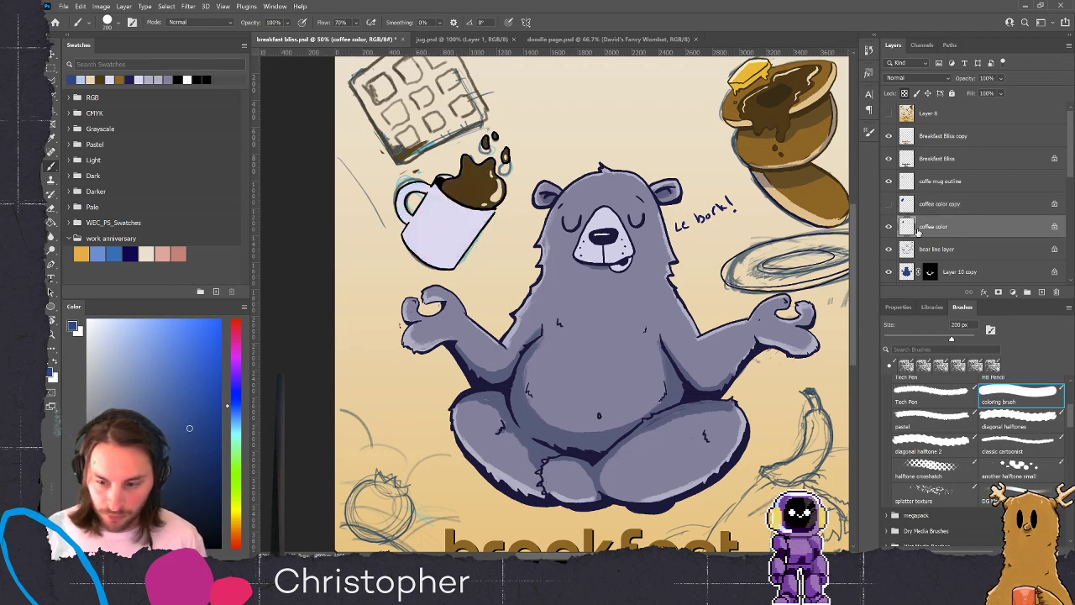
{"action": "left_click", "coordinate": [455, 237], "text": "alt"}
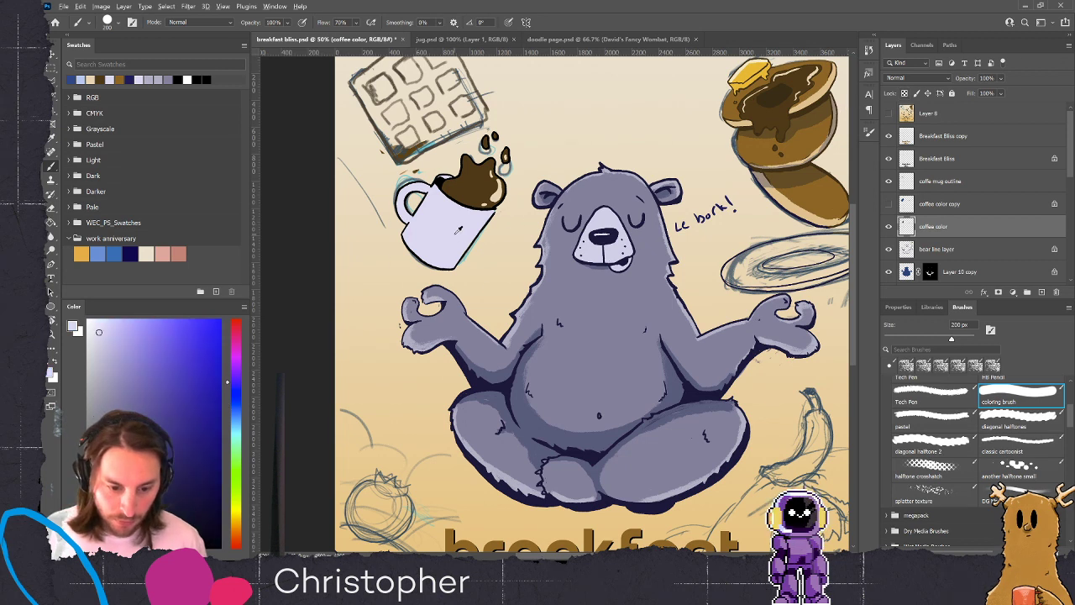
{"action": "key", "text": "bracketleft"}
{"action": "key", "text": "bracketleft"}
{"action": "key", "text": "bracketleft"}
{"action": "key", "text": "bracketleft"}
{"action": "key", "text": "bracketleft"}
{"action": "key", "text": "bracketleft"}
{"action": "key", "text": "bracketleft"}
{"action": "key", "text": "bracketleft"}
{"action": "key", "text": "bracketleft"}
{"action": "key", "text": "bracketleft"}
{"action": "key", "text": "bracketleft"}
{"action": "key", "text": "bracketleft"}
{"action": "key", "text": "bracketleft"}
{"action": "key", "text": "bracketleft"}
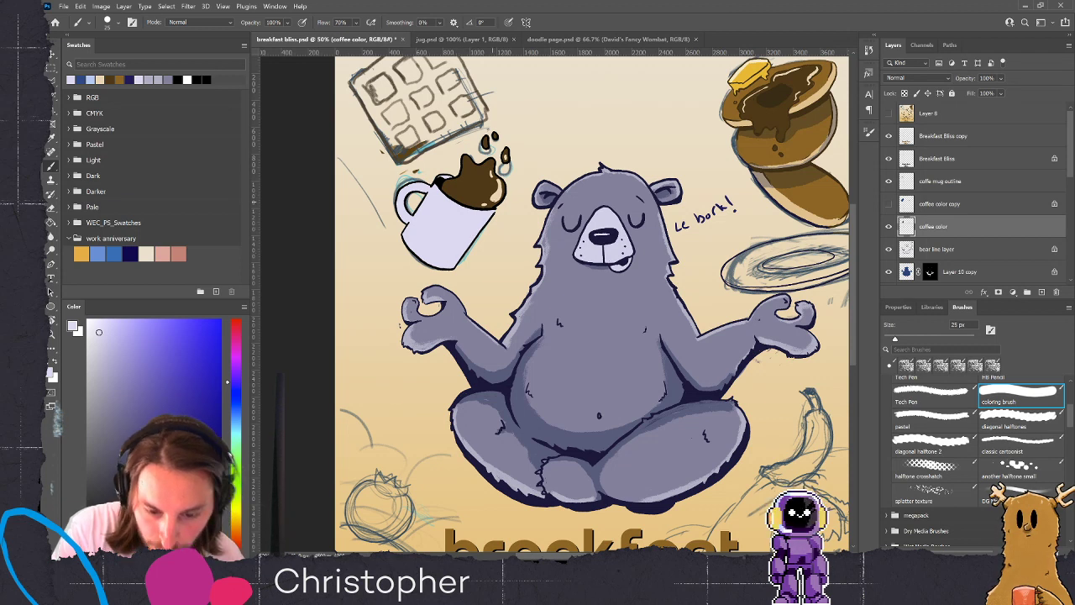
Show the coffee color copy and touch up the mug's edges in its dark blue at 30 px on the coffee color layer
{"action": "left_click", "coordinate": [889, 203]}
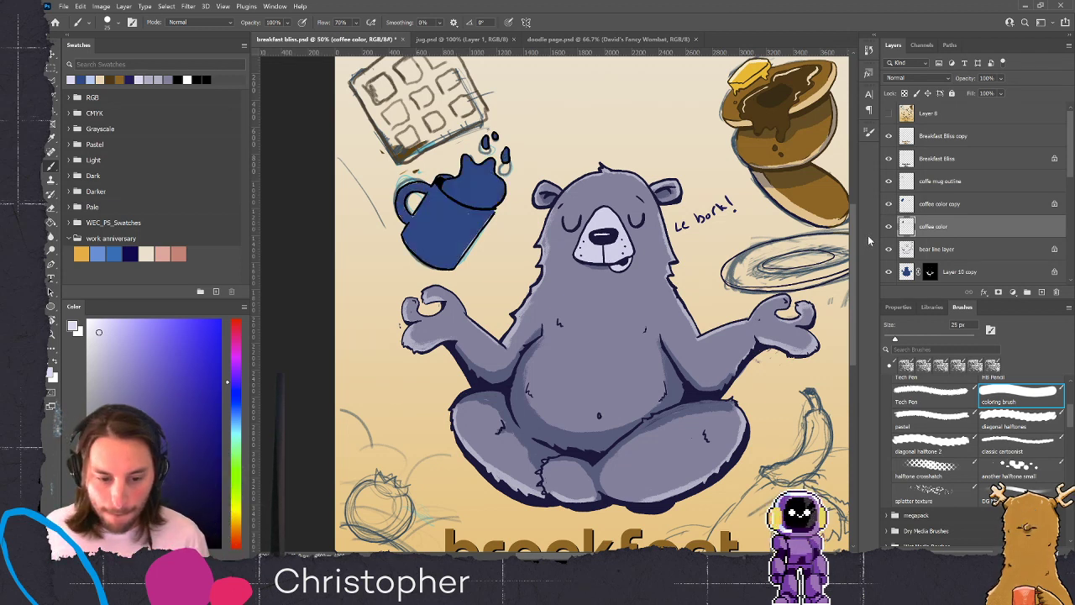
{"action": "left_click", "coordinate": [458, 238], "text": "alt"}
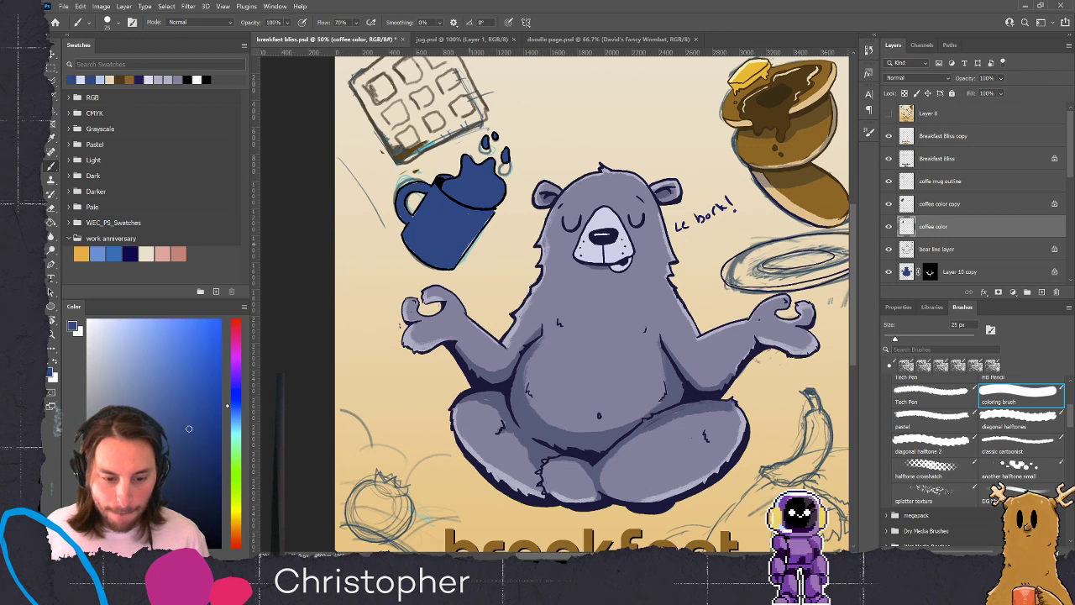
{"action": "key", "text": "bracketright"}
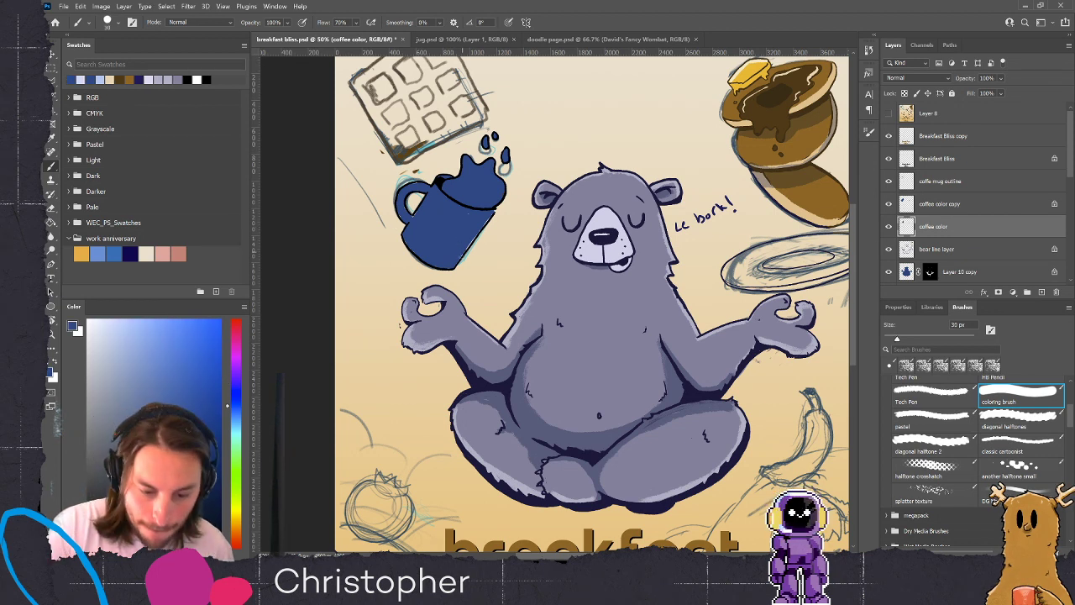
{"action": "left_click_drag", "start_coordinate": [473, 237], "coordinate": [493, 211]}
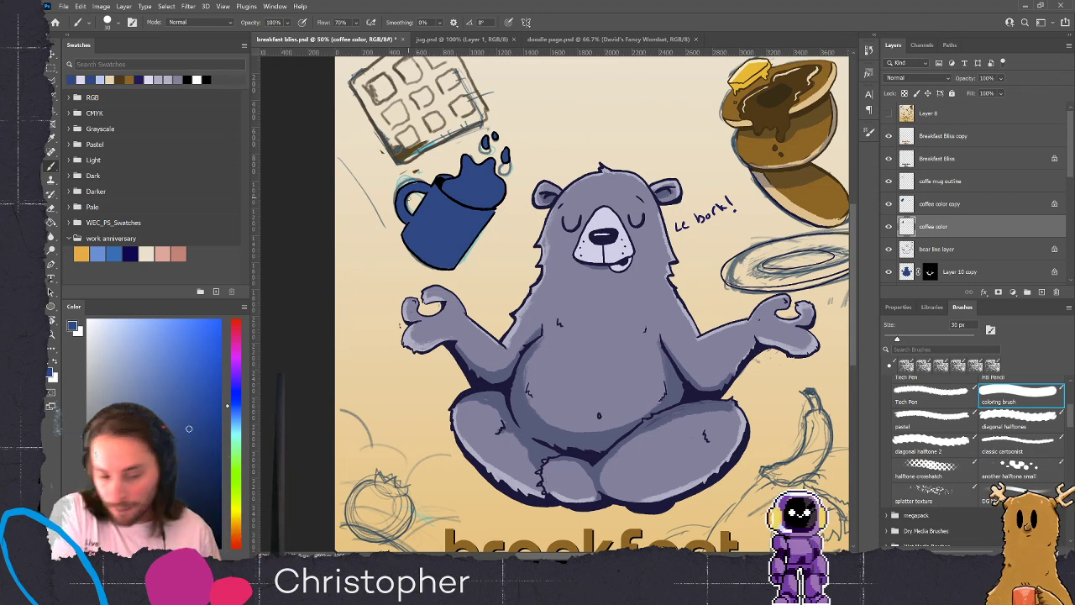
{"action": "left_click", "coordinate": [890, 204]}
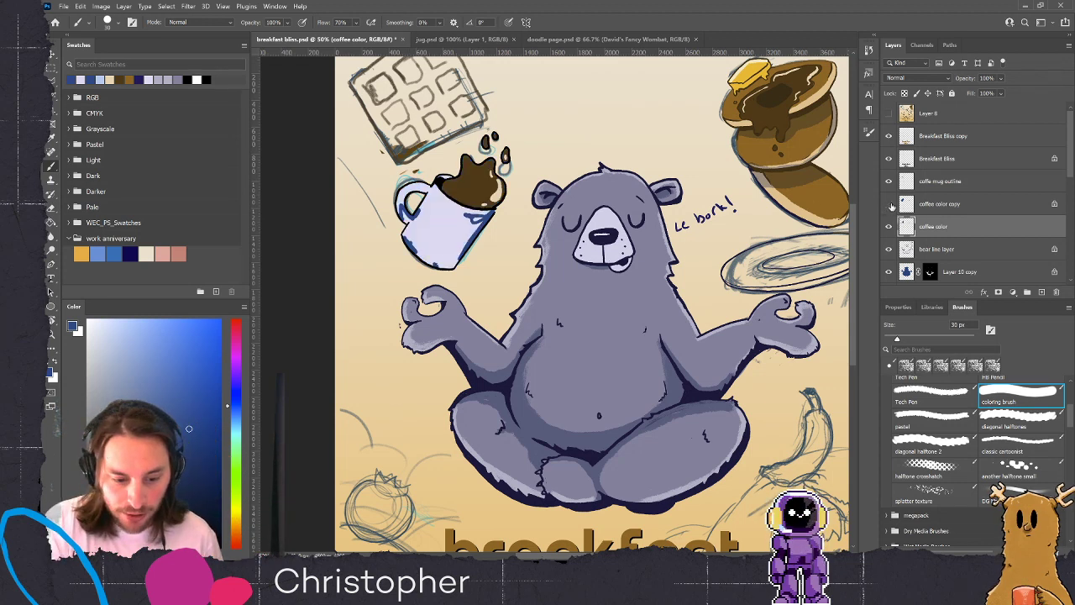
{"action": "left_click", "coordinate": [890, 205]}
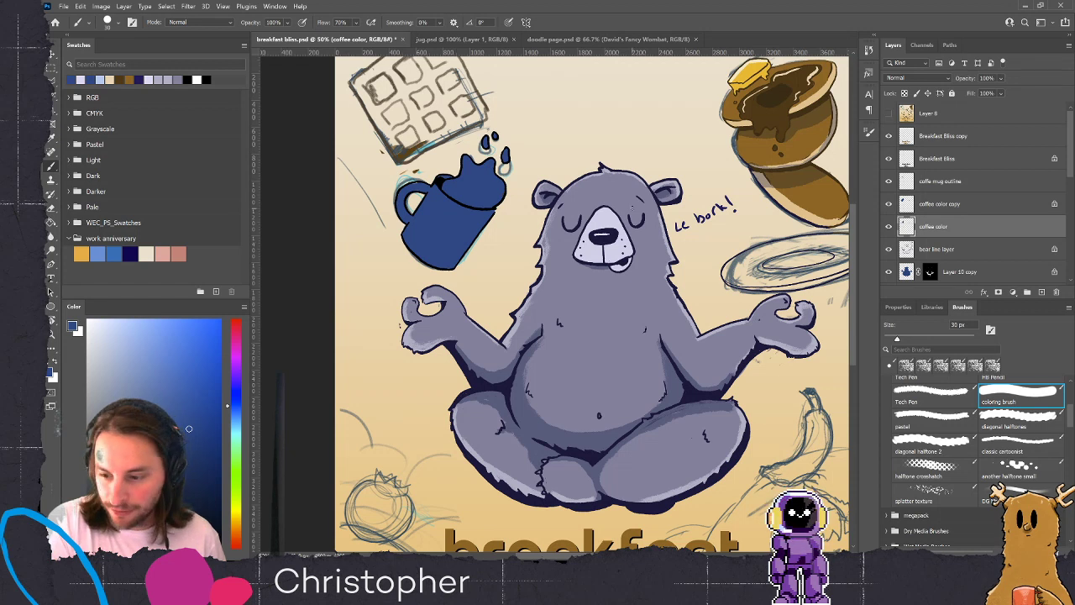
Toggle the coffee color copy layer's visibility to compare the mug with and without the blue
{"action": "left_click", "coordinate": [890, 205]}
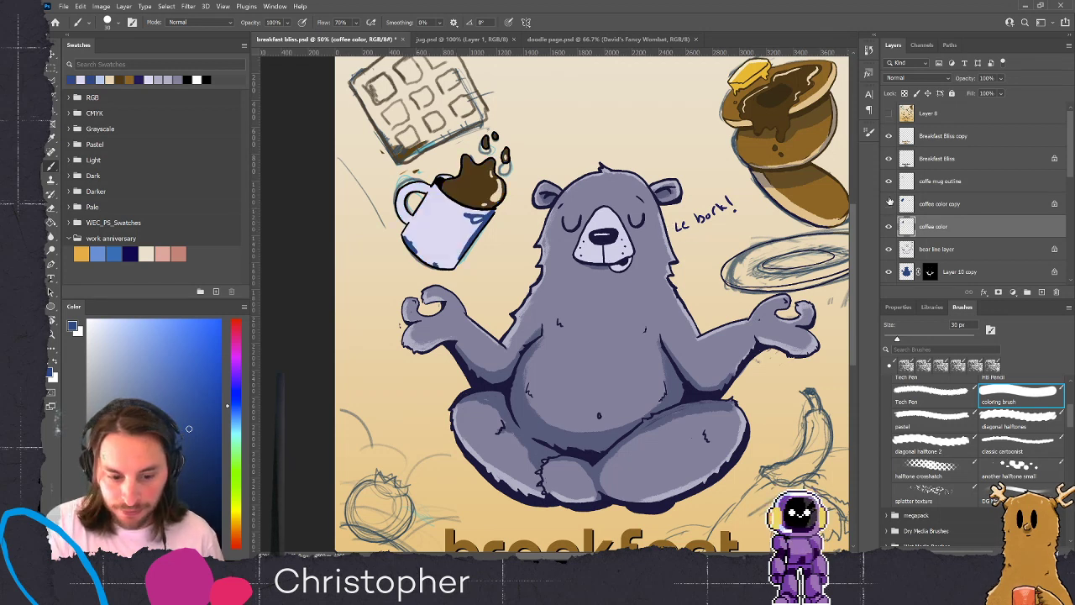
{"action": "left_click", "coordinate": [890, 204]}
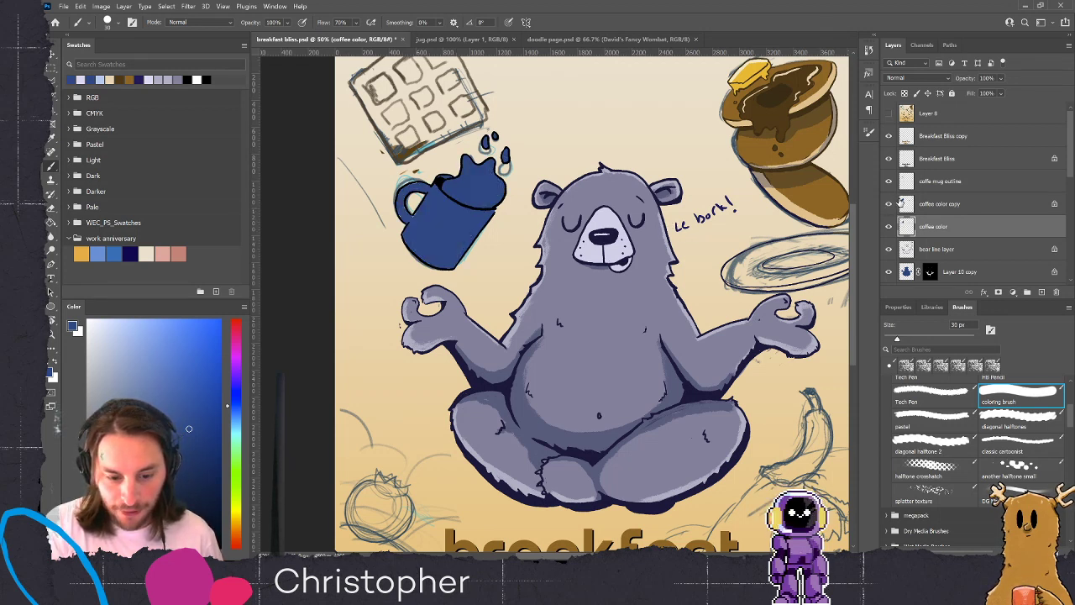
{"action": "left_click", "coordinate": [890, 204]}
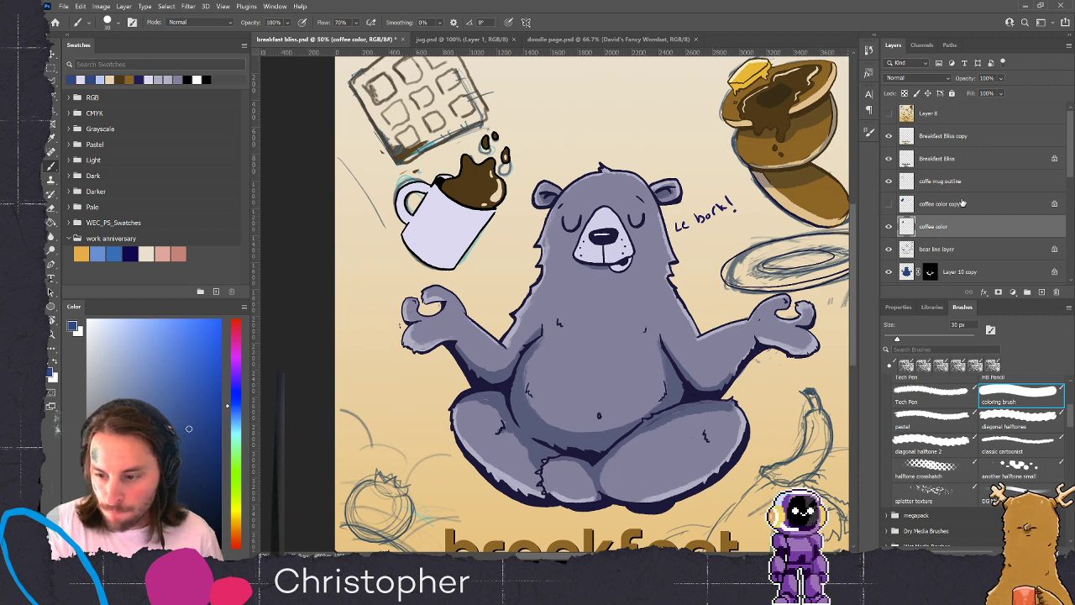
{"action": "left_click", "coordinate": [891, 204]}
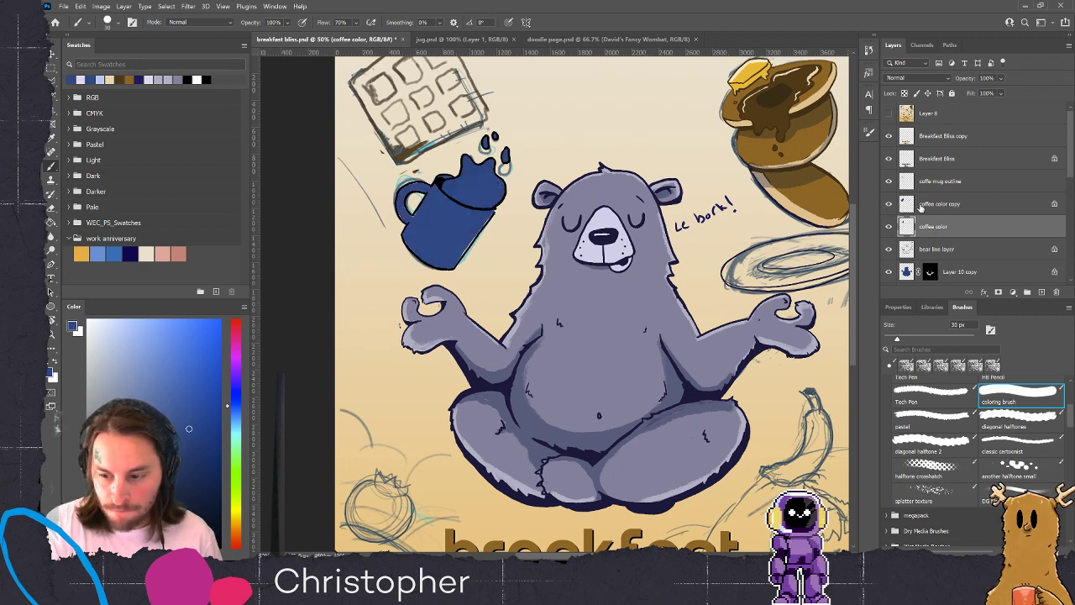
Unlock the coffee color copy layer's transparency and set it to Multiply blending at 40% opacity
{"action": "left_click", "coordinate": [921, 206]}
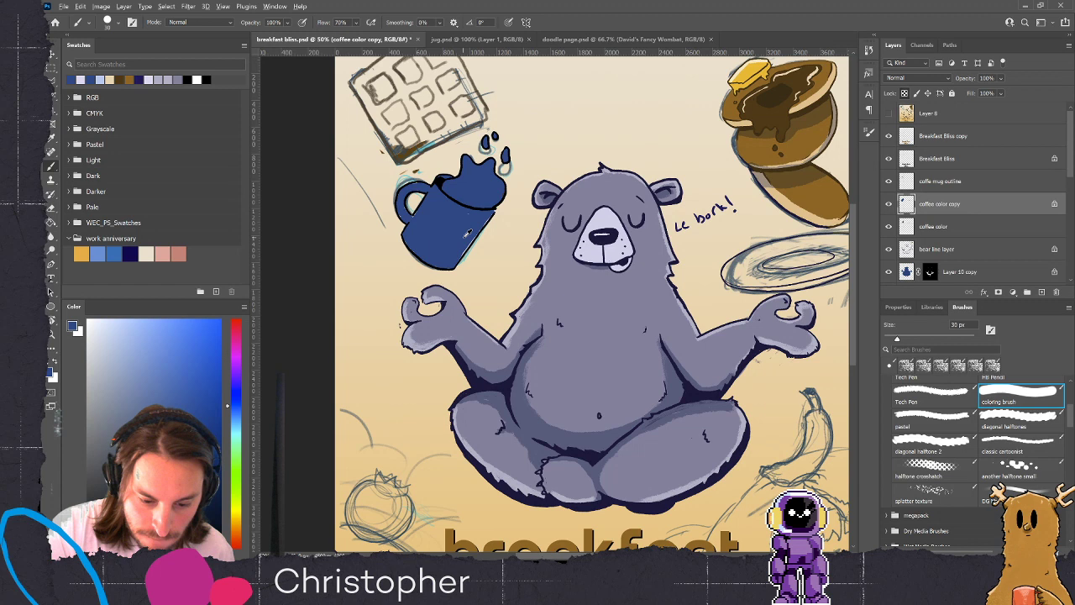
{"action": "left_click", "coordinate": [889, 203]}
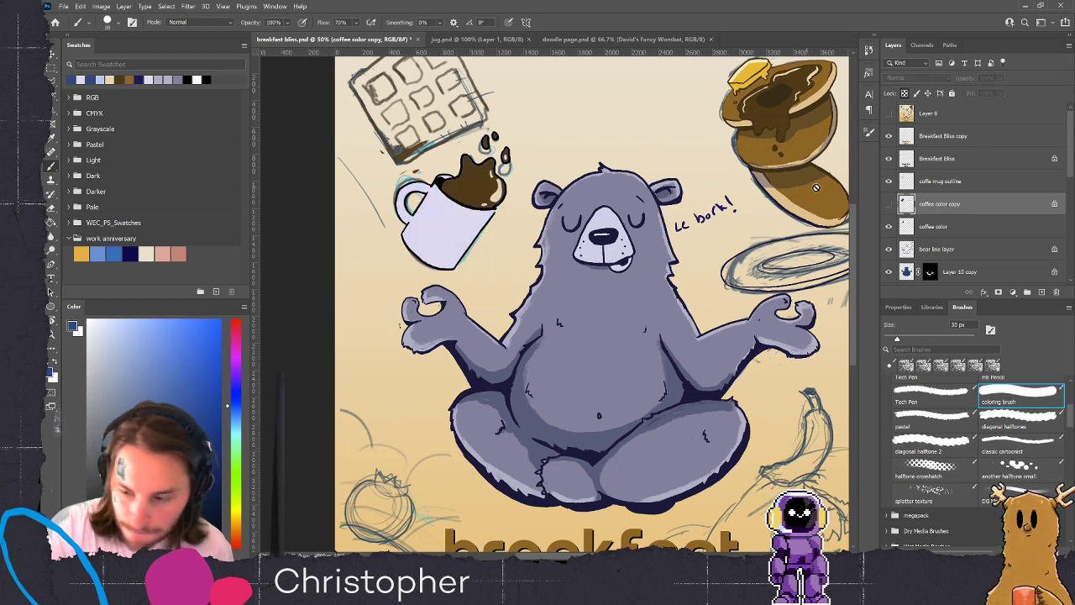
{"action": "left_click", "coordinate": [889, 203]}
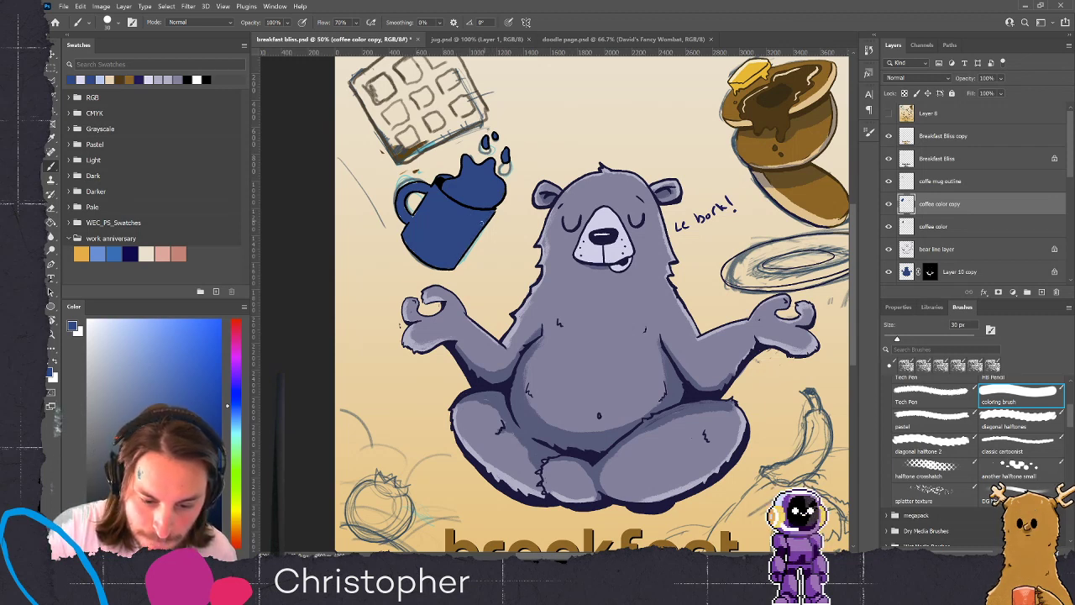
{"action": "left_click", "coordinate": [928, 78]}
{"action": "left_click", "coordinate": [922, 123]}
{"action": "left_click_drag", "start_coordinate": [965, 80], "coordinate": [938, 106]}
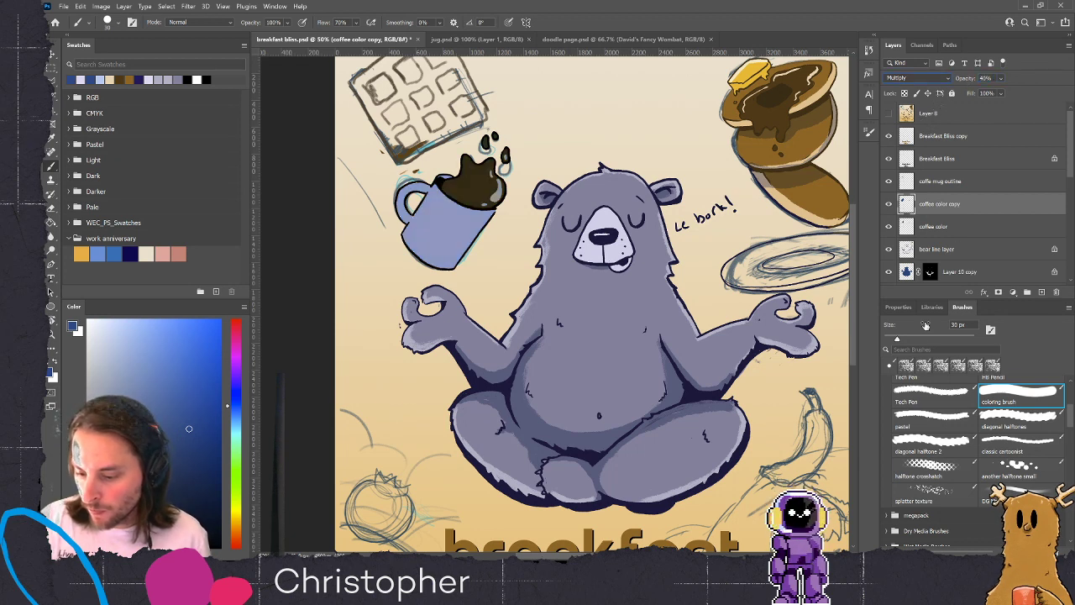
Choose the pastel brush, add a layer mask to the coffee color copy layer and invert the mask to black
{"action": "left_click", "coordinate": [935, 420]}
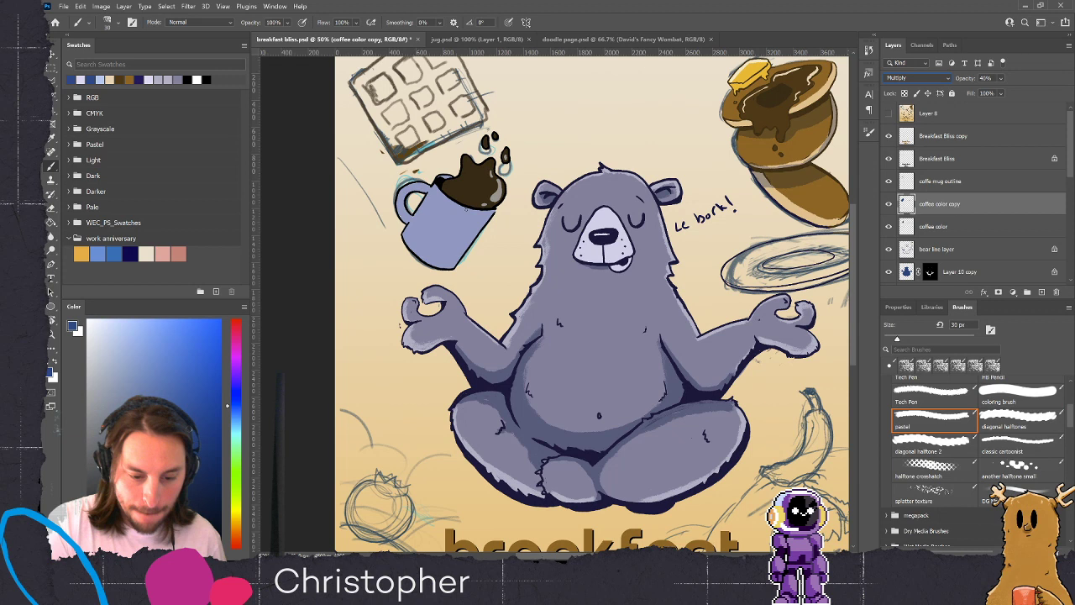
{"action": "left_click", "coordinate": [998, 291]}
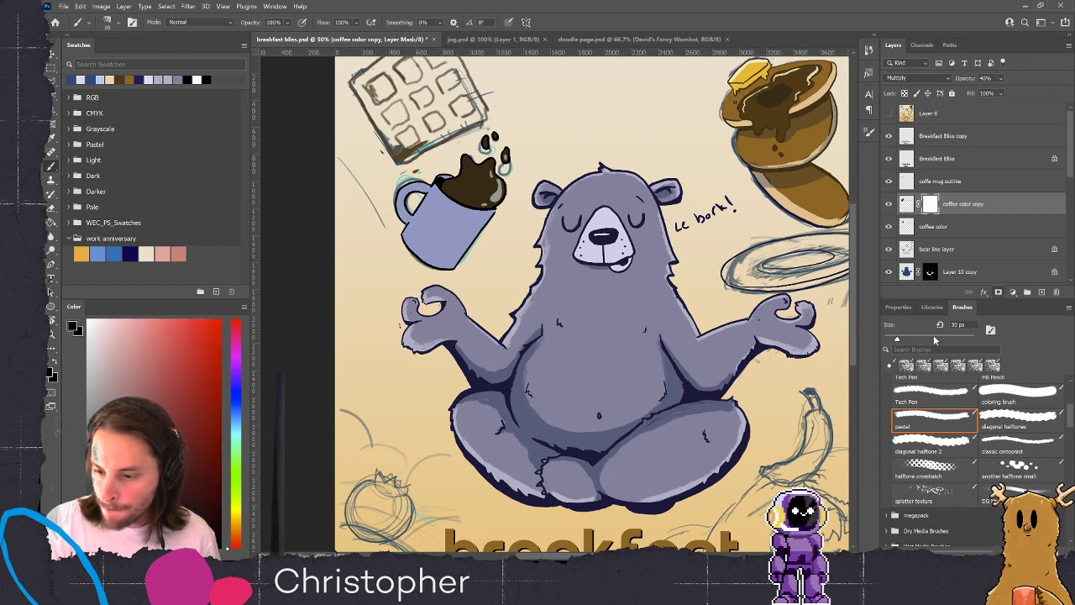
{"action": "key", "text": "ctrl+i"}
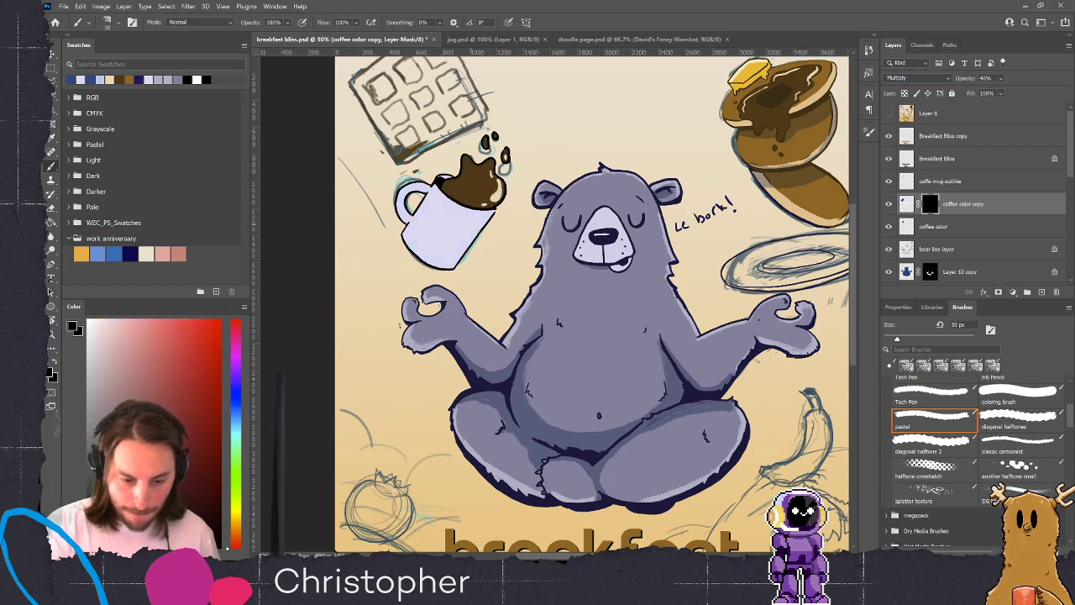
Paint white on the mask with the pastel brush at 45 px to reveal shading on the mug's handle and left edge
{"action": "key", "text": "bracketright"}
{"action": "key", "text": "bracketright"}
{"action": "key", "text": "bracketright"}
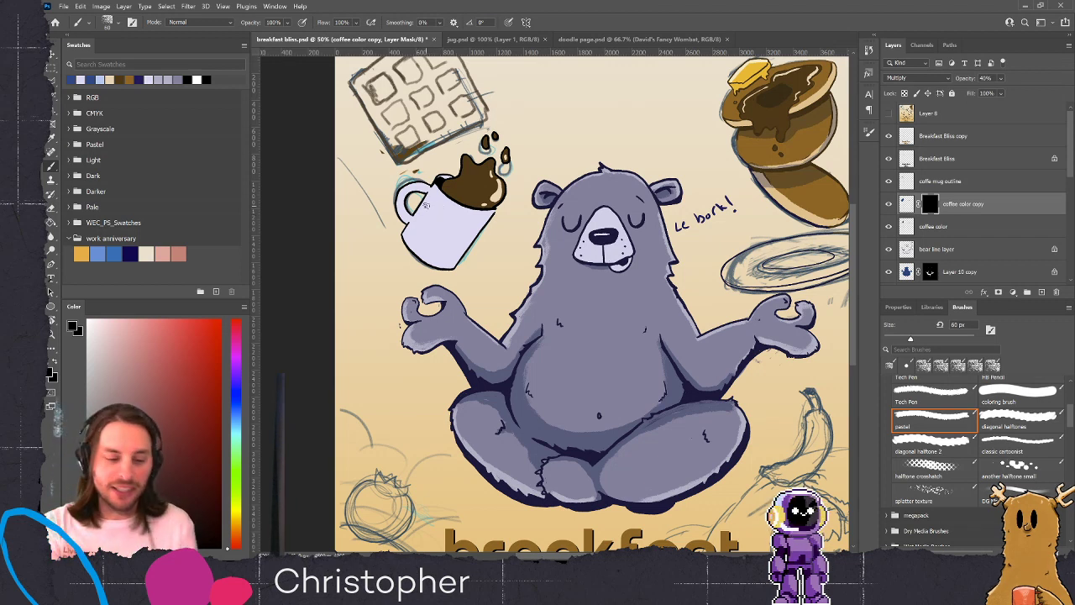
{"action": "key", "text": "bracketleft"}
{"action": "left_click", "coordinate": [432, 191]}
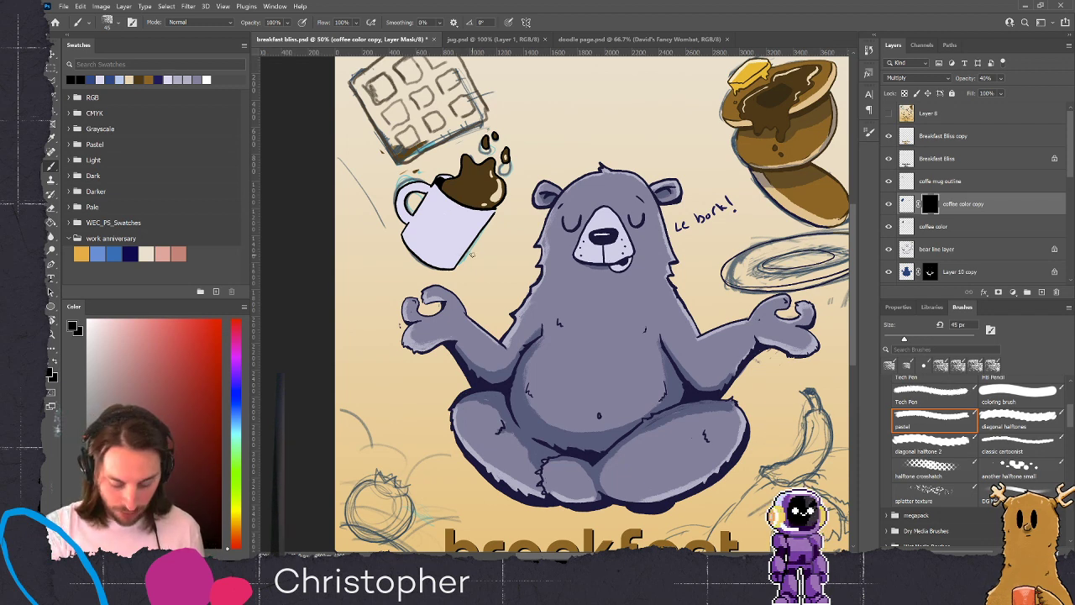
{"action": "key", "text": "x"}
{"action": "mouse_move", "coordinate": [433, 186]}
{"action": "left_mouse_down"}
{"action": "mouse_move", "coordinate": [410, 226]}
{"action": "mouse_move", "coordinate": [419, 211]}
{"action": "mouse_move", "coordinate": [398, 199]}
{"action": "left_mouse_up"}
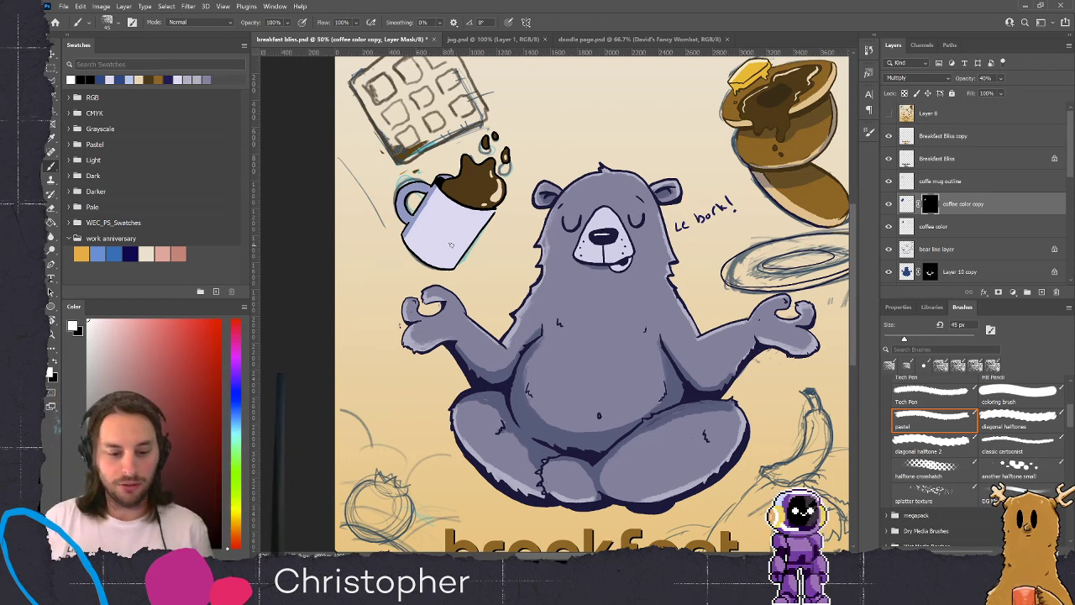
{"action": "left_click_drag", "start_coordinate": [430, 196], "coordinate": [406, 237]}
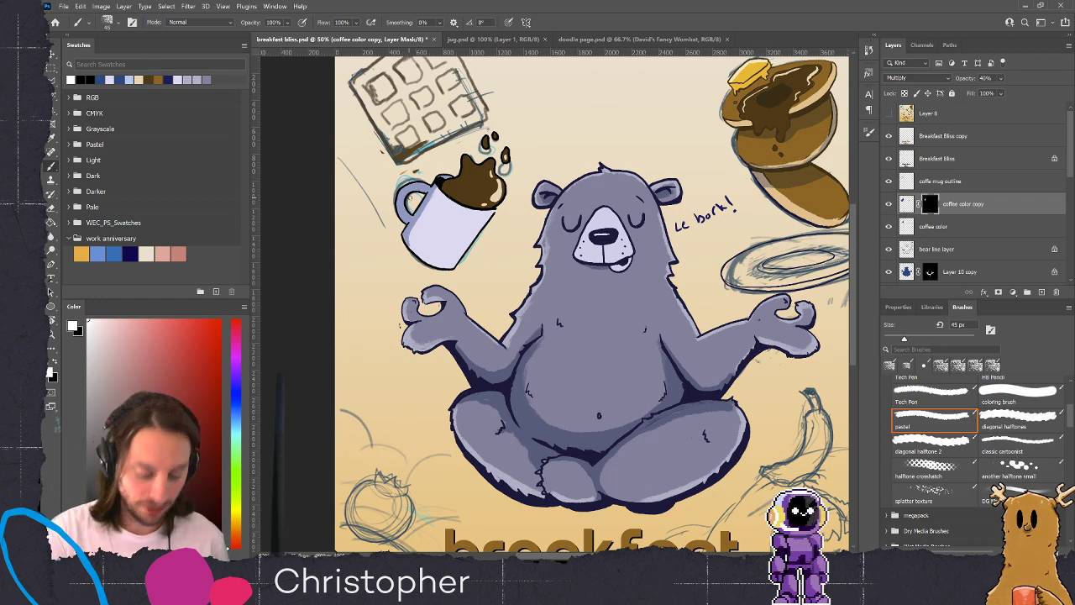
Refine the mask by trimming shading near the handle and rim in black and extending the mug's left shadow in white
{"action": "key", "text": "x"}
{"action": "mouse_move", "coordinate": [408, 191]}
{"action": "left_mouse_down"}
{"action": "mouse_move", "coordinate": [407, 214]}
{"action": "mouse_move", "coordinate": [418, 191]}
{"action": "mouse_move", "coordinate": [452, 179]}
{"action": "mouse_move", "coordinate": [464, 157]}
{"action": "left_mouse_up"}
{"action": "key", "text": "x"}
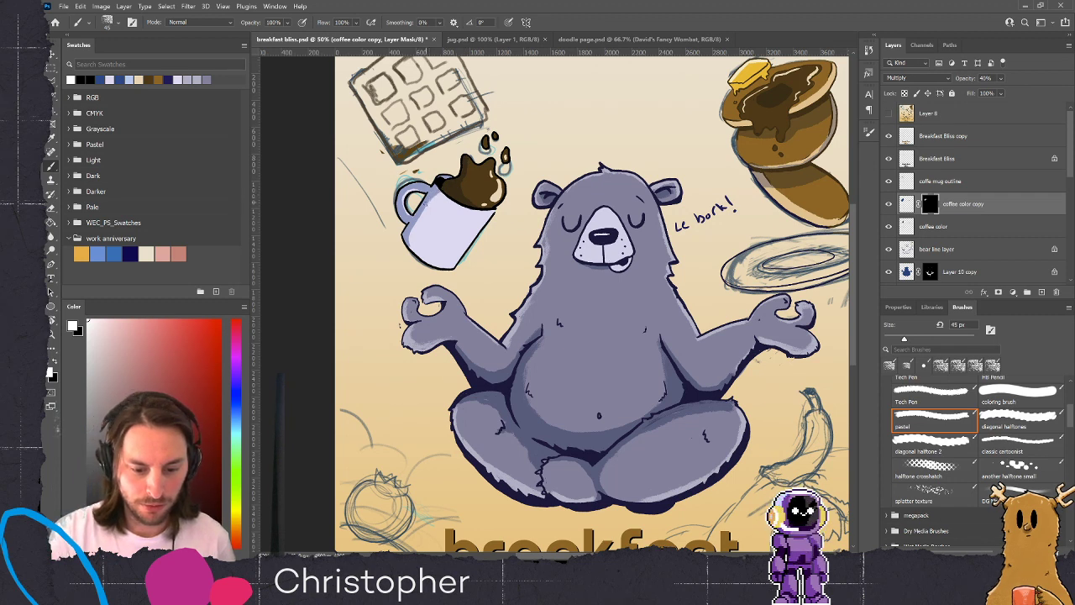
{"action": "mouse_move", "coordinate": [436, 194]}
{"action": "left_mouse_down"}
{"action": "mouse_move", "coordinate": [411, 236]}
{"action": "mouse_move", "coordinate": [412, 227]}
{"action": "mouse_move", "coordinate": [413, 250]}
{"action": "left_mouse_up"}
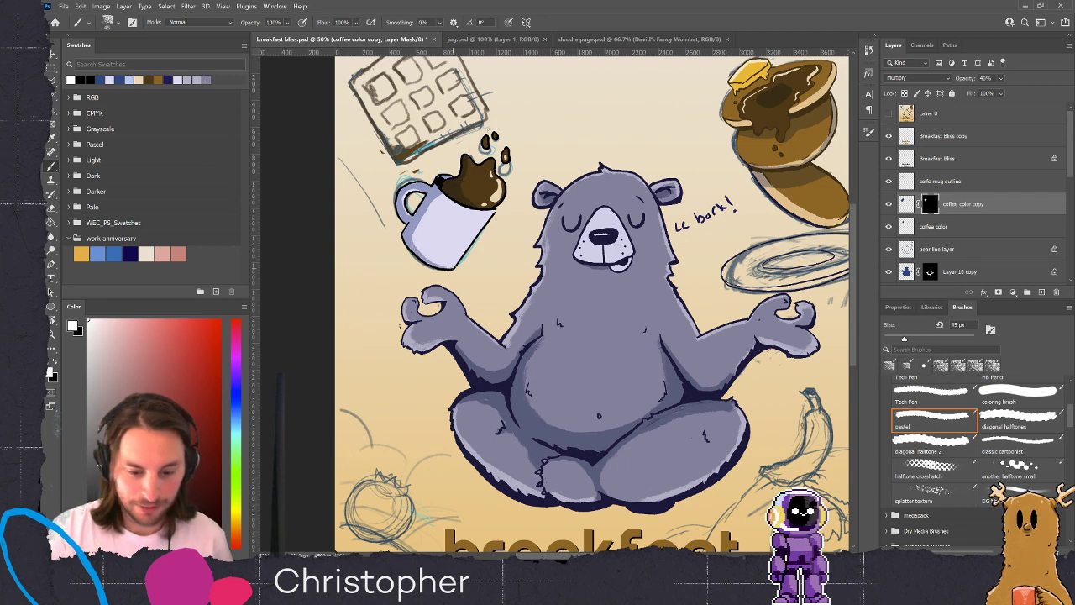
Group the coffe mug outline, coffee color copy and coffee color layers and name the group "coffee mug"
{"action": "left_click_drag", "start_coordinate": [564, 149], "coordinate": [588, 113]}
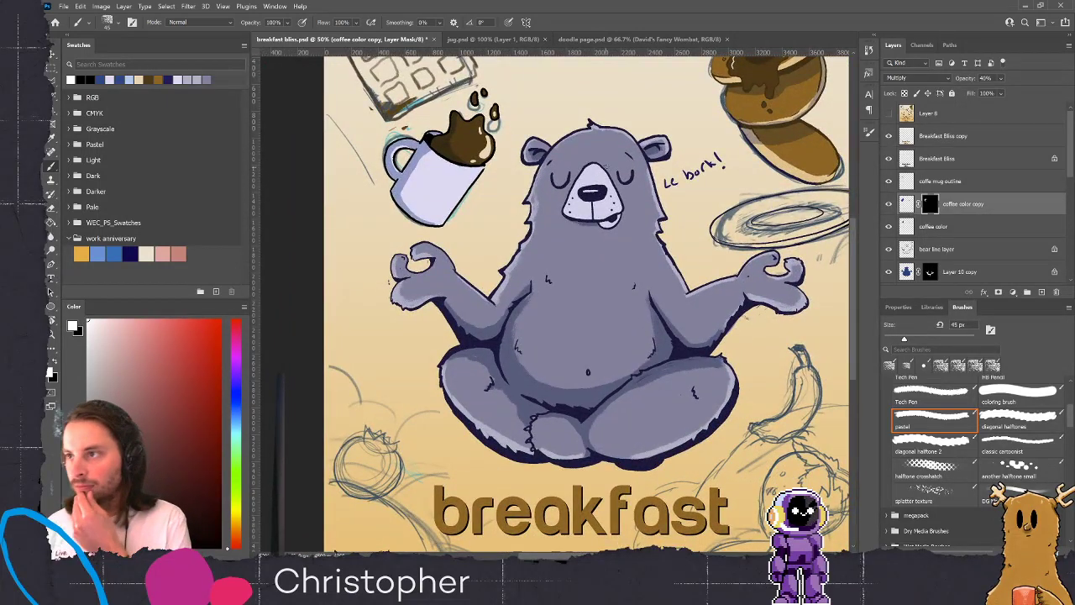
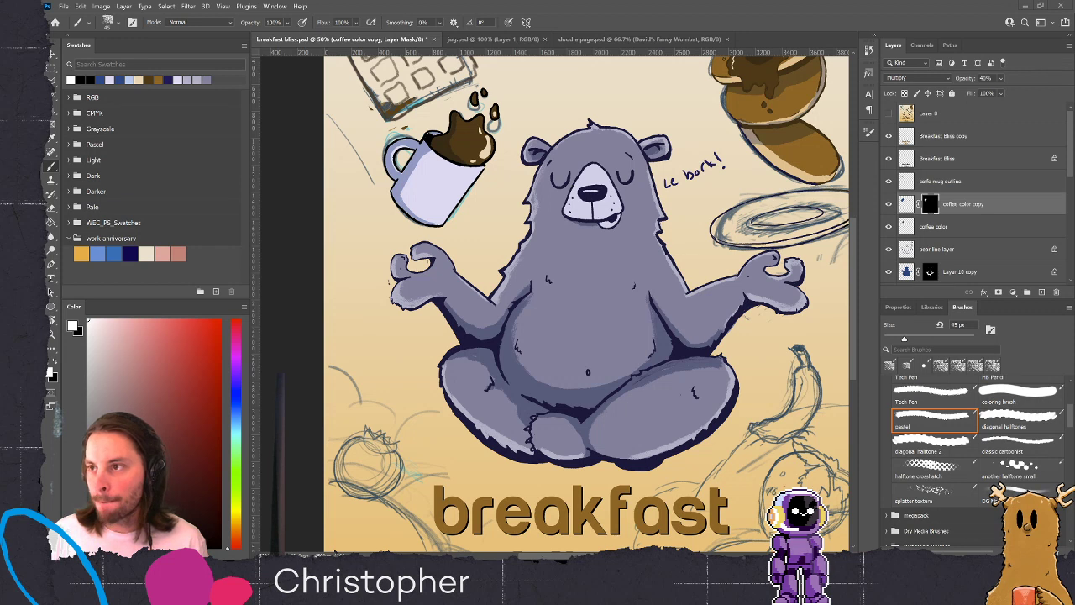
{"action": "left_click", "coordinate": [964, 183]}
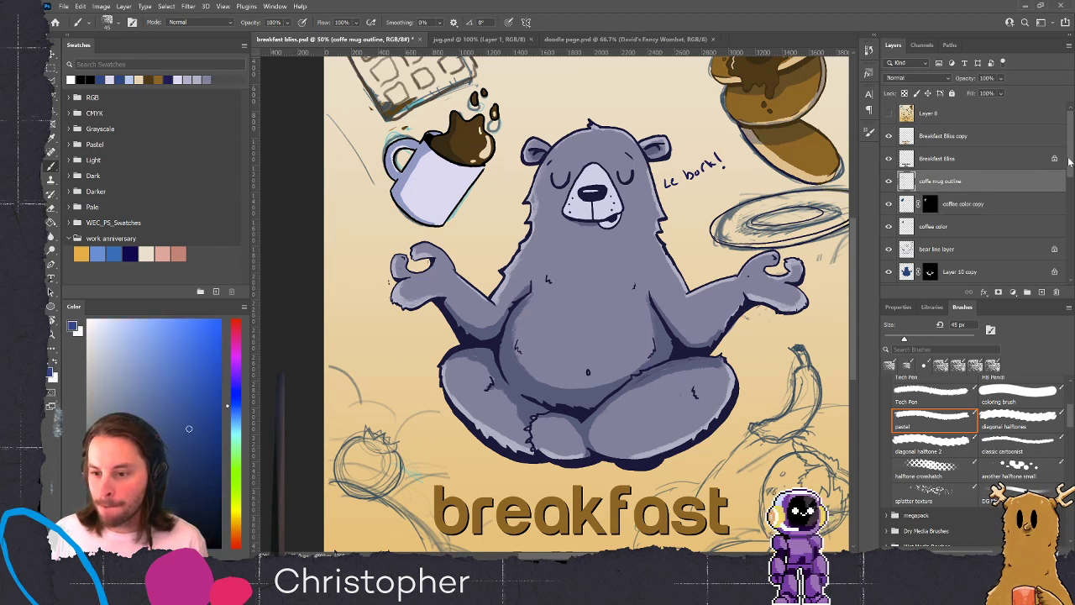
{"action": "left_click", "coordinate": [946, 157]}
{"action": "left_click", "coordinate": [949, 186]}
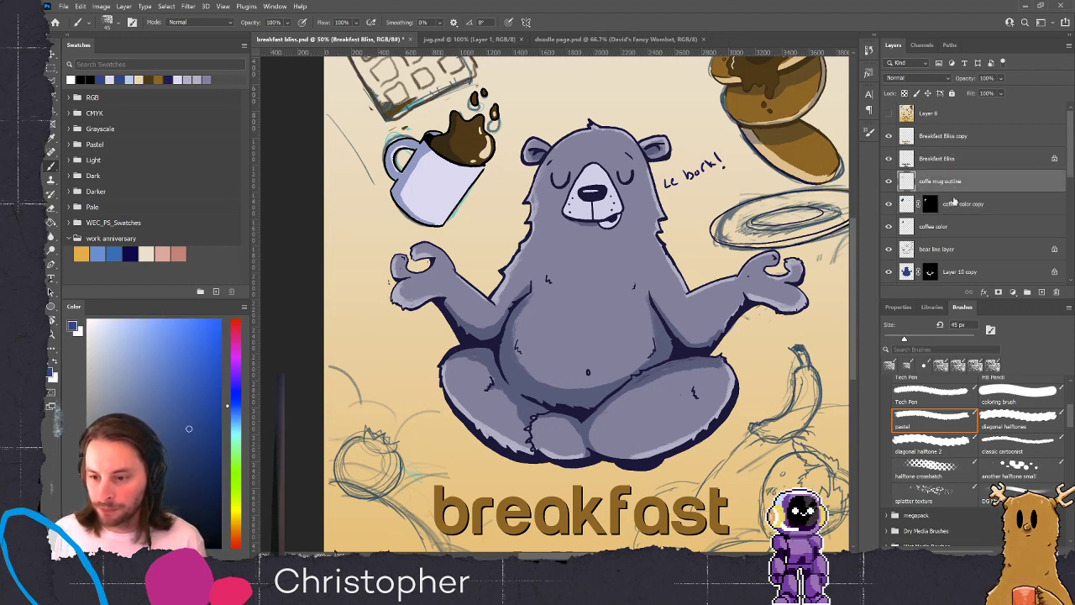
{"action": "left_click", "coordinate": [956, 230], "text": "shift"}
{"action": "left_click", "coordinate": [1026, 291]}
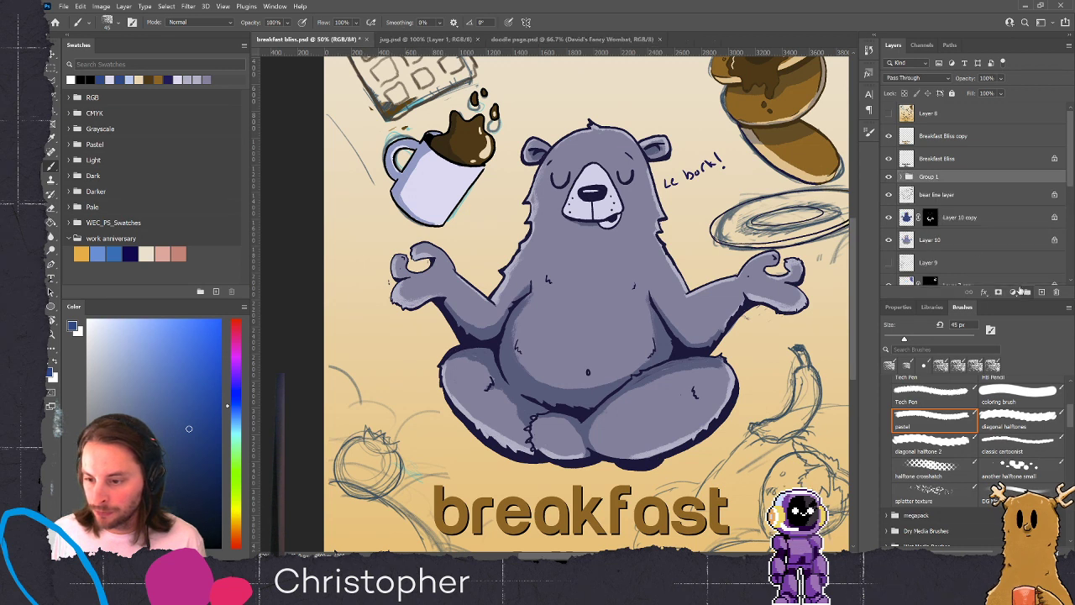
{"action": "double_click", "coordinate": [927, 178]}
{"action": "type", "text": "coffe"}
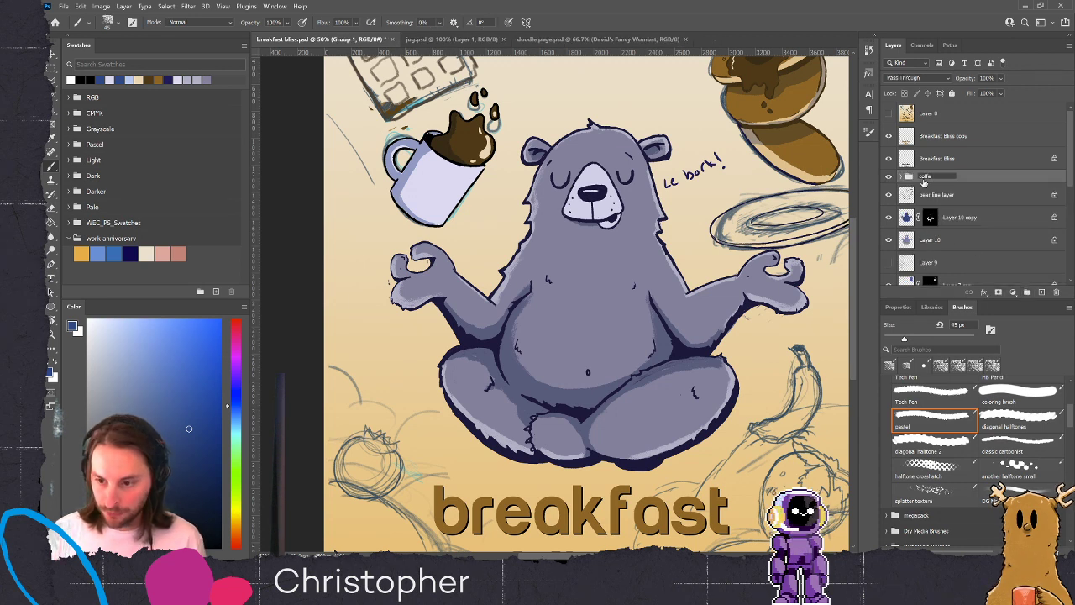
{"action": "type", "text": "e mug"}
{"action": "key", "text": "Return"}
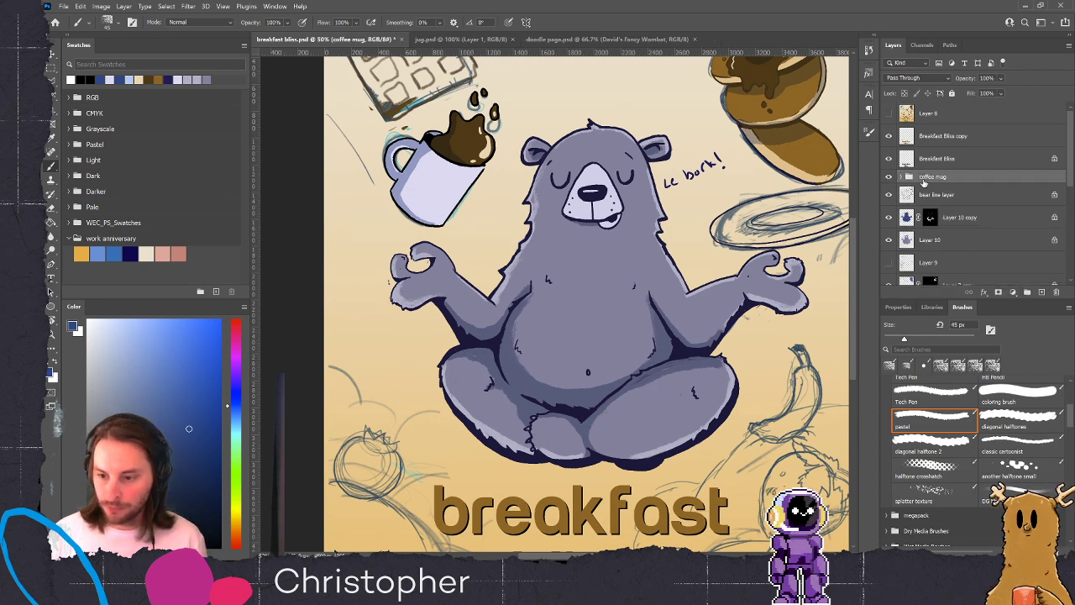
Add one new layer above the coffee mug group and show the Layer 9 sketch
{"action": "left_click", "coordinate": [1041, 291]}
{"action": "left_click_drag", "start_coordinate": [513, 141], "coordinate": [550, 298]}
{"action": "left_click_drag", "start_coordinate": [1070, 164], "coordinate": [1071, 190]}
{"action": "left_click", "coordinate": [888, 220]}
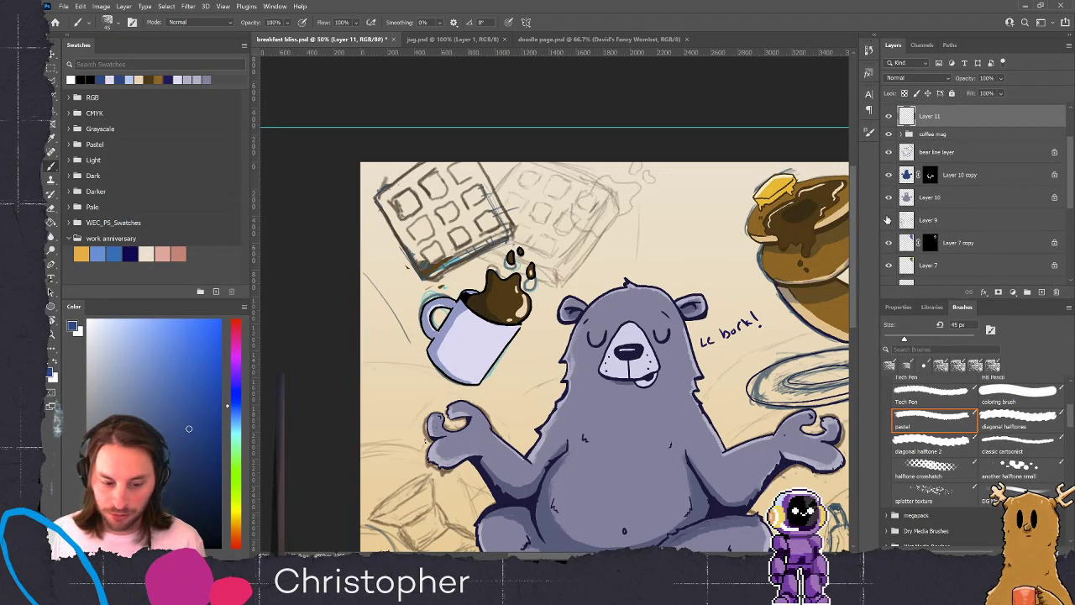
{"action": "left_click", "coordinate": [1041, 292]}
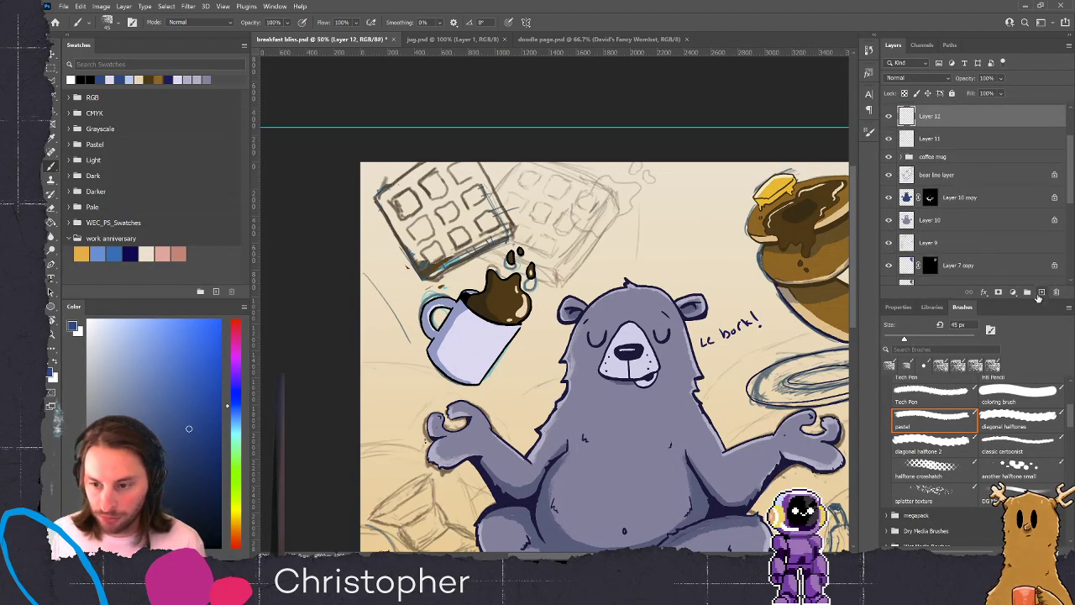
{"action": "key", "text": "ctrl+z"}
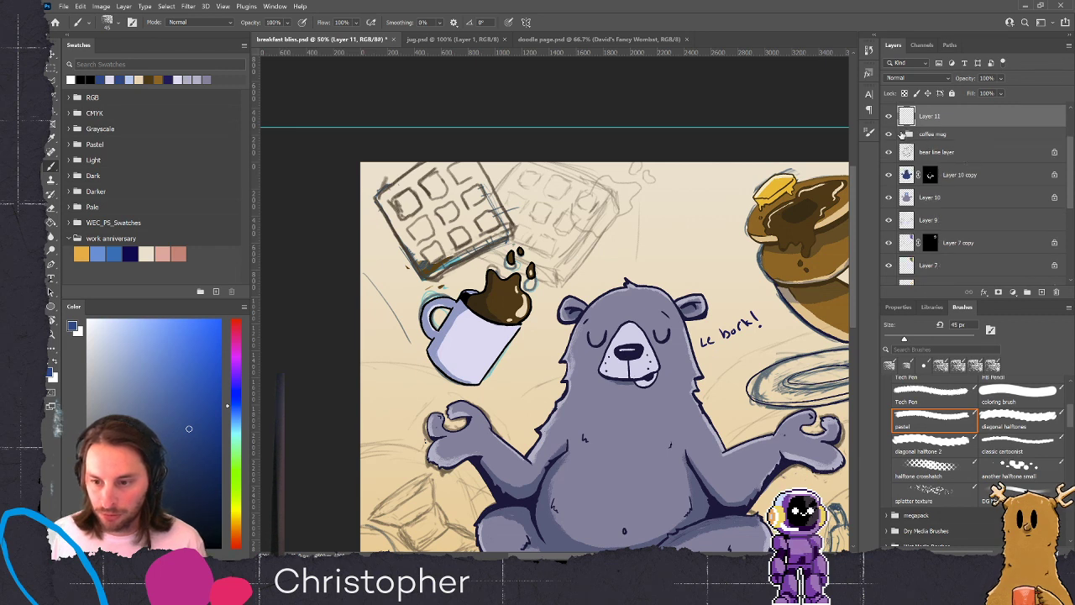
{"action": "left_click", "coordinate": [889, 117]}
{"action": "left_click", "coordinate": [889, 117]}
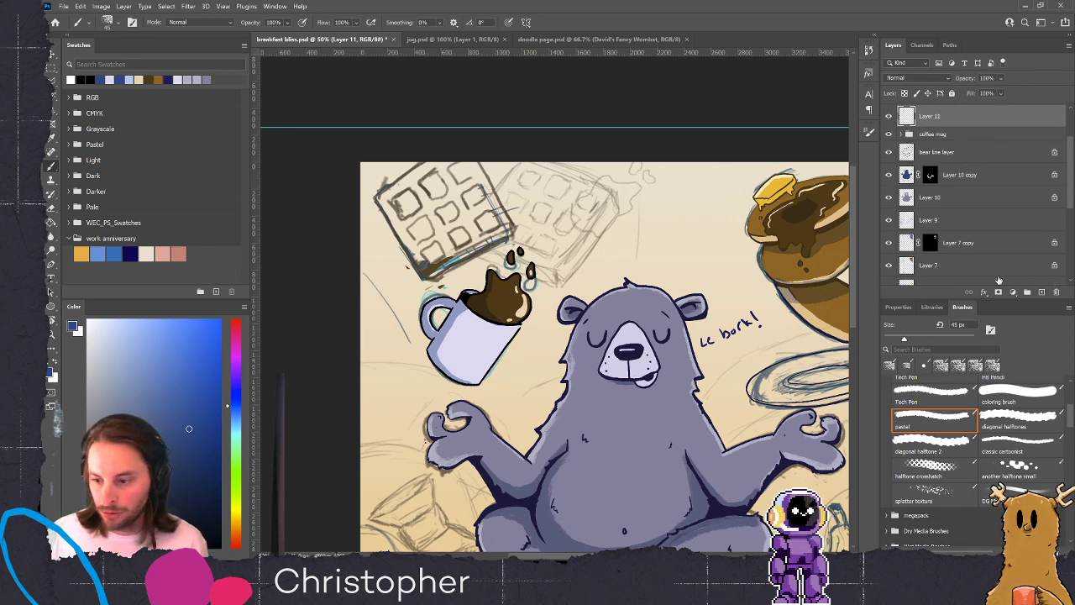
Choose the classic cartoonist brush and reset the colors to black and white
{"action": "left_click", "coordinate": [998, 445]}
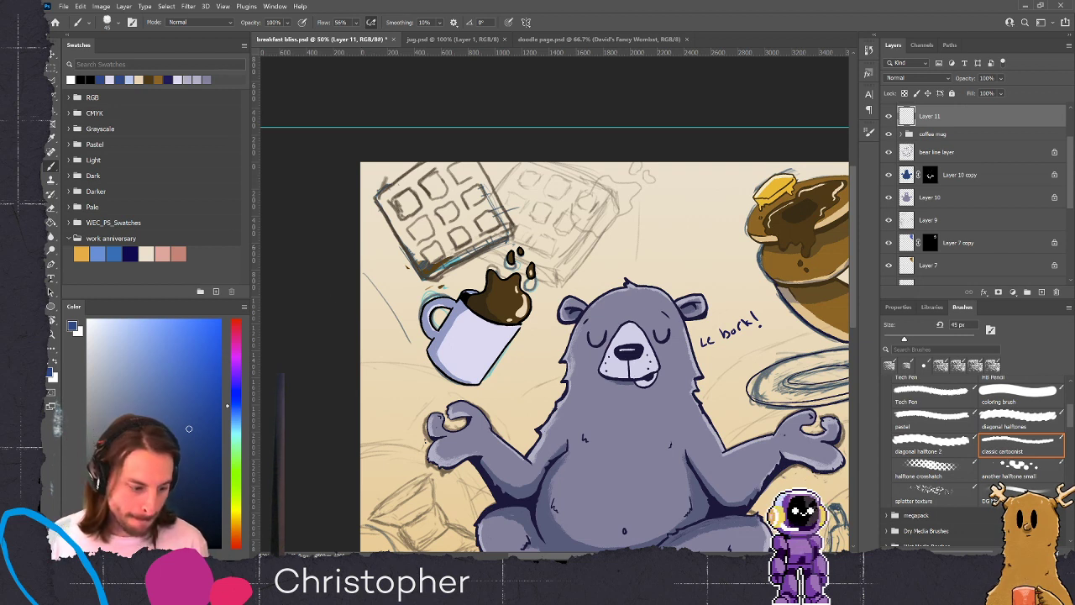
{"action": "key", "text": "d"}
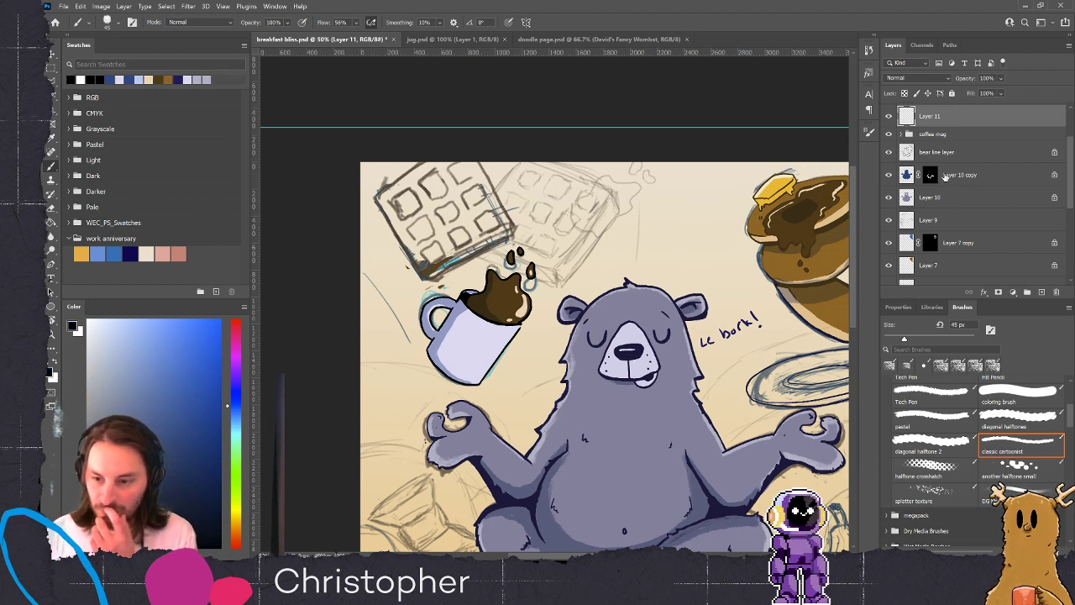
{"action": "left_click_drag", "start_coordinate": [1069, 199], "coordinate": [1072, 211]}
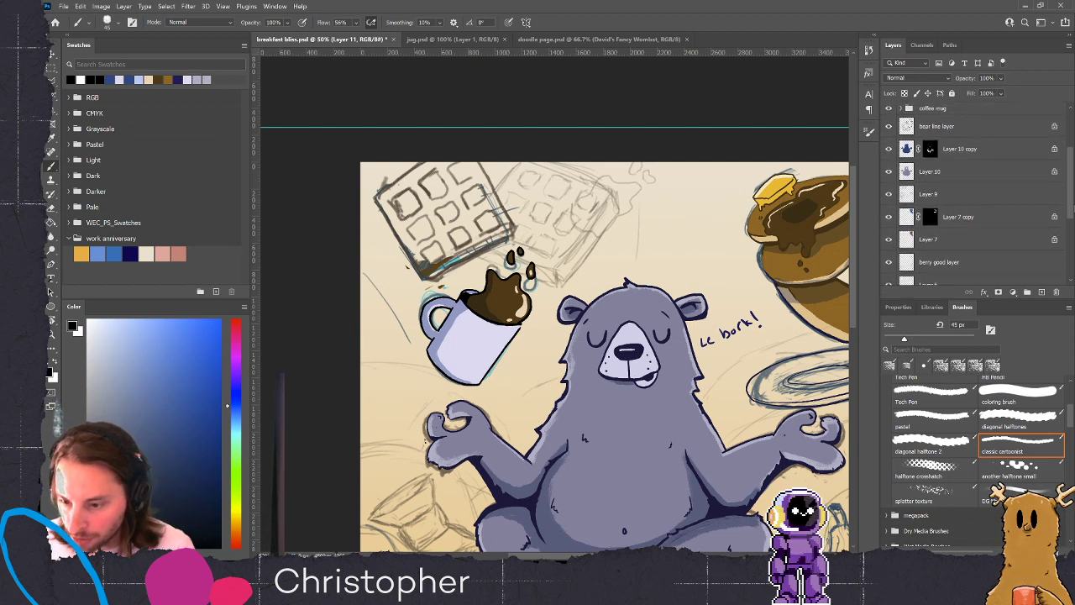
{"action": "scroll", "coordinate": [975, 194], "scroll_direction": "up", "scroll_amount": 3}
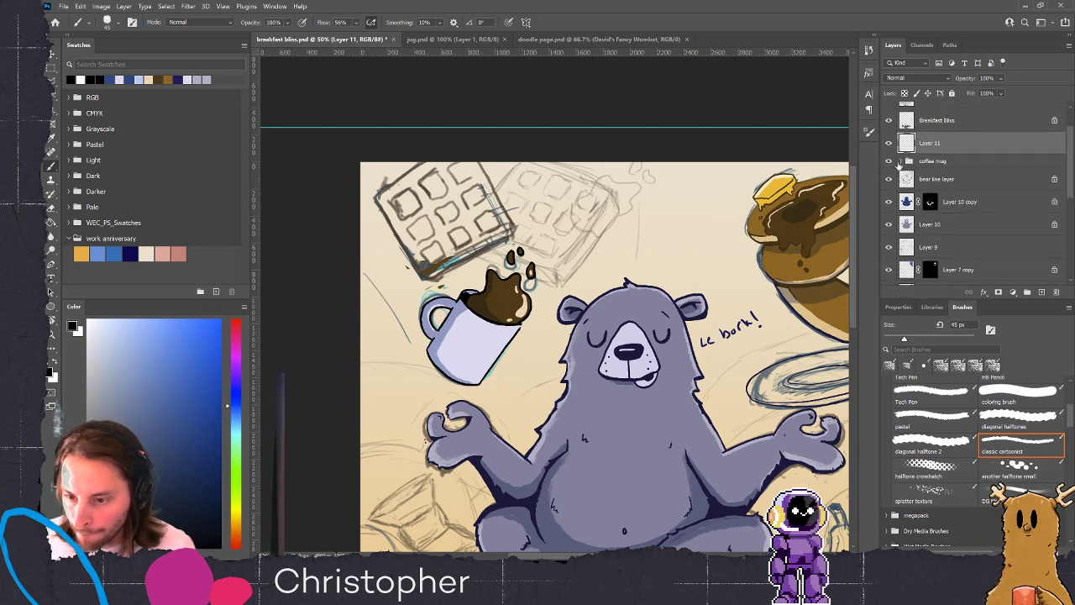
Expand the coffee mug group and lock the transparent pixels of the coffe mug outline layer
{"action": "left_click", "coordinate": [924, 161]}
{"action": "left_click", "coordinate": [904, 161]}
{"action": "left_click", "coordinate": [939, 181]}
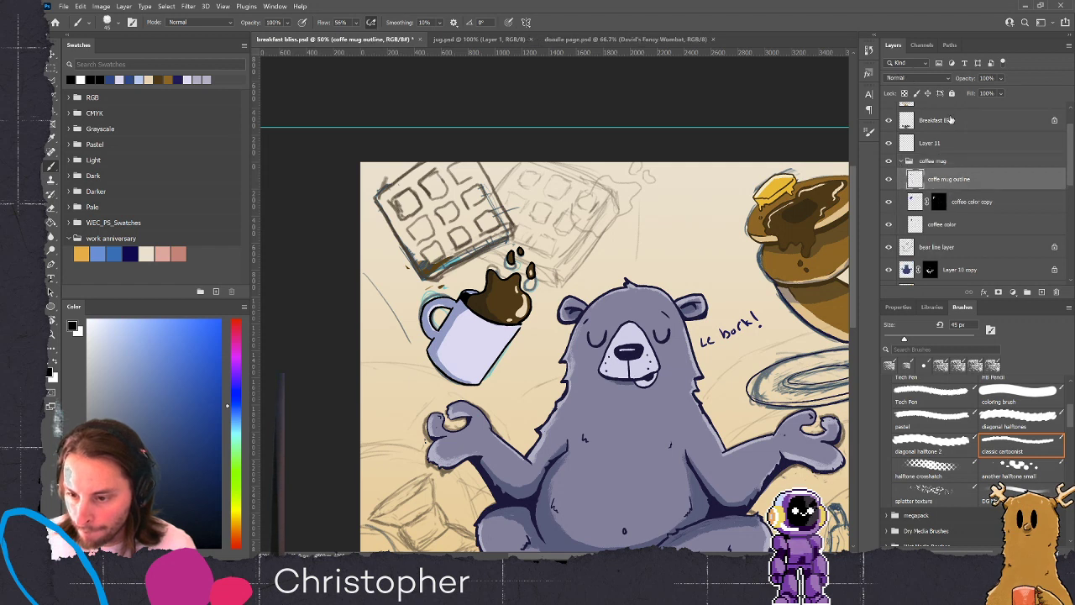
{"action": "left_click", "coordinate": [903, 93]}
Recolor the mug body's outline in a darker purple sampled from the mug, using the coloring brush at 90 px
{"action": "left_click", "coordinate": [1028, 393]}
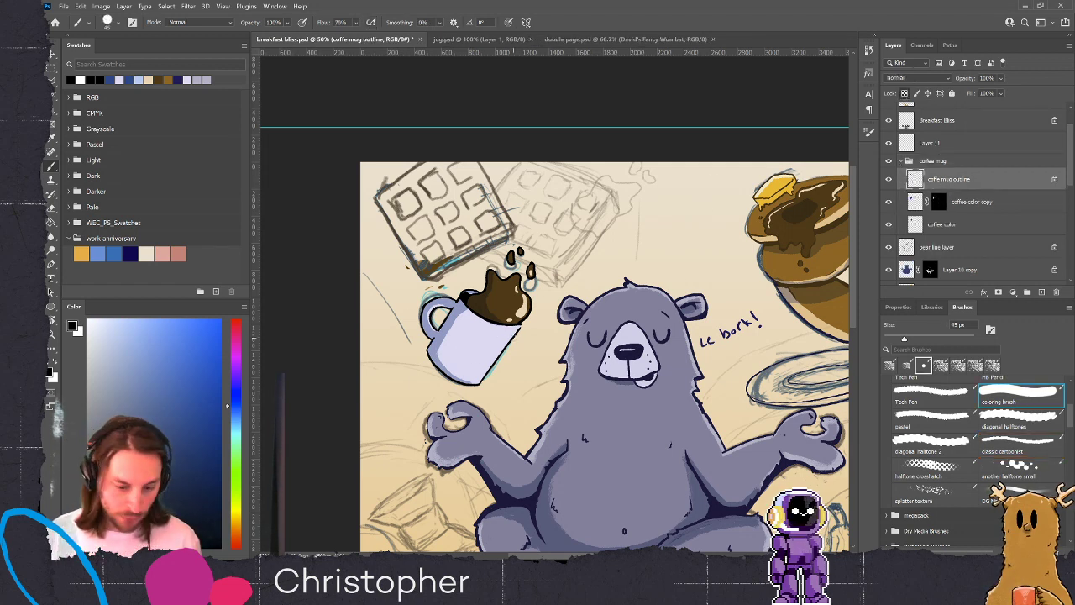
{"action": "left_click", "coordinate": [468, 348], "text": "alt"}
{"action": "left_click", "coordinate": [119, 397]}
{"action": "key", "text": "]"}
{"action": "key", "text": "]"}
{"action": "key", "text": "]"}
{"action": "key", "text": "]"}
{"action": "key", "text": "]"}
{"action": "mouse_move", "coordinate": [426, 355]}
{"action": "left_mouse_down"}
{"action": "mouse_move", "coordinate": [466, 383]}
{"action": "mouse_move", "coordinate": [496, 366]}
{"action": "mouse_move", "coordinate": [514, 336]}
{"action": "left_mouse_up"}
{"action": "mouse_move", "coordinate": [439, 304]}
{"action": "left_mouse_down"}
{"action": "mouse_move", "coordinate": [427, 313]}
{"action": "mouse_move", "coordinate": [443, 308]}
{"action": "mouse_move", "coordinate": [429, 359]}
{"action": "mouse_move", "coordinate": [451, 375]}
{"action": "mouse_move", "coordinate": [516, 336]}
{"action": "left_mouse_up"}
Pick a darker muted purple and recolor the outline around the mug's rim and handle
{"action": "left_click", "coordinate": [132, 431]}
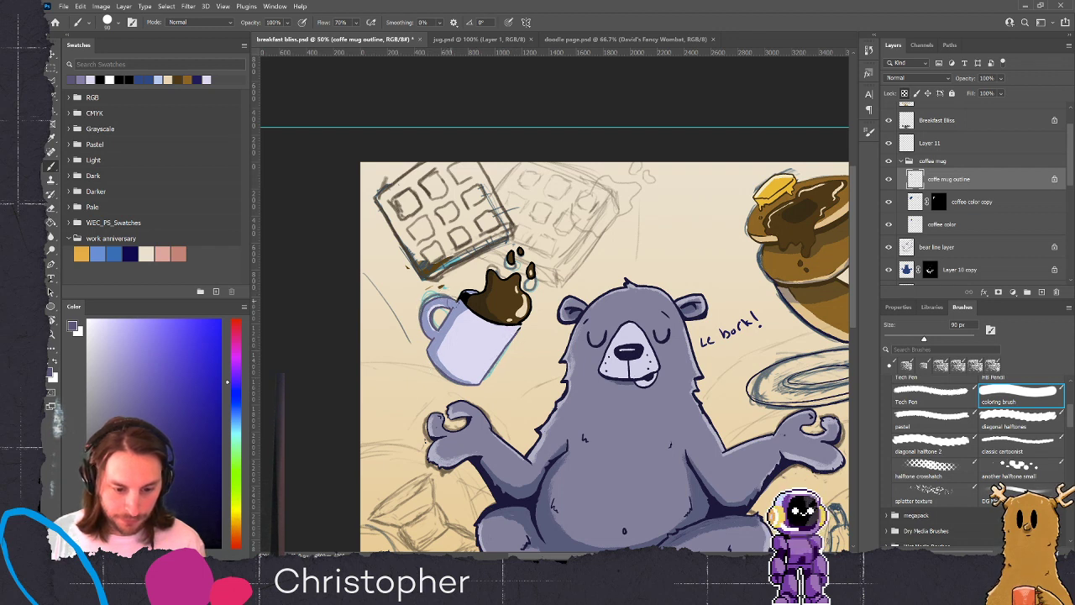
{"action": "left_click_drag", "start_coordinate": [463, 303], "coordinate": [514, 325]}
{"action": "left_click_drag", "start_coordinate": [451, 296], "coordinate": [476, 288]}
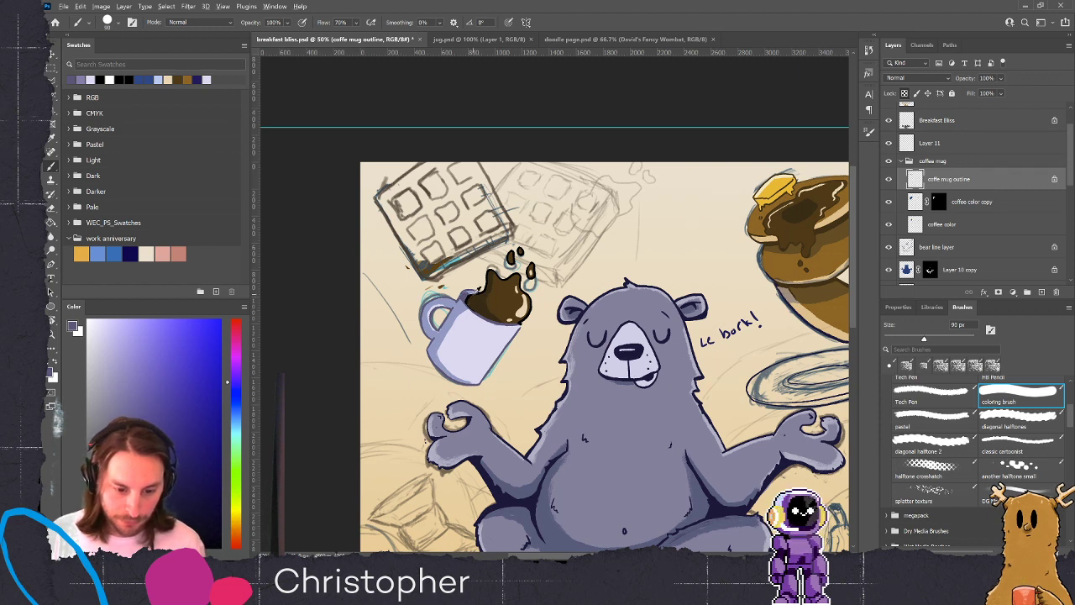
Recolor the coffee's outline dark brown and touch up the mug rim in purple with the brush at 60 px
{"action": "left_click", "coordinate": [470, 298], "text": "alt"}
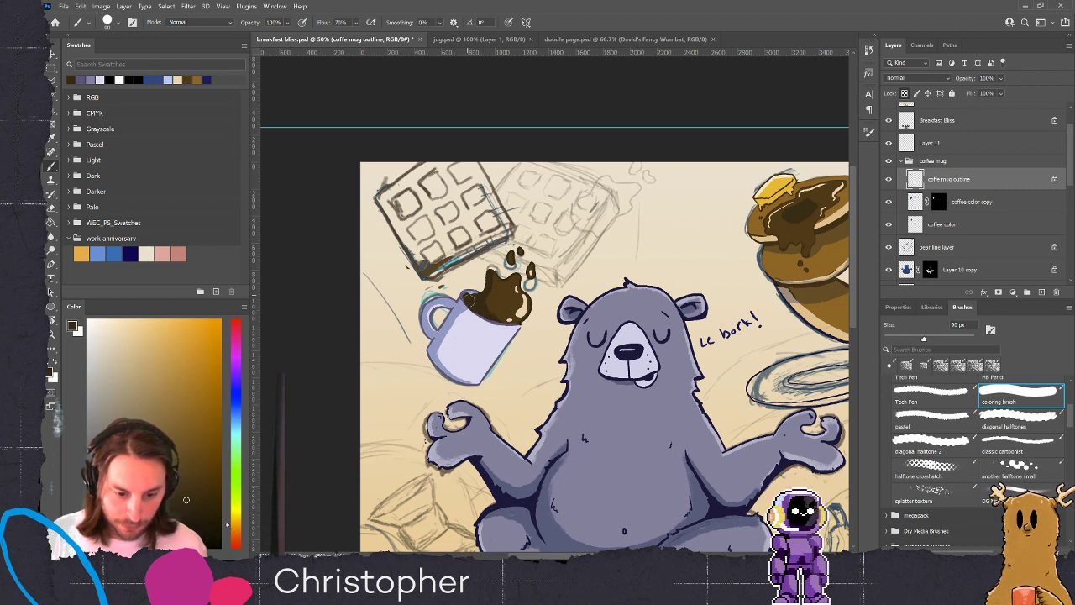
{"action": "left_click", "coordinate": [496, 320], "text": "alt"}
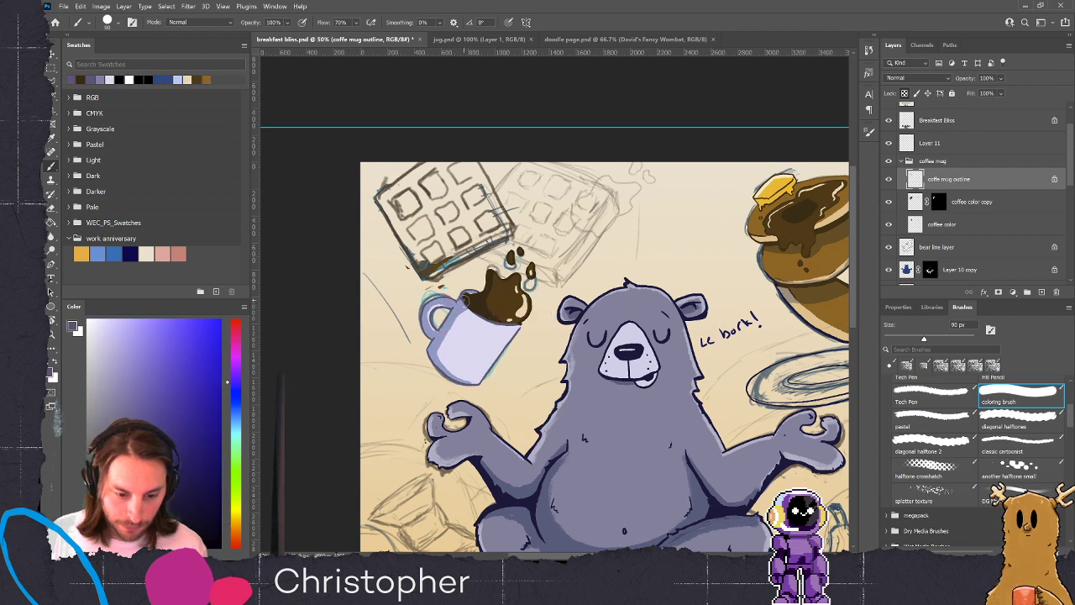
{"action": "key", "text": "bracketleft"}
{"action": "key", "text": "bracketleft"}
{"action": "key", "text": "bracketleft"}
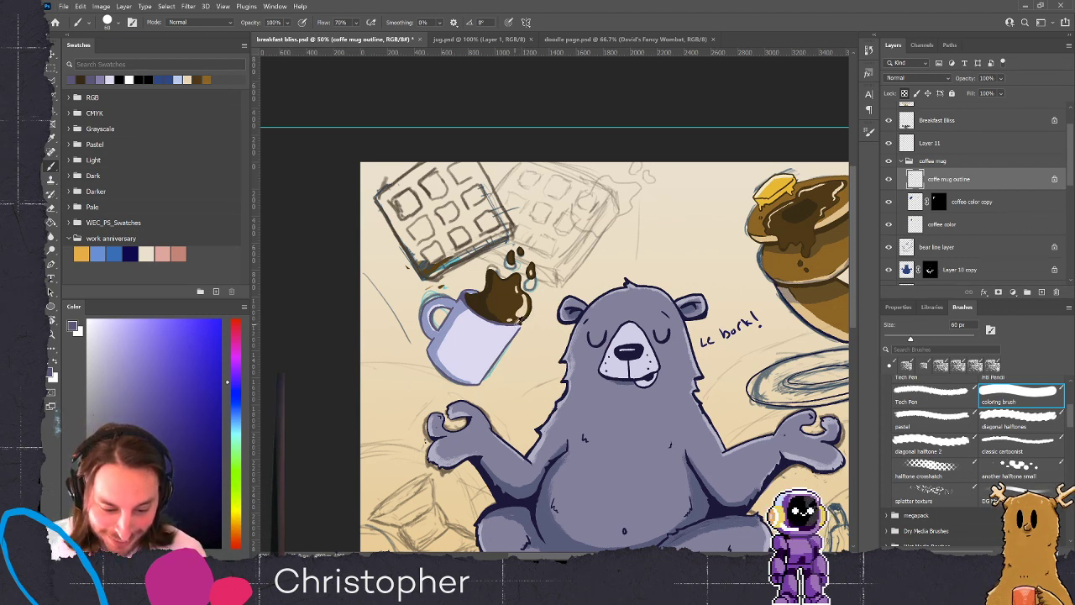
{"action": "left_click", "coordinate": [529, 316], "text": "alt"}
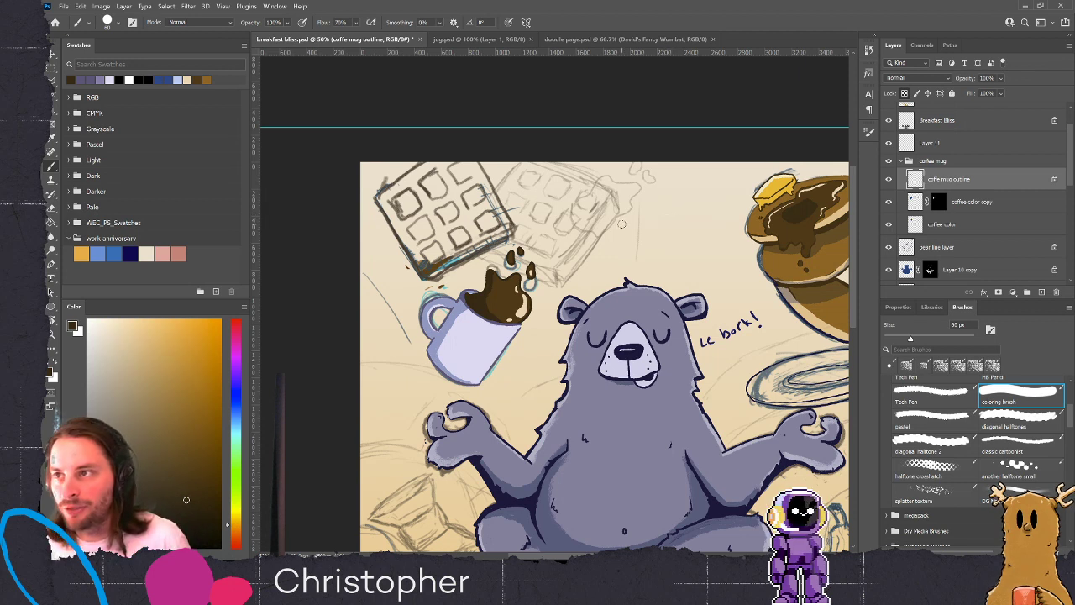
Save the breakfast bliss illustration
{"action": "left_click_drag", "start_coordinate": [455, 365], "coordinate": [477, 267]}
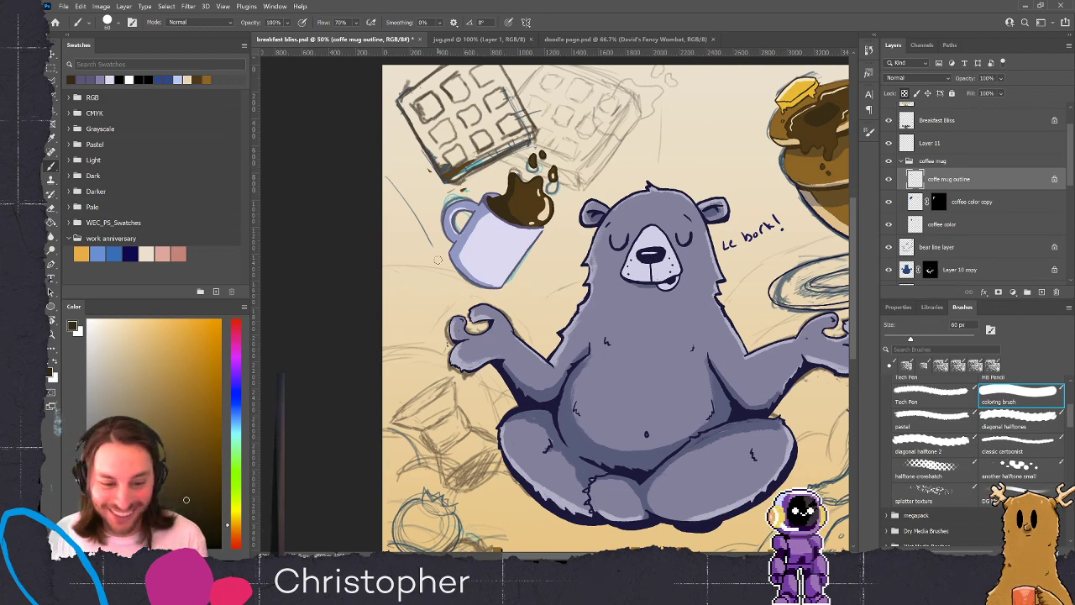
{"action": "left_click_drag", "start_coordinate": [552, 361], "coordinate": [515, 398]}
{"action": "key", "text": "ctrl+s"}
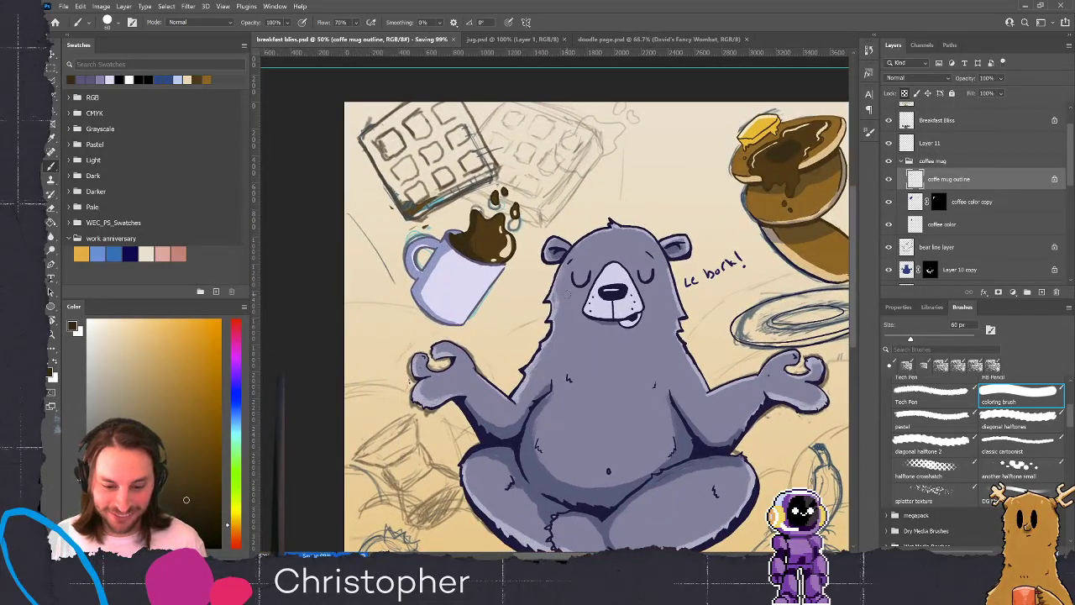
Collapse the coffee mug group and rename Layer 11 as "waffle outline"
{"action": "left_click", "coordinate": [920, 148]}
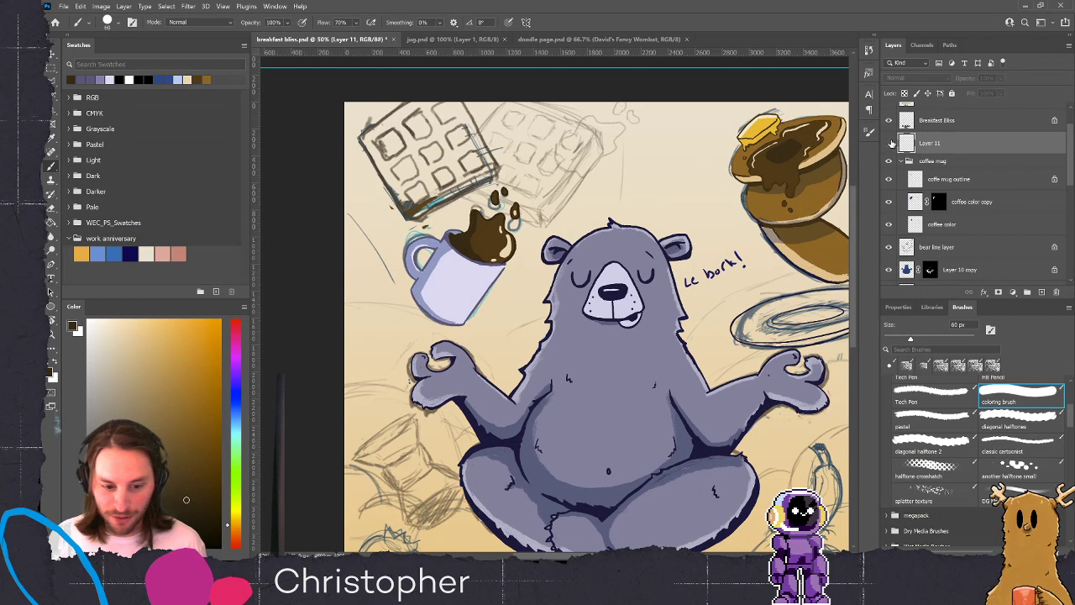
{"action": "scroll", "coordinate": [1071, 153], "scroll_direction": "up", "scroll_amount": 3}
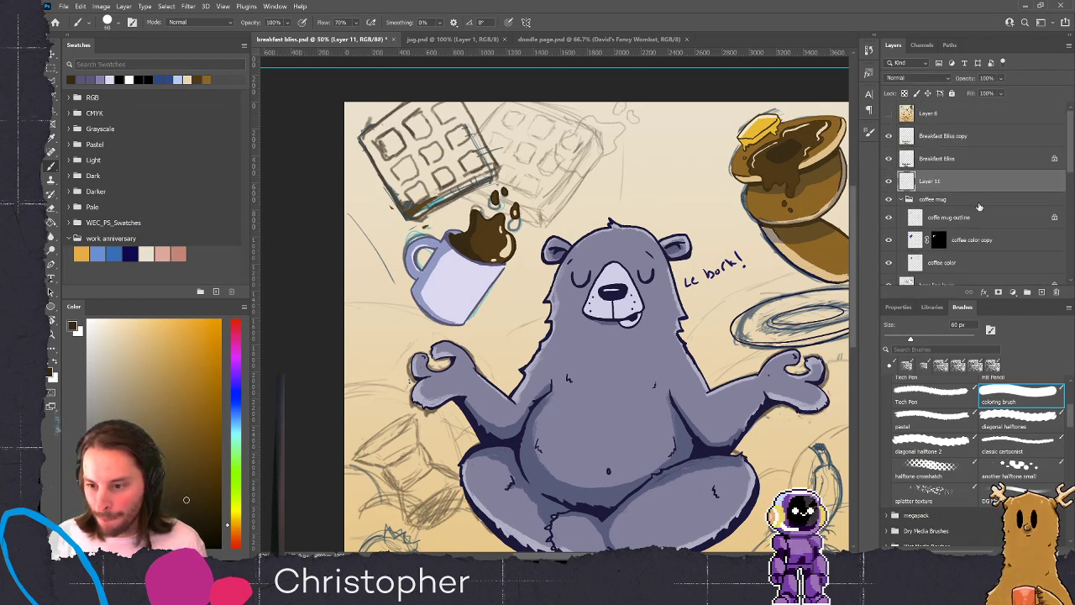
{"action": "scroll", "coordinate": [1065, 160], "scroll_direction": "down", "scroll_amount": 2}
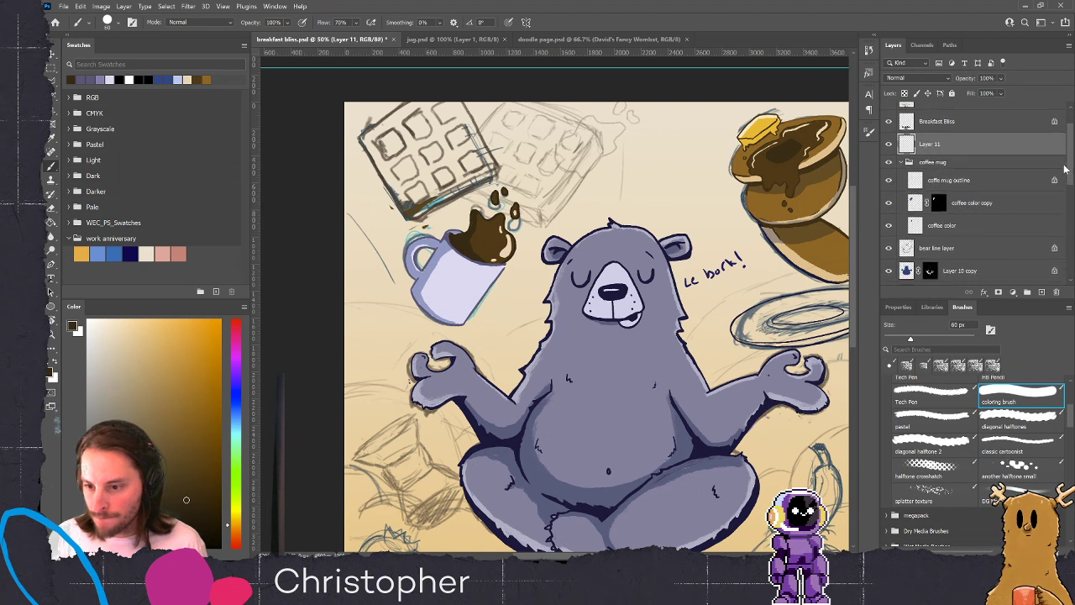
{"action": "left_click", "coordinate": [909, 180]}
{"action": "double_click", "coordinate": [929, 162]}
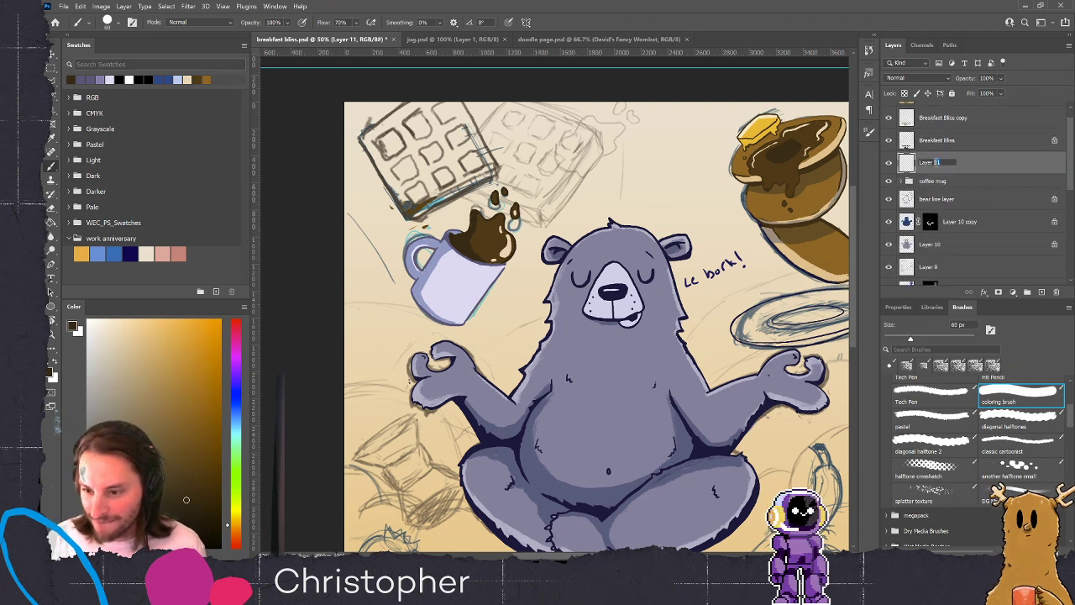
{"action": "type", "text": "waffle c"}
{"action": "type", "text": "utline"}
{"action": "key", "text": "Return"}
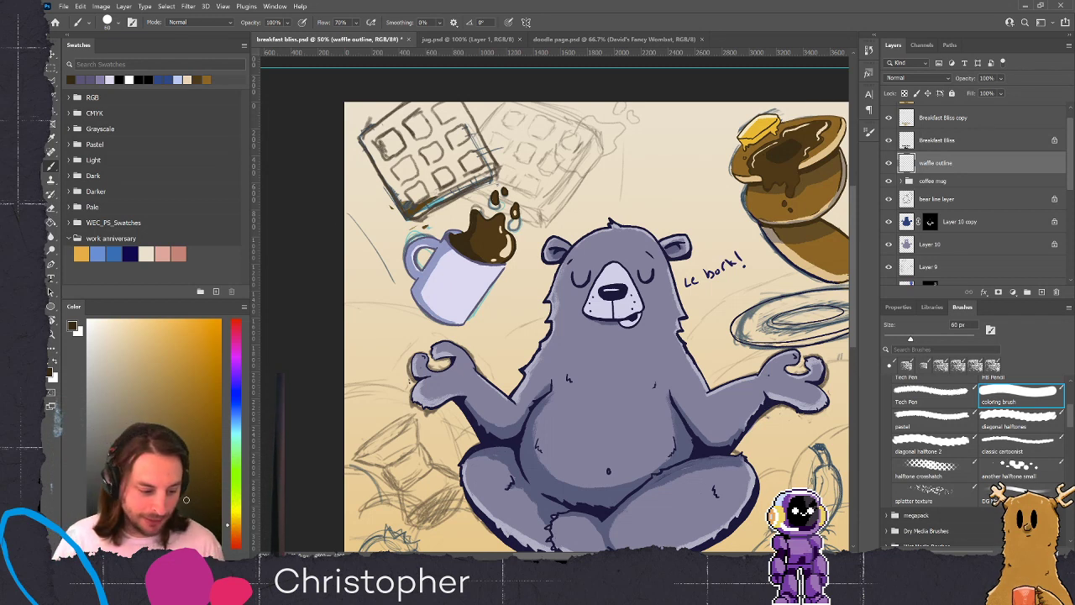
Reset the colors to black and white and choose the classic cartoonist brush at 25 px
{"action": "key", "text": "d"}
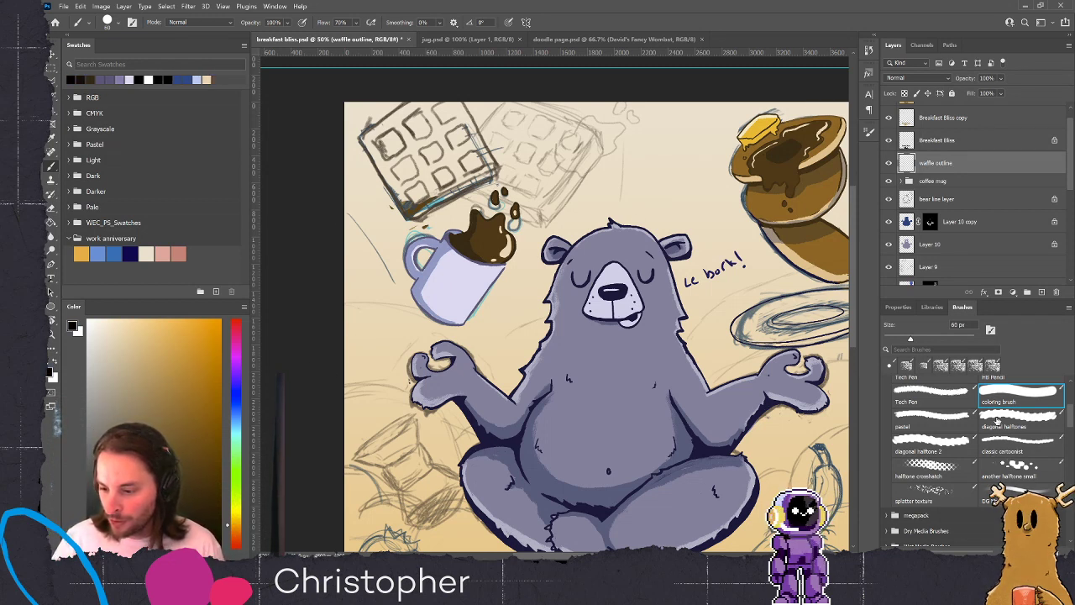
{"action": "left_click", "coordinate": [1009, 451]}
{"action": "left_click_drag", "start_coordinate": [425, 184], "coordinate": [450, 197]}
{"action": "key", "text": "ctrl+z"}
{"action": "key", "text": "bracketleft"}
{"action": "key", "text": "bracketleft"}
{"action": "key", "text": "bracketleft"}
{"action": "key", "text": "bracketleft"}
{"action": "key", "text": "bracketleft"}
{"action": "key", "text": "bracketleft"}
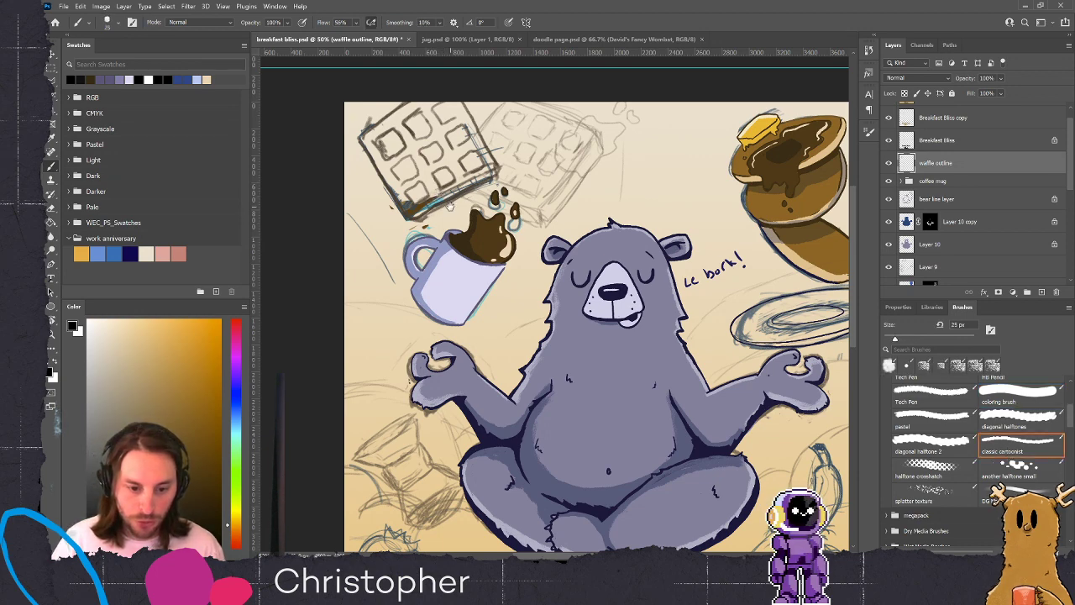
Ink the outer edges of the front waffle in black over the sketch with the brush at 15 px
{"action": "scroll", "coordinate": [442, 210], "scroll_direction": "up", "scroll_amount": 3}
{"action": "key", "text": "z"}
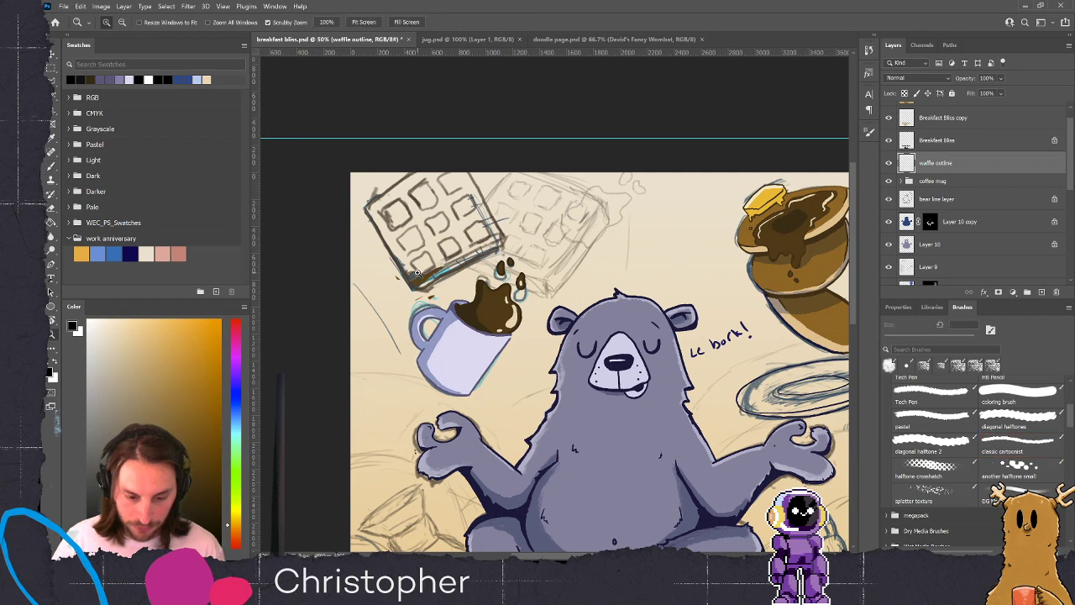
{"action": "left_click_drag", "start_coordinate": [408, 267], "coordinate": [458, 244]}
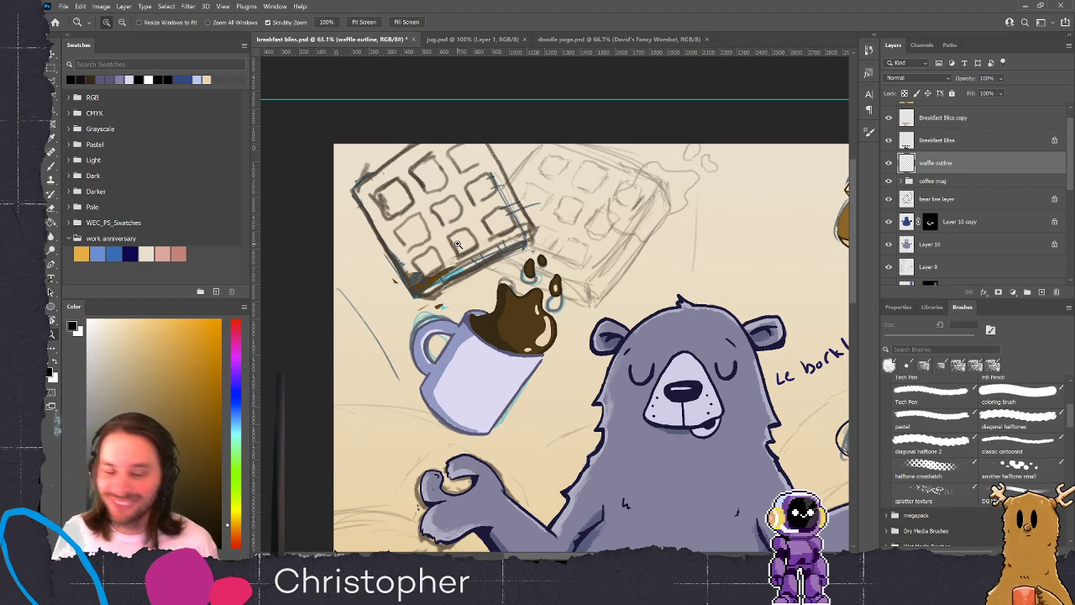
{"action": "scroll", "coordinate": [458, 243], "scroll_direction": "up", "scroll_amount": 1}
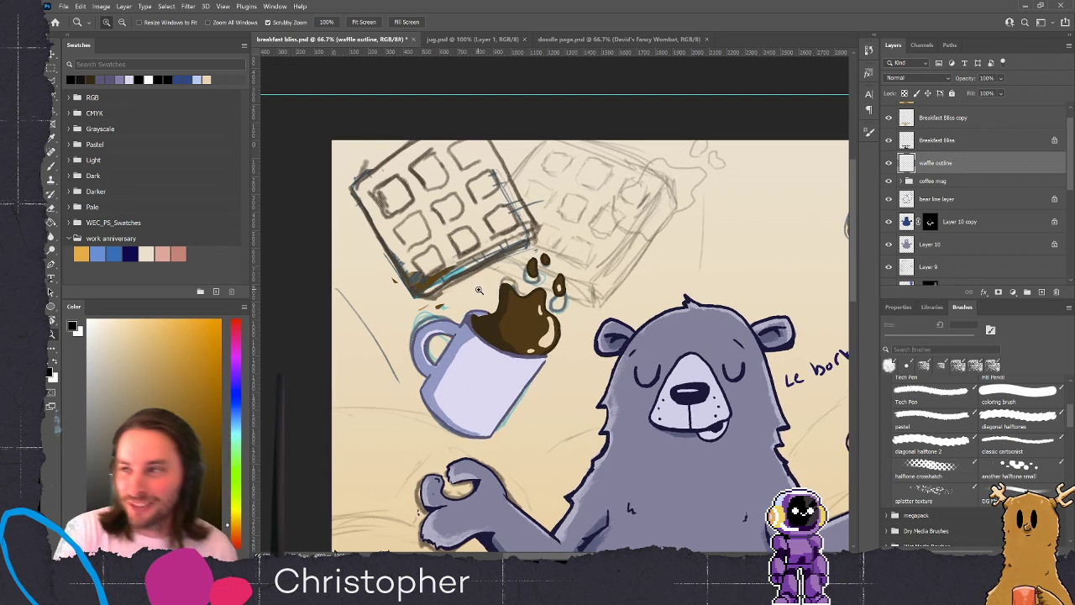
{"action": "key", "text": "b"}
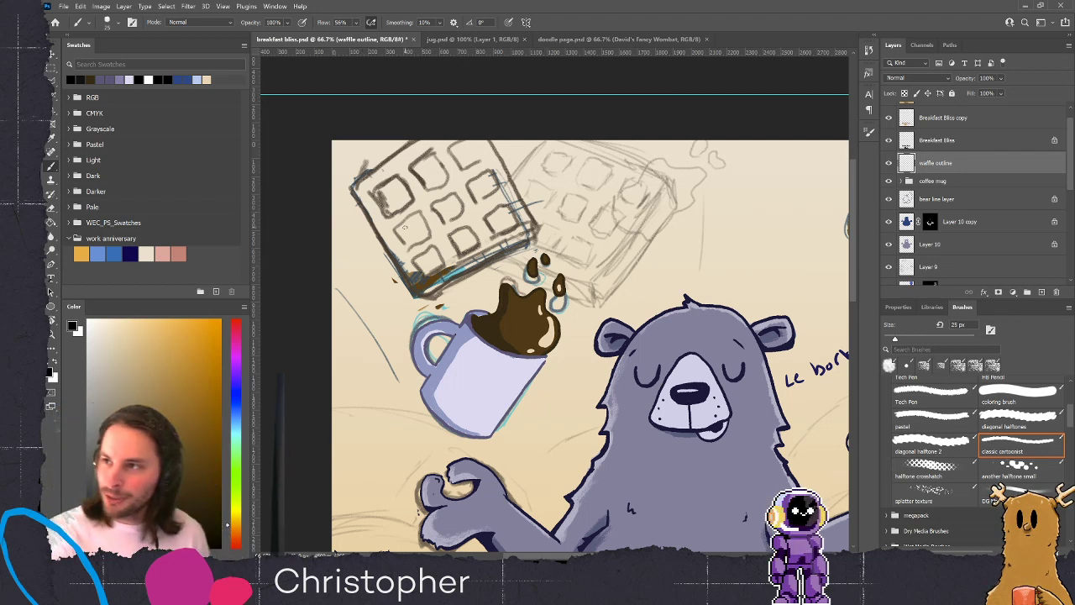
{"action": "key", "text": "bracketleft"}
{"action": "left_click_drag", "start_coordinate": [355, 195], "coordinate": [411, 294]}
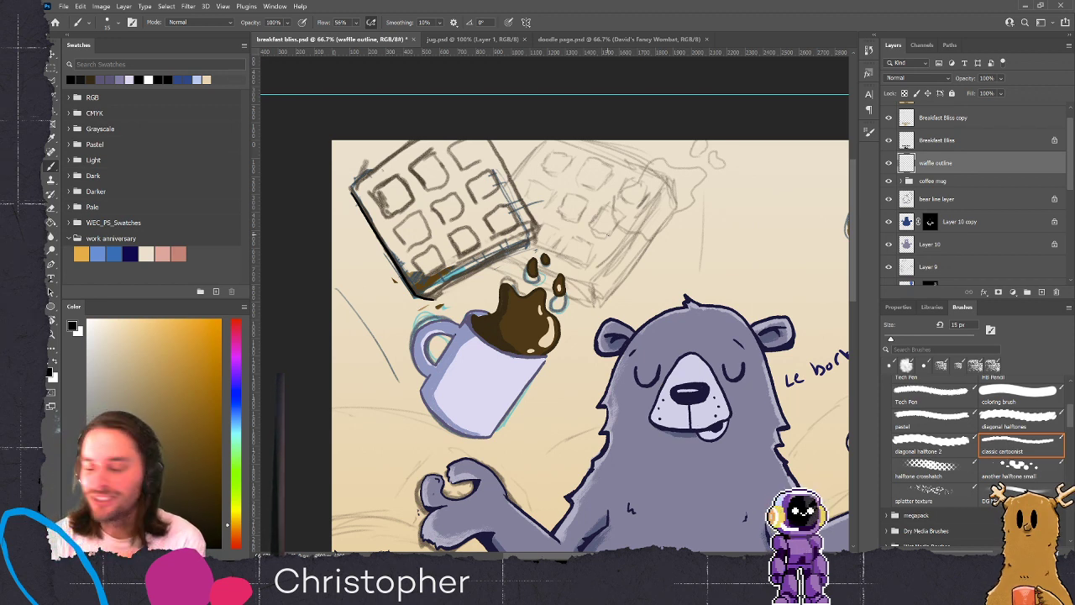
{"action": "mouse_move", "coordinate": [434, 298]}
{"action": "left_mouse_down"}
{"action": "mouse_move", "coordinate": [537, 245]}
{"action": "mouse_move", "coordinate": [539, 228]}
{"action": "left_mouse_up"}
{"action": "mouse_move", "coordinate": [426, 288]}
{"action": "left_mouse_down"}
{"action": "mouse_move", "coordinate": [535, 243]}
{"action": "mouse_move", "coordinate": [451, 275]}
{"action": "mouse_move", "coordinate": [509, 241]}
{"action": "left_mouse_up"}
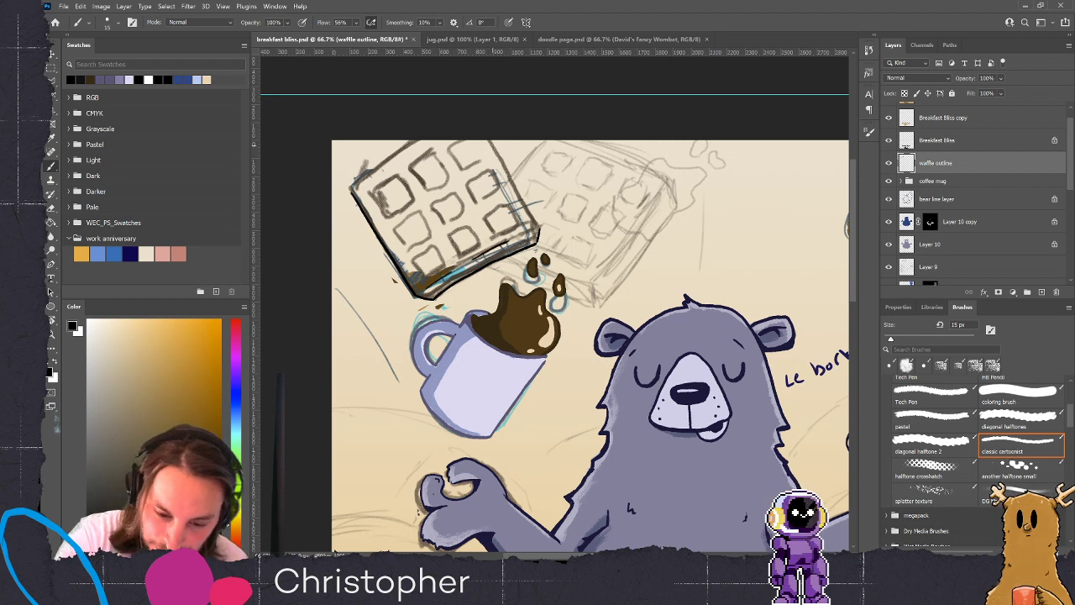
{"action": "mouse_move", "coordinate": [492, 143]}
{"action": "left_mouse_down"}
{"action": "mouse_move", "coordinate": [537, 229]}
{"action": "mouse_move", "coordinate": [539, 199]}
{"action": "mouse_move", "coordinate": [540, 227]}
{"action": "left_mouse_up"}
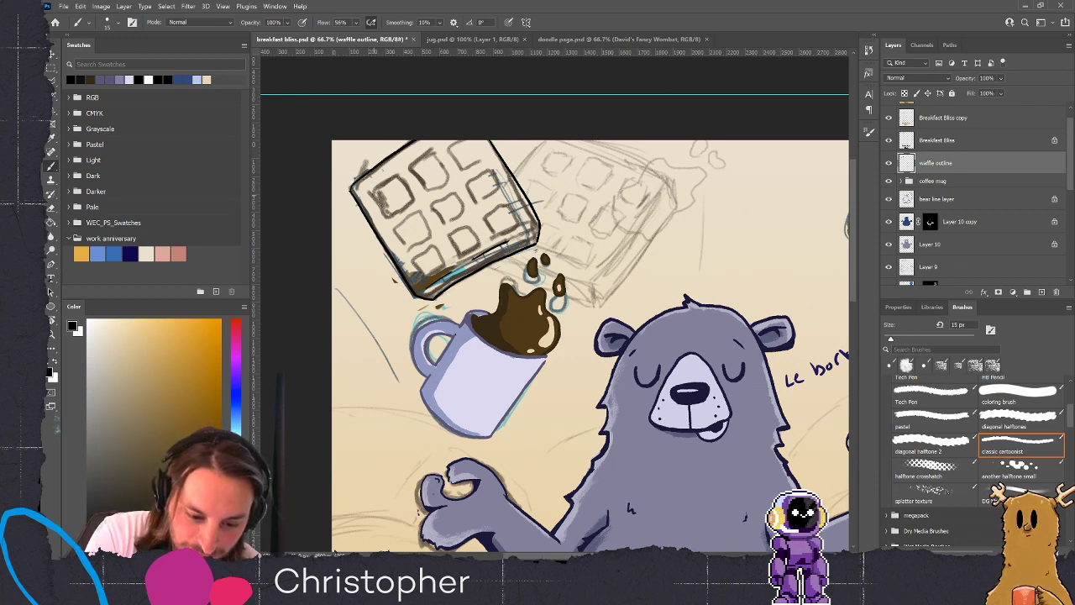
Ink the three square pockets along the front waffle's left column, with inner lines for depth
{"action": "mouse_move", "coordinate": [367, 193]}
{"action": "left_mouse_down"}
{"action": "mouse_move", "coordinate": [395, 176]}
{"action": "mouse_move", "coordinate": [410, 196]}
{"action": "mouse_move", "coordinate": [396, 182]}
{"action": "mouse_move", "coordinate": [376, 205]}
{"action": "mouse_move", "coordinate": [385, 215]}
{"action": "mouse_move", "coordinate": [413, 203]}
{"action": "left_mouse_up"}
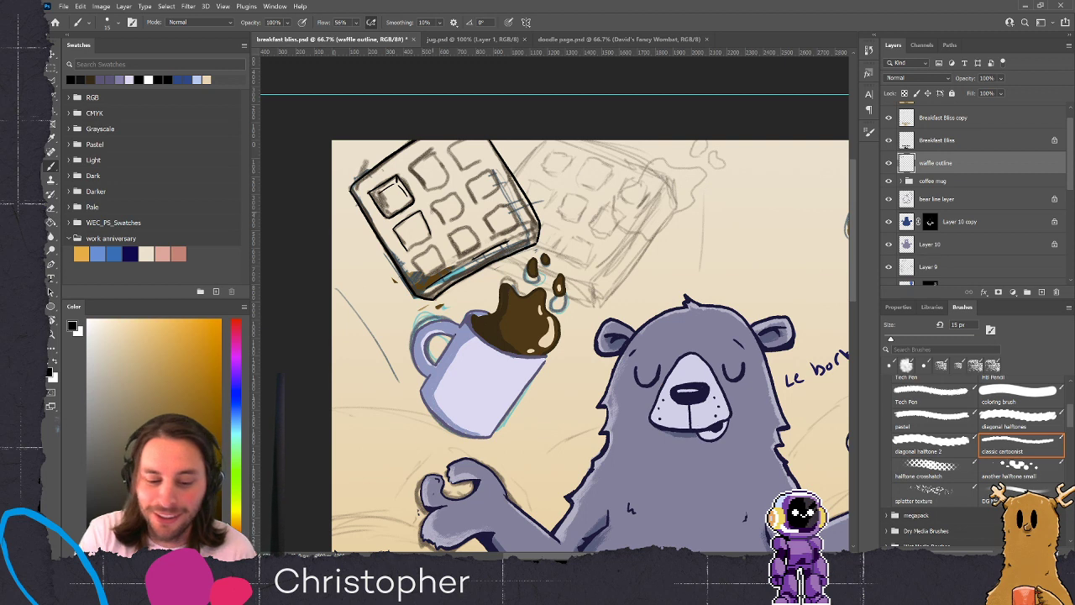
{"action": "left_click_drag", "start_coordinate": [399, 227], "coordinate": [413, 221]}
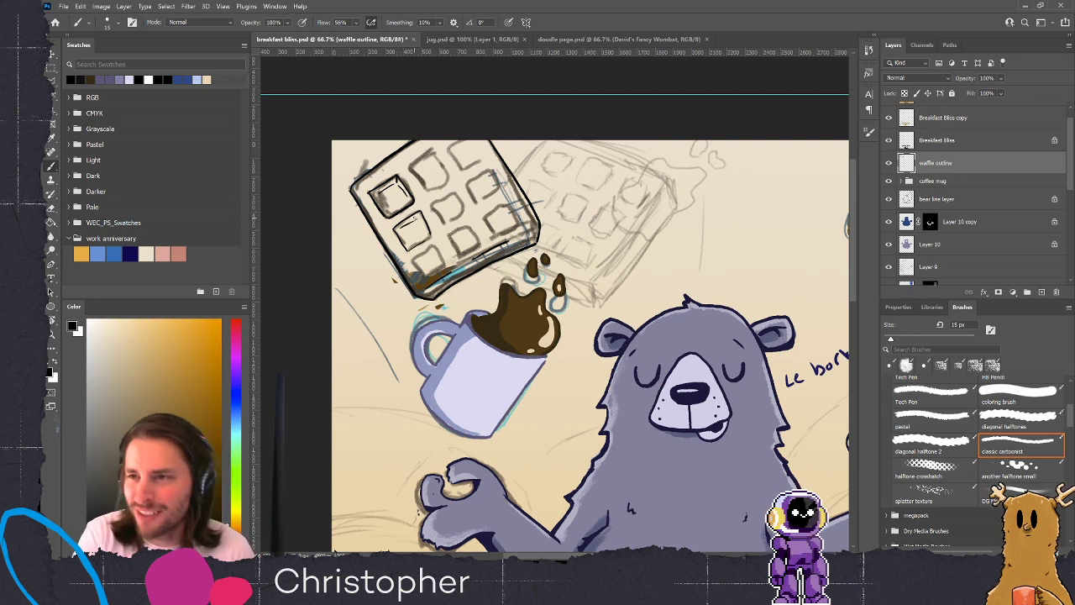
{"action": "left_click_drag", "start_coordinate": [418, 217], "coordinate": [423, 232]}
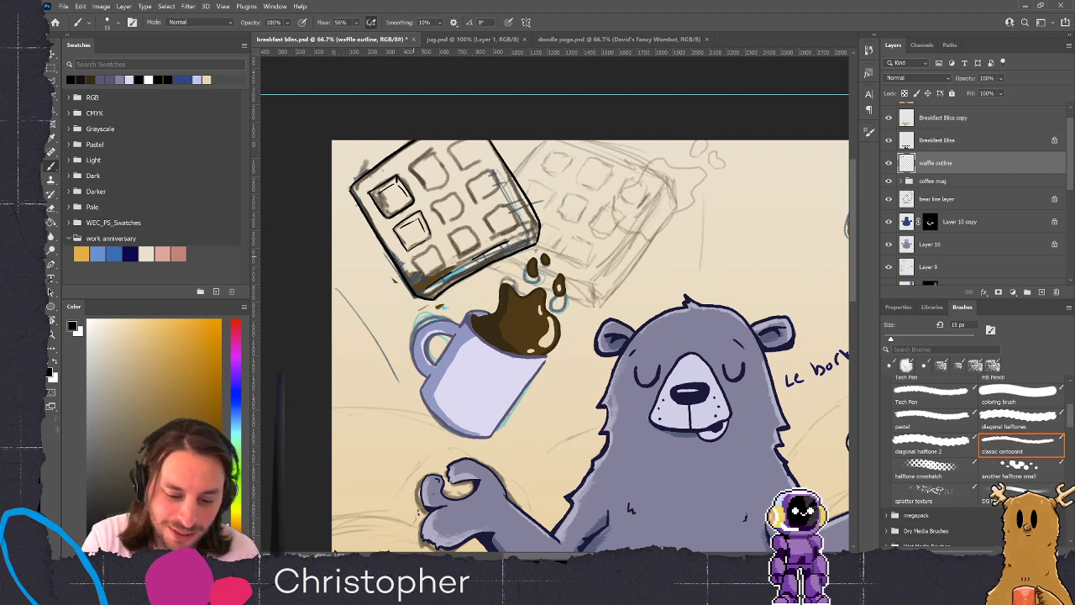
{"action": "left_click_drag", "start_coordinate": [414, 256], "coordinate": [428, 248]}
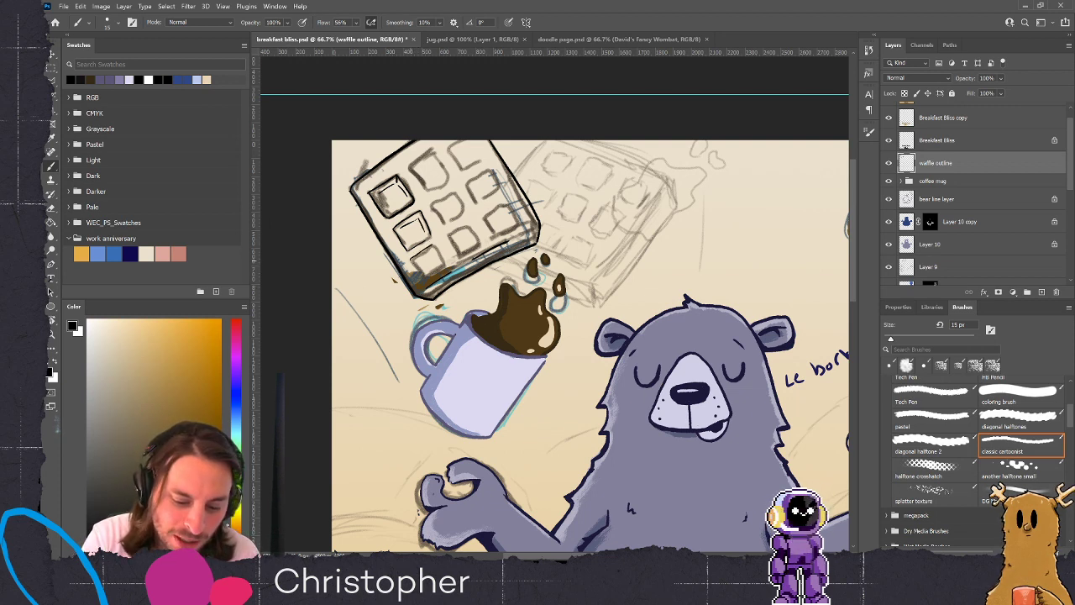
{"action": "left_click_drag", "start_coordinate": [425, 278], "coordinate": [441, 269]}
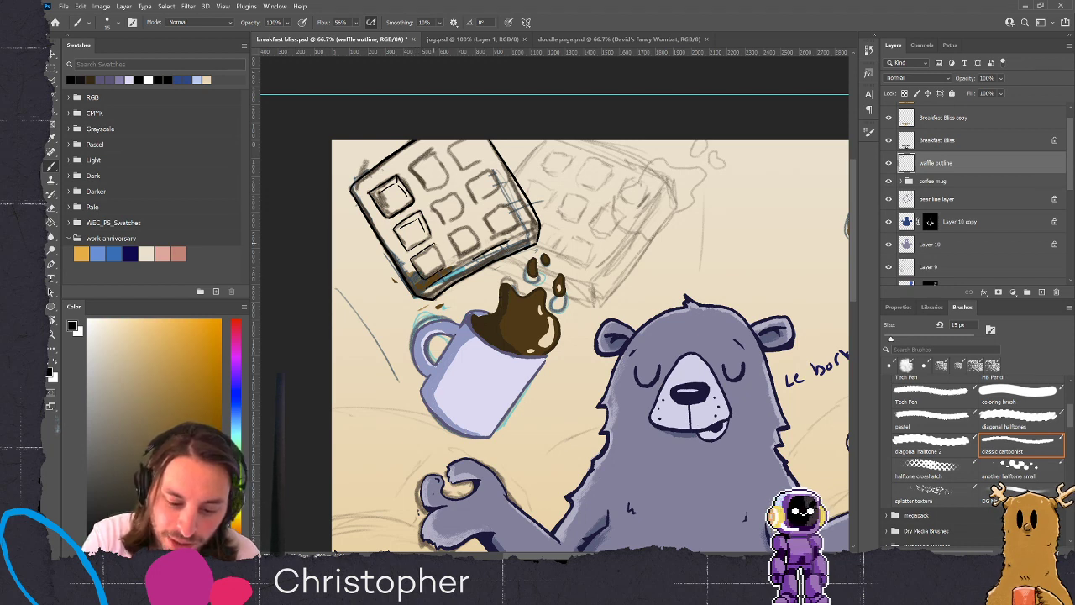
{"action": "left_click_drag", "start_coordinate": [420, 261], "coordinate": [444, 263]}
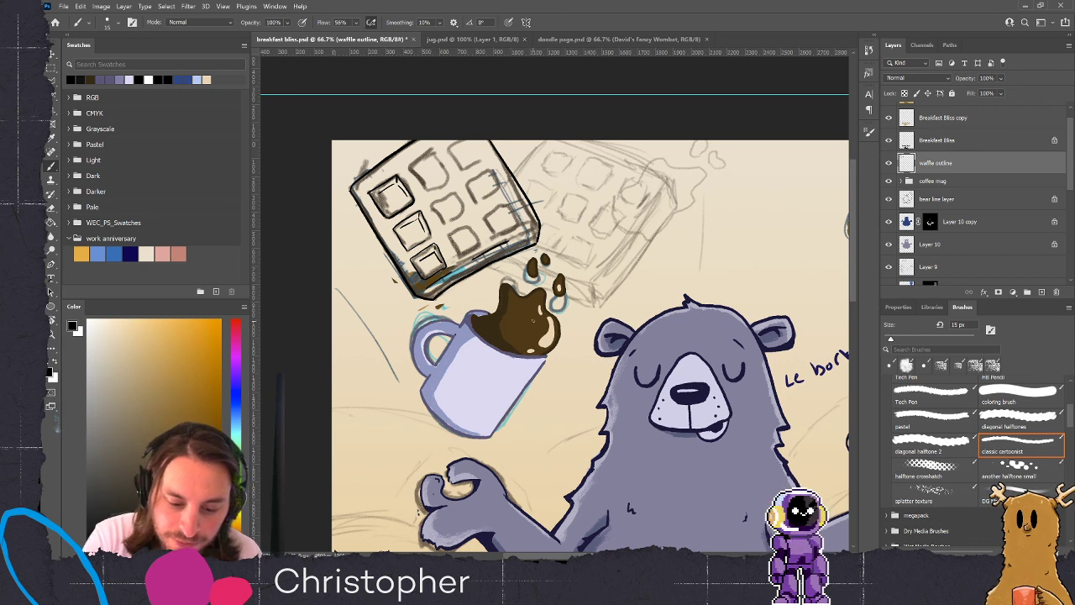
Ink the six pockets in the front waffle's middle and right columns, with inner depth lines
{"action": "left_click_drag", "start_coordinate": [409, 167], "coordinate": [442, 156]}
{"action": "left_click_drag", "start_coordinate": [429, 194], "coordinate": [439, 186]}
{"action": "mouse_move", "coordinate": [437, 189]}
{"action": "left_mouse_down"}
{"action": "mouse_move", "coordinate": [448, 182]}
{"action": "mouse_move", "coordinate": [419, 186]}
{"action": "mouse_move", "coordinate": [426, 193]}
{"action": "mouse_move", "coordinate": [427, 162]}
{"action": "mouse_move", "coordinate": [464, 215]}
{"action": "left_mouse_up"}
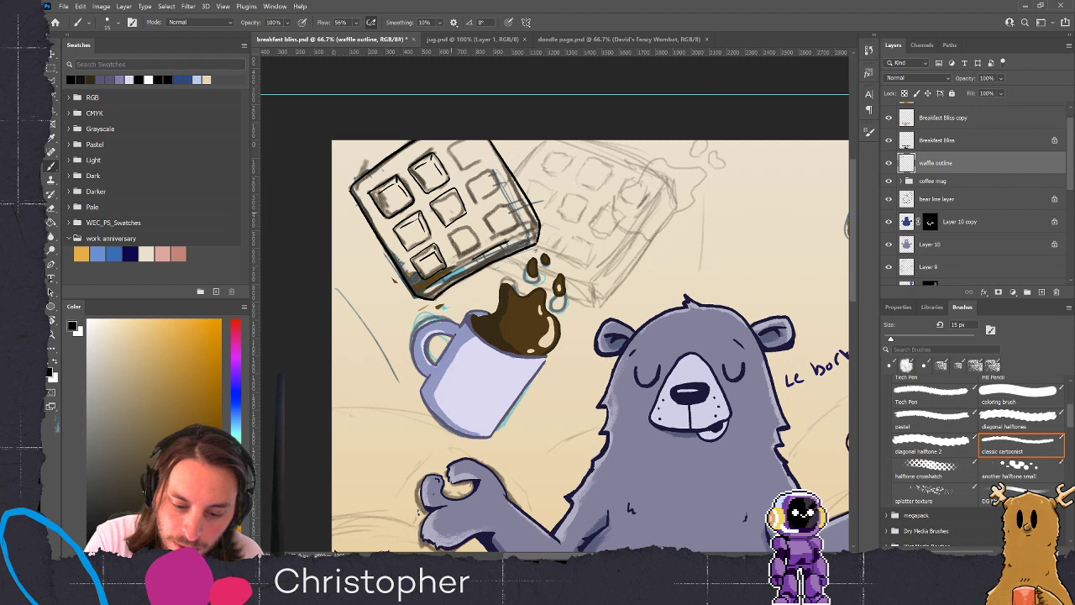
{"action": "left_click_drag", "start_coordinate": [454, 197], "coordinate": [463, 226]}
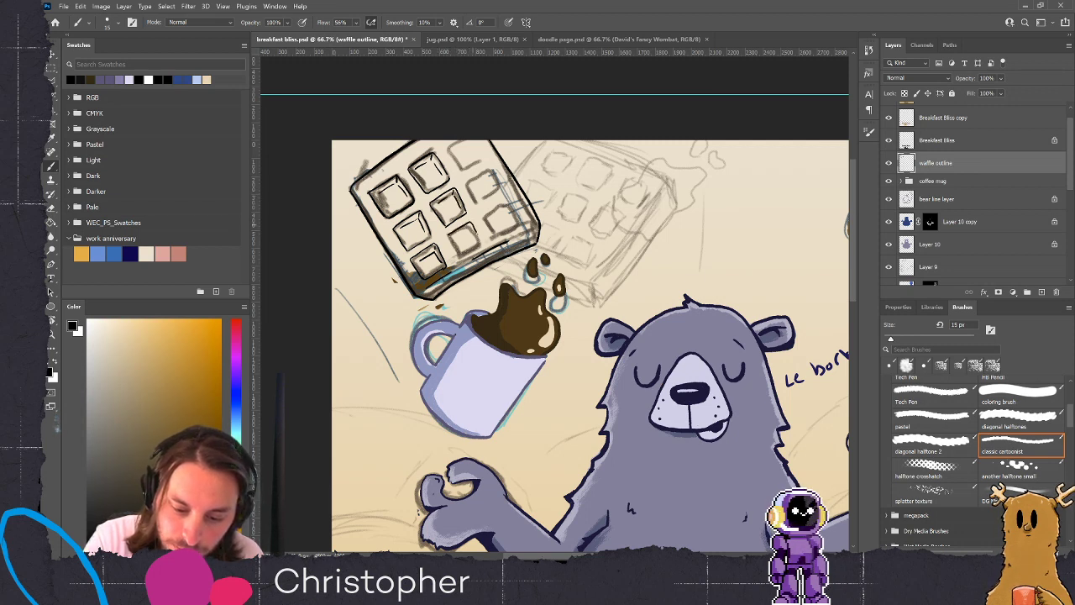
{"action": "mouse_move", "coordinate": [460, 257]}
{"action": "left_mouse_down"}
{"action": "mouse_move", "coordinate": [481, 244]}
{"action": "mouse_move", "coordinate": [460, 256]}
{"action": "mouse_move", "coordinate": [469, 228]}
{"action": "left_mouse_up"}
{"action": "mouse_move", "coordinate": [448, 146]}
{"action": "left_mouse_down"}
{"action": "mouse_move", "coordinate": [459, 139]}
{"action": "mouse_move", "coordinate": [459, 171]}
{"action": "mouse_move", "coordinate": [480, 162]}
{"action": "left_mouse_up"}
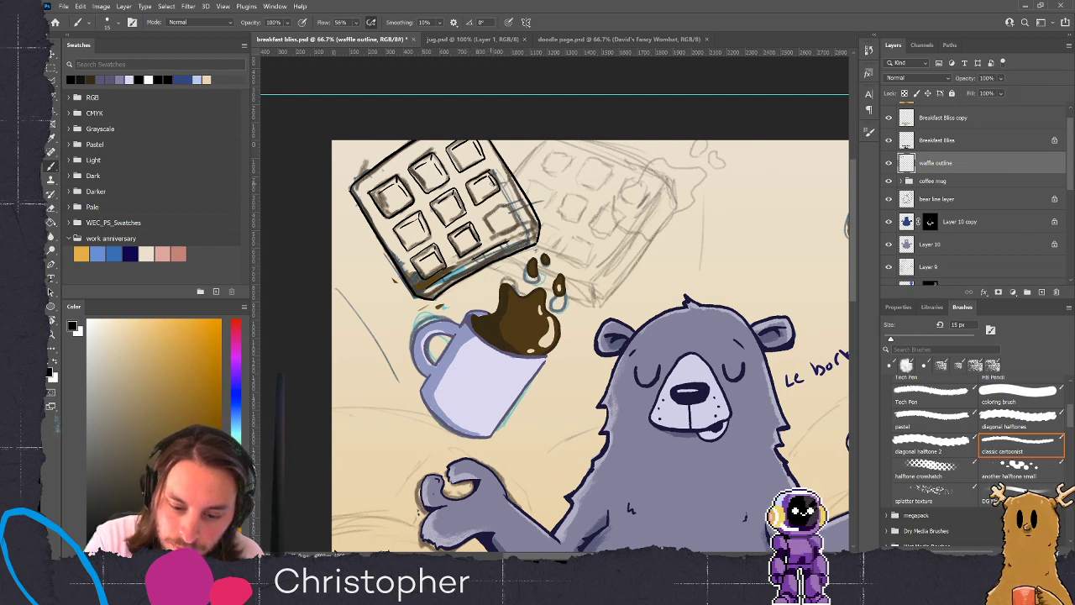
{"action": "mouse_move", "coordinate": [483, 217]}
{"action": "left_mouse_down"}
{"action": "mouse_move", "coordinate": [506, 204]}
{"action": "mouse_move", "coordinate": [514, 225]}
{"action": "mouse_move", "coordinate": [492, 233]}
{"action": "mouse_move", "coordinate": [505, 208]}
{"action": "mouse_move", "coordinate": [513, 224]}
{"action": "left_mouse_up"}
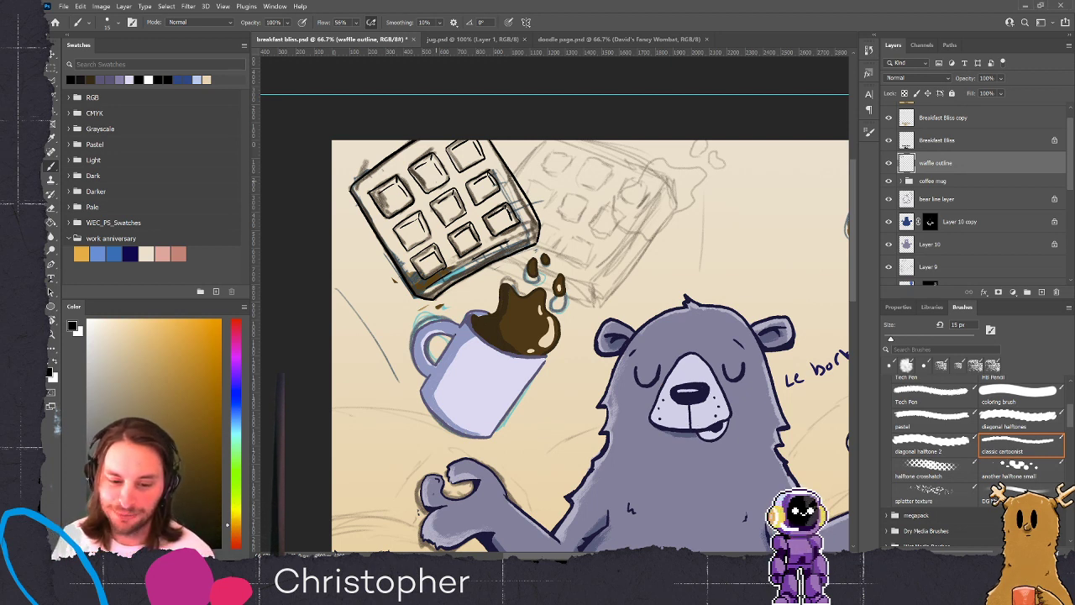
Ink the back waffle's upper edges and two top pockets, plus the syrup splash over its corner with two droplets above
{"action": "left_click_drag", "start_coordinate": [542, 142], "coordinate": [515, 171]}
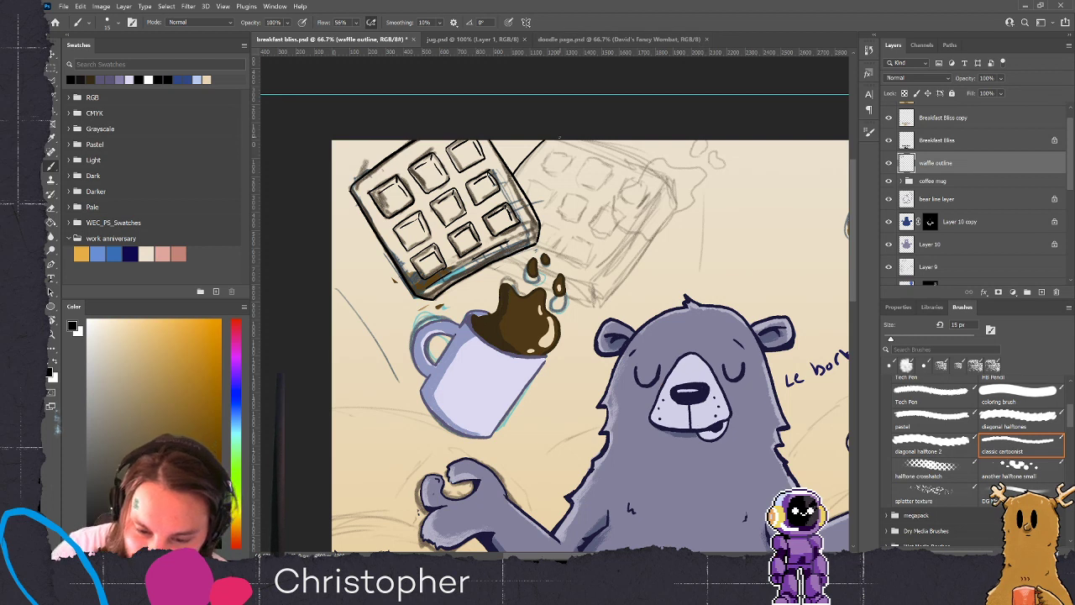
{"action": "mouse_move", "coordinate": [546, 140]}
{"action": "left_mouse_down"}
{"action": "mouse_move", "coordinate": [622, 158]}
{"action": "mouse_move", "coordinate": [642, 176]}
{"action": "left_mouse_up"}
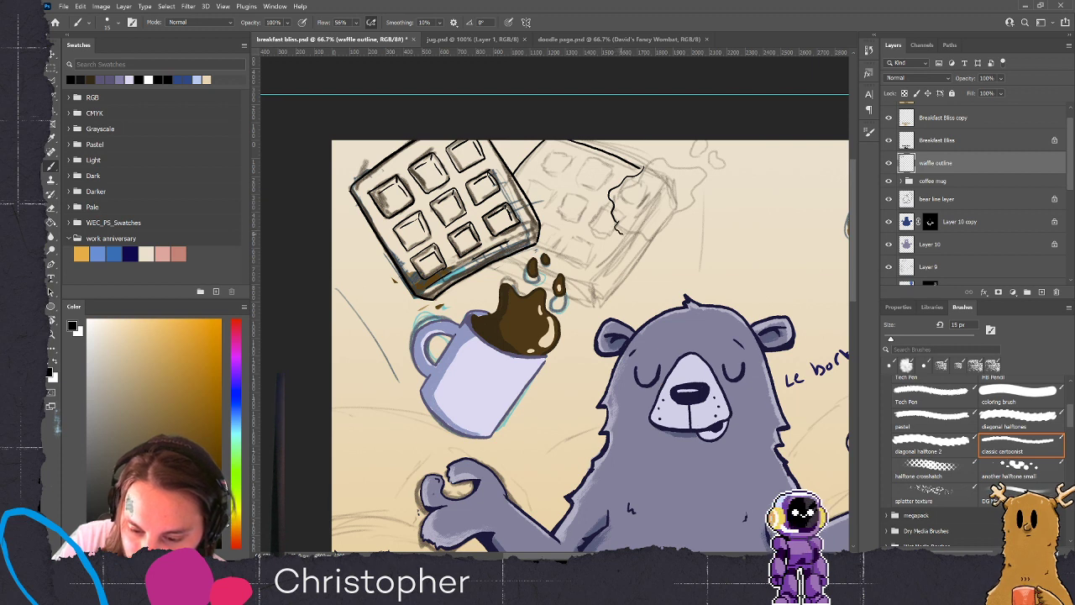
{"action": "mouse_move", "coordinate": [620, 233]}
{"action": "left_mouse_down"}
{"action": "mouse_move", "coordinate": [655, 253]}
{"action": "mouse_move", "coordinate": [690, 221]}
{"action": "mouse_move", "coordinate": [711, 170]}
{"action": "mouse_move", "coordinate": [681, 171]}
{"action": "mouse_move", "coordinate": [662, 156]}
{"action": "mouse_move", "coordinate": [647, 164]}
{"action": "left_mouse_up"}
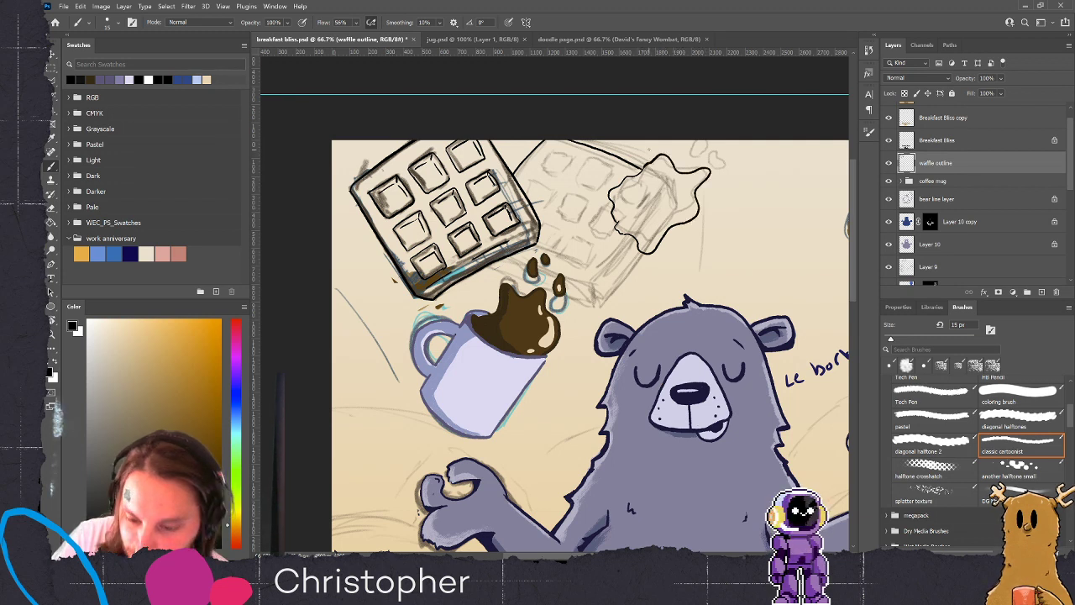
{"action": "mouse_move", "coordinate": [711, 163]}
{"action": "left_mouse_down"}
{"action": "mouse_move", "coordinate": [697, 153]}
{"action": "mouse_move", "coordinate": [694, 165]}
{"action": "mouse_move", "coordinate": [728, 158]}
{"action": "mouse_move", "coordinate": [732, 145]}
{"action": "left_mouse_up"}
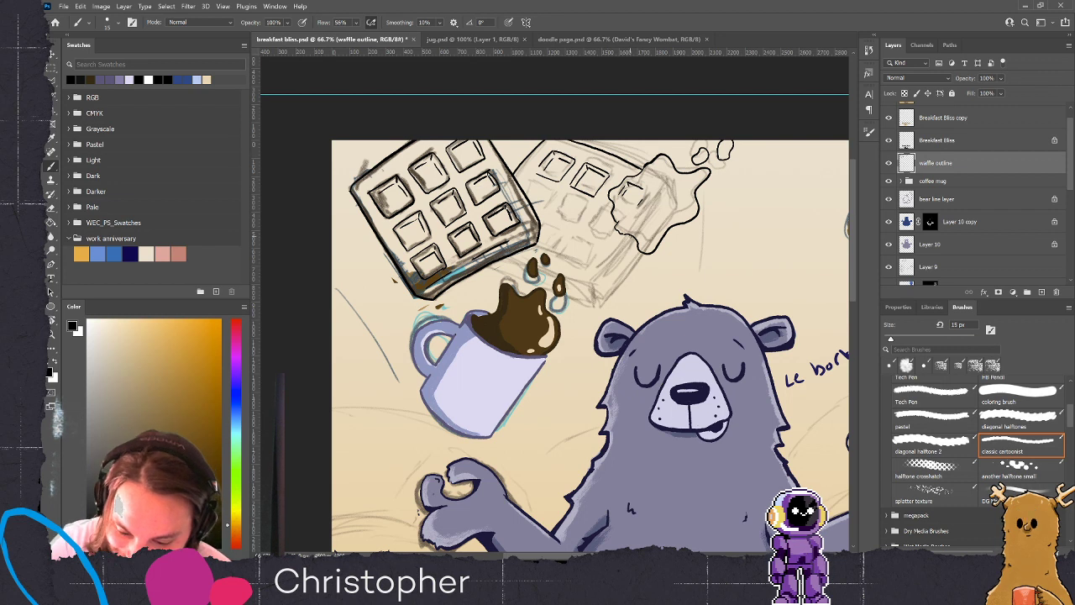
Ink the back waffle's lower edges and side thickness, and move the waffle outline layer below the coffee mug group
{"action": "mouse_move", "coordinate": [632, 237]}
{"action": "left_mouse_down"}
{"action": "mouse_move", "coordinate": [599, 278]}
{"action": "mouse_move", "coordinate": [631, 266]}
{"action": "mouse_move", "coordinate": [593, 304]}
{"action": "left_mouse_up"}
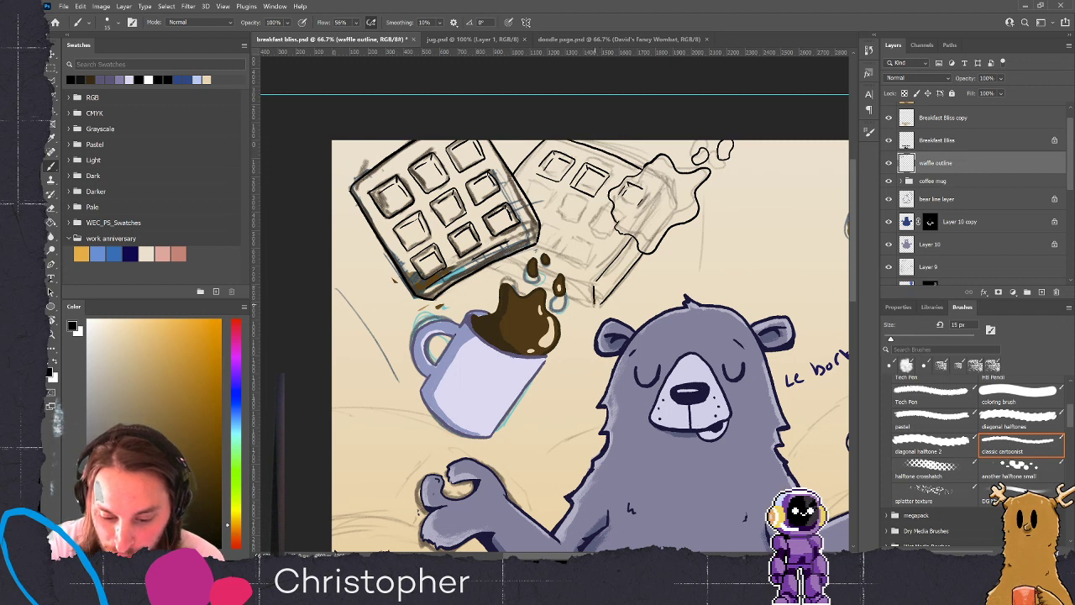
{"action": "mouse_move", "coordinate": [565, 277]}
{"action": "left_mouse_down"}
{"action": "mouse_move", "coordinate": [588, 284]}
{"action": "mouse_move", "coordinate": [590, 305]}
{"action": "left_mouse_up"}
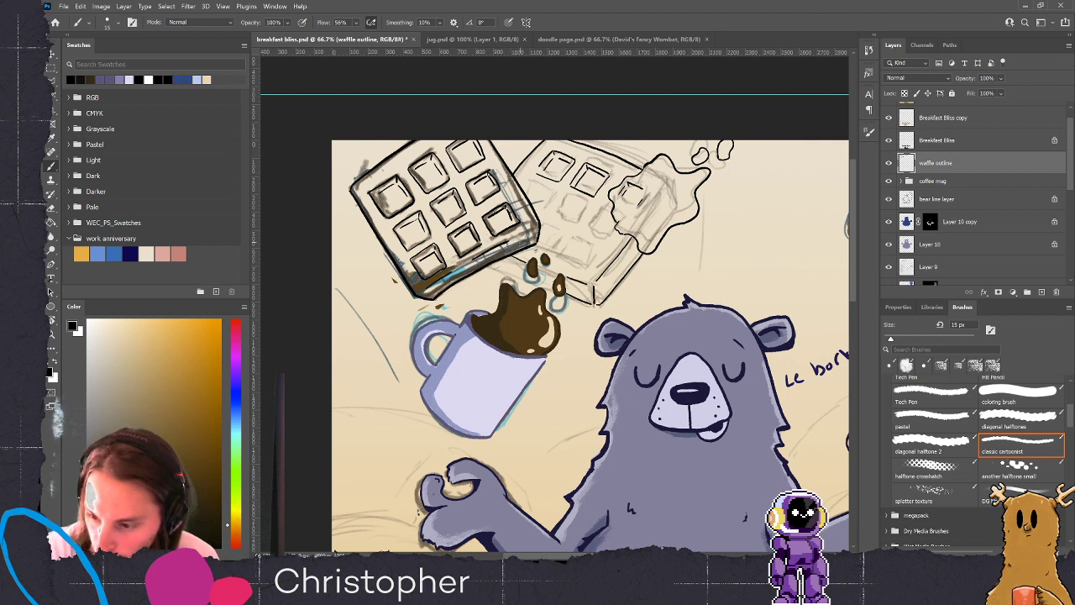
{"action": "left_click_drag", "start_coordinate": [945, 163], "coordinate": [942, 188]}
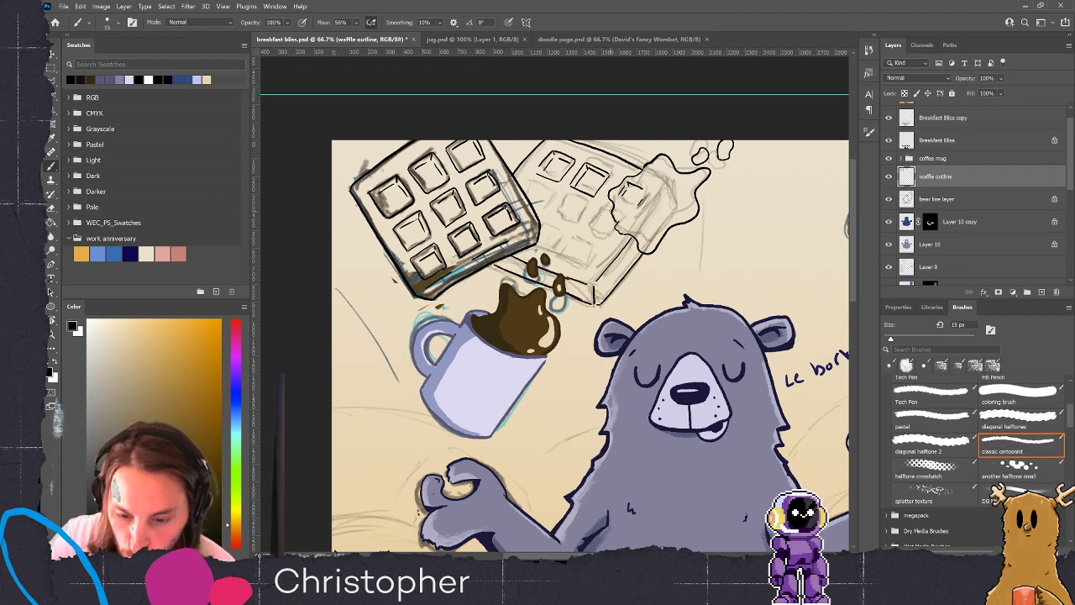
Ink the back waffle's remaining visible pockets with inner depth lines, and outline two more syrup droplets beside the splash
{"action": "mouse_move", "coordinate": [603, 209]}
{"action": "left_mouse_down"}
{"action": "mouse_move", "coordinate": [591, 226]}
{"action": "mouse_move", "coordinate": [609, 238]}
{"action": "mouse_move", "coordinate": [603, 215]}
{"action": "mouse_move", "coordinate": [567, 255]}
{"action": "mouse_move", "coordinate": [601, 251]}
{"action": "mouse_move", "coordinate": [572, 271]}
{"action": "mouse_move", "coordinate": [586, 242]}
{"action": "mouse_move", "coordinate": [597, 254]}
{"action": "left_mouse_up"}
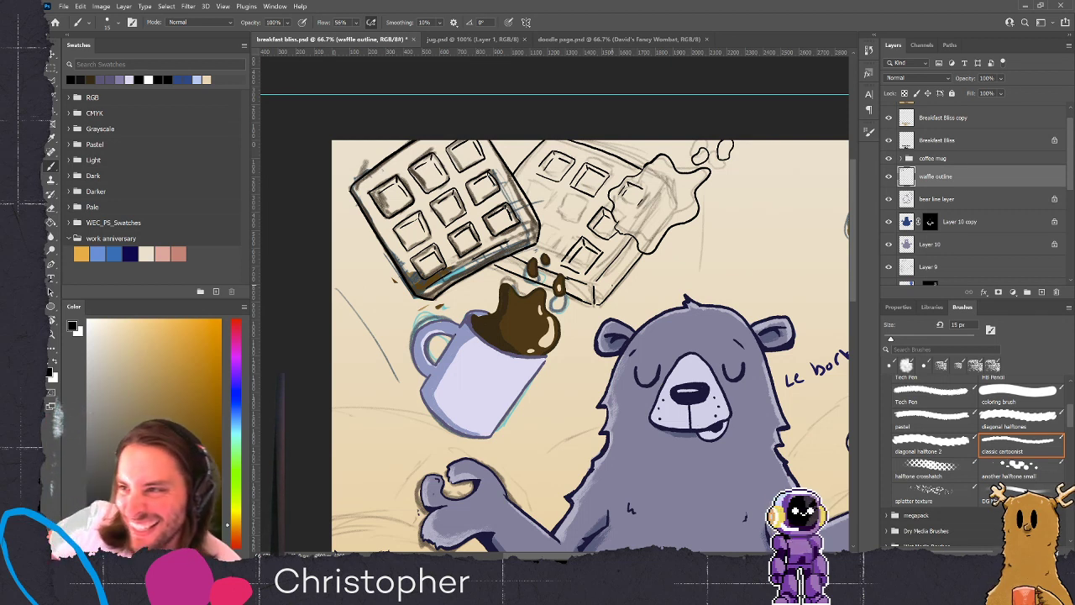
{"action": "scroll", "coordinate": [756, 311], "scroll_direction": "up", "scroll_amount": 8}
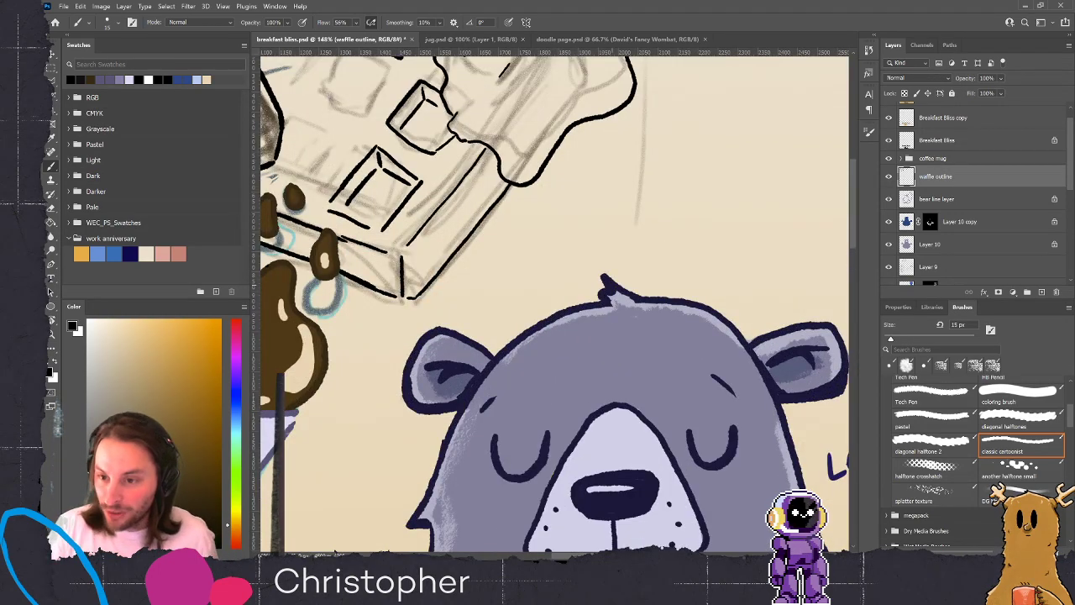
{"action": "scroll", "coordinate": [727, 388], "scroll_direction": "down", "scroll_amount": 5}
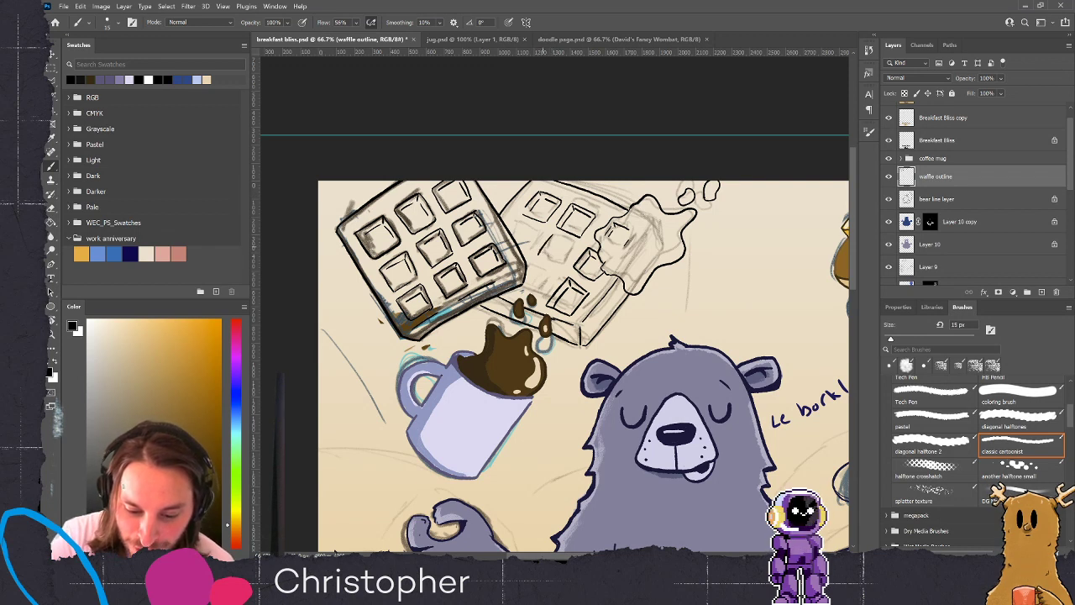
{"action": "mouse_move", "coordinate": [555, 234]}
{"action": "left_mouse_down"}
{"action": "mouse_move", "coordinate": [575, 246]}
{"action": "mouse_move", "coordinate": [560, 256]}
{"action": "left_mouse_up"}
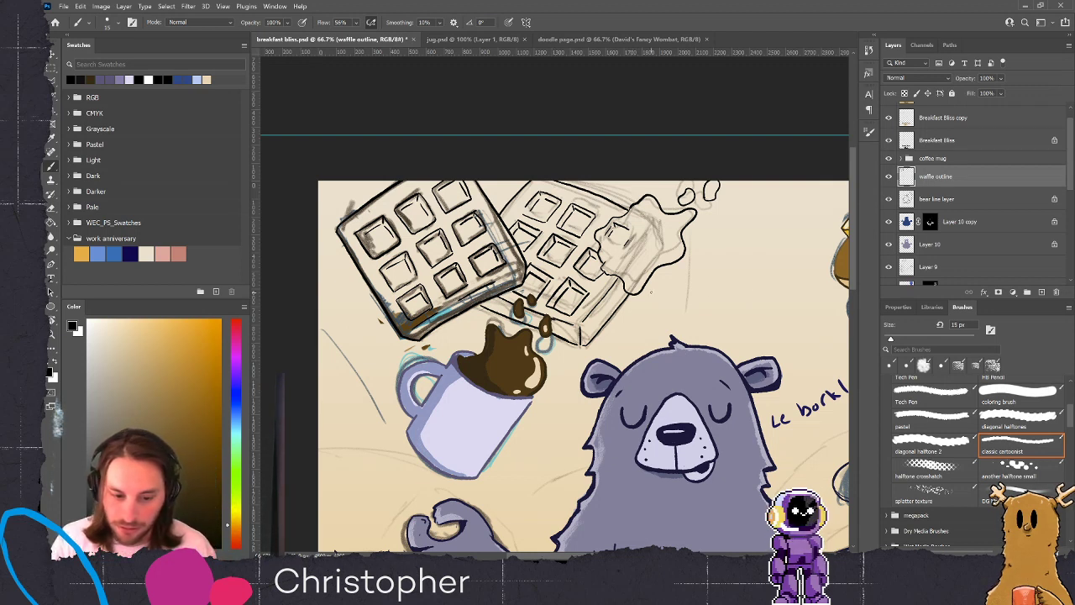
{"action": "mouse_move", "coordinate": [649, 294]}
{"action": "left_mouse_down"}
{"action": "mouse_move", "coordinate": [662, 283]}
{"action": "mouse_move", "coordinate": [653, 298]}
{"action": "left_mouse_up"}
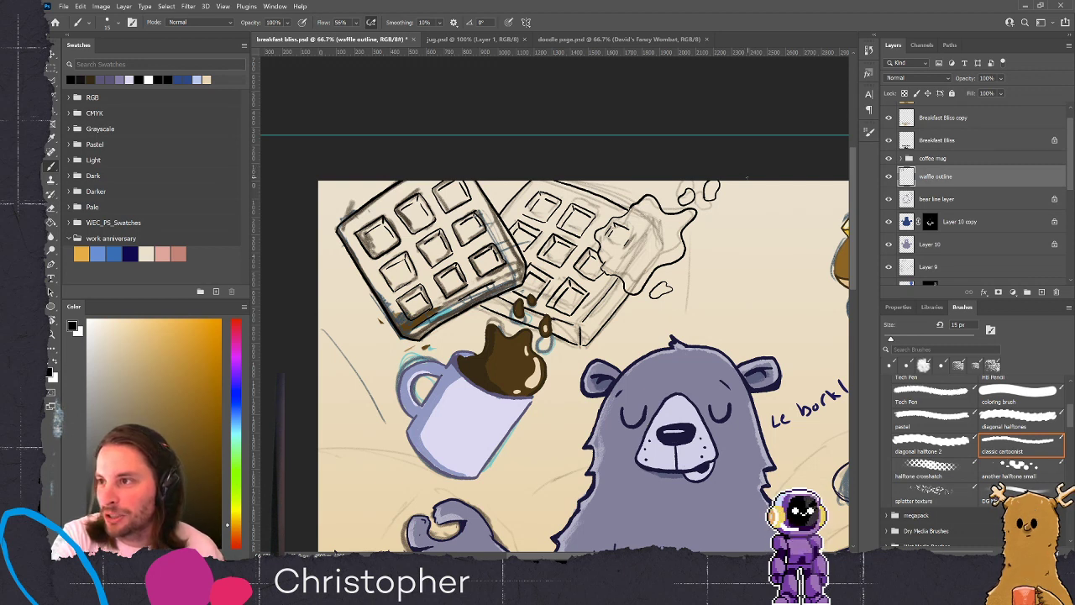
{"action": "mouse_move", "coordinate": [688, 242]}
{"action": "left_mouse_down"}
{"action": "mouse_move", "coordinate": [705, 246]}
{"action": "mouse_move", "coordinate": [709, 228]}
{"action": "mouse_move", "coordinate": [690, 237]}
{"action": "left_mouse_up"}
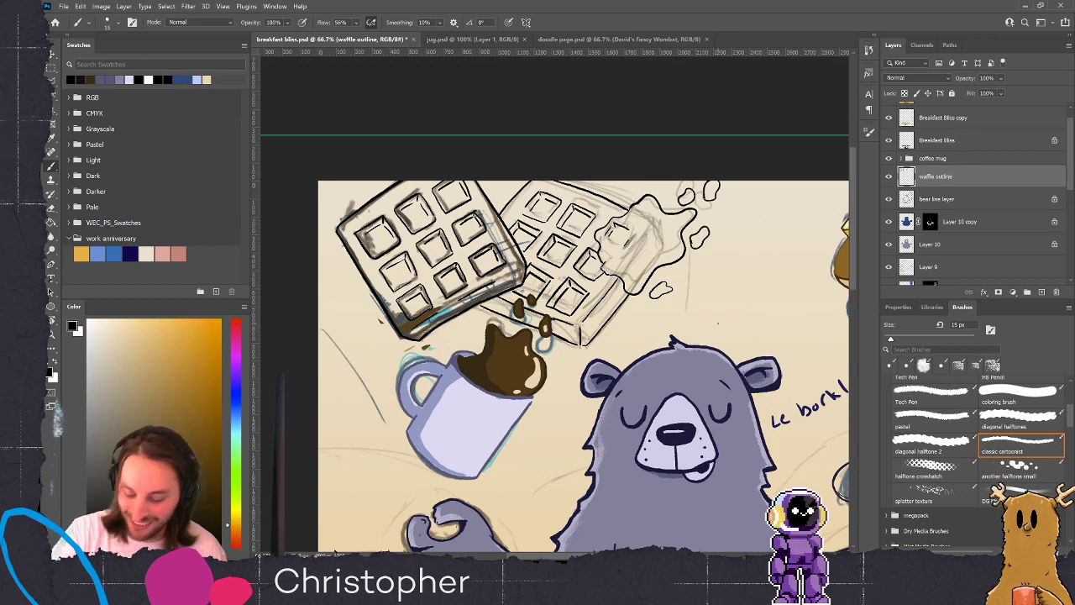
Sample the pancakes' light tan color and add a new layer directly beneath the waffle outline layer
{"action": "key", "text": "ctrl+minus"}
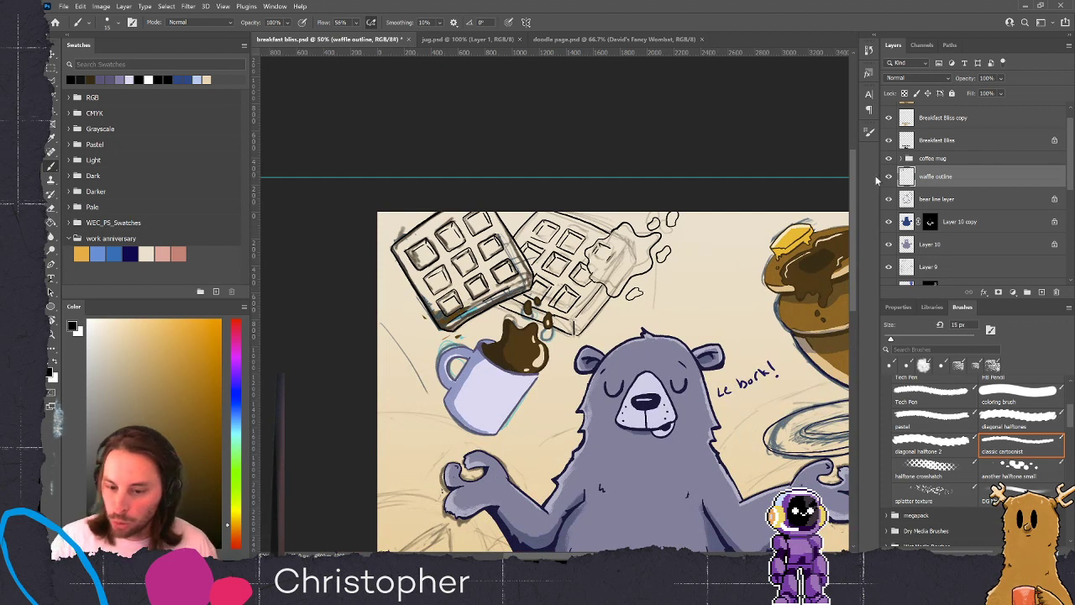
{"action": "left_click", "coordinate": [807, 315], "text": "alt"}
{"action": "left_click", "coordinate": [168, 378]}
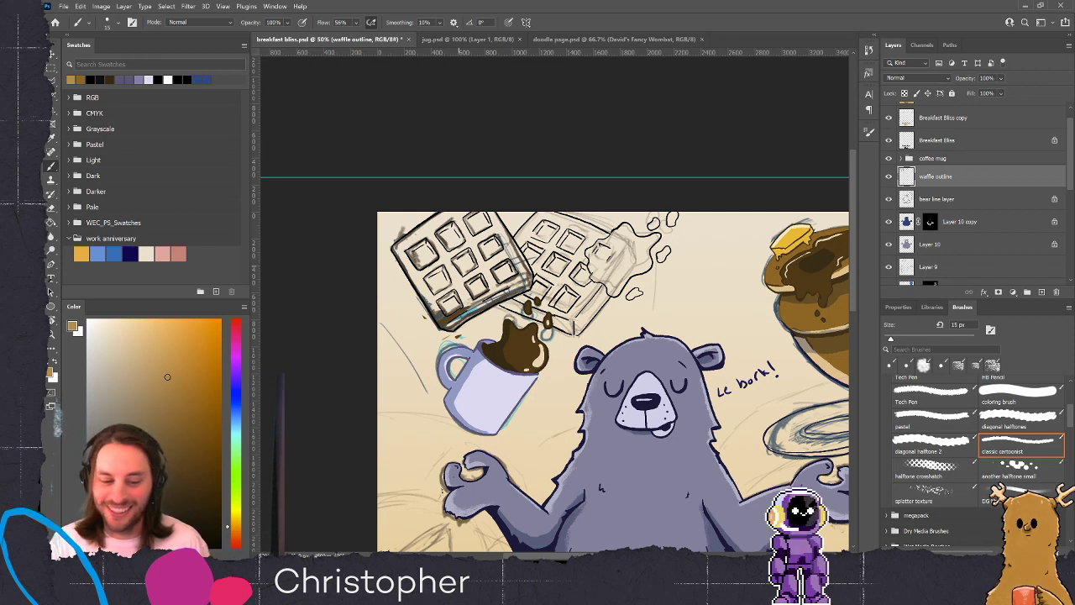
{"action": "left_click", "coordinate": [1041, 291]}
{"action": "left_click_drag", "start_coordinate": [935, 180], "coordinate": [934, 206]}
Fill the whole front waffle with tan using the coloring brush at 100 px
{"action": "left_click", "coordinate": [1020, 391]}
{"action": "key", "text": "bracketright"}
{"action": "key", "text": "bracketright"}
{"action": "key", "text": "bracketright"}
{"action": "key", "text": "bracketright"}
{"action": "key", "text": "bracketright"}
{"action": "key", "text": "bracketright"}
{"action": "key", "text": "bracketright"}
{"action": "key", "text": "bracketright"}
{"action": "key", "text": "bracketright"}
{"action": "key", "text": "bracketright"}
{"action": "key", "text": "bracketright"}
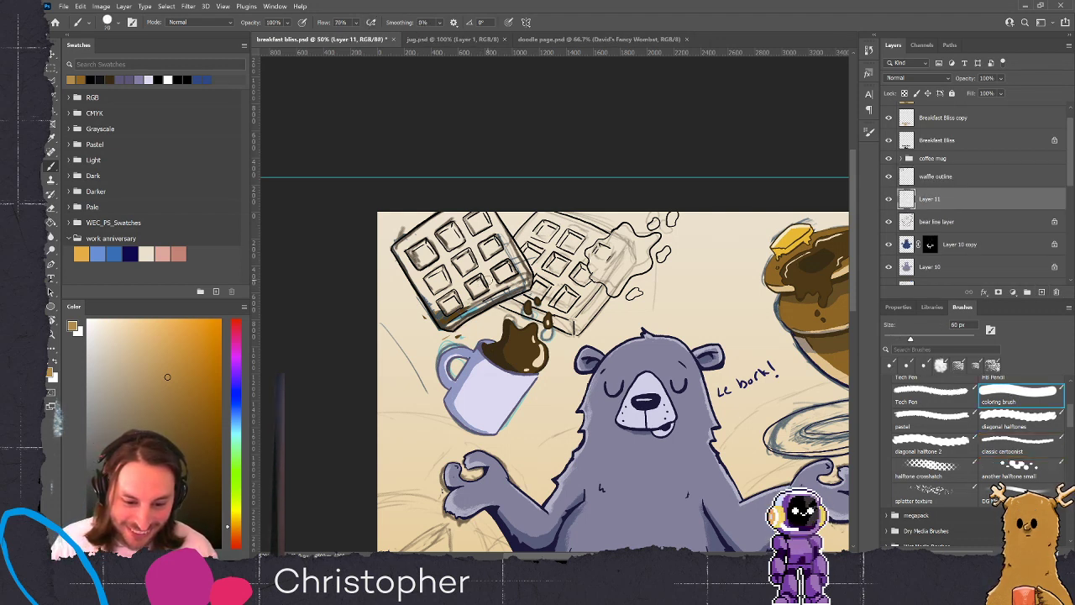
{"action": "key", "text": "bracketright"}
{"action": "mouse_move", "coordinate": [488, 277]}
{"action": "left_mouse_down"}
{"action": "mouse_move", "coordinate": [512, 286]}
{"action": "mouse_move", "coordinate": [467, 305]}
{"action": "mouse_move", "coordinate": [496, 304]}
{"action": "mouse_move", "coordinate": [454, 314]}
{"action": "left_mouse_up"}
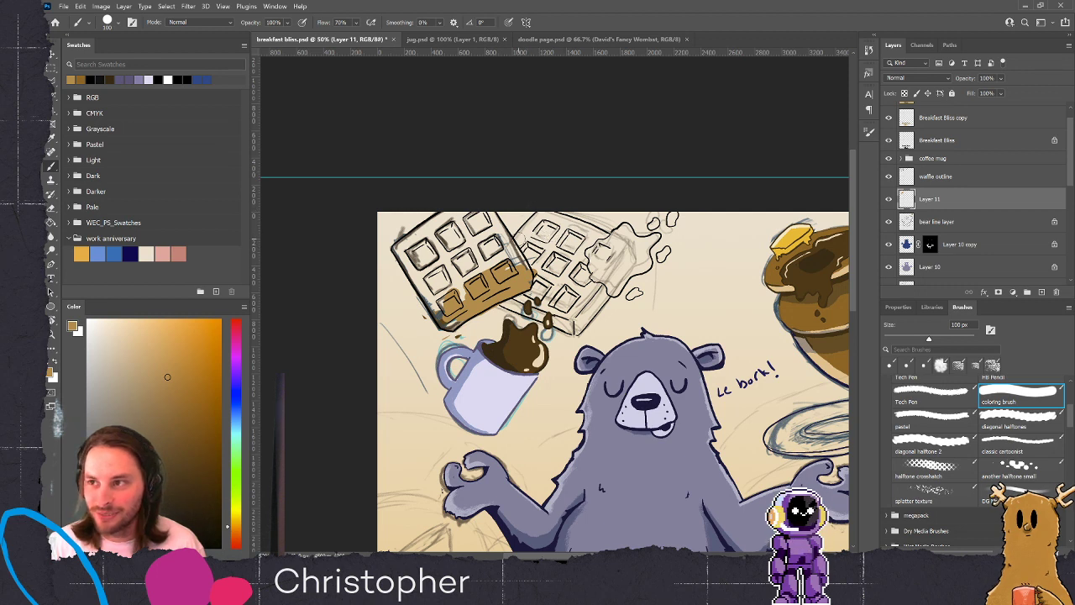
{"action": "mouse_move", "coordinate": [441, 287]}
{"action": "left_mouse_down"}
{"action": "mouse_move", "coordinate": [438, 315]}
{"action": "mouse_move", "coordinate": [426, 294]}
{"action": "mouse_move", "coordinate": [432, 274]}
{"action": "mouse_move", "coordinate": [458, 282]}
{"action": "mouse_move", "coordinate": [455, 265]}
{"action": "mouse_move", "coordinate": [474, 252]}
{"action": "mouse_move", "coordinate": [503, 248]}
{"action": "mouse_move", "coordinate": [522, 260]}
{"action": "mouse_move", "coordinate": [487, 214]}
{"action": "mouse_move", "coordinate": [484, 235]}
{"action": "mouse_move", "coordinate": [475, 222]}
{"action": "mouse_move", "coordinate": [467, 233]}
{"action": "mouse_move", "coordinate": [412, 232]}
{"action": "mouse_move", "coordinate": [444, 217]}
{"action": "mouse_move", "coordinate": [445, 256]}
{"action": "mouse_move", "coordinate": [424, 262]}
{"action": "mouse_move", "coordinate": [403, 242]}
{"action": "mouse_move", "coordinate": [402, 256]}
{"action": "left_mouse_up"}
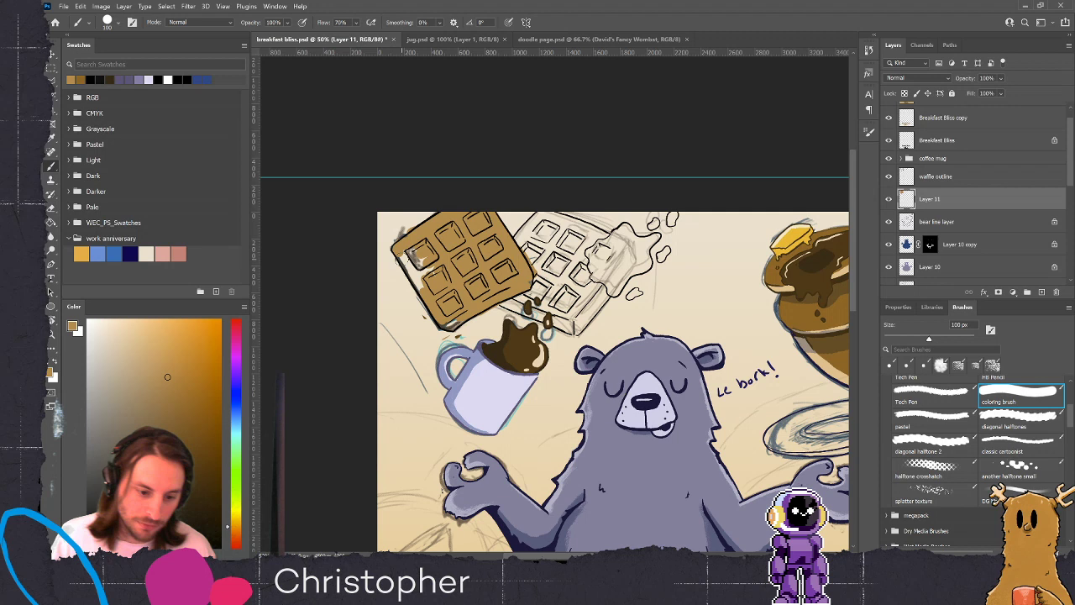
{"action": "mouse_move", "coordinate": [402, 258]}
{"action": "left_mouse_down"}
{"action": "mouse_move", "coordinate": [428, 283]}
{"action": "mouse_move", "coordinate": [423, 262]}
{"action": "left_mouse_up"}
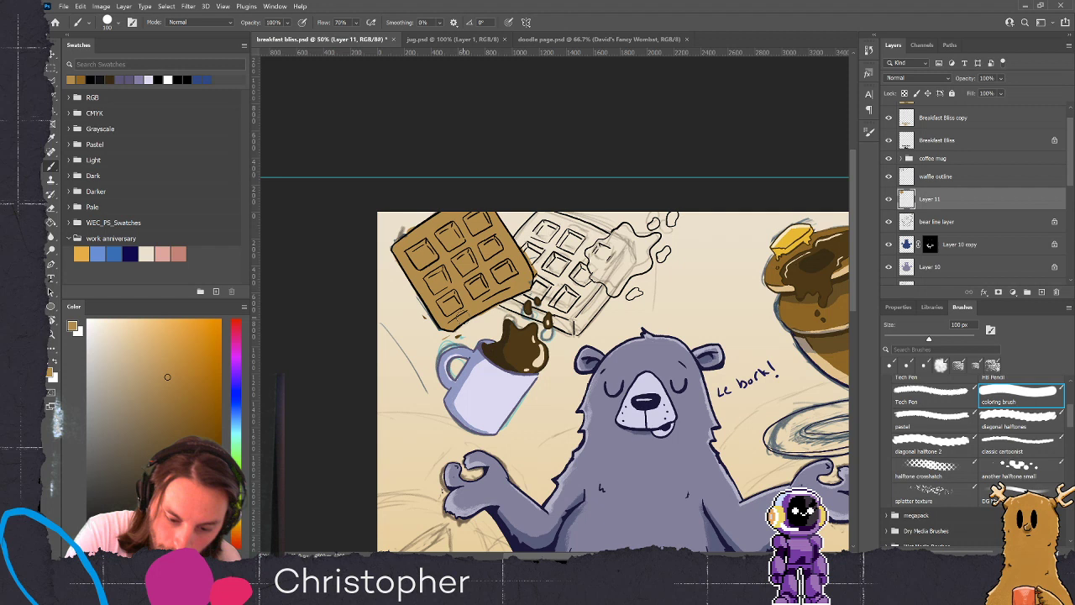
Fill the back waffle with the same tan up to the syrup, varying the coloring brush between 60 and 125 px
{"action": "key", "text": "bracketleft"}
{"action": "key", "text": "bracketleft"}
{"action": "key", "text": "bracketleft"}
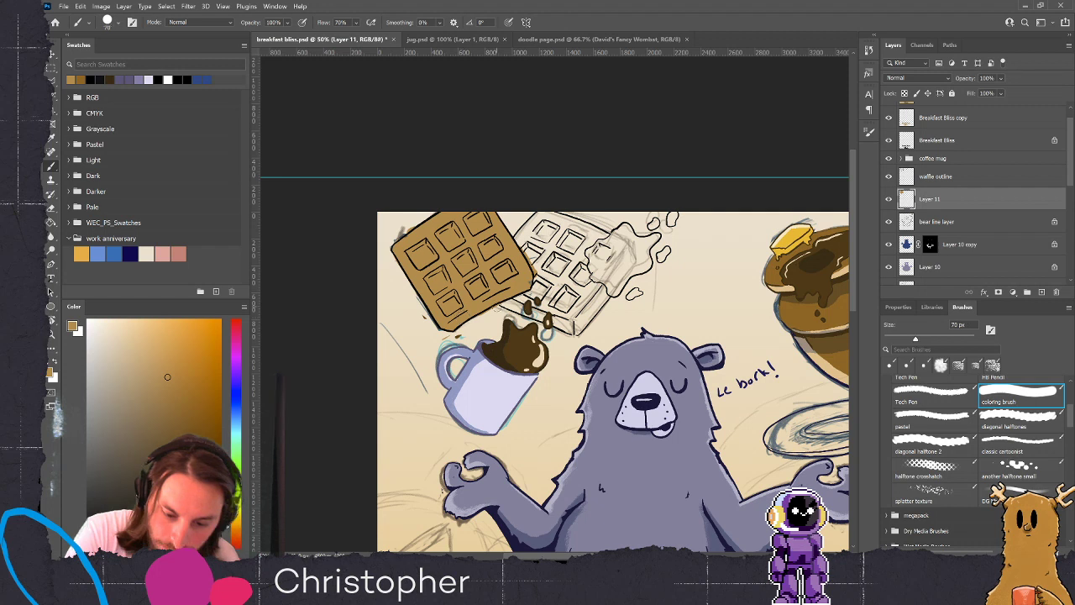
{"action": "mouse_move", "coordinate": [522, 249]}
{"action": "left_mouse_down"}
{"action": "mouse_move", "coordinate": [536, 267]}
{"action": "mouse_move", "coordinate": [538, 224]}
{"action": "left_mouse_up"}
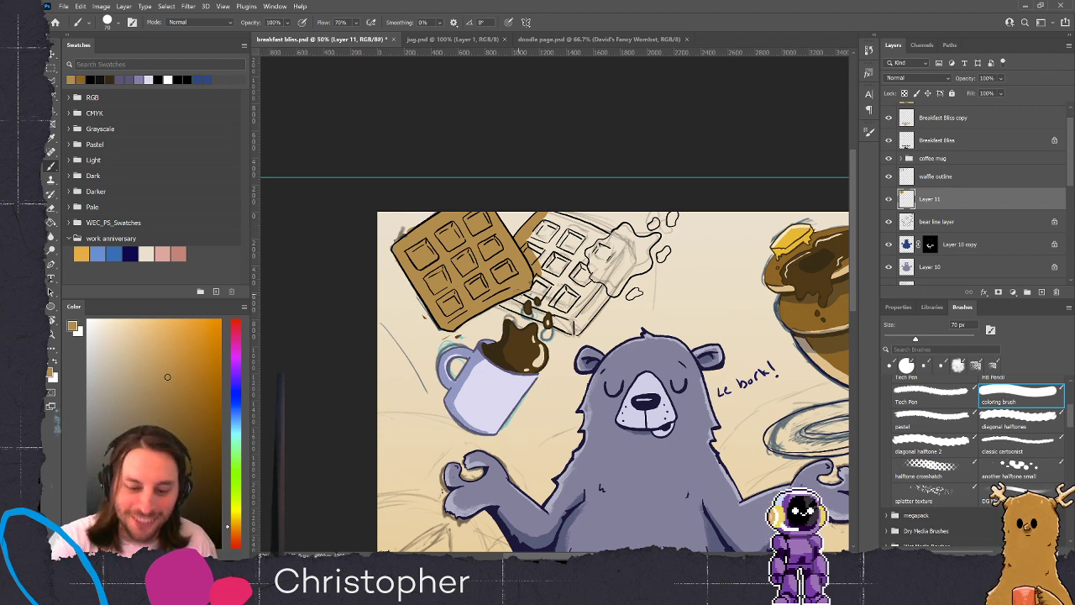
{"action": "mouse_move", "coordinate": [545, 317]}
{"action": "left_mouse_down"}
{"action": "mouse_move", "coordinate": [527, 307]}
{"action": "mouse_move", "coordinate": [550, 313]}
{"action": "mouse_move", "coordinate": [533, 295]}
{"action": "mouse_move", "coordinate": [558, 274]}
{"action": "mouse_move", "coordinate": [544, 254]}
{"action": "mouse_move", "coordinate": [564, 227]}
{"action": "mouse_move", "coordinate": [551, 214]}
{"action": "mouse_move", "coordinate": [587, 220]}
{"action": "mouse_move", "coordinate": [611, 240]}
{"action": "mouse_move", "coordinate": [582, 259]}
{"action": "mouse_move", "coordinate": [603, 272]}
{"action": "mouse_move", "coordinate": [573, 277]}
{"action": "left_mouse_up"}
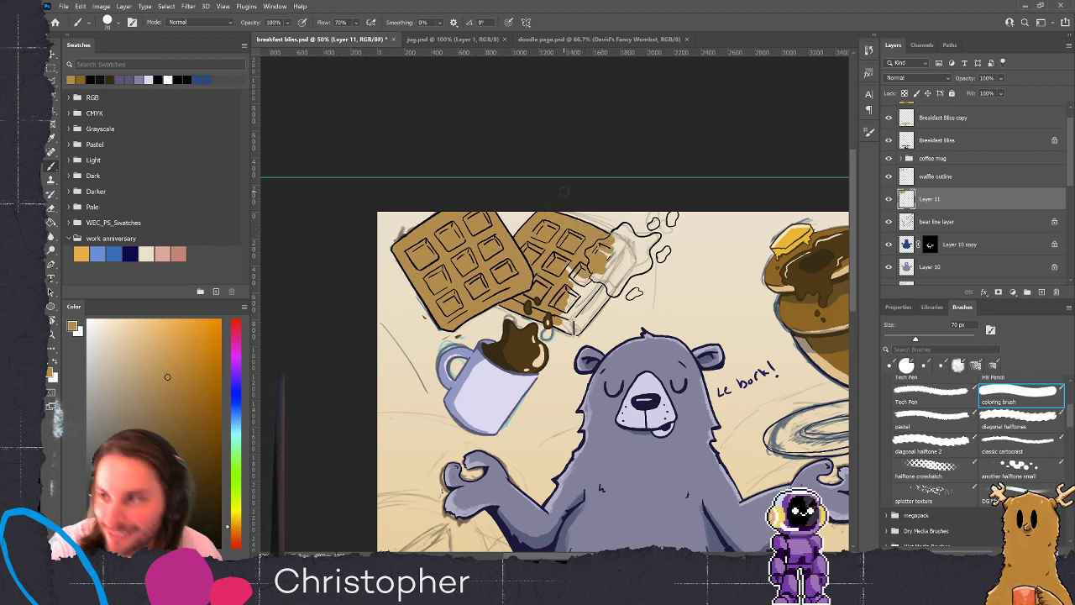
{"action": "key", "text": "]"}
{"action": "key", "text": "]"}
{"action": "key", "text": "]"}
{"action": "key", "text": "]"}
{"action": "mouse_move", "coordinate": [572, 274]}
{"action": "left_mouse_down"}
{"action": "mouse_move", "coordinate": [583, 299]}
{"action": "mouse_move", "coordinate": [603, 264]}
{"action": "left_mouse_up"}
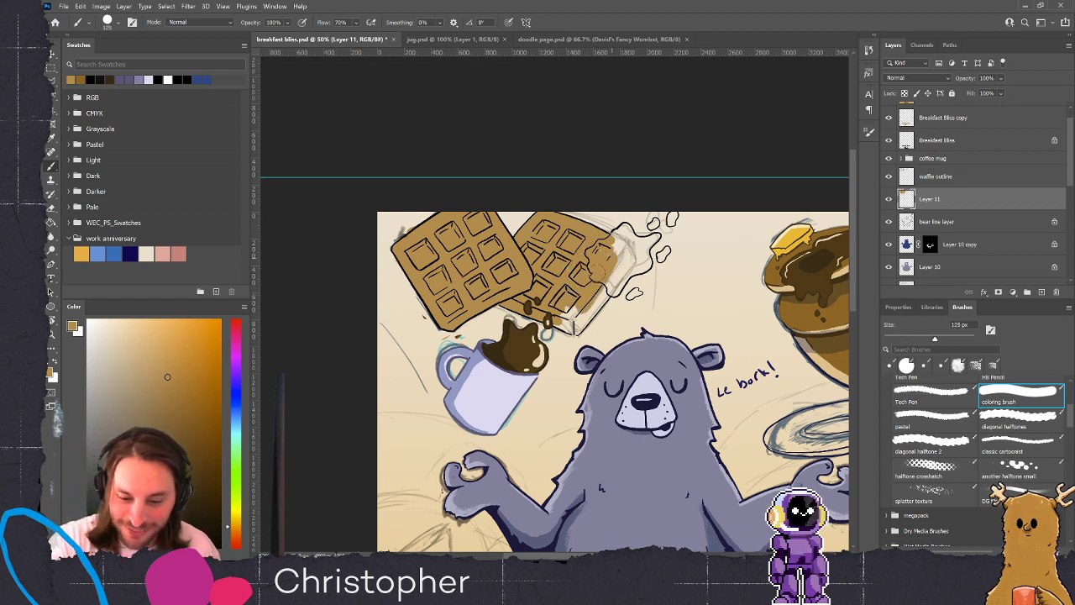
{"action": "key", "text": "bracketleft"}
{"action": "key", "text": "bracketleft"}
{"action": "key", "text": "bracketleft"}
{"action": "key", "text": "bracketleft"}
{"action": "key", "text": "bracketleft"}
{"action": "mouse_move", "coordinate": [560, 323]}
{"action": "left_mouse_down"}
{"action": "mouse_move", "coordinate": [582, 319]}
{"action": "mouse_move", "coordinate": [598, 297]}
{"action": "mouse_move", "coordinate": [573, 331]}
{"action": "left_mouse_up"}
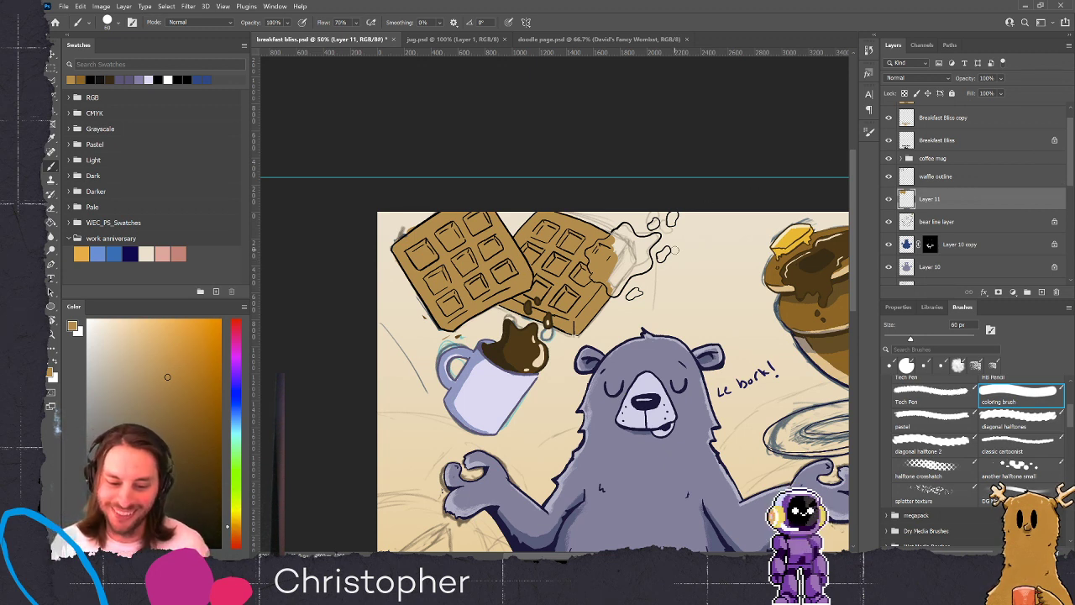
Sample the dark brown syrup color from the pancakes and fill the syrup splash on the back waffle
{"action": "left_click", "coordinate": [813, 281], "text": "alt"}
{"action": "mouse_move", "coordinate": [617, 276]}
{"action": "left_mouse_down"}
{"action": "mouse_move", "coordinate": [589, 251]}
{"action": "mouse_move", "coordinate": [618, 240]}
{"action": "mouse_move", "coordinate": [625, 223]}
{"action": "mouse_move", "coordinate": [616, 255]}
{"action": "mouse_move", "coordinate": [591, 264]}
{"action": "mouse_move", "coordinate": [610, 276]}
{"action": "left_mouse_up"}
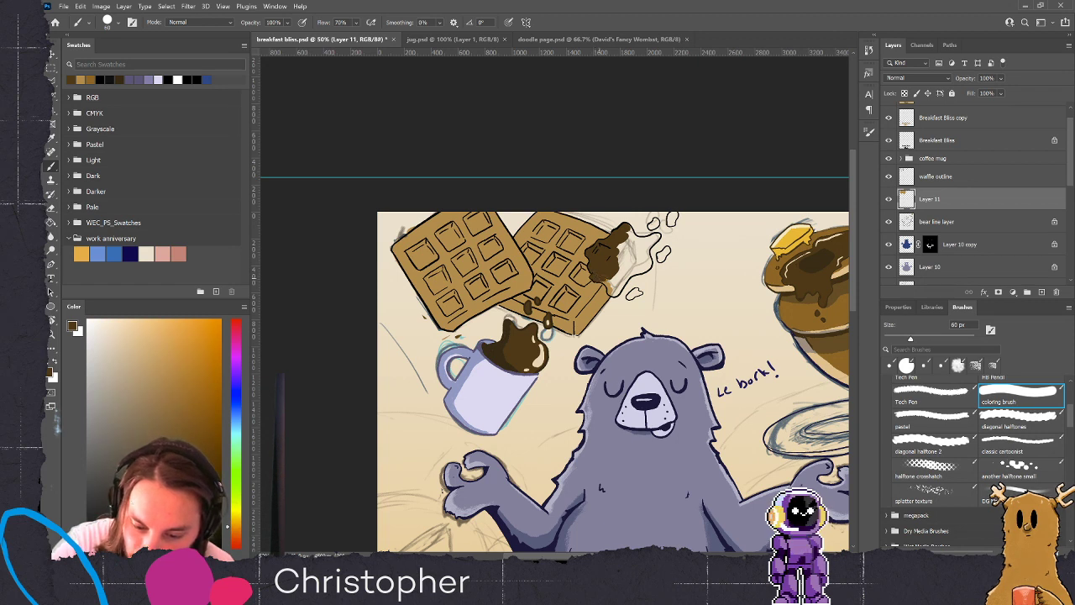
{"action": "mouse_move", "coordinate": [607, 279]}
{"action": "left_mouse_down"}
{"action": "mouse_move", "coordinate": [613, 294]}
{"action": "mouse_move", "coordinate": [621, 244]}
{"action": "mouse_move", "coordinate": [661, 233]}
{"action": "mouse_move", "coordinate": [633, 268]}
{"action": "mouse_move", "coordinate": [586, 252]}
{"action": "mouse_move", "coordinate": [558, 276]}
{"action": "mouse_move", "coordinate": [577, 256]}
{"action": "left_mouse_up"}
{"action": "key", "text": "space"}
Fill the syrup droplets around the splash with dark brown at 40 px and touch up the splash
{"action": "key", "text": "bracketleft"}
{"action": "key", "text": "bracketleft"}
{"action": "key", "text": "bracketleft"}
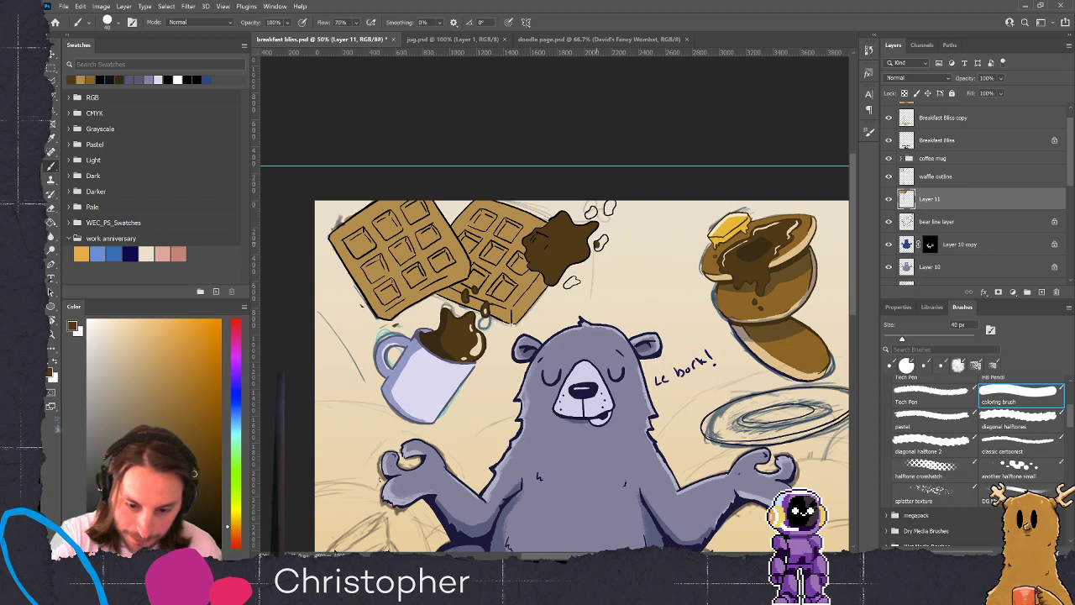
{"action": "left_click_drag", "start_coordinate": [599, 247], "coordinate": [604, 239]}
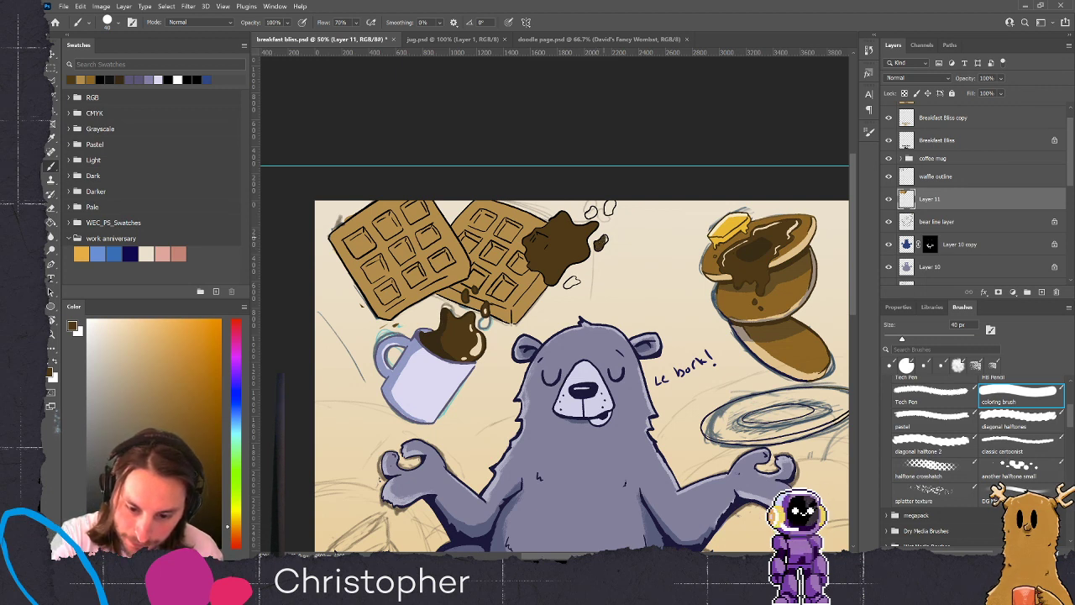
{"action": "left_click_drag", "start_coordinate": [613, 203], "coordinate": [611, 210]}
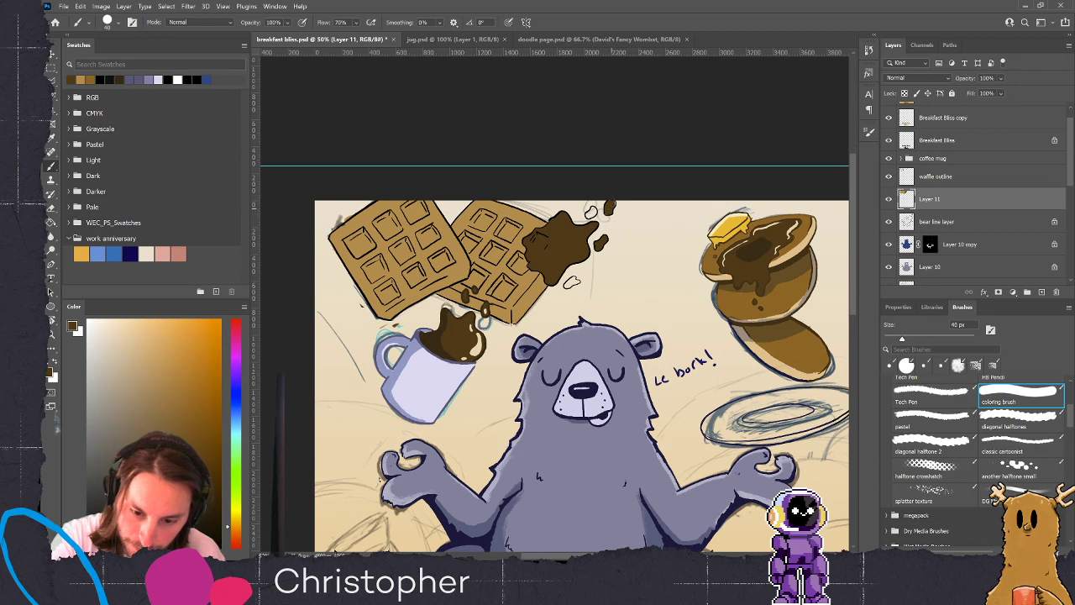
{"action": "left_click_drag", "start_coordinate": [590, 212], "coordinate": [593, 214]}
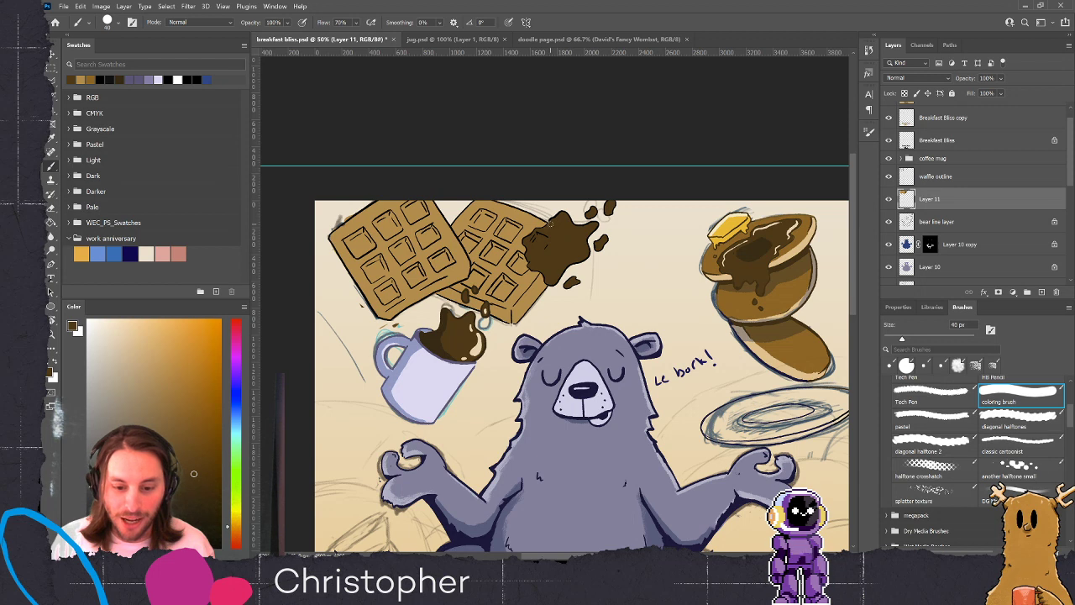
{"action": "left_click", "coordinate": [522, 237], "text": "alt"}
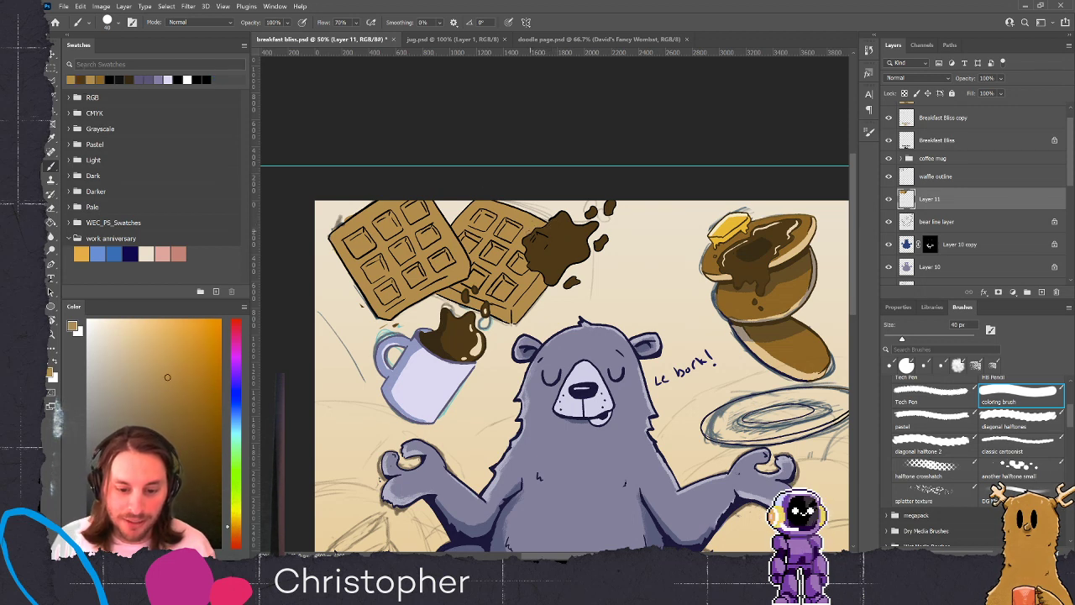
{"action": "left_click", "coordinate": [193, 474]}
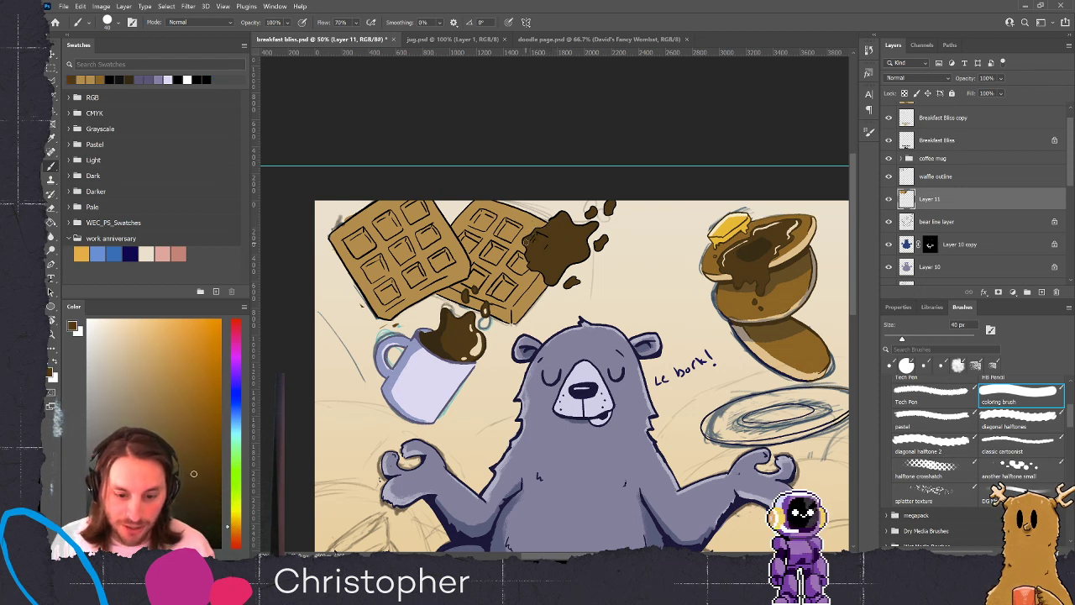
{"action": "mouse_move", "coordinate": [575, 246]}
{"action": "left_mouse_down"}
{"action": "mouse_move", "coordinate": [540, 164]}
{"action": "mouse_move", "coordinate": [527, 182]}
{"action": "mouse_move", "coordinate": [576, 238]}
{"action": "left_mouse_up"}
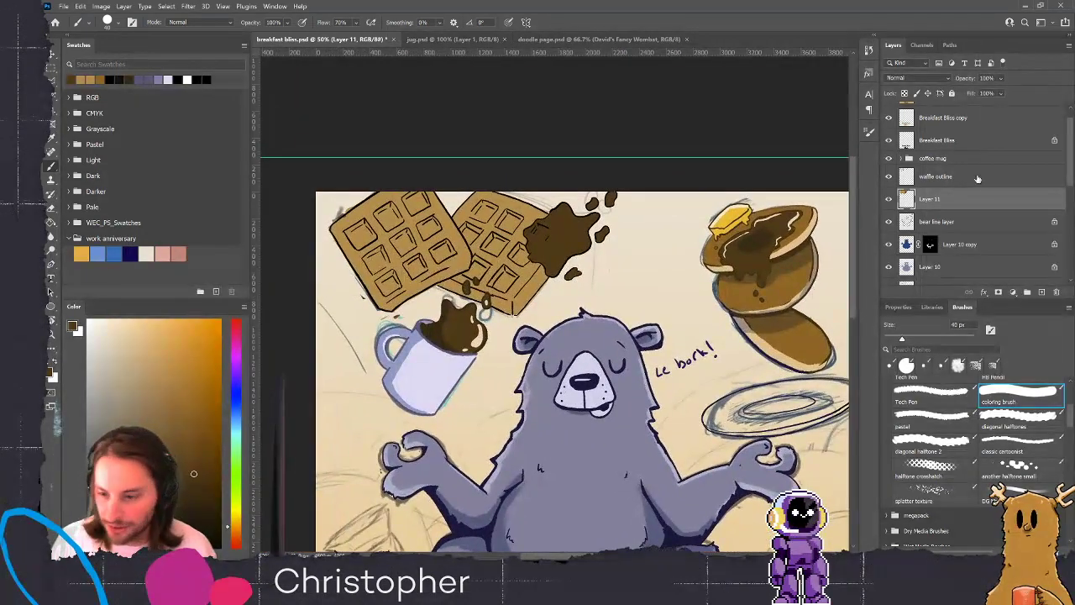
Duplicate the waffle color layer, pick a medium blue as the foreground color, and lock the copy's transparent pixels
{"action": "left_click_drag", "start_coordinate": [979, 202], "coordinate": [1042, 291]}
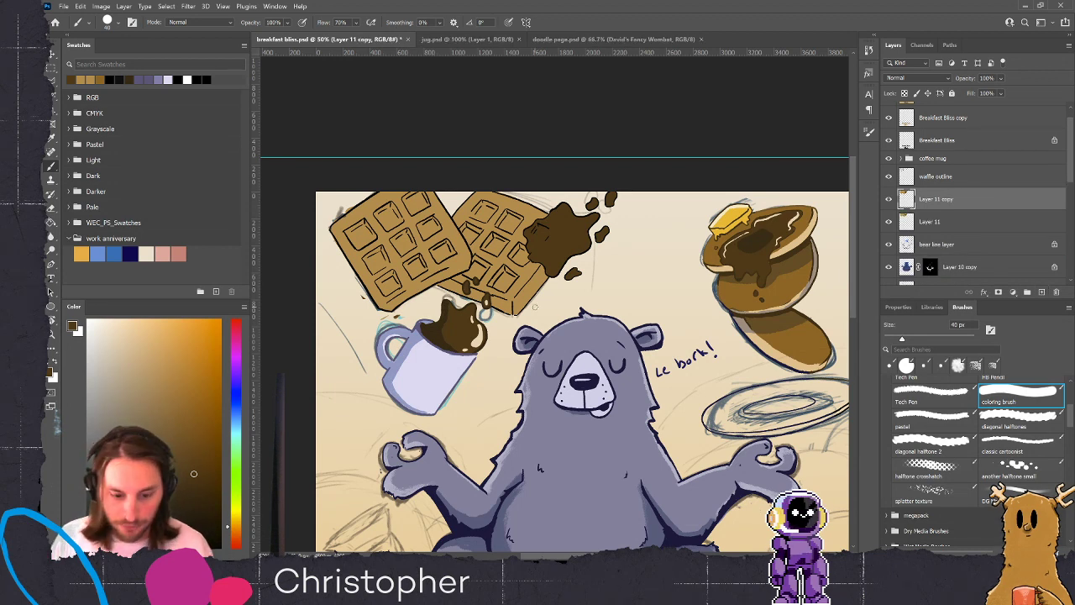
{"action": "left_click", "coordinate": [236, 399]}
{"action": "left_click", "coordinate": [187, 363]}
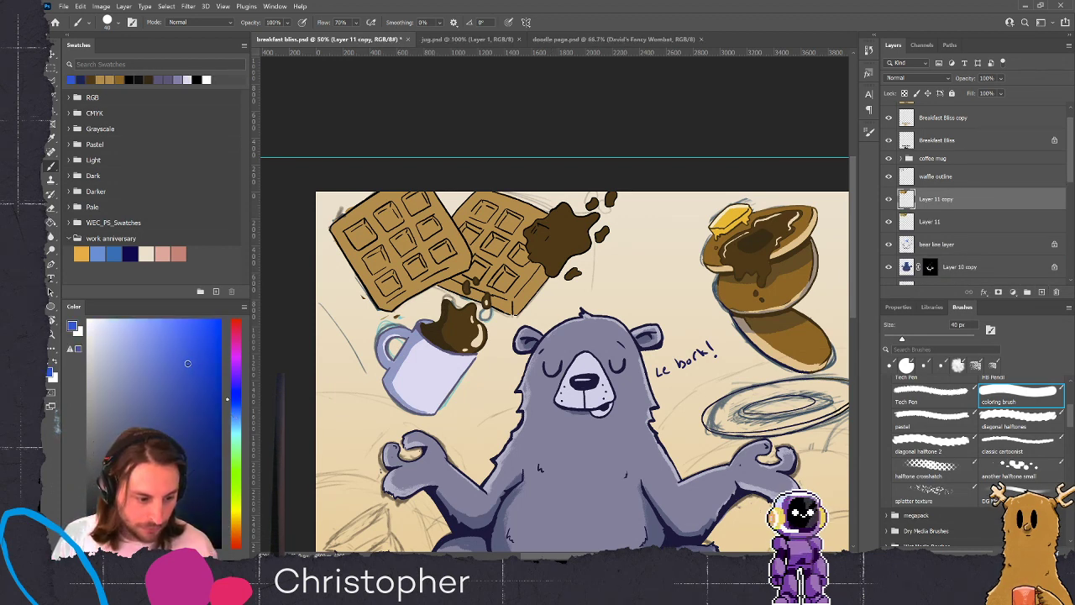
{"action": "left_click", "coordinate": [904, 93]}
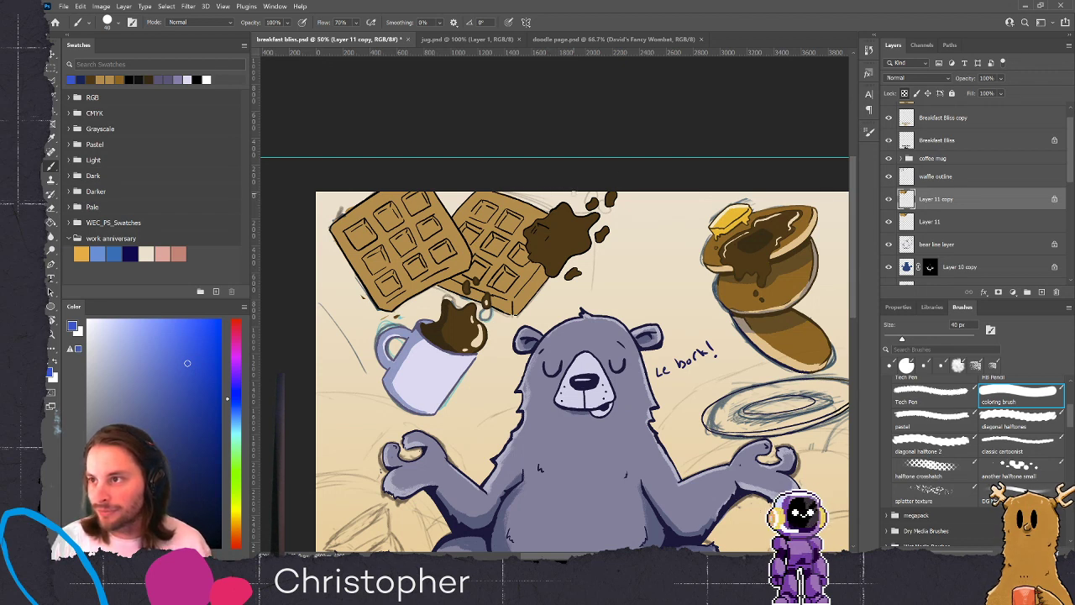
Cover the waffles and syrup on the duplicated color layer with a darker blue, using the coloring brush at 700 px
{"action": "key", "text": "bracketright"}
{"action": "key", "text": "bracketright"}
{"action": "key", "text": "bracketright"}
{"action": "key", "text": "bracketright"}
{"action": "key", "text": "bracketright"}
{"action": "key", "text": "bracketright"}
{"action": "key", "text": "bracketright"}
{"action": "key", "text": "bracketright"}
{"action": "key", "text": "bracketright"}
{"action": "key", "text": "bracketright"}
{"action": "key", "text": "bracketright"}
{"action": "key", "text": "bracketright"}
{"action": "key", "text": "bracketright"}
{"action": "key", "text": "bracketright"}
{"action": "key", "text": "bracketright"}
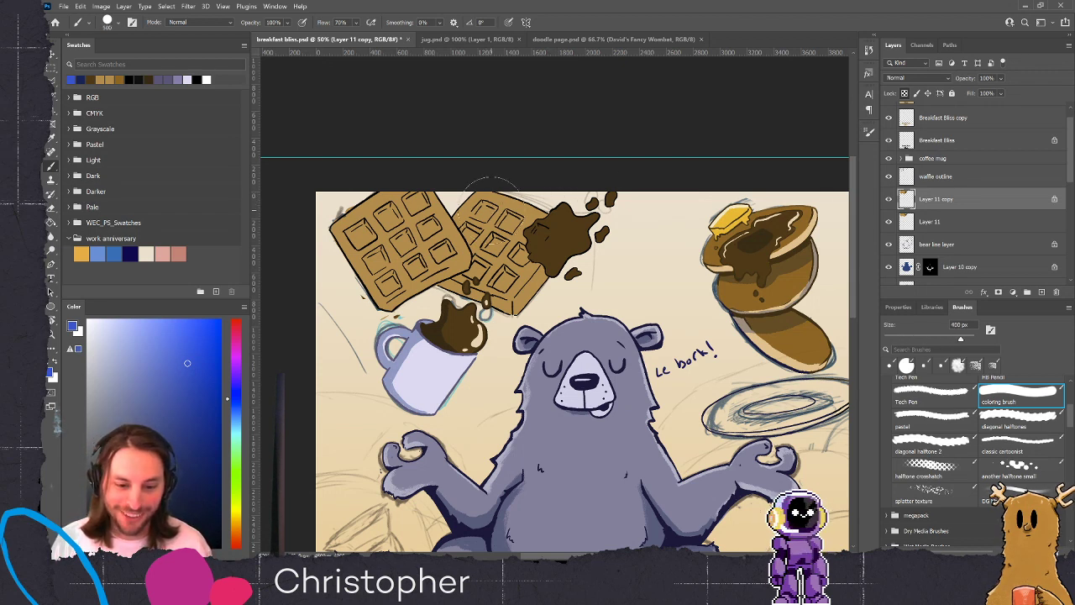
{"action": "key", "text": "bracketright"}
{"action": "mouse_move", "coordinate": [427, 220]}
{"action": "left_mouse_down"}
{"action": "mouse_move", "coordinate": [377, 225]}
{"action": "mouse_move", "coordinate": [403, 252]}
{"action": "mouse_move", "coordinate": [495, 219]}
{"action": "mouse_move", "coordinate": [537, 268]}
{"action": "mouse_move", "coordinate": [340, 255]}
{"action": "mouse_move", "coordinate": [461, 252]}
{"action": "left_mouse_up"}
{"action": "left_click", "coordinate": [189, 426]}
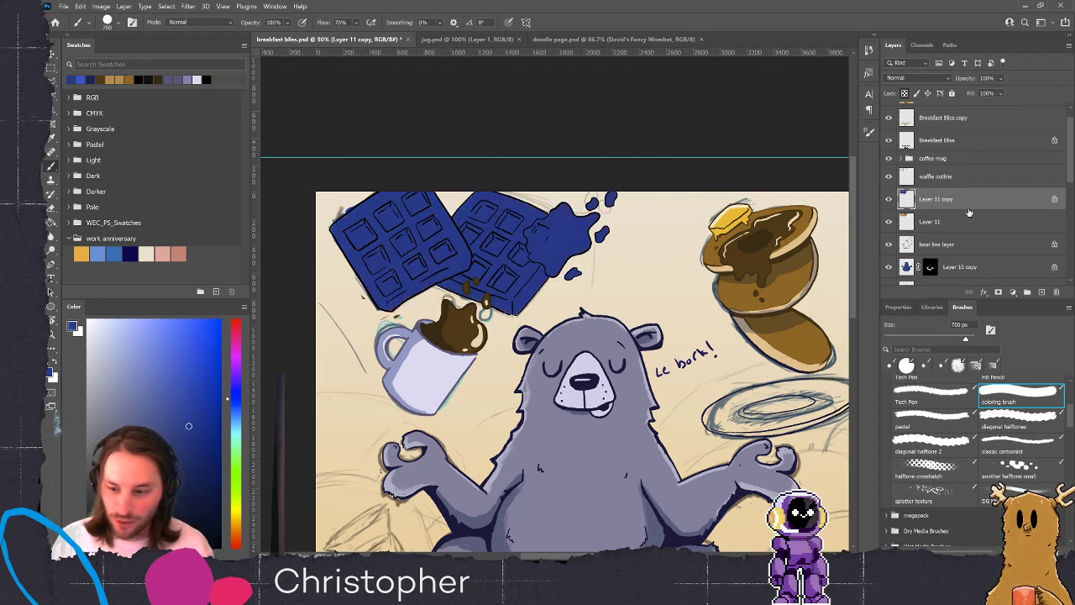
Set the blue copy to Multiply at 33% opacity and hide it with an inverted layer mask
{"action": "scroll", "coordinate": [912, 80], "scroll_direction": "down", "scroll_amount": 2}
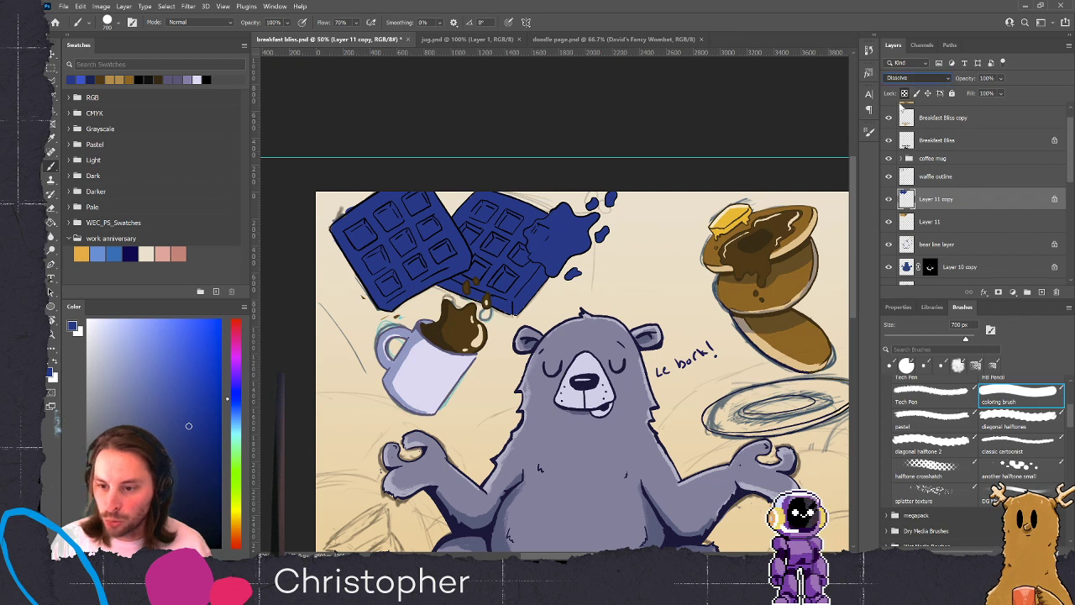
{"action": "key", "text": "Down"}
{"action": "left_click_drag", "start_coordinate": [970, 81], "coordinate": [930, 106]}
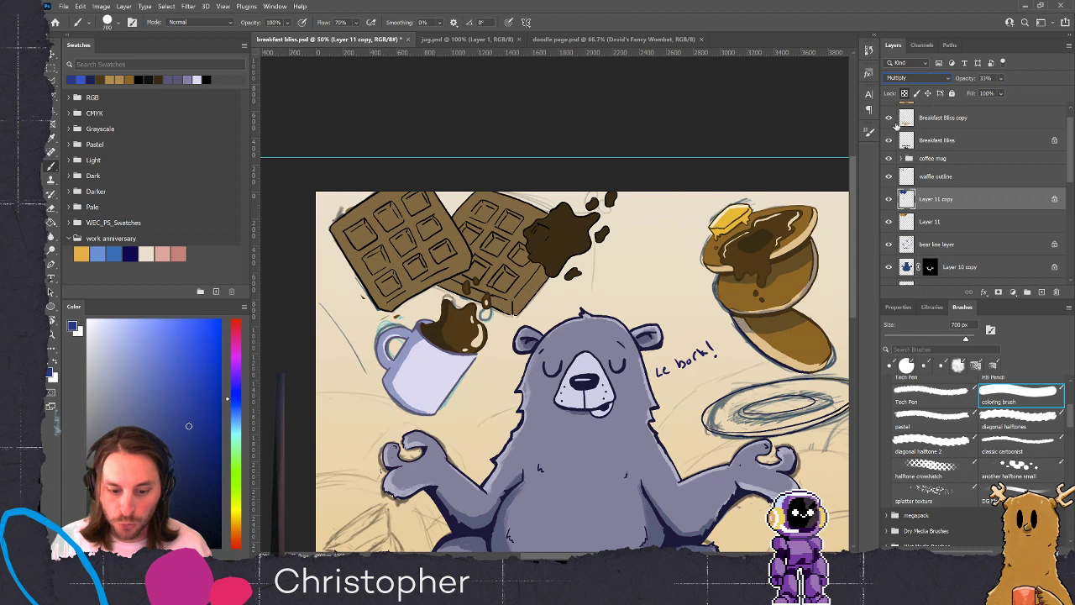
{"action": "left_click", "coordinate": [997, 292]}
{"action": "key", "text": "ctrl+i"}
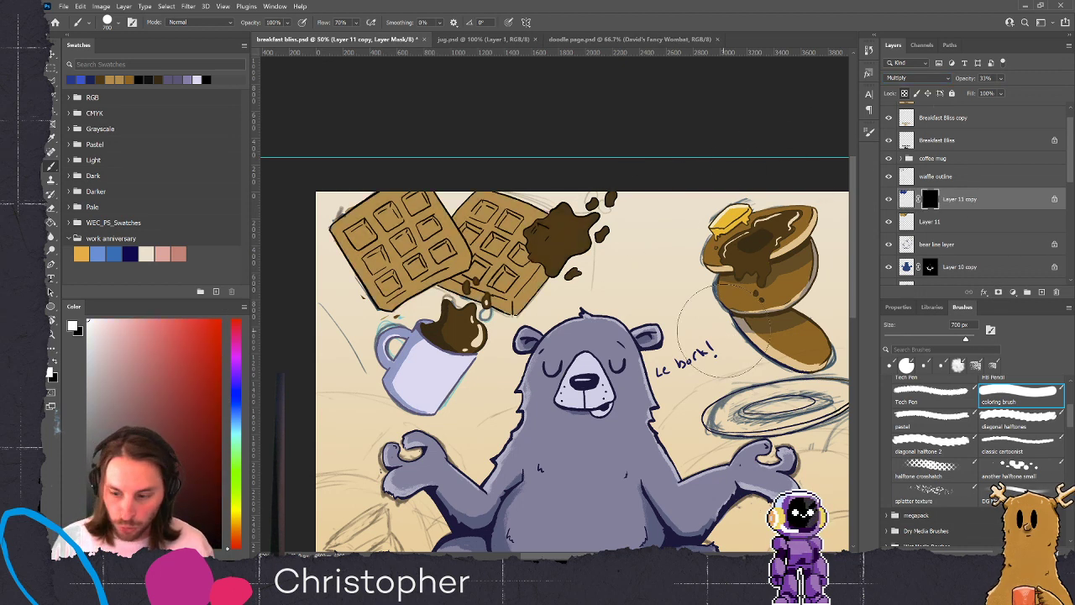
Shade the square wells of the front waffle by painting white on the mask with the pastel brush at 60 px
{"action": "left_click", "coordinate": [928, 426]}
{"action": "mouse_move", "coordinate": [436, 310]}
{"action": "left_mouse_down"}
{"action": "mouse_move", "coordinate": [420, 269]}
{"action": "mouse_move", "coordinate": [437, 277]}
{"action": "mouse_move", "coordinate": [395, 244]}
{"action": "left_mouse_up"}
{"action": "key", "text": "bracketleft"}
{"action": "key", "text": "bracketleft"}
{"action": "key", "text": "bracketleft"}
{"action": "key", "text": "bracketleft"}
{"action": "key", "text": "bracketleft"}
{"action": "key", "text": "bracketleft"}
{"action": "key", "text": "bracketleft"}
{"action": "key", "text": "bracketleft"}
{"action": "key", "text": "bracketleft"}
{"action": "key", "text": "bracketleft"}
{"action": "key", "text": "bracketleft"}
{"action": "key", "text": "bracketleft"}
{"action": "key", "text": "bracketleft"}
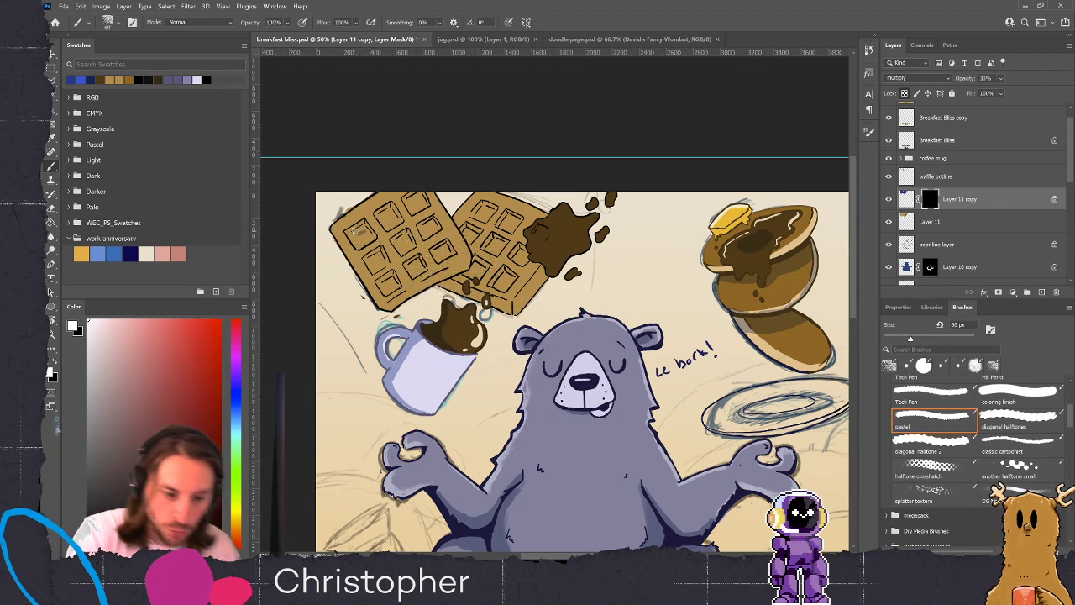
{"action": "mouse_move", "coordinate": [354, 229]}
{"action": "left_mouse_down"}
{"action": "mouse_move", "coordinate": [356, 244]}
{"action": "mouse_move", "coordinate": [365, 223]}
{"action": "mouse_move", "coordinate": [369, 242]}
{"action": "mouse_move", "coordinate": [364, 224]}
{"action": "mouse_move", "coordinate": [362, 242]}
{"action": "mouse_move", "coordinate": [385, 208]}
{"action": "mouse_move", "coordinate": [382, 223]}
{"action": "mouse_move", "coordinate": [395, 209]}
{"action": "mouse_move", "coordinate": [399, 222]}
{"action": "left_mouse_up"}
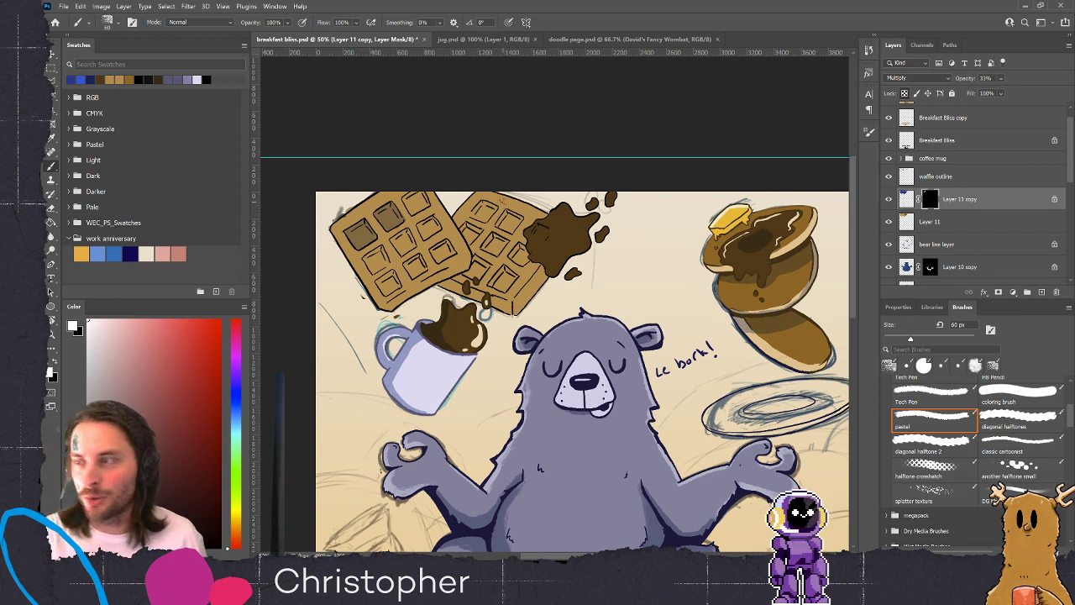
{"action": "mouse_move", "coordinate": [408, 197]}
{"action": "left_mouse_down"}
{"action": "mouse_move", "coordinate": [424, 198]}
{"action": "mouse_move", "coordinate": [420, 214]}
{"action": "left_mouse_up"}
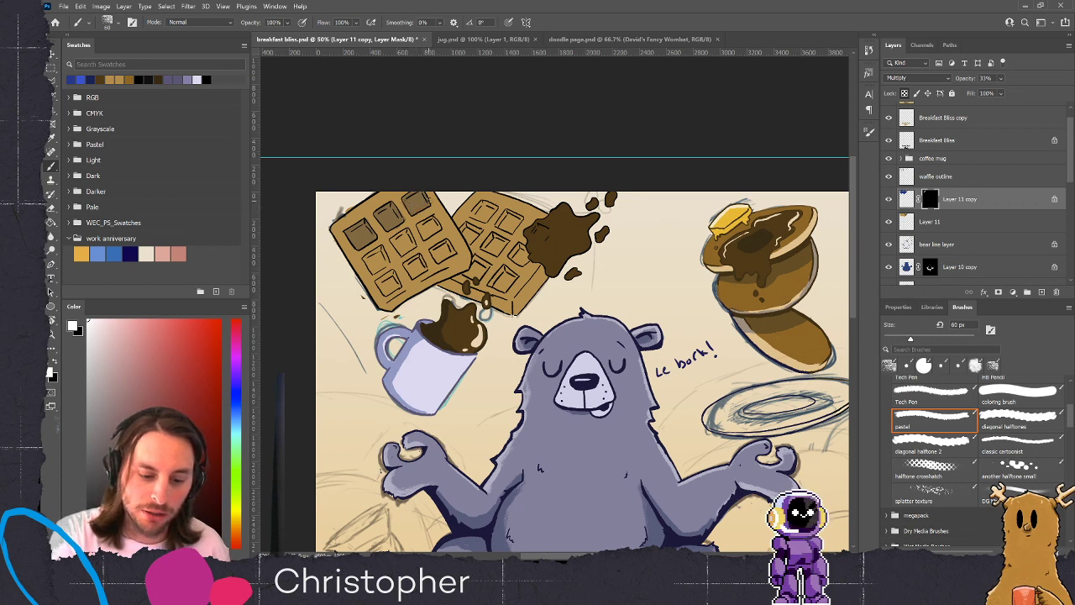
{"action": "mouse_move", "coordinate": [367, 263]}
{"action": "left_mouse_down"}
{"action": "mouse_move", "coordinate": [385, 260]}
{"action": "mouse_move", "coordinate": [378, 270]}
{"action": "mouse_move", "coordinate": [395, 236]}
{"action": "mouse_move", "coordinate": [410, 235]}
{"action": "mouse_move", "coordinate": [400, 251]}
{"action": "mouse_move", "coordinate": [429, 220]}
{"action": "mouse_move", "coordinate": [434, 235]}
{"action": "mouse_move", "coordinate": [385, 289]}
{"action": "mouse_move", "coordinate": [406, 263]}
{"action": "mouse_move", "coordinate": [421, 267]}
{"action": "mouse_move", "coordinate": [442, 245]}
{"action": "mouse_move", "coordinate": [435, 254]}
{"action": "mouse_move", "coordinate": [445, 254]}
{"action": "left_mouse_up"}
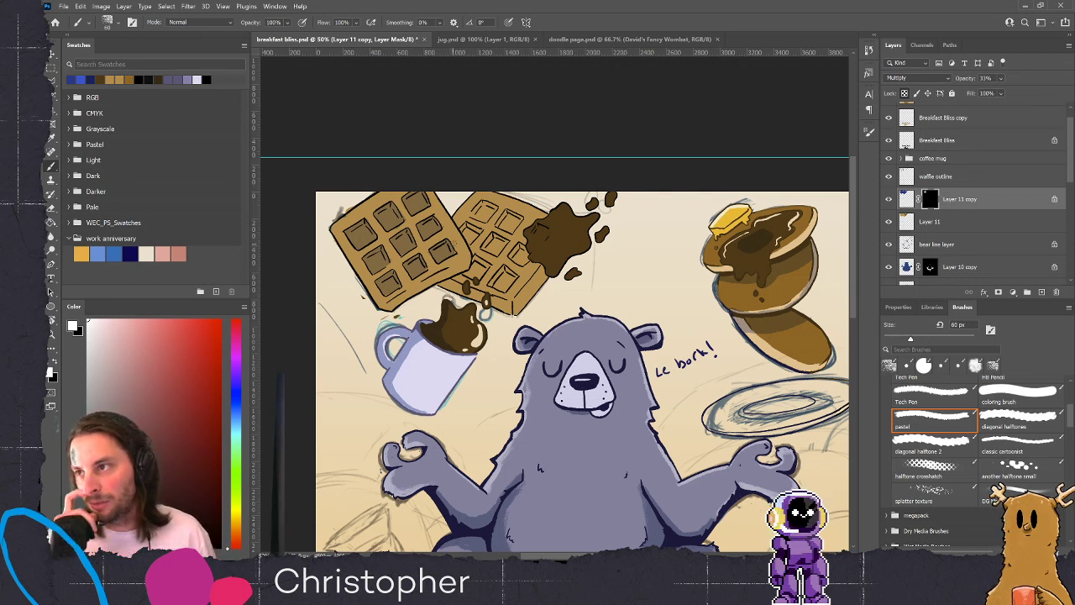
Shade the wells of the back waffle on the mask and refine the shading with the pastel brush reduced to 45 px
{"action": "mouse_move", "coordinate": [482, 209]}
{"action": "left_mouse_down"}
{"action": "mouse_move", "coordinate": [455, 222]}
{"action": "mouse_move", "coordinate": [477, 194]}
{"action": "mouse_move", "coordinate": [462, 215]}
{"action": "mouse_move", "coordinate": [488, 213]}
{"action": "mouse_move", "coordinate": [470, 242]}
{"action": "mouse_move", "coordinate": [502, 220]}
{"action": "mouse_move", "coordinate": [514, 227]}
{"action": "mouse_move", "coordinate": [443, 292]}
{"action": "mouse_move", "coordinate": [463, 278]}
{"action": "mouse_move", "coordinate": [456, 297]}
{"action": "mouse_move", "coordinate": [484, 266]}
{"action": "left_mouse_up"}
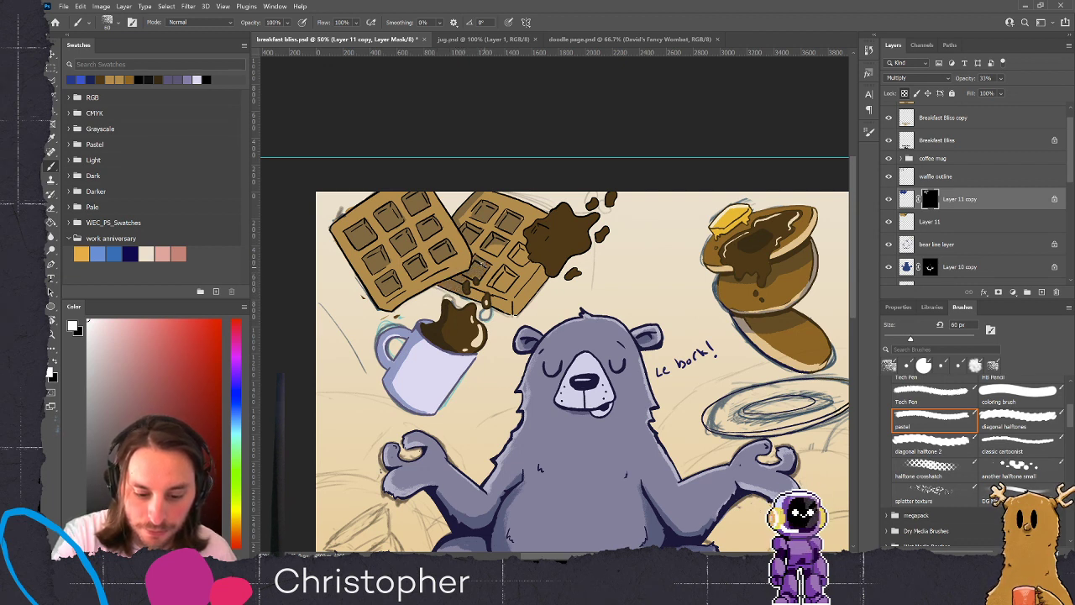
{"action": "key", "text": "x"}
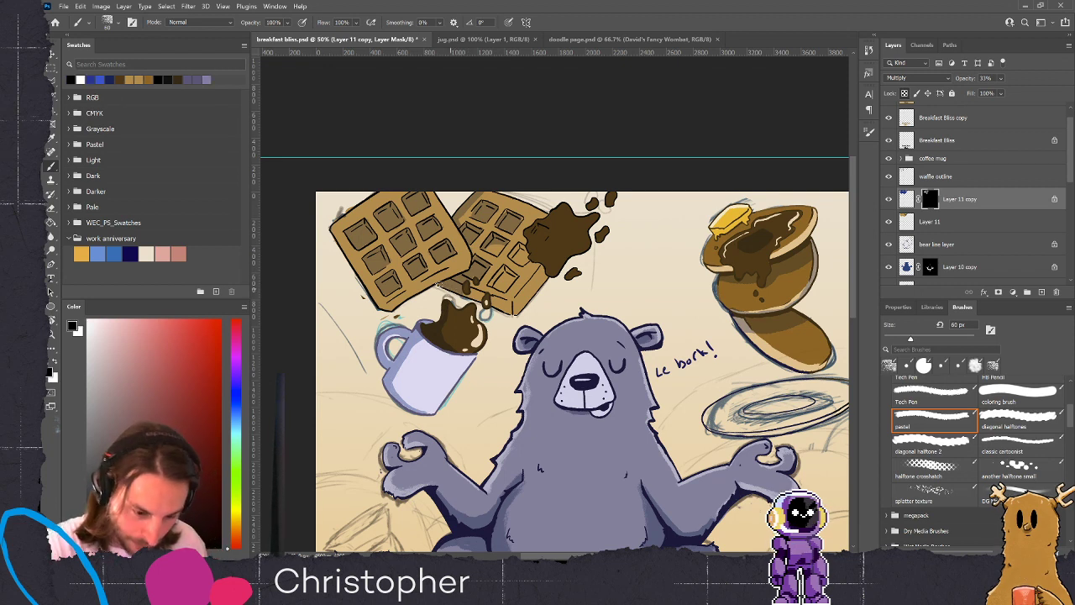
{"action": "key", "text": "x"}
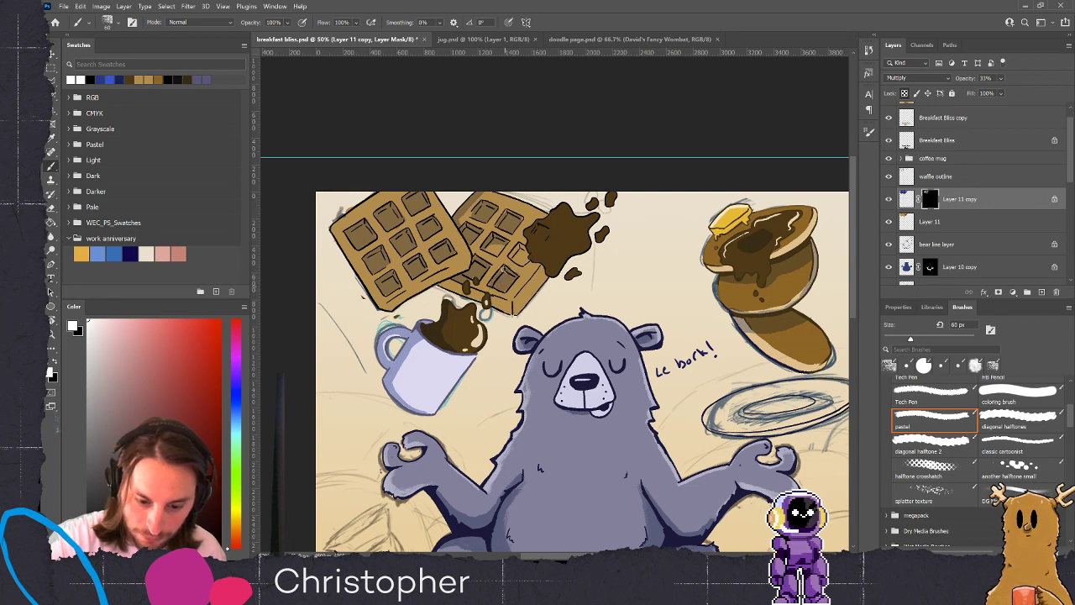
{"action": "mouse_move", "coordinate": [526, 244]}
{"action": "left_mouse_down"}
{"action": "mouse_move", "coordinate": [522, 260]}
{"action": "mouse_move", "coordinate": [501, 249]}
{"action": "left_mouse_up"}
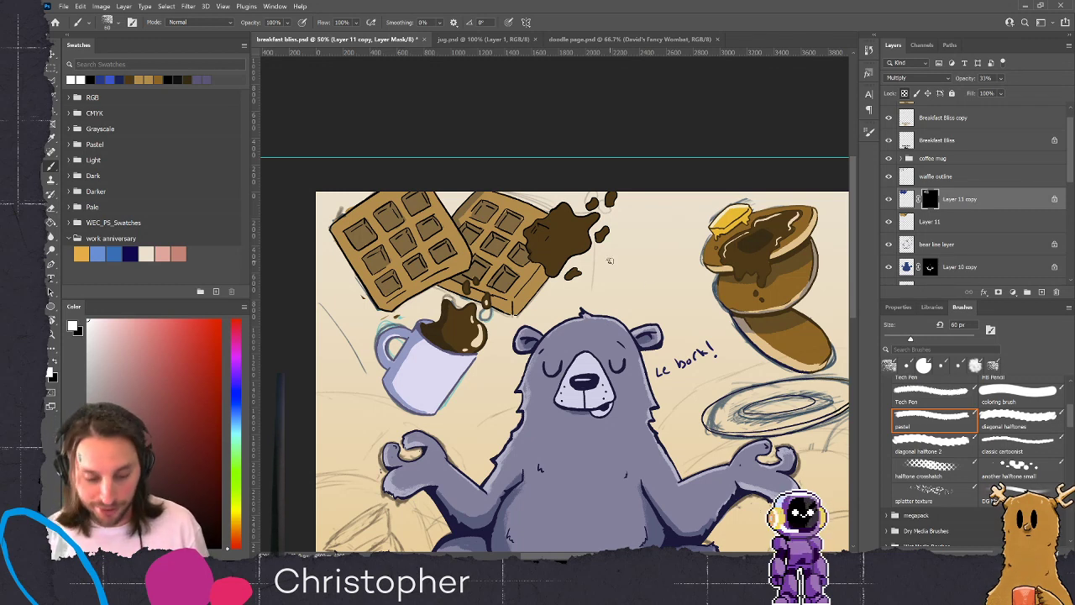
{"action": "left_click", "coordinate": [489, 245], "text": "alt"}
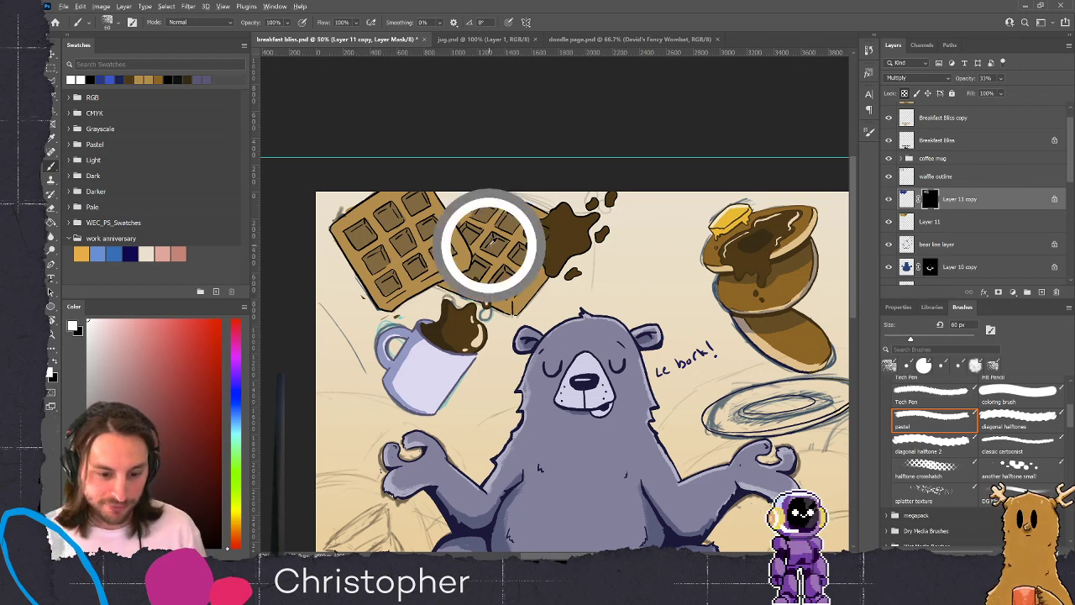
{"action": "key", "text": "["}
{"action": "key", "text": "["}
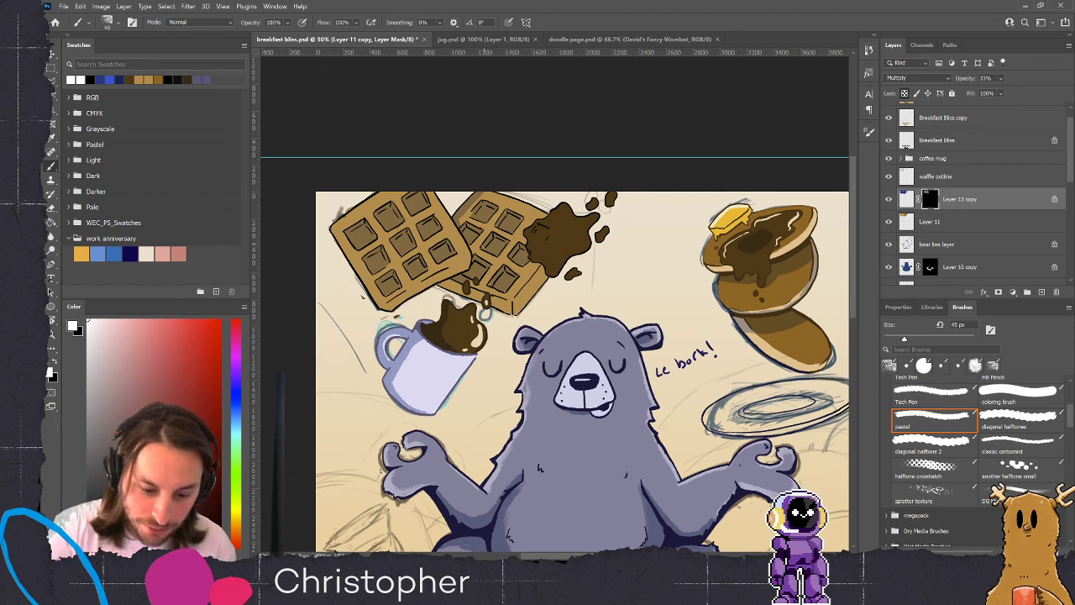
{"action": "left_click_drag", "start_coordinate": [504, 218], "coordinate": [507, 215]}
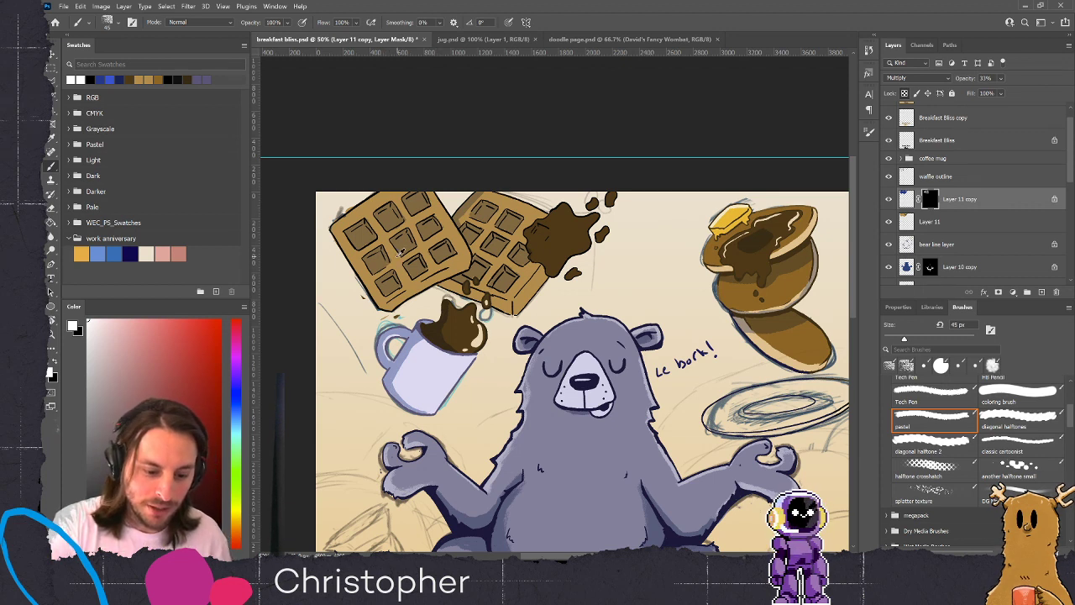
{"action": "key", "text": "x"}
{"action": "key", "text": "x"}
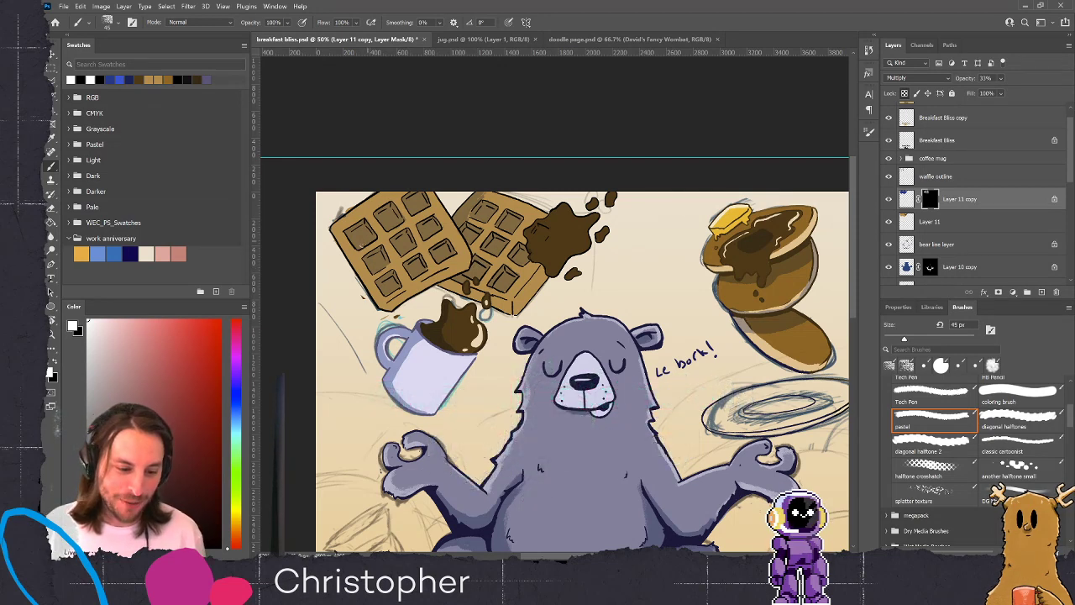
Enlarge the pastel brush to 70 px and select the base waffle color layer, Layer 11
{"action": "key", "text": "]"}
{"action": "key", "text": "]"}
{"action": "key", "text": "]"}
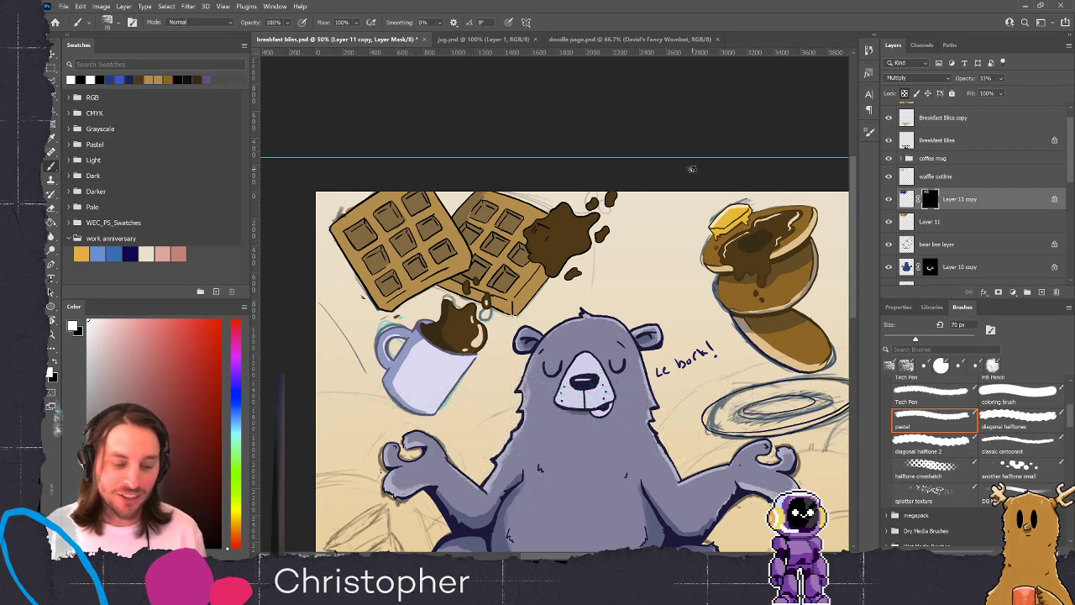
{"action": "left_click", "coordinate": [933, 225]}
{"action": "left_click", "coordinate": [931, 222]}
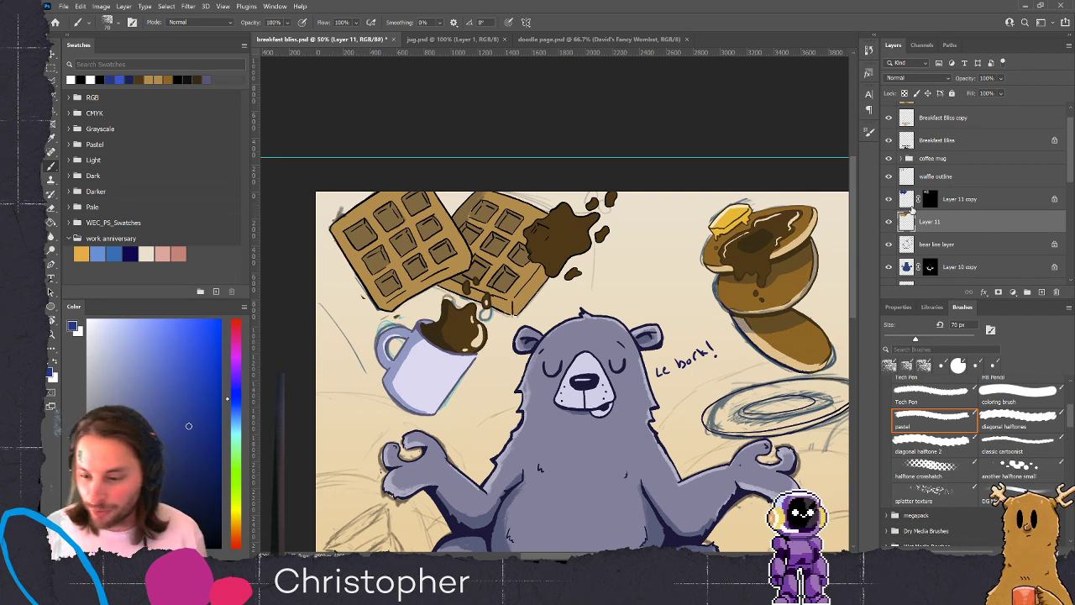
Paint white on the Layer 11 copy mask with the pastel brush at 175 px to shade the left waffle's edge
{"action": "left_click", "coordinate": [907, 205]}
{"action": "key", "text": "bracketright"}
{"action": "key", "text": "bracketright"}
{"action": "key", "text": "bracketright"}
{"action": "key", "text": "bracketright"}
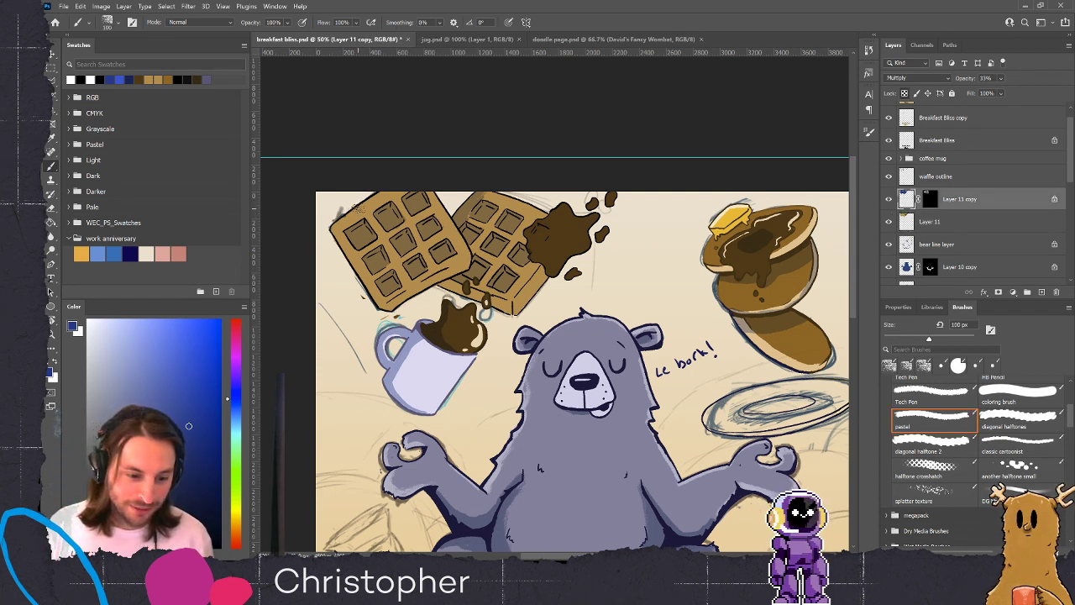
{"action": "left_click", "coordinate": [929, 202]}
{"action": "key", "text": "d"}
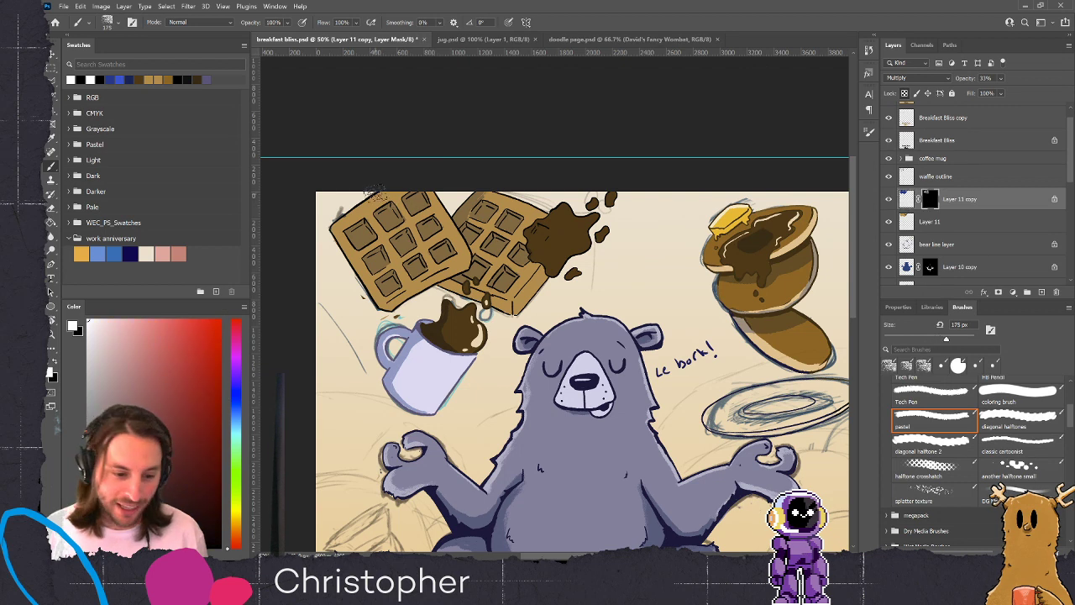
{"action": "key", "text": "bracketright"}
{"action": "key", "text": "bracketright"}
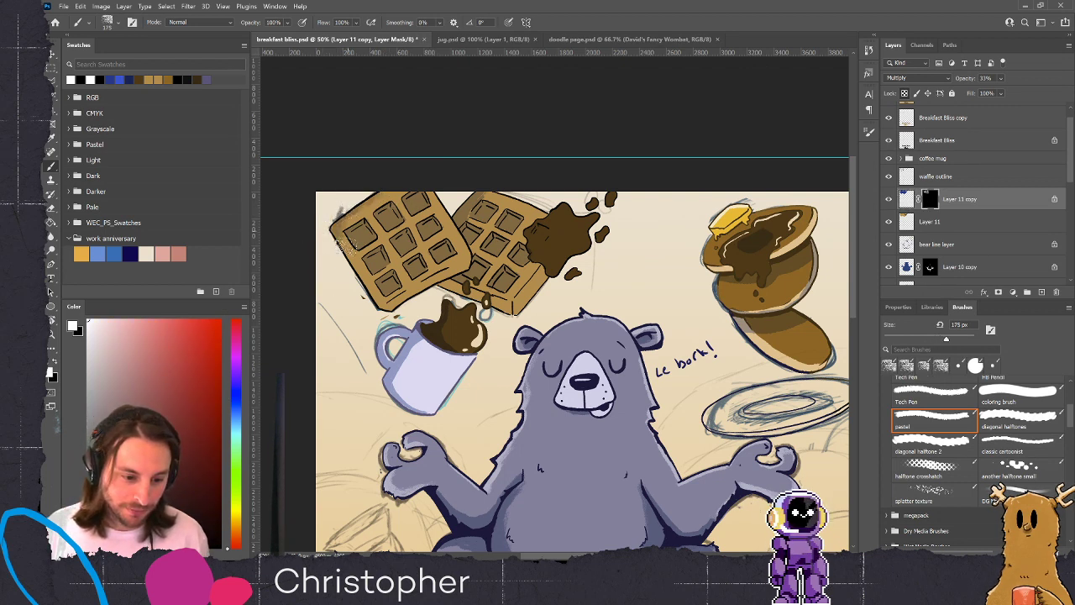
Paint light tan highlights on the right waffle on Layer 11 using the classic cartoonist brush at 70 and 60 px
{"action": "left_click", "coordinate": [916, 223]}
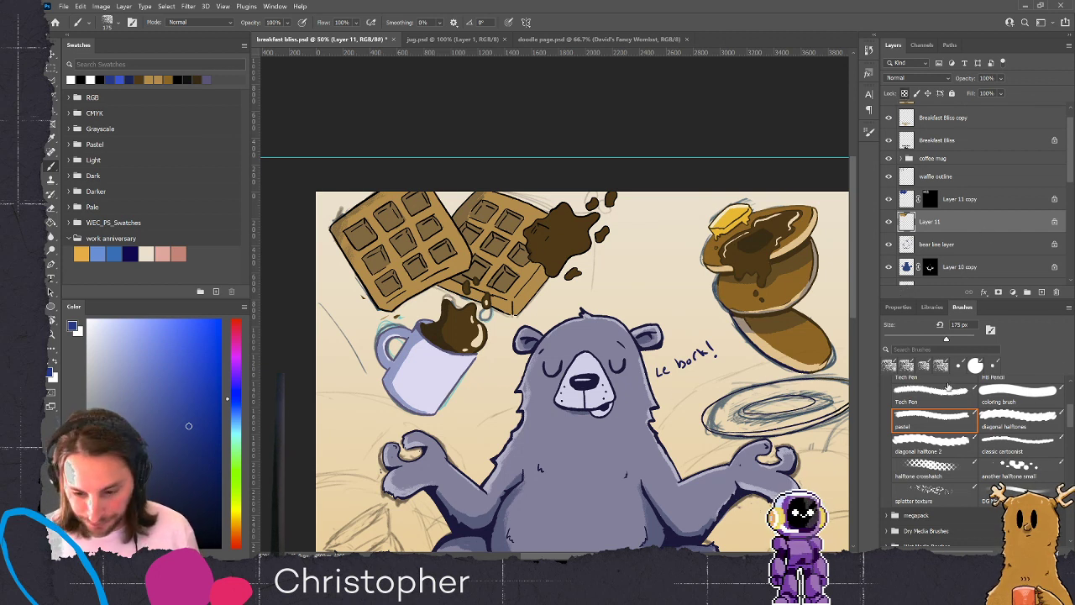
{"action": "left_click", "coordinate": [984, 445]}
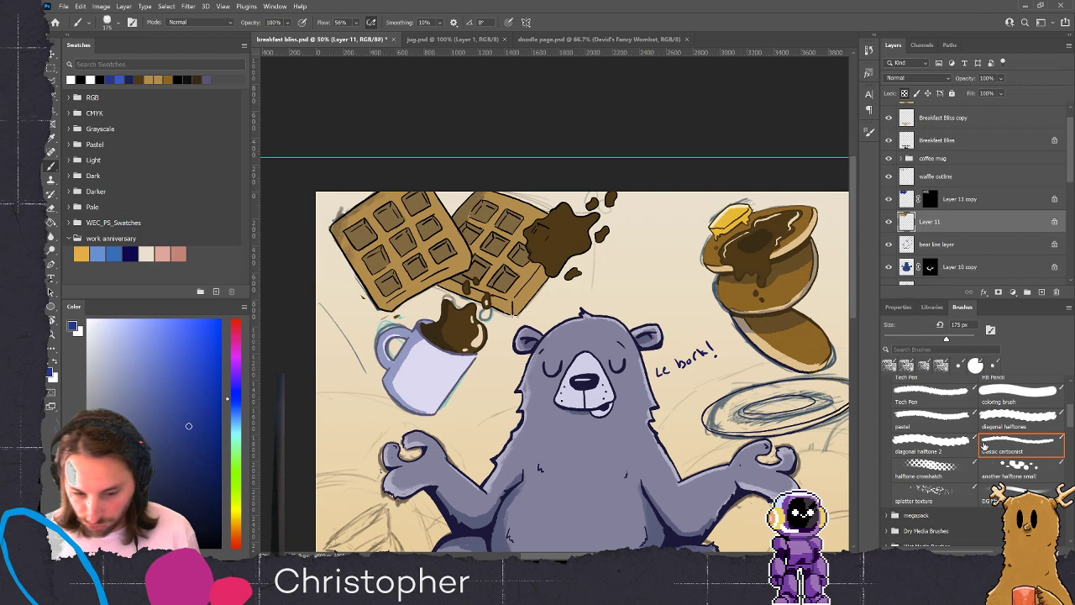
{"action": "left_click", "coordinate": [521, 294], "text": "alt"}
{"action": "left_click_drag", "start_coordinate": [147, 360], "coordinate": [153, 357]}
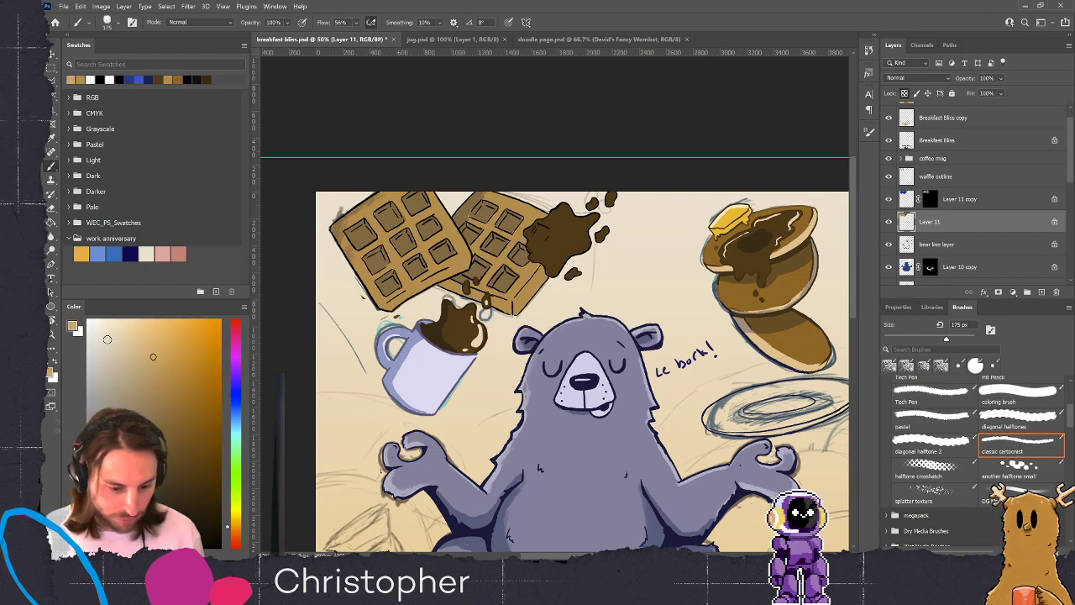
{"action": "key", "text": "bracketleft"}
{"action": "key", "text": "bracketleft"}
{"action": "key", "text": "bracketleft"}
{"action": "key", "text": "bracketleft"}
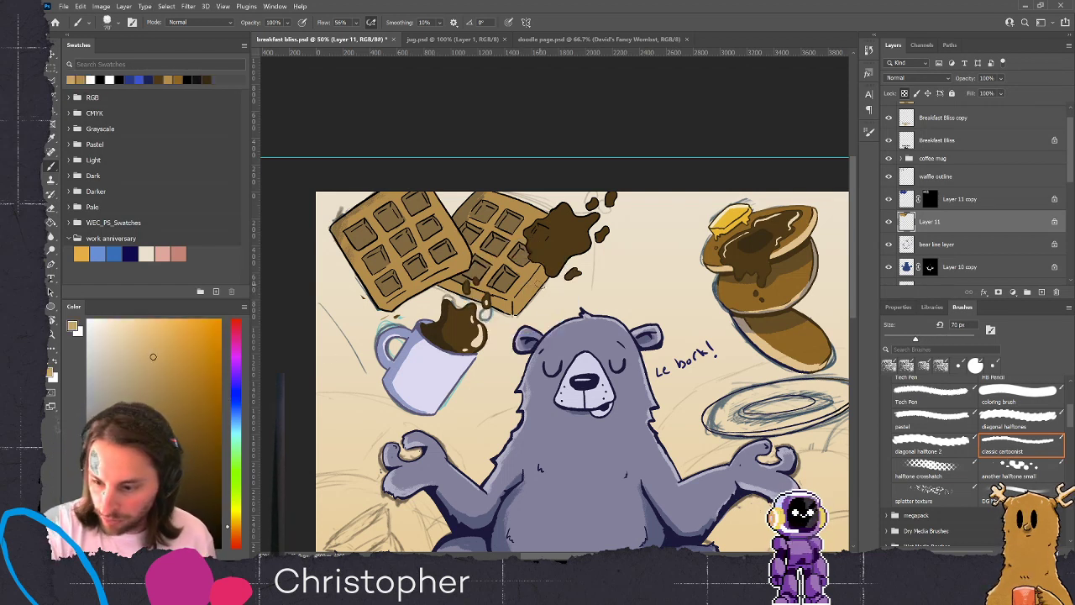
{"action": "key", "text": "bracketleft"}
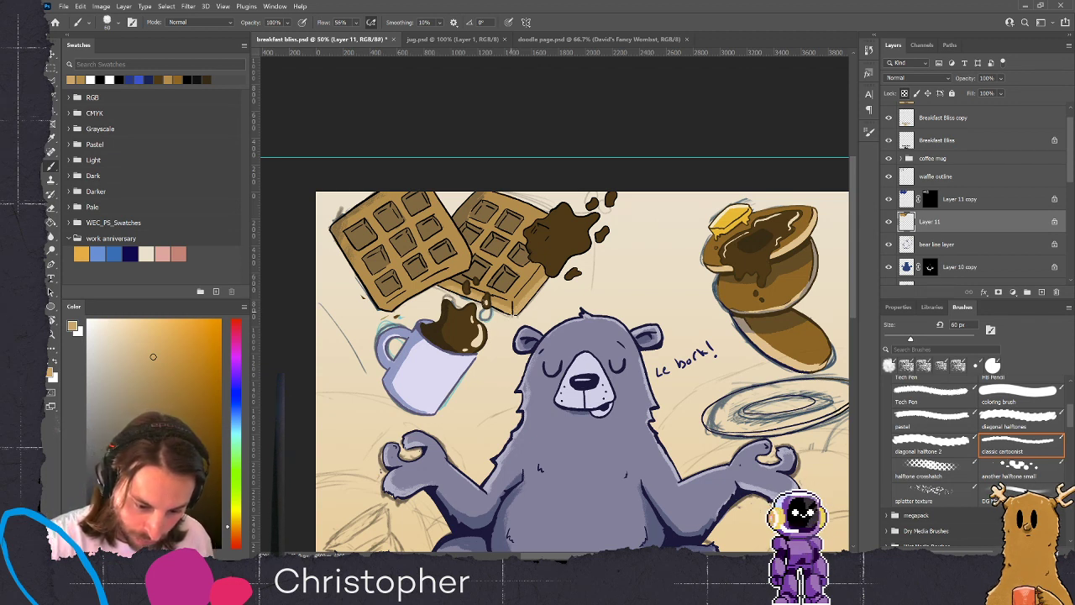
Add finer tan highlights to the left waffle on Layer 11, reducing the brush to 45 px
{"action": "key", "text": "bracketright"}
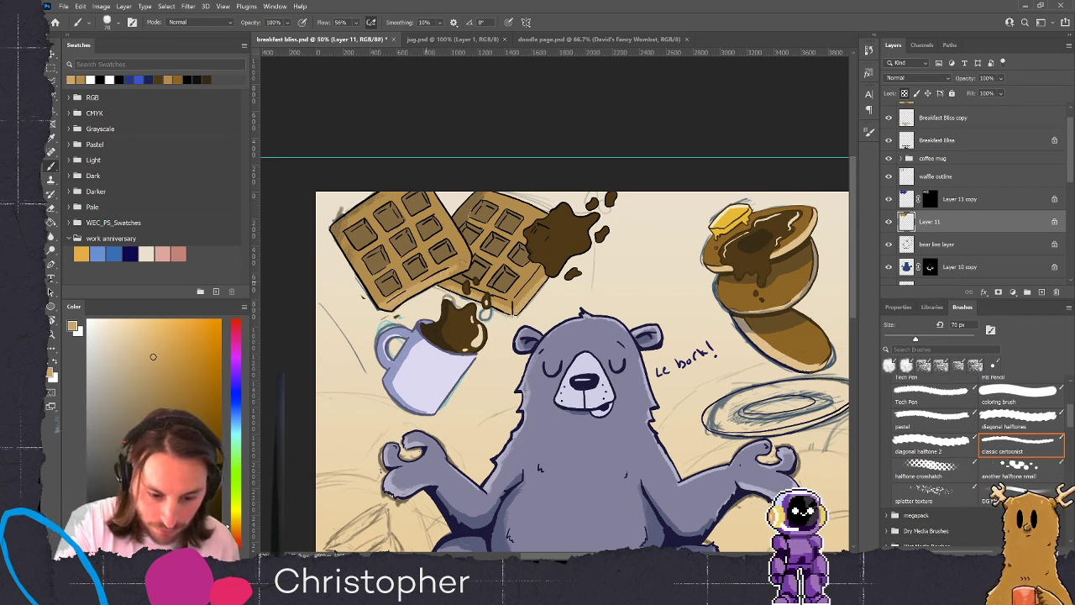
{"action": "key", "text": "bracketleft"}
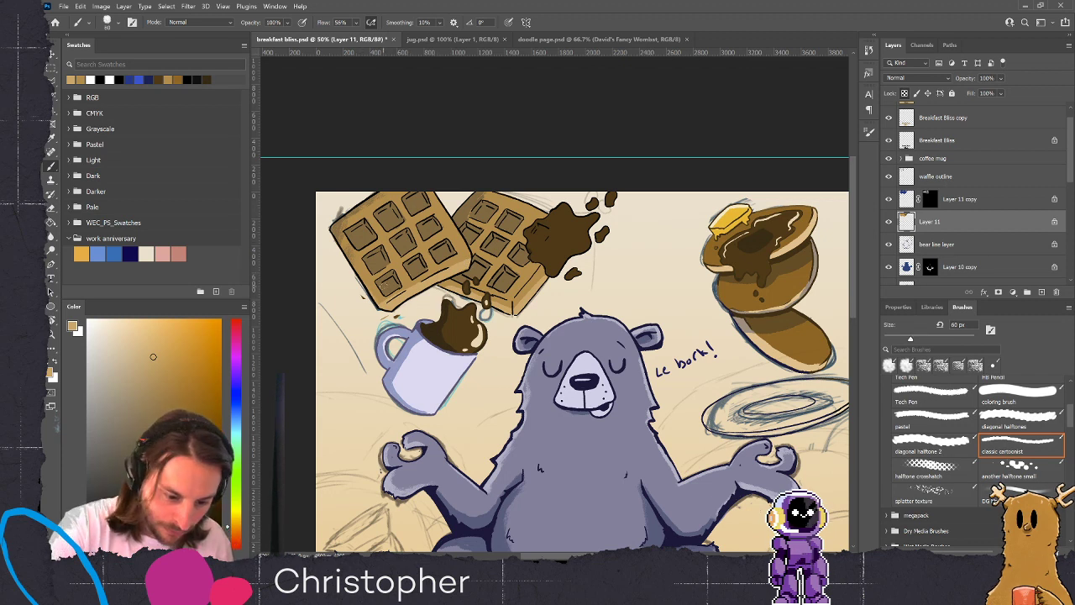
{"action": "key", "text": "bracketleft"}
{"action": "key", "text": "bracketleft"}
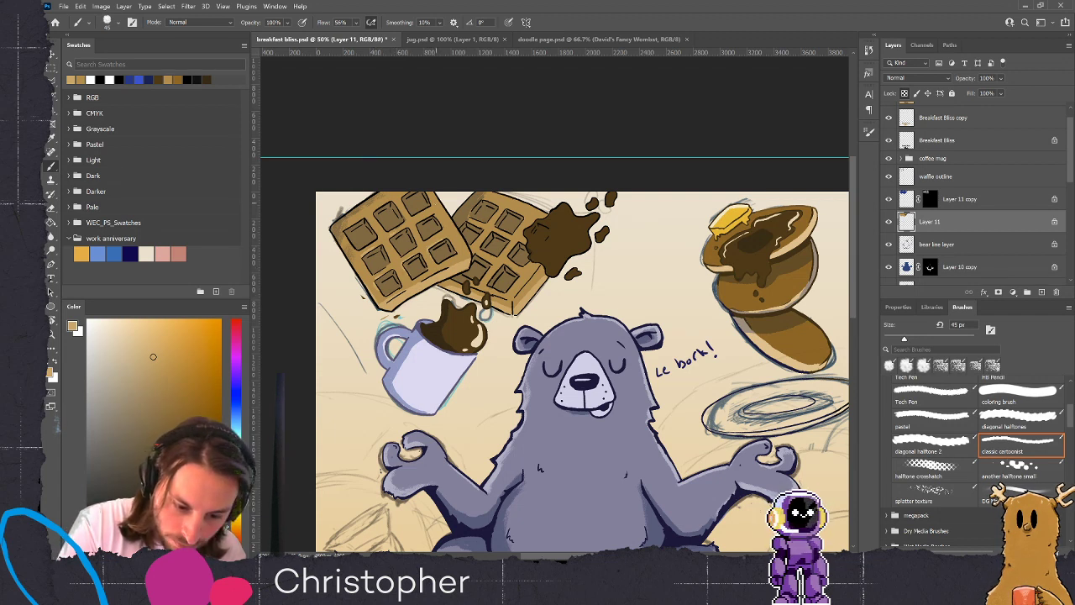
Recolour the lines on the waffle outline layer dark brown using the coloring brush at 300 px with transparent pixels locked
{"action": "key", "text": "ctrl+minus"}
{"action": "key", "text": "ctrl+minus"}
{"action": "key", "text": "ctrl+plus"}
{"action": "key", "text": "ctrl+plus"}
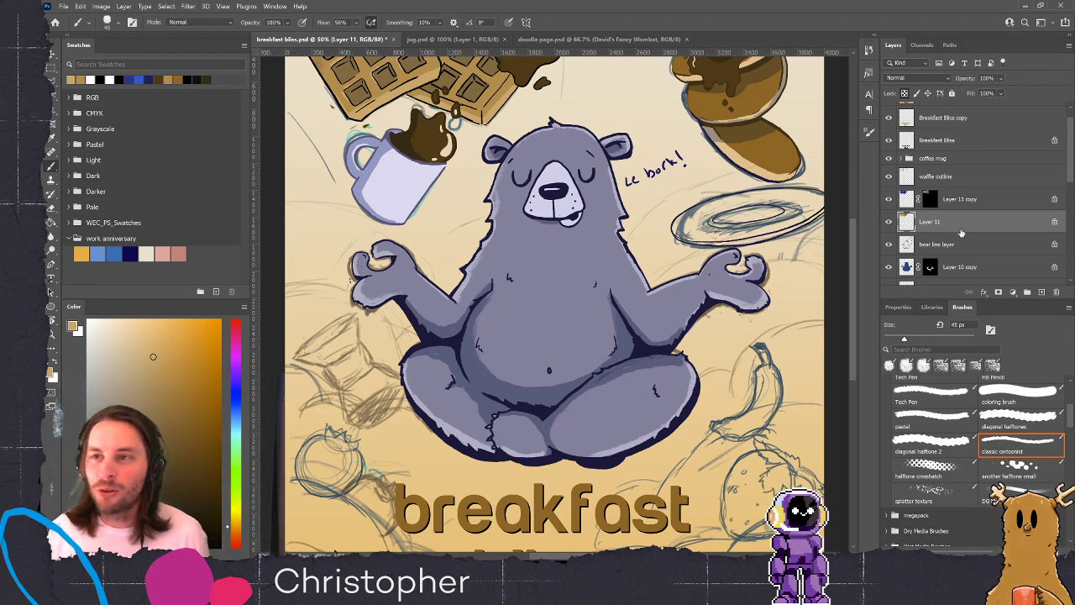
{"action": "left_click_drag", "start_coordinate": [579, 186], "coordinate": [619, 310]}
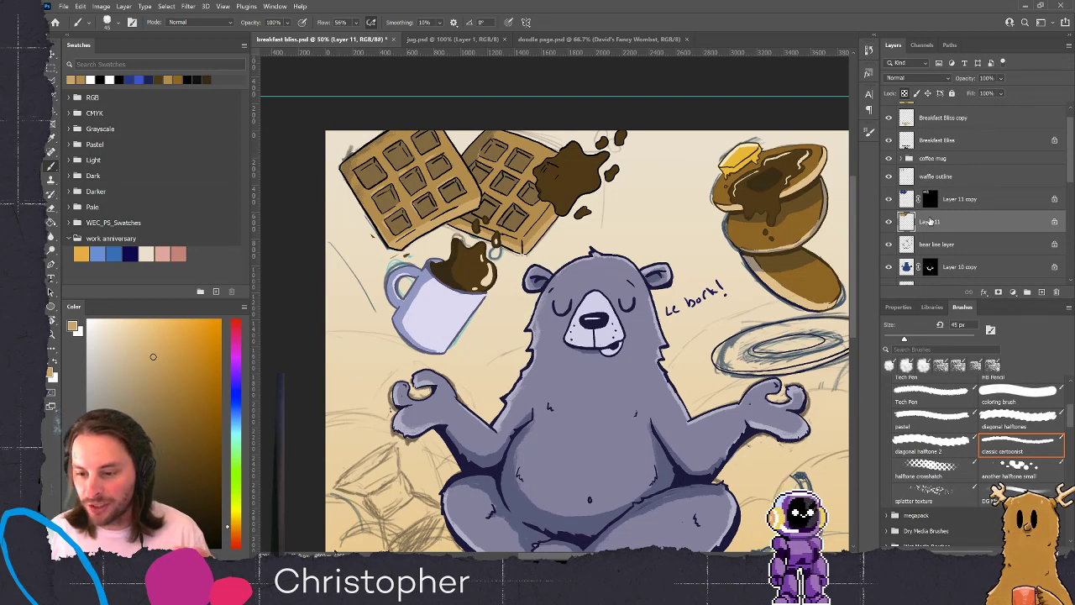
{"action": "left_click", "coordinate": [910, 180]}
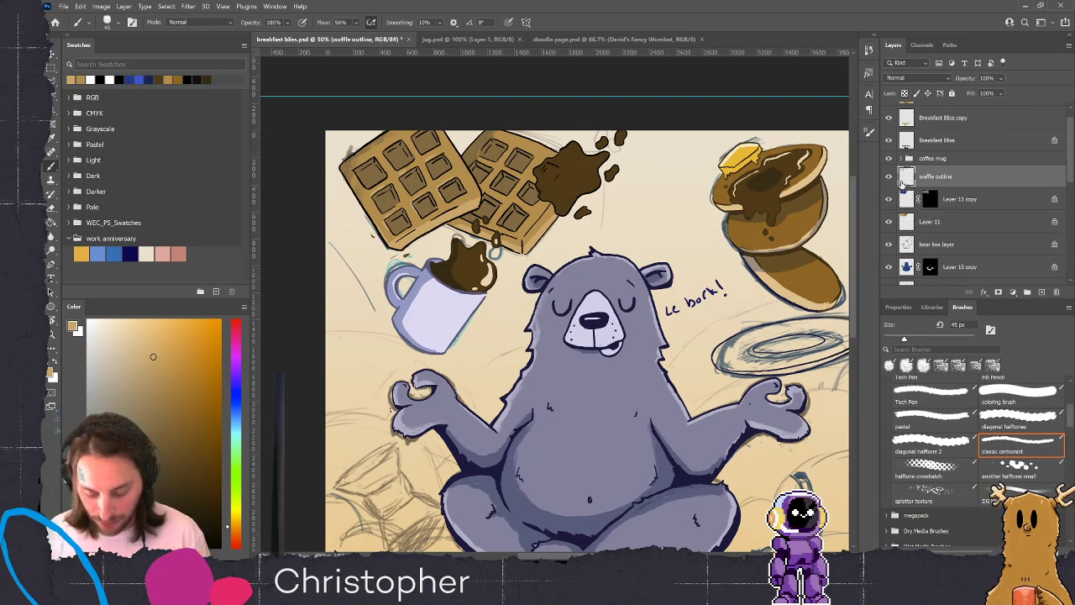
{"action": "left_click", "coordinate": [1008, 391]}
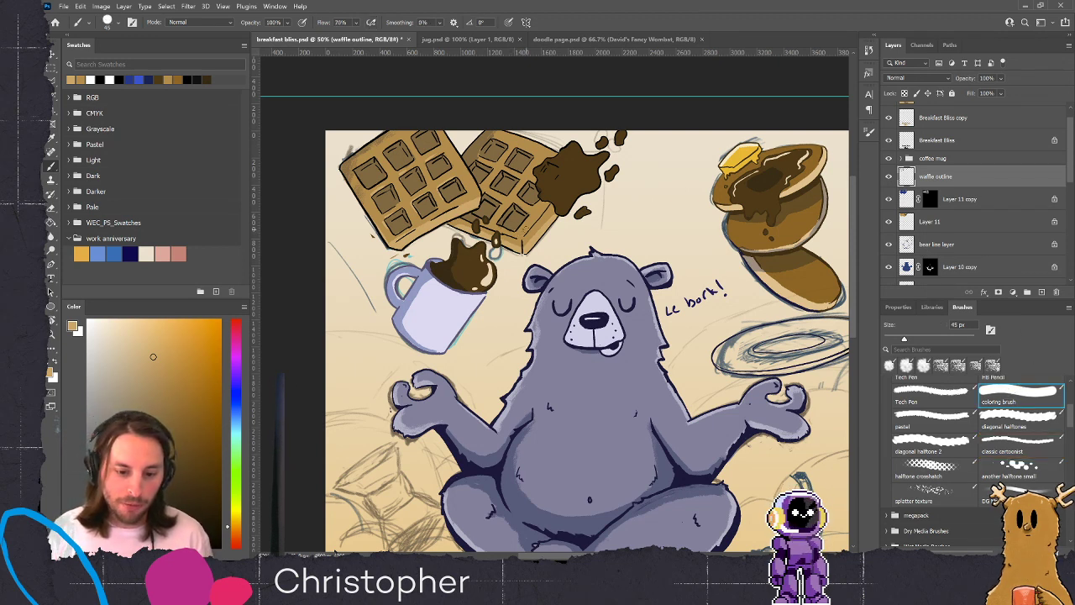
{"action": "left_click", "coordinate": [196, 497]}
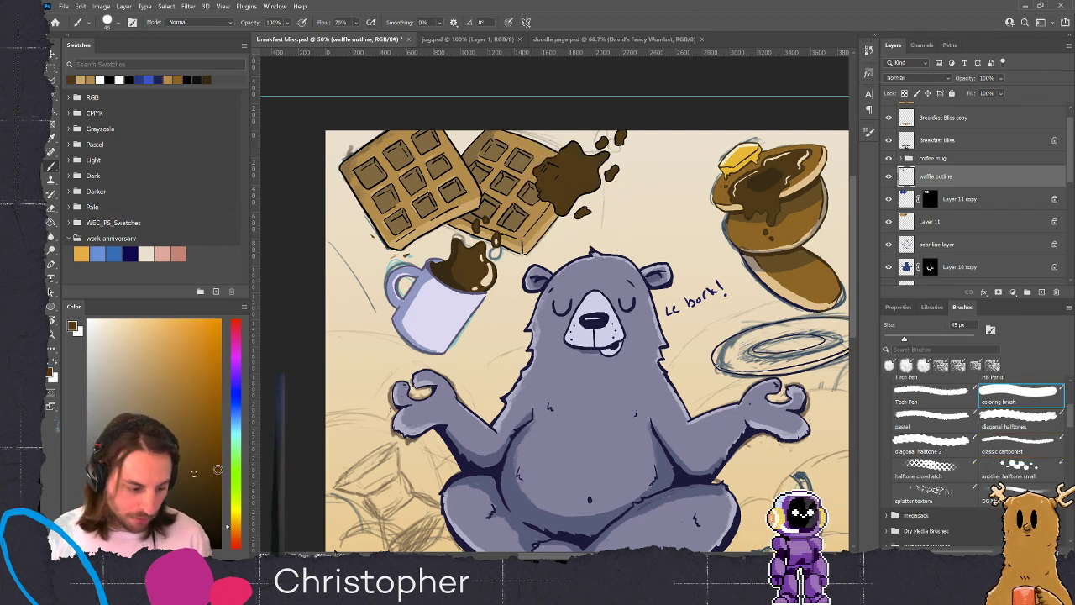
{"action": "key", "text": "bracketright"}
{"action": "key", "text": "bracketright"}
{"action": "key", "text": "bracketright"}
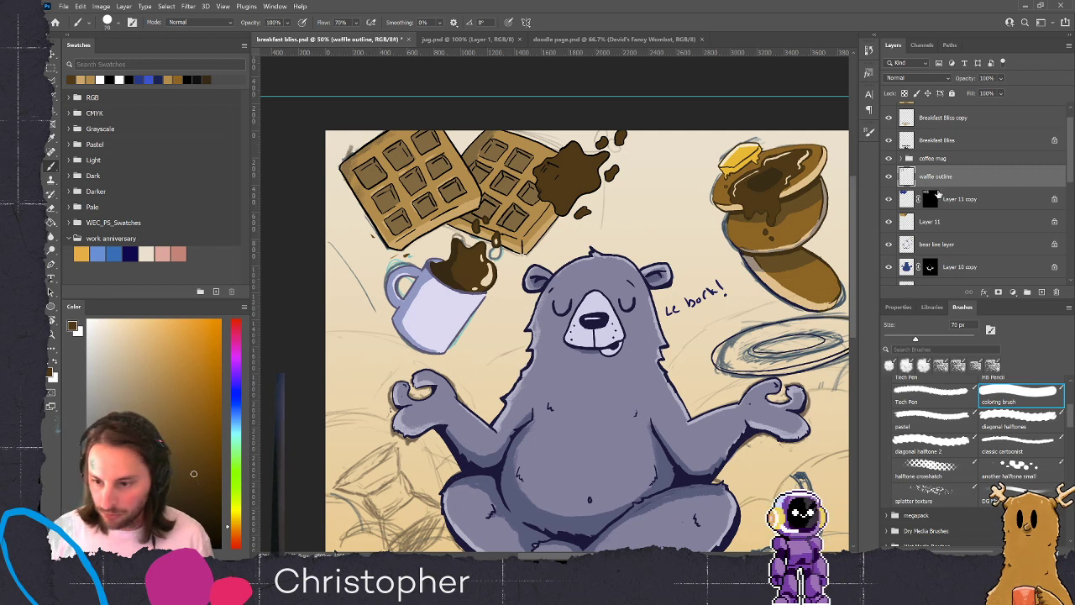
{"action": "key", "text": "bracketright"}
{"action": "key", "text": "bracketright"}
{"action": "key", "text": "bracketright"}
{"action": "key", "text": "bracketright"}
{"action": "key", "text": "bracketright"}
{"action": "key", "text": "bracketright"}
{"action": "key", "text": "bracketright"}
{"action": "key", "text": "bracketright"}
{"action": "key", "text": "bracketright"}
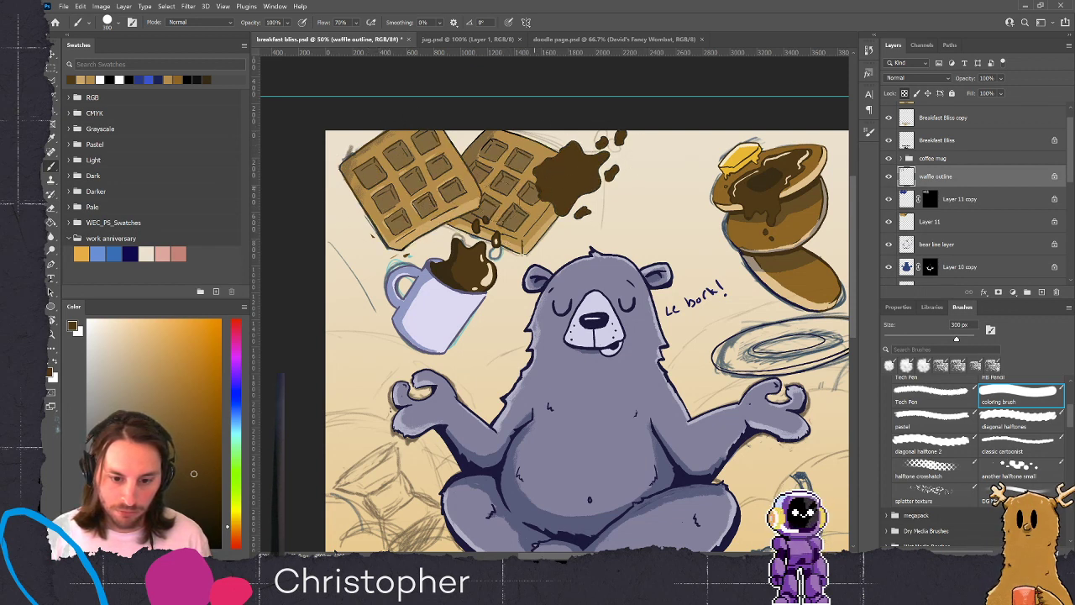
{"action": "left_click", "coordinate": [202, 499]}
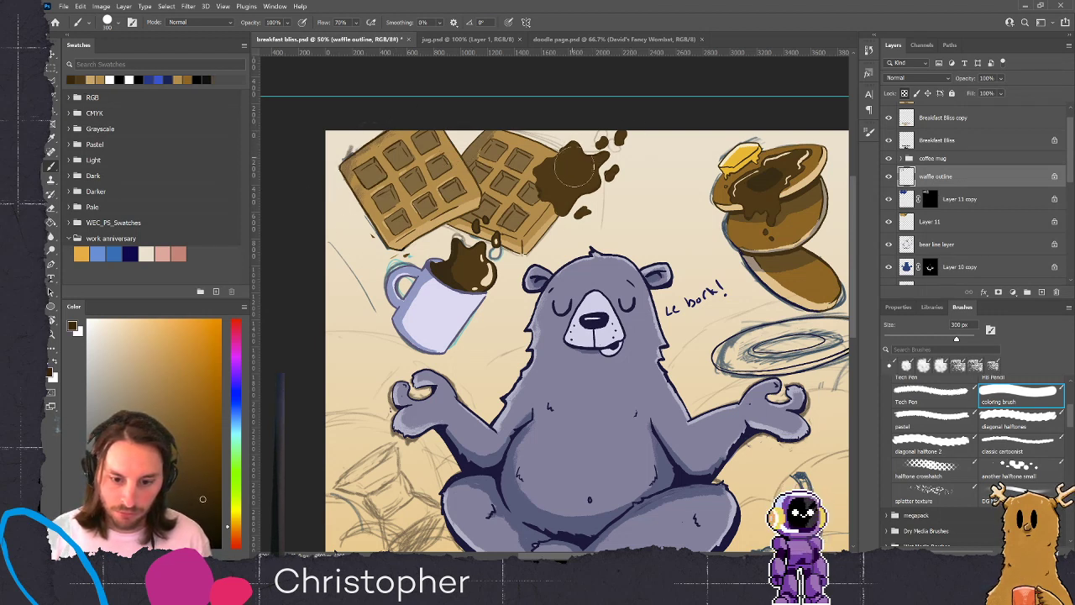
Paint cream highlights on the syrup splash on Layer 11 with the classic cartoonist brush at 25 px, sampling the pancake highlight colour
{"action": "left_click", "coordinate": [963, 226]}
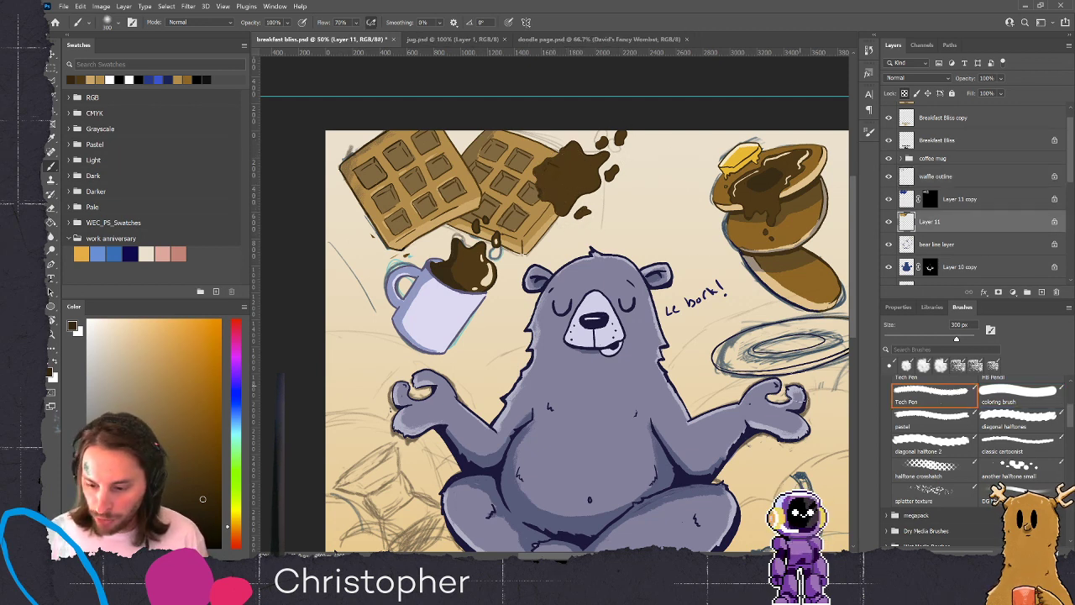
{"action": "left_click", "coordinate": [1019, 445]}
{"action": "key", "text": "bracketleft"}
{"action": "key", "text": "bracketleft"}
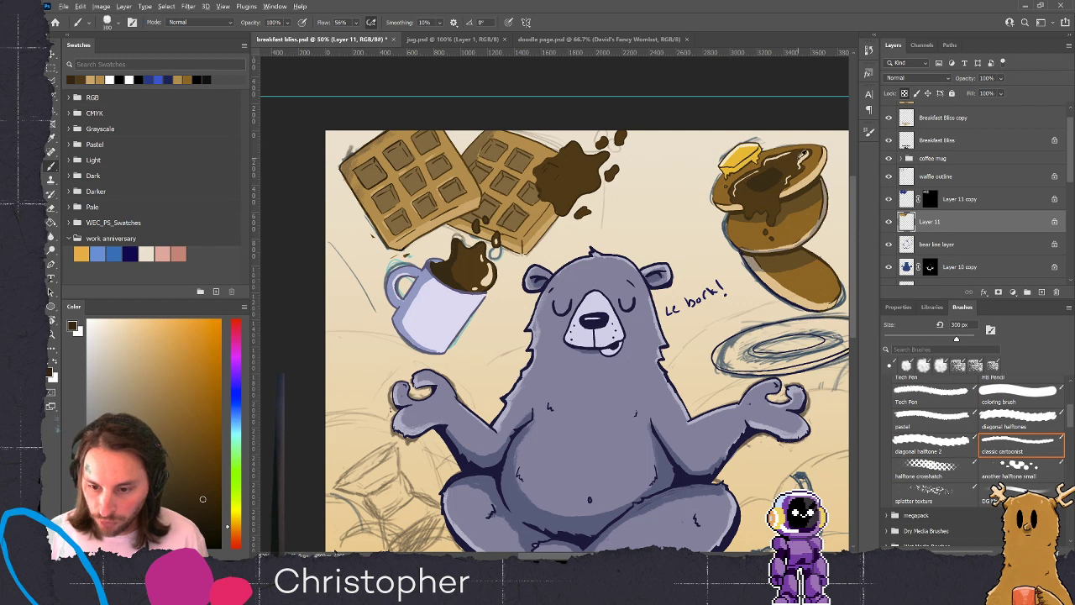
{"action": "left_click", "coordinate": [798, 158], "text": "alt"}
{"action": "key", "text": "bracketleft"}
{"action": "key", "text": "bracketleft"}
{"action": "key", "text": "bracketleft"}
{"action": "key", "text": "bracketleft"}
{"action": "key", "text": "bracketleft"}
{"action": "key", "text": "bracketleft"}
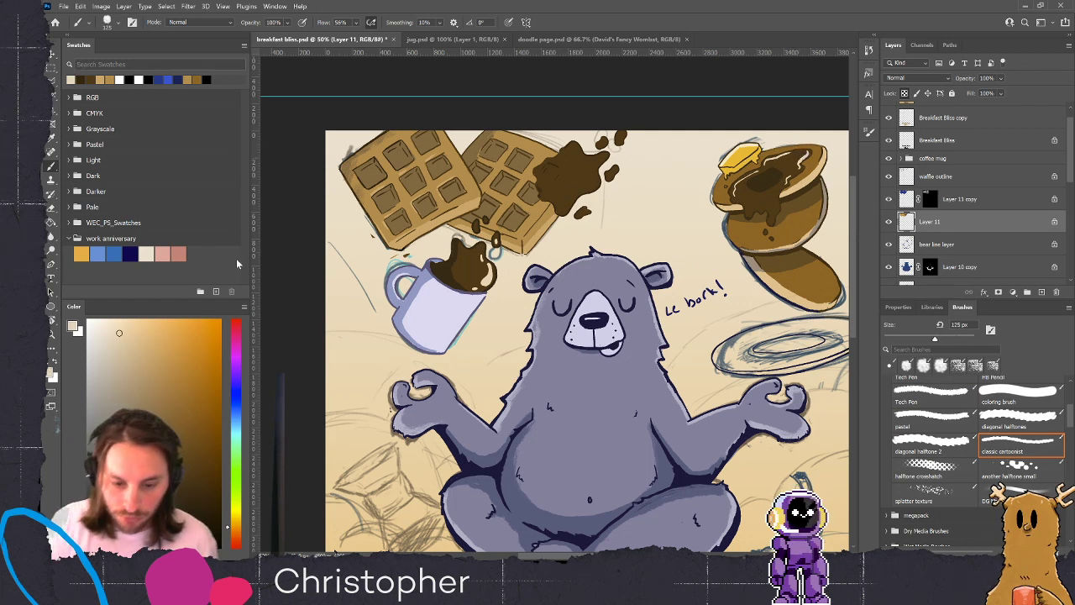
{"action": "key", "text": "bracketleft"}
{"action": "key", "text": "bracketleft"}
{"action": "key", "text": "bracketleft"}
{"action": "key", "text": "bracketleft"}
{"action": "key", "text": "bracketleft"}
{"action": "key", "text": "bracketleft"}
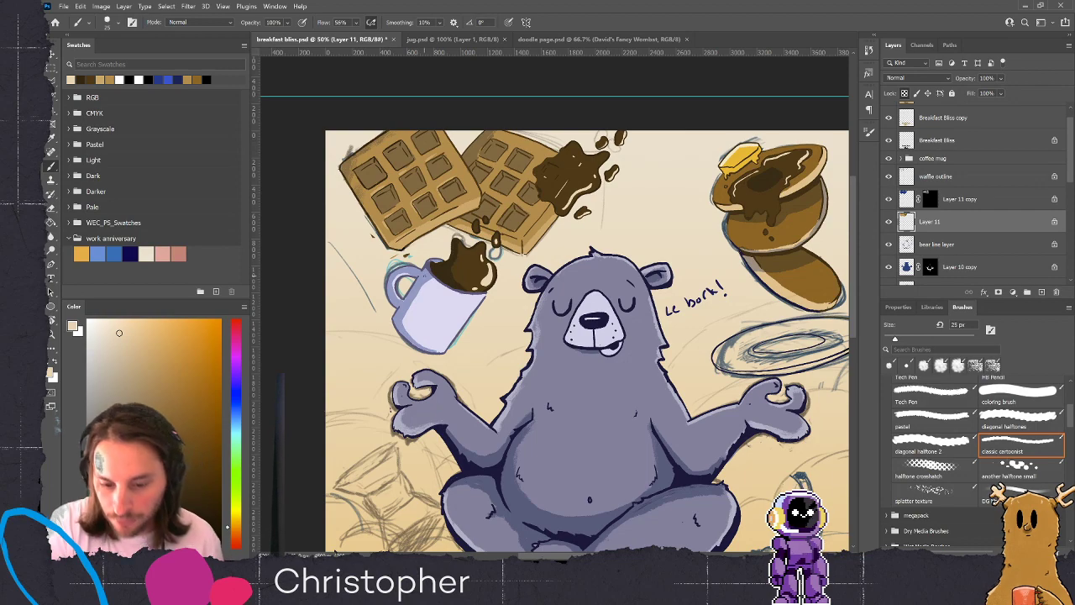
Examine the overall poster composition, from the waffles and pancakes to the bear and the lettering
{"action": "left_click_drag", "start_coordinate": [696, 383], "coordinate": [572, 359]}
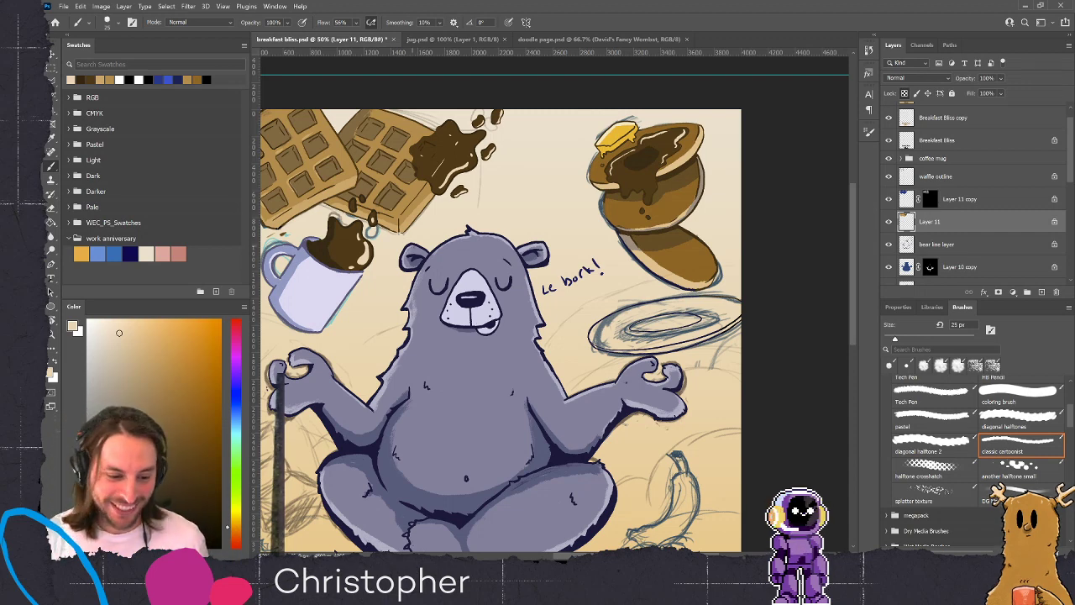
{"action": "left_click_drag", "start_coordinate": [414, 198], "coordinate": [566, 170]}
{"action": "left_click_drag", "start_coordinate": [676, 254], "coordinate": [618, 226]}
{"action": "scroll", "coordinate": [618, 225], "scroll_direction": "down", "scroll_amount": 3}
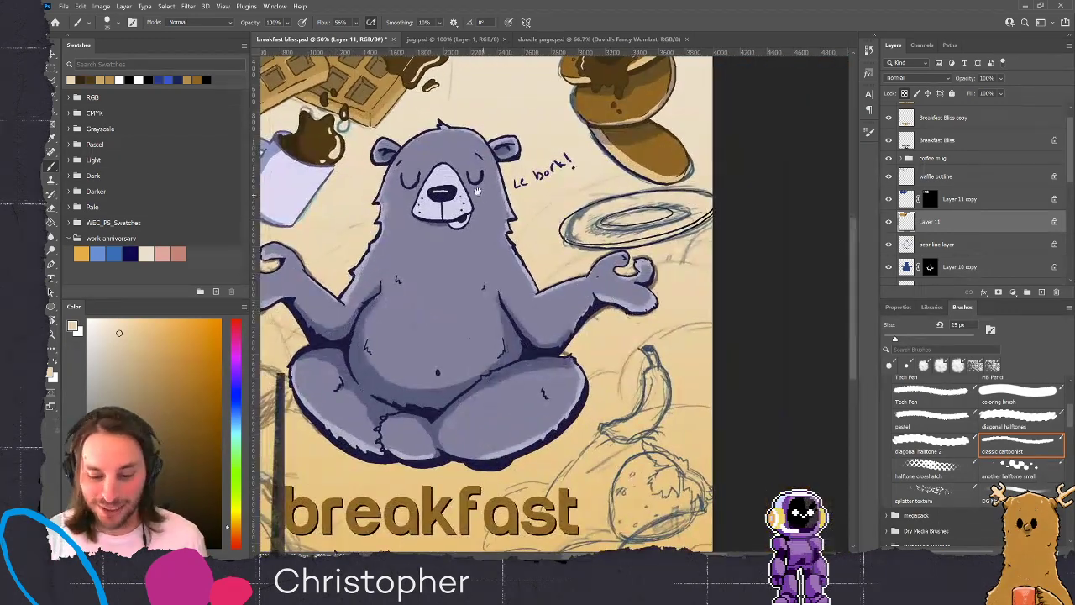
{"action": "scroll", "coordinate": [615, 312], "scroll_direction": "down", "scroll_amount": 2}
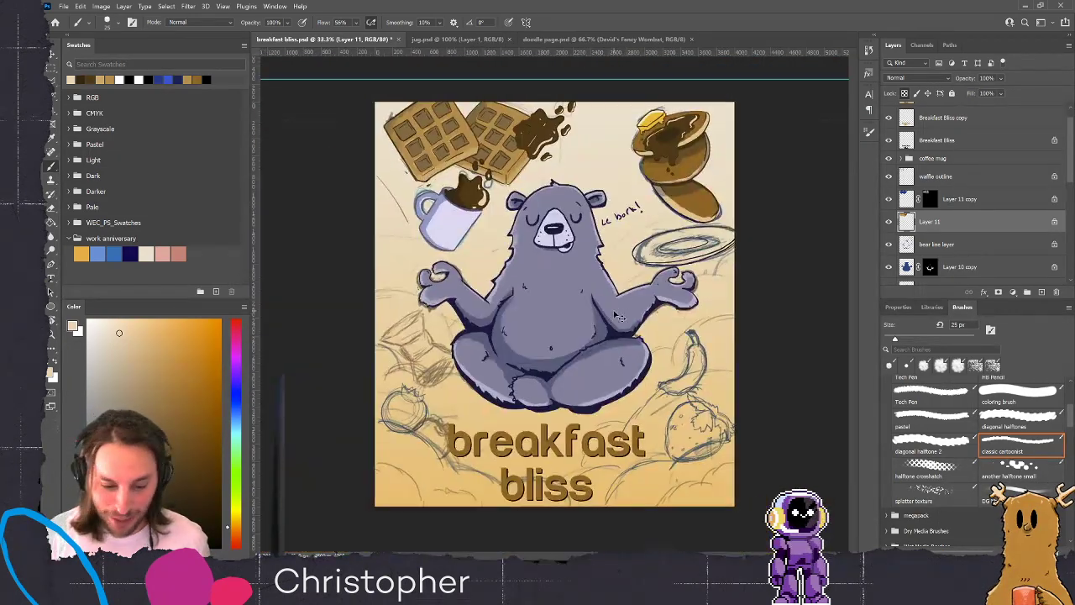
{"action": "scroll", "coordinate": [617, 315], "scroll_direction": "up", "scroll_amount": 1}
{"action": "scroll", "coordinate": [618, 315], "scroll_direction": "up", "scroll_amount": 1}
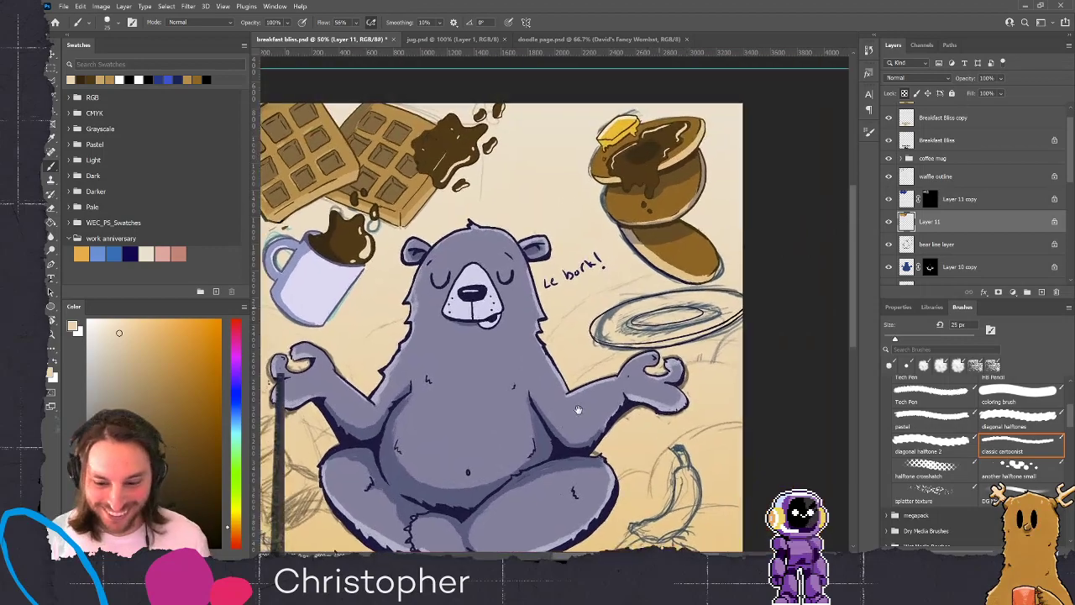
{"action": "left_click_drag", "start_coordinate": [521, 394], "coordinate": [551, 291]}
{"action": "scroll", "coordinate": [550, 291], "scroll_direction": "down", "scroll_amount": 1}
{"action": "scroll", "coordinate": [551, 292], "scroll_direction": "up", "scroll_amount": 1}
{"action": "scroll", "coordinate": [1007, 252], "scroll_direction": "down", "scroll_amount": 5}
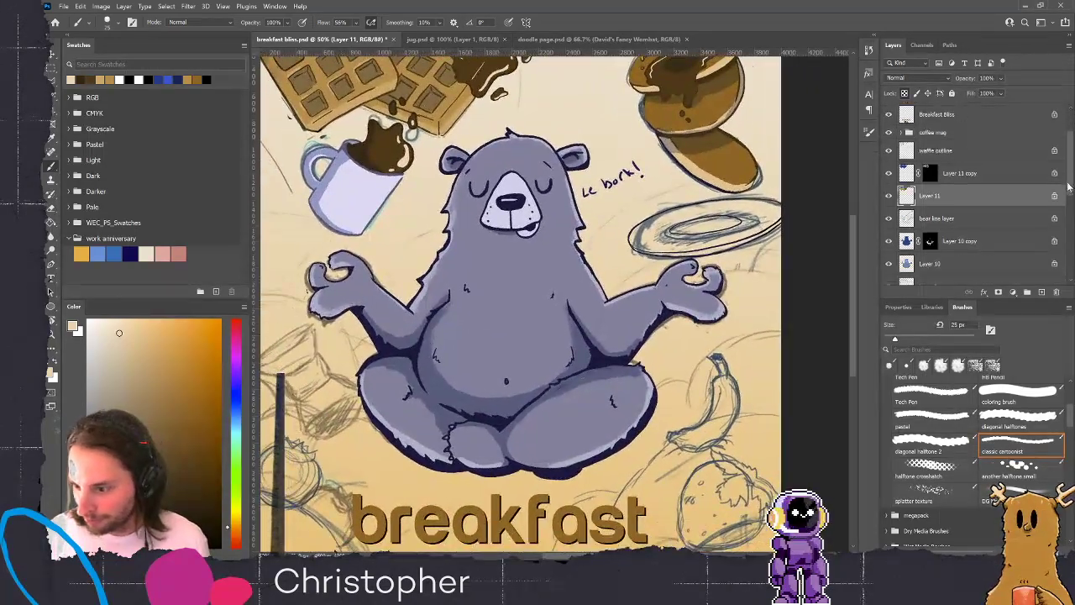
Select the background gradient layer, Layer 1, and ready the Gradient tool with white as the foreground and cream as the background colour
{"action": "left_click", "coordinate": [922, 251]}
{"action": "scroll", "coordinate": [554, 303], "scroll_direction": "down", "scroll_amount": 1}
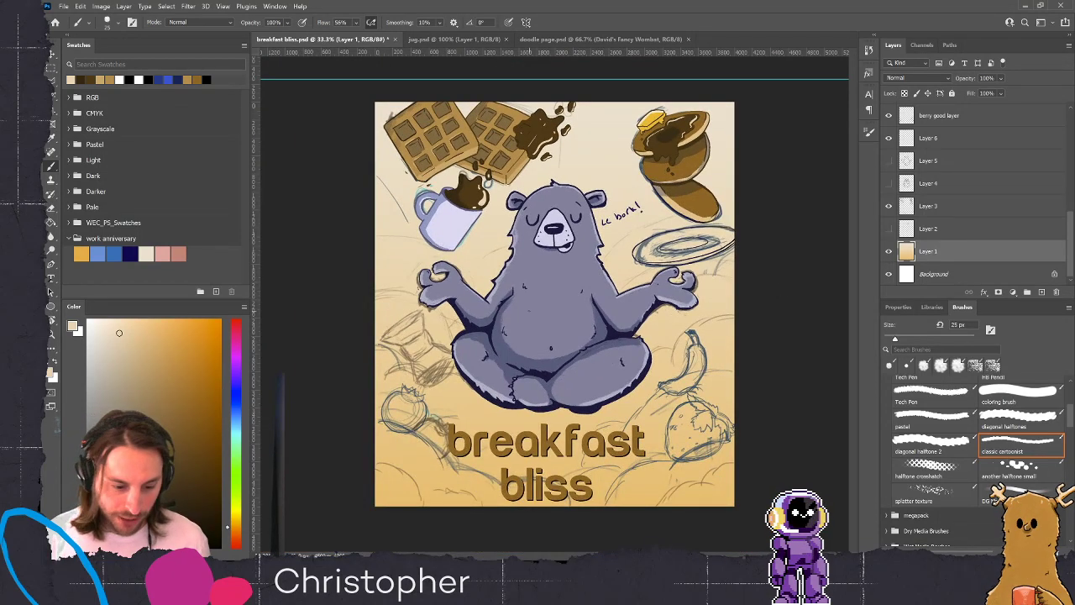
{"action": "key", "text": "g"}
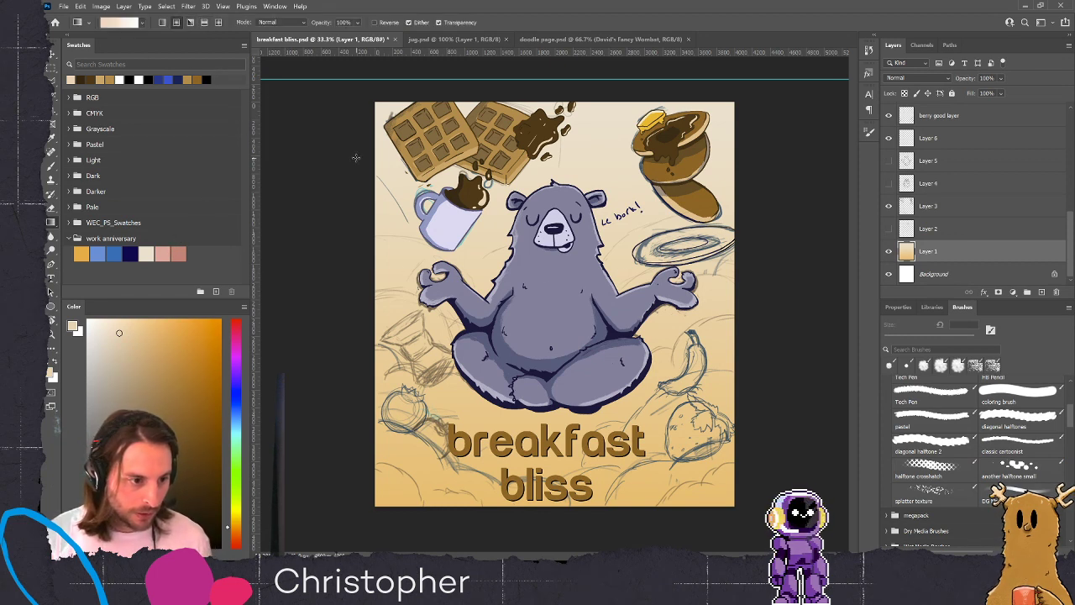
{"action": "key", "text": "x"}
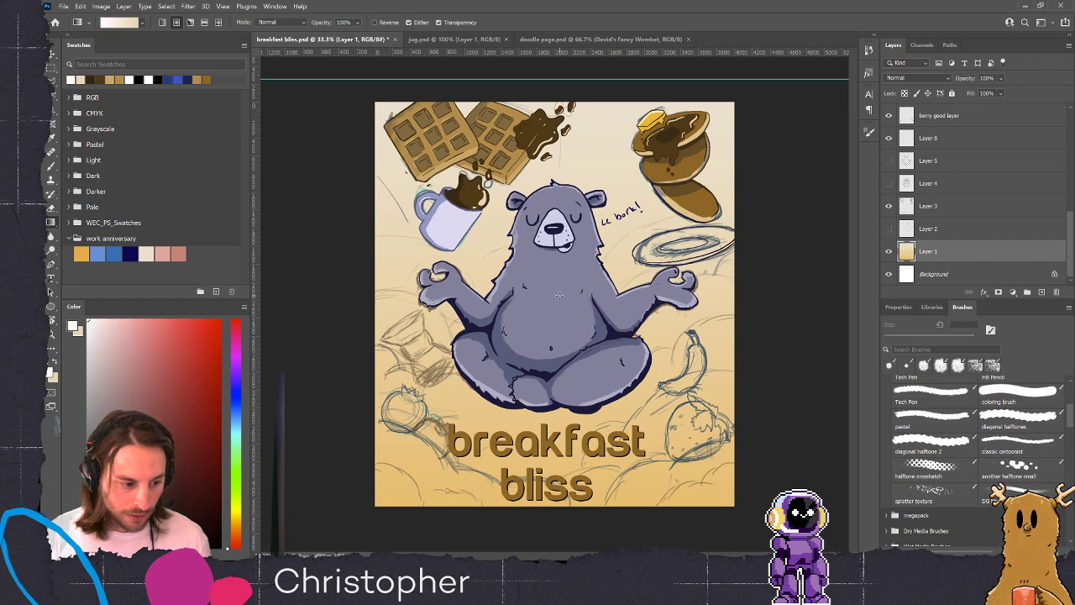
Try white-to-cream radial gradients spreading outward from the bear's belly on Layer 1, and undo both
{"action": "left_click_drag", "start_coordinate": [555, 304], "coordinate": [709, 301]}
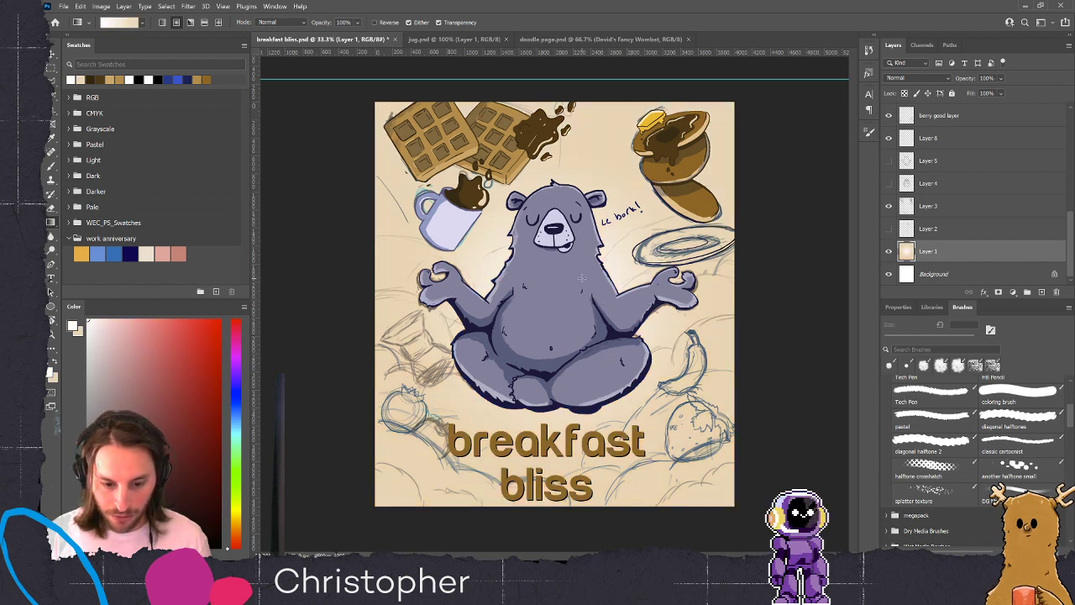
{"action": "left_click_drag", "start_coordinate": [548, 312], "coordinate": [609, 310]}
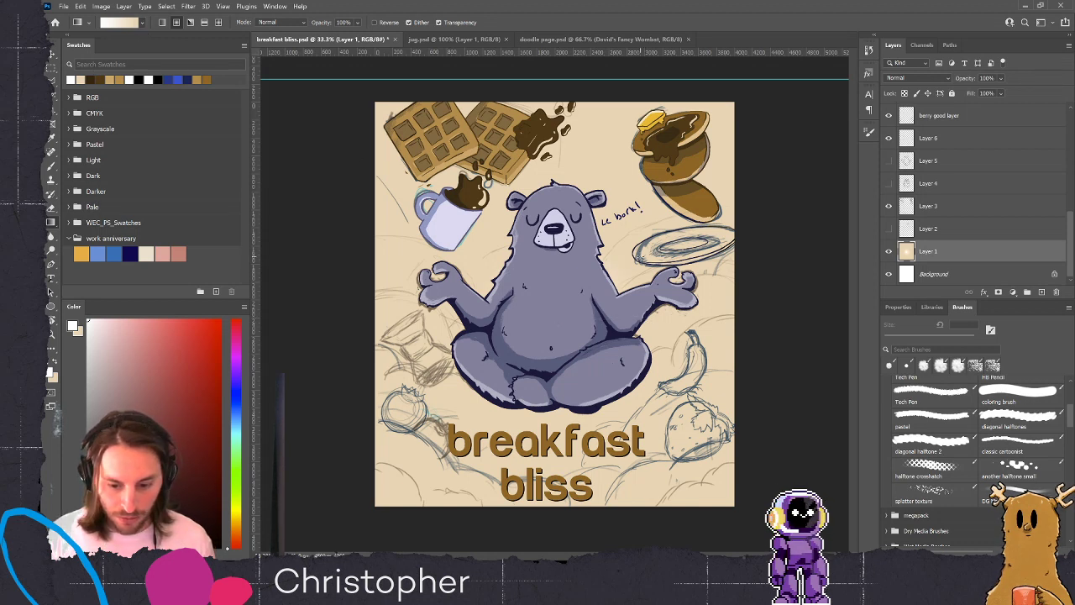
{"action": "key", "text": "ctrl+z"}
{"action": "key", "text": "ctrl+z"}
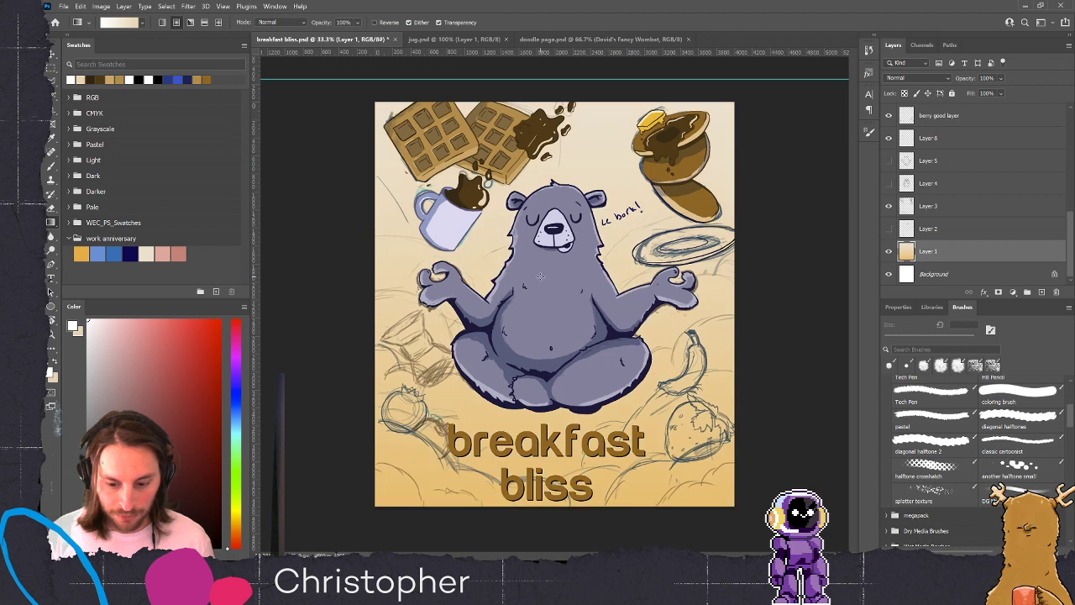
Pair white as the foreground with a golden tan background colour based on the poster's tone, undoing the trial gradients on Layer 1
{"action": "left_click", "coordinate": [625, 498], "text": "alt"}
{"action": "left_click", "coordinate": [618, 496], "text": "alt"}
{"action": "left_click", "coordinate": [158, 329]}
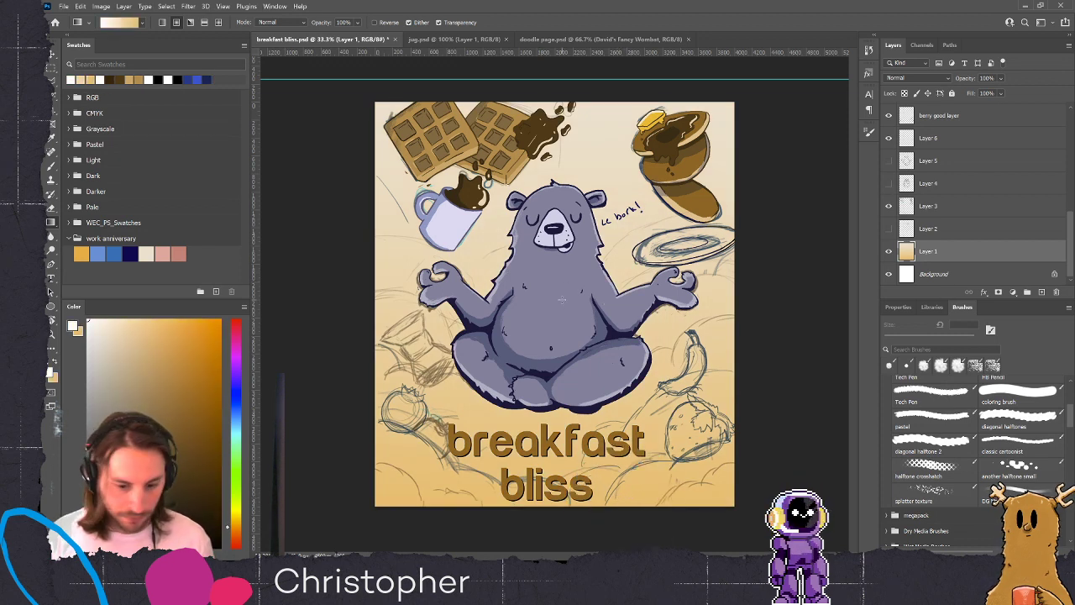
{"action": "key", "text": "ctrl+z"}
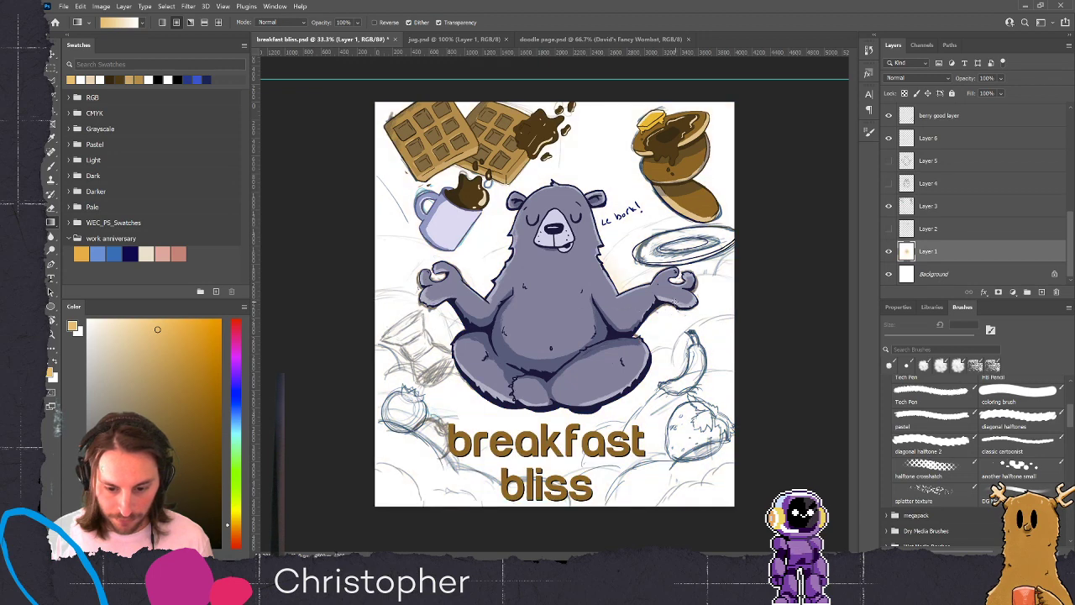
{"action": "key", "text": "ctrl+shift+z"}
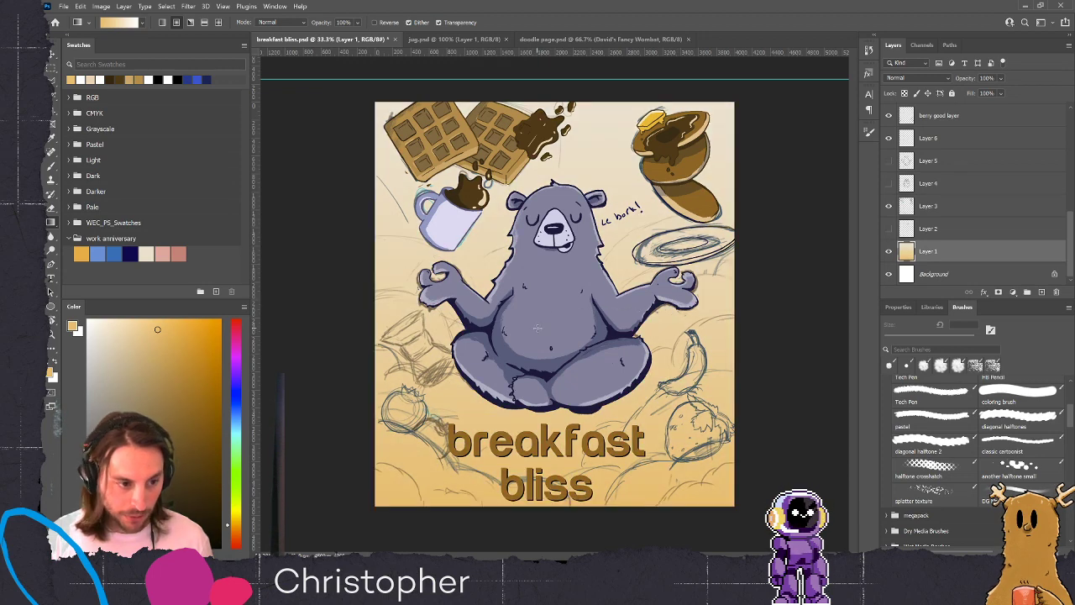
{"action": "left_click_drag", "start_coordinate": [699, 324], "coordinate": [707, 319]}
{"action": "key", "text": "ctrl+z"}
{"action": "key", "text": "x"}
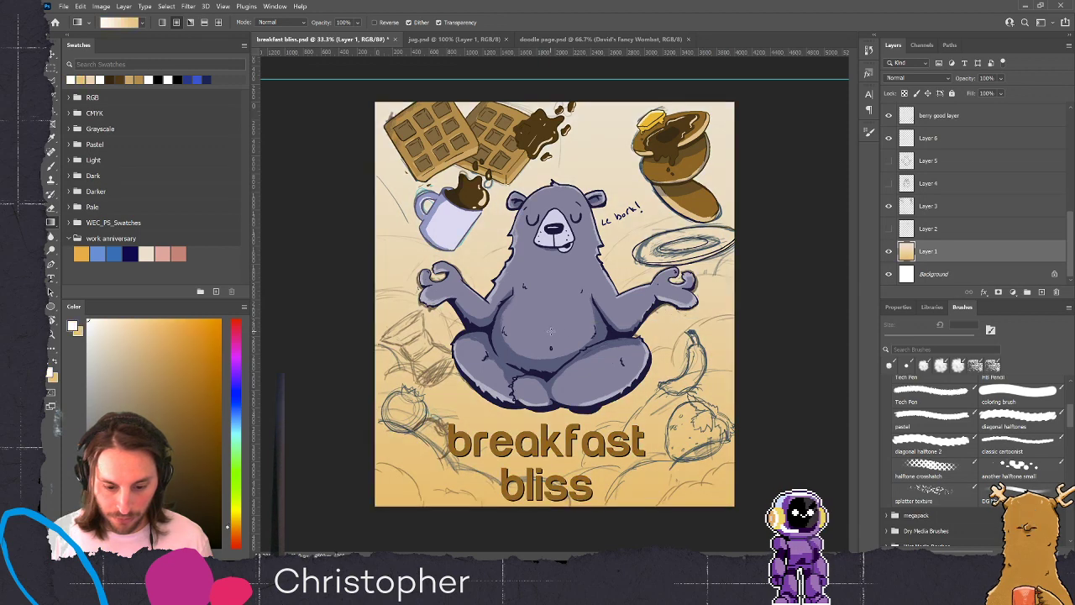
Redraw the background on Layer 1 as a white-to-golden-tan radial gradient spreading from the bear's belly to beyond the poster's edge
{"action": "left_click_drag", "start_coordinate": [550, 331], "coordinate": [687, 326]}
{"action": "left_click_drag", "start_coordinate": [550, 331], "coordinate": [721, 330]}
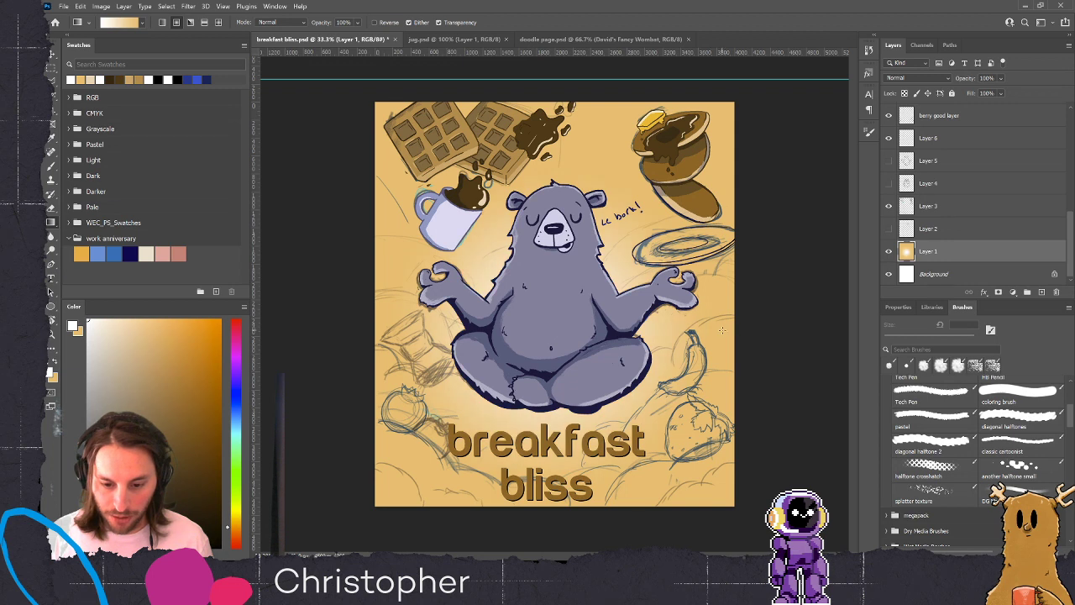
{"action": "left_click_drag", "start_coordinate": [537, 284], "coordinate": [773, 303]}
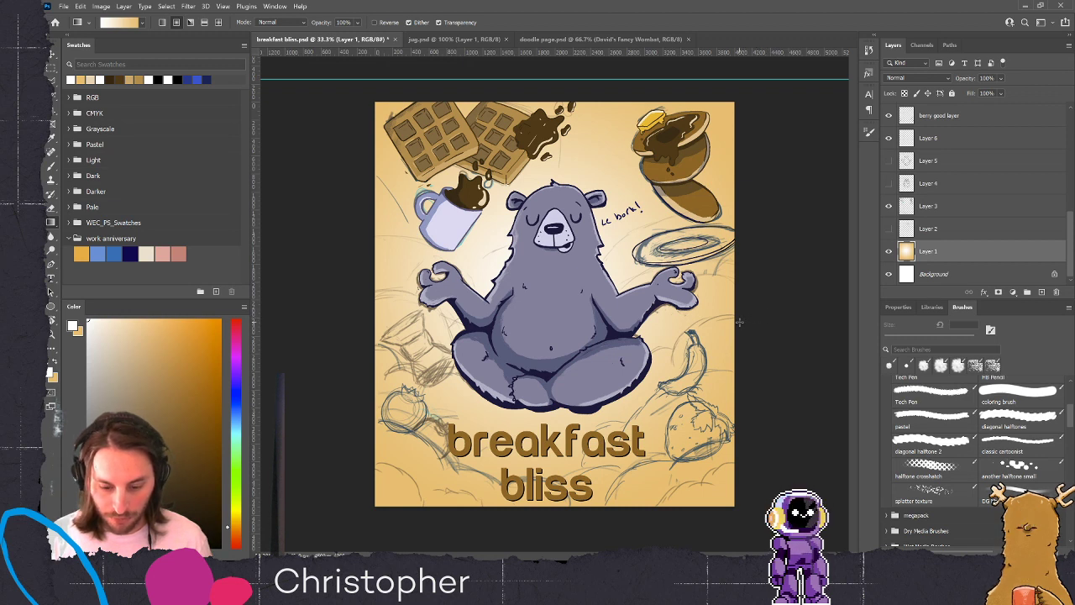
{"action": "left_click_drag", "start_coordinate": [544, 312], "coordinate": [796, 320]}
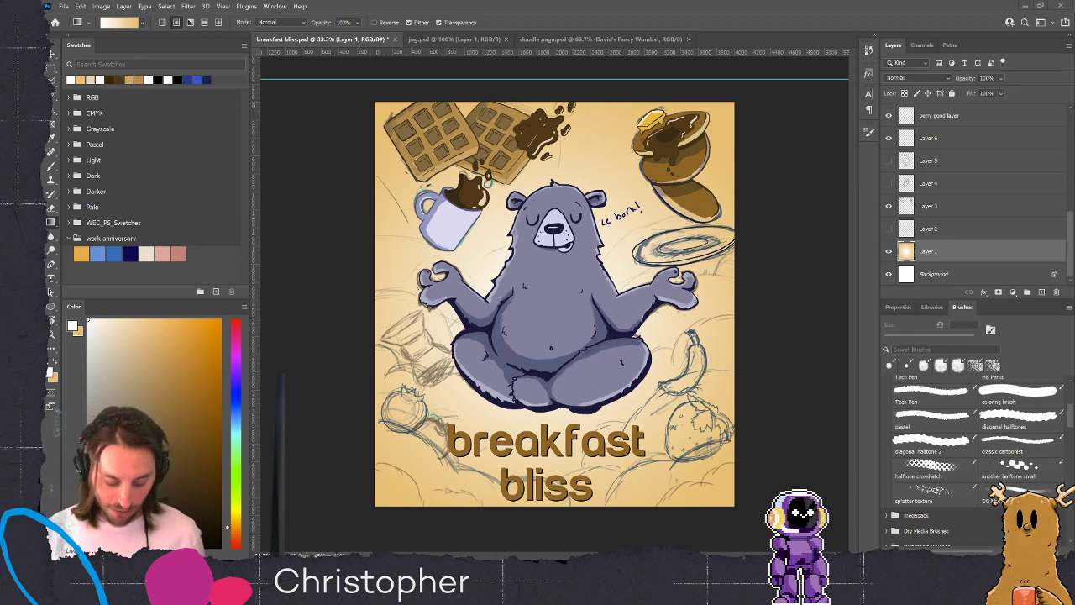
Group the waffle outline, Layer 11 copy and Layer 11 layers, and name the group waffles
{"action": "key", "text": "z"}
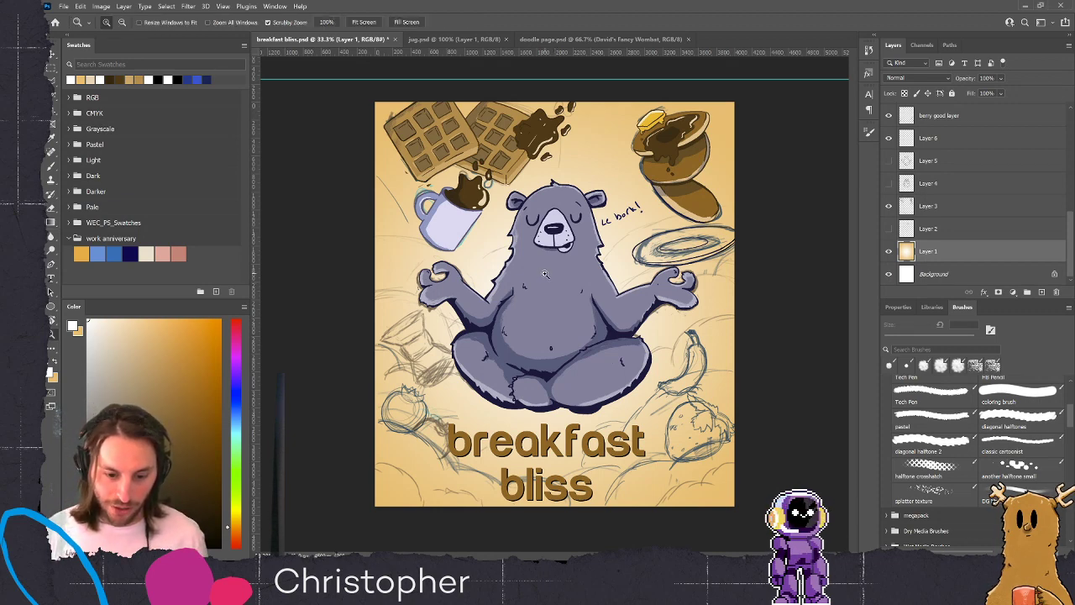
{"action": "left_click", "coordinate": [557, 281]}
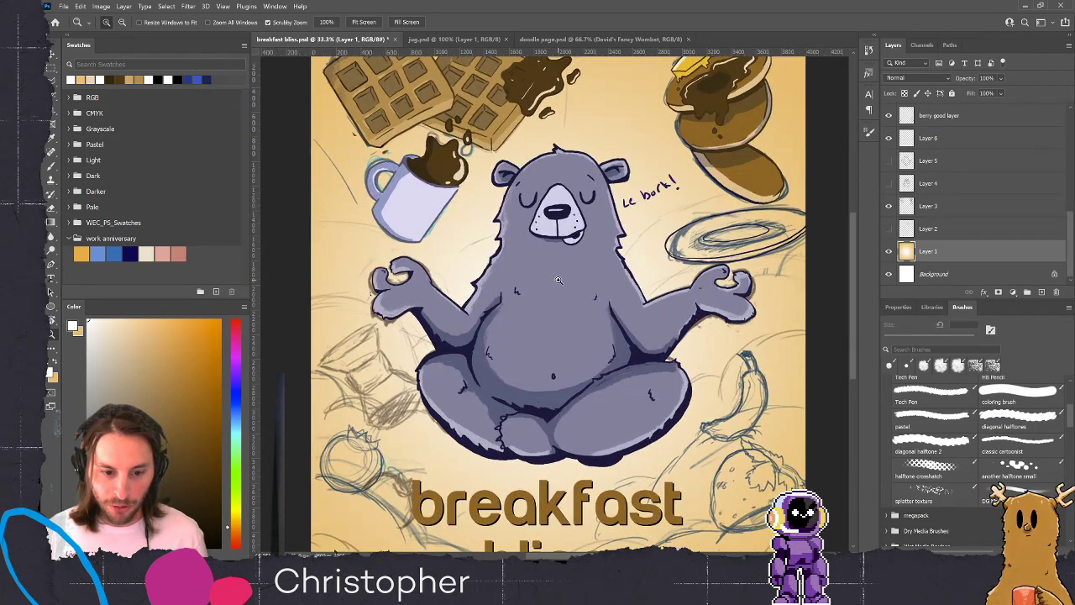
{"action": "left_click_drag", "start_coordinate": [555, 357], "coordinate": [447, 362]}
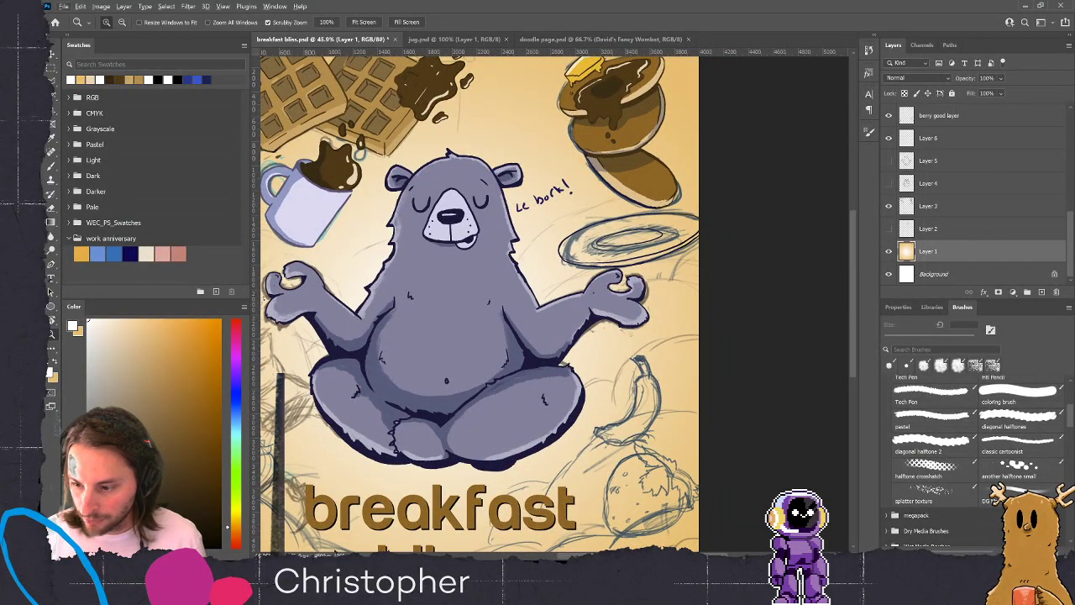
{"action": "left_click_drag", "start_coordinate": [1065, 247], "coordinate": [1058, 135]}
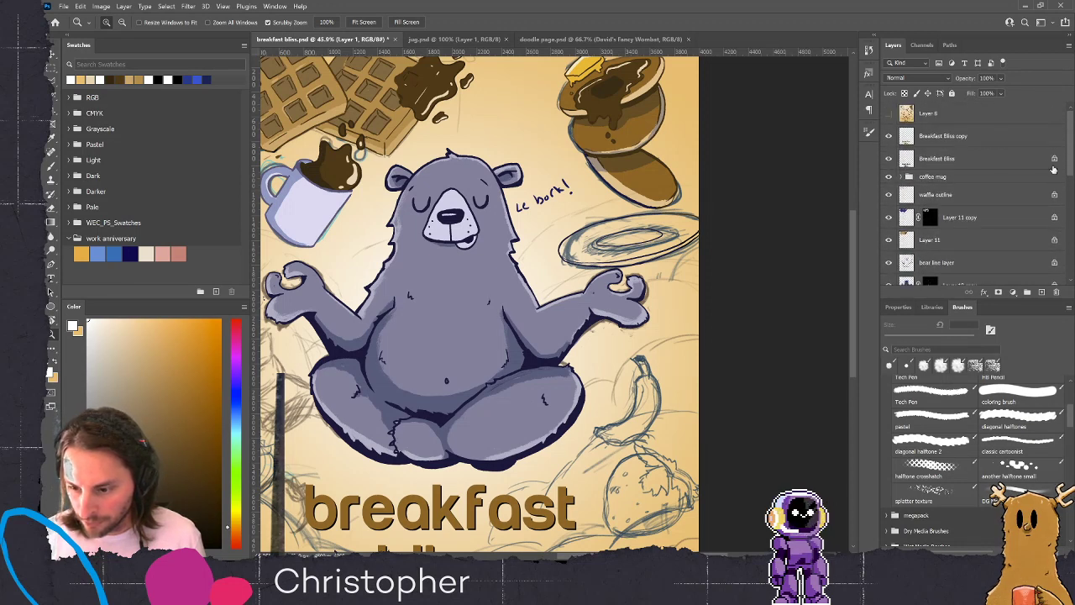
{"action": "left_click", "coordinate": [888, 240]}
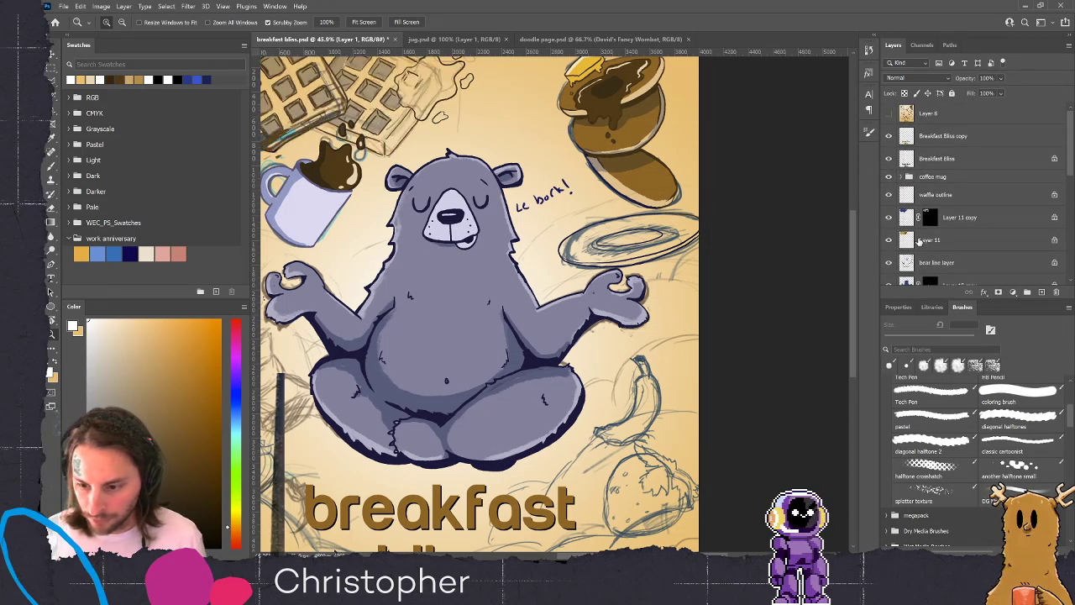
{"action": "left_click", "coordinate": [888, 241]}
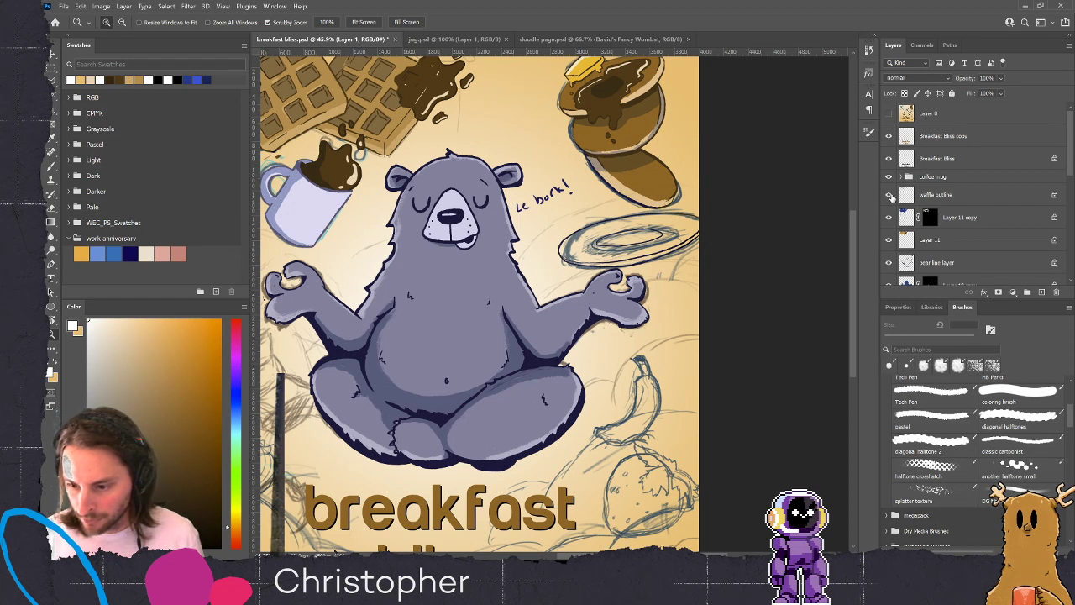
{"action": "left_click", "coordinate": [973, 195]}
{"action": "left_click", "coordinate": [956, 242], "text": "shift"}
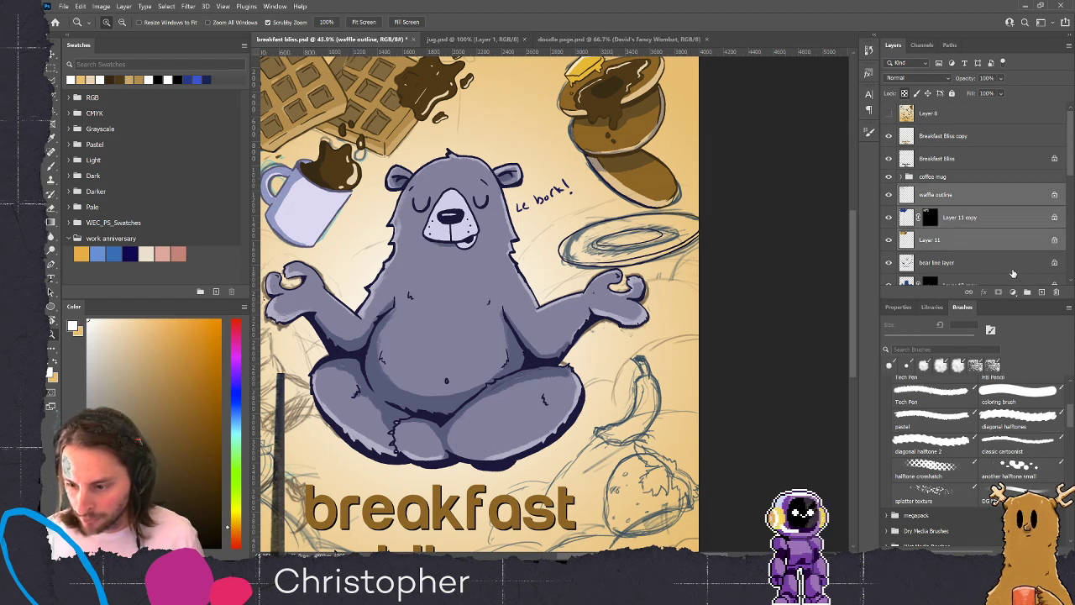
{"action": "left_click", "coordinate": [1027, 293]}
{"action": "double_click", "coordinate": [926, 192]}
{"action": "type", "text": "waffles"}
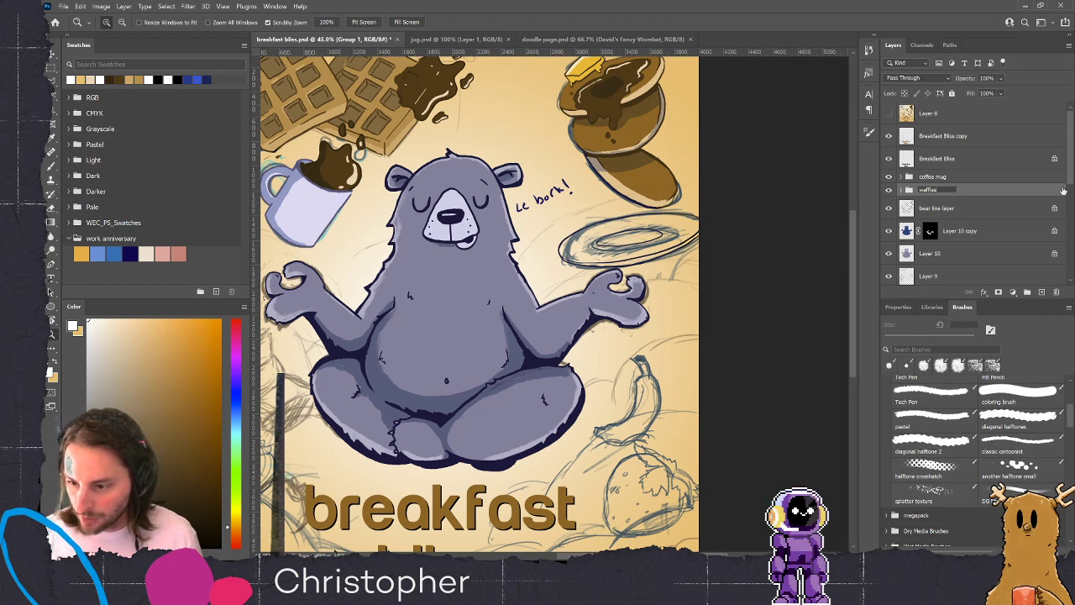
{"action": "key", "text": "Return"}
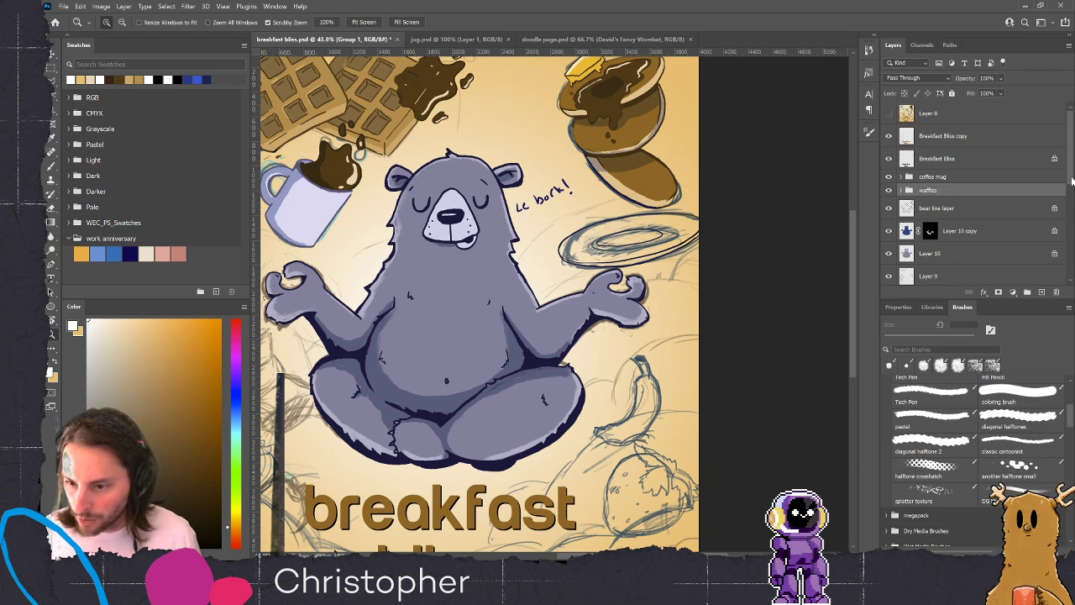
Check which artwork sits on Layer 7, Layer 7 copy, Layer 9 and the bear line layer by hiding and reshowing them
{"action": "scroll", "coordinate": [1071, 183], "scroll_direction": "down", "scroll_amount": 1}
{"action": "scroll", "coordinate": [1072, 183], "scroll_direction": "down", "scroll_amount": 3}
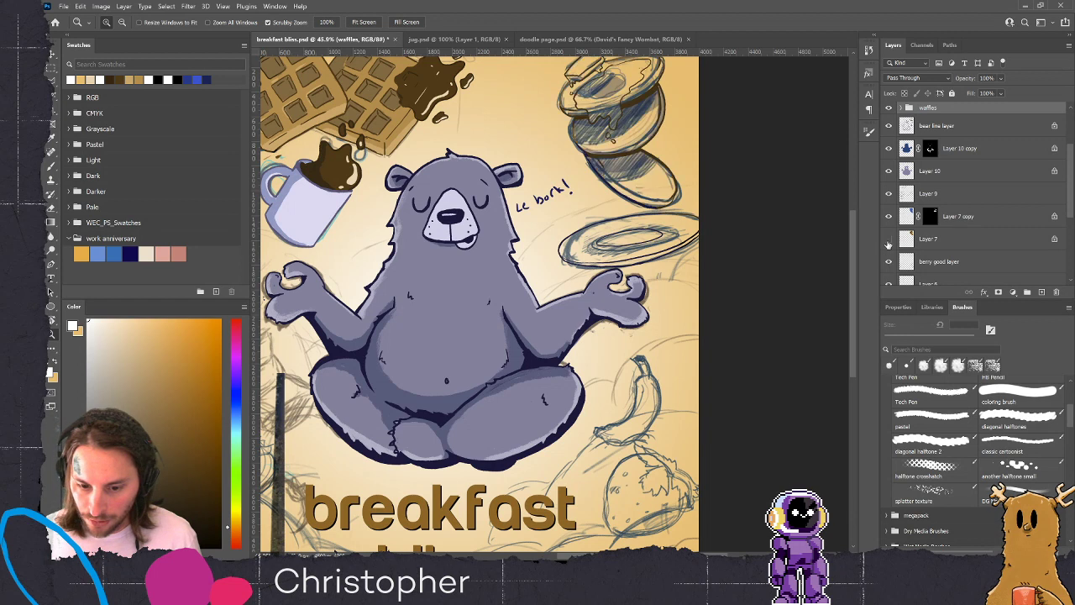
{"action": "left_click", "coordinate": [888, 240]}
{"action": "left_click", "coordinate": [889, 216]}
{"action": "left_click", "coordinate": [890, 217]}
{"action": "left_click", "coordinate": [889, 195]}
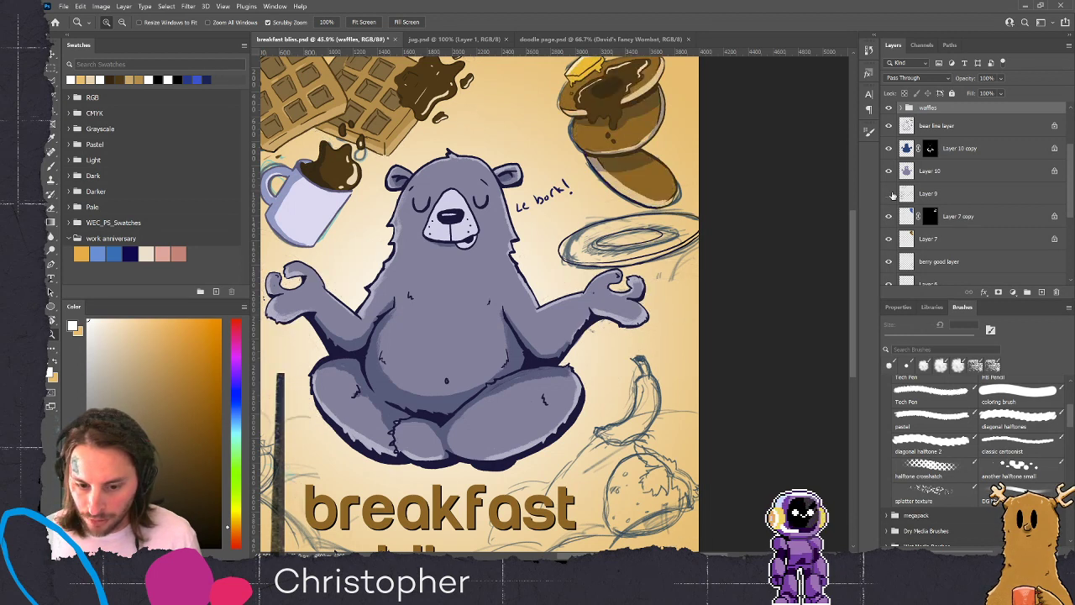
{"action": "left_click", "coordinate": [889, 194]}
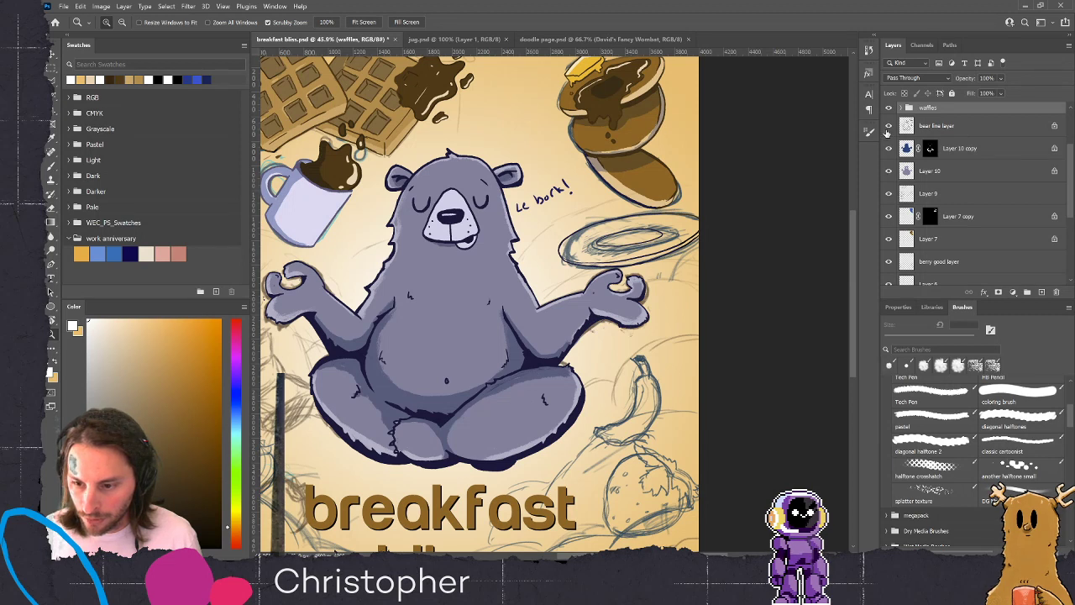
{"action": "left_click", "coordinate": [889, 126]}
{"action": "left_click", "coordinate": [889, 126]}
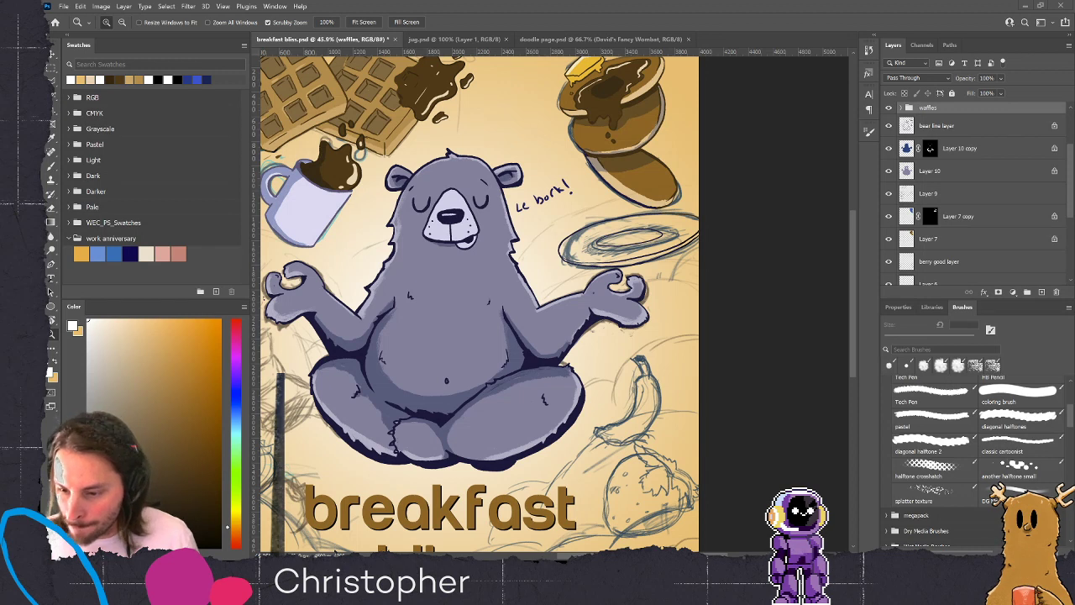
Unlock Layer 7's transparent pixels and fill the plate with the mug's pale lavender, using the coloring brush at 90 px
{"action": "left_click", "coordinate": [944, 241]}
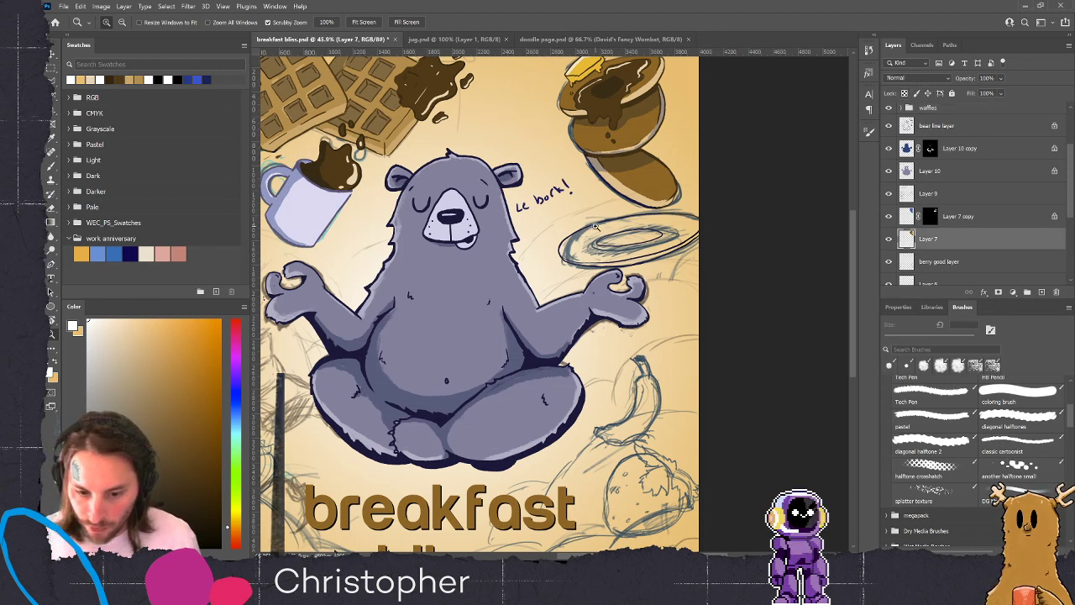
{"action": "key", "text": "b"}
{"action": "left_click", "coordinate": [319, 218], "text": "alt"}
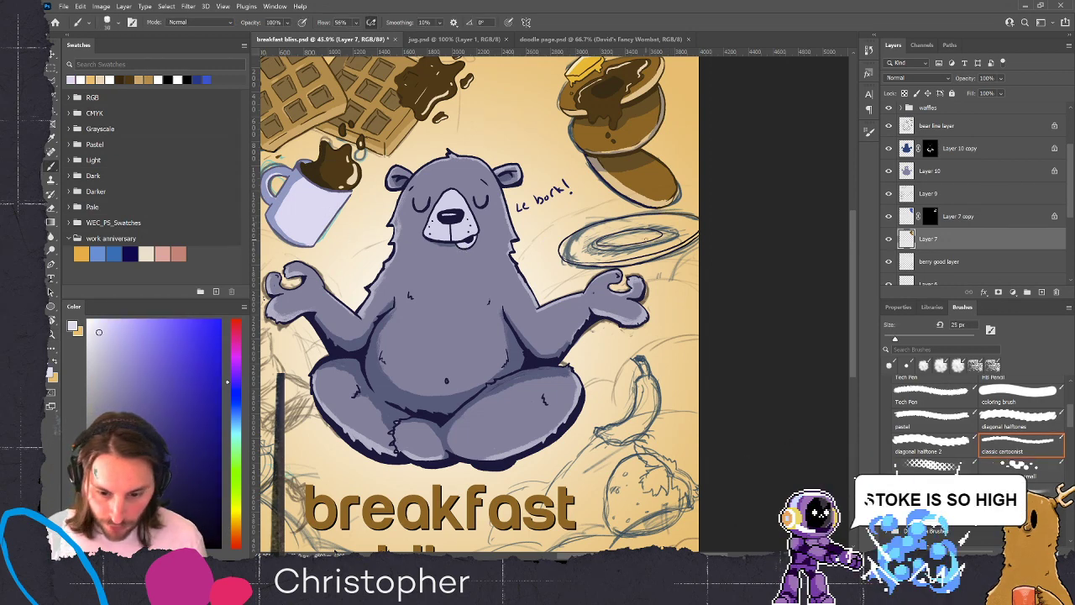
{"action": "left_click", "coordinate": [1020, 391]}
{"action": "key", "text": "]"}
{"action": "key", "text": "]"}
{"action": "key", "text": "]"}
{"action": "mouse_move", "coordinate": [617, 236]}
{"action": "left_mouse_down"}
{"action": "mouse_move", "coordinate": [660, 232]}
{"action": "mouse_move", "coordinate": [590, 247]}
{"action": "mouse_move", "coordinate": [618, 222]}
{"action": "mouse_move", "coordinate": [576, 236]}
{"action": "mouse_move", "coordinate": [564, 244]}
{"action": "mouse_move", "coordinate": [581, 256]}
{"action": "mouse_move", "coordinate": [564, 255]}
{"action": "mouse_move", "coordinate": [662, 251]}
{"action": "mouse_move", "coordinate": [629, 261]}
{"action": "mouse_move", "coordinate": [675, 247]}
{"action": "left_mouse_up"}
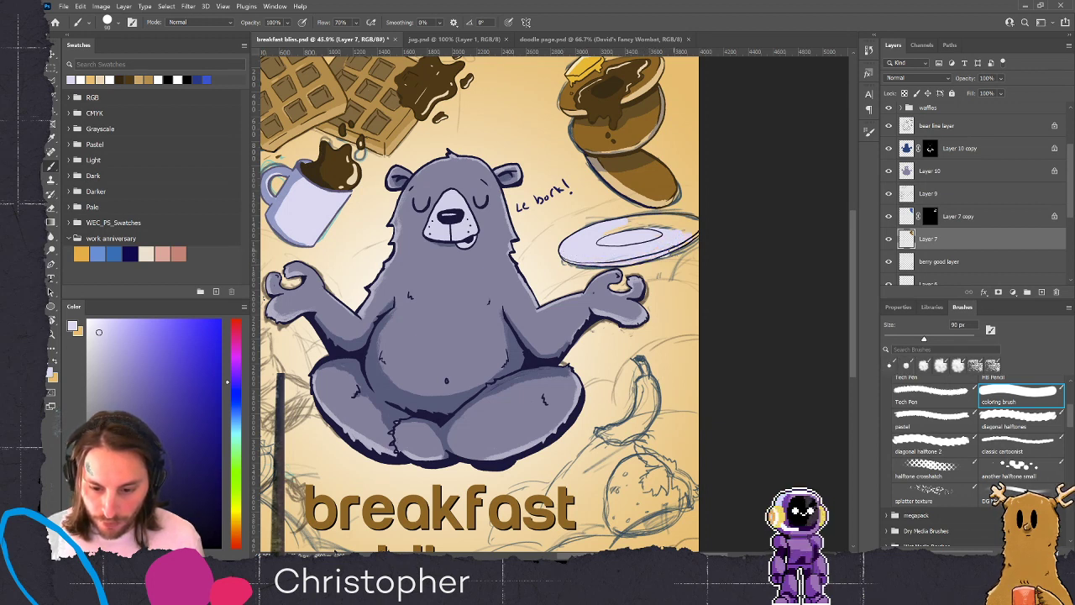
{"action": "mouse_move", "coordinate": [642, 226]}
{"action": "left_mouse_down"}
{"action": "mouse_move", "coordinate": [617, 229]}
{"action": "mouse_move", "coordinate": [696, 223]}
{"action": "mouse_move", "coordinate": [672, 225]}
{"action": "left_mouse_up"}
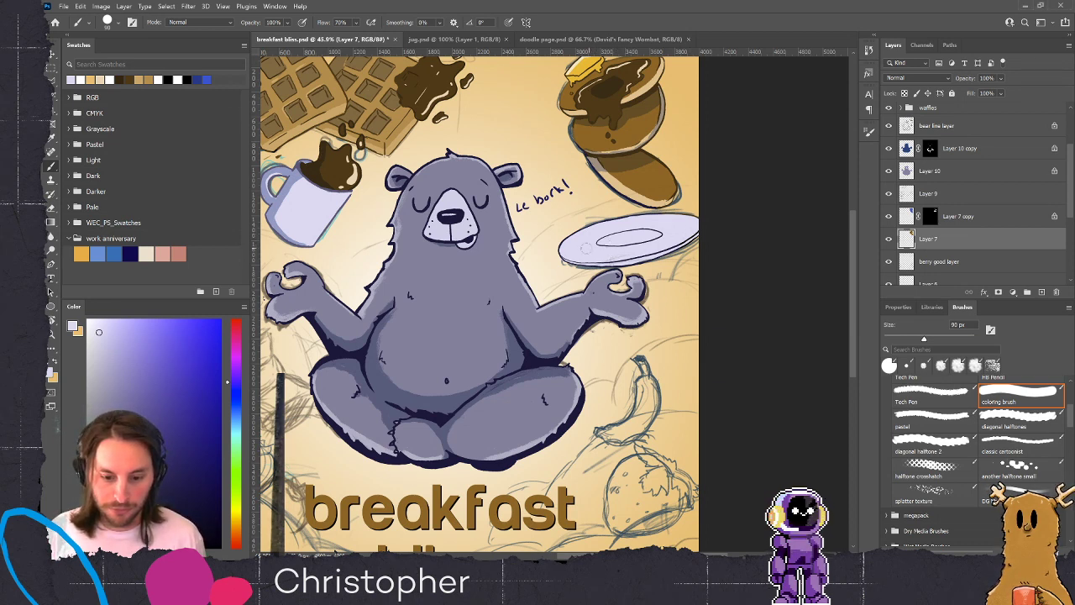
Ready Layer 7 copy for plate shading: unlock its transparent pixels, pick a blue-violet foreground and enlarge the coloring brush to 175 px
{"action": "key", "text": "space"}
{"action": "left_click_drag", "start_coordinate": [607, 241], "coordinate": [700, 255]}
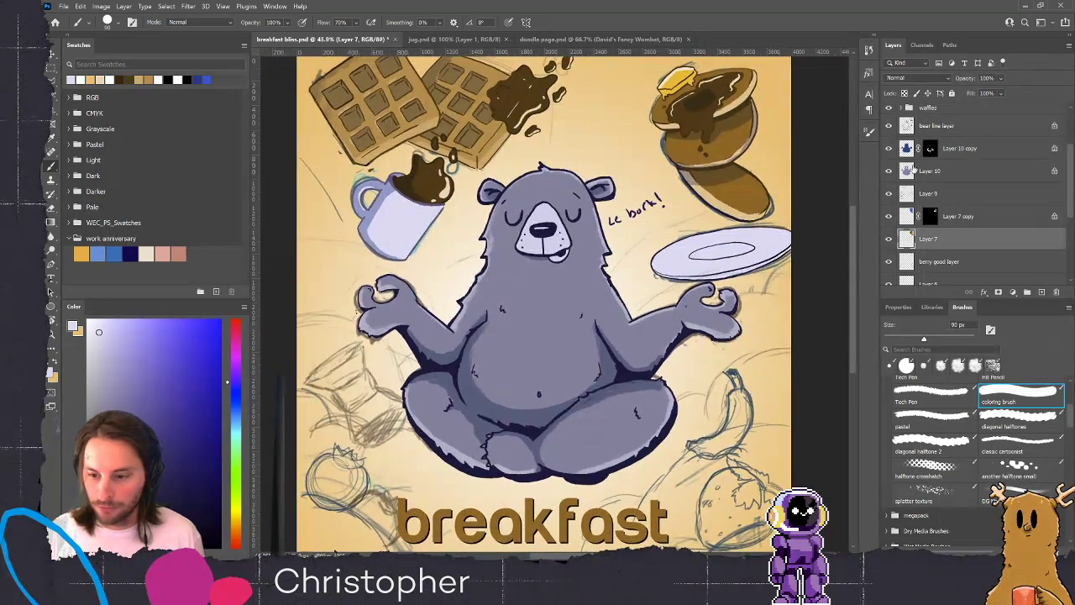
{"action": "left_click", "coordinate": [909, 219]}
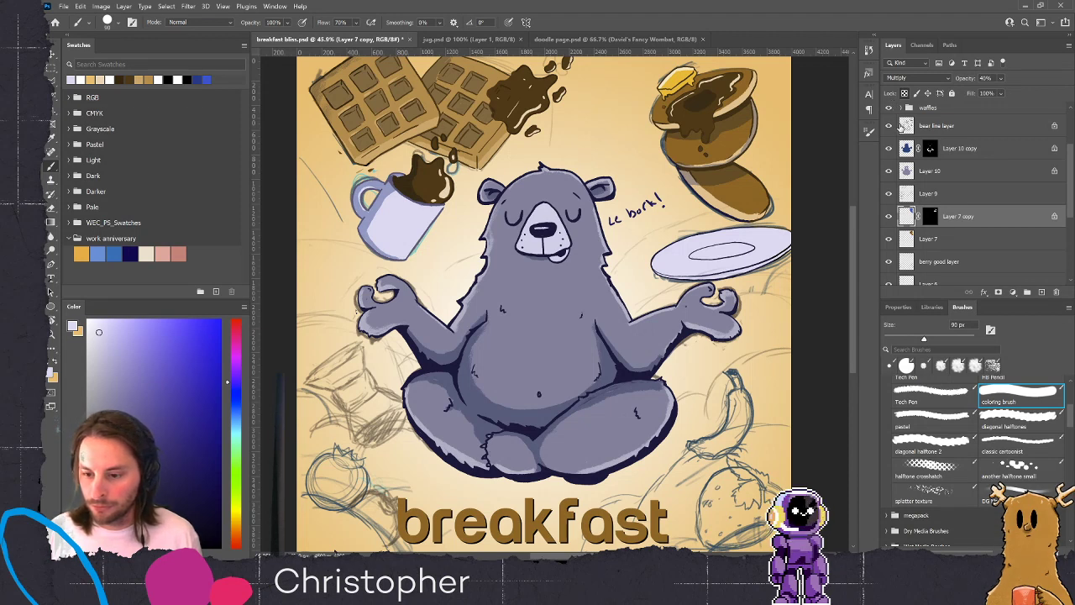
{"action": "left_click", "coordinate": [965, 244]}
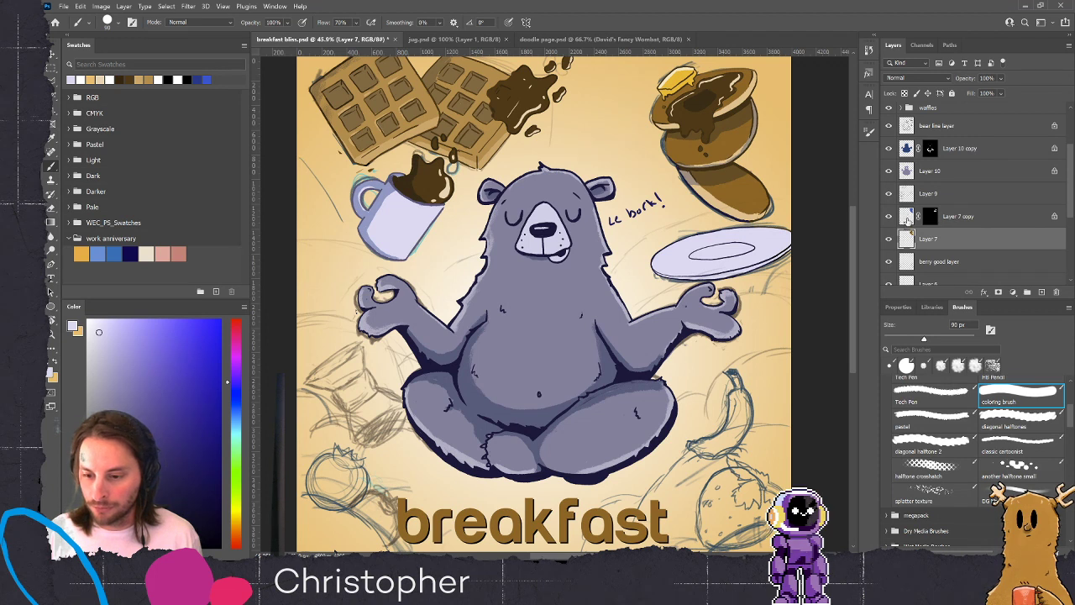
{"action": "left_click", "coordinate": [908, 218]}
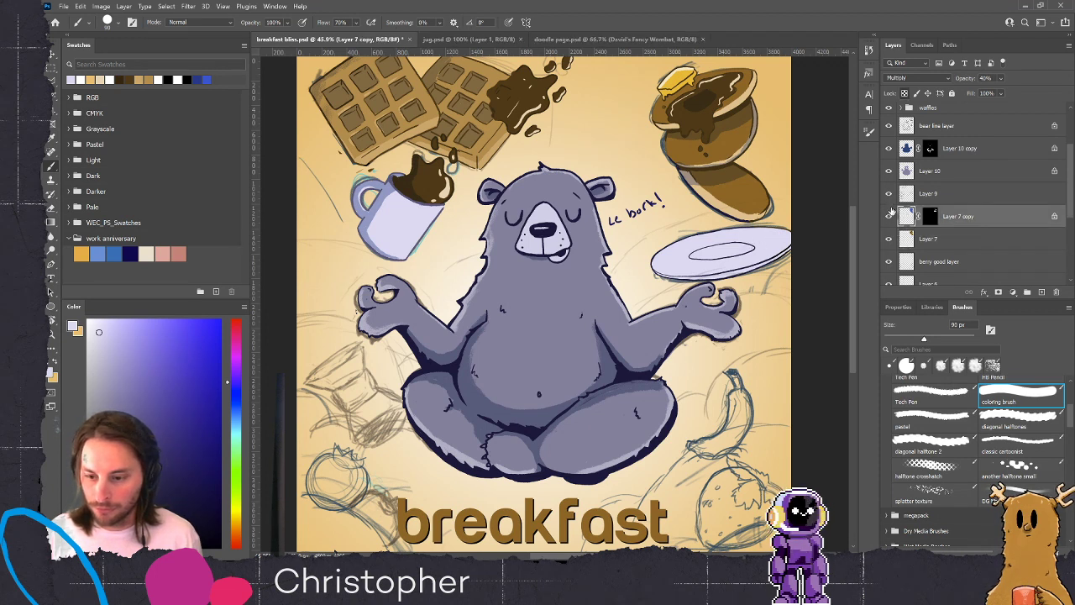
{"action": "left_click", "coordinate": [196, 370]}
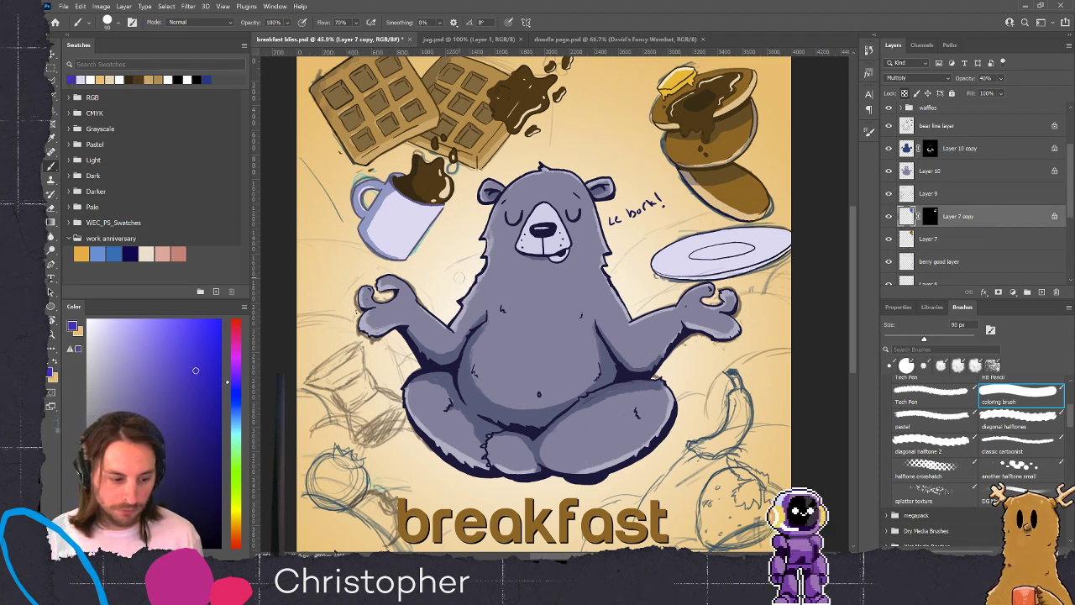
{"action": "key", "text": "bracketright"}
{"action": "key", "text": "bracketright"}
{"action": "key", "text": "bracketright"}
{"action": "key", "text": "bracketright"}
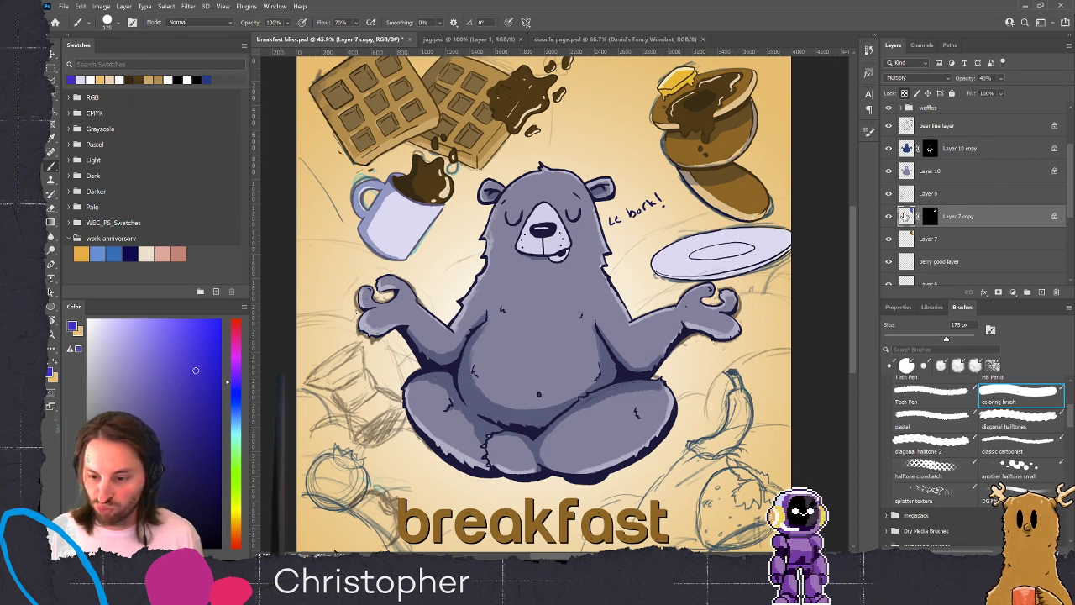
{"action": "left_click", "coordinate": [887, 217]}
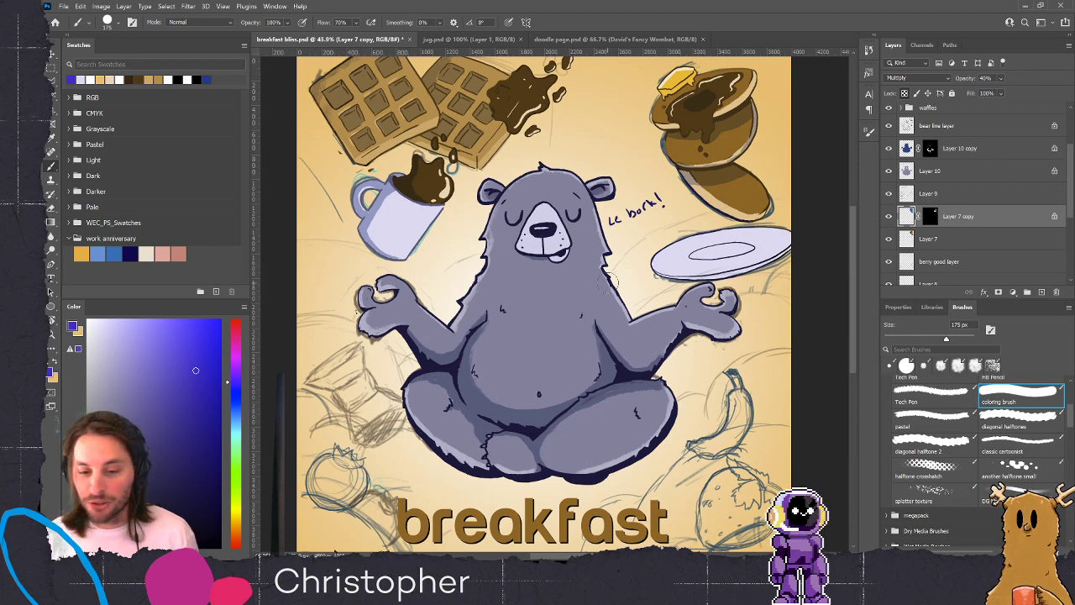
{"action": "scroll", "coordinate": [857, 227], "scroll_direction": "up", "scroll_amount": 2}
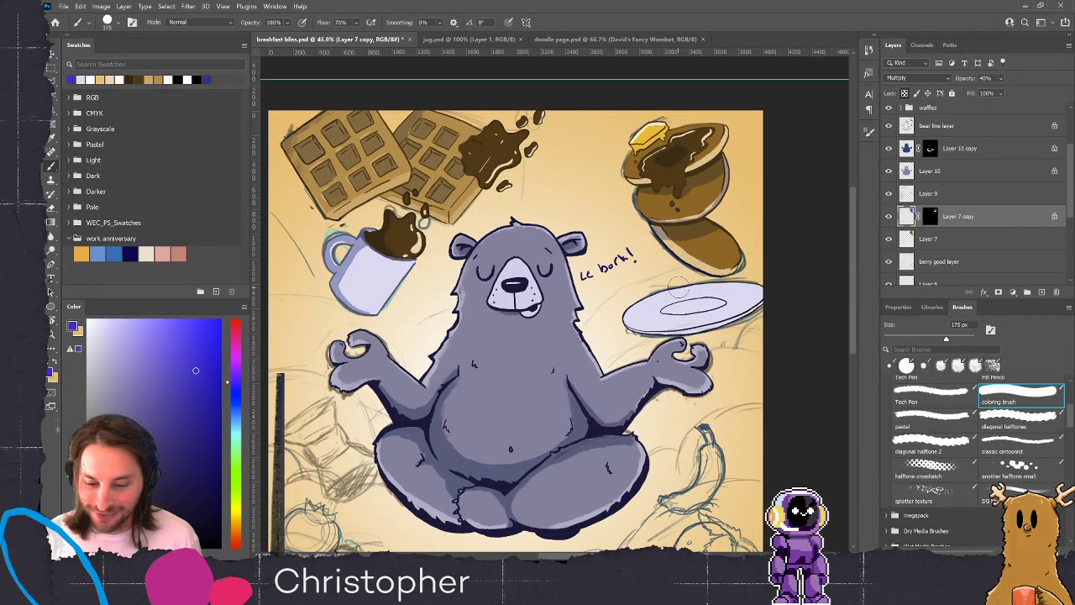
{"action": "key", "text": "0"}
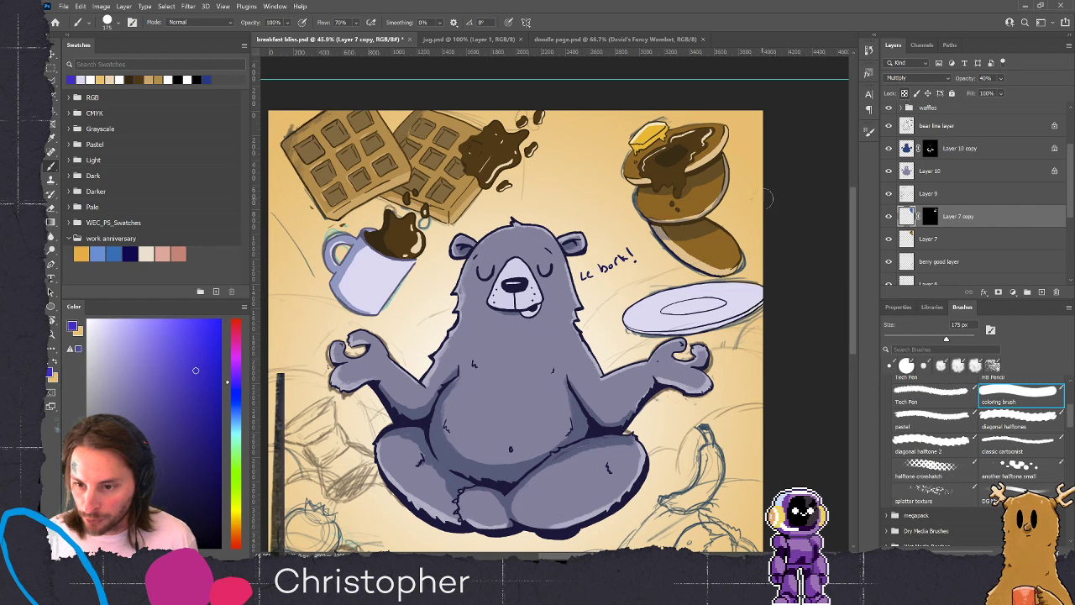
Paint white over the plate on Layer 7 copy's mask and cover the plate with blue-violet on the layer itself
{"action": "left_click", "coordinate": [930, 216]}
{"action": "mouse_move", "coordinate": [713, 303]}
{"action": "left_mouse_down"}
{"action": "mouse_move", "coordinate": [639, 313]}
{"action": "mouse_move", "coordinate": [649, 327]}
{"action": "mouse_move", "coordinate": [697, 322]}
{"action": "mouse_move", "coordinate": [742, 302]}
{"action": "left_mouse_up"}
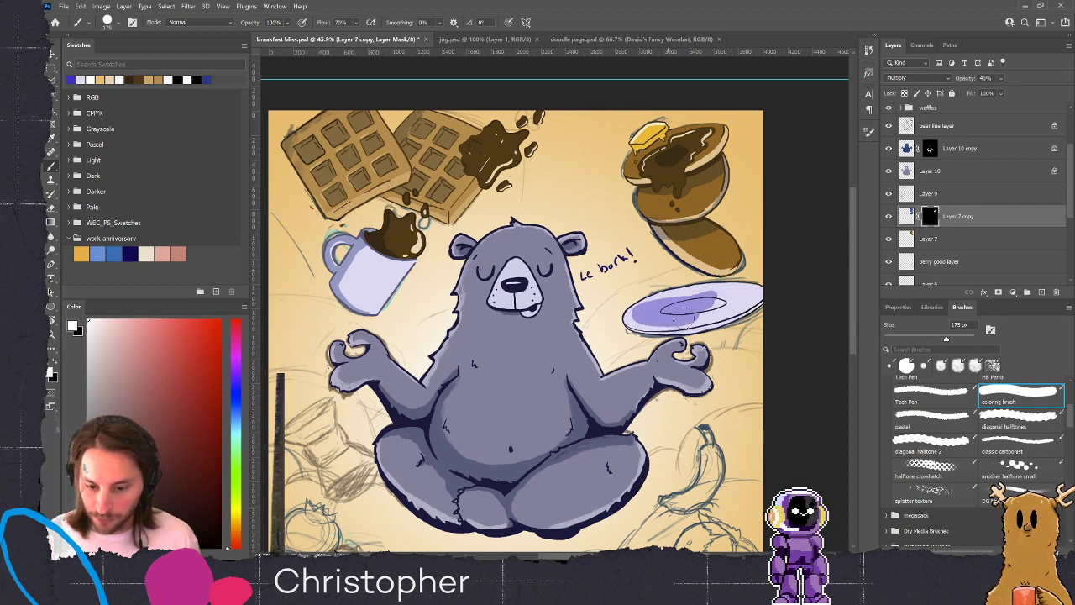
{"action": "left_click", "coordinate": [906, 217]}
{"action": "mouse_move", "coordinate": [702, 294]}
{"action": "left_mouse_down"}
{"action": "mouse_move", "coordinate": [660, 302]}
{"action": "mouse_move", "coordinate": [709, 322]}
{"action": "mouse_move", "coordinate": [751, 294]}
{"action": "mouse_move", "coordinate": [697, 289]}
{"action": "mouse_move", "coordinate": [743, 286]}
{"action": "mouse_move", "coordinate": [682, 323]}
{"action": "mouse_move", "coordinate": [690, 294]}
{"action": "mouse_move", "coordinate": [757, 293]}
{"action": "mouse_move", "coordinate": [704, 308]}
{"action": "left_mouse_up"}
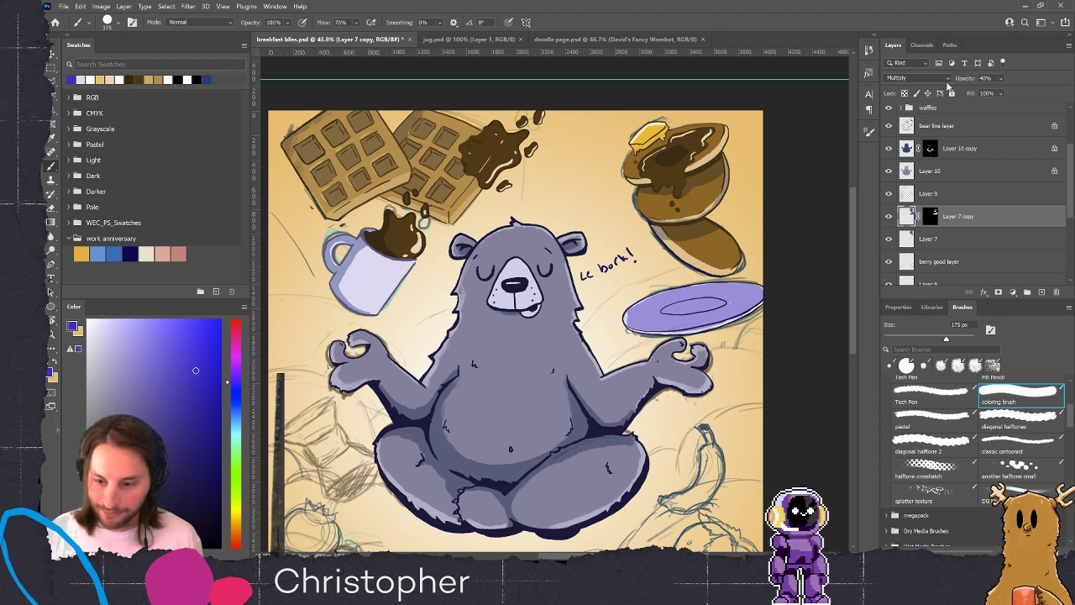
Target Layer 7 copy's mask and set up the pastel brush at 90 px with black as the foreground
{"action": "key", "text": "d"}
{"action": "left_click", "coordinate": [930, 216]}
{"action": "left_click", "coordinate": [931, 416]}
{"action": "key", "text": "bracketleft"}
{"action": "key", "text": "bracketleft"}
{"action": "key", "text": "bracketleft"}
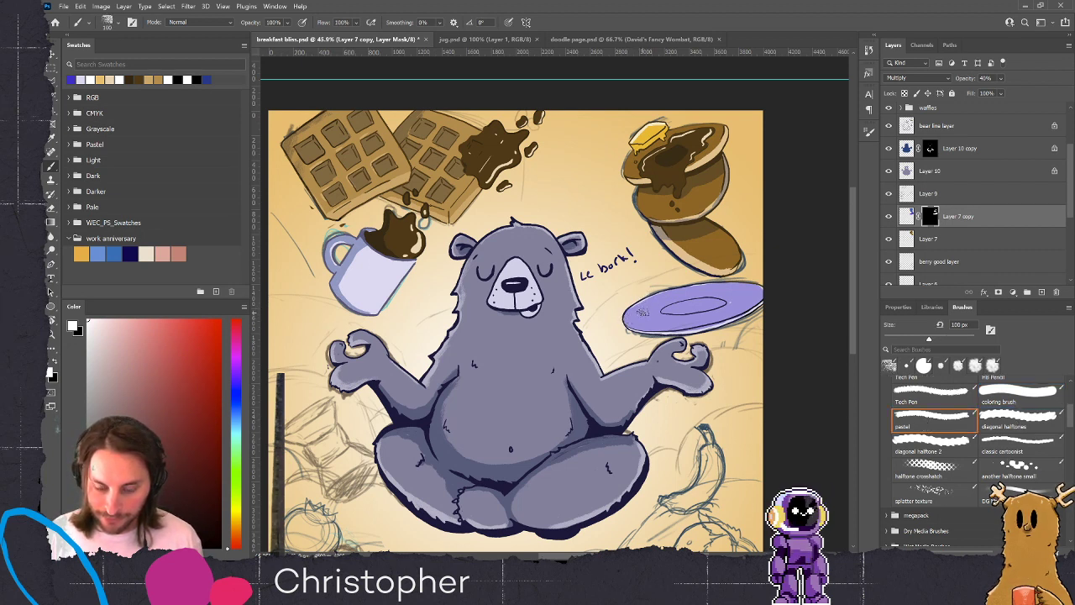
{"action": "key", "text": "x"}
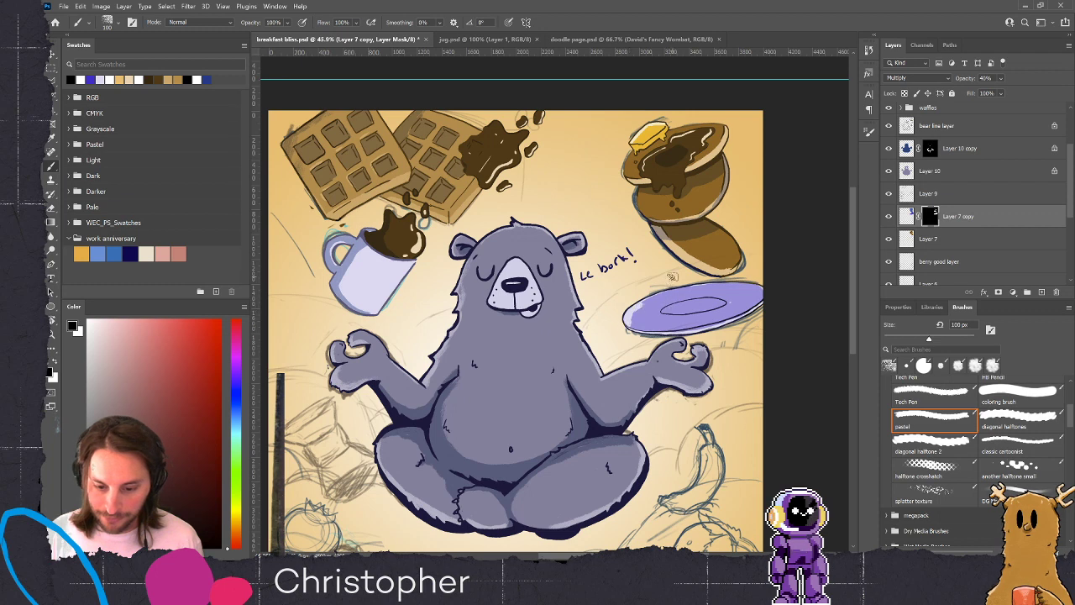
{"action": "key", "text": "bracketleft"}
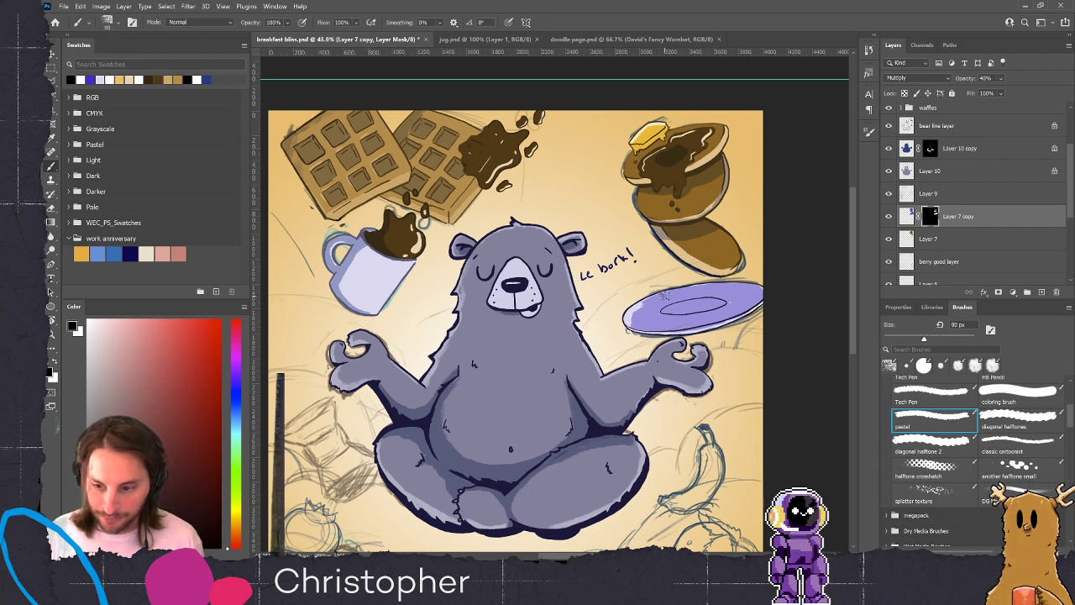
Mask the blue-violet shading off the plate's rim with black, and restore shading in the inner oval with white
{"action": "mouse_move", "coordinate": [636, 314]}
{"action": "left_mouse_down"}
{"action": "mouse_move", "coordinate": [630, 326]}
{"action": "mouse_move", "coordinate": [672, 326]}
{"action": "mouse_move", "coordinate": [648, 310]}
{"action": "mouse_move", "coordinate": [665, 318]}
{"action": "mouse_move", "coordinate": [651, 328]}
{"action": "mouse_move", "coordinate": [680, 330]}
{"action": "mouse_move", "coordinate": [710, 322]}
{"action": "mouse_move", "coordinate": [656, 304]}
{"action": "mouse_move", "coordinate": [712, 286]}
{"action": "mouse_move", "coordinate": [760, 290]}
{"action": "mouse_move", "coordinate": [764, 298]}
{"action": "mouse_move", "coordinate": [731, 319]}
{"action": "mouse_move", "coordinate": [698, 315]}
{"action": "mouse_move", "coordinate": [744, 294]}
{"action": "mouse_move", "coordinate": [758, 301]}
{"action": "mouse_move", "coordinate": [727, 295]}
{"action": "mouse_move", "coordinate": [741, 293]}
{"action": "left_mouse_up"}
{"action": "key", "text": "bracketright"}
{"action": "key", "text": "bracketright"}
{"action": "mouse_move", "coordinate": [682, 301]}
{"action": "left_mouse_down"}
{"action": "mouse_move", "coordinate": [710, 299]}
{"action": "mouse_move", "coordinate": [672, 310]}
{"action": "mouse_move", "coordinate": [676, 324]}
{"action": "left_mouse_up"}
{"action": "key", "text": "bracketright"}
{"action": "key", "text": "bracketright"}
{"action": "key", "text": "bracketleft"}
{"action": "key", "text": "bracketleft"}
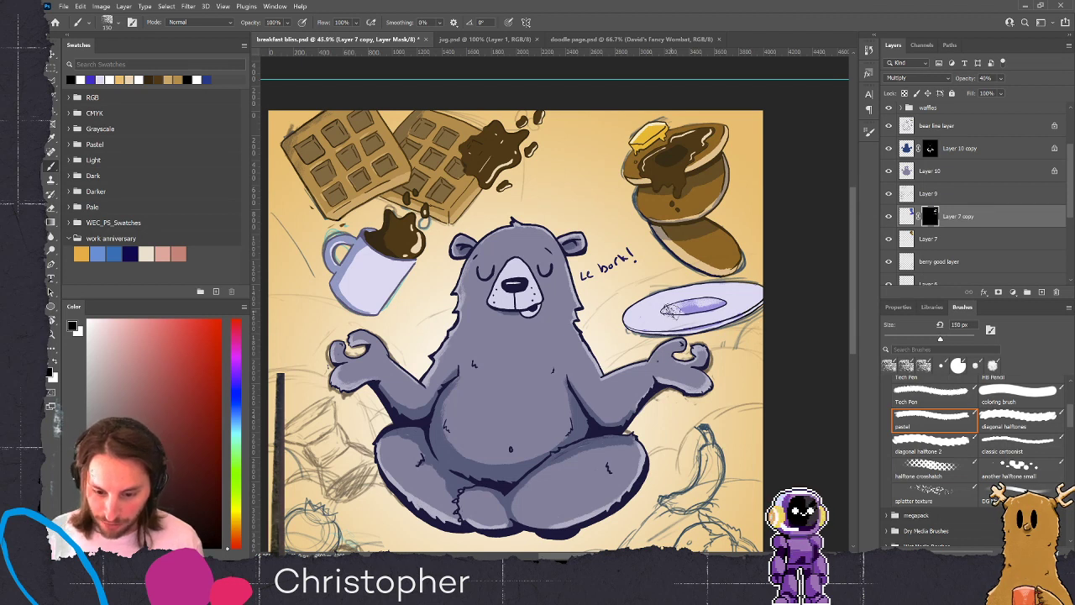
{"action": "key", "text": "x"}
{"action": "mouse_move", "coordinate": [676, 309]}
{"action": "left_mouse_down"}
{"action": "mouse_move", "coordinate": [708, 336]}
{"action": "mouse_move", "coordinate": [695, 319]}
{"action": "mouse_move", "coordinate": [714, 320]}
{"action": "mouse_move", "coordinate": [676, 327]}
{"action": "mouse_move", "coordinate": [724, 317]}
{"action": "mouse_move", "coordinate": [666, 328]}
{"action": "left_mouse_up"}
{"action": "key", "text": "x"}
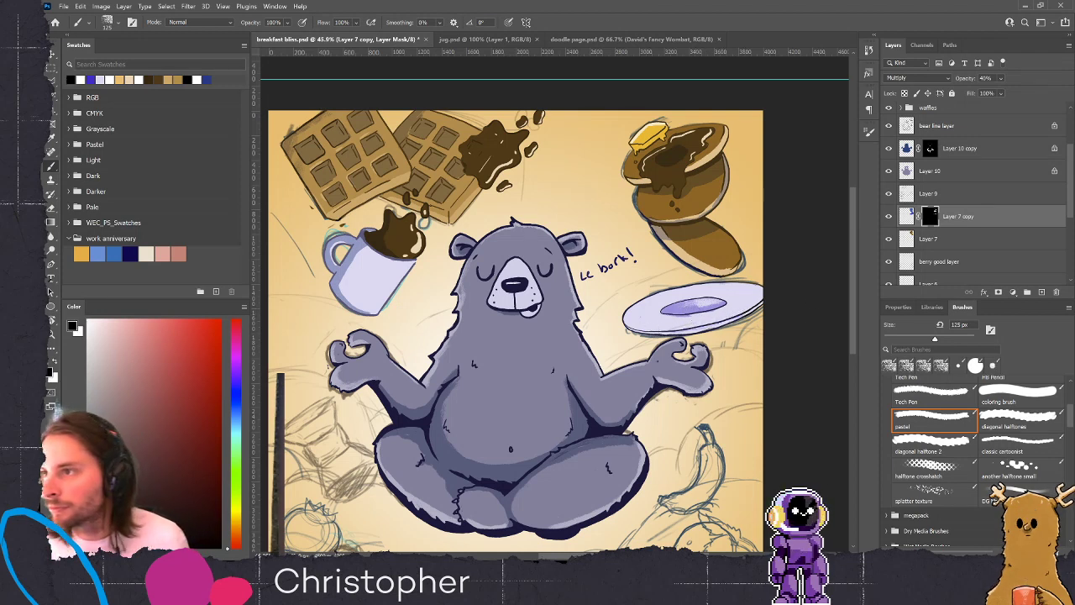
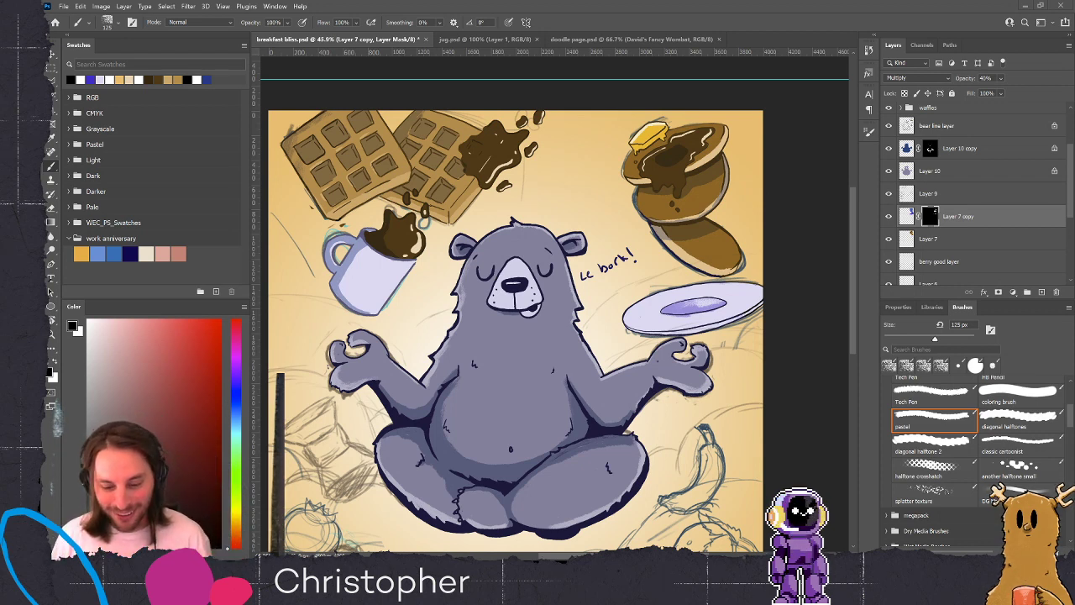
Group Layer 7 and Layer 7 copy into a folder named "waffles"
{"action": "left_click_drag", "start_coordinate": [550, 403], "coordinate": [566, 299]}
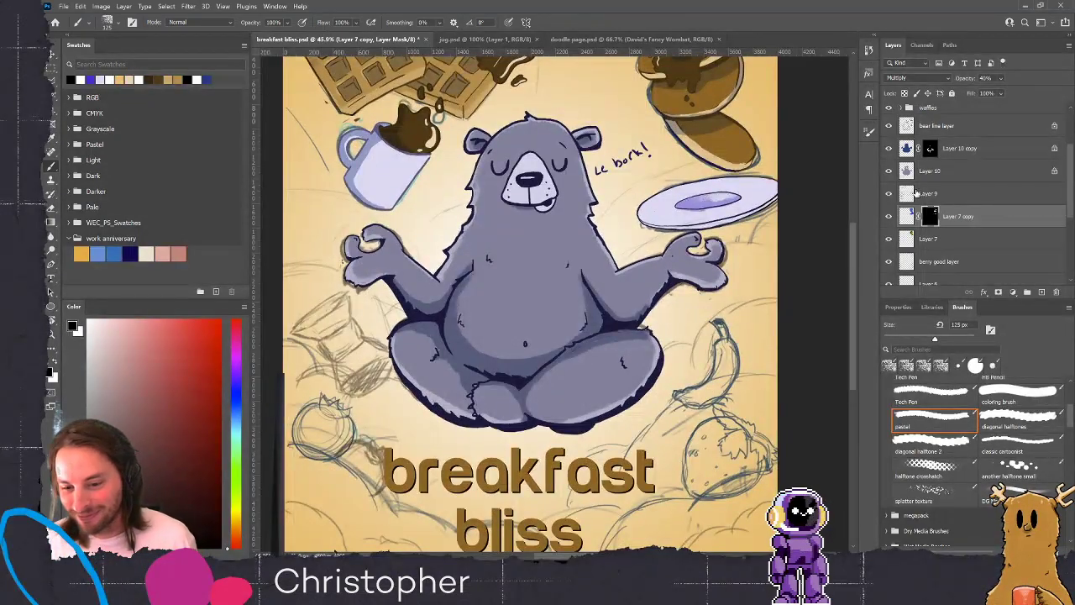
{"action": "left_click_drag", "start_coordinate": [561, 227], "coordinate": [660, 232]}
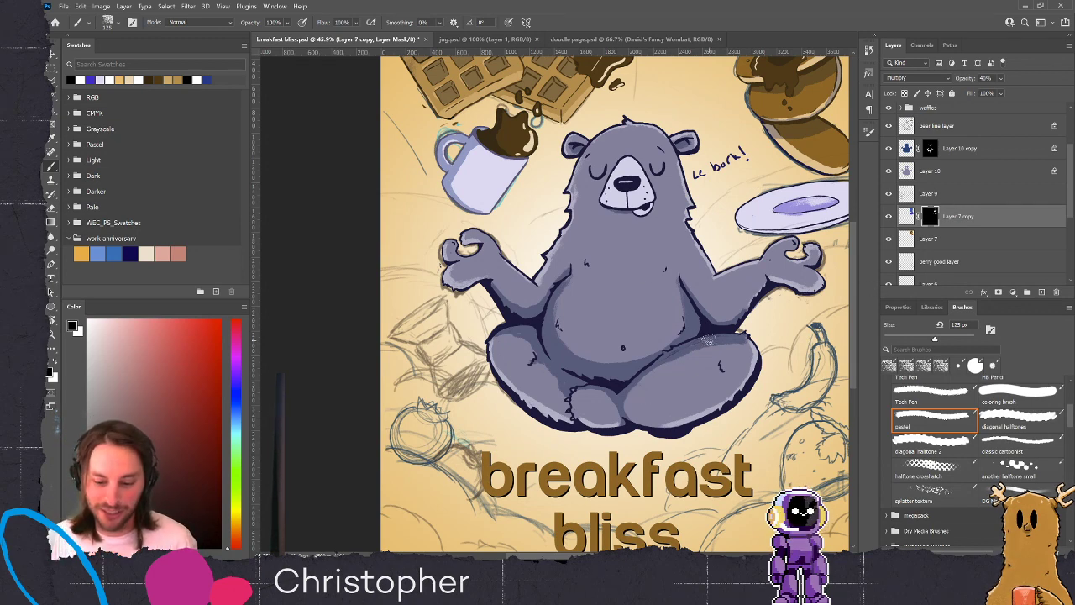
{"action": "left_click_drag", "start_coordinate": [663, 398], "coordinate": [563, 385]}
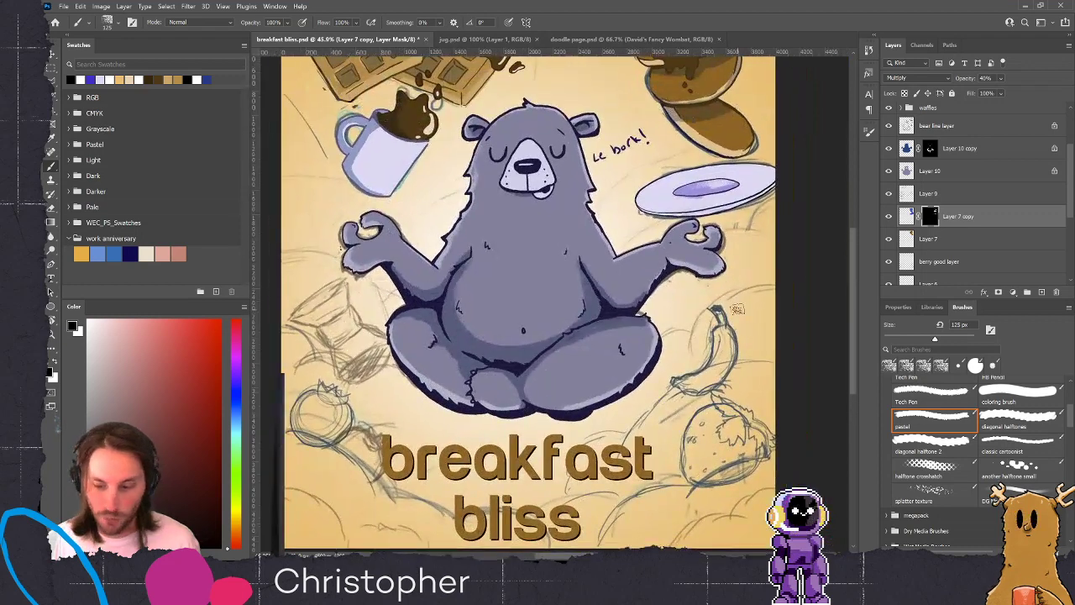
{"action": "left_click", "coordinate": [954, 243]}
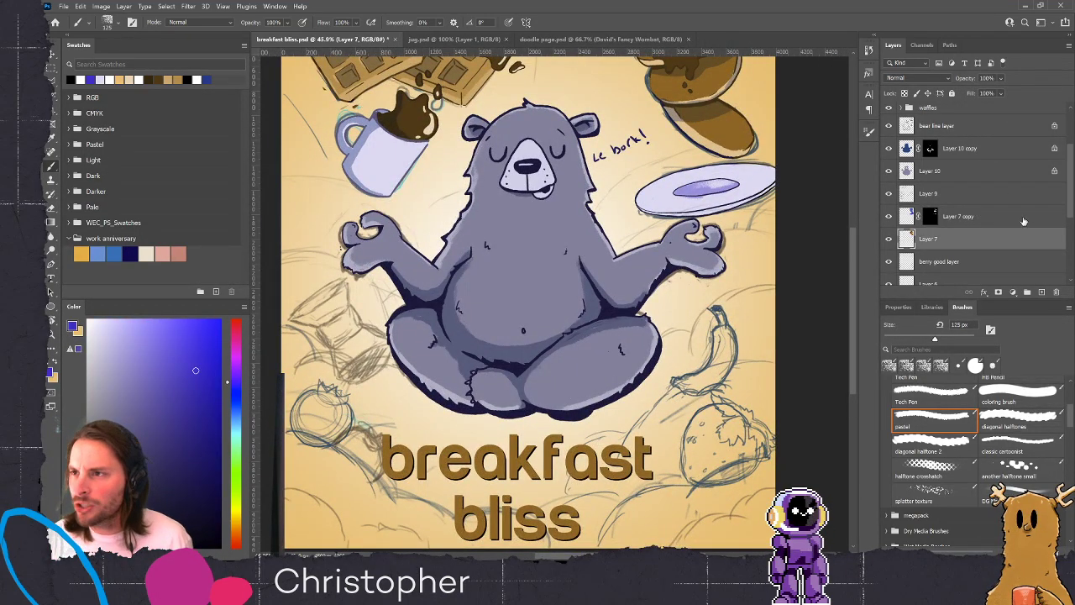
{"action": "left_click", "coordinate": [889, 239]}
{"action": "left_click", "coordinate": [888, 238]}
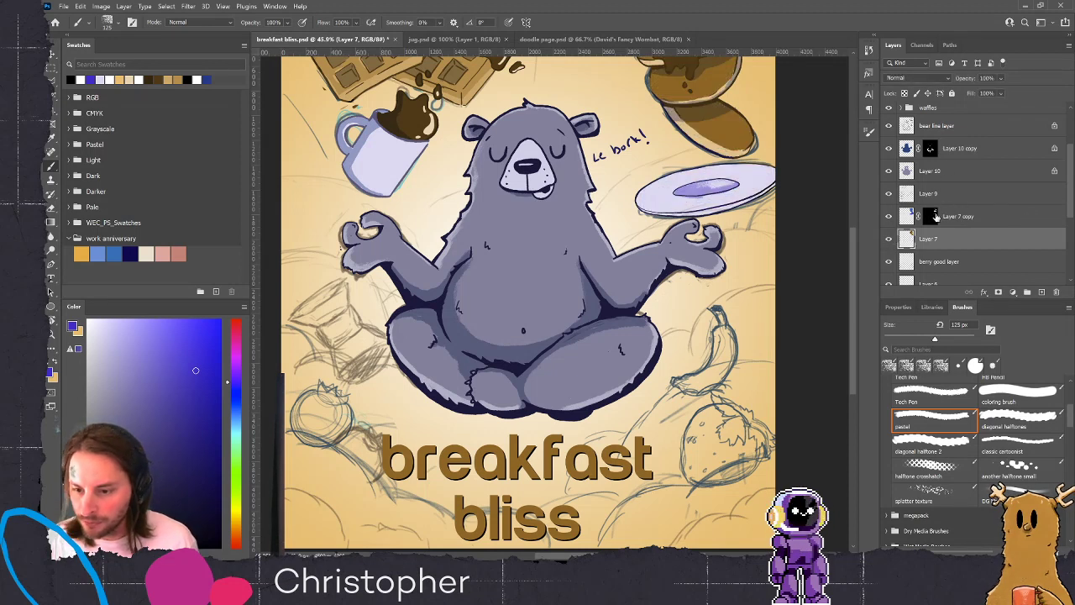
{"action": "left_click", "coordinate": [1013, 218]}
{"action": "left_click", "coordinate": [1019, 239], "text": "shift"}
{"action": "left_click", "coordinate": [1026, 291]}
{"action": "double_click", "coordinate": [924, 212]}
{"action": "type", "text": "waffles"}
{"action": "key", "text": "Return"}
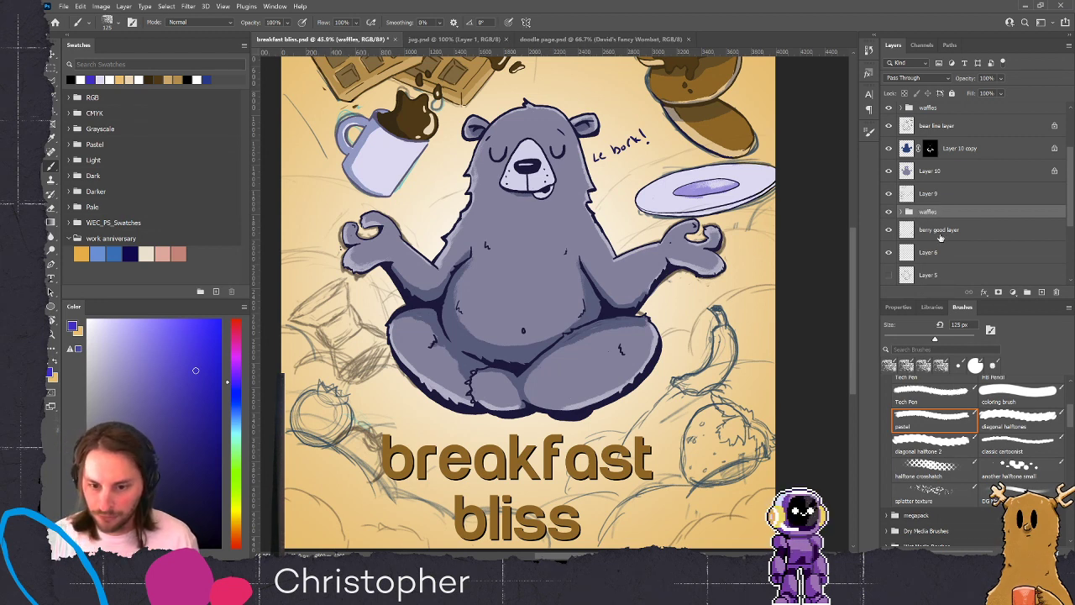
Check which artwork sits on Layer 9 and Layer 10 by hiding and reshowing each
{"action": "left_click", "coordinate": [884, 196]}
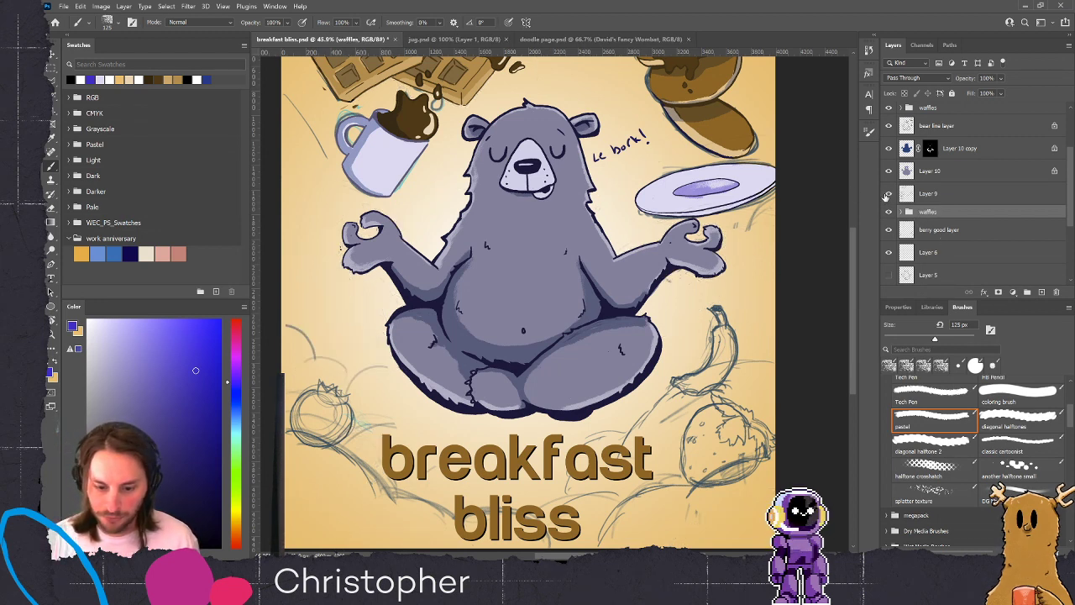
{"action": "left_click", "coordinate": [888, 194]}
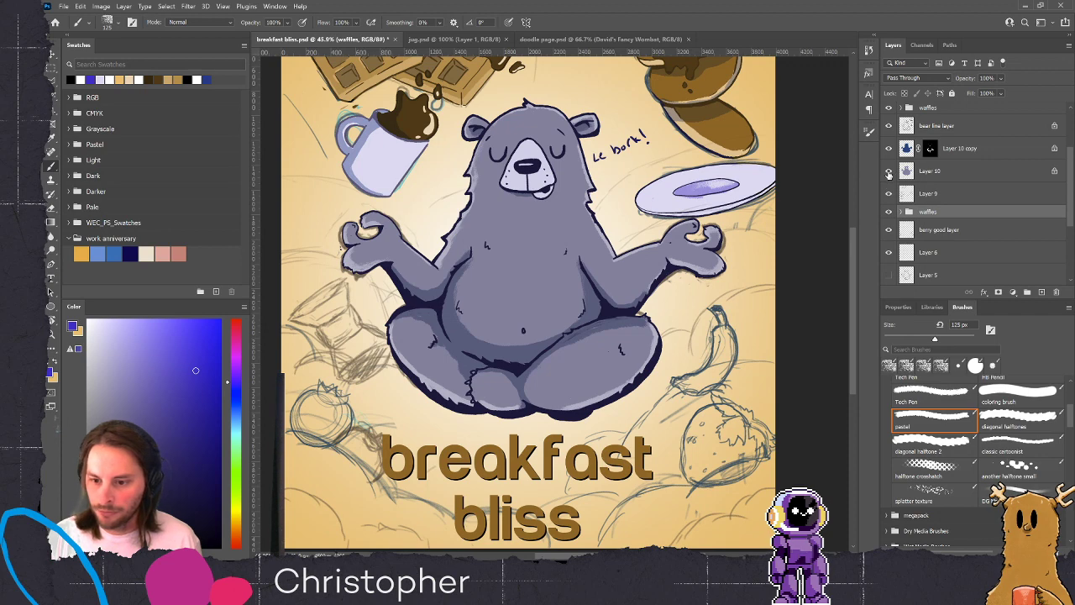
{"action": "left_click", "coordinate": [890, 173]}
{"action": "left_click", "coordinate": [892, 173]}
Make the berry good layer active and set up the classic cartoonist brush in black at 30 px
{"action": "left_click_drag", "start_coordinate": [658, 216], "coordinate": [680, 299]}
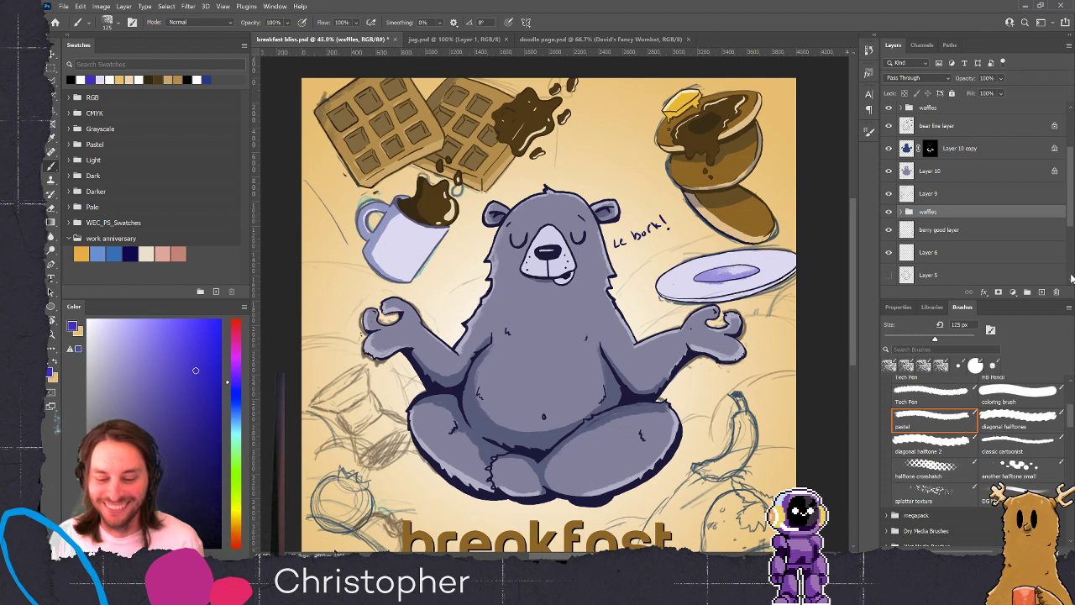
{"action": "left_click_drag", "start_coordinate": [718, 430], "coordinate": [673, 370]}
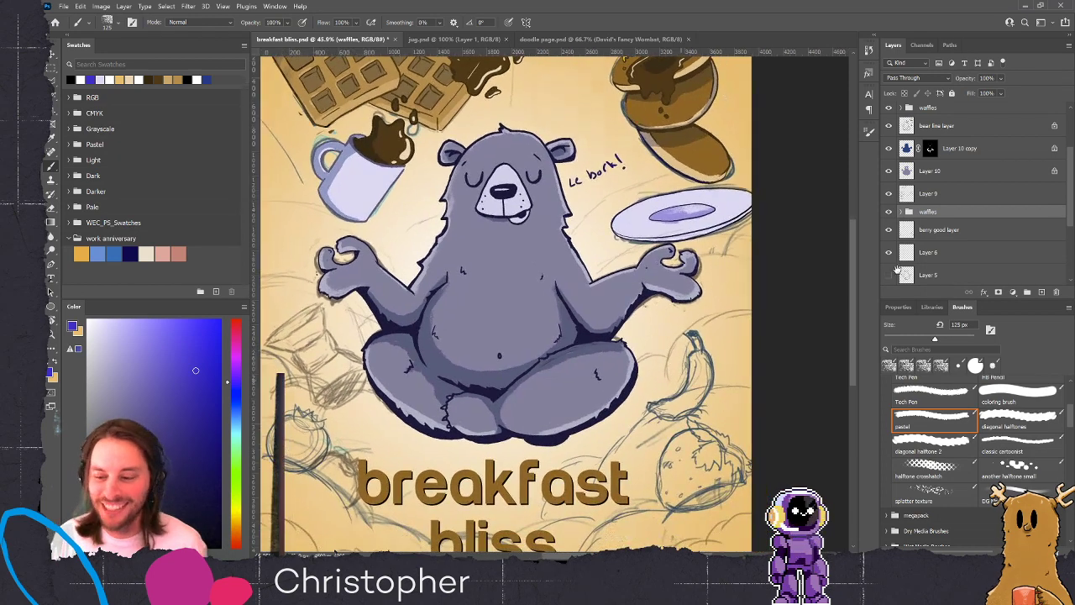
{"action": "left_click", "coordinate": [988, 234]}
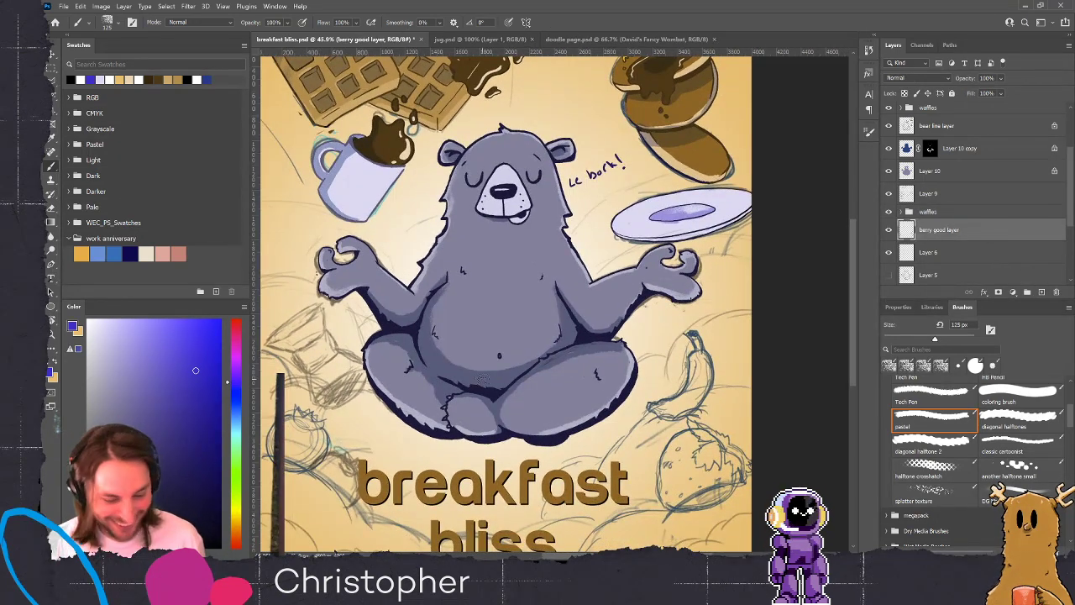
{"action": "left_click", "coordinate": [1003, 443]}
{"action": "key", "text": "bracketleft"}
{"action": "key", "text": "bracketleft"}
{"action": "left_click", "coordinate": [181, 546]}
{"action": "key", "text": "bracketleft"}
{"action": "key", "text": "bracketleft"}
{"action": "key", "text": "bracketleft"}
{"action": "key", "text": "bracketleft"}
{"action": "key", "text": "bracketleft"}
{"action": "key", "text": "bracketleft"}
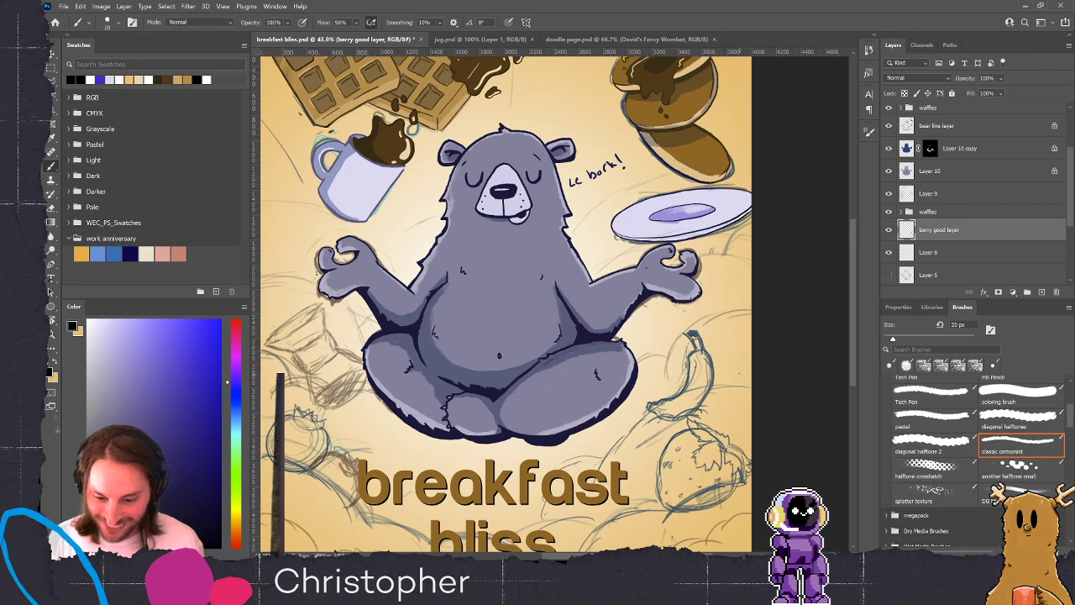
{"action": "key", "text": "bracketright"}
{"action": "key", "text": "bracketright"}
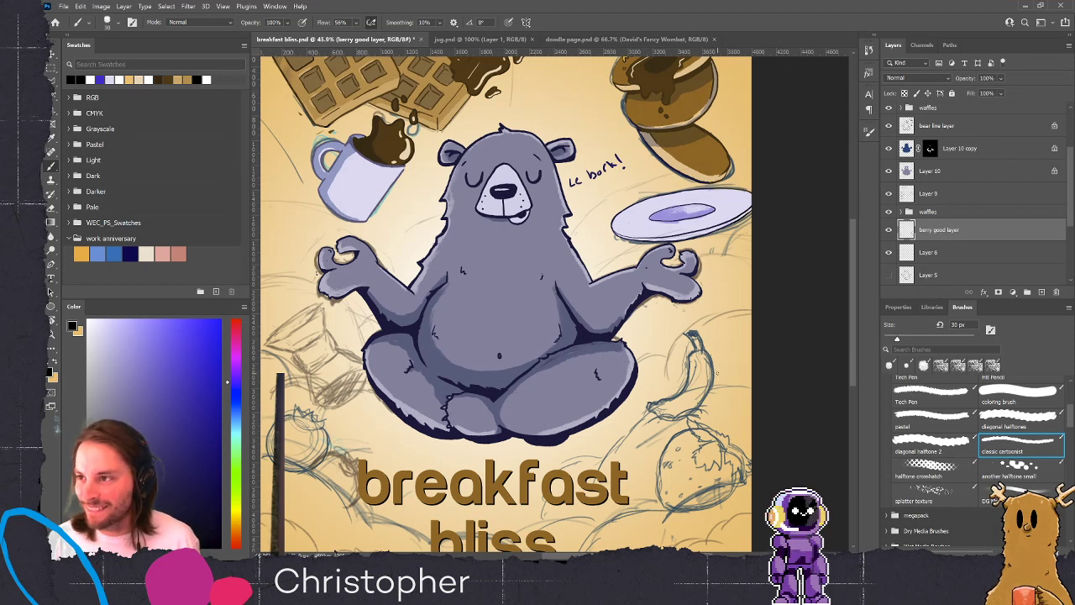
Ink the banana's outline and its dark stem tip over the sketch, using the brush at 20 px
{"action": "left_click_drag", "start_coordinate": [700, 388], "coordinate": [673, 351]}
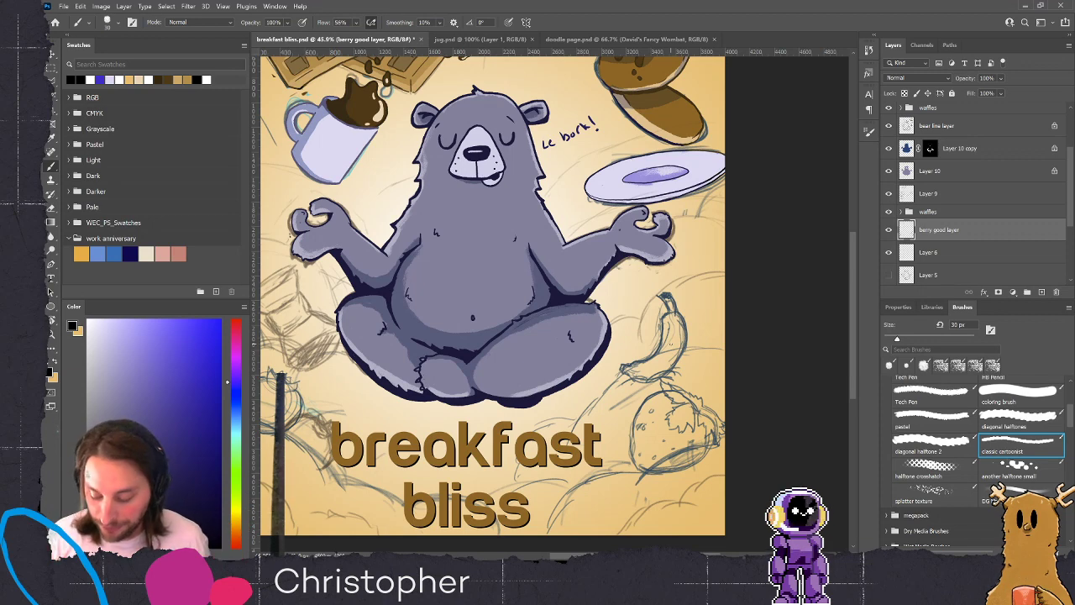
{"action": "key", "text": "ctrl+plus"}
{"action": "left_click_drag", "start_coordinate": [670, 344], "coordinate": [621, 231]}
{"action": "key", "text": "bracketleft"}
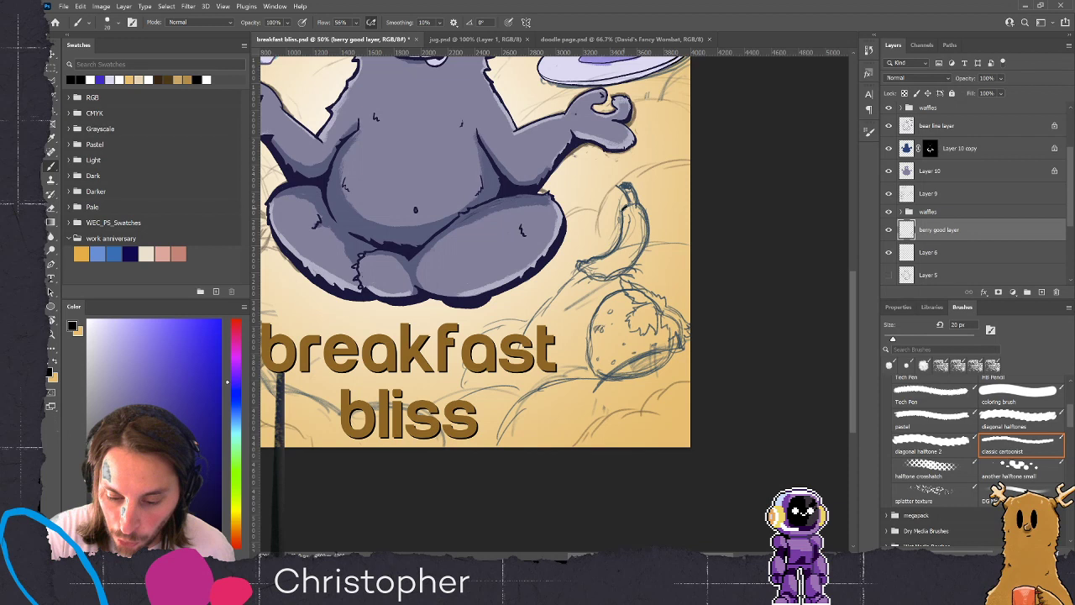
{"action": "mouse_move", "coordinate": [621, 227]}
{"action": "left_mouse_down"}
{"action": "mouse_move", "coordinate": [619, 247]}
{"action": "mouse_move", "coordinate": [593, 257]}
{"action": "left_mouse_up"}
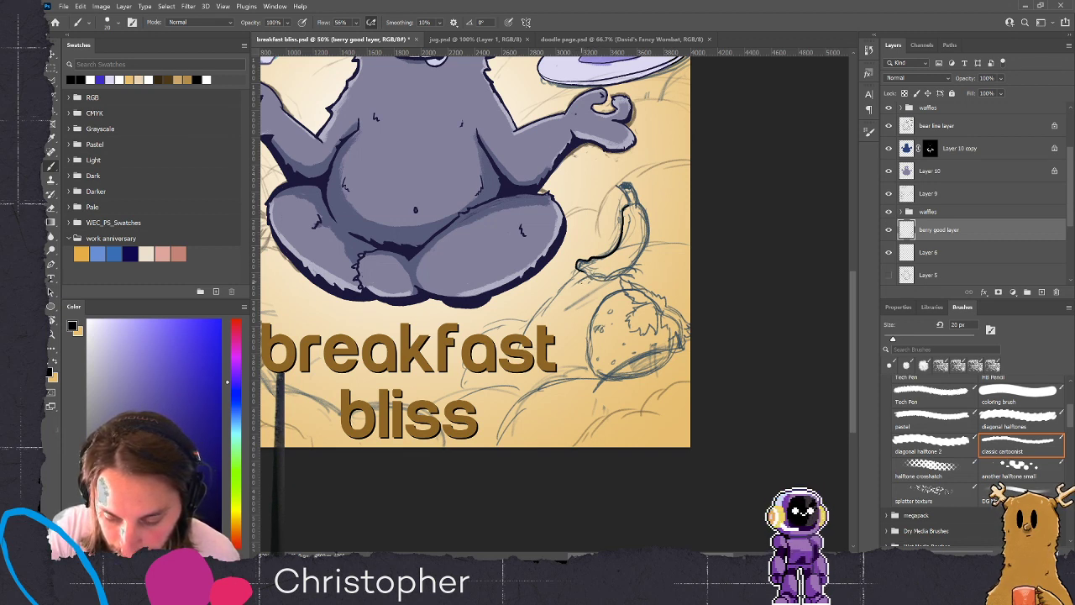
{"action": "left_click_drag", "start_coordinate": [588, 276], "coordinate": [652, 264]}
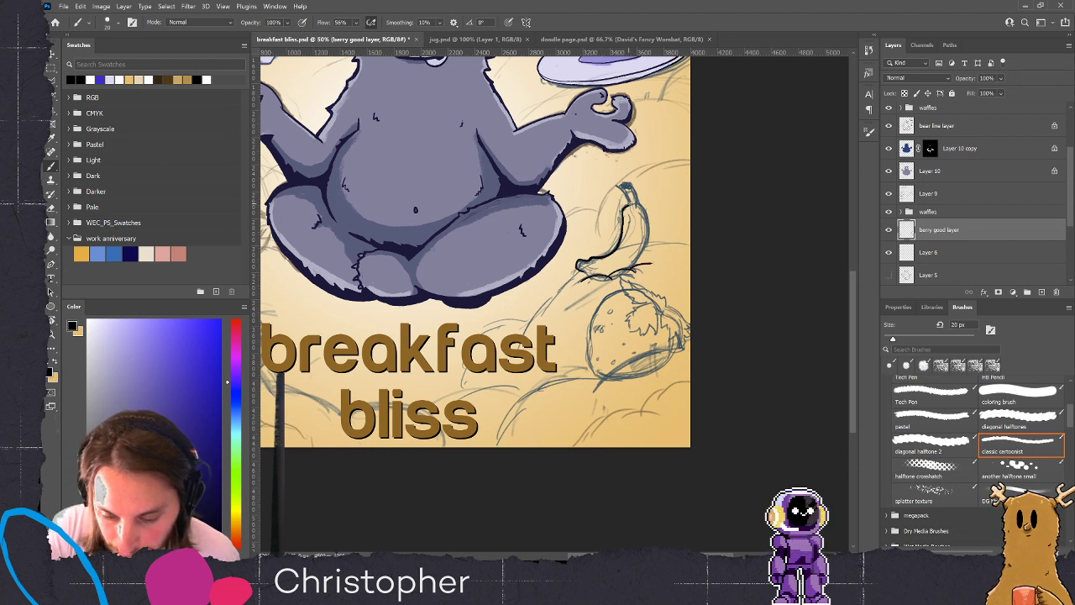
{"action": "left_click_drag", "start_coordinate": [628, 205], "coordinate": [626, 195]}
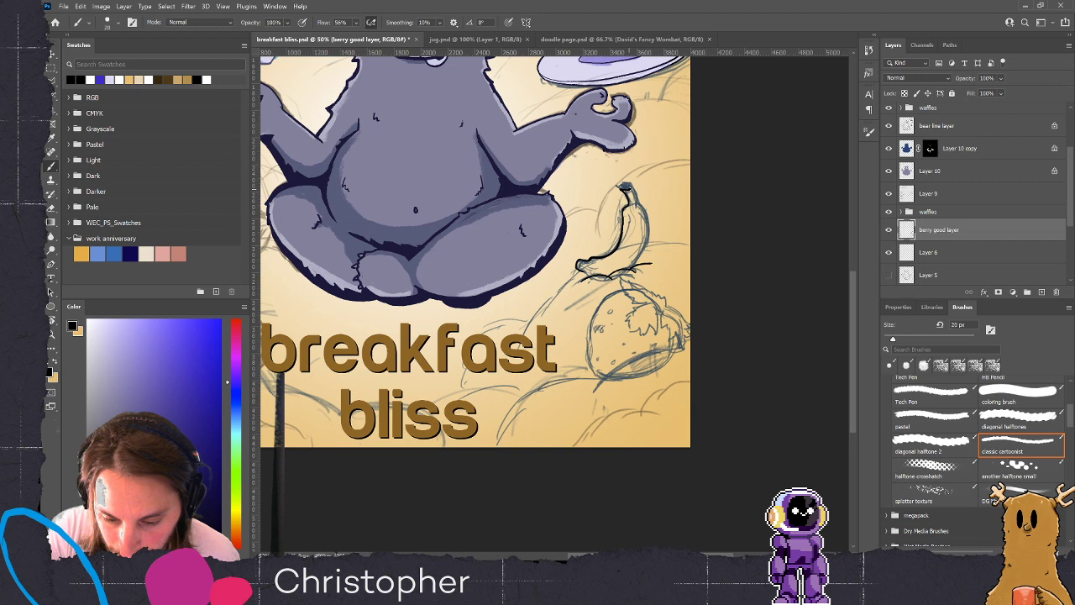
{"action": "mouse_move", "coordinate": [626, 190]}
{"action": "left_mouse_down"}
{"action": "mouse_move", "coordinate": [651, 226]}
{"action": "mouse_move", "coordinate": [644, 262]}
{"action": "left_mouse_up"}
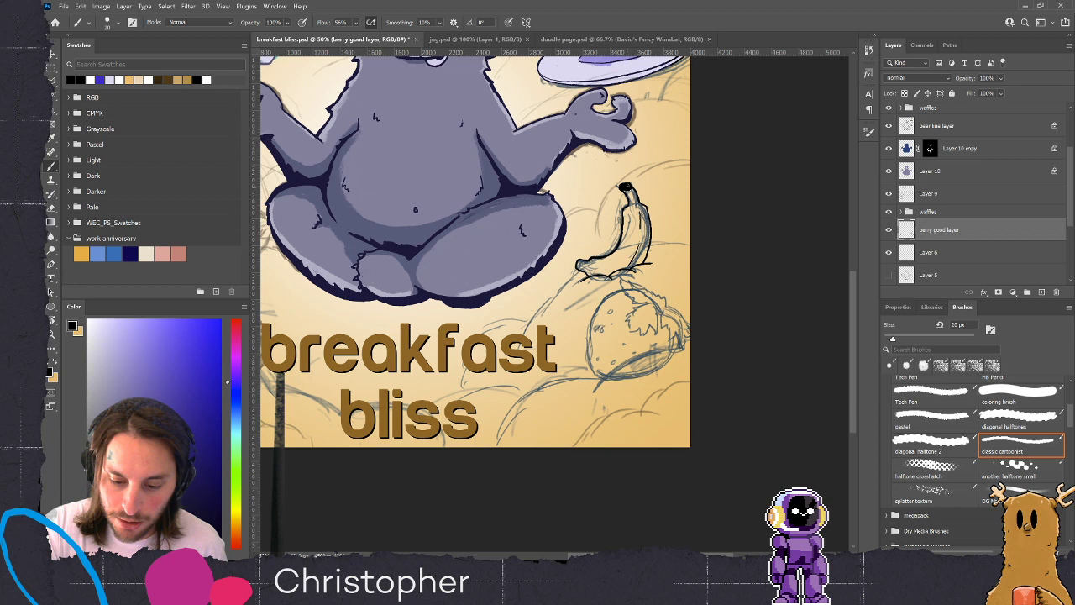
Ink the strawberry's outer curve and its jagged leaves below the banana
{"action": "scroll", "coordinate": [474, 252], "scroll_direction": "down", "scroll_amount": 2}
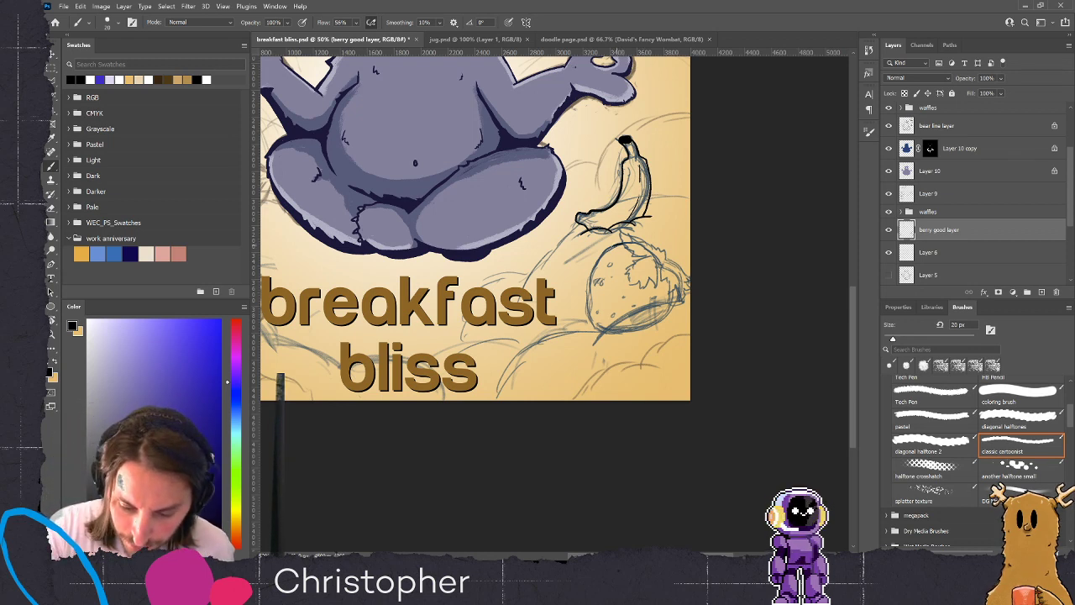
{"action": "left_click_drag", "start_coordinate": [600, 259], "coordinate": [591, 323]}
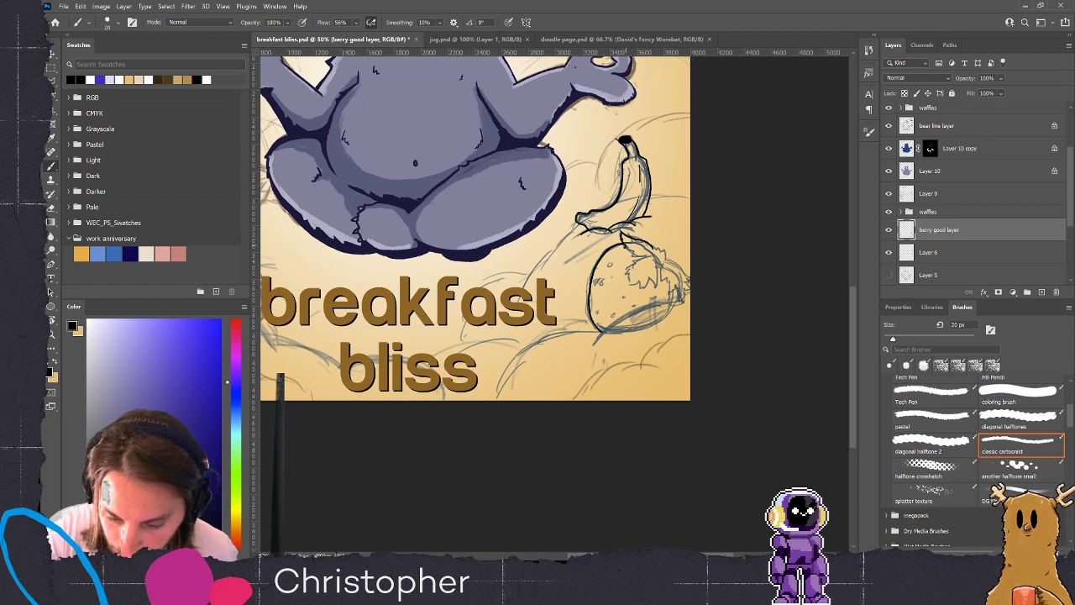
{"action": "mouse_move", "coordinate": [633, 257]}
{"action": "left_mouse_down"}
{"action": "mouse_move", "coordinate": [642, 261]}
{"action": "mouse_move", "coordinate": [631, 287]}
{"action": "mouse_move", "coordinate": [660, 277]}
{"action": "left_mouse_up"}
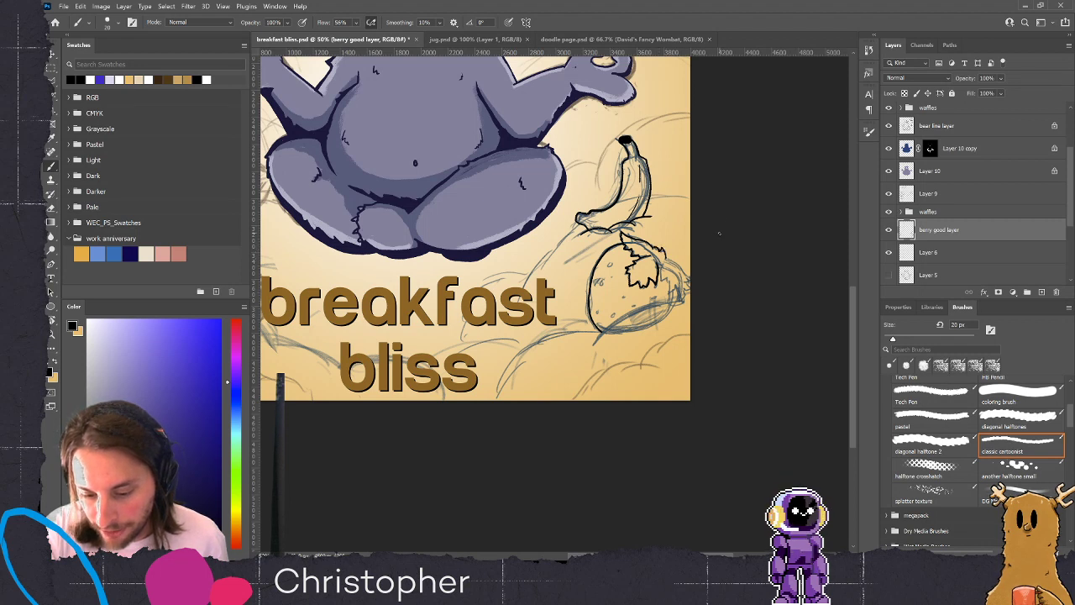
{"action": "left_click_drag", "start_coordinate": [670, 258], "coordinate": [676, 267]}
{"action": "mouse_move", "coordinate": [675, 263]}
{"action": "left_mouse_down"}
{"action": "mouse_move", "coordinate": [689, 277]}
{"action": "mouse_move", "coordinate": [682, 298]}
{"action": "mouse_move", "coordinate": [669, 293]}
{"action": "left_mouse_up"}
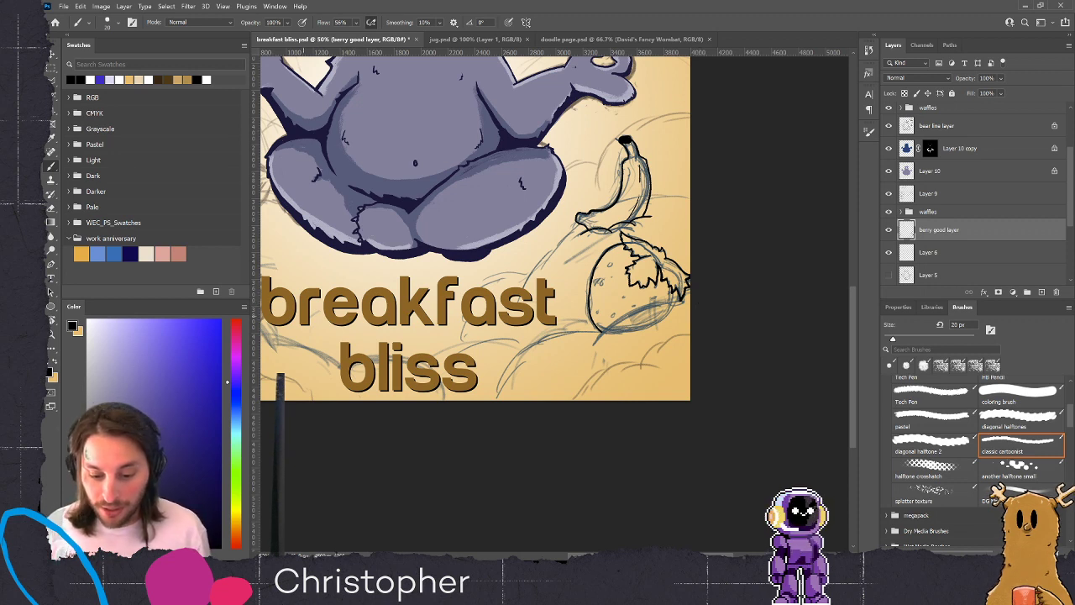
Ink the cloud curves that run under the strawberry and down beside the title
{"action": "mouse_move", "coordinate": [595, 344]}
{"action": "left_mouse_down"}
{"action": "mouse_move", "coordinate": [633, 314]}
{"action": "mouse_move", "coordinate": [687, 302]}
{"action": "left_mouse_up"}
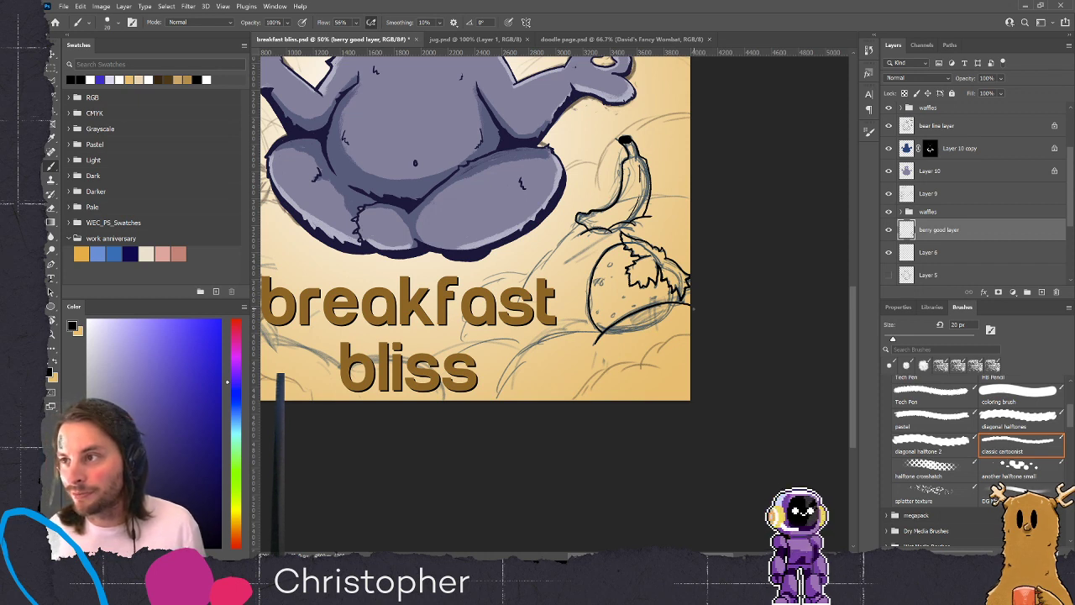
{"action": "mouse_move", "coordinate": [591, 321]}
{"action": "left_mouse_down"}
{"action": "mouse_move", "coordinate": [549, 341]}
{"action": "mouse_move", "coordinate": [519, 384]}
{"action": "left_mouse_up"}
{"action": "left_click_drag", "start_coordinate": [606, 329], "coordinate": [561, 341]}
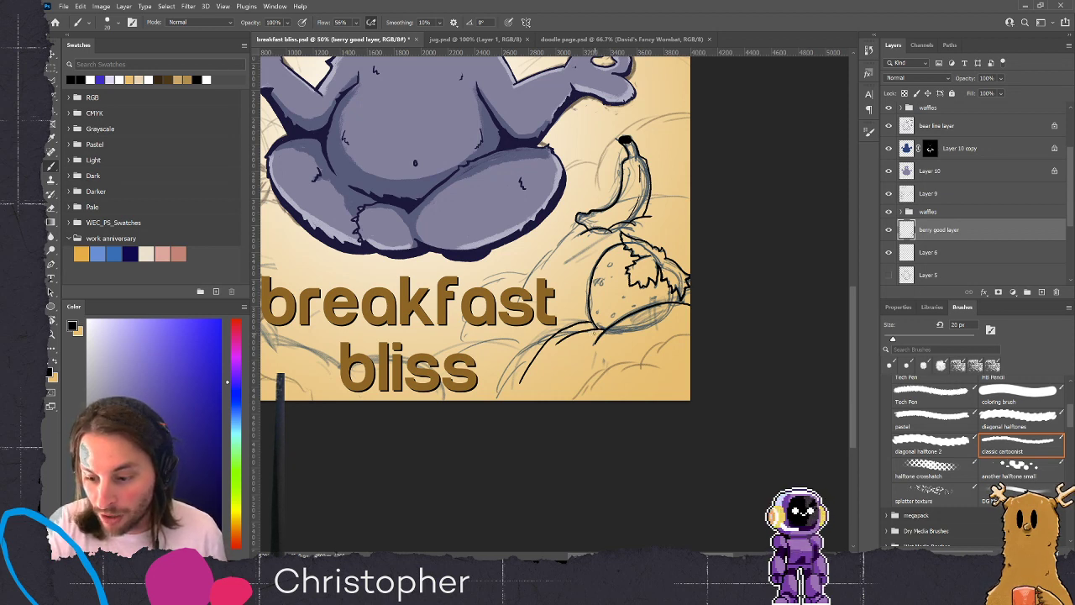
Fade the berry good layer to 37% opacity and add a new empty layer above it
{"action": "left_click", "coordinate": [888, 230]}
{"action": "left_click", "coordinate": [889, 230]}
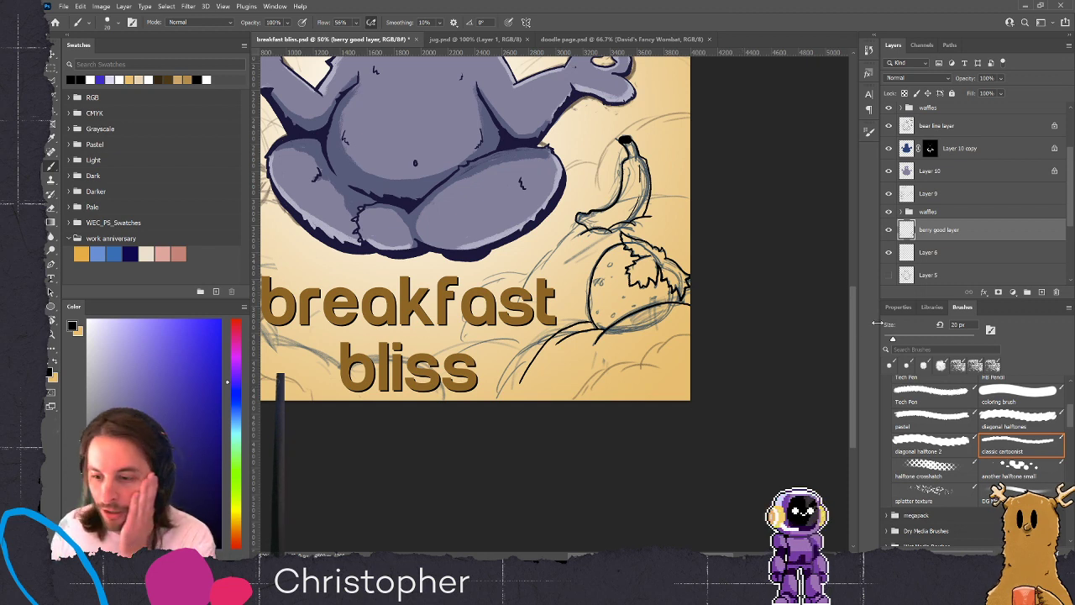
{"action": "left_click", "coordinate": [889, 230]}
{"action": "left_click", "coordinate": [890, 230]}
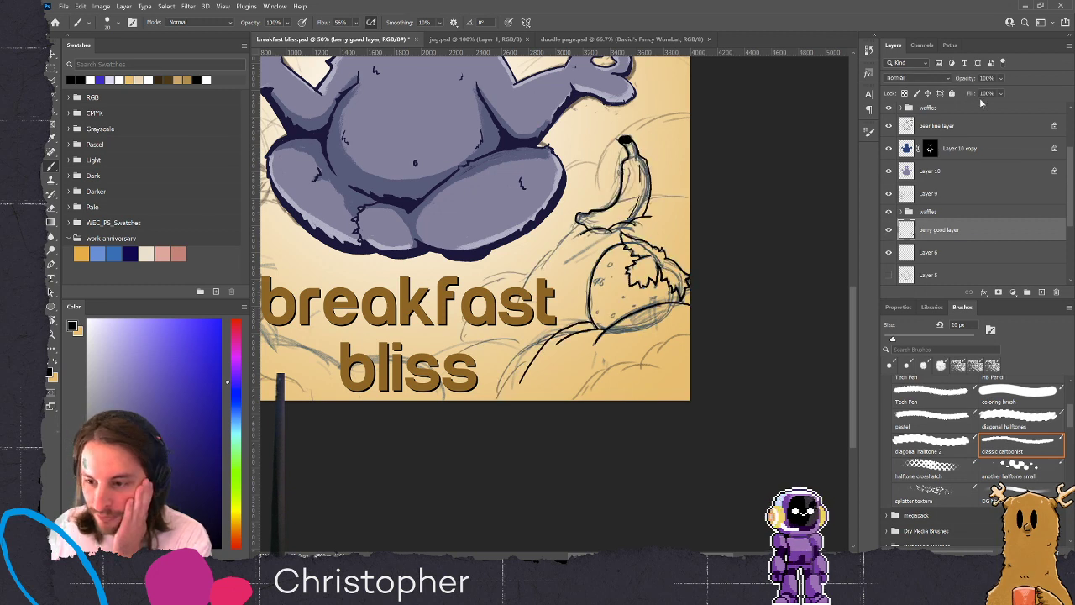
{"action": "left_click_drag", "start_coordinate": [966, 81], "coordinate": [928, 96]}
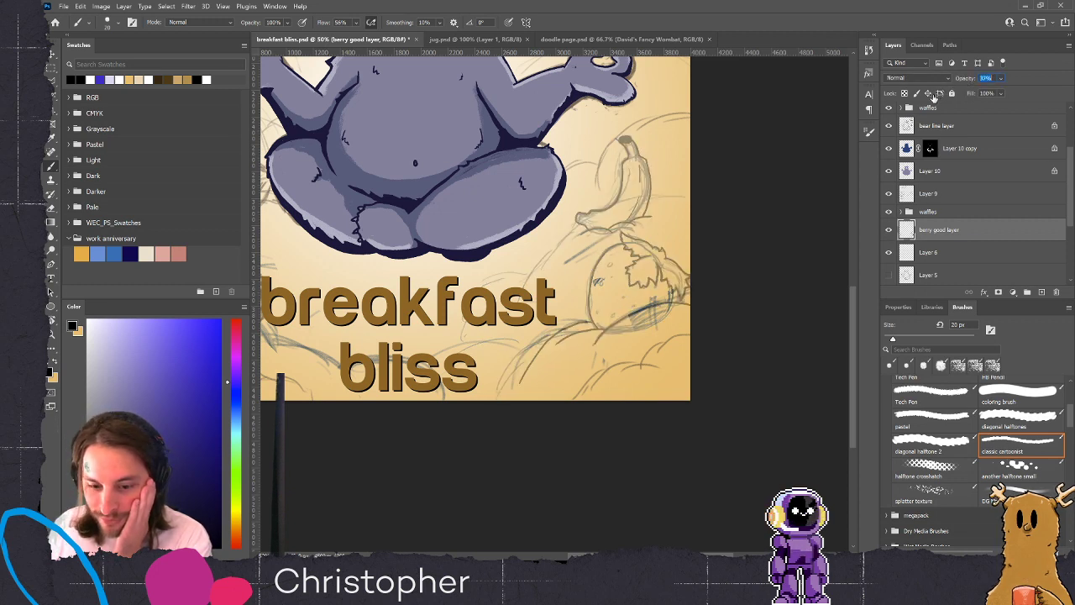
{"action": "left_click", "coordinate": [1041, 292]}
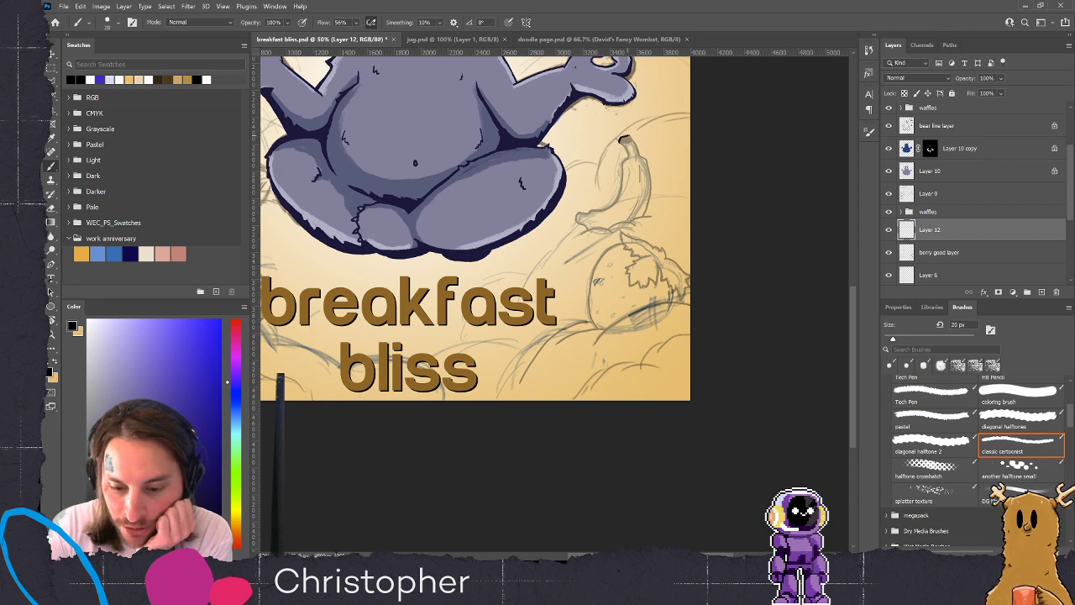
Ink the banana on the new layer, with its solid dark stem tip, curved outline and inner contour lines
{"action": "left_click", "coordinate": [624, 140]}
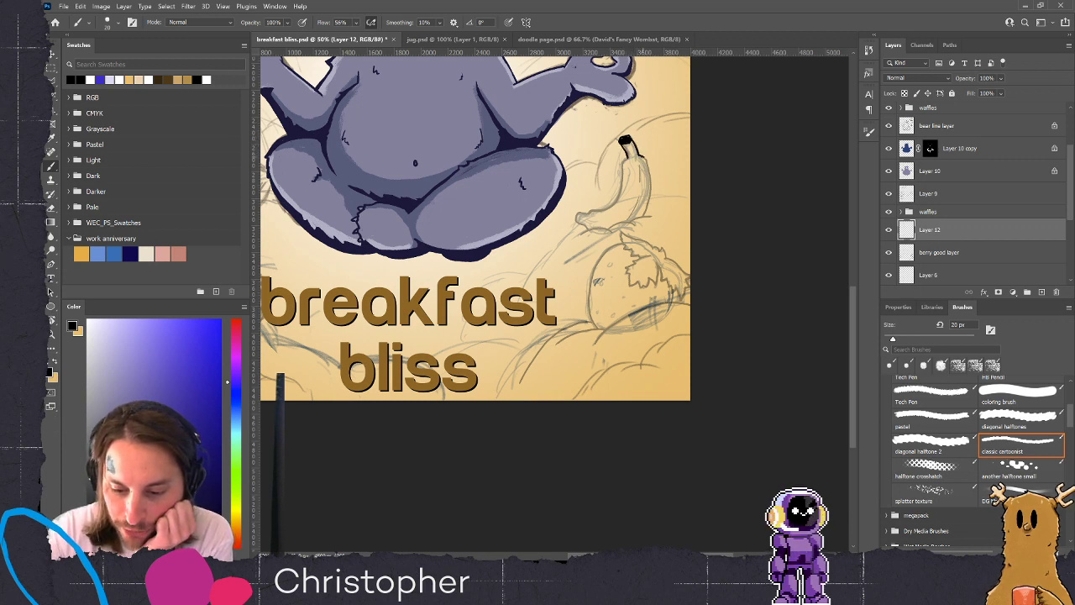
{"action": "mouse_move", "coordinate": [651, 168]}
{"action": "left_mouse_down"}
{"action": "mouse_move", "coordinate": [649, 206]}
{"action": "mouse_move", "coordinate": [612, 225]}
{"action": "mouse_move", "coordinate": [652, 217]}
{"action": "mouse_move", "coordinate": [585, 229]}
{"action": "left_mouse_up"}
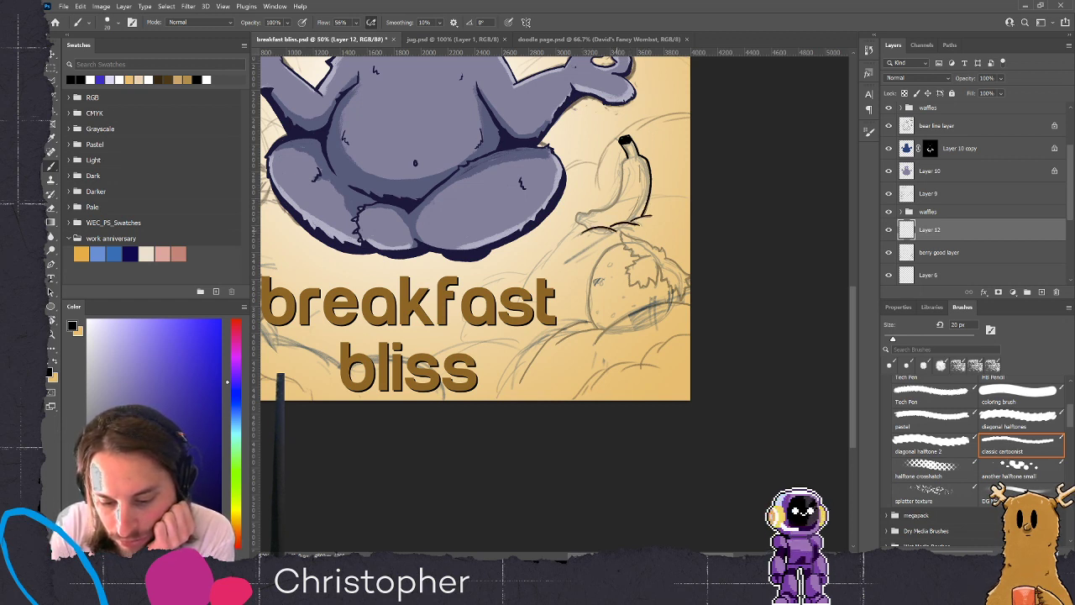
{"action": "left_click_drag", "start_coordinate": [623, 169], "coordinate": [611, 206]}
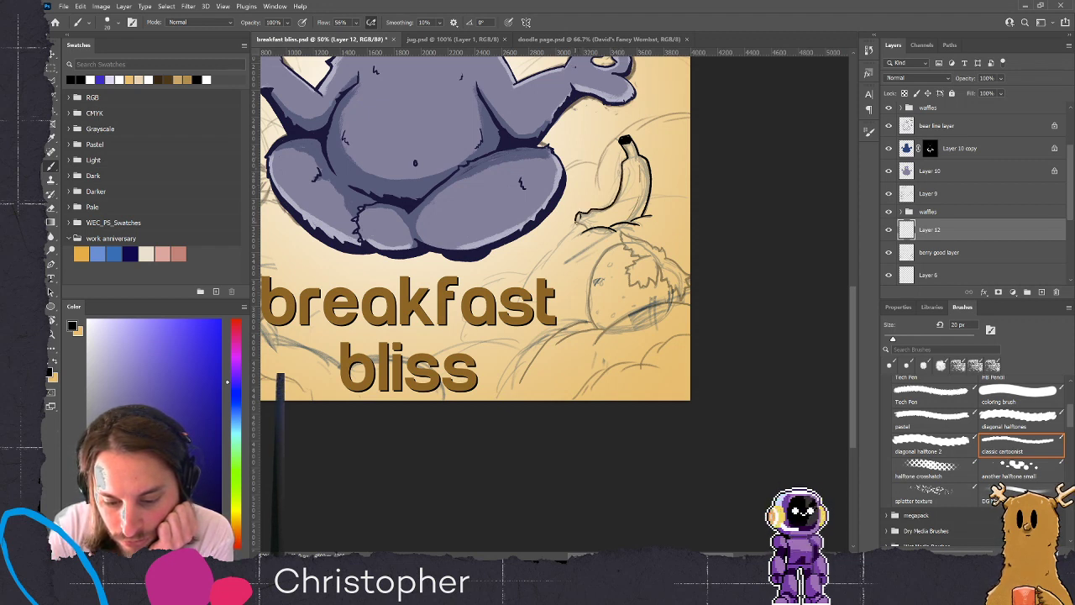
{"action": "left_click_drag", "start_coordinate": [640, 192], "coordinate": [634, 214]}
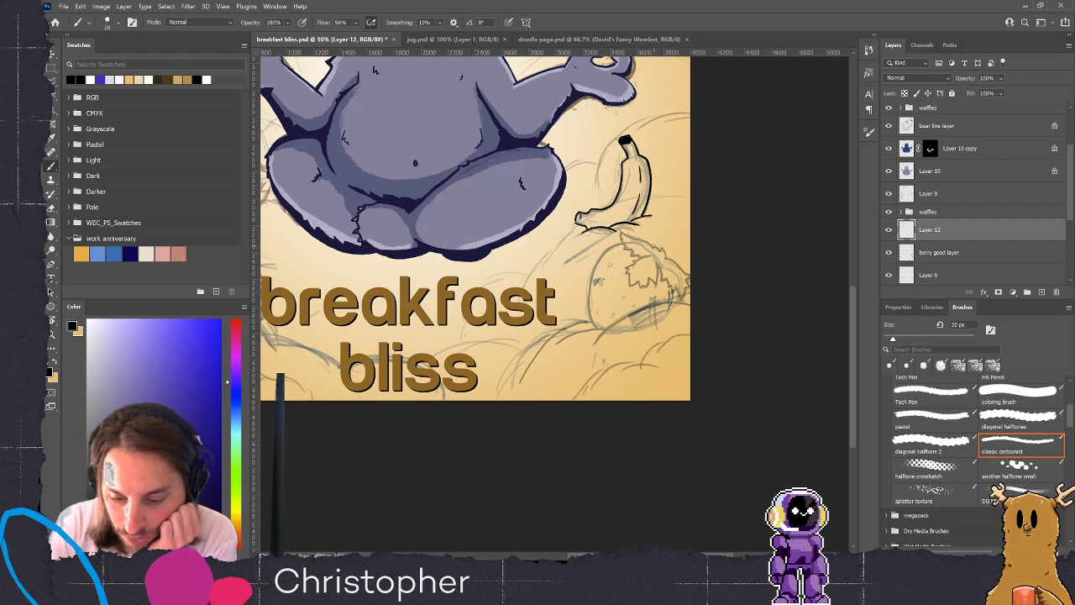
Ink the strawberry's jagged leaves and its rounded outline over the faded sketch
{"action": "mouse_move", "coordinate": [665, 256]}
{"action": "left_mouse_down"}
{"action": "mouse_move", "coordinate": [623, 235]}
{"action": "mouse_move", "coordinate": [631, 257]}
{"action": "mouse_move", "coordinate": [650, 258]}
{"action": "mouse_move", "coordinate": [625, 268]}
{"action": "left_mouse_up"}
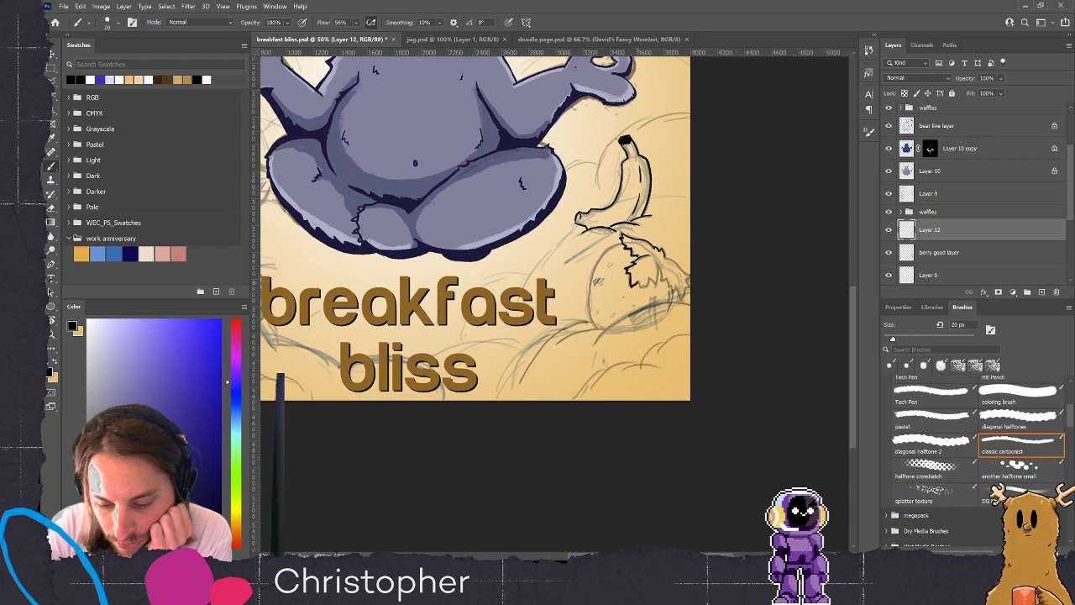
{"action": "left_click_drag", "start_coordinate": [648, 278], "coordinate": [658, 279]}
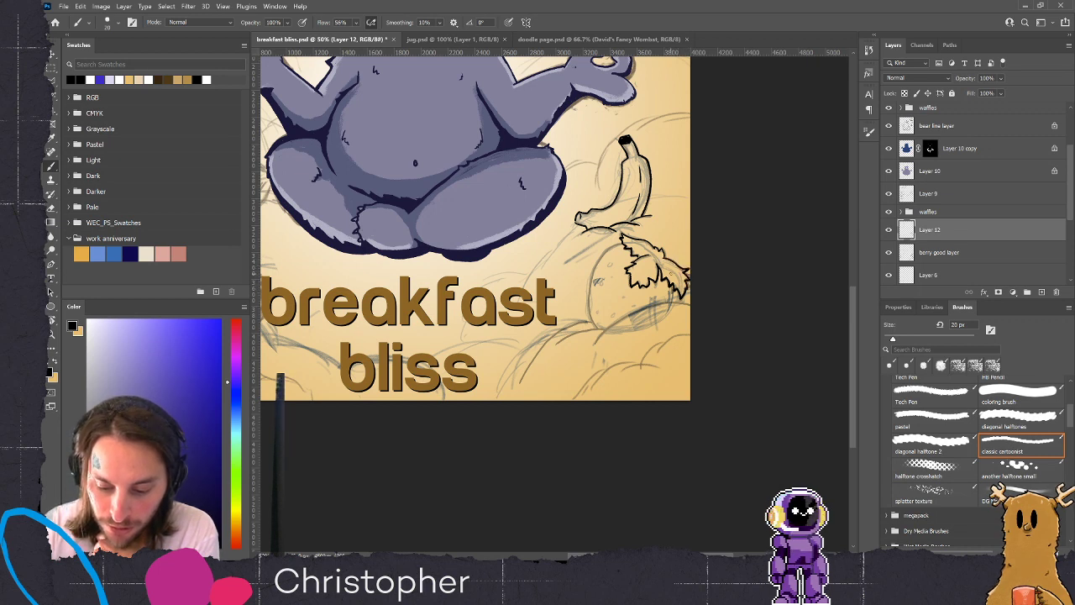
{"action": "mouse_move", "coordinate": [625, 242]}
{"action": "left_mouse_down"}
{"action": "mouse_move", "coordinate": [591, 287]}
{"action": "mouse_move", "coordinate": [598, 330]}
{"action": "mouse_move", "coordinate": [698, 307]}
{"action": "left_mouse_up"}
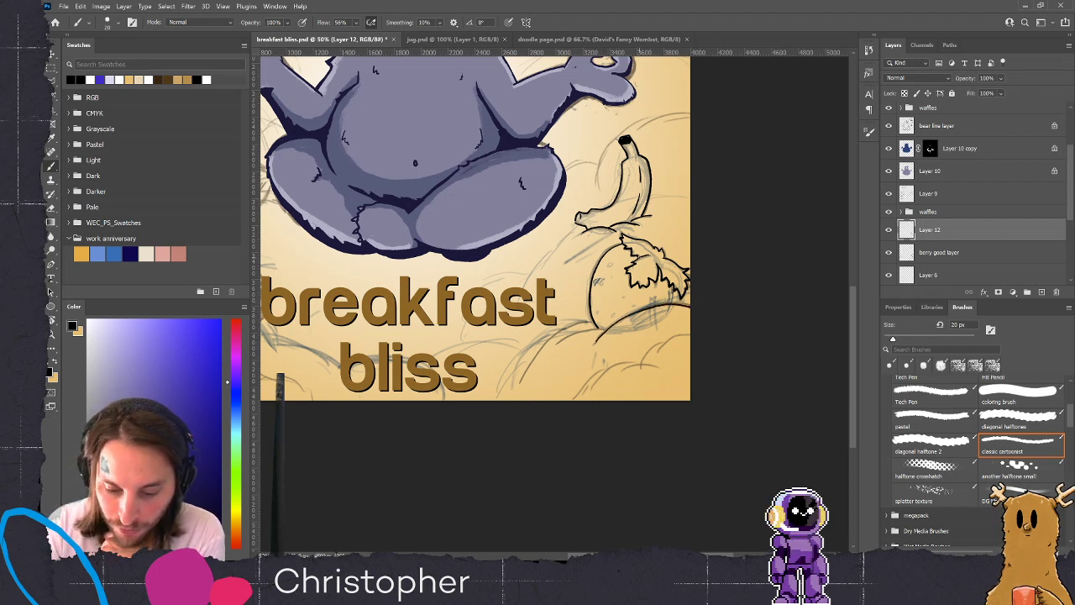
Ink the cloud curves beside the banana, around the strawberry and beneath it
{"action": "left_click_drag", "start_coordinate": [578, 223], "coordinate": [546, 272]}
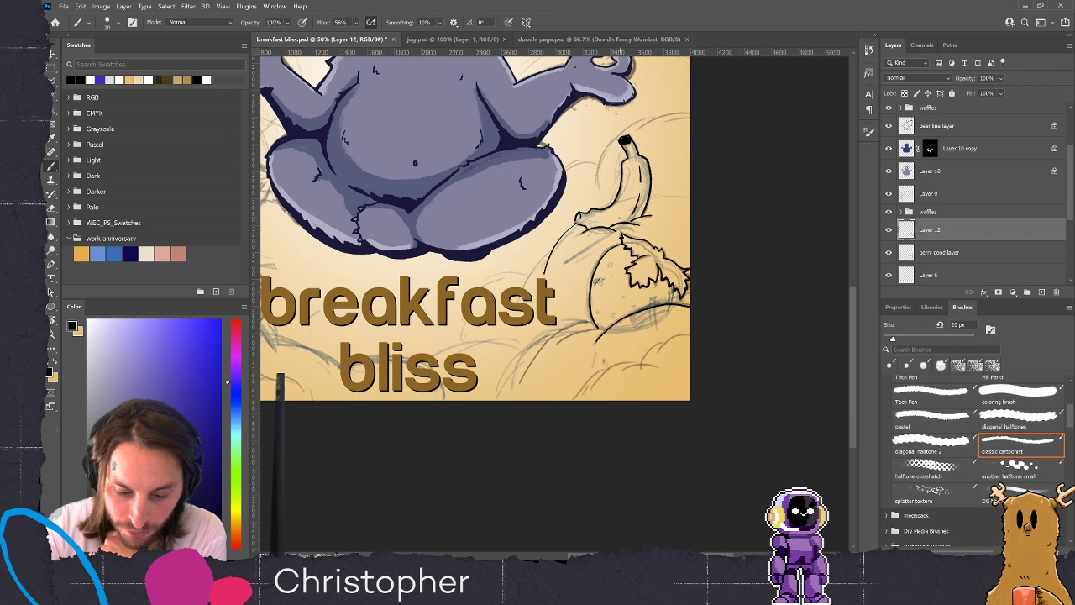
{"action": "left_click_drag", "start_coordinate": [650, 195], "coordinate": [692, 201]}
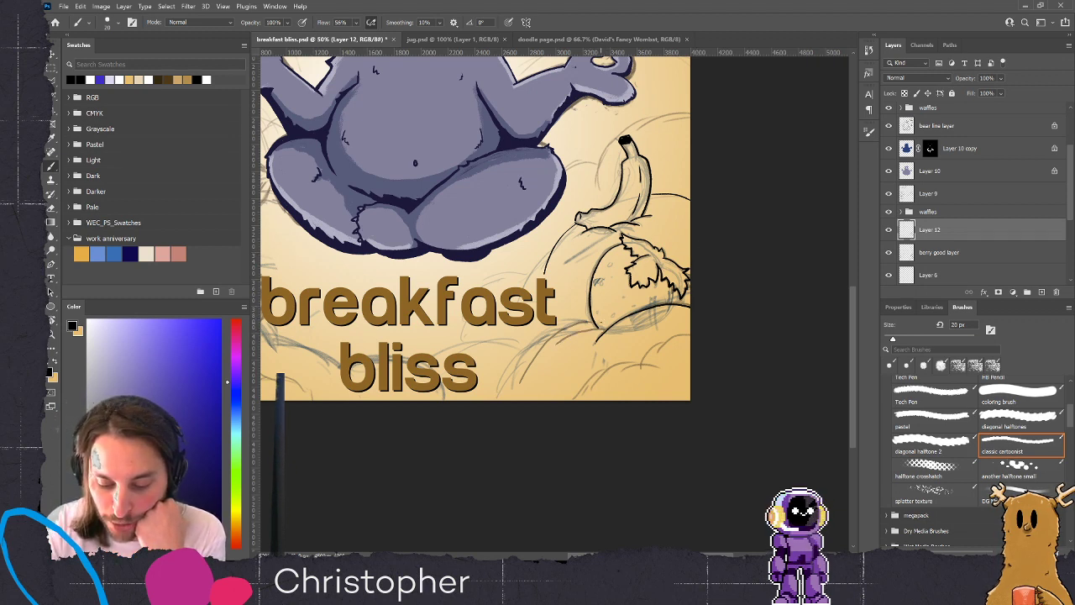
{"action": "left_click_drag", "start_coordinate": [606, 326], "coordinate": [535, 350]}
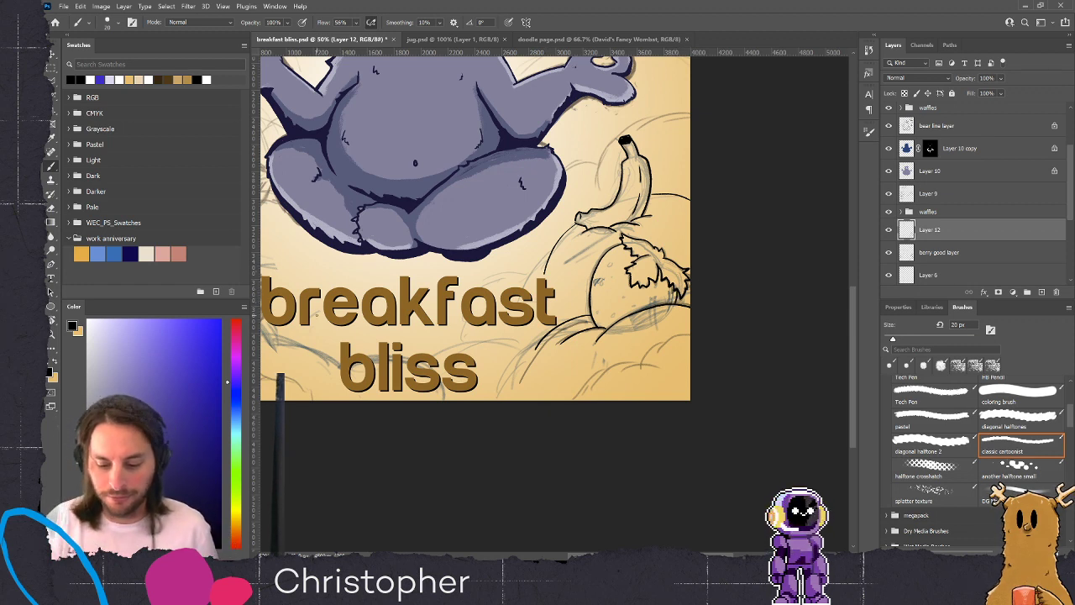
Ink the overlapping cloud puffs in the poster's lower corner below the strawberry
{"action": "left_click_drag", "start_coordinate": [642, 362], "coordinate": [700, 326]}
{"action": "mouse_move", "coordinate": [658, 363]}
{"action": "left_mouse_down"}
{"action": "mouse_move", "coordinate": [609, 382]}
{"action": "mouse_move", "coordinate": [603, 363]}
{"action": "mouse_move", "coordinate": [569, 399]}
{"action": "left_mouse_up"}
{"action": "key", "text": "ctrl+z"}
{"action": "mouse_move", "coordinate": [630, 361]}
{"action": "left_mouse_down"}
{"action": "mouse_move", "coordinate": [592, 363]}
{"action": "mouse_move", "coordinate": [561, 389]}
{"action": "left_mouse_up"}
{"action": "key", "text": "ctrl+z"}
{"action": "left_click_drag", "start_coordinate": [627, 363], "coordinate": [543, 400]}
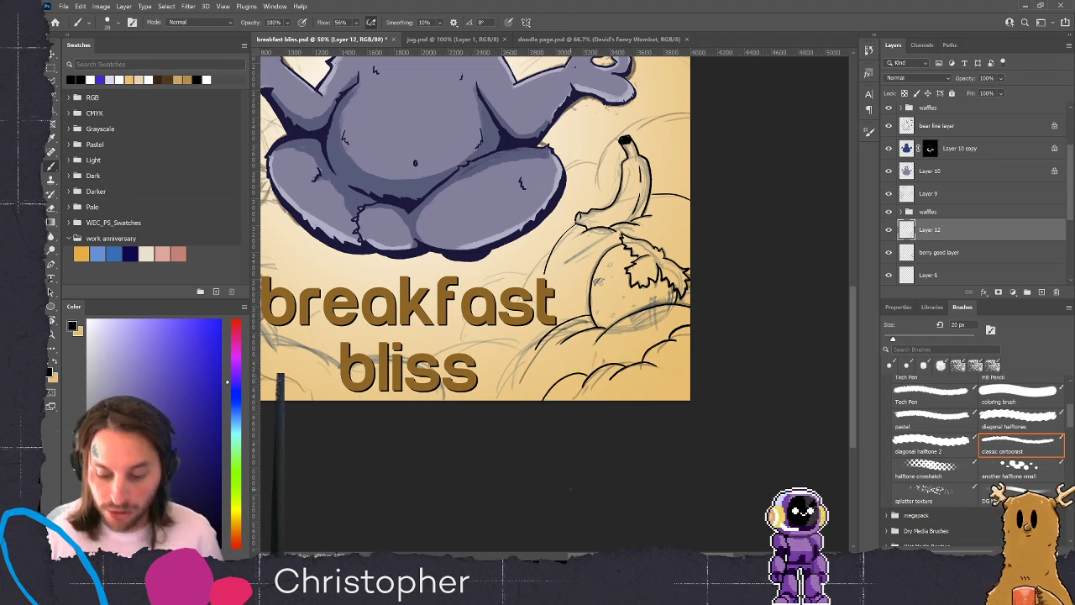
Ink a cloud curve running down from the lower-corner puffs to the end of "bliss"
{"action": "left_click_drag", "start_coordinate": [363, 309], "coordinate": [514, 315]}
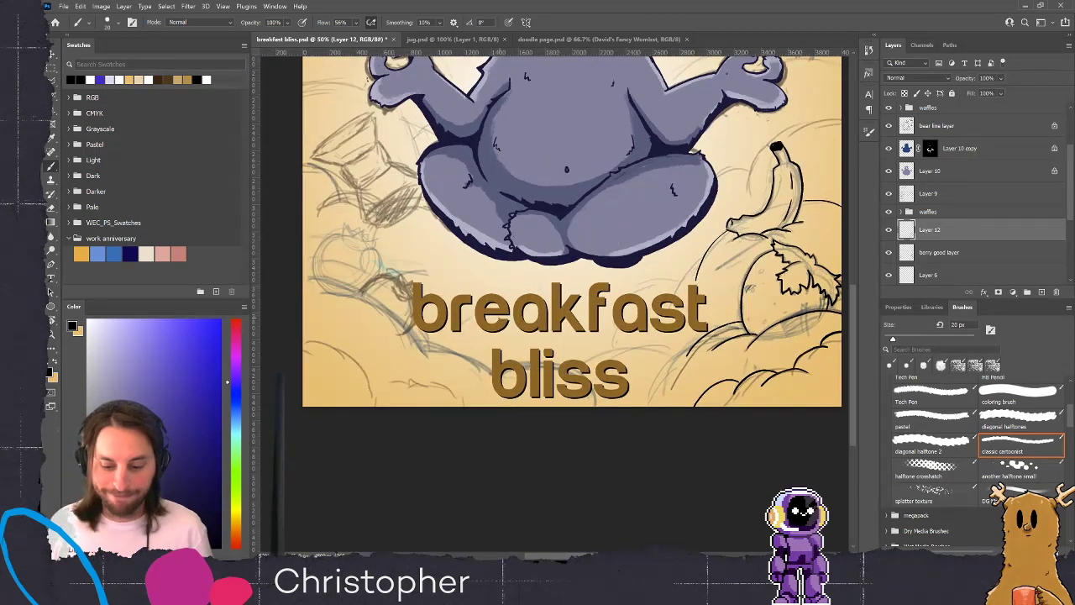
{"action": "left_click_drag", "start_coordinate": [691, 347], "coordinate": [650, 405]}
{"action": "key", "text": "ctrl+z"}
{"action": "mouse_move", "coordinate": [691, 347]}
{"action": "left_mouse_down"}
{"action": "mouse_move", "coordinate": [665, 351]}
{"action": "mouse_move", "coordinate": [633, 380]}
{"action": "left_mouse_up"}
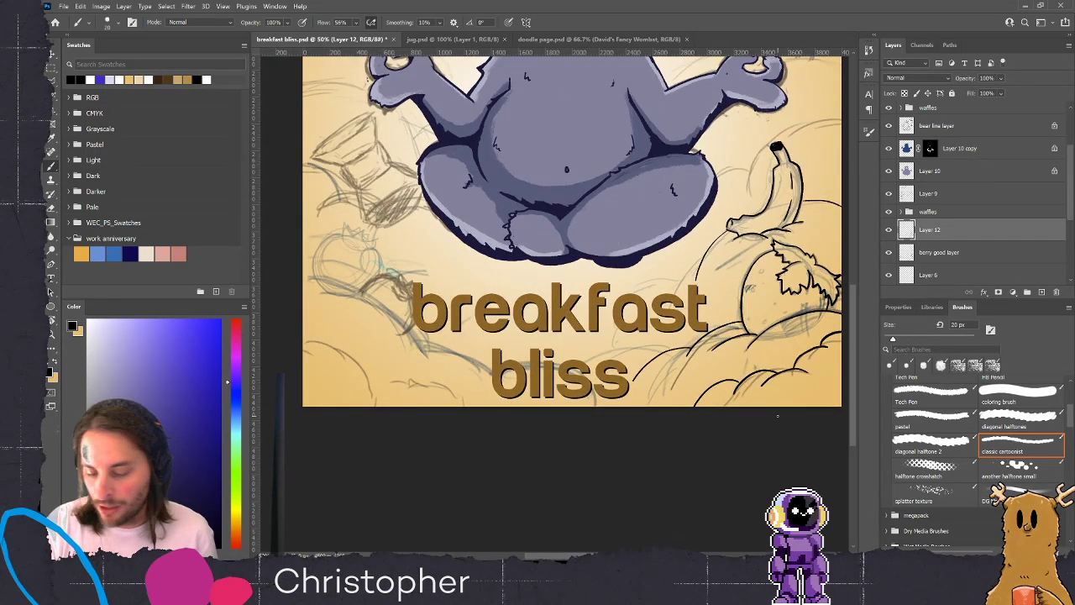
Ink the rounded cloud puffs rising from the strawberry cloud over the last letters of "breakfast"
{"action": "left_click_drag", "start_coordinate": [701, 261], "coordinate": [641, 297]}
{"action": "key", "text": "ctrl+z"}
{"action": "left_click_drag", "start_coordinate": [698, 262], "coordinate": [644, 302]}
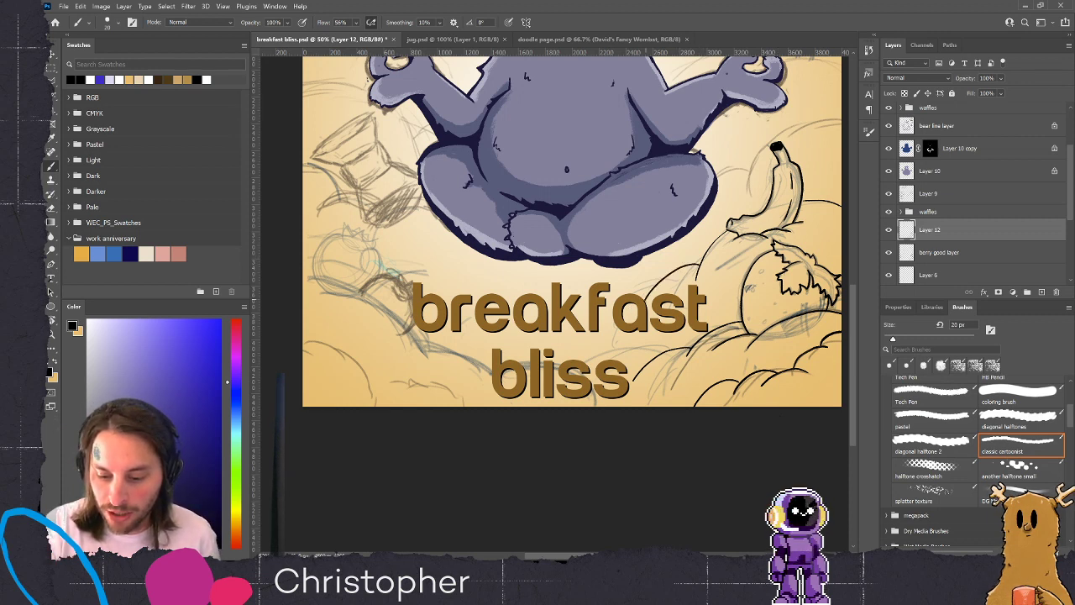
{"action": "key", "text": "ctrl+z"}
{"action": "mouse_move", "coordinate": [698, 267]}
{"action": "left_mouse_down"}
{"action": "mouse_move", "coordinate": [644, 300]}
{"action": "mouse_move", "coordinate": [601, 309]}
{"action": "left_mouse_up"}
{"action": "key", "text": "ctrl+z"}
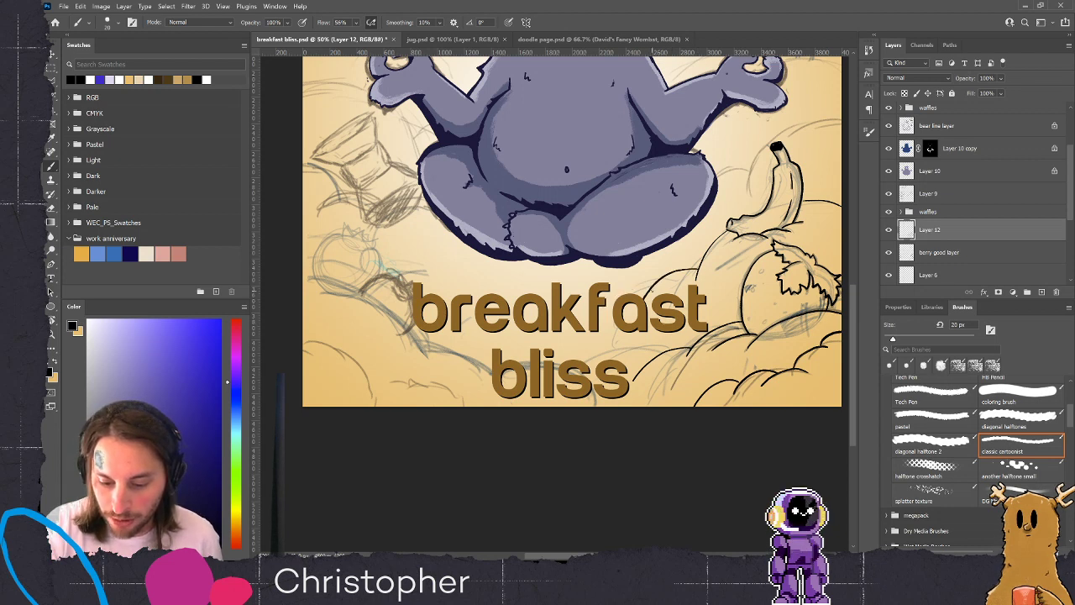
{"action": "key", "text": "ctrl+z"}
{"action": "left_click_drag", "start_coordinate": [696, 270], "coordinate": [609, 287]}
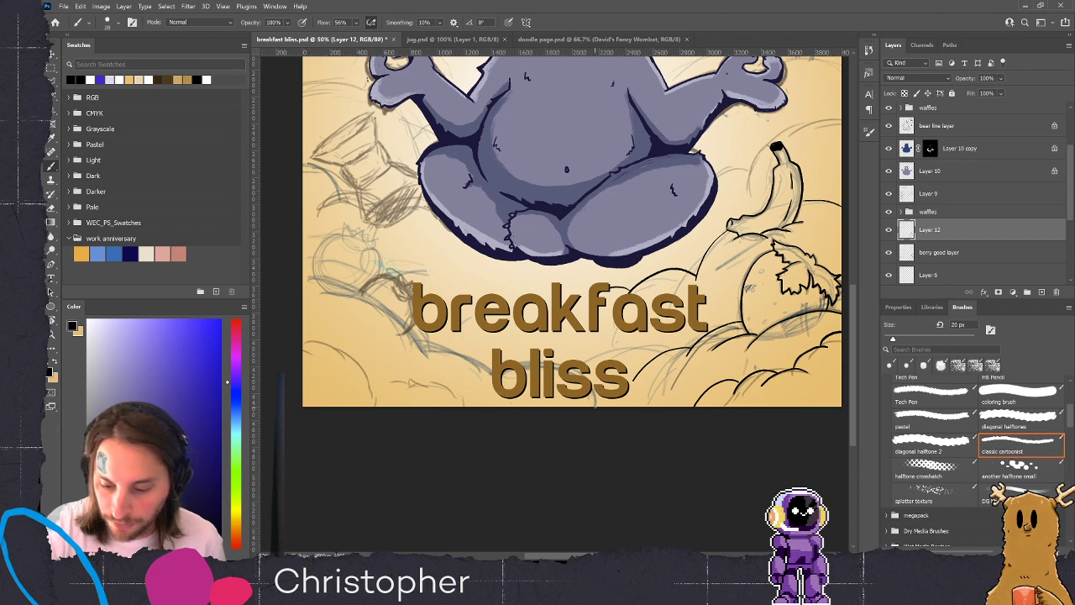
Ink the two crowned berries at the start of the title and the cloud curves running beneath them
{"action": "left_click_drag", "start_coordinate": [806, 265], "coordinate": [901, 304]}
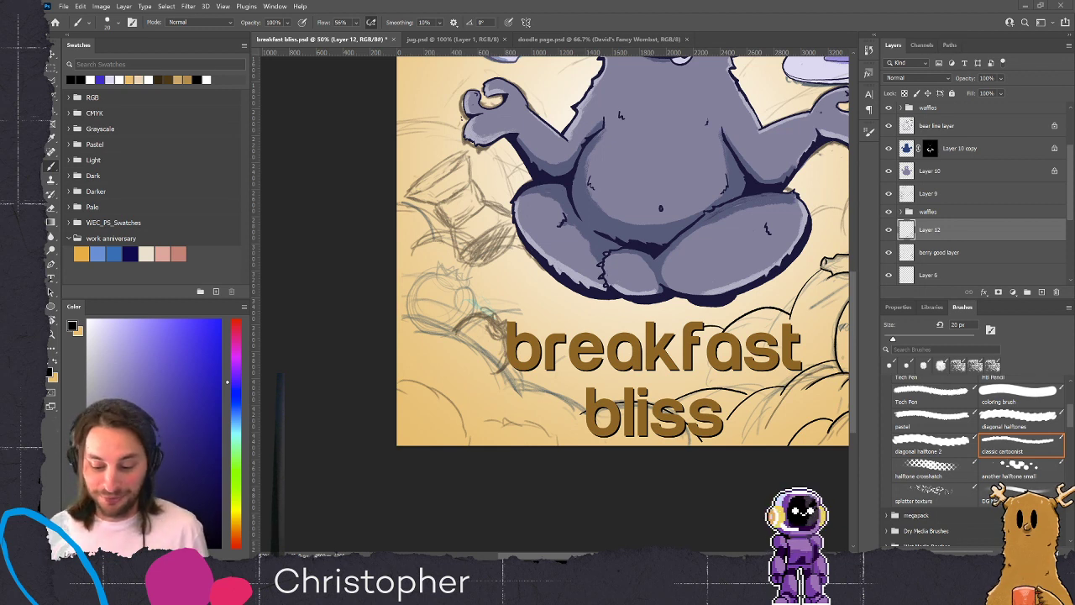
{"action": "mouse_move", "coordinate": [775, 332]}
{"action": "left_mouse_down"}
{"action": "mouse_move", "coordinate": [598, 361]}
{"action": "mouse_move", "coordinate": [799, 349]}
{"action": "left_mouse_up"}
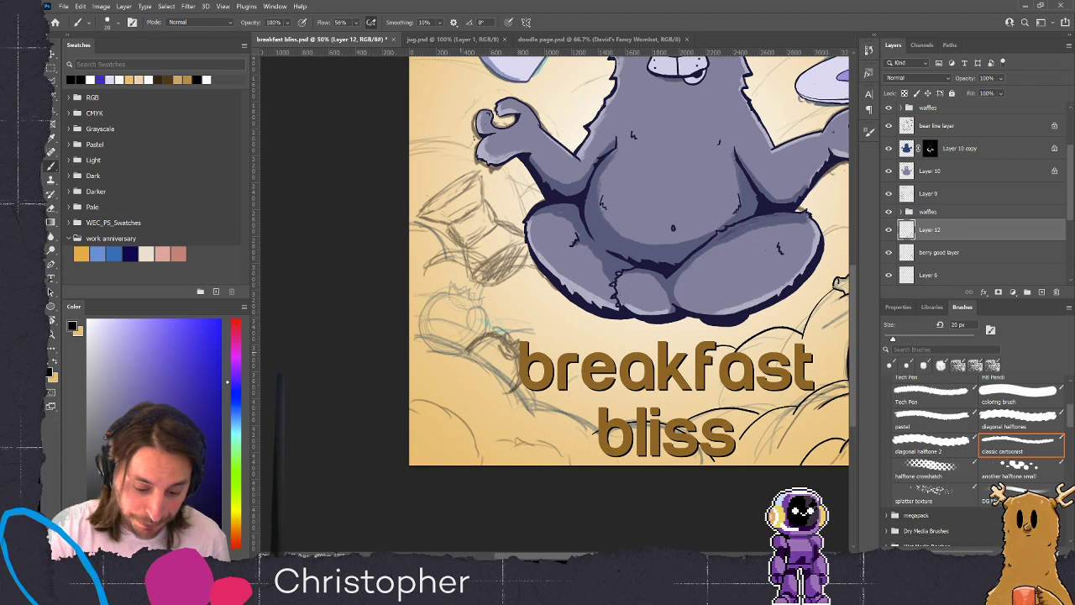
{"action": "mouse_move", "coordinate": [413, 342]}
{"action": "left_mouse_down"}
{"action": "mouse_move", "coordinate": [495, 376]}
{"action": "mouse_move", "coordinate": [530, 430]}
{"action": "mouse_move", "coordinate": [527, 398]}
{"action": "mouse_move", "coordinate": [565, 404]}
{"action": "mouse_move", "coordinate": [591, 431]}
{"action": "left_mouse_up"}
{"action": "left_click_drag", "start_coordinate": [467, 347], "coordinate": [501, 335]}
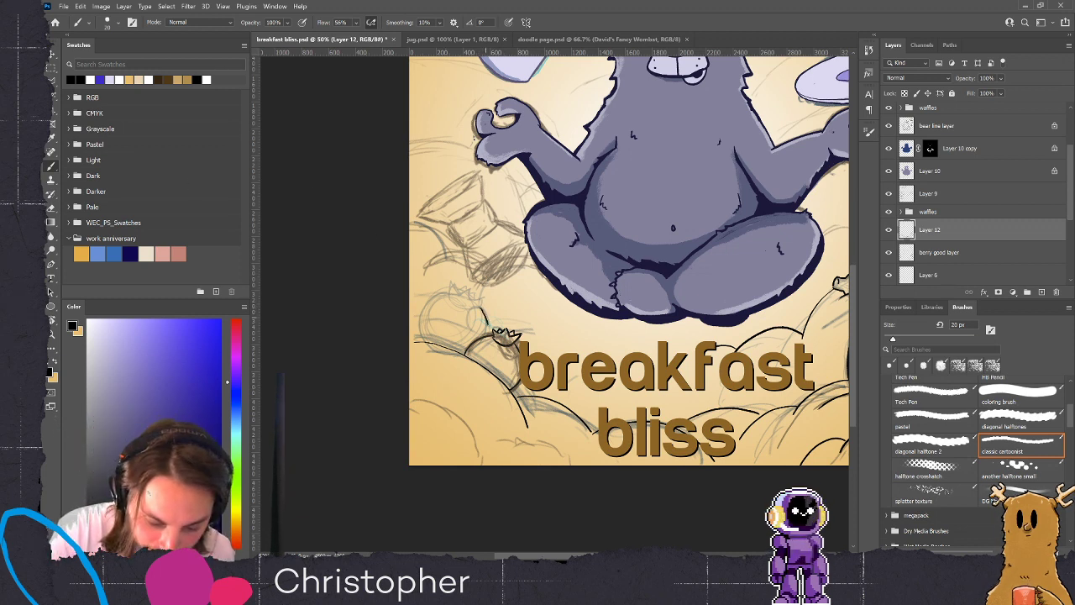
{"action": "mouse_move", "coordinate": [423, 342]}
{"action": "left_mouse_down"}
{"action": "mouse_move", "coordinate": [424, 309]}
{"action": "mouse_move", "coordinate": [442, 294]}
{"action": "mouse_move", "coordinate": [475, 314]}
{"action": "mouse_move", "coordinate": [484, 305]}
{"action": "mouse_move", "coordinate": [452, 285]}
{"action": "left_mouse_up"}
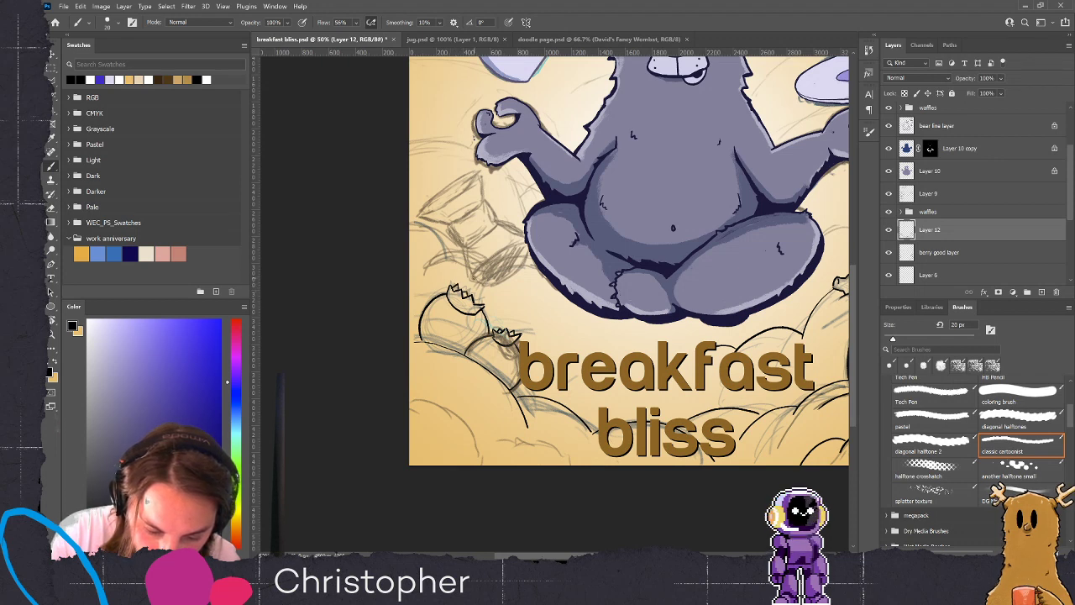
{"action": "left_click_drag", "start_coordinate": [465, 287], "coordinate": [469, 295]}
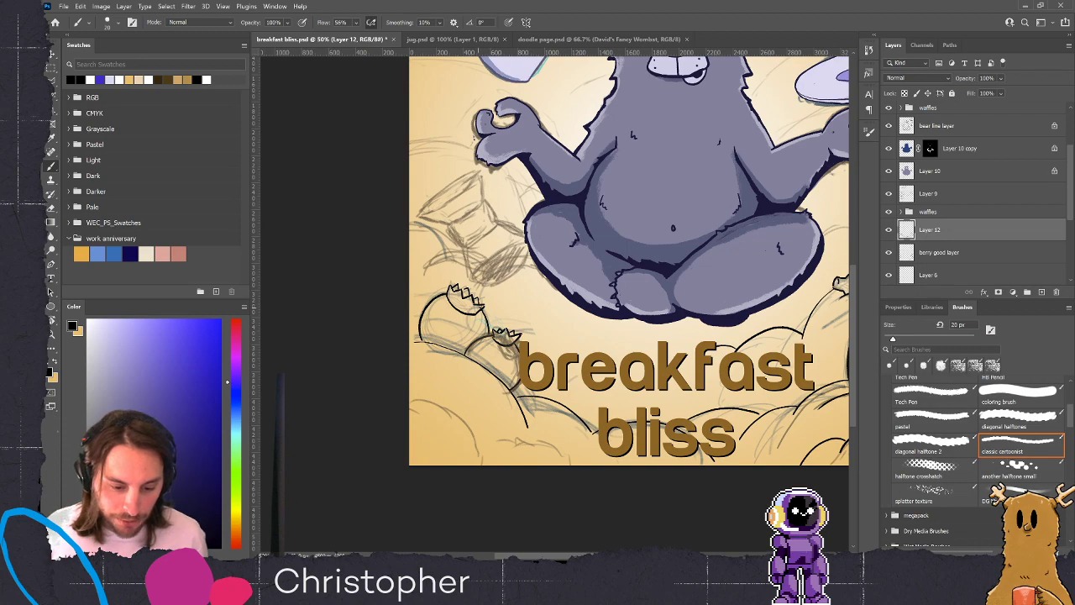
Set the brush smoothing to 22% and ink the large and small cloud curves behind the banana
{"action": "left_click_drag", "start_coordinate": [596, 336], "coordinate": [425, 424]}
{"action": "scroll", "coordinate": [425, 425], "scroll_direction": "down", "scroll_amount": 3}
{"action": "scroll", "coordinate": [425, 424], "scroll_direction": "up", "scroll_amount": 3}
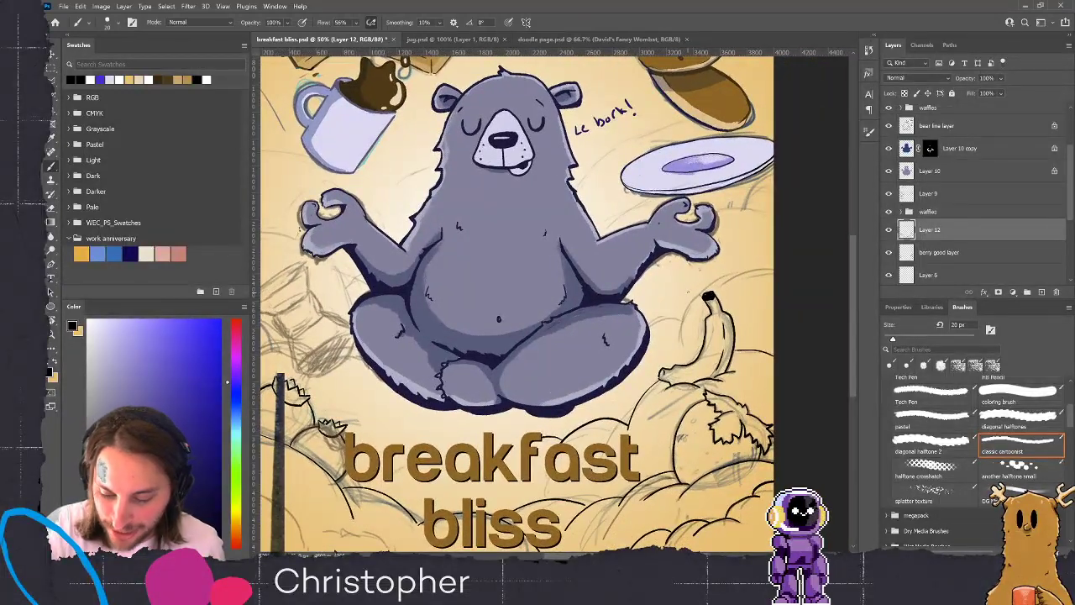
{"action": "mouse_move", "coordinate": [678, 324]}
{"action": "left_mouse_down"}
{"action": "mouse_move", "coordinate": [745, 267]}
{"action": "mouse_move", "coordinate": [774, 263]}
{"action": "left_mouse_up"}
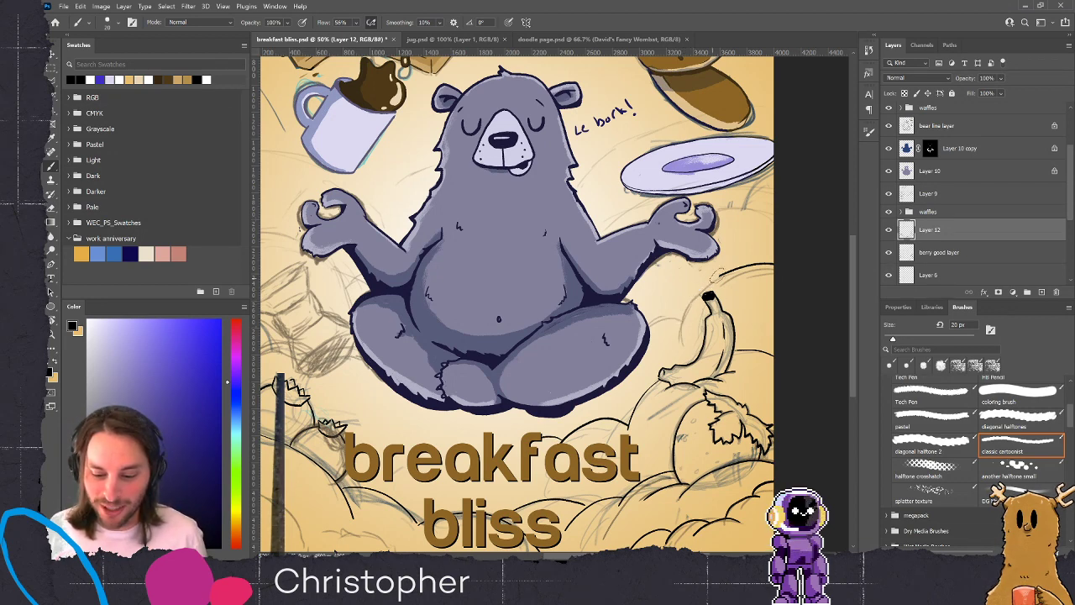
{"action": "key", "text": "e"}
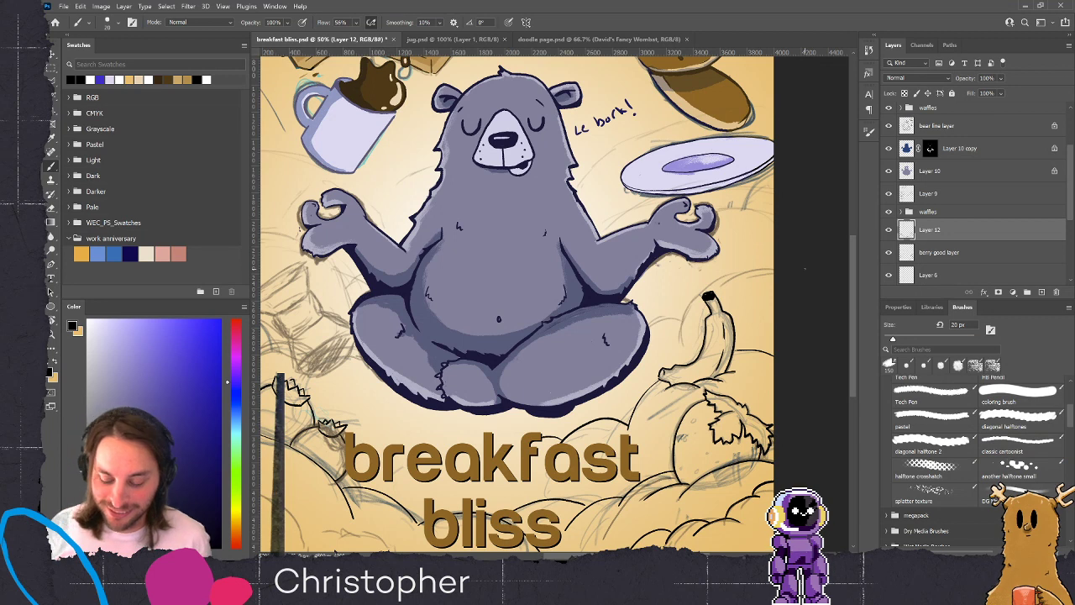
{"action": "left_click_drag", "start_coordinate": [403, 26], "coordinate": [419, 27]}
{"action": "mouse_move", "coordinate": [683, 339]}
{"action": "left_mouse_down"}
{"action": "mouse_move", "coordinate": [690, 298]}
{"action": "mouse_move", "coordinate": [756, 267]}
{"action": "left_mouse_up"}
{"action": "left_click_drag", "start_coordinate": [683, 316], "coordinate": [651, 312]}
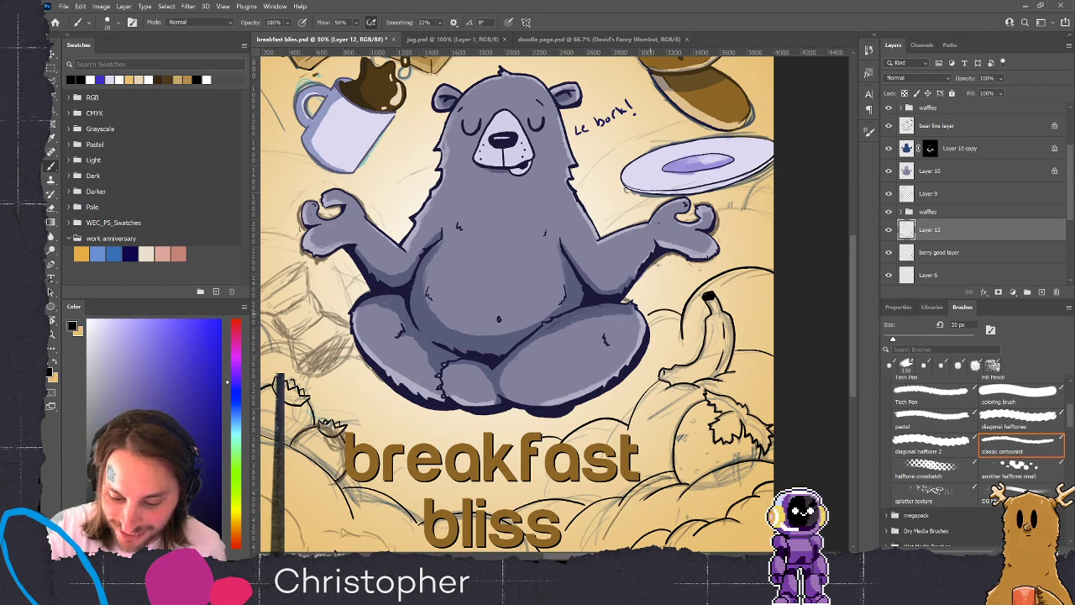
Ink the large and small cloud puffs in the poster's lower-left corner below the berries
{"action": "left_click_drag", "start_coordinate": [527, 384], "coordinate": [730, 348]}
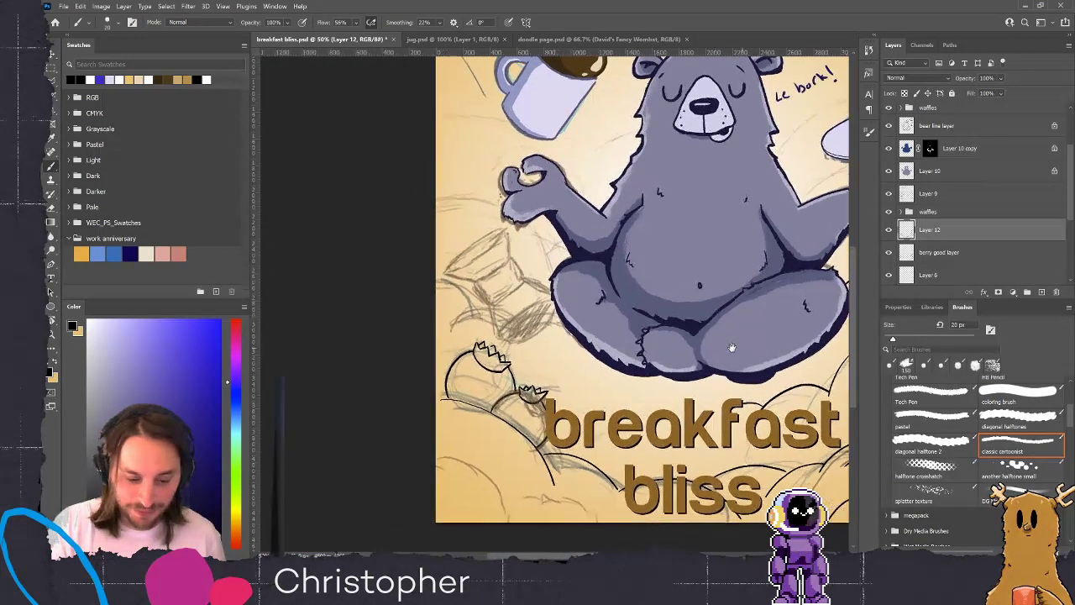
{"action": "mouse_move", "coordinate": [435, 453]}
{"action": "left_mouse_down"}
{"action": "mouse_move", "coordinate": [471, 459]}
{"action": "mouse_move", "coordinate": [504, 503]}
{"action": "left_mouse_up"}
{"action": "left_click_drag", "start_coordinate": [603, 488], "coordinate": [625, 319]}
{"action": "left_click_drag", "start_coordinate": [530, 334], "coordinate": [588, 371]}
{"action": "key", "text": "ctrl+z"}
{"action": "key", "text": "ctrl+z"}
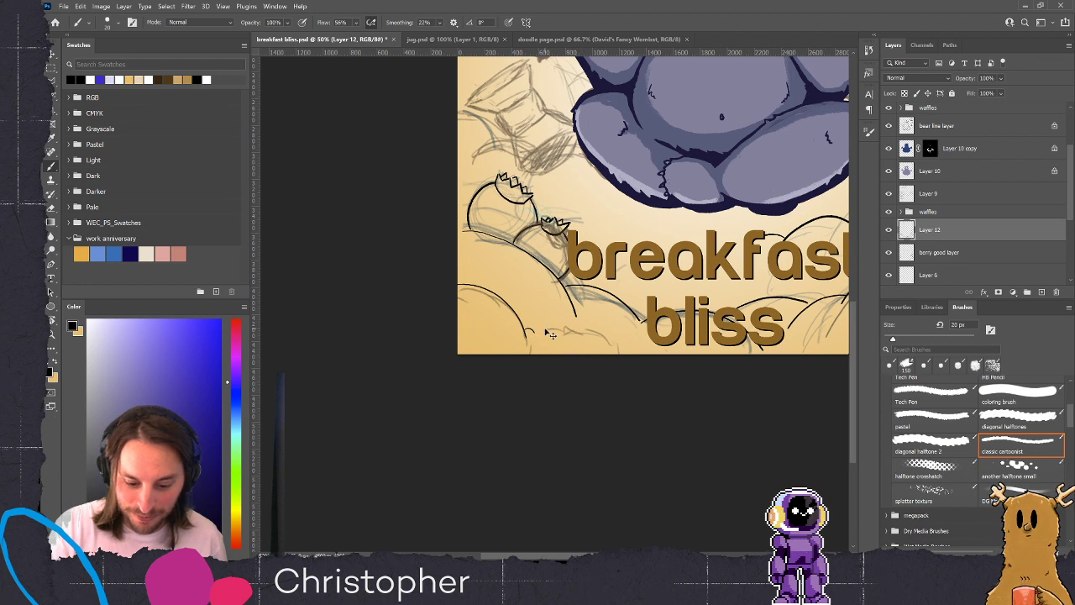
{"action": "mouse_move", "coordinate": [524, 327]}
{"action": "left_mouse_down"}
{"action": "mouse_move", "coordinate": [550, 323]}
{"action": "mouse_move", "coordinate": [582, 356]}
{"action": "left_mouse_up"}
{"action": "key", "text": "ctrl+z"}
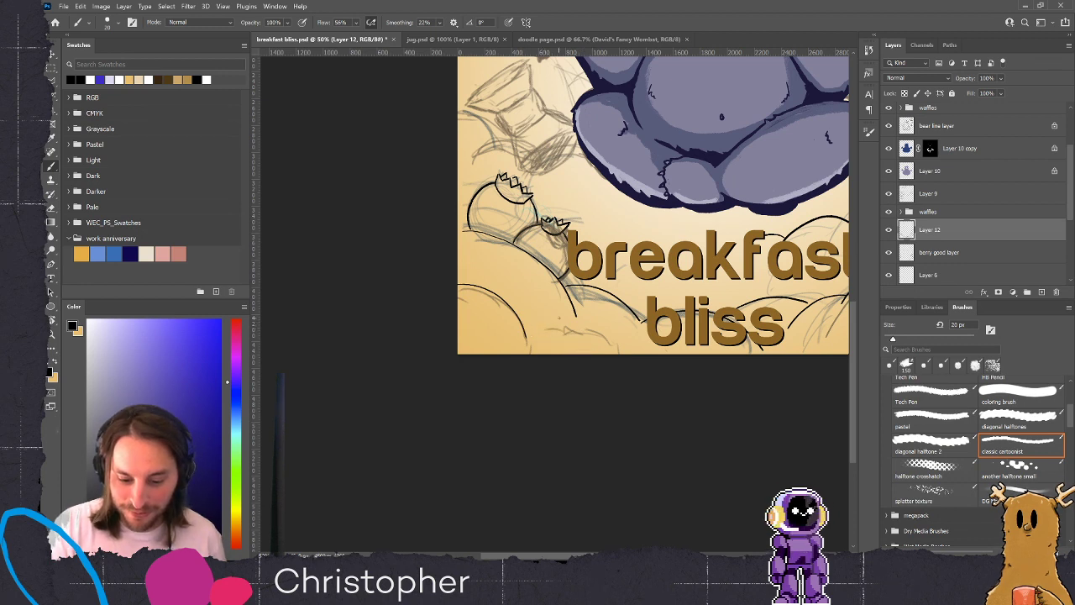
{"action": "mouse_move", "coordinate": [524, 326]}
{"action": "left_mouse_down"}
{"action": "mouse_move", "coordinate": [555, 327]}
{"action": "mouse_move", "coordinate": [573, 351]}
{"action": "left_mouse_up"}
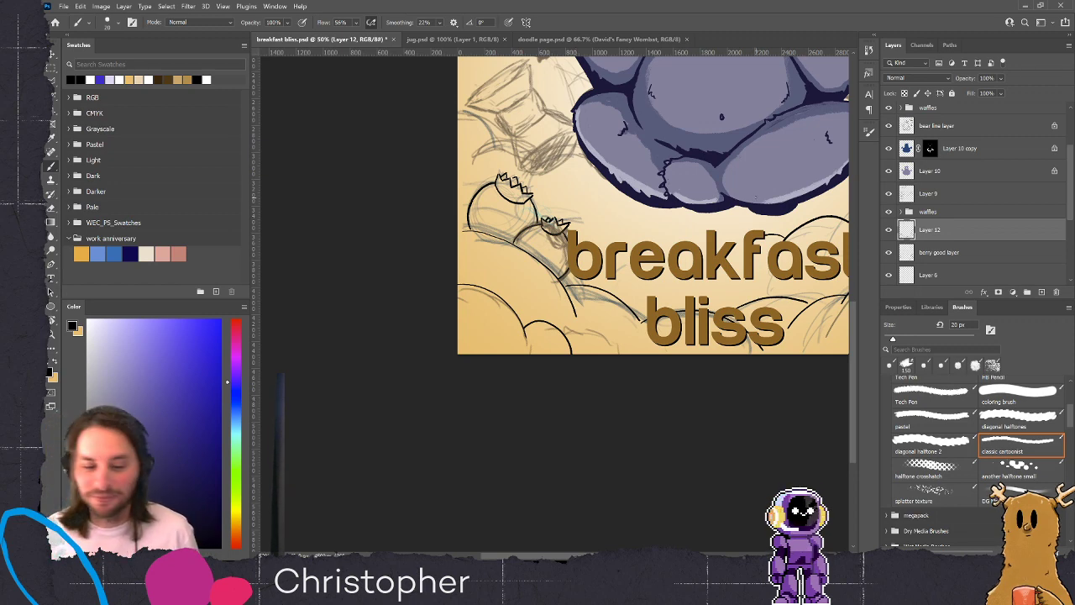
Ink the cloud curves under the sketched cup, from the poster's left edge across to the bear's knee
{"action": "left_click_drag", "start_coordinate": [605, 242], "coordinate": [508, 313]}
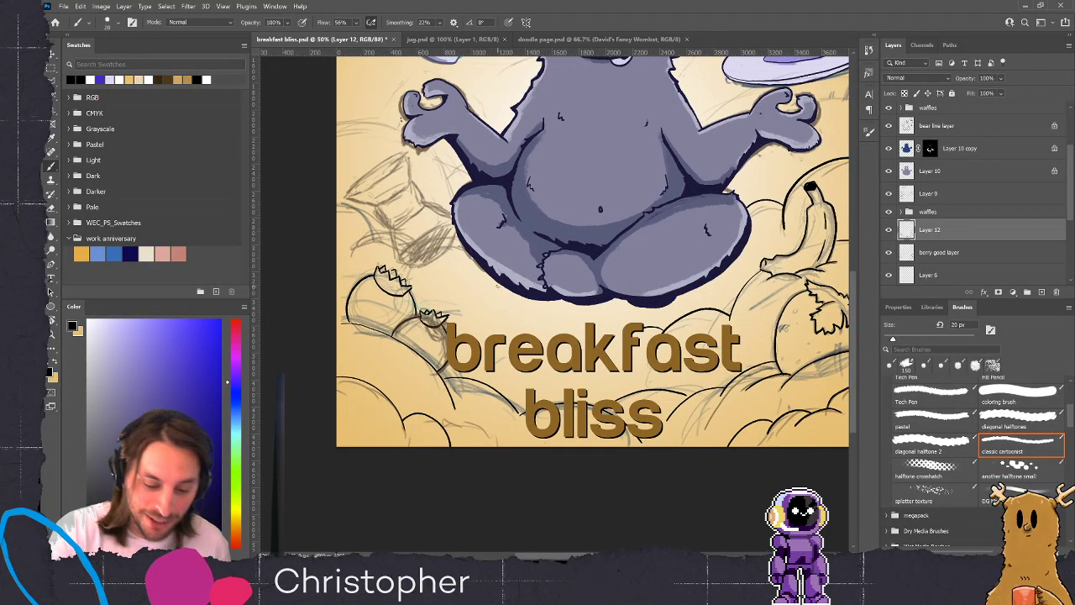
{"action": "mouse_move", "coordinate": [456, 283]}
{"action": "left_mouse_down"}
{"action": "mouse_move", "coordinate": [475, 286]}
{"action": "mouse_move", "coordinate": [501, 333]}
{"action": "left_mouse_up"}
{"action": "key", "text": "ctrl+z"}
{"action": "mouse_move", "coordinate": [354, 242]}
{"action": "left_mouse_down"}
{"action": "mouse_move", "coordinate": [389, 235]}
{"action": "mouse_move", "coordinate": [427, 272]}
{"action": "mouse_move", "coordinate": [435, 246]}
{"action": "mouse_move", "coordinate": [502, 291]}
{"action": "left_mouse_up"}
{"action": "key", "text": "ctrl+z"}
{"action": "mouse_move", "coordinate": [417, 255]}
{"action": "left_mouse_down"}
{"action": "mouse_move", "coordinate": [462, 246]}
{"action": "mouse_move", "coordinate": [483, 292]}
{"action": "left_mouse_up"}
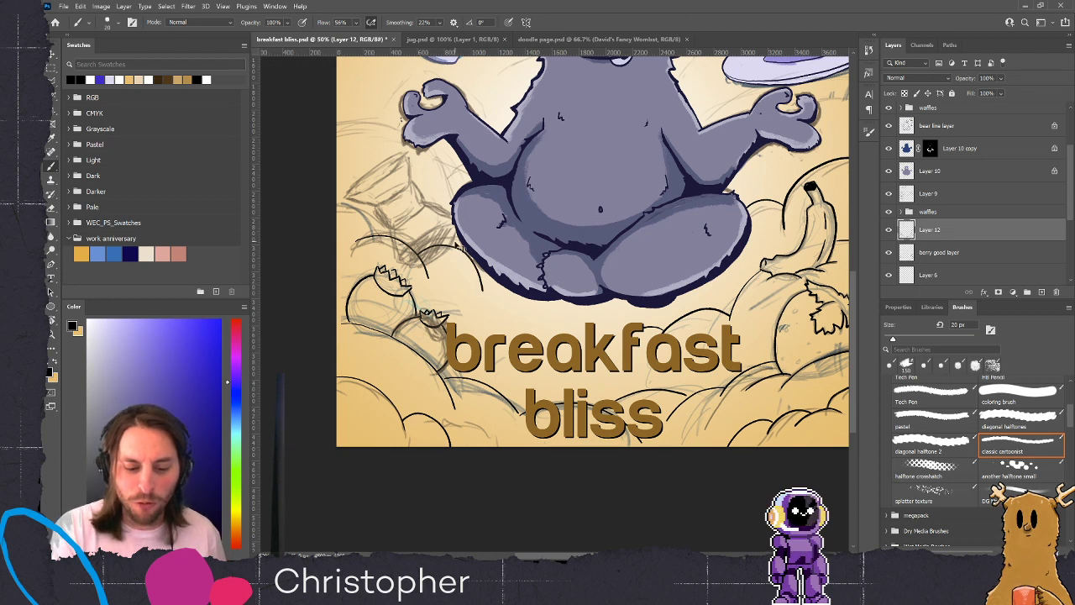
{"action": "key", "text": "ctrl+z"}
{"action": "mouse_move", "coordinate": [419, 255]}
{"action": "left_mouse_down"}
{"action": "mouse_move", "coordinate": [459, 248]}
{"action": "mouse_move", "coordinate": [484, 291]}
{"action": "left_mouse_up"}
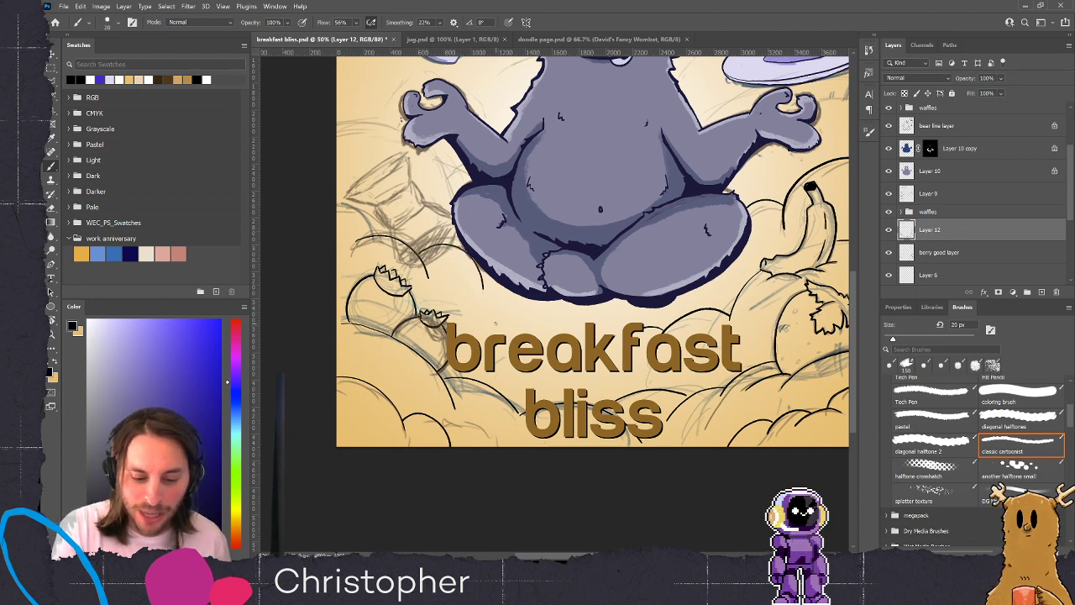
{"action": "key", "text": "ctrl+z"}
{"action": "mouse_move", "coordinate": [419, 255]}
{"action": "left_mouse_down"}
{"action": "mouse_move", "coordinate": [461, 244]}
{"action": "mouse_move", "coordinate": [480, 277]}
{"action": "left_mouse_up"}
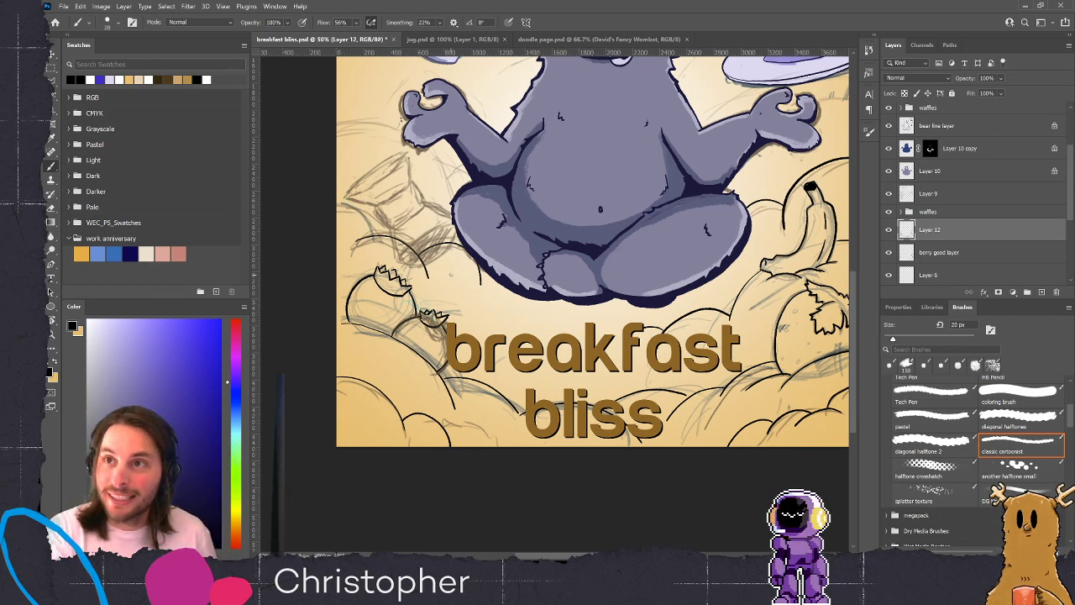
{"action": "left_click_drag", "start_coordinate": [337, 199], "coordinate": [373, 233]}
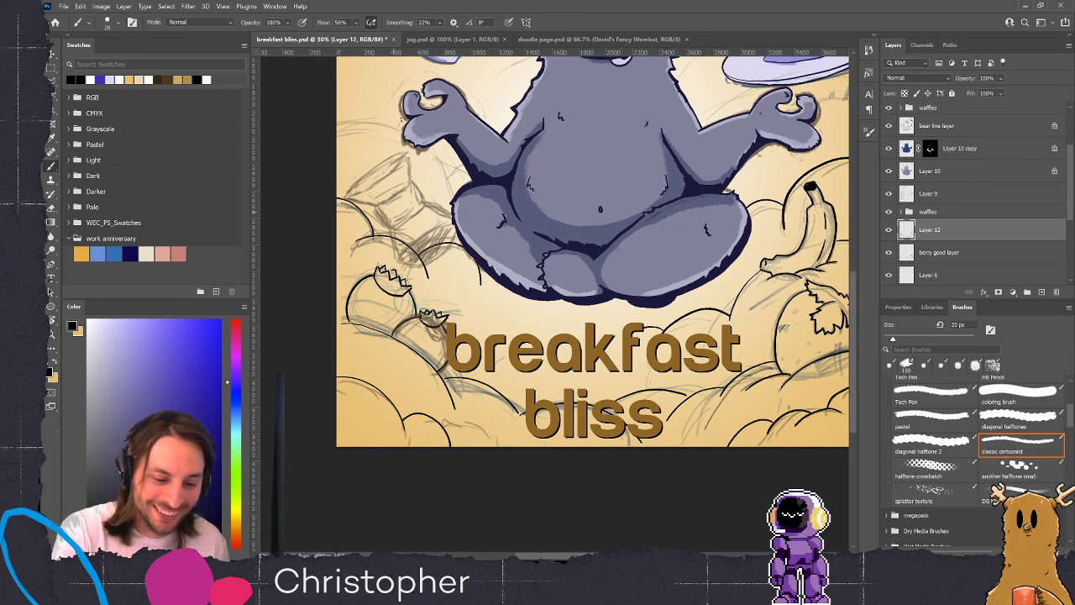
{"action": "left_click_drag", "start_coordinate": [741, 266], "coordinate": [719, 284]}
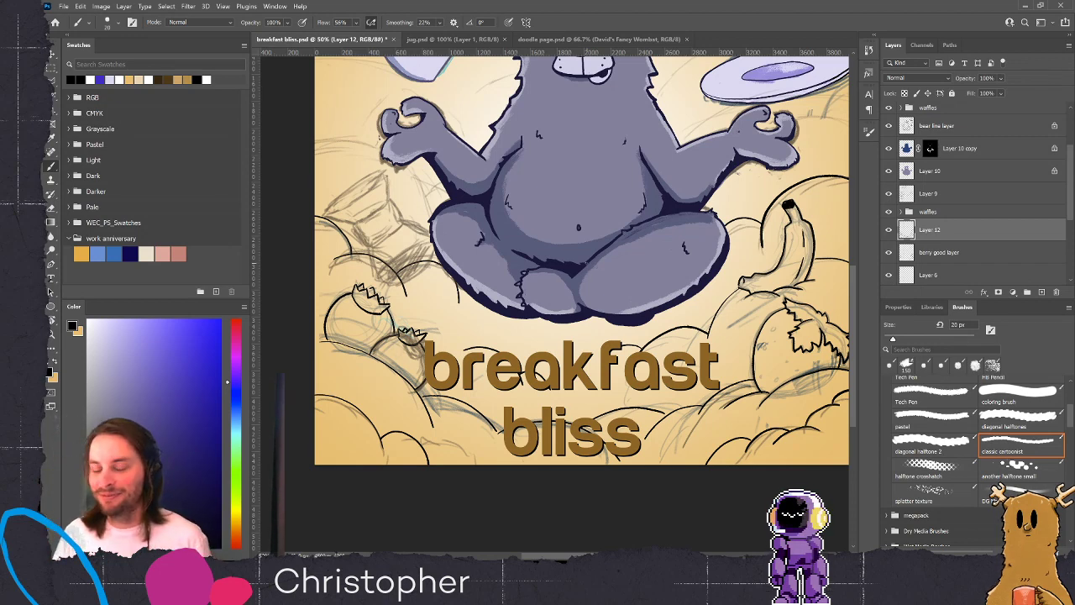
Ink the cloud curves behind the bear's raised paws, beneath the coffee mug and beneath the plate
{"action": "left_click_drag", "start_coordinate": [384, 194], "coordinate": [448, 276]}
{"action": "mouse_move", "coordinate": [420, 165]}
{"action": "left_mouse_down"}
{"action": "mouse_move", "coordinate": [462, 160]}
{"action": "mouse_move", "coordinate": [500, 177]}
{"action": "mouse_move", "coordinate": [563, 235]}
{"action": "left_mouse_up"}
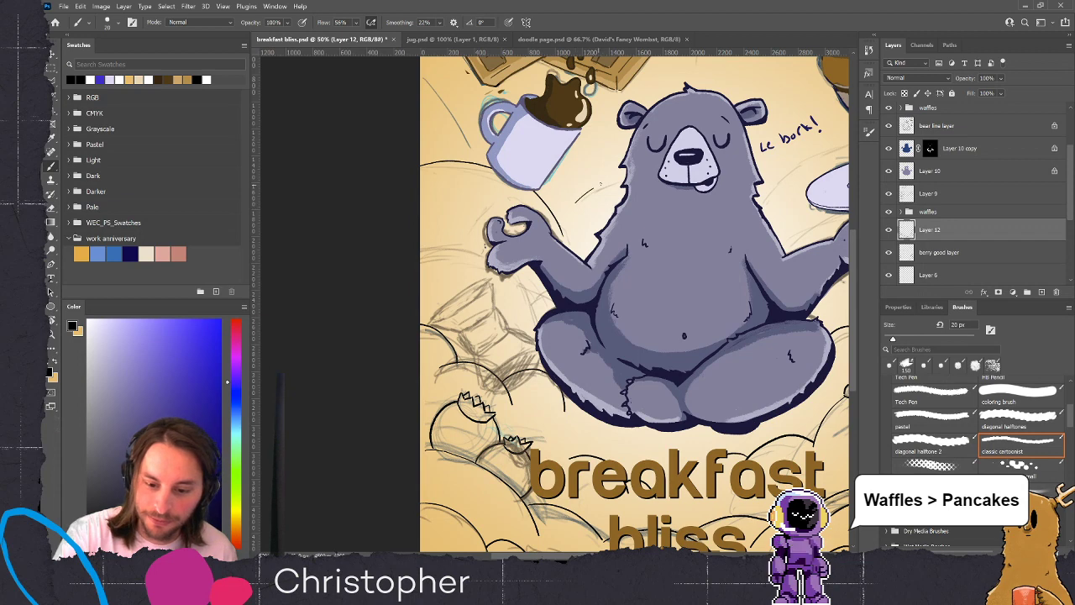
{"action": "mouse_move", "coordinate": [760, 255]}
{"action": "left_mouse_down"}
{"action": "mouse_move", "coordinate": [574, 291]}
{"action": "mouse_move", "coordinate": [653, 250]}
{"action": "left_mouse_up"}
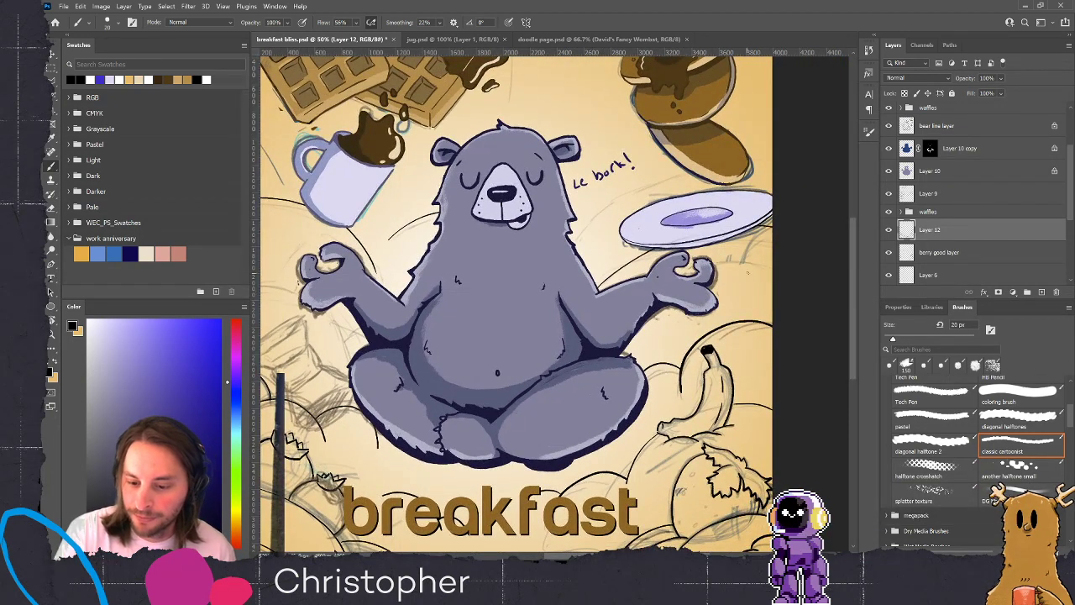
{"action": "key", "text": "ctrl+z"}
{"action": "left_click_drag", "start_coordinate": [598, 279], "coordinate": [637, 247]}
{"action": "left_click_drag", "start_coordinate": [707, 247], "coordinate": [739, 278]}
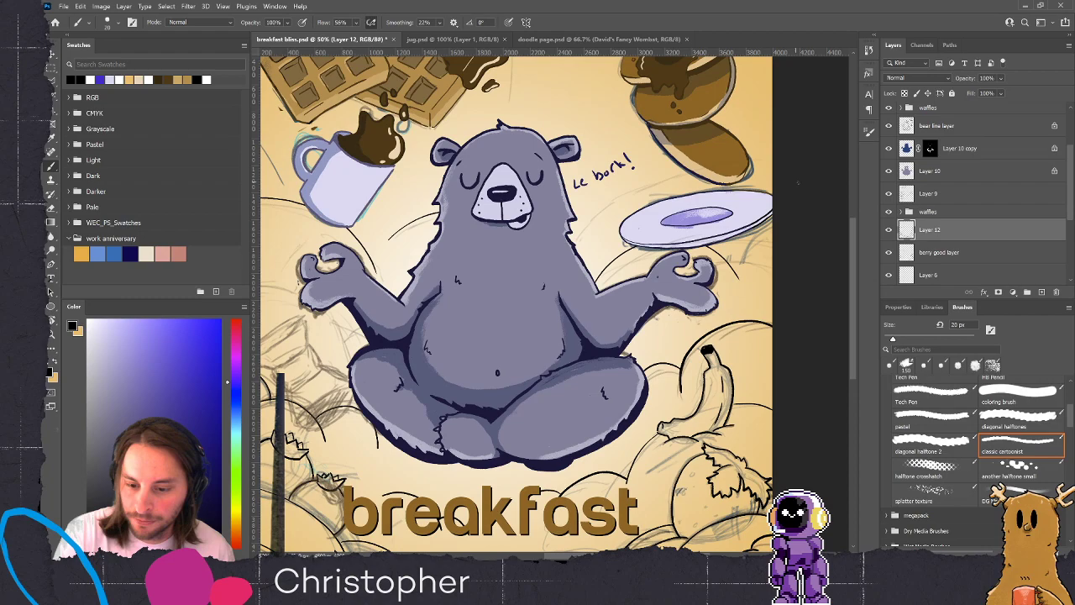
{"action": "left_click_drag", "start_coordinate": [649, 417], "coordinate": [793, 404]}
{"action": "mouse_move", "coordinate": [673, 409]}
{"action": "left_mouse_down"}
{"action": "mouse_move", "coordinate": [695, 262]}
{"action": "mouse_move", "coordinate": [564, 273]}
{"action": "mouse_move", "coordinate": [562, 249]}
{"action": "left_mouse_up"}
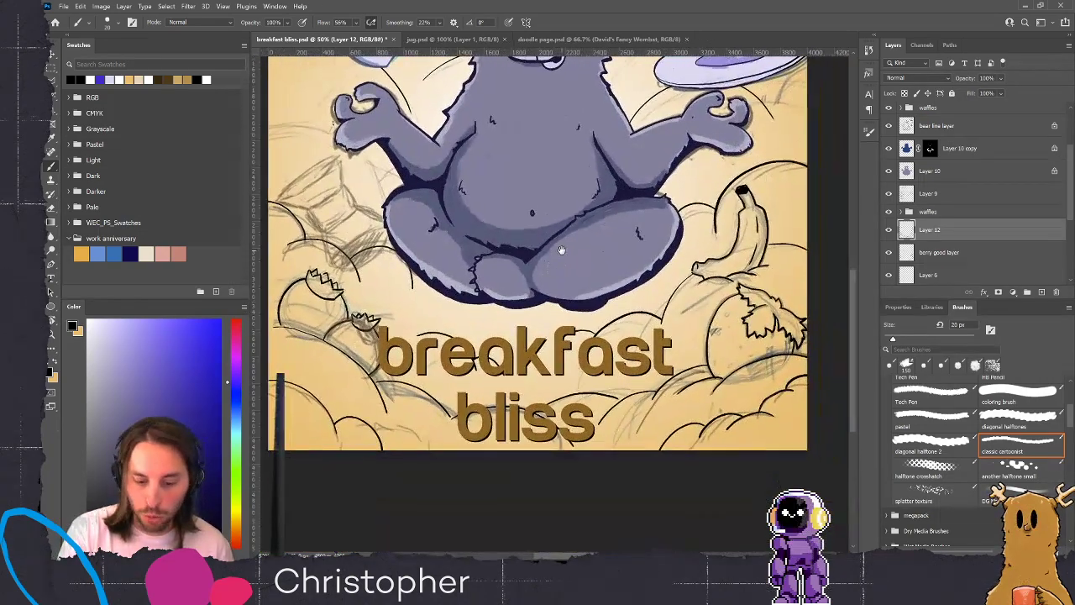
{"action": "left_click_drag", "start_coordinate": [793, 320], "coordinate": [864, 328]}
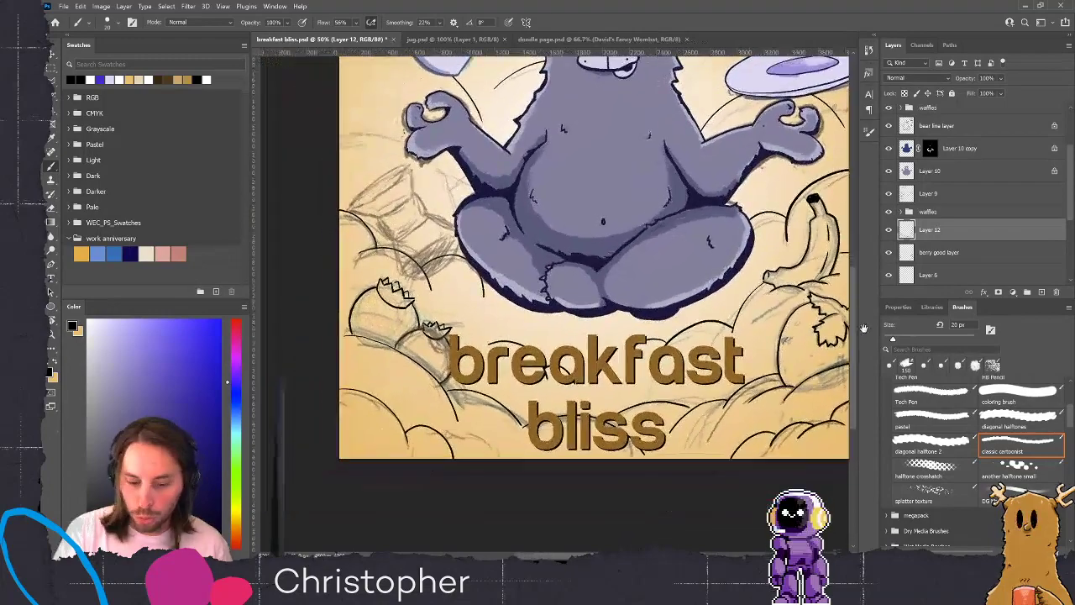
{"action": "left_click_drag", "start_coordinate": [721, 416], "coordinate": [796, 505]}
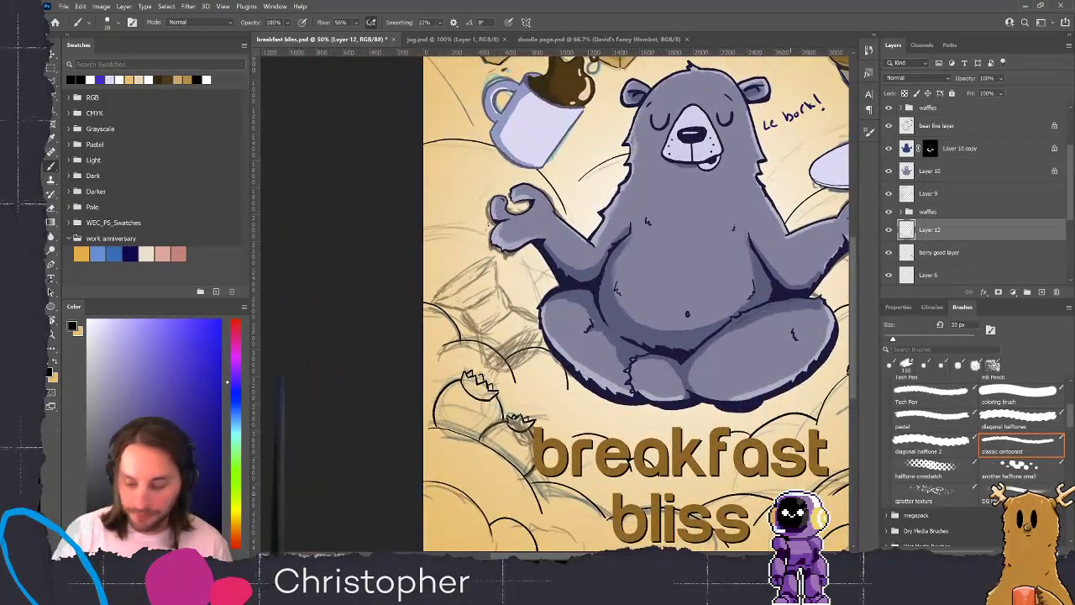
{"action": "mouse_move", "coordinate": [699, 270]}
{"action": "left_mouse_down"}
{"action": "mouse_move", "coordinate": [646, 295]}
{"action": "mouse_move", "coordinate": [617, 243]}
{"action": "mouse_move", "coordinate": [619, 180]}
{"action": "mouse_move", "coordinate": [596, 189]}
{"action": "mouse_move", "coordinate": [575, 226]}
{"action": "left_mouse_up"}
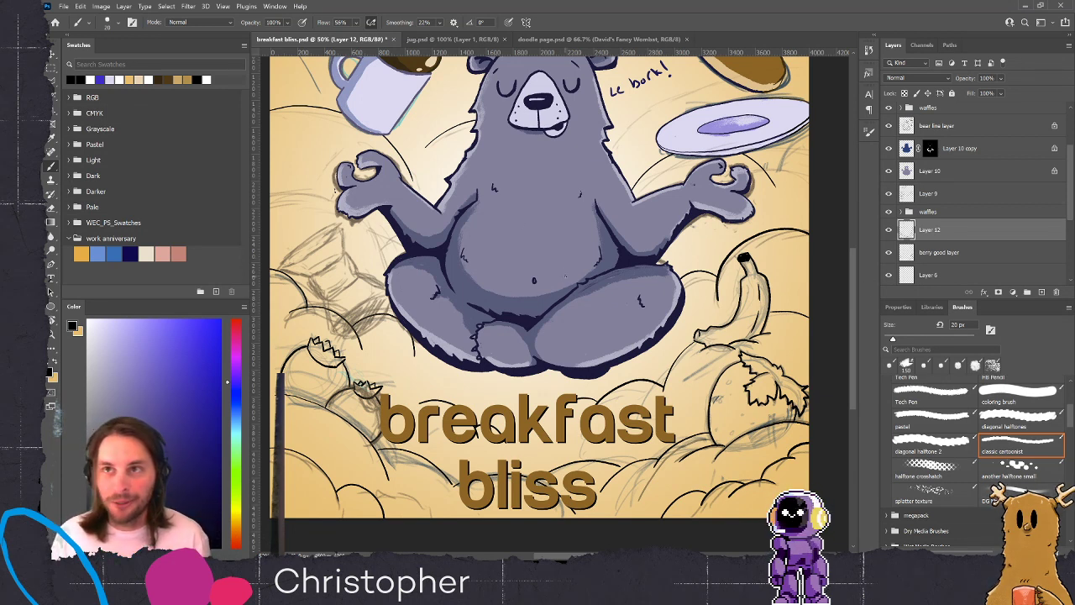
Ink the open oval rim of the sketched cup beside the bear's knee
{"action": "left_click_drag", "start_coordinate": [351, 262], "coordinate": [487, 277]}
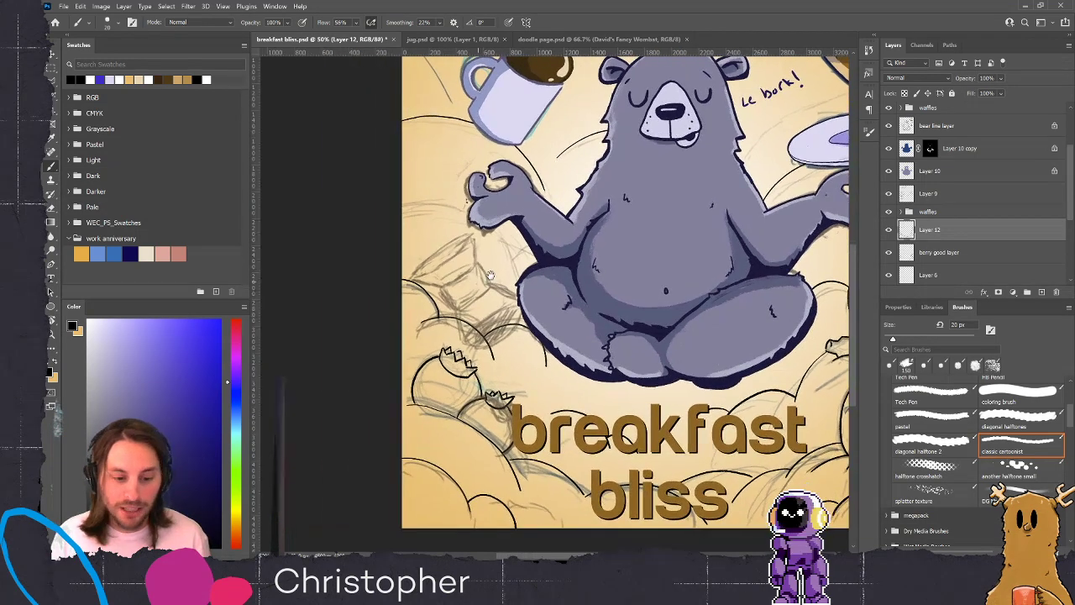
{"action": "key", "text": "ctrl+plus"}
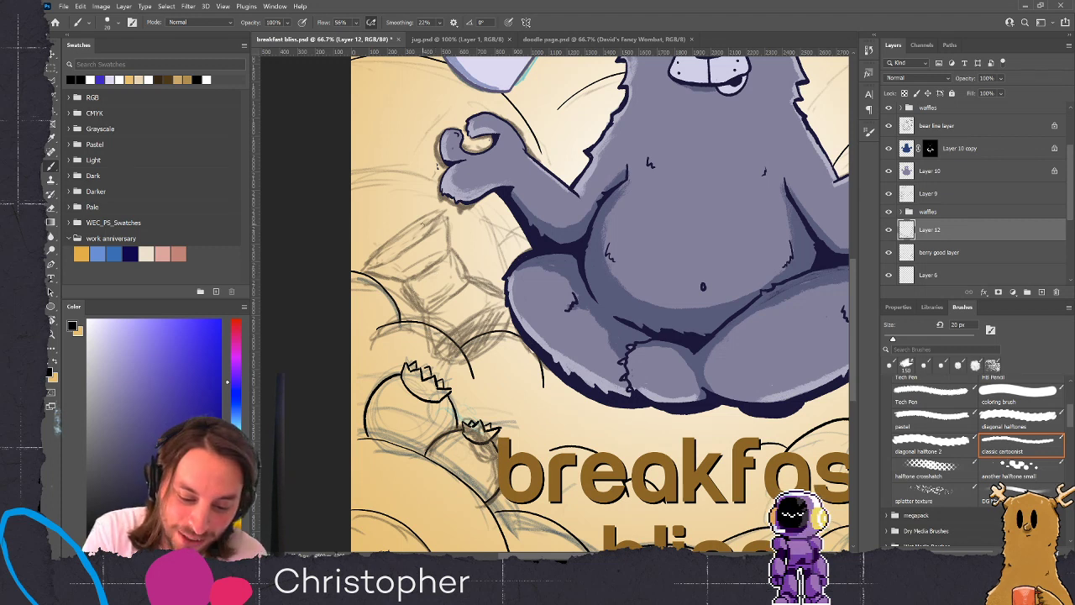
{"action": "mouse_move", "coordinate": [366, 270]}
{"action": "left_mouse_down"}
{"action": "mouse_move", "coordinate": [441, 217]}
{"action": "mouse_move", "coordinate": [433, 211]}
{"action": "mouse_move", "coordinate": [365, 267]}
{"action": "left_mouse_up"}
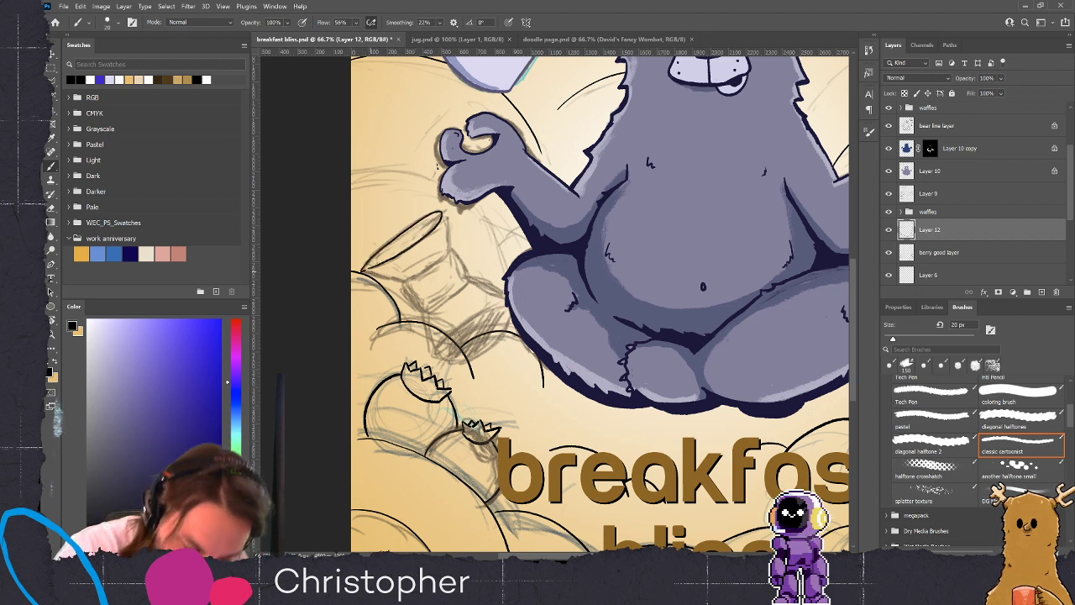
{"action": "left_click_drag", "start_coordinate": [363, 273], "coordinate": [396, 282]}
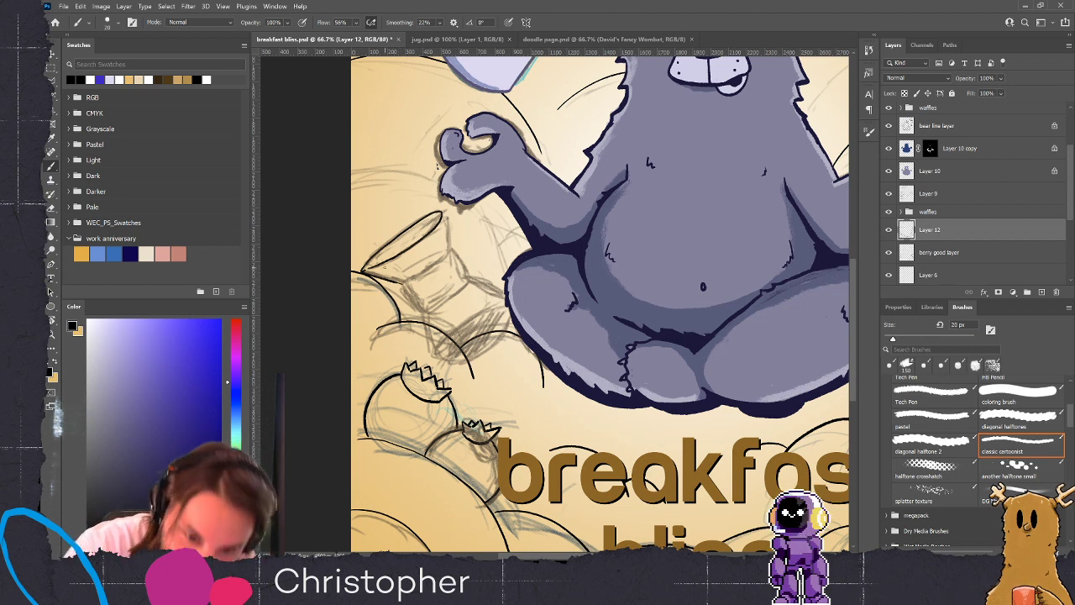
Ink the curved sides and bottom of the cup's middle section, redoing the strokes that miss the sketch
{"action": "mouse_move", "coordinate": [405, 284]}
{"action": "left_mouse_down"}
{"action": "mouse_move", "coordinate": [460, 254]}
{"action": "mouse_move", "coordinate": [471, 282]}
{"action": "mouse_move", "coordinate": [432, 315]}
{"action": "left_mouse_up"}
{"action": "key", "text": "ctrl+z"}
{"action": "mouse_move", "coordinate": [452, 249]}
{"action": "left_mouse_down"}
{"action": "mouse_move", "coordinate": [470, 280]}
{"action": "mouse_move", "coordinate": [429, 314]}
{"action": "left_mouse_up"}
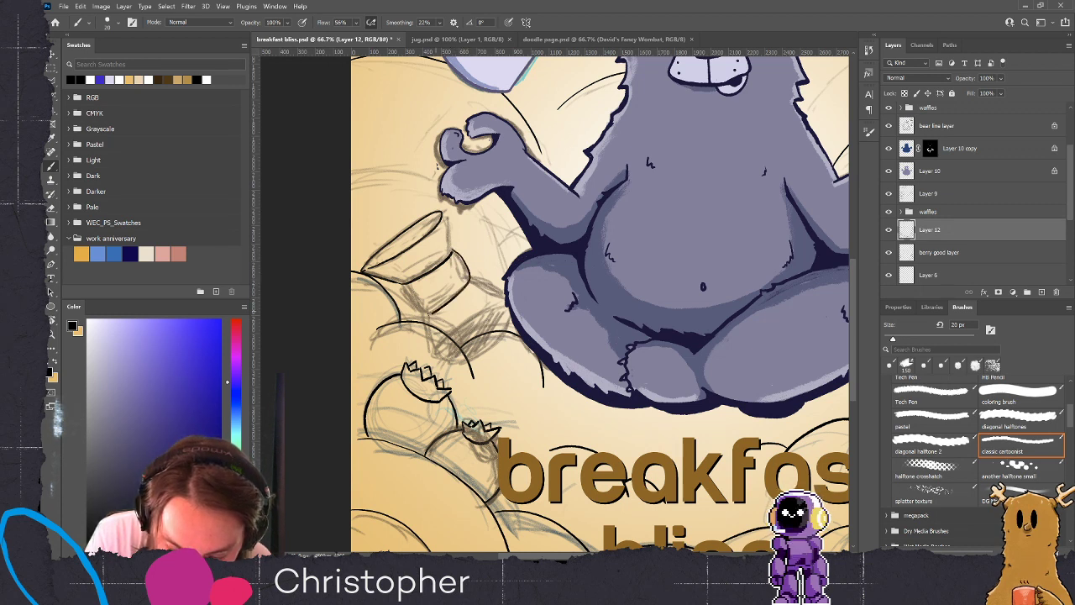
{"action": "key", "text": "ctrl+z"}
{"action": "mouse_move", "coordinate": [454, 249]}
{"action": "left_mouse_down"}
{"action": "mouse_move", "coordinate": [471, 274]}
{"action": "mouse_move", "coordinate": [467, 292]}
{"action": "mouse_move", "coordinate": [427, 314]}
{"action": "left_mouse_up"}
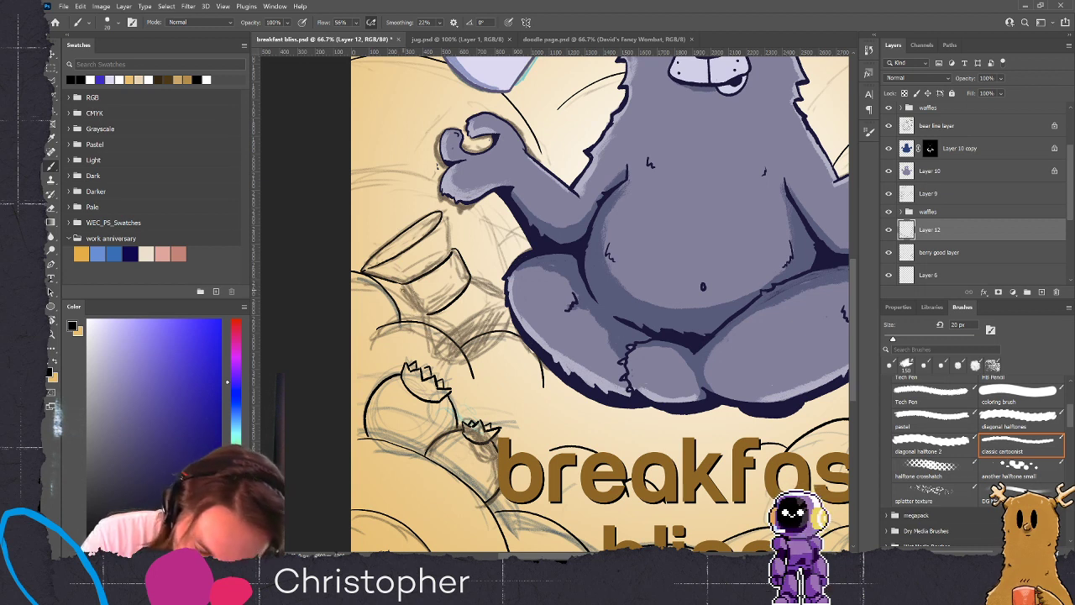
{"action": "left_click_drag", "start_coordinate": [401, 285], "coordinate": [417, 313]}
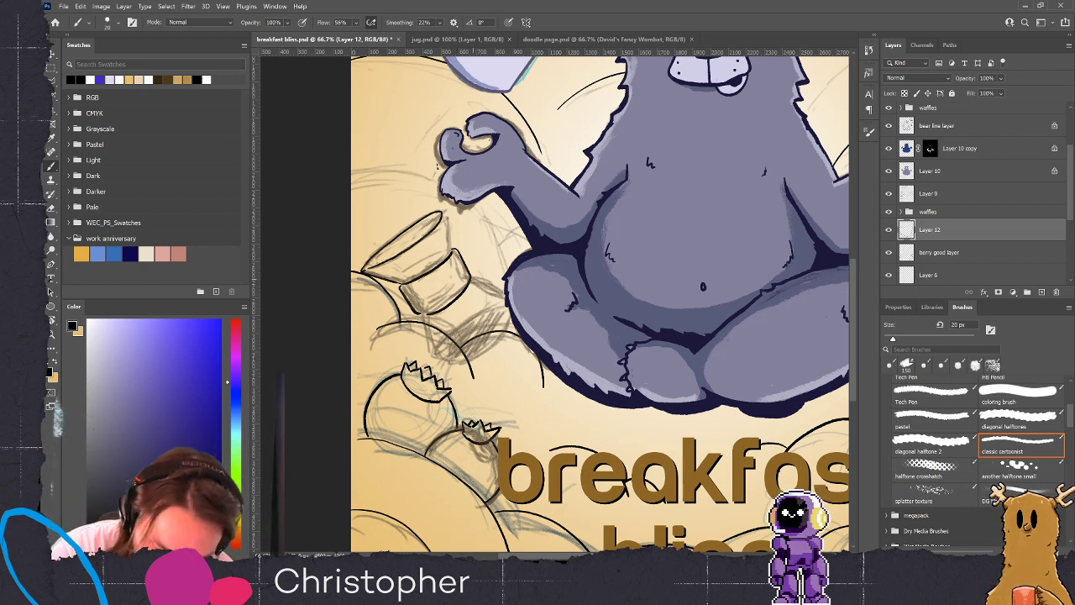
Ink the cup's lower section next to the knee, then the side and rim edge of its upper section
{"action": "left_click_drag", "start_coordinate": [473, 280], "coordinate": [516, 302]}
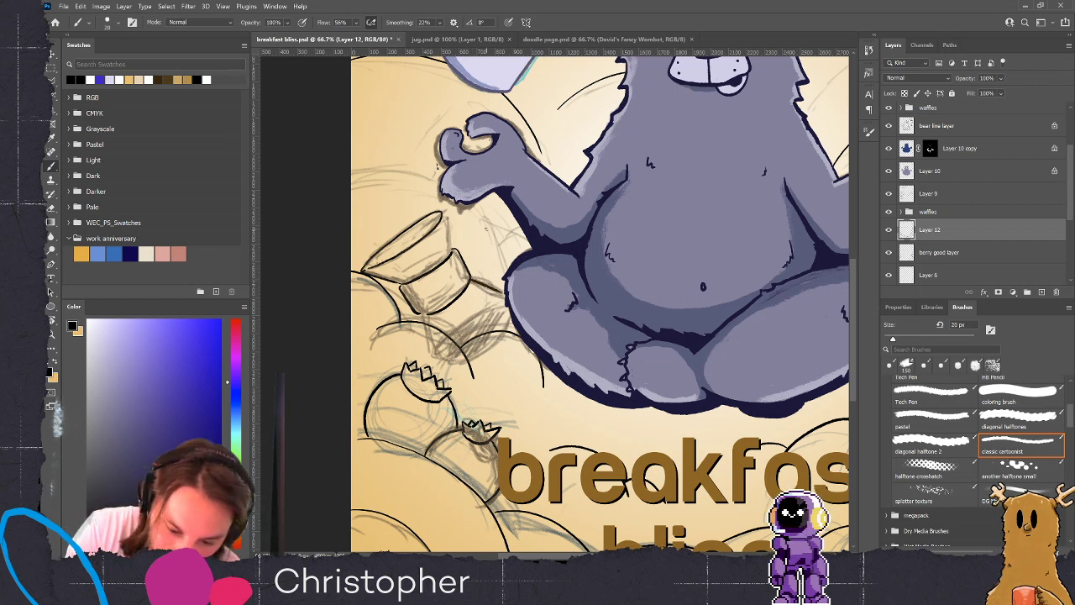
{"action": "left_click_drag", "start_coordinate": [511, 315], "coordinate": [506, 327]}
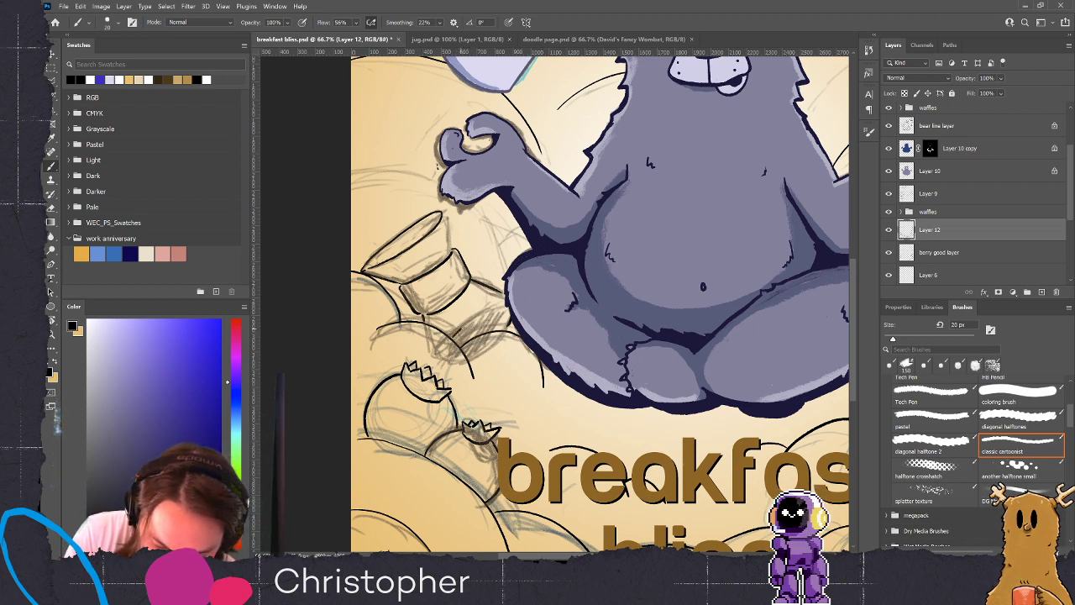
{"action": "left_click_drag", "start_coordinate": [441, 212], "coordinate": [452, 253]}
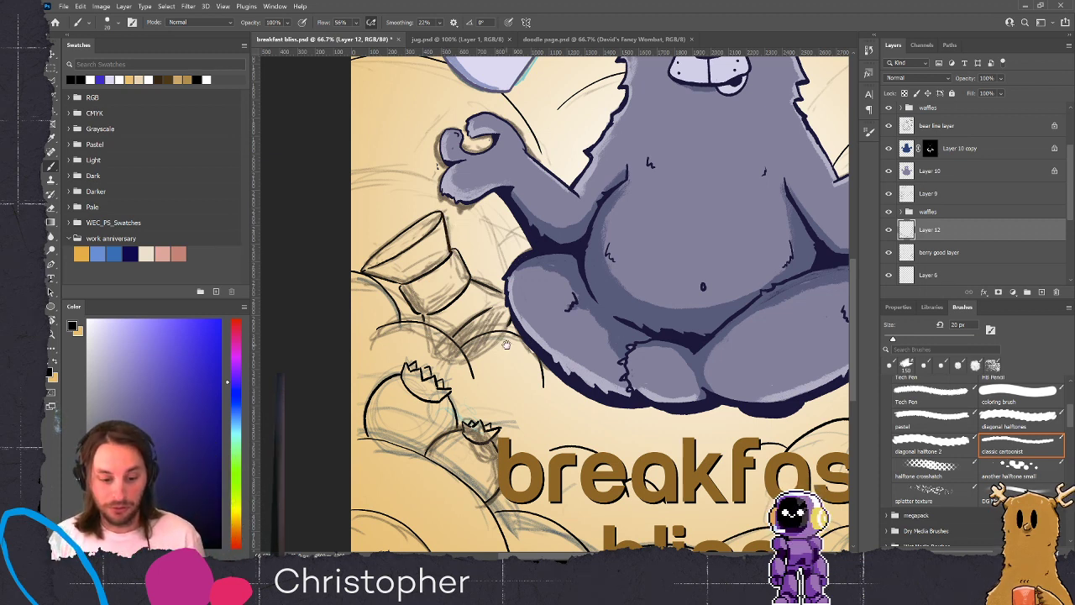
{"action": "left_click_drag", "start_coordinate": [506, 345], "coordinate": [630, 342]}
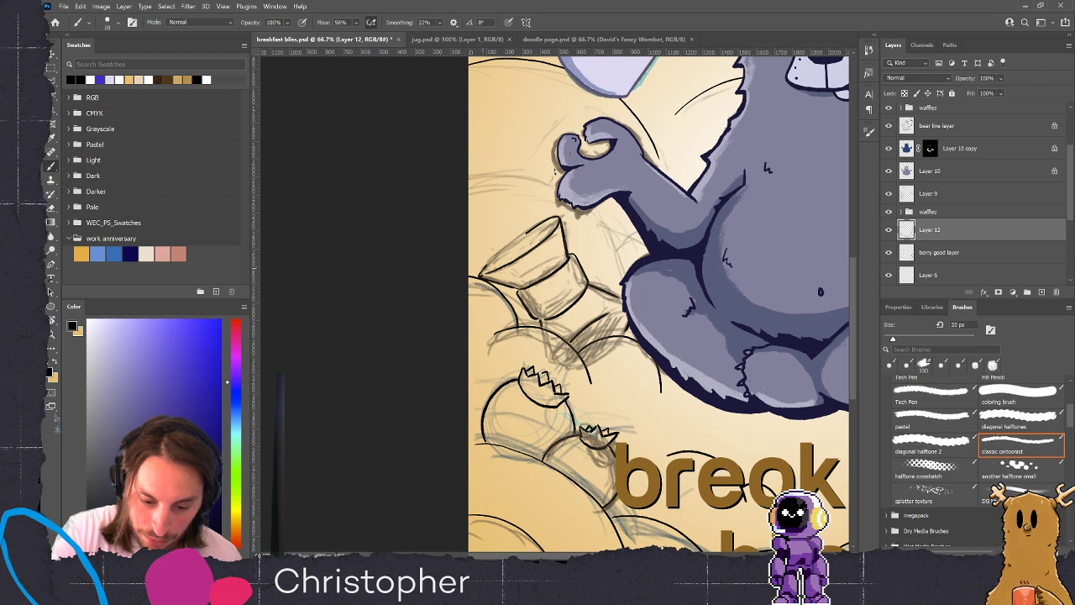
{"action": "left_click_drag", "start_coordinate": [486, 265], "coordinate": [546, 218]}
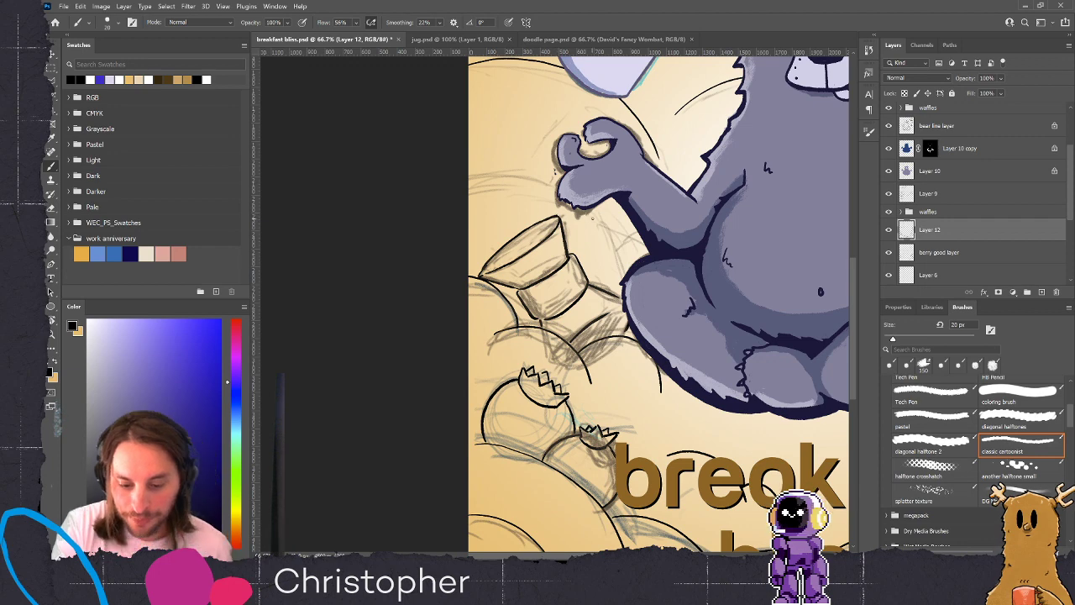
Ink the cloud curves behind the cup, running from the poster's edge under the bear's paw to its leg
{"action": "left_click_drag", "start_coordinate": [679, 324], "coordinate": [631, 477]}
{"action": "left_click_drag", "start_coordinate": [418, 344], "coordinate": [507, 361]}
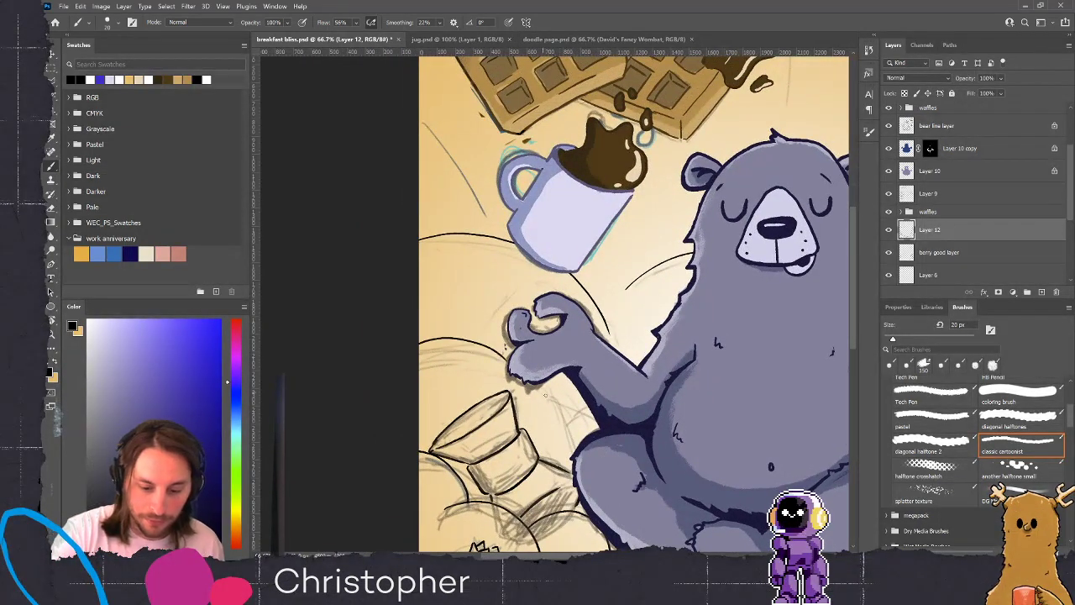
{"action": "key", "text": "ctrl+z"}
{"action": "mouse_move", "coordinate": [419, 360]}
{"action": "left_mouse_down"}
{"action": "mouse_move", "coordinate": [508, 360]}
{"action": "mouse_move", "coordinate": [548, 403]}
{"action": "mouse_move", "coordinate": [560, 393]}
{"action": "mouse_move", "coordinate": [617, 489]}
{"action": "left_mouse_up"}
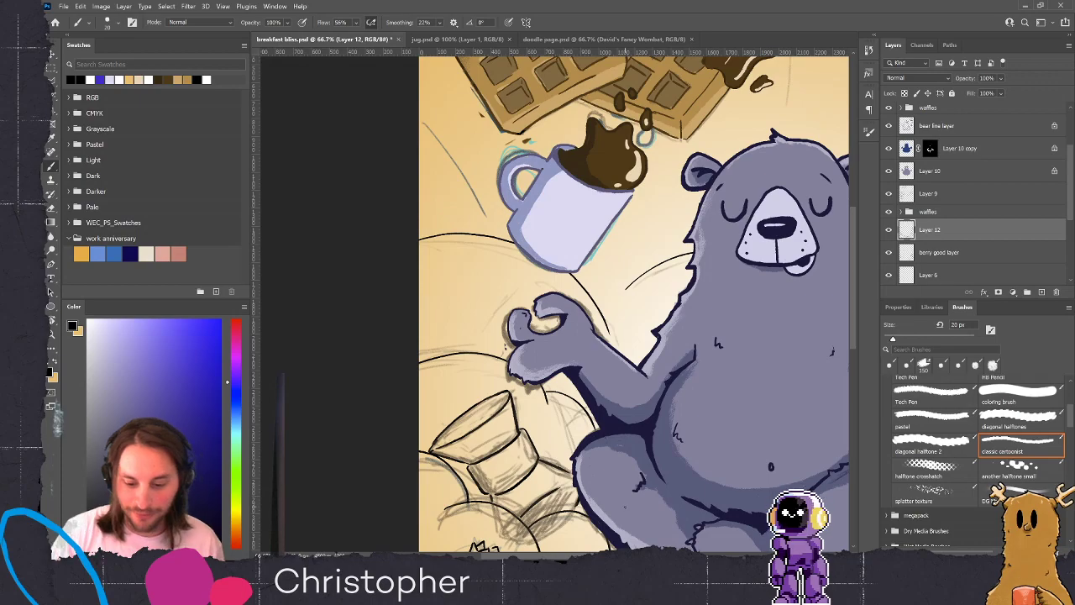
Hide the rough sketch layers: berry good layer, Layer 9, Layer 6 and Layer 3
{"action": "left_click_drag", "start_coordinate": [769, 278], "coordinate": [637, 237]}
{"action": "key", "text": "ctrl+minus"}
{"action": "left_click_drag", "start_coordinate": [709, 365], "coordinate": [605, 261]}
{"action": "left_click", "coordinate": [888, 254]}
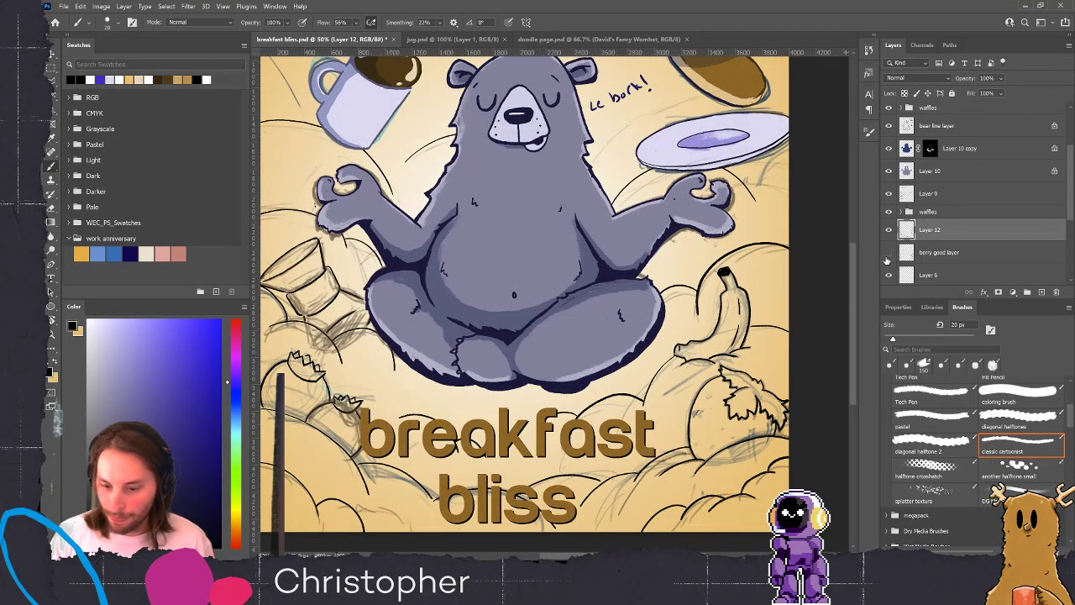
{"action": "left_click", "coordinate": [889, 254]}
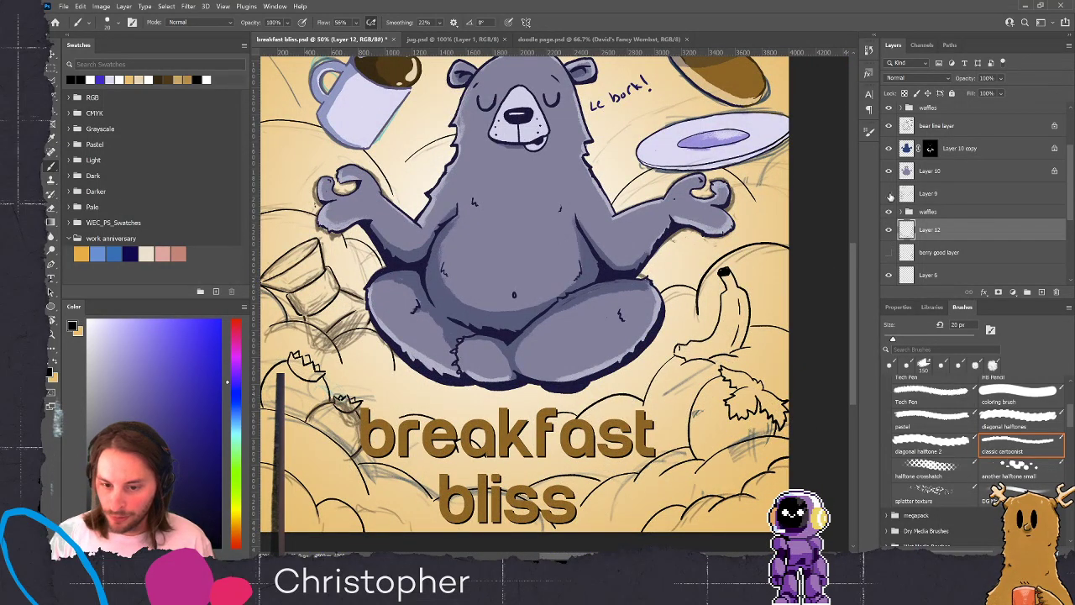
{"action": "left_click", "coordinate": [889, 194]}
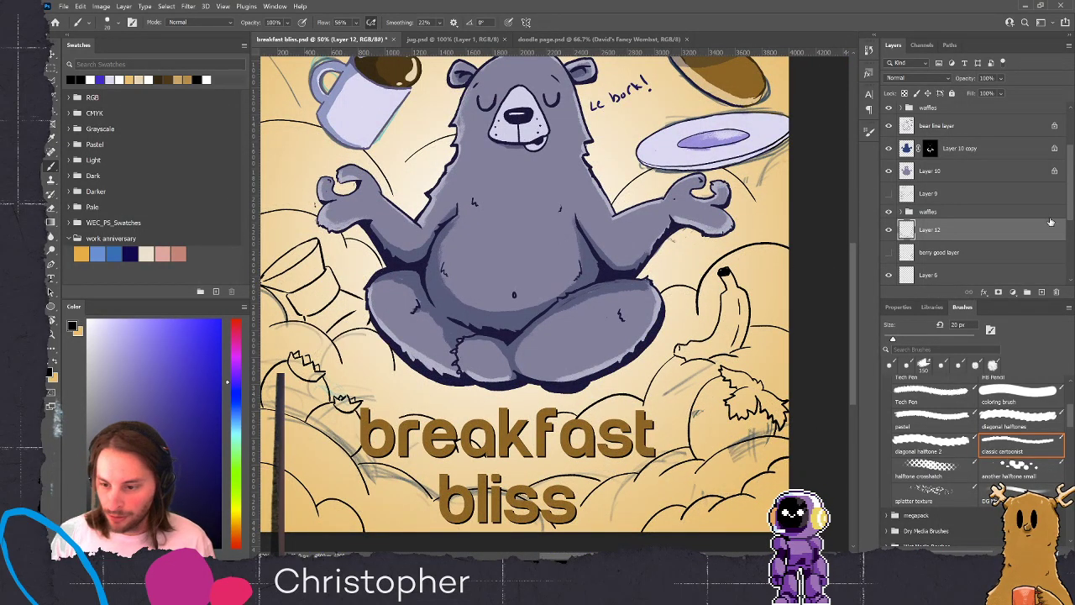
{"action": "scroll", "coordinate": [1049, 221], "scroll_direction": "down", "scroll_amount": 3}
{"action": "left_click", "coordinate": [890, 185]}
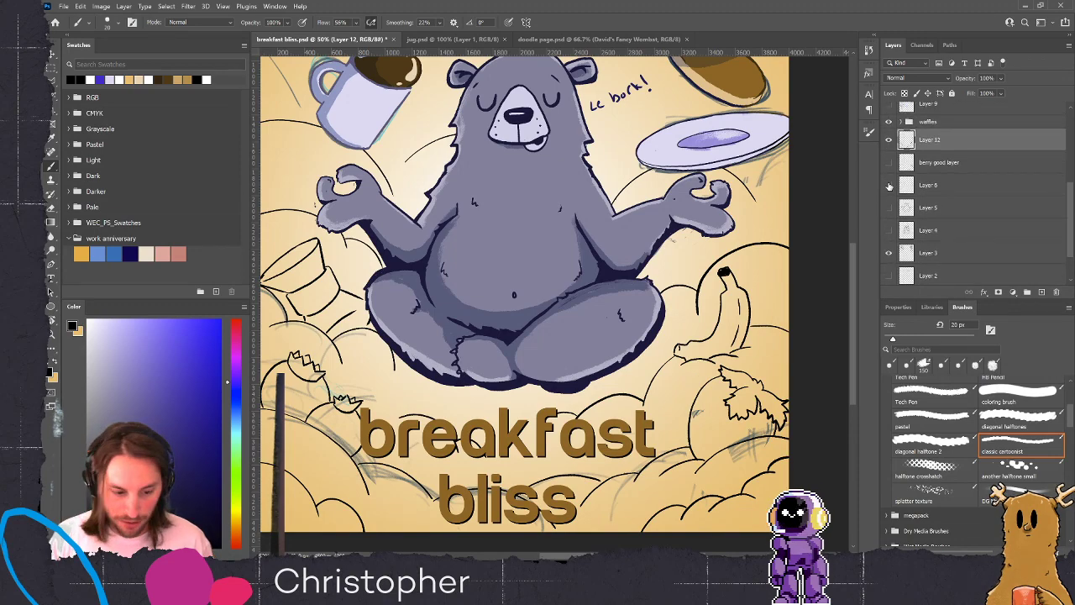
{"action": "left_click", "coordinate": [888, 253]}
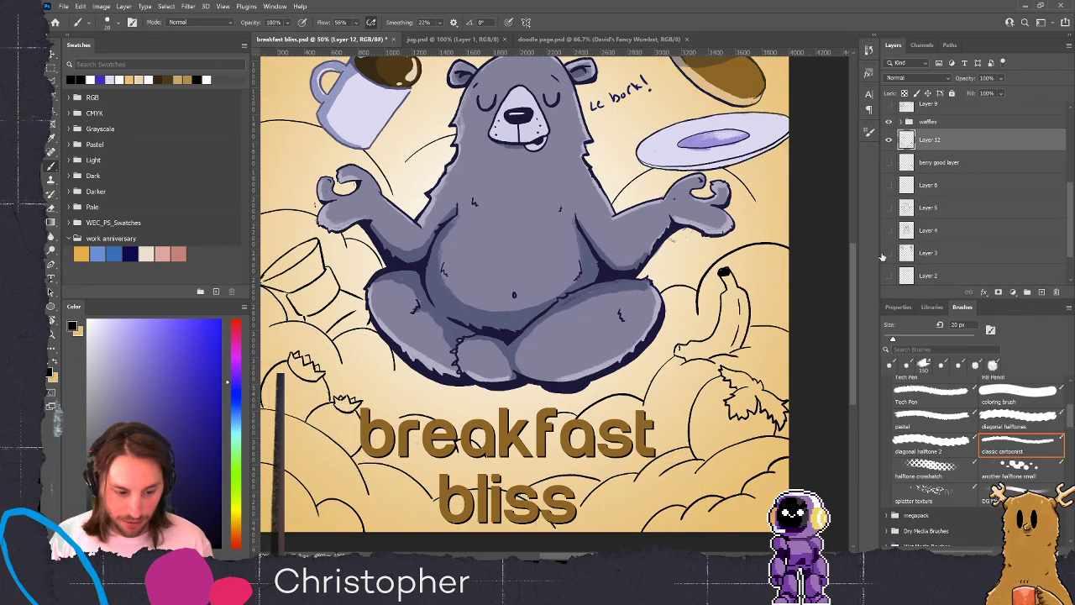
Unlock the bear line layer and erase the stray marks around the bear's paws, reducing the eraser to 80 px
{"action": "left_click_drag", "start_coordinate": [693, 266], "coordinate": [739, 408]}
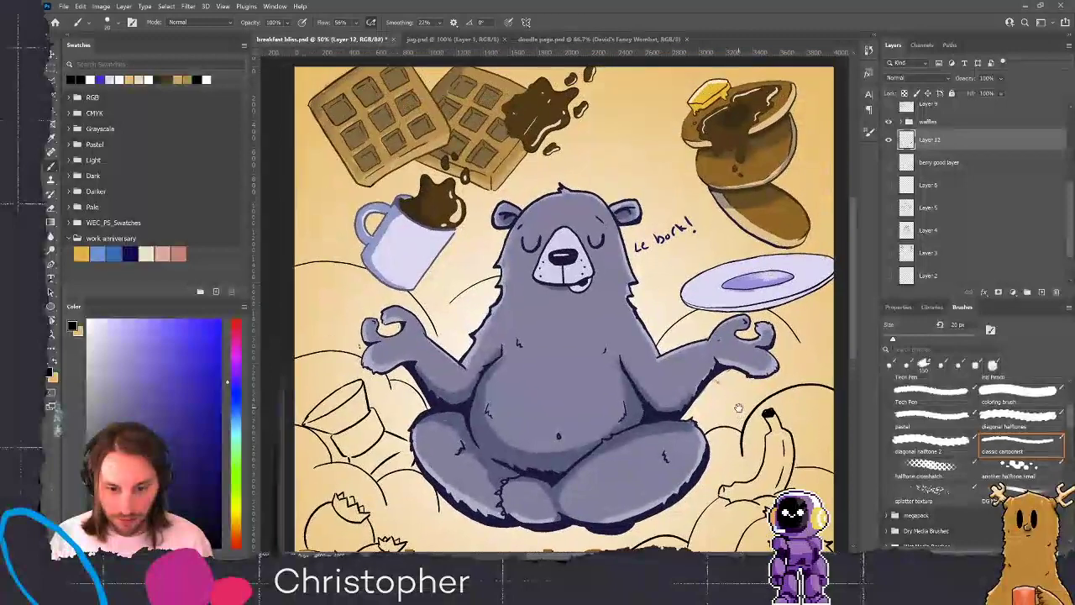
{"action": "key", "text": "ctrl+minus"}
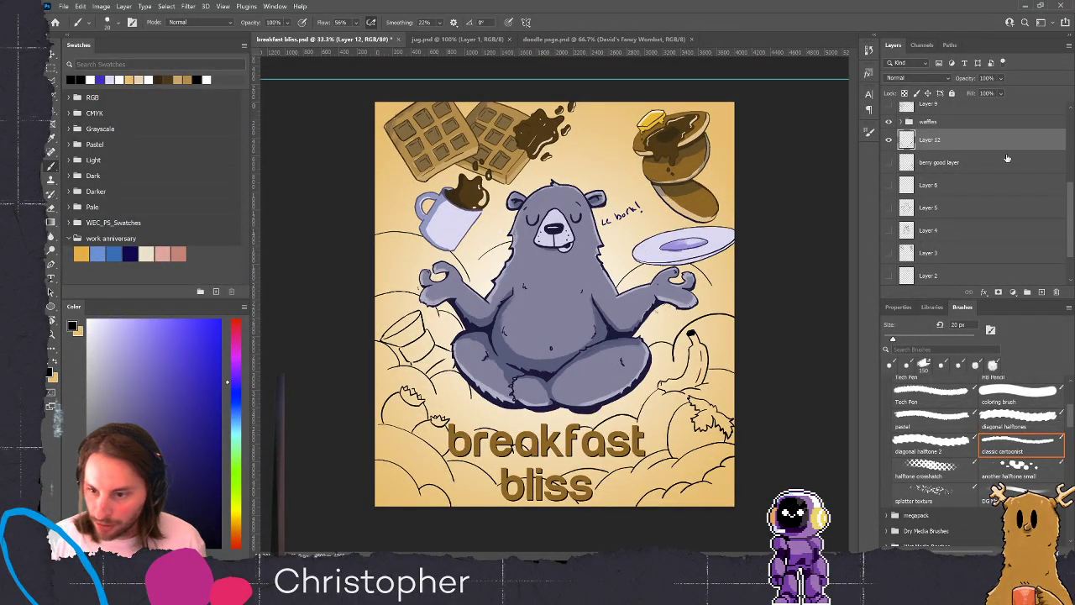
{"action": "left_click_drag", "start_coordinate": [1066, 214], "coordinate": [1072, 159]}
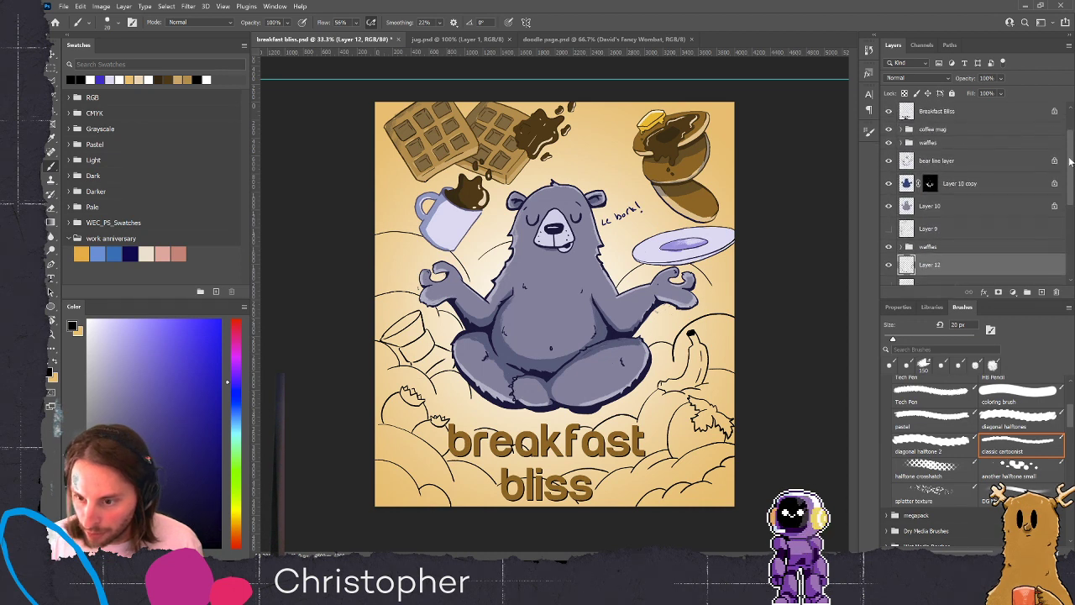
{"action": "left_click", "coordinate": [939, 158]}
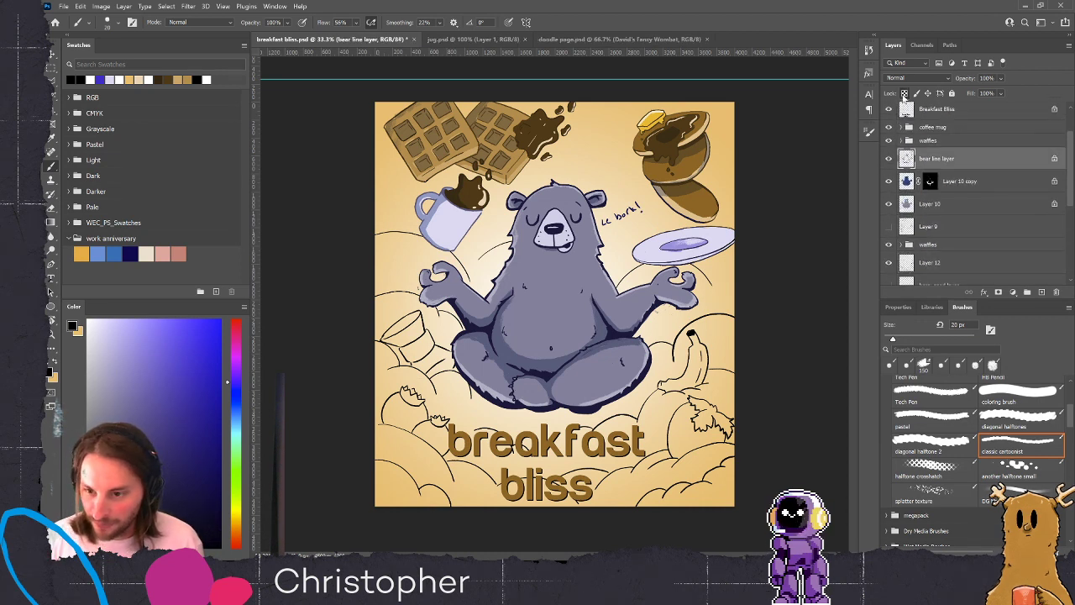
{"action": "key", "text": "e"}
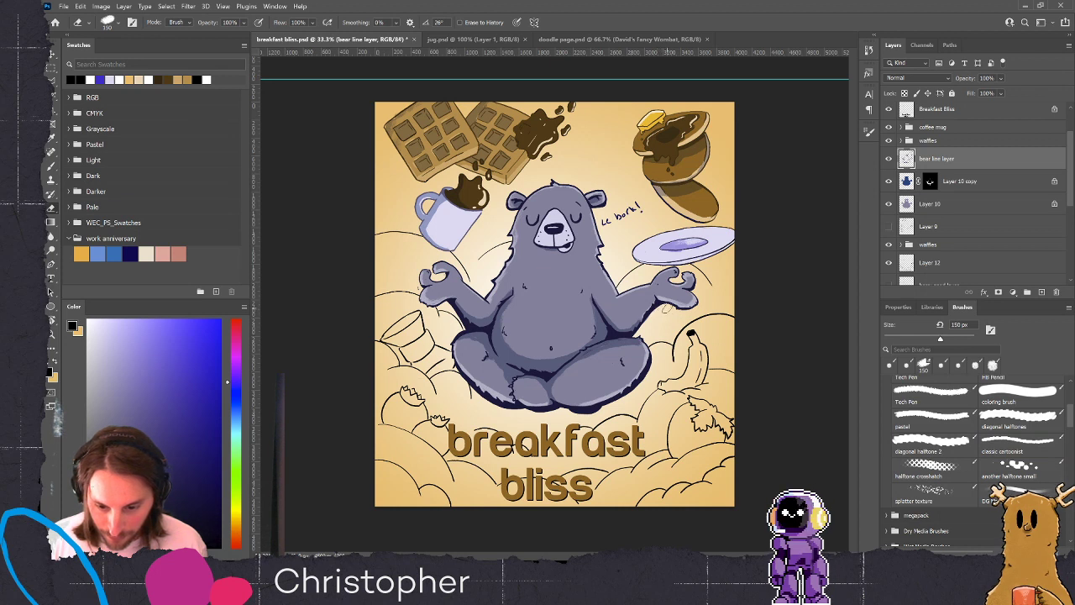
{"action": "left_click", "coordinate": [585, 321]}
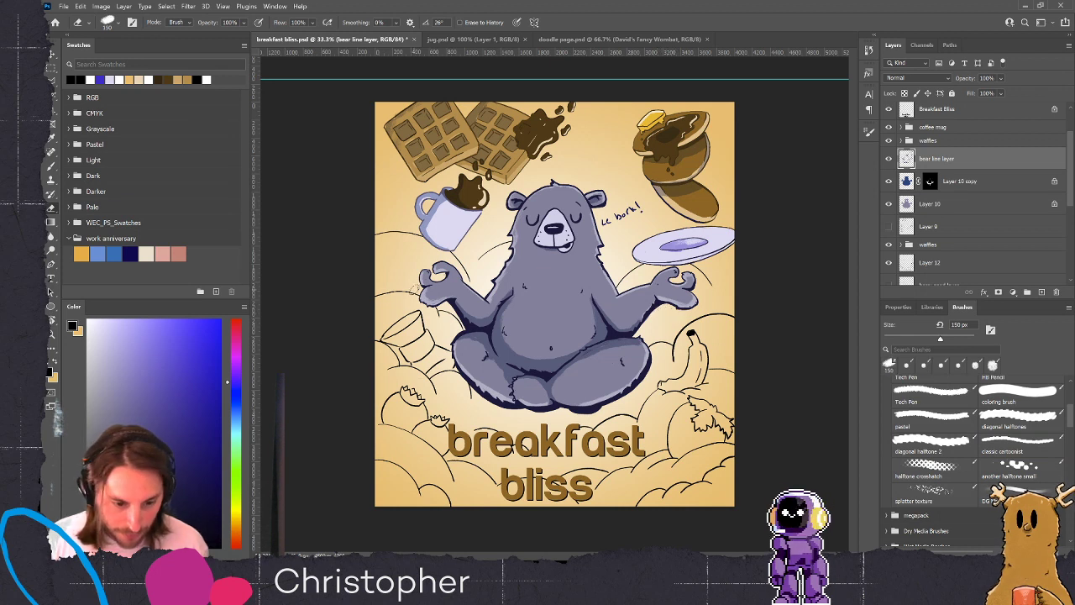
{"action": "key", "text": "bracketleft"}
{"action": "key", "text": "bracketleft"}
{"action": "key", "text": "bracketleft"}
{"action": "key", "text": "bracketleft"}
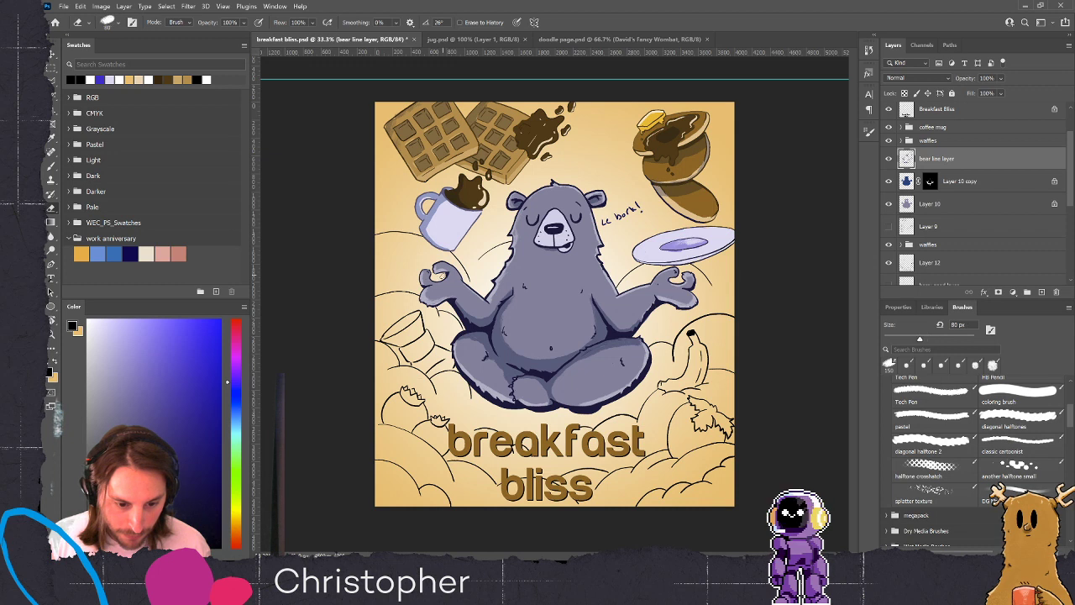
{"action": "left_click", "coordinate": [444, 275]}
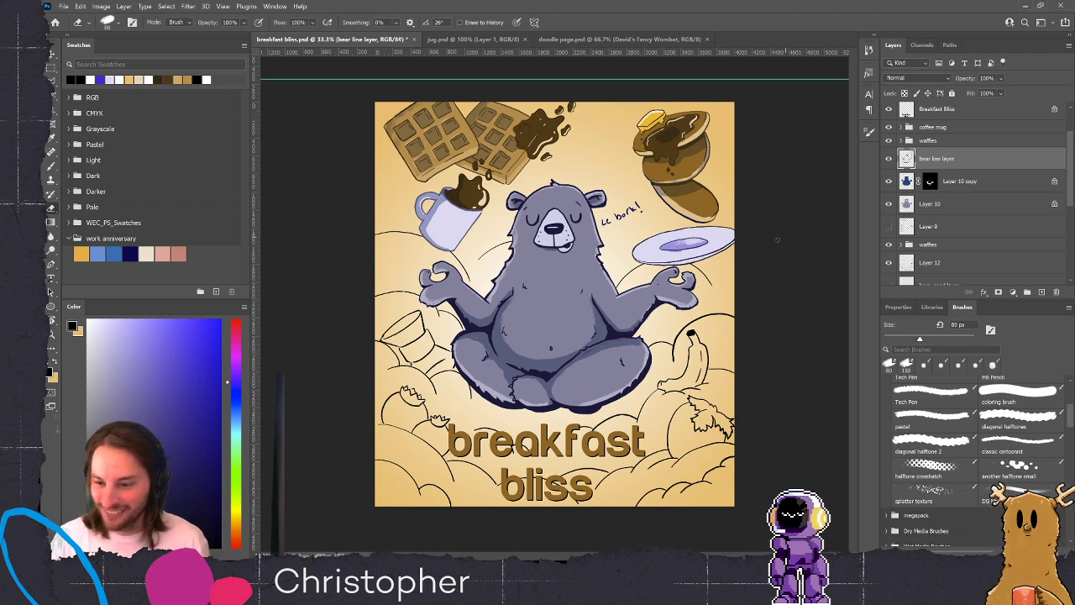
Switch to the Brush tool and sample the yellow of the butter on the pancakes as the painting colour
{"action": "key", "text": "ctrl+plus"}
{"action": "mouse_move", "coordinate": [722, 338]}
{"action": "left_mouse_down"}
{"action": "mouse_move", "coordinate": [660, 202]}
{"action": "mouse_move", "coordinate": [656, 339]}
{"action": "mouse_move", "coordinate": [634, 399]}
{"action": "left_mouse_up"}
{"action": "key", "text": "b"}
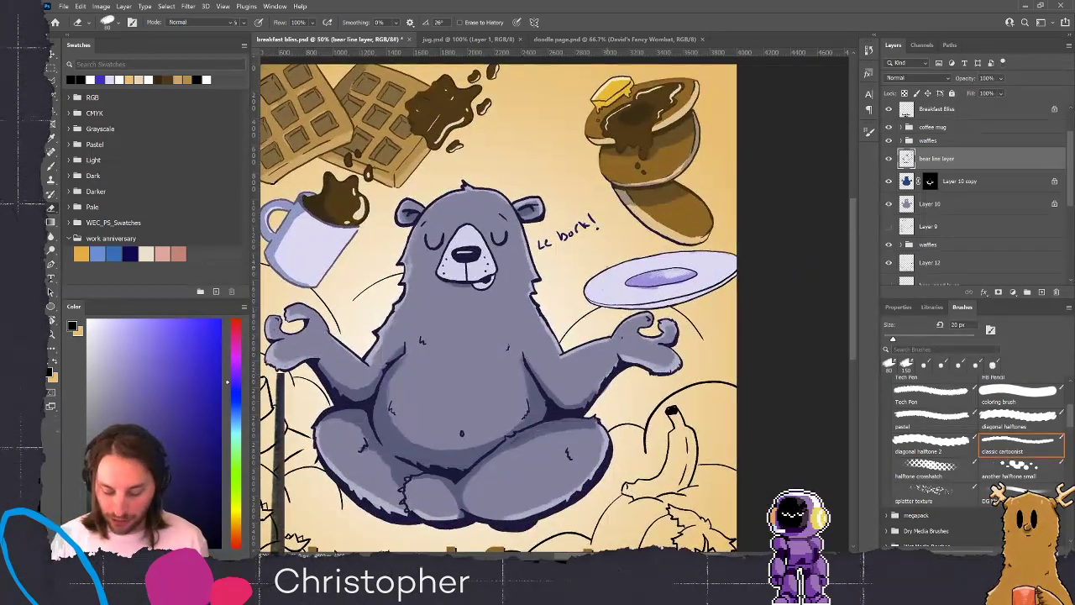
{"action": "left_click", "coordinate": [621, 90], "text": "alt"}
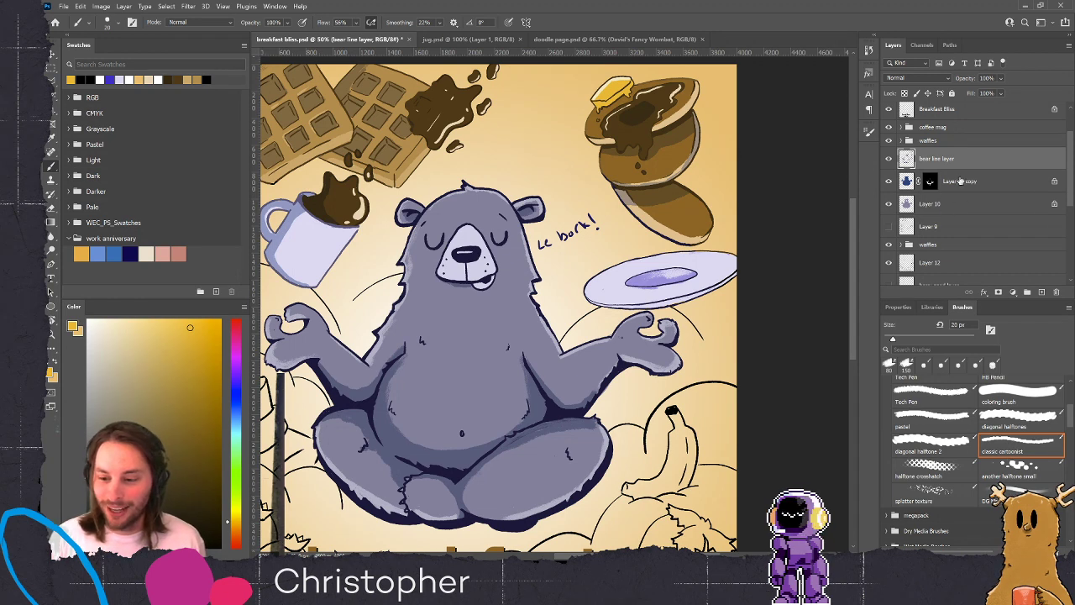
Check the waffles groups, and rename Layer 12 as "clouds and fruit linework"
{"action": "left_click", "coordinate": [901, 140]}
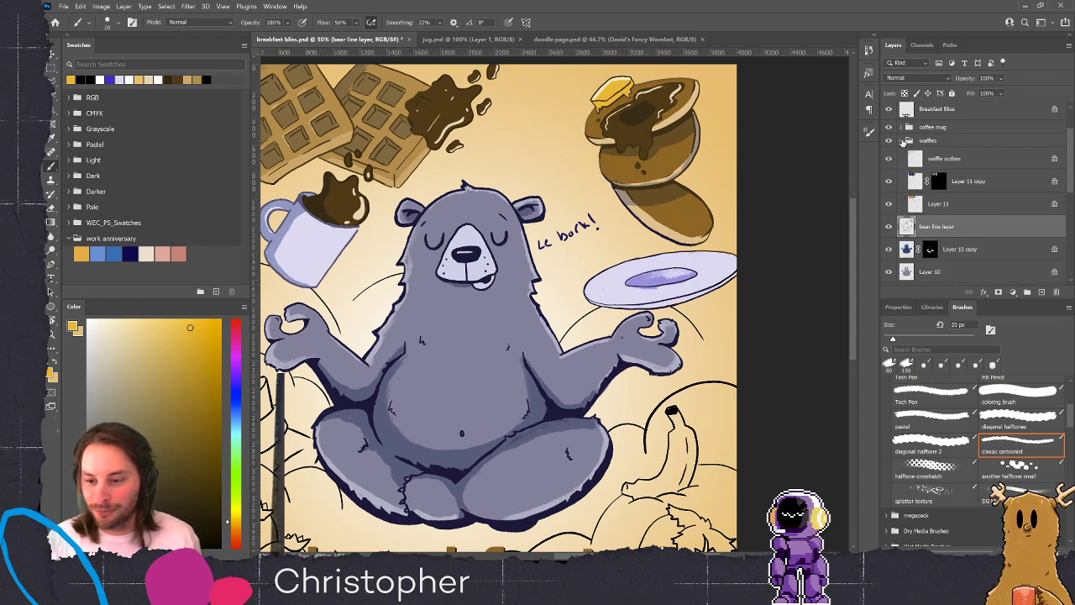
{"action": "left_click", "coordinate": [901, 140]}
{"action": "scroll", "coordinate": [1069, 183], "scroll_direction": "down", "scroll_amount": 3}
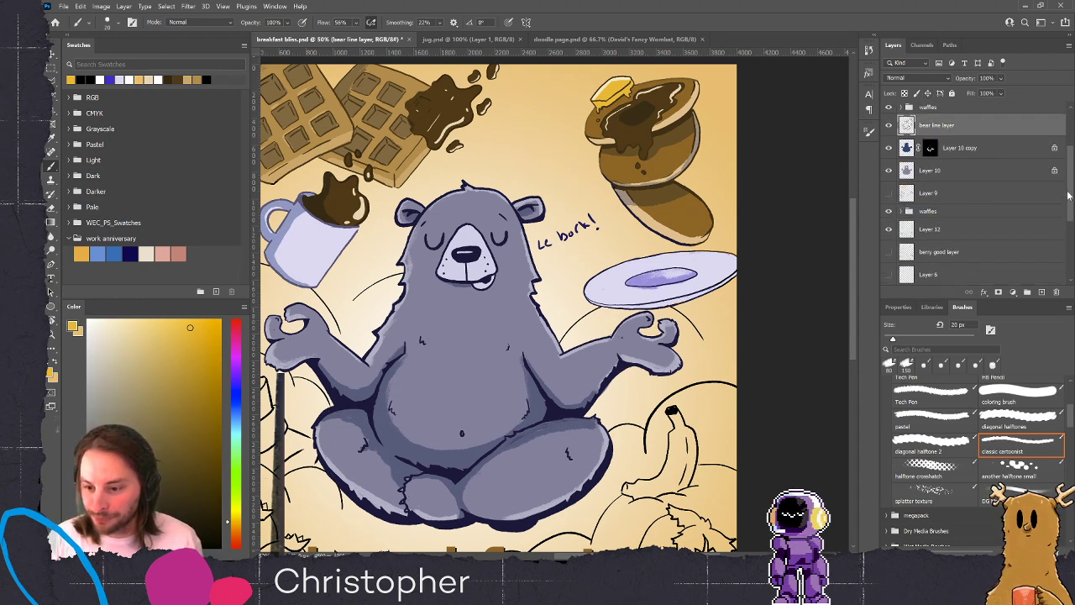
{"action": "left_click", "coordinate": [888, 213]}
{"action": "left_click", "coordinate": [888, 213]}
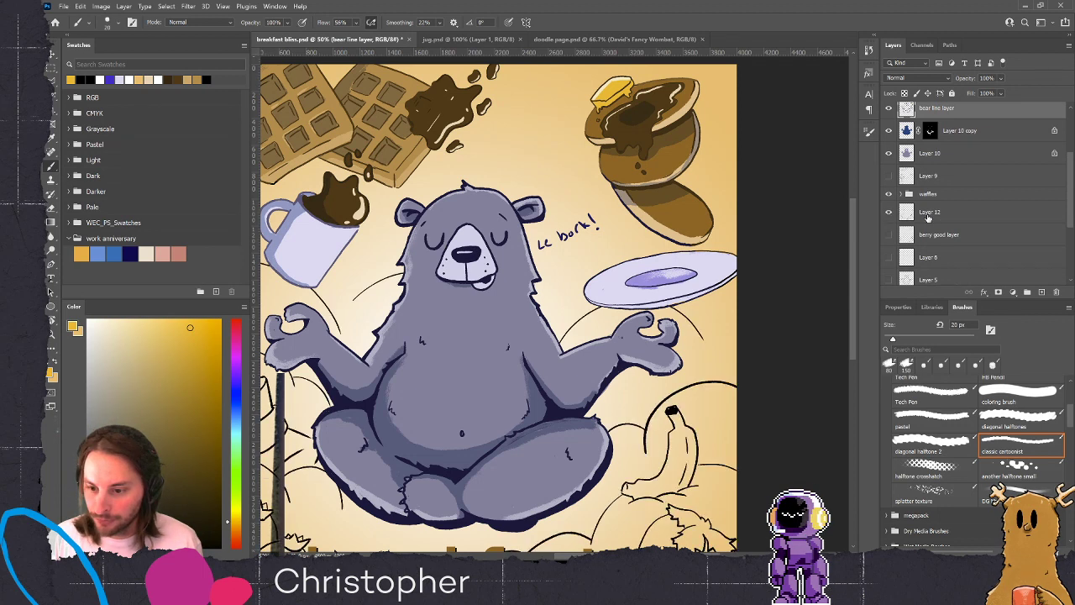
{"action": "double_click", "coordinate": [928, 213]}
{"action": "type", "text": "clouds"}
{"action": "type", "text": " lin"}
{"action": "type", "text": "and"}
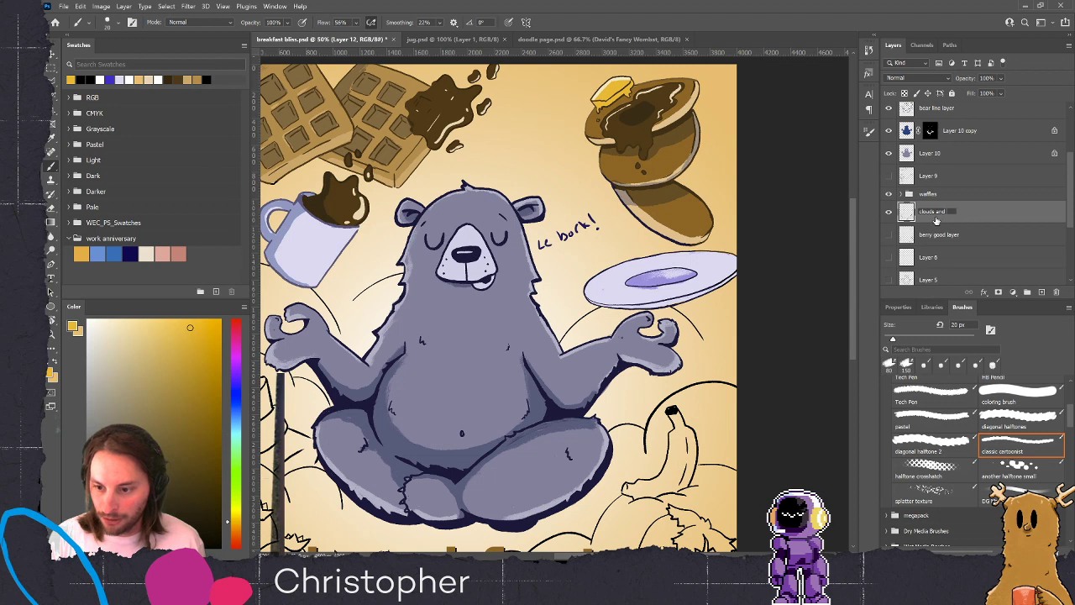
{"action": "type", "text": " fru"}
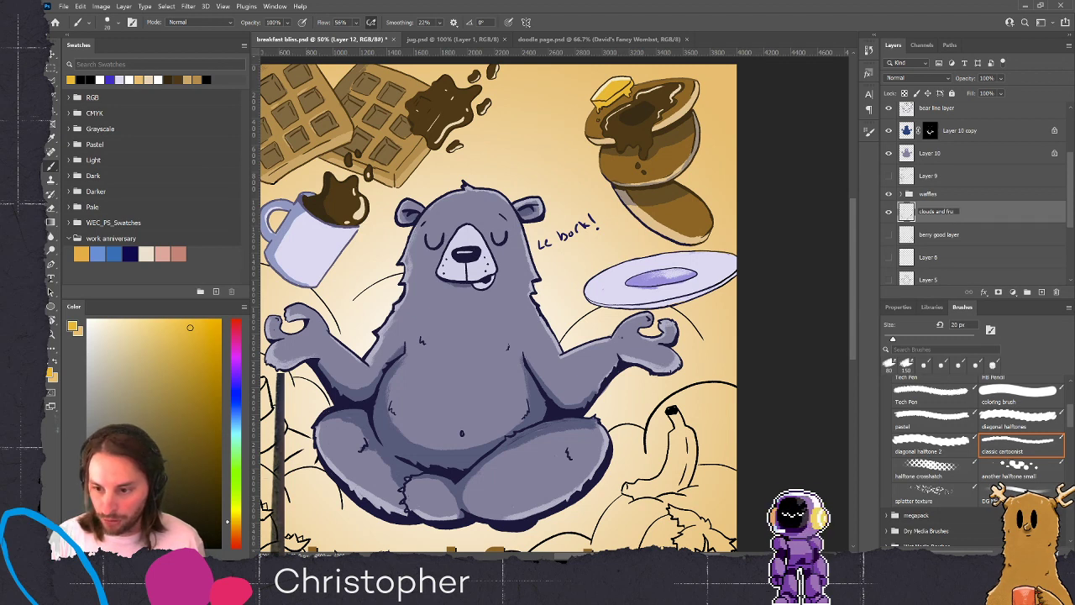
{"action": "type", "text": "it linework"}
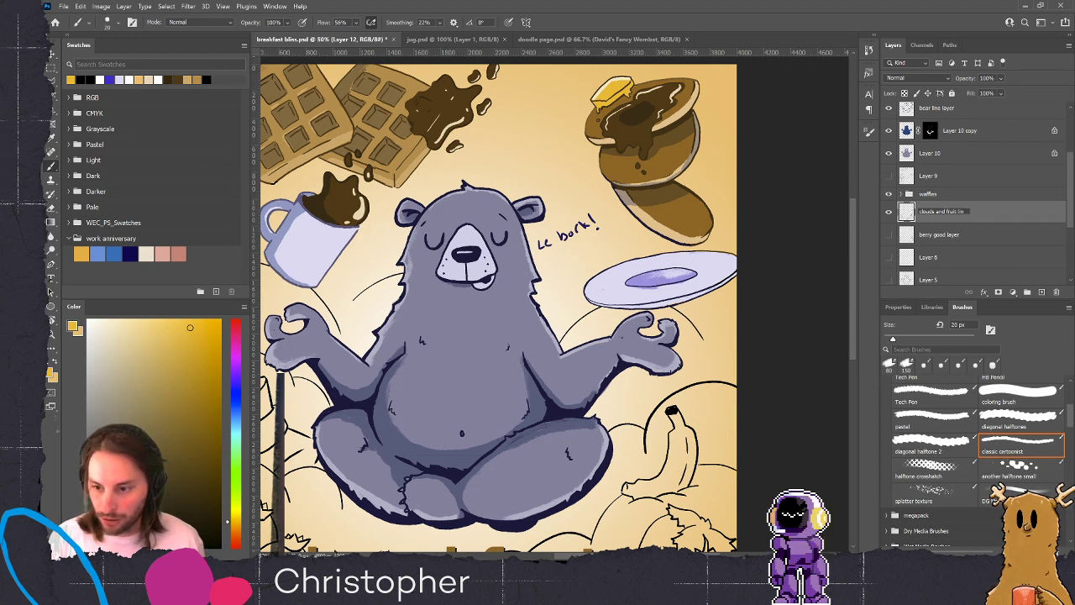
{"action": "key", "text": "Return"}
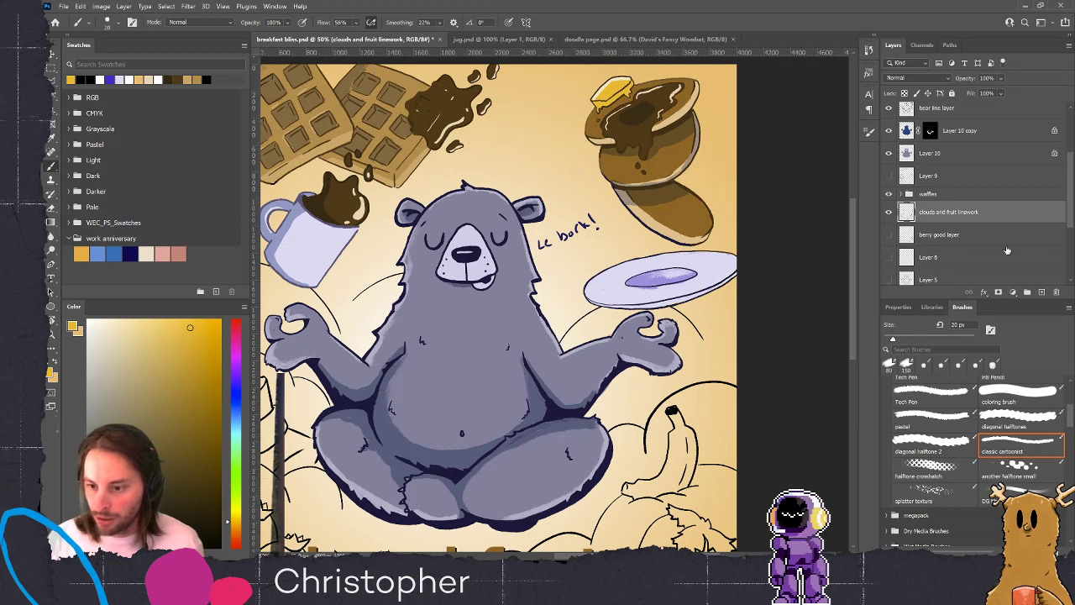
Add a layer below the clouds and fruit linework and paint the banana yellow with a 40 px brush at 0% smoothing
{"action": "left_click", "coordinate": [1042, 292]}
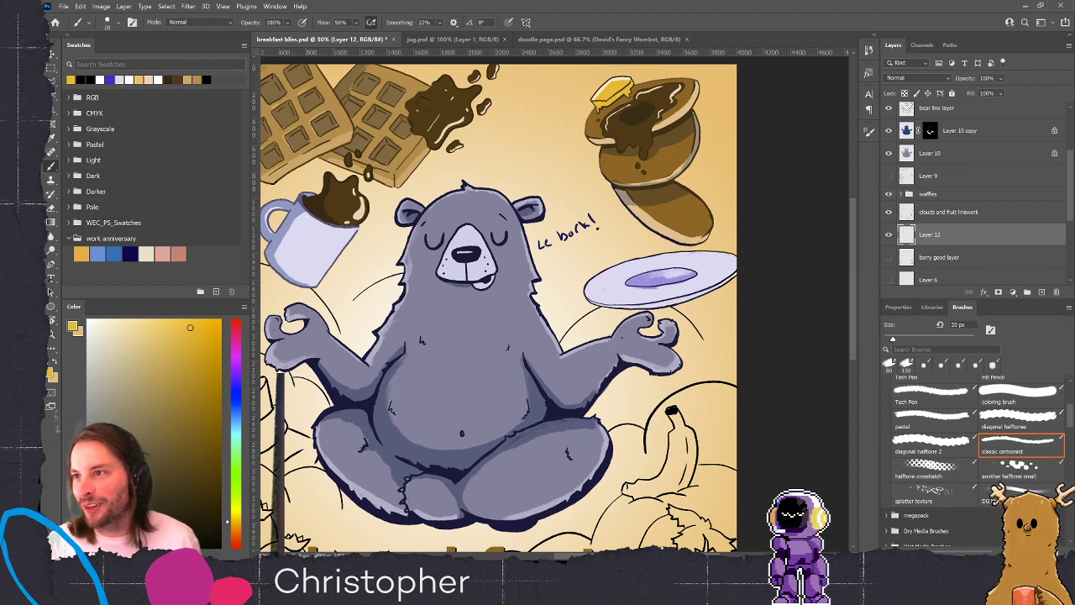
{"action": "mouse_move", "coordinate": [672, 467]}
{"action": "left_mouse_down"}
{"action": "mouse_move", "coordinate": [684, 340]}
{"action": "mouse_move", "coordinate": [673, 334]}
{"action": "mouse_move", "coordinate": [665, 353]}
{"action": "mouse_move", "coordinate": [686, 353]}
{"action": "mouse_move", "coordinate": [694, 334]}
{"action": "mouse_move", "coordinate": [677, 327]}
{"action": "left_mouse_up"}
{"action": "key", "text": "bracketright"}
{"action": "key", "text": "bracketright"}
{"action": "key", "text": "bracketright"}
{"action": "key", "text": "bracketright"}
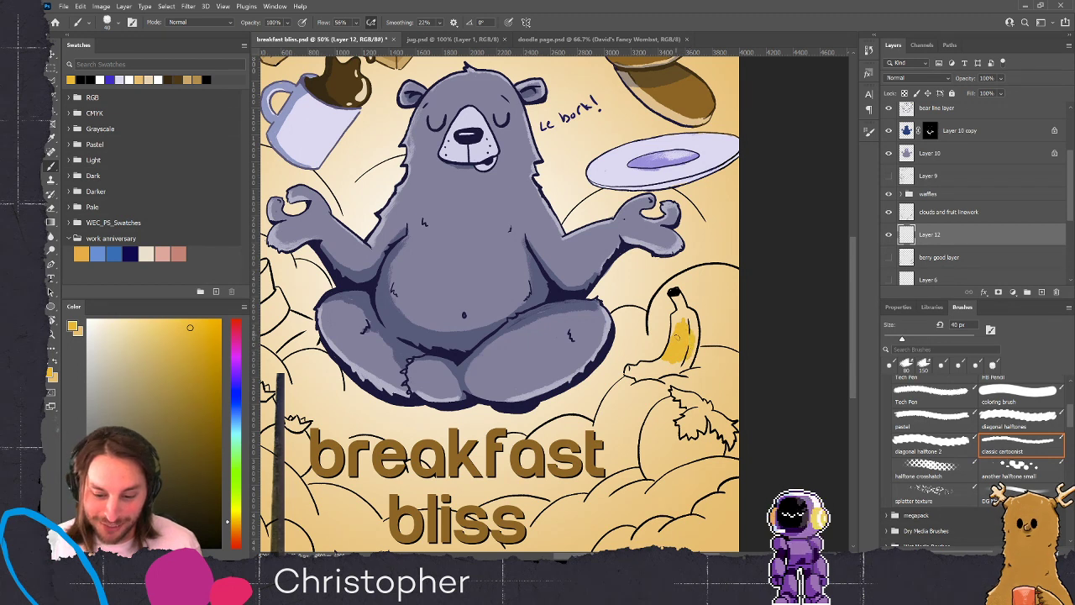
{"action": "left_click_drag", "start_coordinate": [408, 23], "coordinate": [371, 27]}
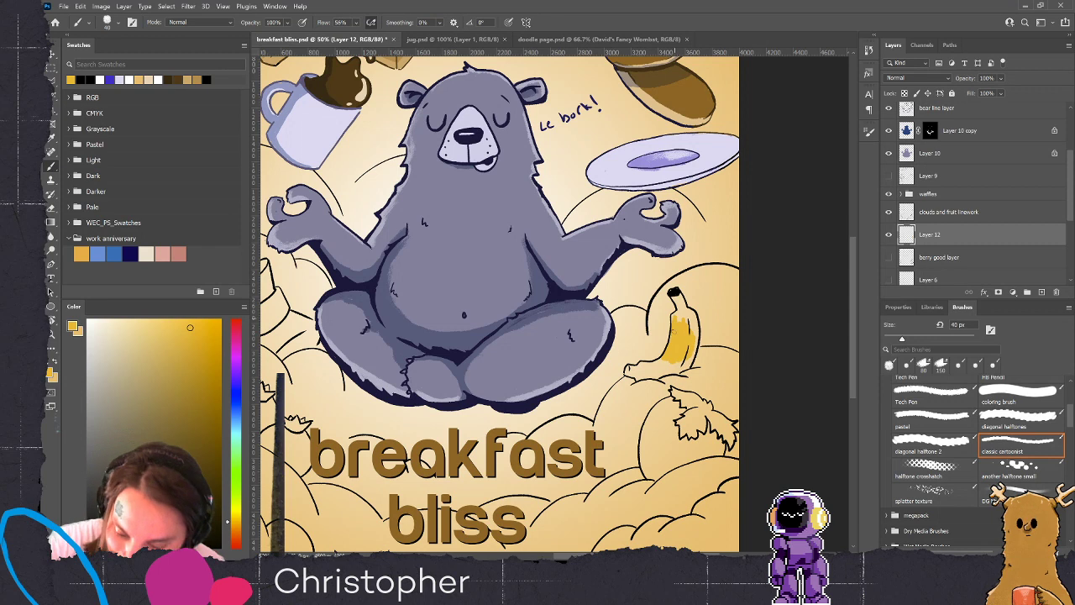
{"action": "mouse_move", "coordinate": [674, 323]}
{"action": "left_mouse_down"}
{"action": "mouse_move", "coordinate": [677, 300]}
{"action": "mouse_move", "coordinate": [687, 330]}
{"action": "mouse_move", "coordinate": [695, 325]}
{"action": "mouse_move", "coordinate": [691, 357]}
{"action": "mouse_move", "coordinate": [672, 370]}
{"action": "mouse_move", "coordinate": [645, 365]}
{"action": "mouse_move", "coordinate": [681, 366]}
{"action": "mouse_move", "coordinate": [637, 379]}
{"action": "mouse_move", "coordinate": [632, 368]}
{"action": "mouse_move", "coordinate": [646, 359]}
{"action": "left_mouse_up"}
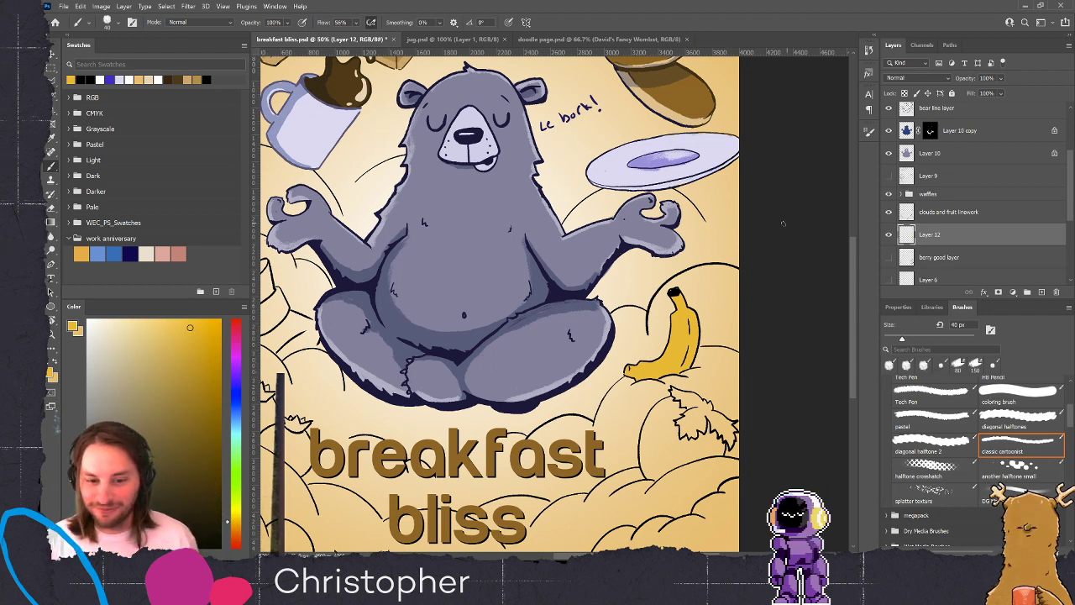
Colour the banana's stem and tip brown with a 25 px brush, sampling colours from the pancake and the banana for touch-ups
{"action": "left_click_drag", "start_coordinate": [598, 288], "coordinate": [531, 329]}
{"action": "left_click", "coordinate": [628, 147], "text": "alt"}
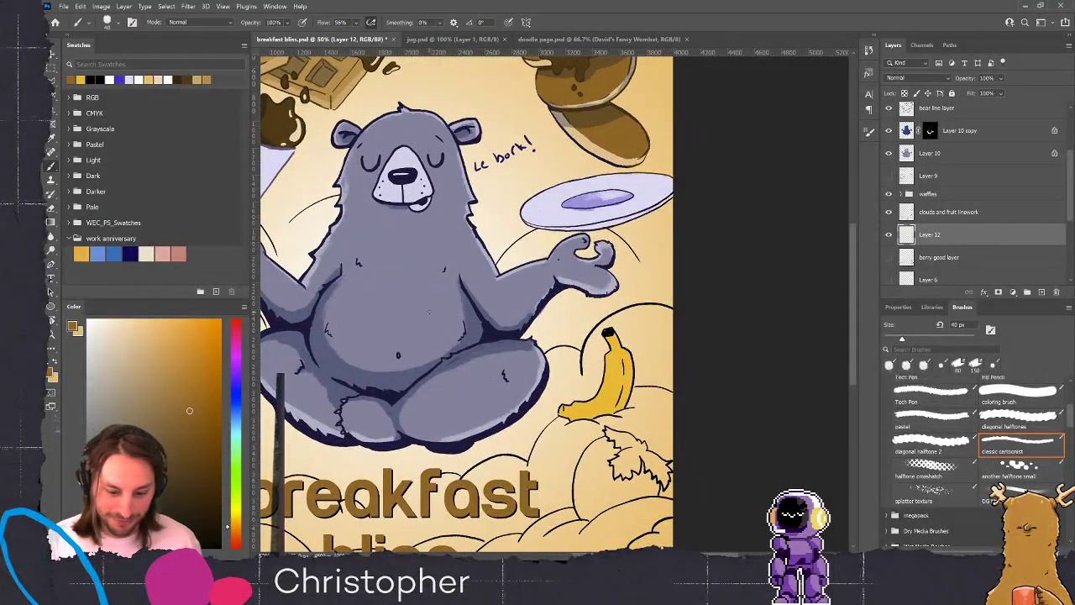
{"action": "key", "text": "bracketleft"}
{"action": "key", "text": "bracketleft"}
{"action": "key", "text": "bracketleft"}
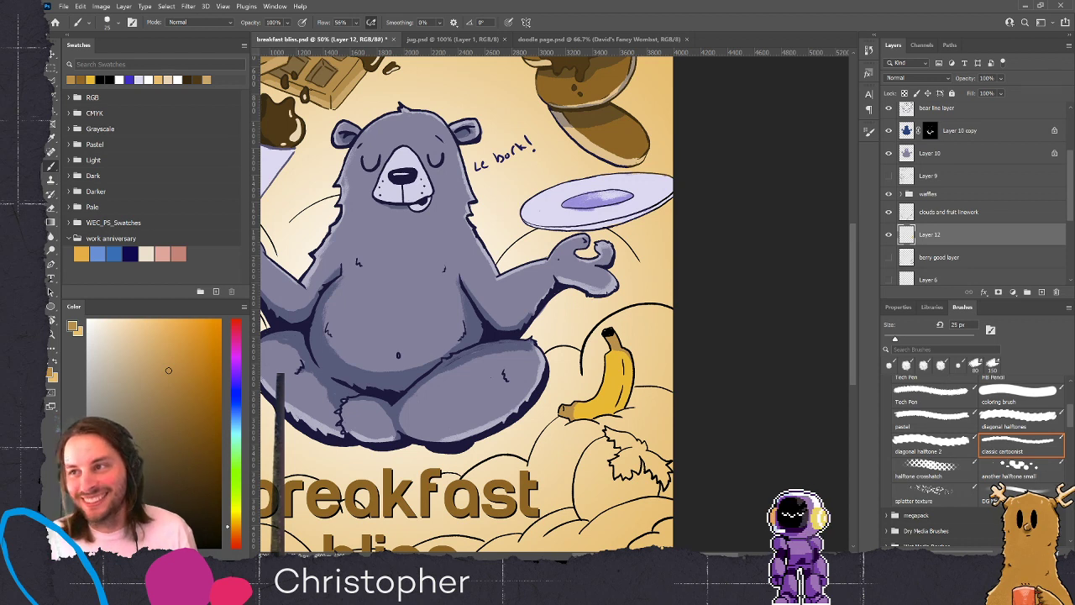
{"action": "left_click", "coordinate": [582, 405], "text": "alt"}
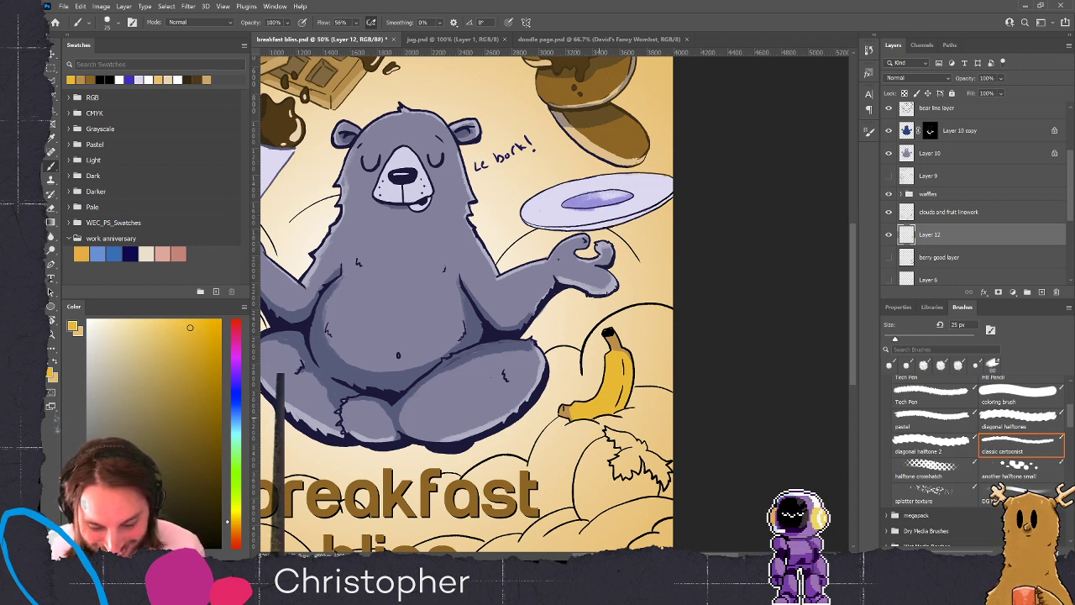
{"action": "left_click", "coordinate": [613, 345], "text": "alt"}
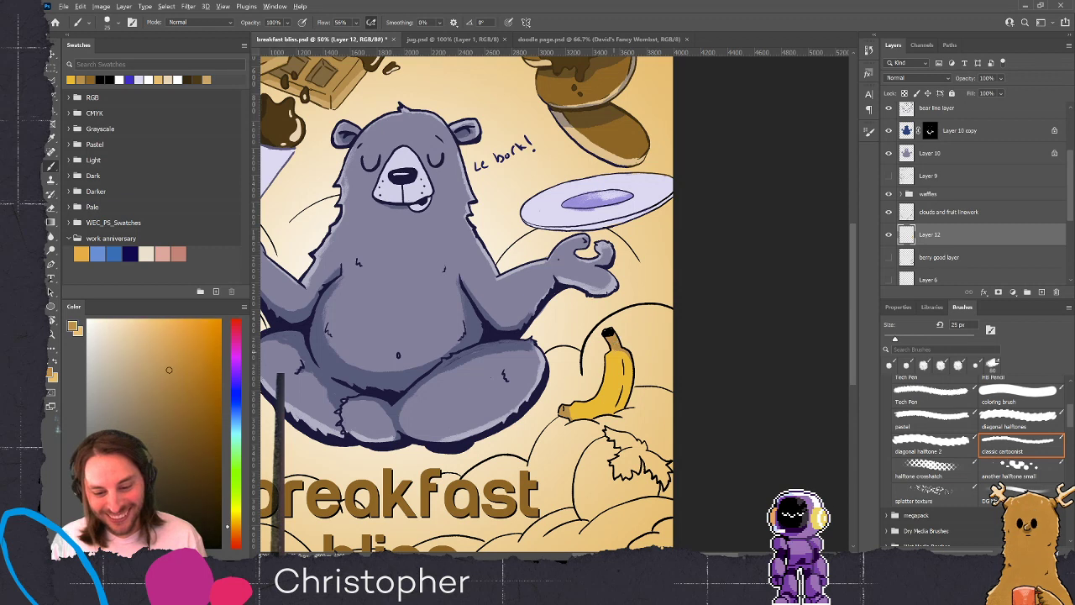
{"action": "left_click", "coordinate": [622, 355], "text": "alt"}
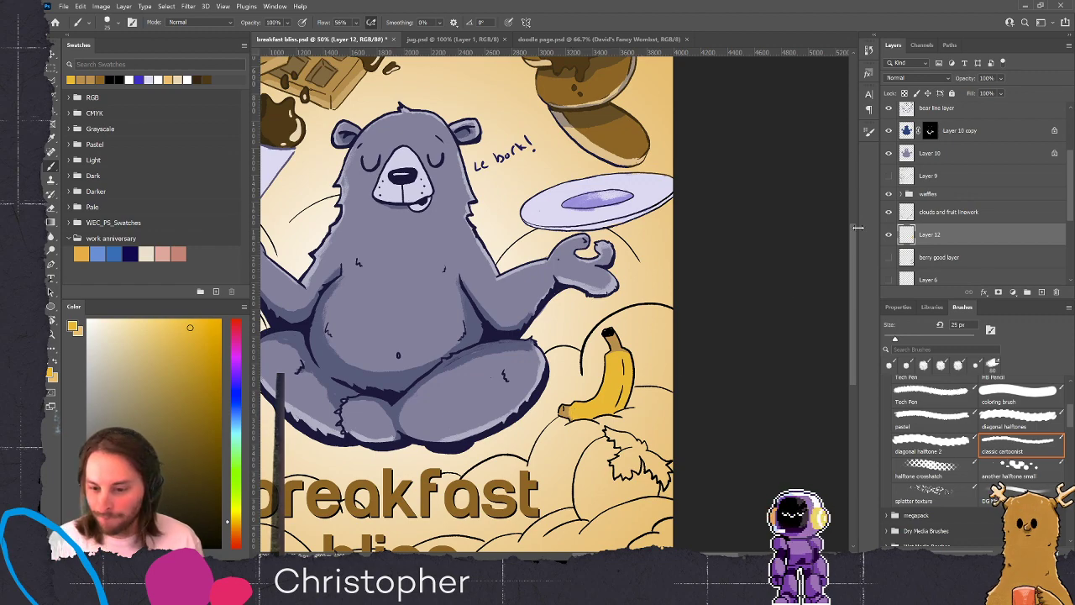
Duplicate Layer 12, which holds the banana colours, as a base for the shading
{"action": "left_click_drag", "start_coordinate": [322, 435], "coordinate": [405, 384]}
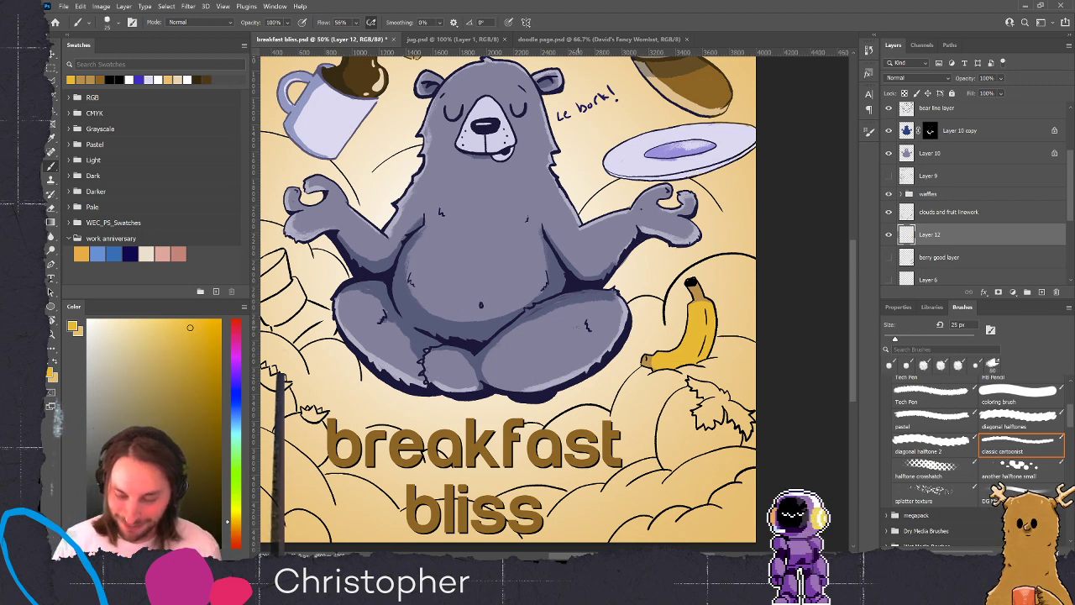
{"action": "left_click_drag", "start_coordinate": [953, 241], "coordinate": [1042, 292]}
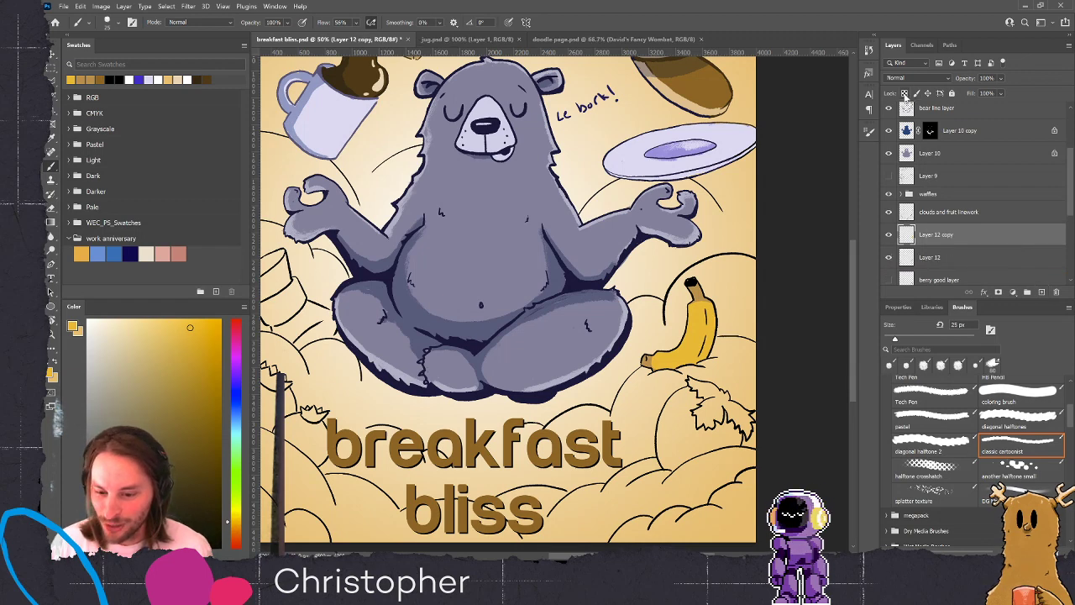
{"action": "left_click", "coordinate": [1003, 247], "text": "alt"}
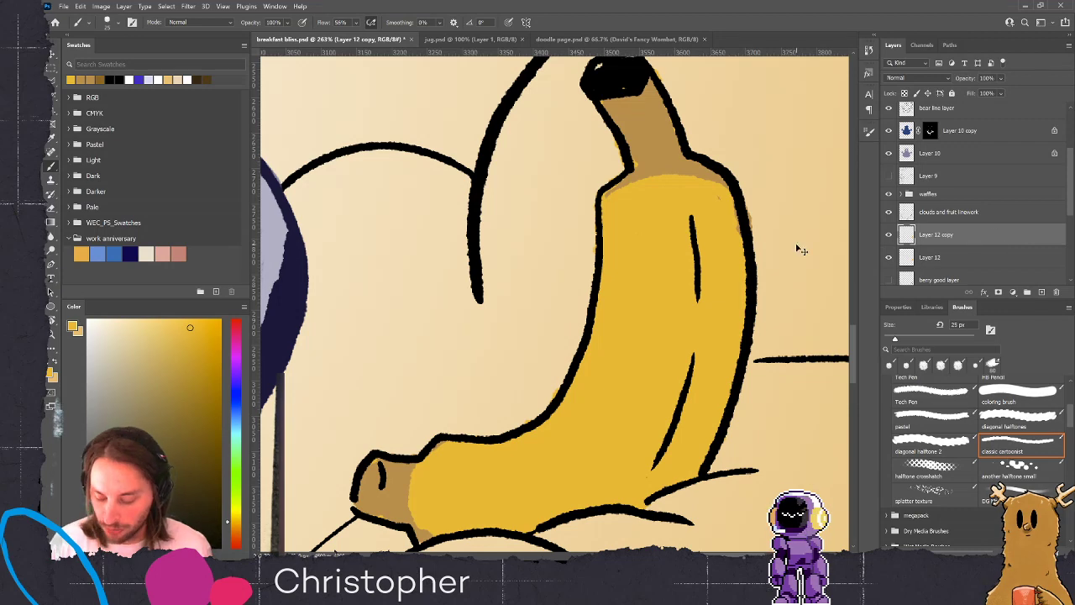
{"action": "key", "text": "ctrl+minus"}
{"action": "scroll", "coordinate": [800, 249], "scroll_direction": "down", "scroll_amount": 6}
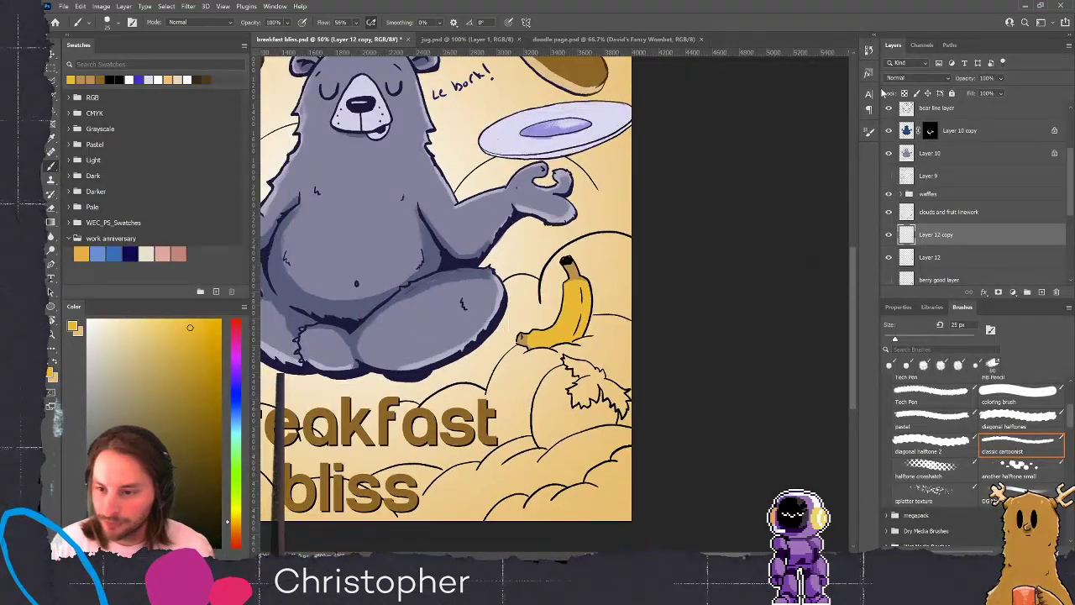
Fill the duplicated banana layer with dark blue and clip it to Layer 12
{"action": "left_click_drag", "start_coordinate": [236, 415], "coordinate": [236, 404]}
{"action": "left_click", "coordinate": [194, 422]}
{"action": "left_click", "coordinate": [197, 437]}
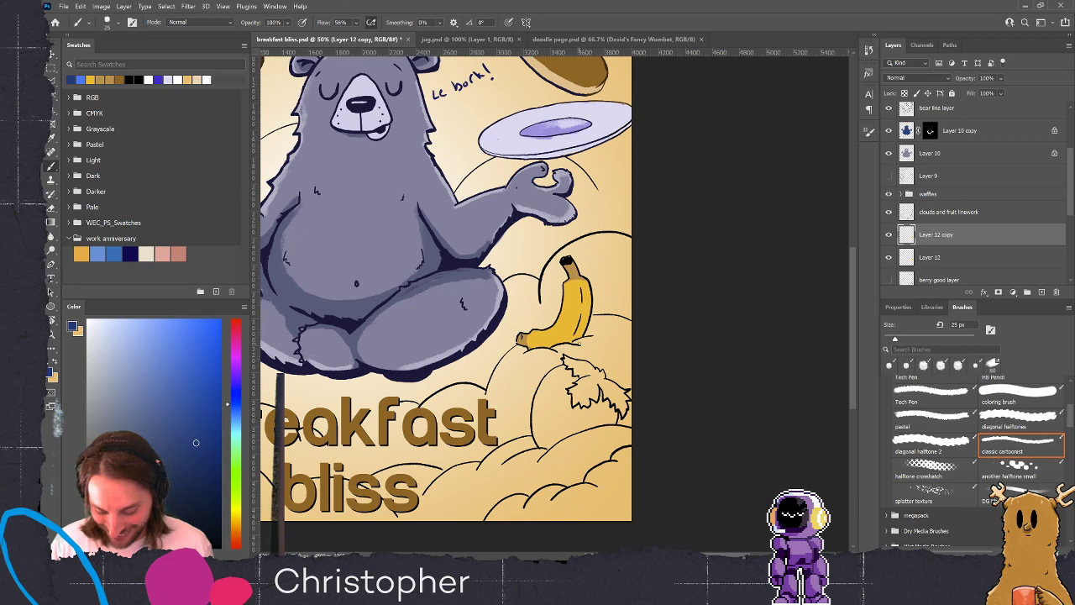
{"action": "key", "text": "g"}
{"action": "key", "text": "shift+g"}
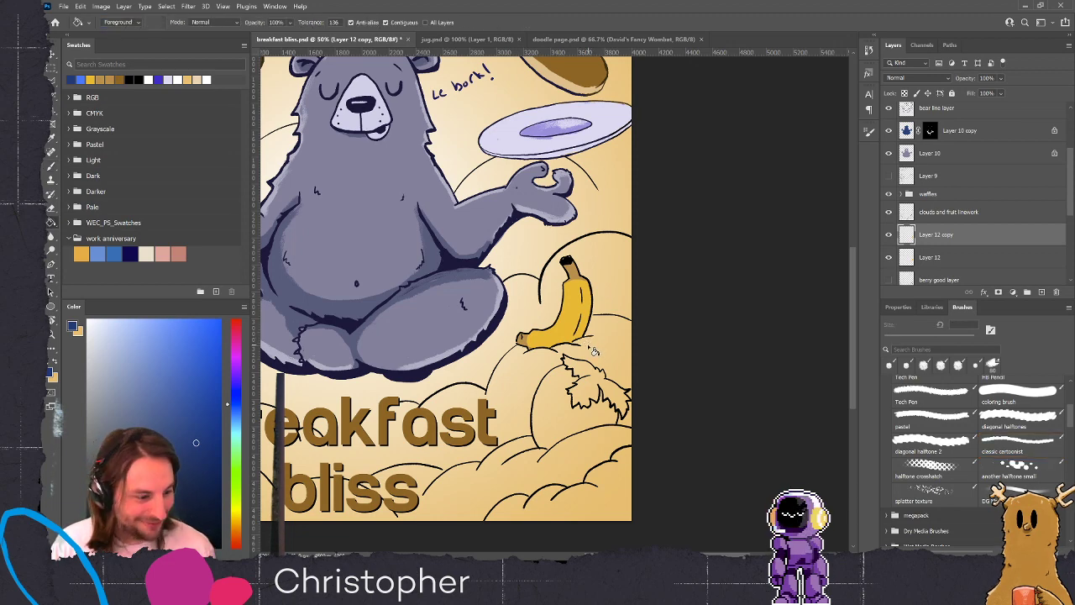
{"action": "key", "text": "alt+BackSpace"}
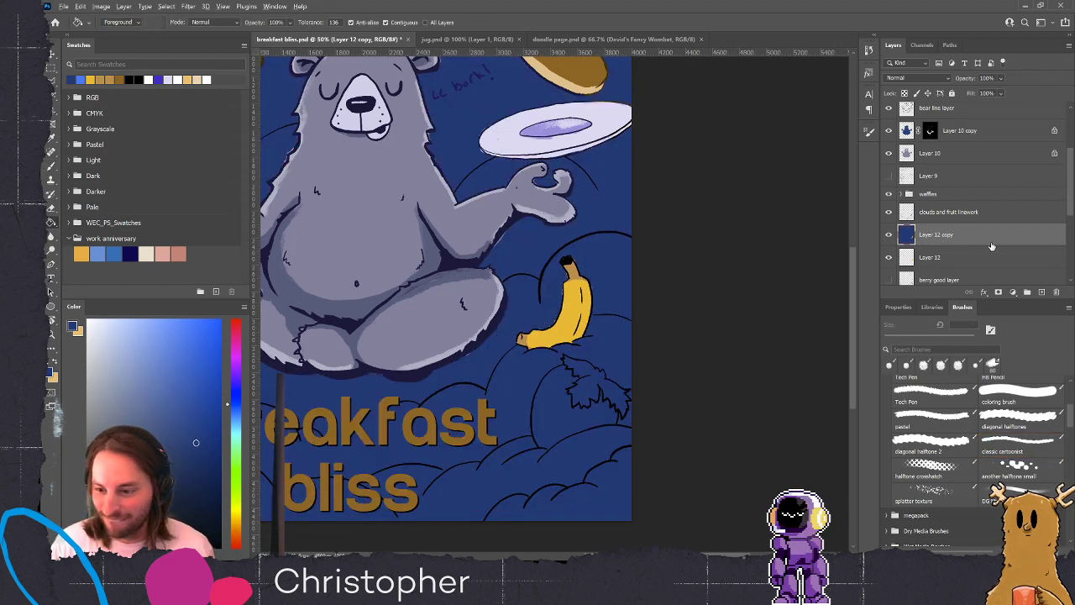
{"action": "left_click", "coordinate": [991, 245], "text": "alt"}
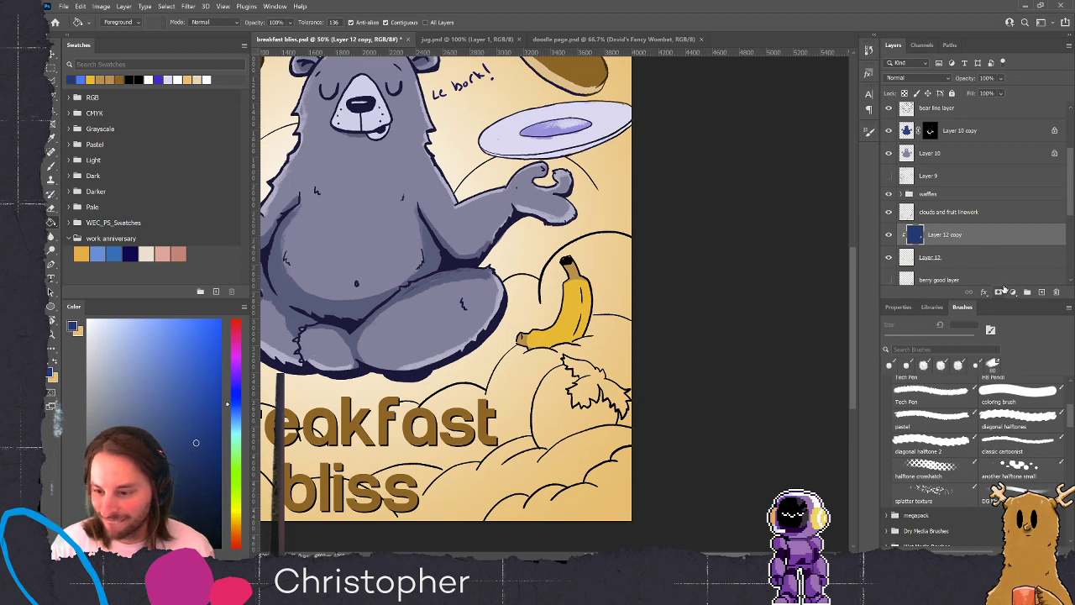
Add a black mask to the blue layer and try painting shadow on the banana with a white 80 px pastel brush
{"action": "left_click", "coordinate": [998, 292]}
{"action": "key", "text": "alt+BackSpace"}
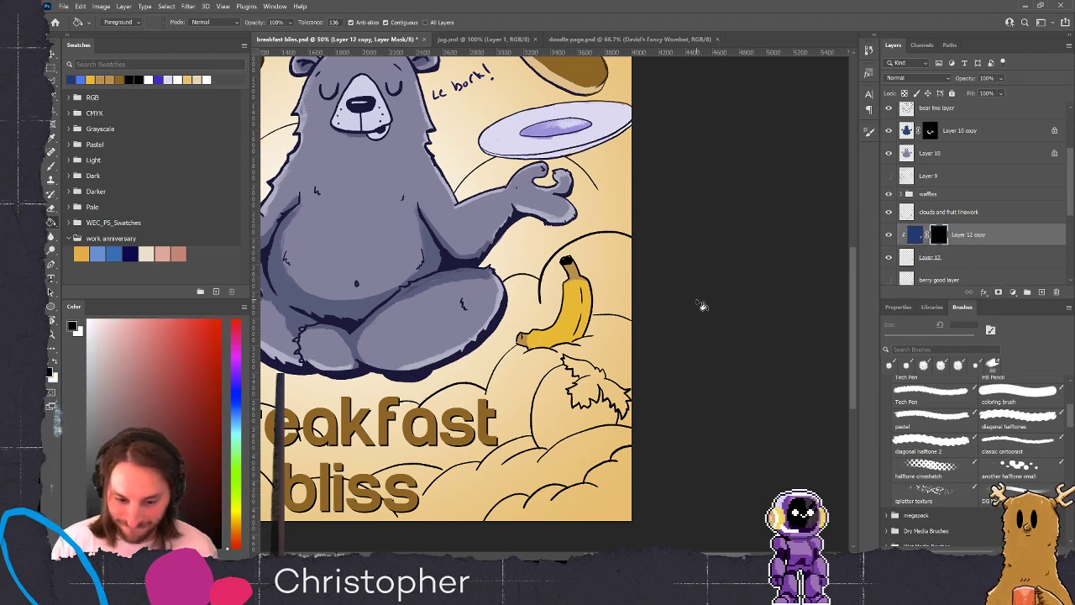
{"action": "left_click", "coordinate": [931, 421]}
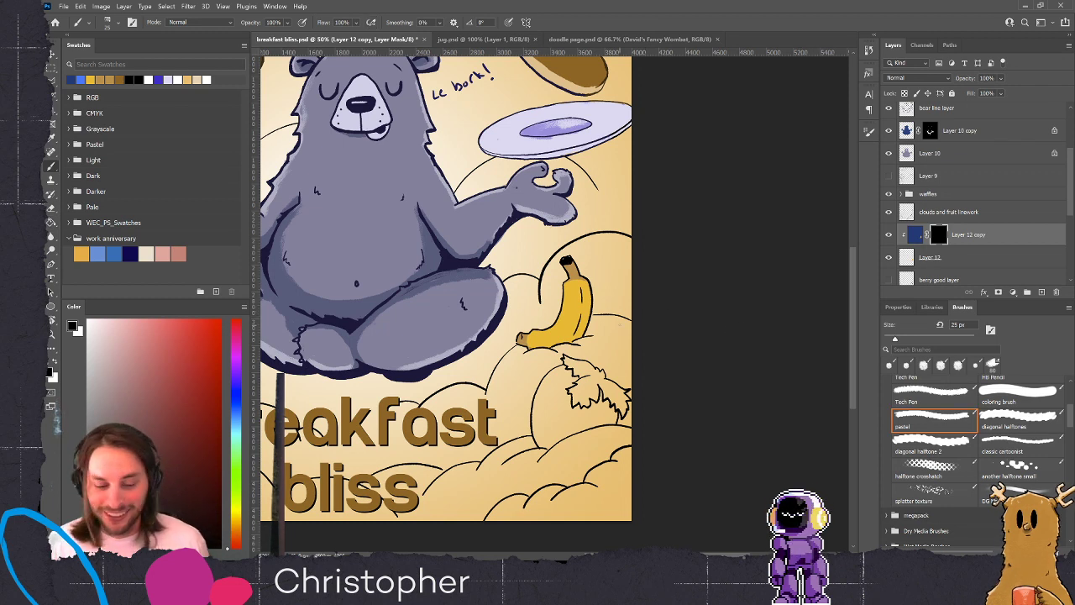
{"action": "key", "text": "bracketright"}
{"action": "key", "text": "bracketright"}
{"action": "key", "text": "bracketright"}
{"action": "key", "text": "bracketright"}
{"action": "key", "text": "bracketright"}
{"action": "key", "text": "bracketright"}
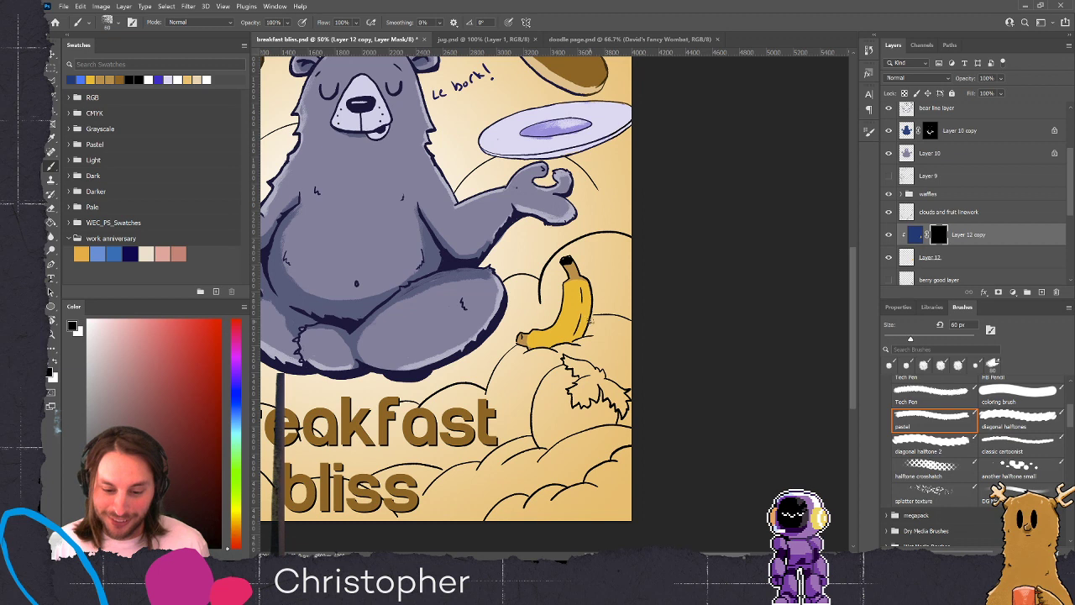
{"action": "key", "text": "x"}
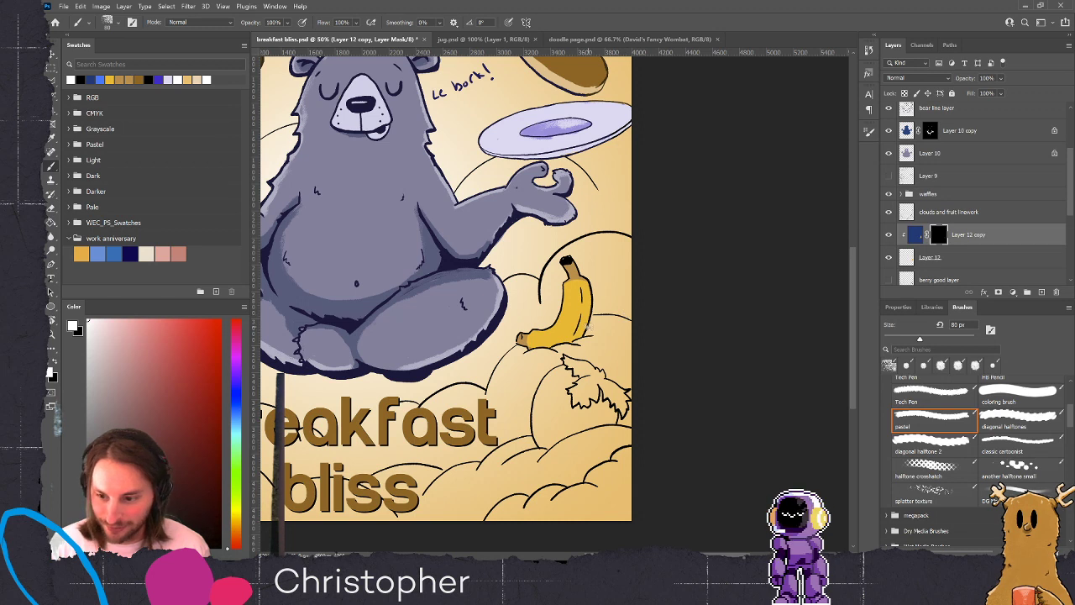
{"action": "left_click", "coordinate": [888, 235]}
{"action": "left_click", "coordinate": [889, 235]}
Target the blue layer's pixels instead of its mask and switch to the coloring brush at 200 px
{"action": "left_click", "coordinate": [915, 235]}
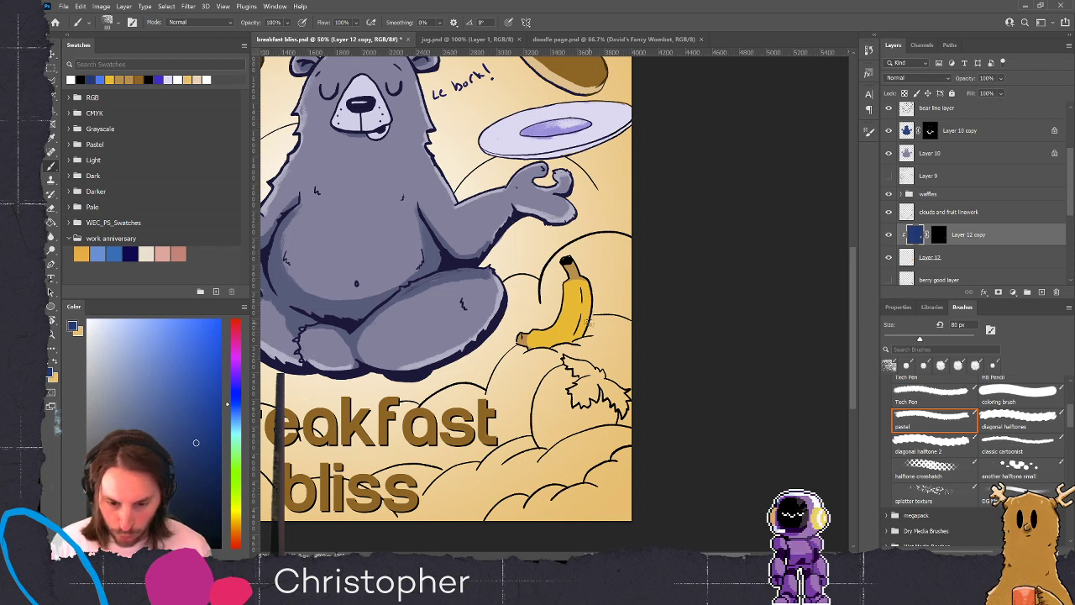
{"action": "key", "text": "bracketright"}
{"action": "key", "text": "bracketright"}
{"action": "key", "text": "bracketright"}
{"action": "key", "text": "bracketright"}
{"action": "key", "text": "bracketright"}
{"action": "key", "text": "bracketright"}
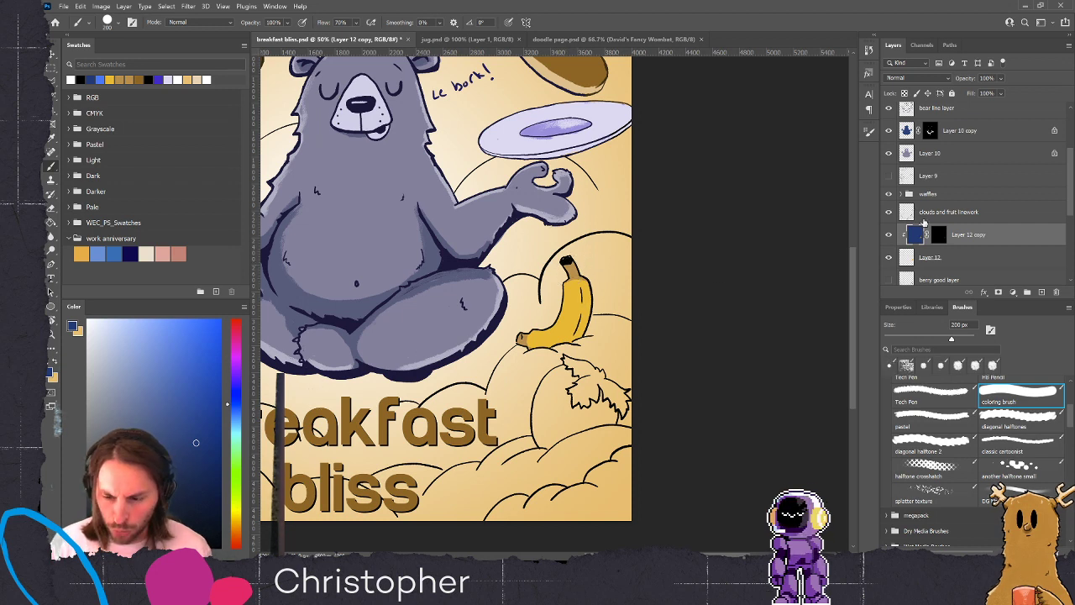
Try the blue layer's mask inverted to white with a 400 px brush, and delete the mask
{"action": "left_click", "coordinate": [938, 234]}
{"action": "key", "text": "ctrl+i"}
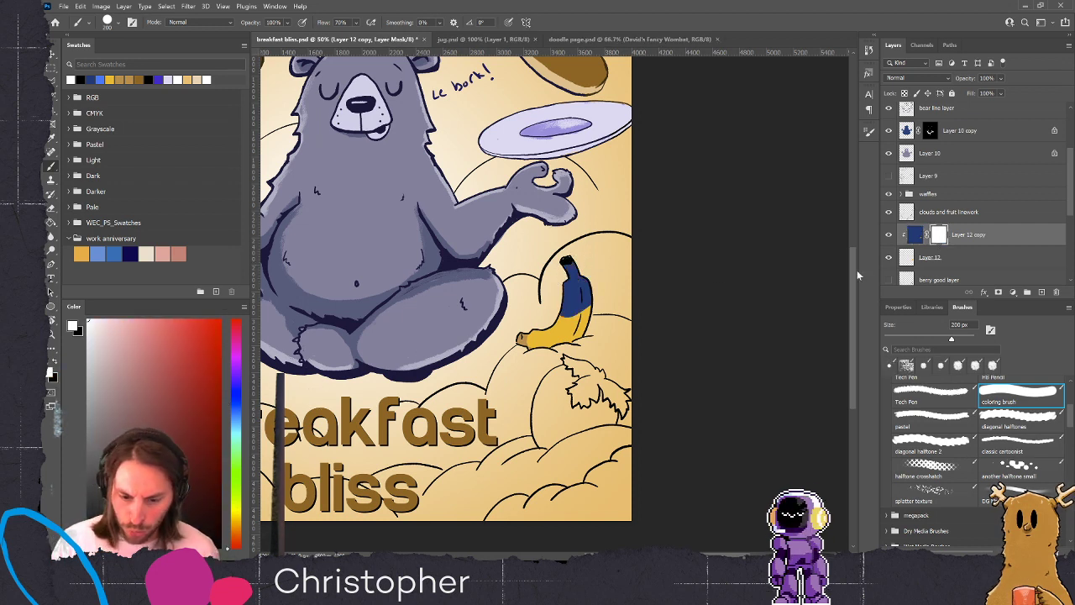
{"action": "left_click", "coordinate": [573, 292], "text": "alt"}
{"action": "key", "text": "]"}
{"action": "key", "text": "]"}
{"action": "key", "text": "]"}
{"action": "key", "text": "]"}
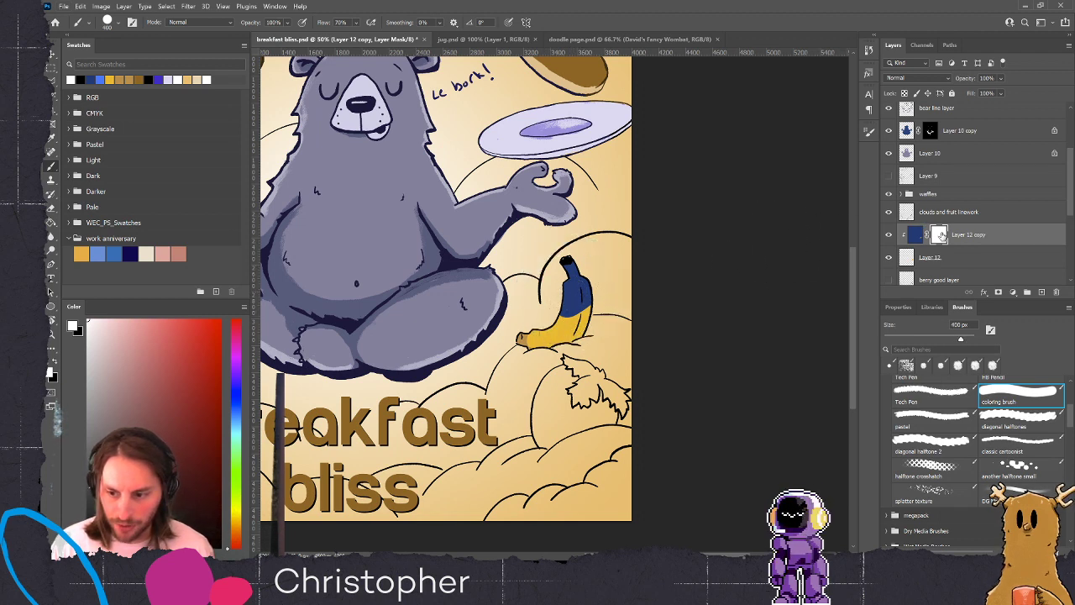
{"action": "key", "text": "Delete"}
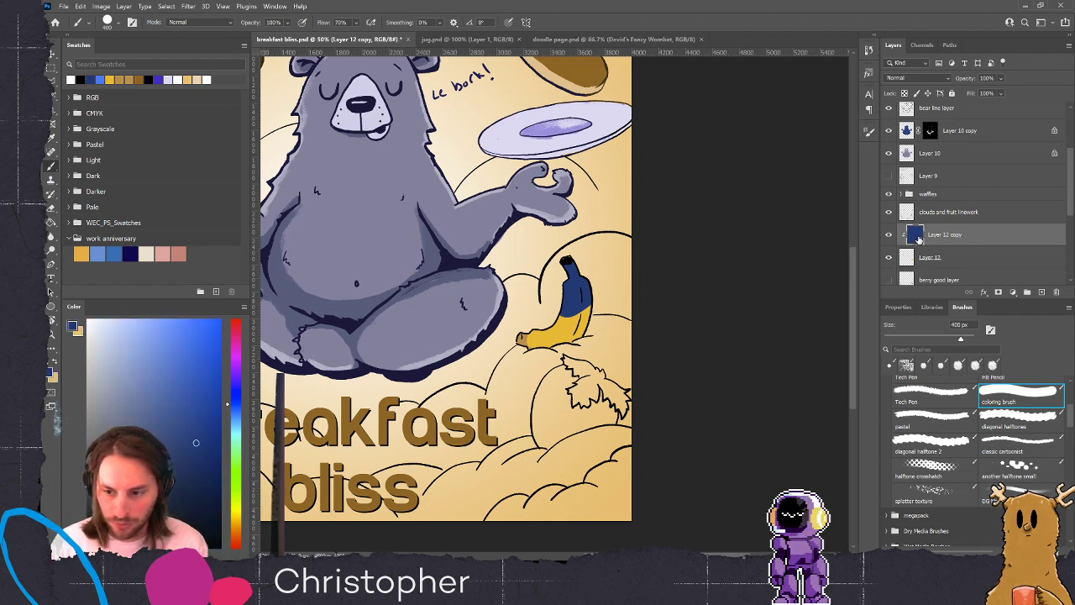
Finish covering the banana with dark blue on the Layer 12 copy, and add a layer mask inverted to black
{"action": "left_click_drag", "start_coordinate": [579, 317], "coordinate": [529, 334]}
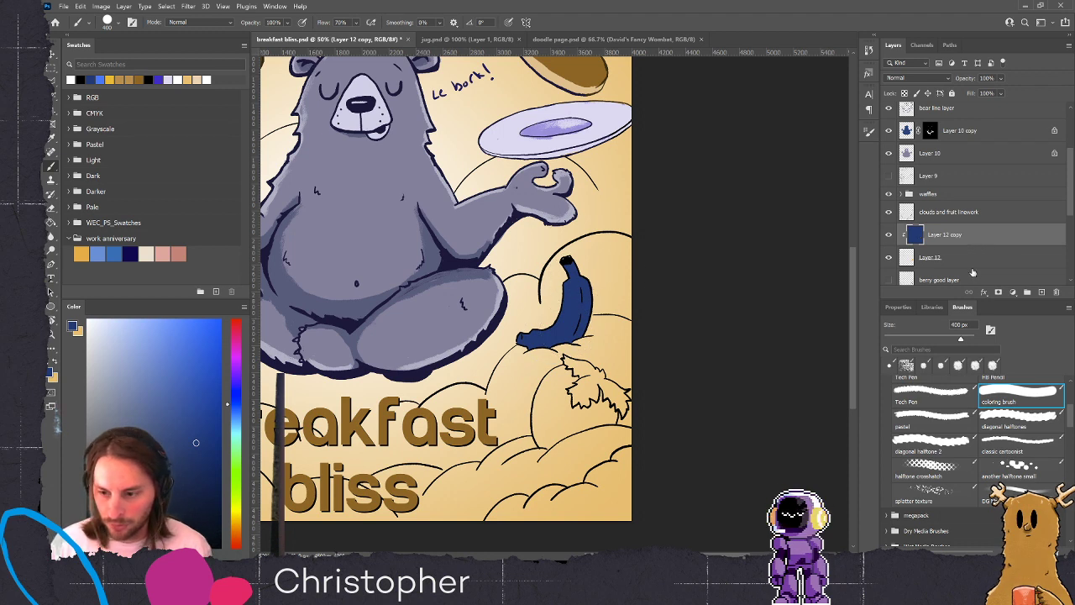
{"action": "left_click", "coordinate": [997, 292]}
{"action": "key", "text": "ctrl+i"}
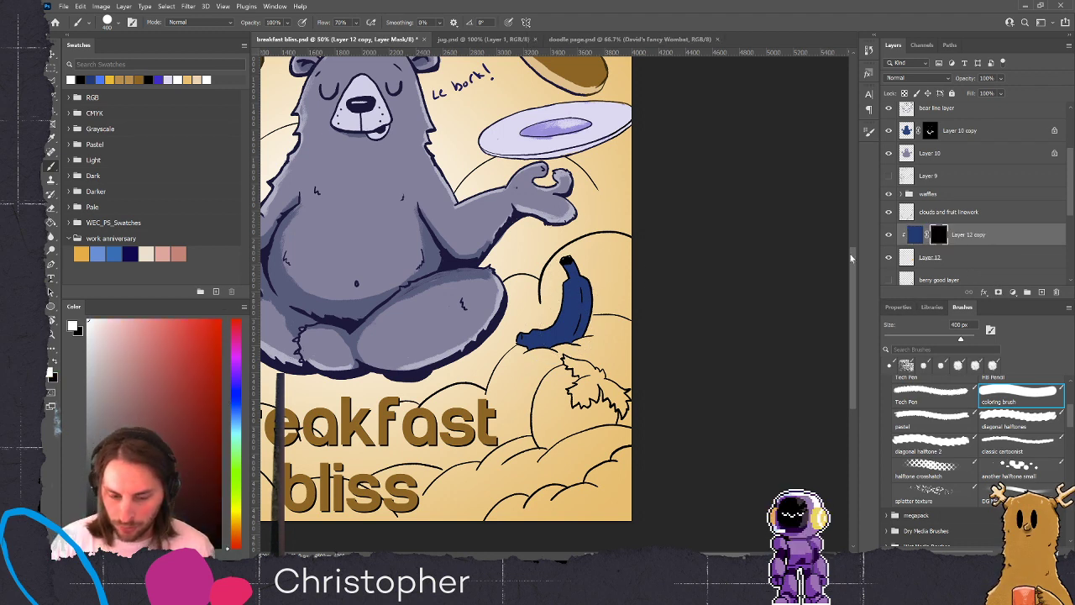
Paint shadow along the banana's outer curve on the mask in white with the pastel brush at 80 px
{"action": "left_click", "coordinate": [931, 416]}
{"action": "key", "text": "["}
{"action": "key", "text": "["}
{"action": "key", "text": "["}
{"action": "key", "text": "["}
{"action": "key", "text": "["}
{"action": "key", "text": "["}
{"action": "key", "text": "["}
{"action": "key", "text": "["}
{"action": "key", "text": "["}
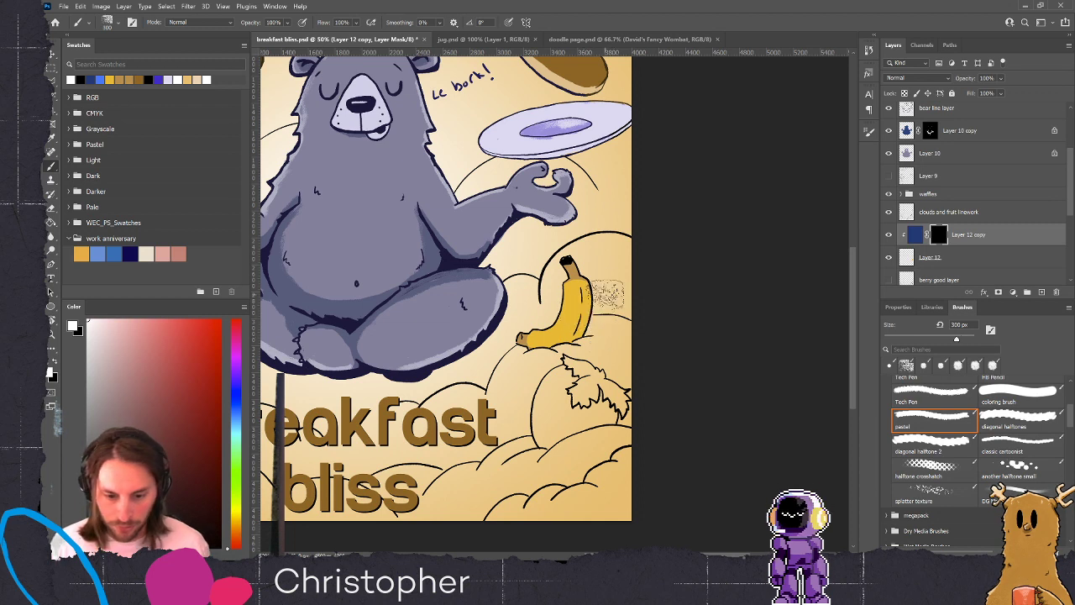
{"action": "key", "text": "bracketleft"}
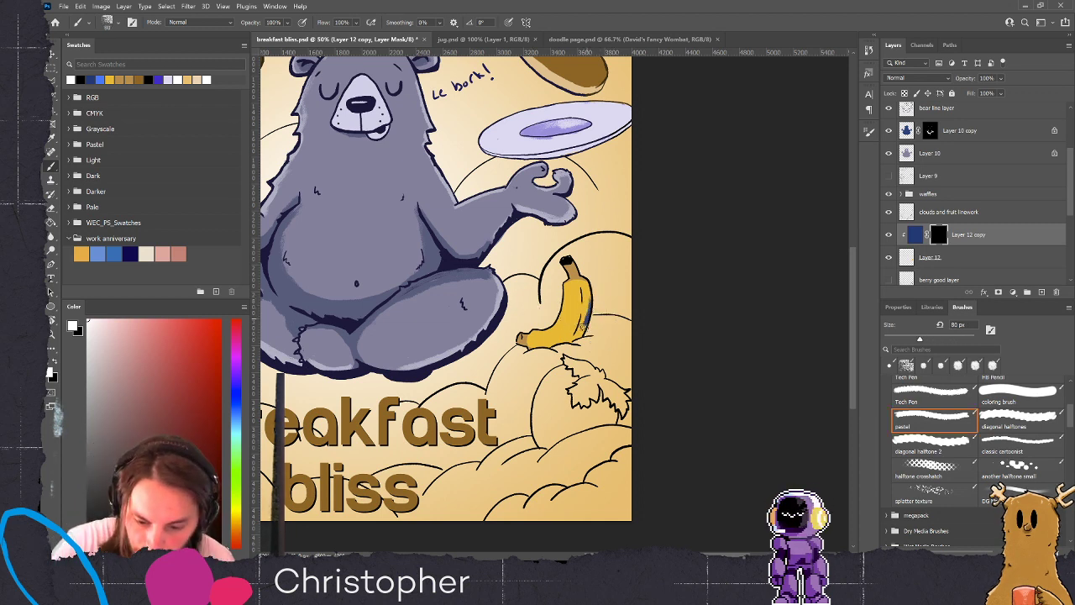
{"action": "left_click_drag", "start_coordinate": [588, 305], "coordinate": [579, 334]}
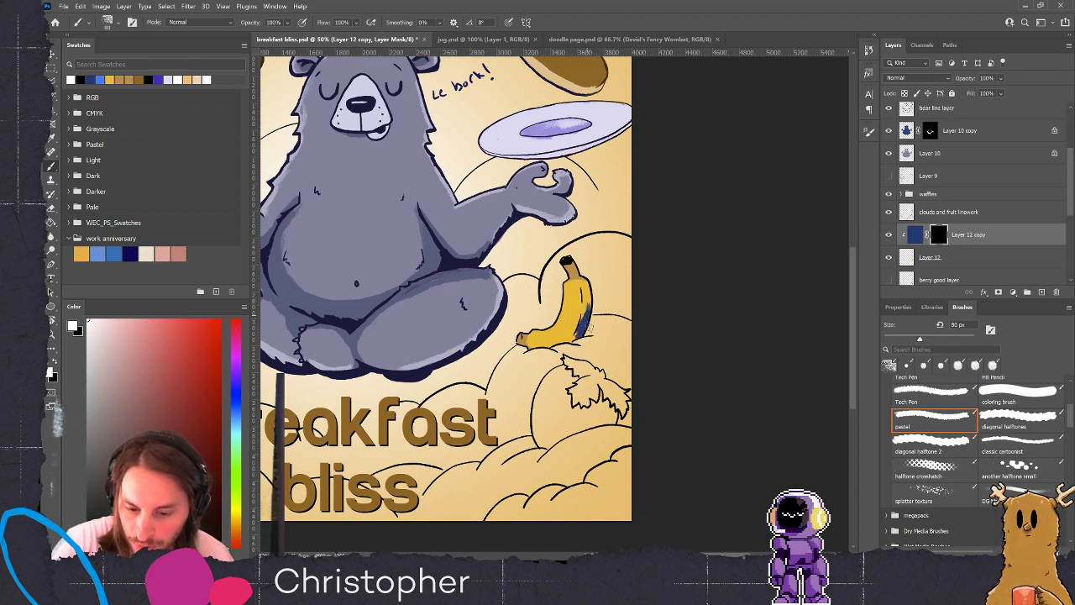
Set the blue shadow layer to Multiply at 29% opacity and extend the shadow along the banana's body and stem
{"action": "left_click", "coordinate": [928, 78]}
{"action": "left_click_drag", "start_coordinate": [965, 78], "coordinate": [899, 147]}
{"action": "mouse_move", "coordinate": [586, 284]}
{"action": "left_mouse_down"}
{"action": "mouse_move", "coordinate": [579, 334]}
{"action": "mouse_move", "coordinate": [542, 349]}
{"action": "mouse_move", "coordinate": [573, 329]}
{"action": "left_mouse_up"}
{"action": "left_click_drag", "start_coordinate": [574, 261], "coordinate": [578, 275]}
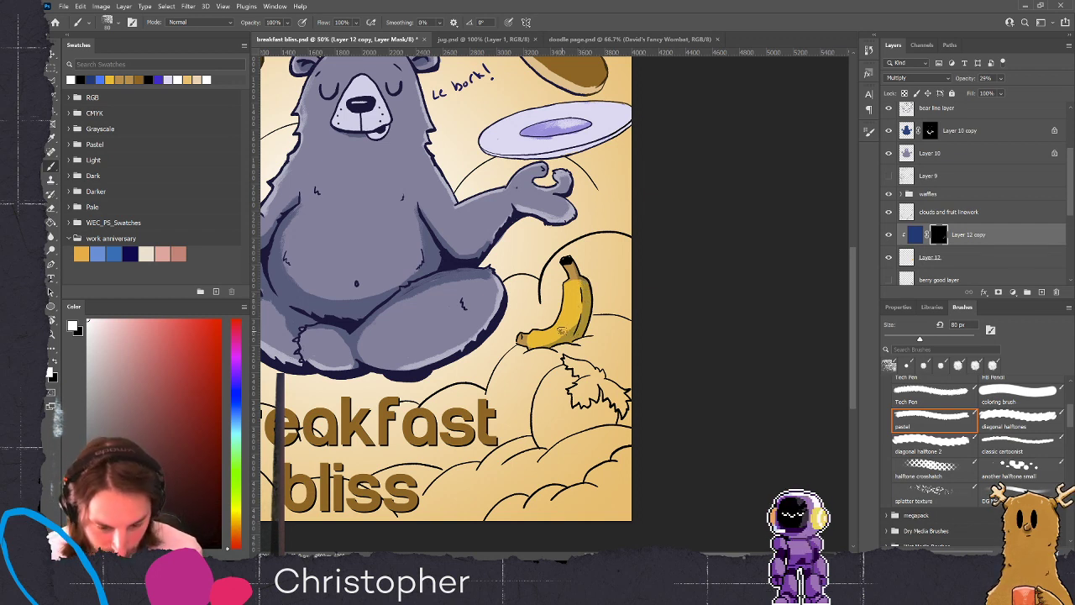
Refine the banana's shadow on the mask with black and white, enlarging the pastel brush to 125 px and then 175 px
{"action": "key", "text": "x"}
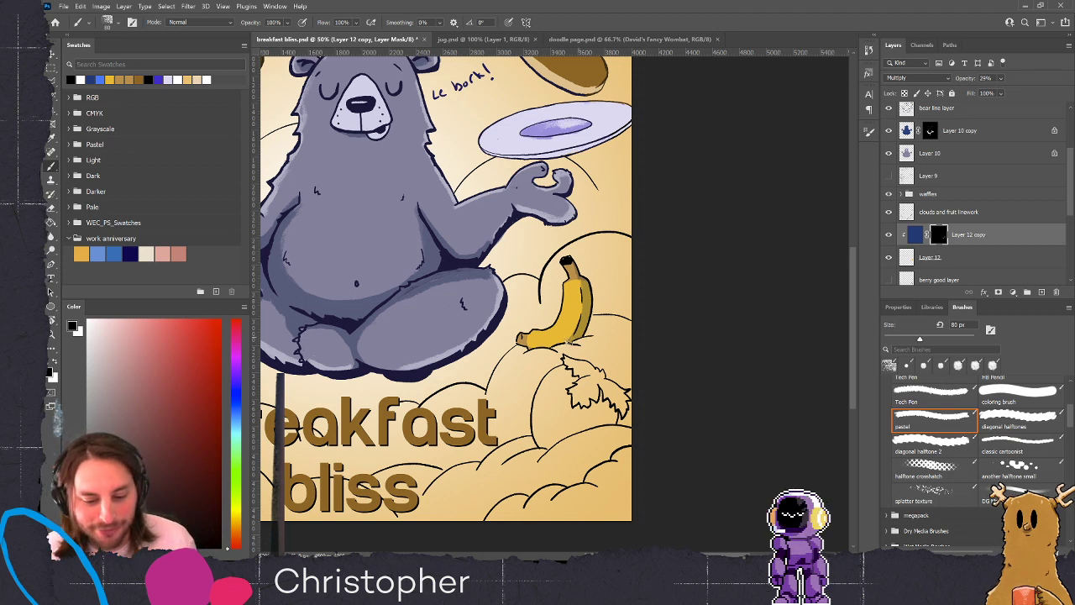
{"action": "key", "text": "x"}
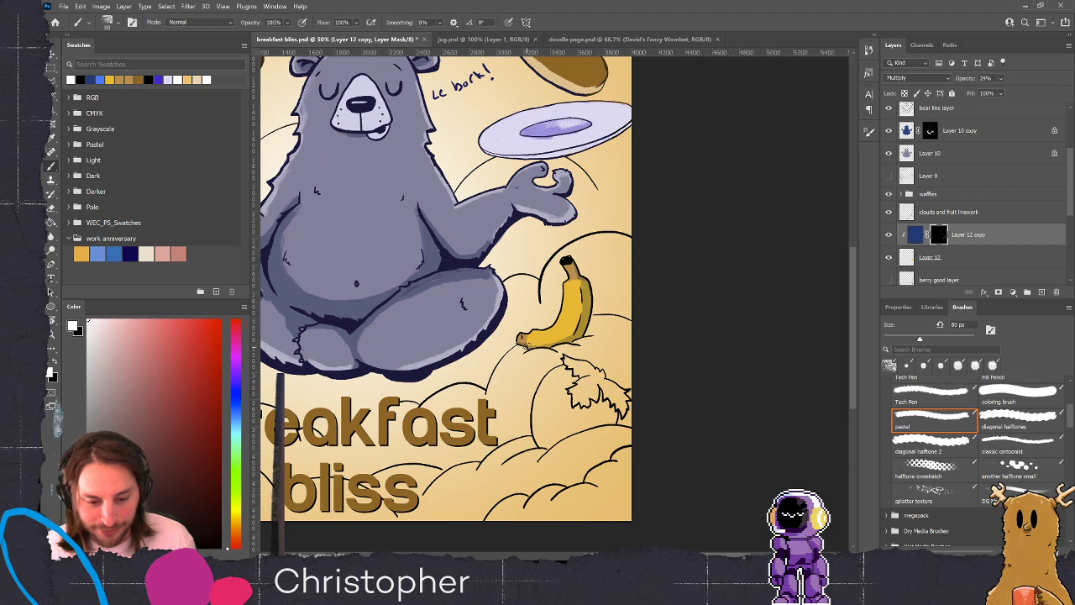
{"action": "key", "text": "bracketright"}
{"action": "key", "text": "bracketright"}
{"action": "key", "text": "bracketright"}
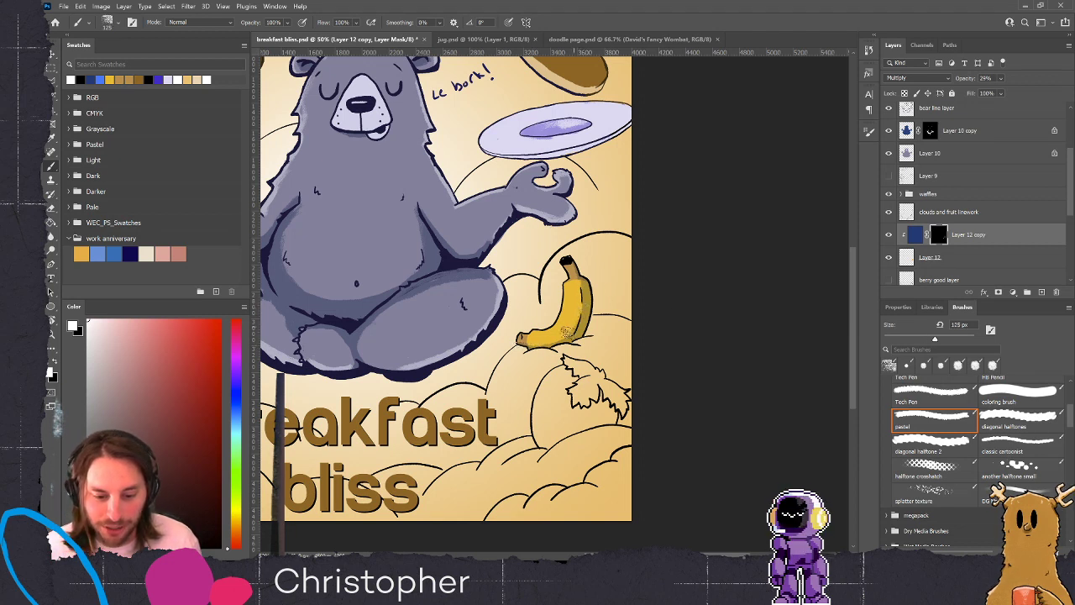
{"action": "left_click_drag", "start_coordinate": [584, 310], "coordinate": [576, 257]}
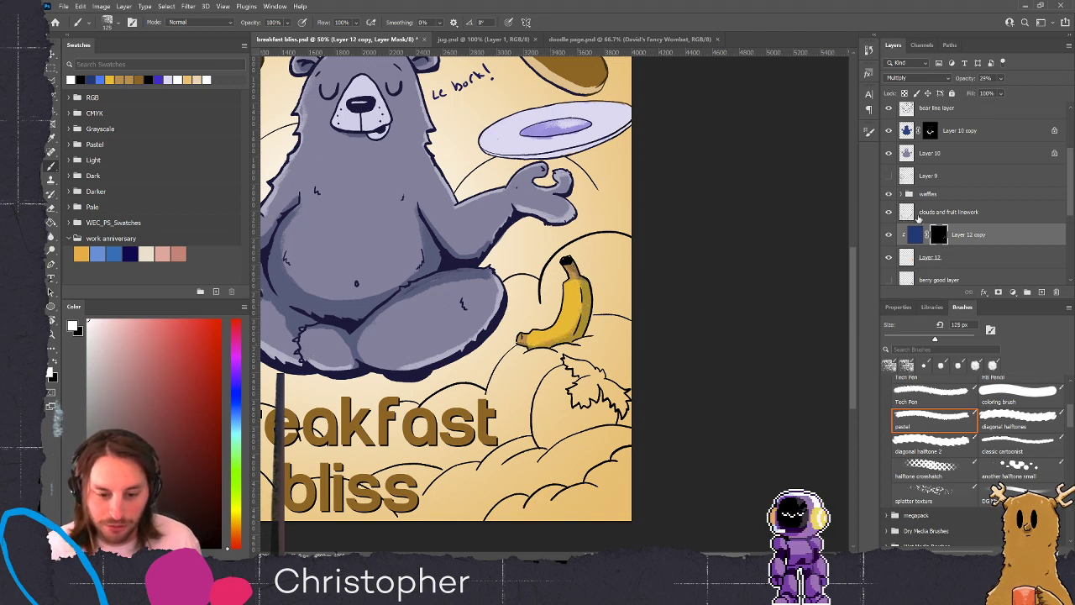
{"action": "left_click_drag", "start_coordinate": [460, 391], "coordinate": [548, 406]}
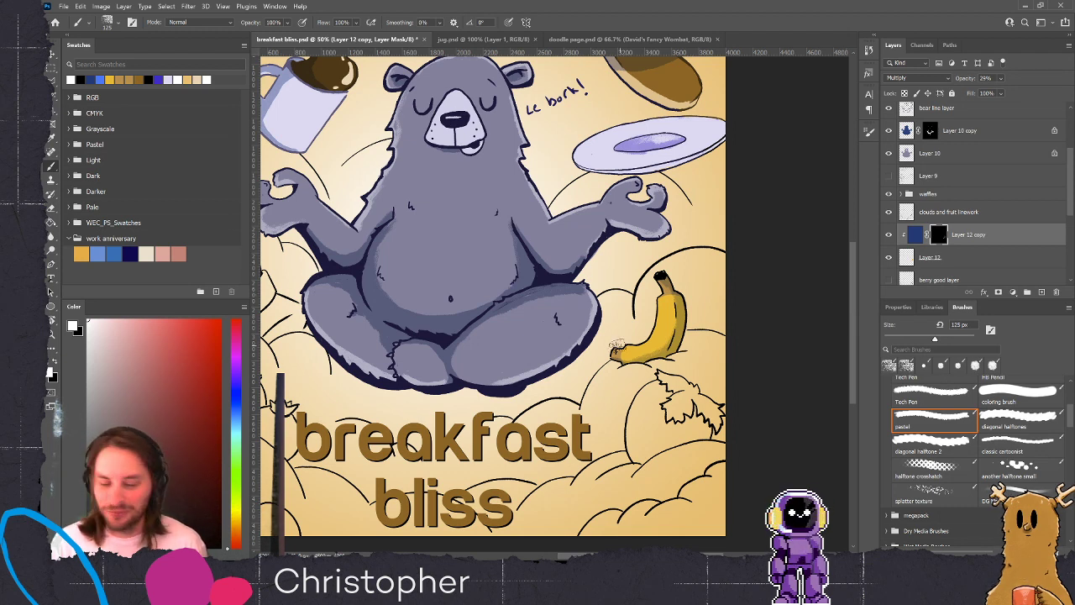
{"action": "key", "text": "bracketright"}
{"action": "key", "text": "bracketright"}
{"action": "mouse_move", "coordinate": [609, 376]}
{"action": "left_mouse_down"}
{"action": "mouse_move", "coordinate": [706, 359]}
{"action": "mouse_move", "coordinate": [605, 374]}
{"action": "left_mouse_up"}
On Layer 12, switch to the classic cartoonist brush with a pale cream colour and try a banana highlight at 60 px
{"action": "left_click", "coordinate": [928, 257]}
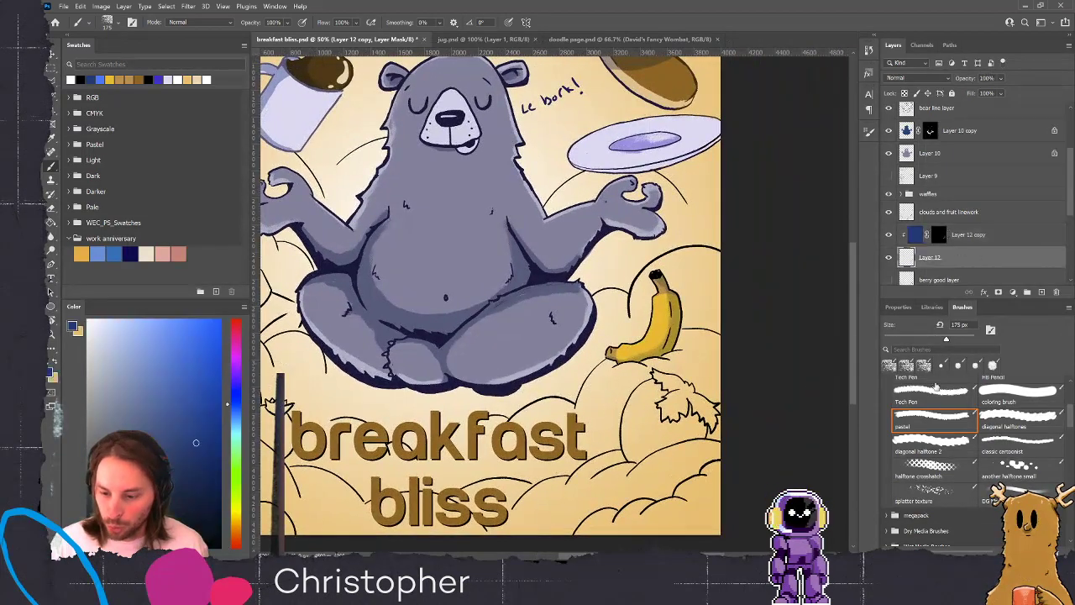
{"action": "left_click", "coordinate": [1021, 444]}
{"action": "left_click", "coordinate": [661, 334], "text": "alt"}
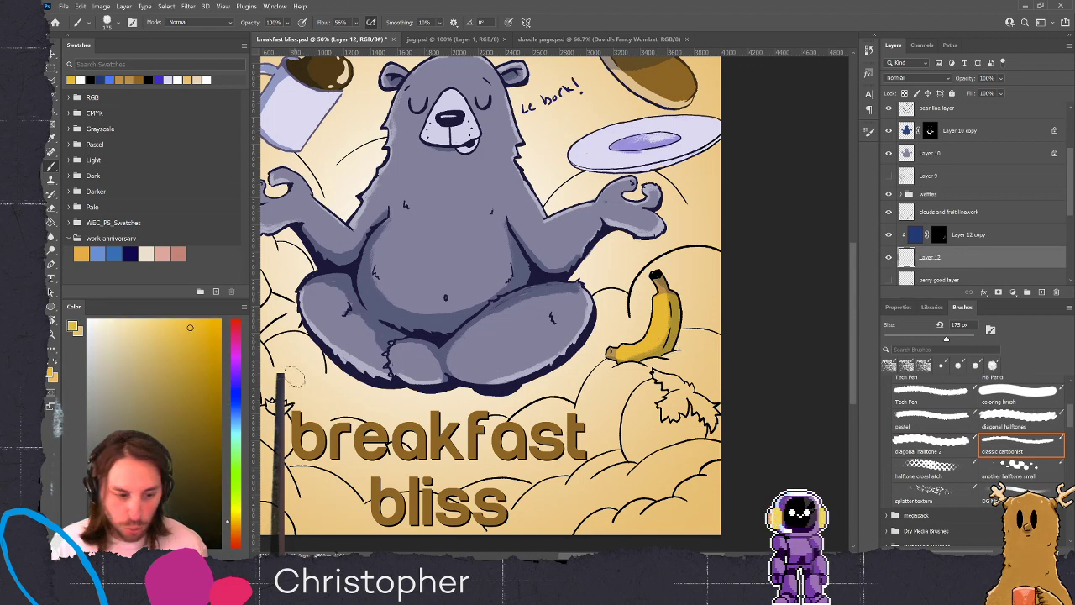
{"action": "left_click", "coordinate": [113, 325]}
{"action": "key", "text": "bracketleft"}
{"action": "key", "text": "bracketleft"}
{"action": "key", "text": "bracketleft"}
{"action": "key", "text": "bracketleft"}
{"action": "key", "text": "bracketleft"}
{"action": "key", "text": "bracketleft"}
{"action": "key", "text": "bracketleft"}
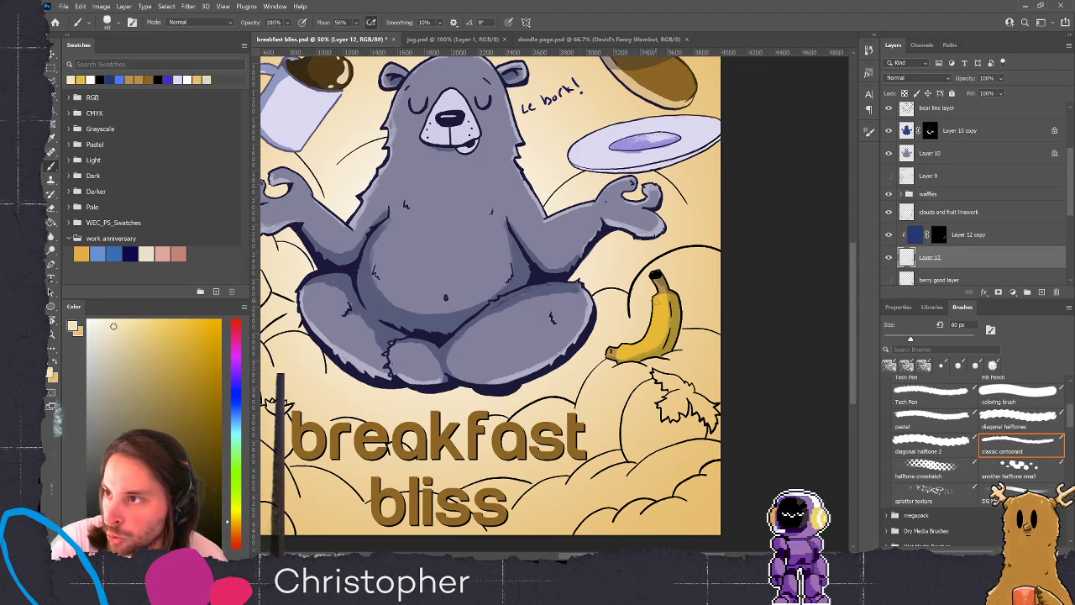
{"action": "left_click_drag", "start_coordinate": [655, 299], "coordinate": [656, 306]}
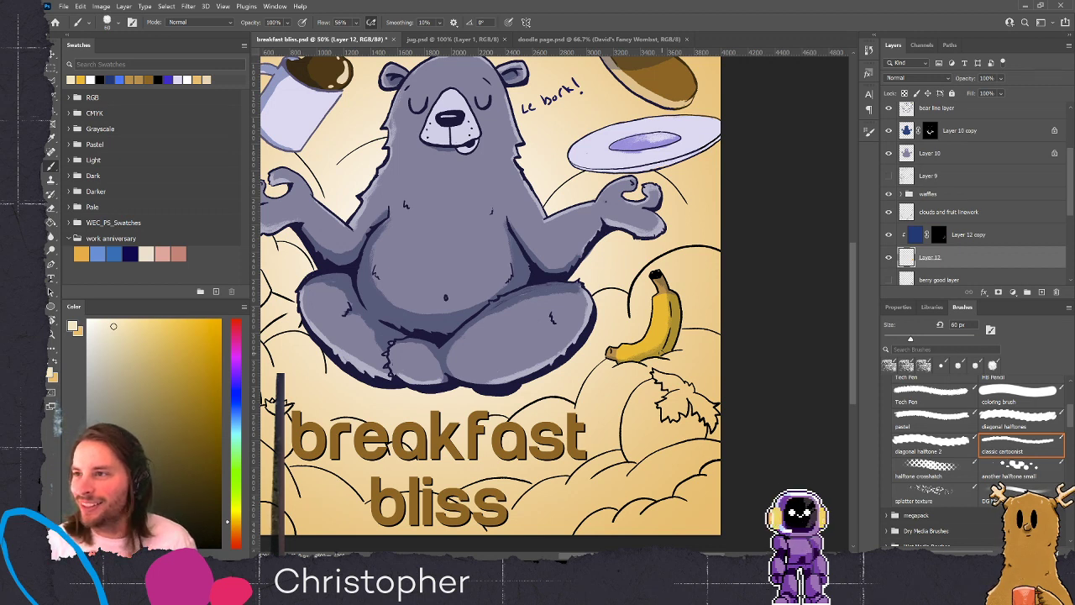
Lock Layer 12's transparent pixels and paint a pale cream highlight along the banana's inner curve, reducing the brush to 35 px
{"action": "key", "text": "bracketleft"}
{"action": "key", "text": "bracketleft"}
{"action": "key", "text": "bracketleft"}
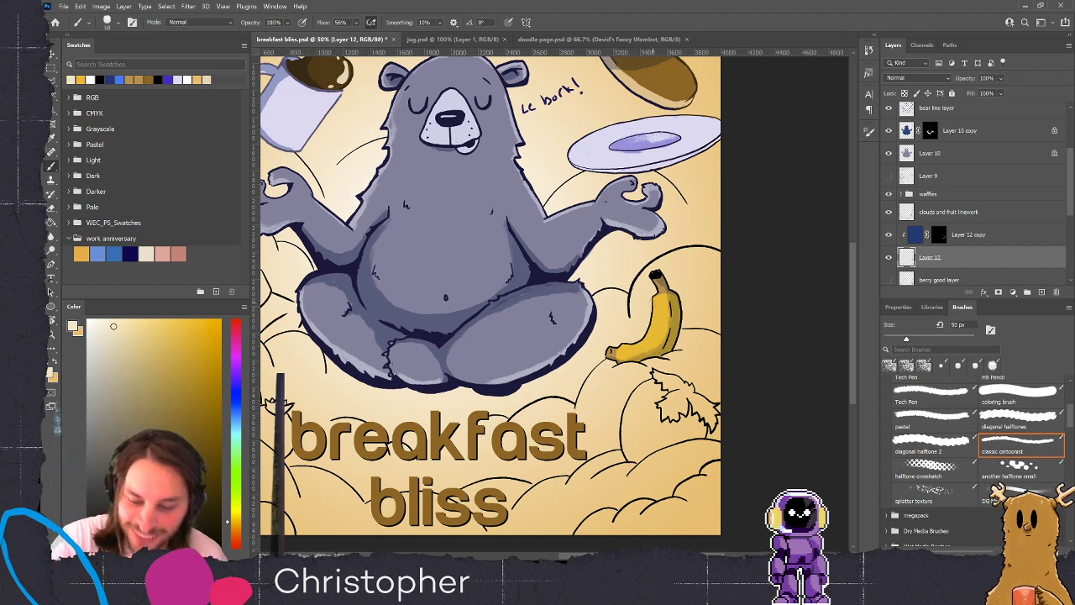
{"action": "left_click_drag", "start_coordinate": [655, 298], "coordinate": [653, 312]}
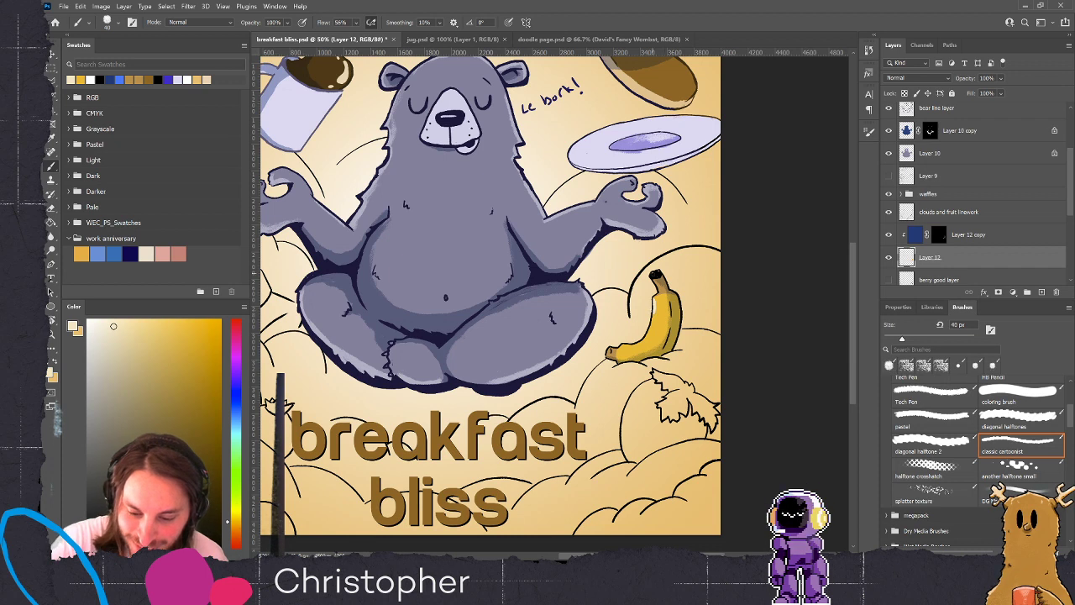
{"action": "left_click", "coordinate": [905, 93]}
{"action": "key", "text": "bracketleft"}
{"action": "left_click_drag", "start_coordinate": [656, 297], "coordinate": [653, 314]}
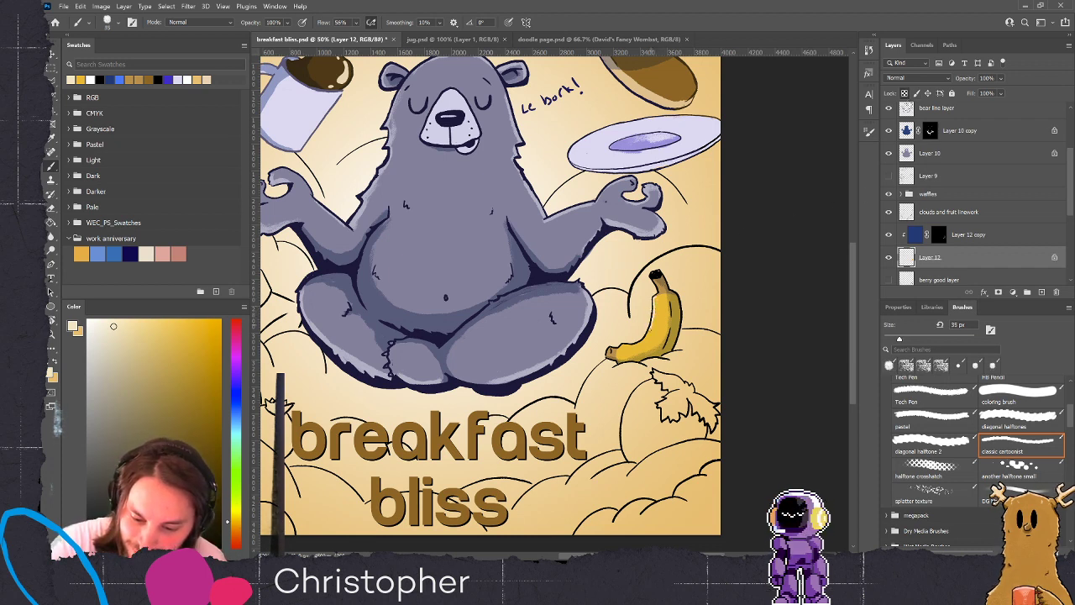
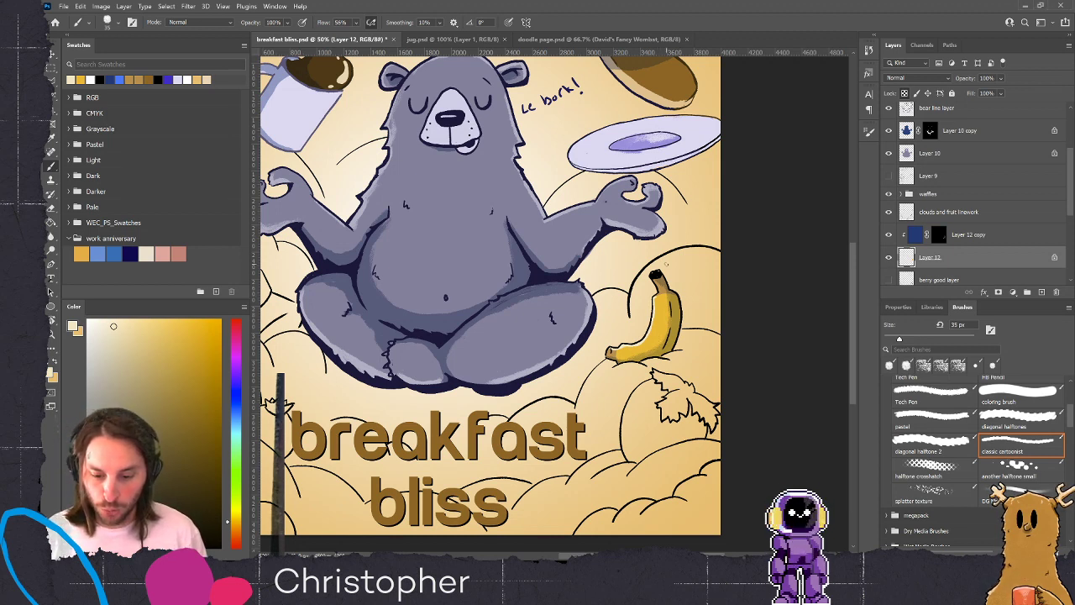
{"action": "left_click_drag", "start_coordinate": [585, 340], "coordinate": [651, 441]}
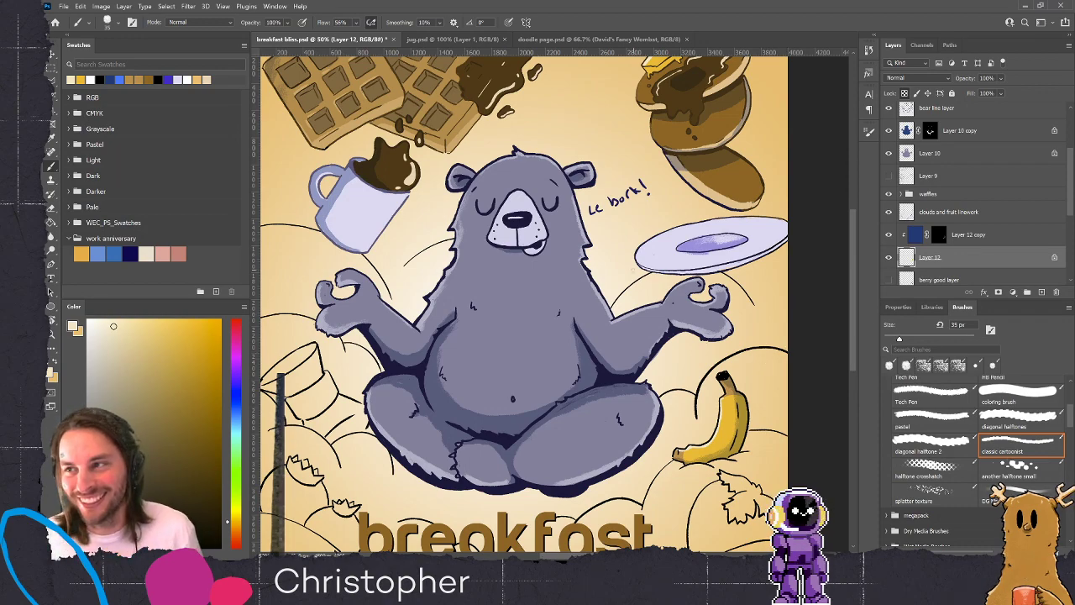
{"action": "scroll", "coordinate": [499, 294], "scroll_direction": "up", "scroll_amount": 3}
{"action": "scroll", "coordinate": [499, 294], "scroll_direction": "down", "scroll_amount": 3}
{"action": "scroll", "coordinate": [512, 299], "scroll_direction": "up", "scroll_amount": 3}
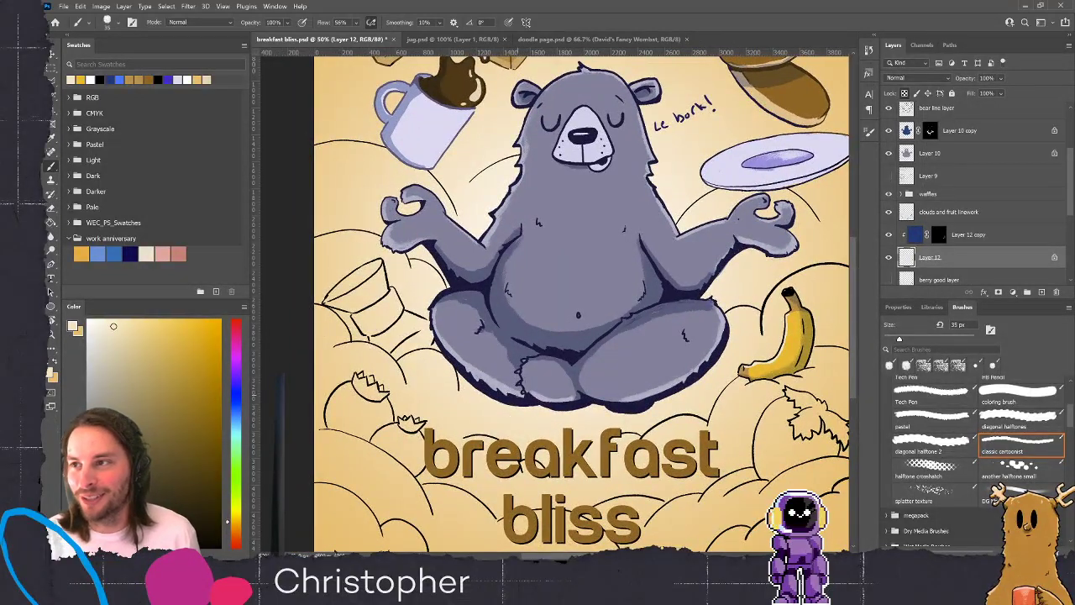
{"action": "scroll", "coordinate": [512, 278], "scroll_direction": "down", "scroll_amount": 3}
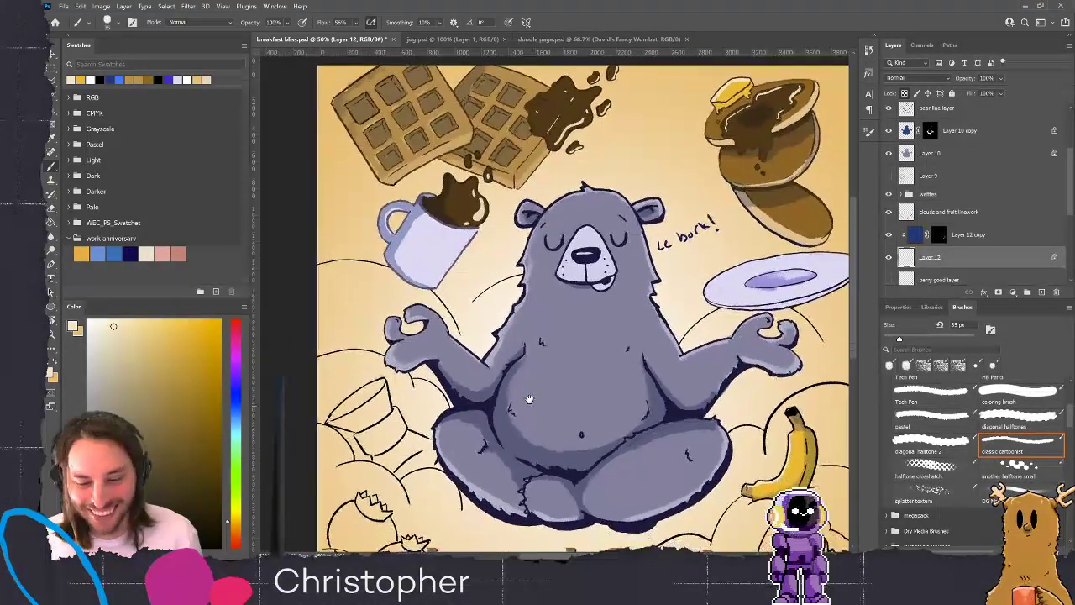
{"action": "scroll", "coordinate": [512, 278], "scroll_direction": "up", "scroll_amount": 3}
{"action": "left_click_drag", "start_coordinate": [512, 278], "coordinate": [517, 249]}
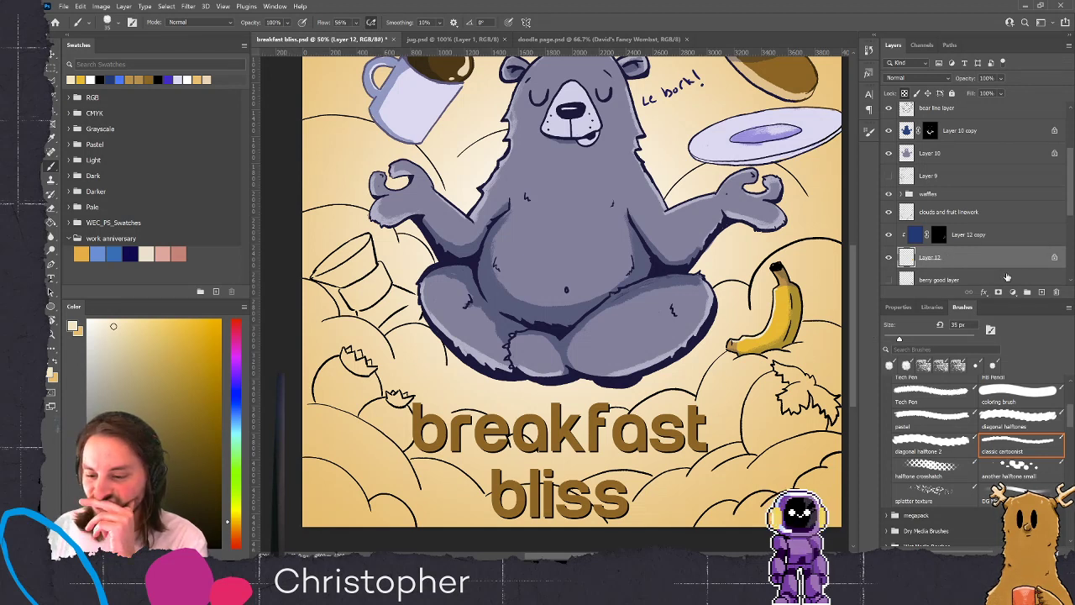
Add a new layer beneath Layer 12 and pick a purple, then a muted violet based on the bear's fur colour
{"action": "left_click", "coordinate": [1026, 291], "text": "ctrl"}
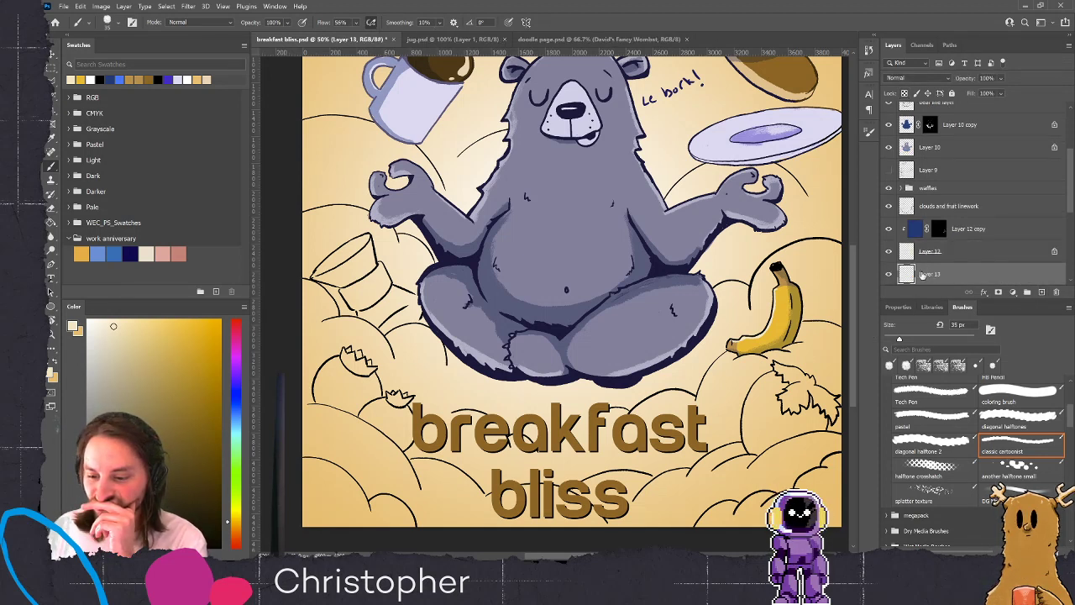
{"action": "left_click", "coordinate": [235, 359]}
{"action": "left_click", "coordinate": [156, 353]}
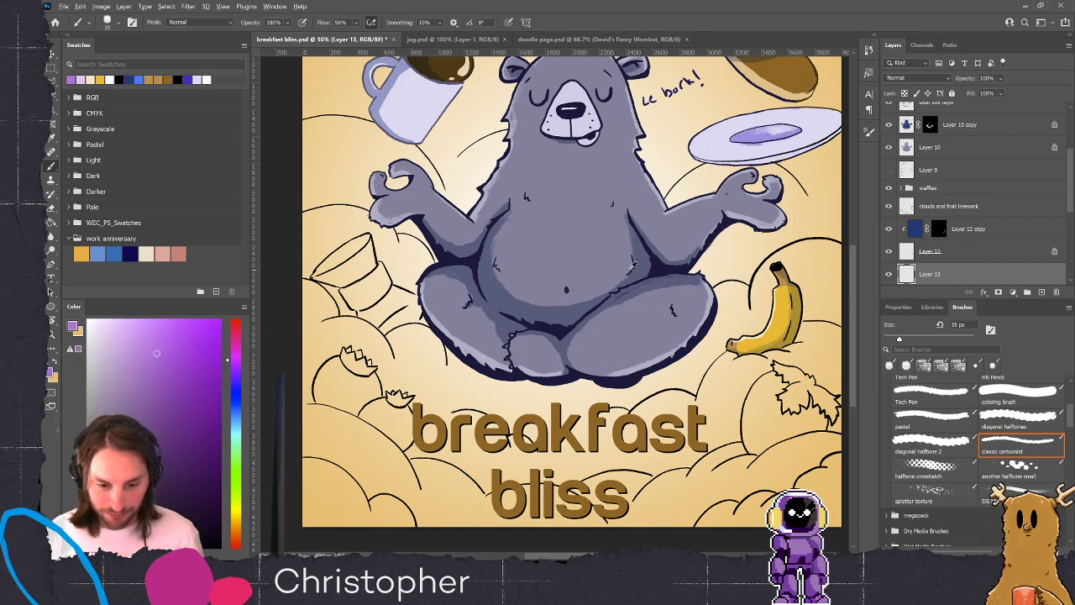
{"action": "left_click", "coordinate": [601, 267], "text": "alt"}
{"action": "left_click", "coordinate": [160, 433]}
{"action": "key", "text": "["}
{"action": "key", "text": "["}
{"action": "key", "text": "["}
{"action": "key", "text": "["}
{"action": "mouse_move", "coordinate": [365, 403]}
{"action": "left_mouse_down"}
{"action": "mouse_move", "coordinate": [256, 321]}
{"action": "mouse_move", "coordinate": [190, 323]}
{"action": "left_mouse_up"}
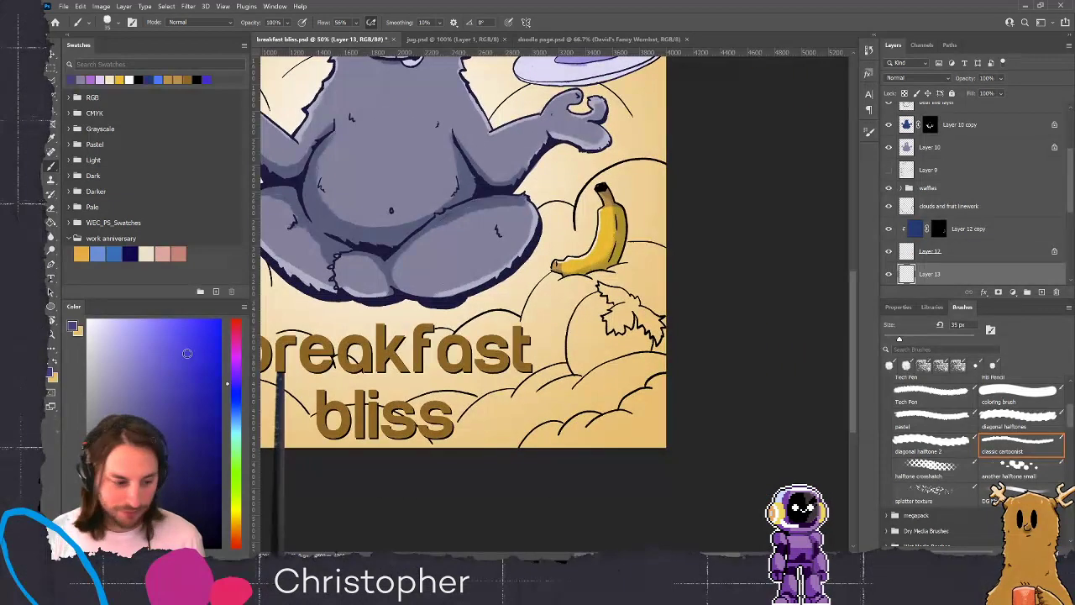
Try purple strokes on the leafy fruit below the banana with the classic cartoonist brush, undoing each one
{"action": "left_click", "coordinate": [234, 369]}
{"action": "left_click", "coordinate": [157, 375]}
{"action": "mouse_move", "coordinate": [593, 334]}
{"action": "left_mouse_down"}
{"action": "mouse_move", "coordinate": [586, 351]}
{"action": "mouse_move", "coordinate": [602, 344]}
{"action": "left_mouse_up"}
{"action": "key", "text": "ctrl+z"}
{"action": "left_click", "coordinate": [236, 353]}
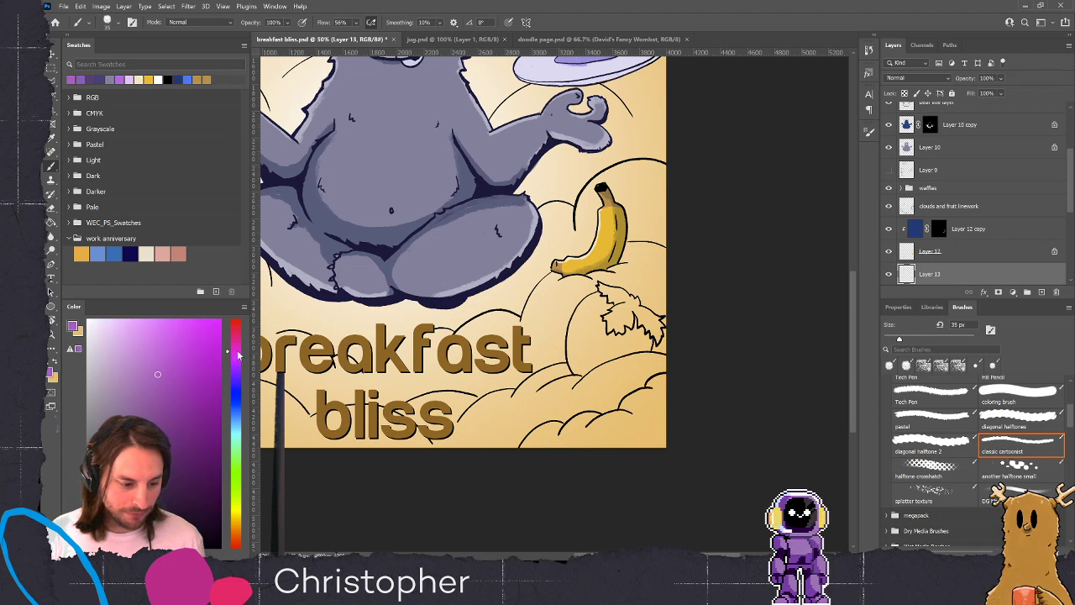
{"action": "mouse_move", "coordinate": [572, 339]}
{"action": "left_mouse_down"}
{"action": "mouse_move", "coordinate": [594, 324]}
{"action": "mouse_move", "coordinate": [607, 343]}
{"action": "left_mouse_up"}
{"action": "key", "text": "ctrl+z"}
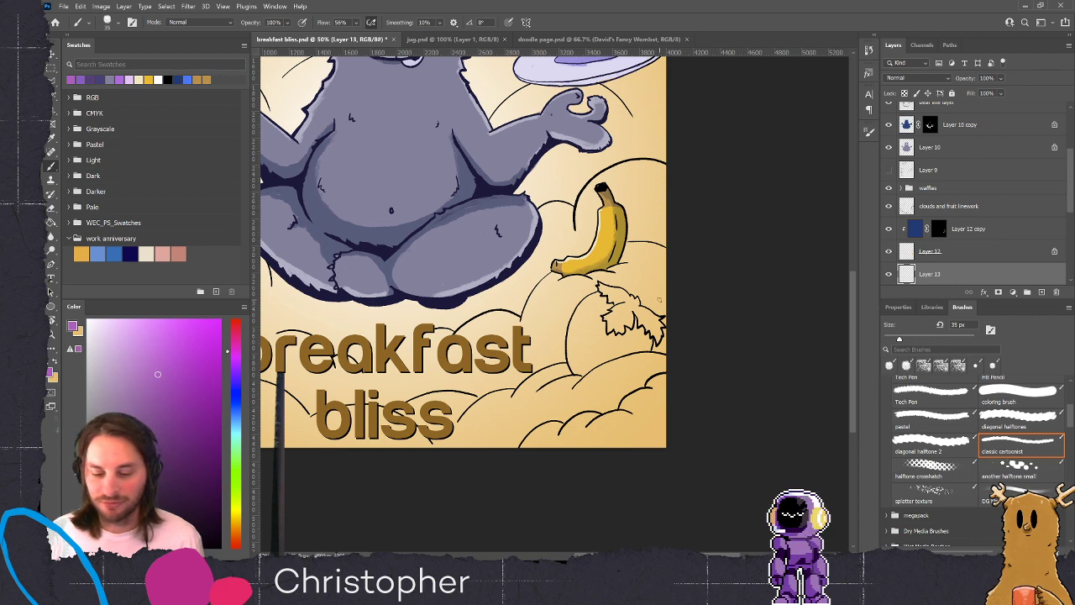
Paint the upper part of the leafy fruit light purple with the coloring brush at 70 px
{"action": "left_click", "coordinate": [1020, 393]}
{"action": "left_click_drag", "start_coordinate": [598, 307], "coordinate": [576, 343]}
{"action": "left_click", "coordinate": [144, 369]}
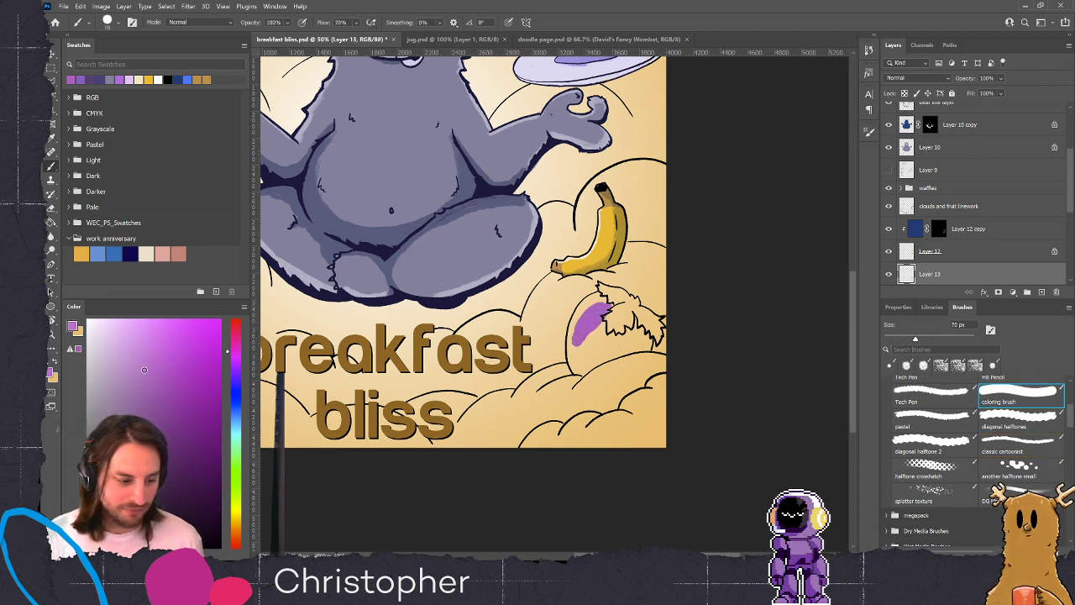
{"action": "mouse_move", "coordinate": [600, 307]}
{"action": "left_mouse_down"}
{"action": "mouse_move", "coordinate": [574, 343]}
{"action": "mouse_move", "coordinate": [598, 301]}
{"action": "mouse_move", "coordinate": [581, 294]}
{"action": "mouse_move", "coordinate": [577, 326]}
{"action": "left_mouse_up"}
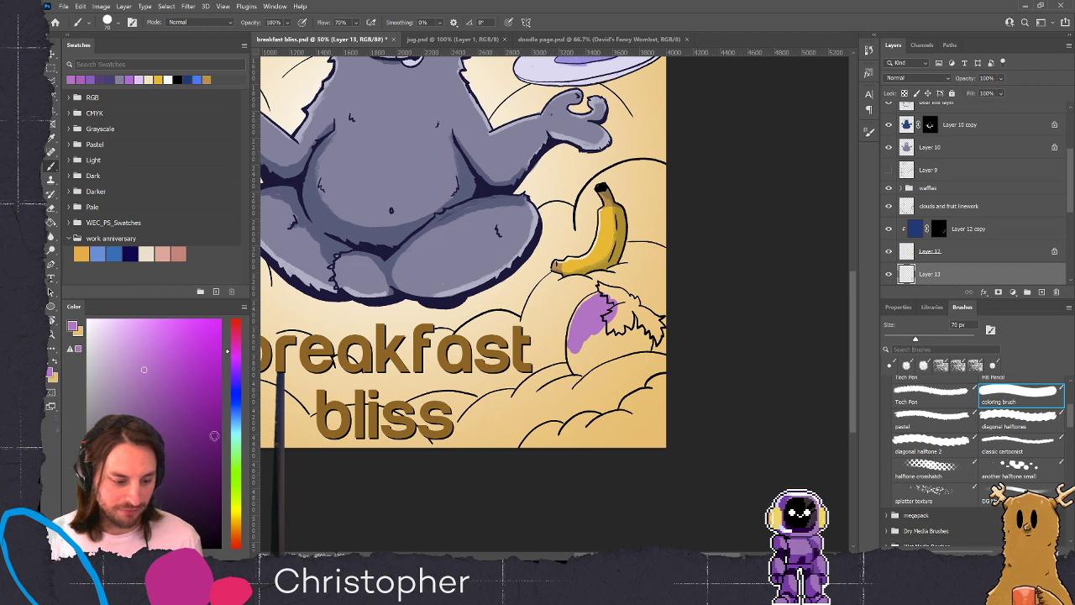
Recolour the leafy fruit's body orange-red up to its outline with the 70 px coloring brush, undoing the last stray stroke
{"action": "left_click", "coordinate": [240, 539]}
{"action": "mouse_move", "coordinate": [596, 329]}
{"action": "left_mouse_down"}
{"action": "mouse_move", "coordinate": [575, 357]}
{"action": "mouse_move", "coordinate": [640, 313]}
{"action": "mouse_move", "coordinate": [620, 344]}
{"action": "mouse_move", "coordinate": [645, 328]}
{"action": "mouse_move", "coordinate": [598, 360]}
{"action": "mouse_move", "coordinate": [568, 356]}
{"action": "mouse_move", "coordinate": [588, 361]}
{"action": "mouse_move", "coordinate": [580, 371]}
{"action": "mouse_move", "coordinate": [636, 344]}
{"action": "mouse_move", "coordinate": [634, 356]}
{"action": "left_mouse_up"}
{"action": "left_click", "coordinate": [195, 404]}
{"action": "left_click", "coordinate": [188, 361]}
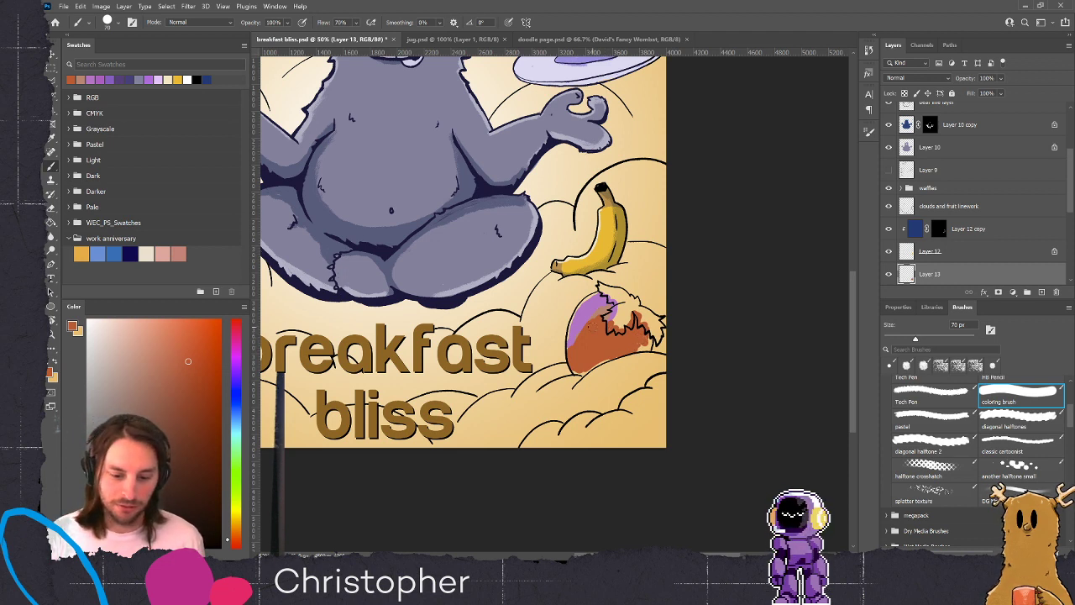
{"action": "left_click_drag", "start_coordinate": [603, 360], "coordinate": [577, 372]}
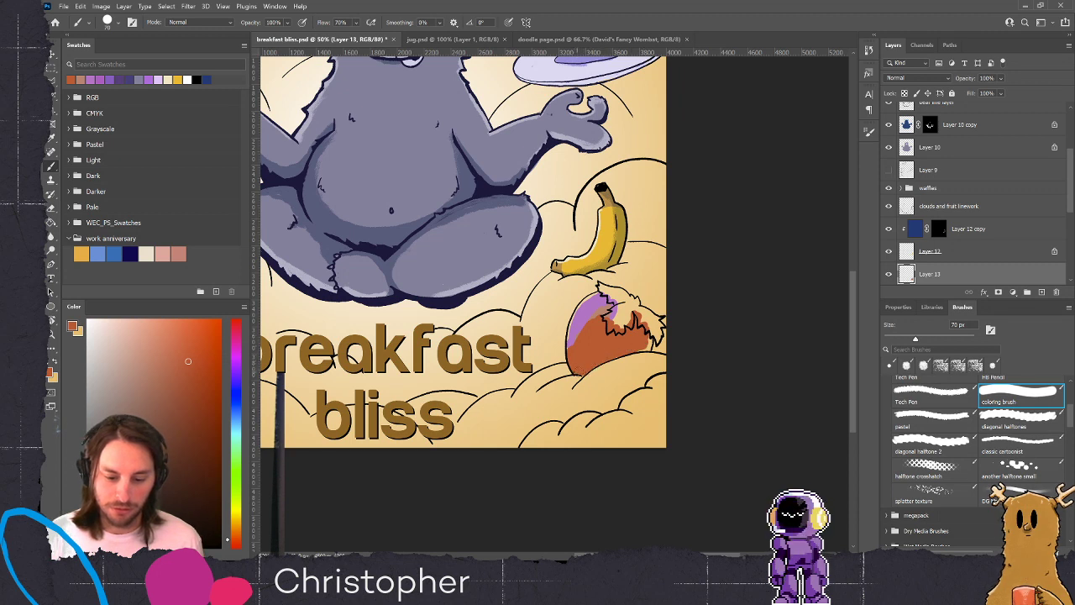
{"action": "left_click_drag", "start_coordinate": [642, 341], "coordinate": [651, 341]}
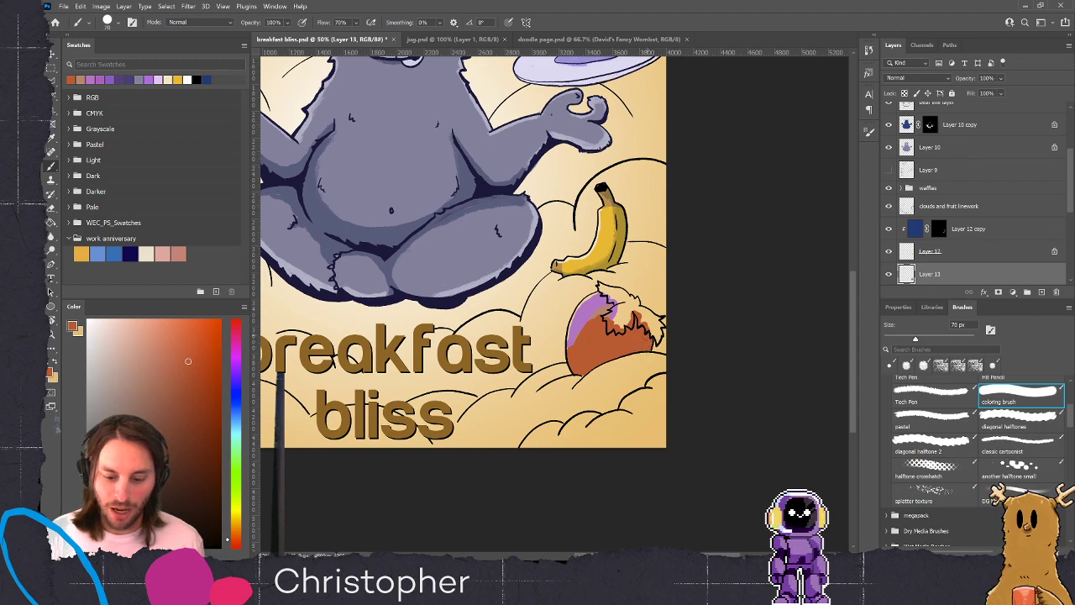
{"action": "mouse_move", "coordinate": [605, 340]}
{"action": "left_mouse_down"}
{"action": "mouse_move", "coordinate": [685, 506]}
{"action": "mouse_move", "coordinate": [771, 544]}
{"action": "mouse_move", "coordinate": [654, 426]}
{"action": "mouse_move", "coordinate": [711, 459]}
{"action": "mouse_move", "coordinate": [767, 460]}
{"action": "mouse_move", "coordinate": [741, 492]}
{"action": "mouse_move", "coordinate": [649, 332]}
{"action": "mouse_move", "coordinate": [618, 338]}
{"action": "mouse_move", "coordinate": [602, 358]}
{"action": "mouse_move", "coordinate": [631, 321]}
{"action": "mouse_move", "coordinate": [639, 329]}
{"action": "mouse_move", "coordinate": [633, 313]}
{"action": "mouse_move", "coordinate": [620, 312]}
{"action": "mouse_move", "coordinate": [607, 336]}
{"action": "mouse_move", "coordinate": [624, 320]}
{"action": "mouse_move", "coordinate": [611, 316]}
{"action": "mouse_move", "coordinate": [601, 343]}
{"action": "left_mouse_up"}
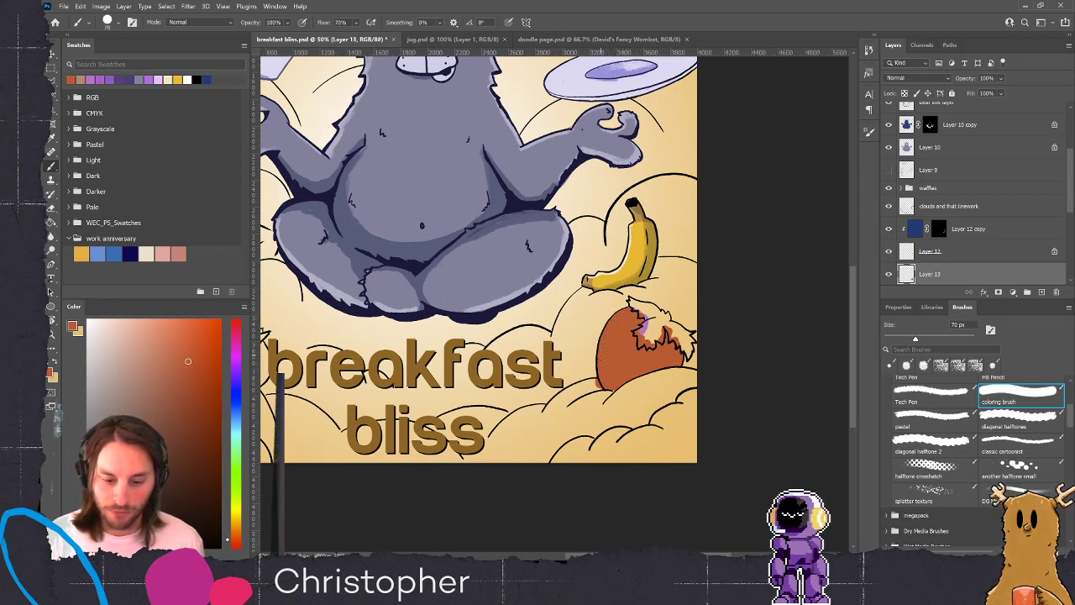
{"action": "key", "text": "ctrl+z"}
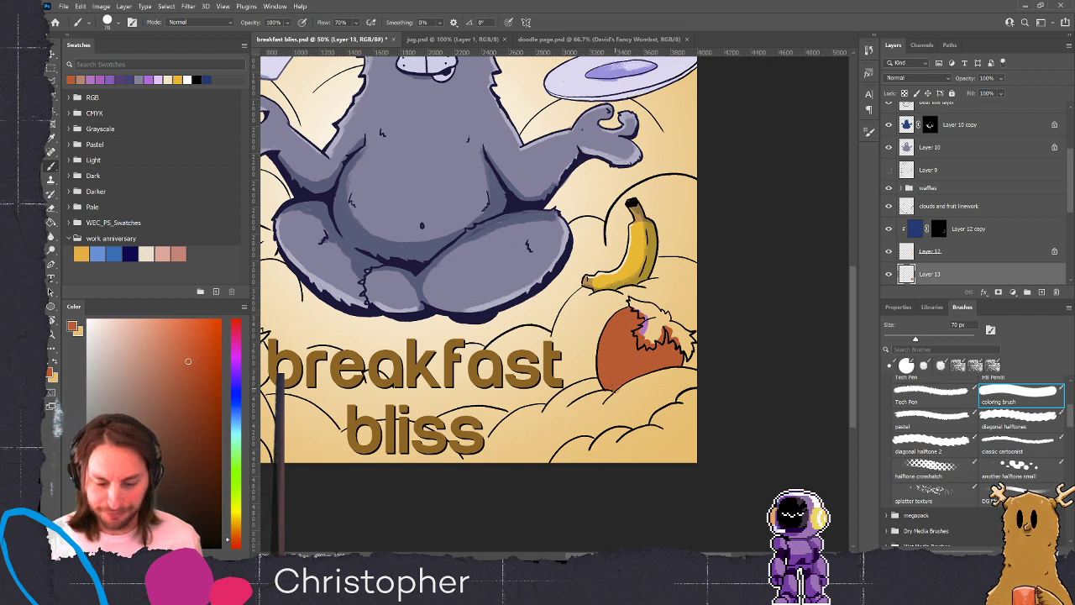
Touch up the leafy fruit's orange-red fill along its lower edge and erase the excess colour beneath the leaves
{"action": "left_click_drag", "start_coordinate": [624, 387], "coordinate": [616, 395]}
{"action": "key", "text": "e"}
{"action": "left_click_drag", "start_coordinate": [672, 369], "coordinate": [668, 371]}
{"action": "key", "text": "b"}
Paint the fruit's leaves olive green with the coloring brush, reducing it in stages from 70 to 40 px
{"action": "left_click_drag", "start_coordinate": [591, 282], "coordinate": [708, 430]}
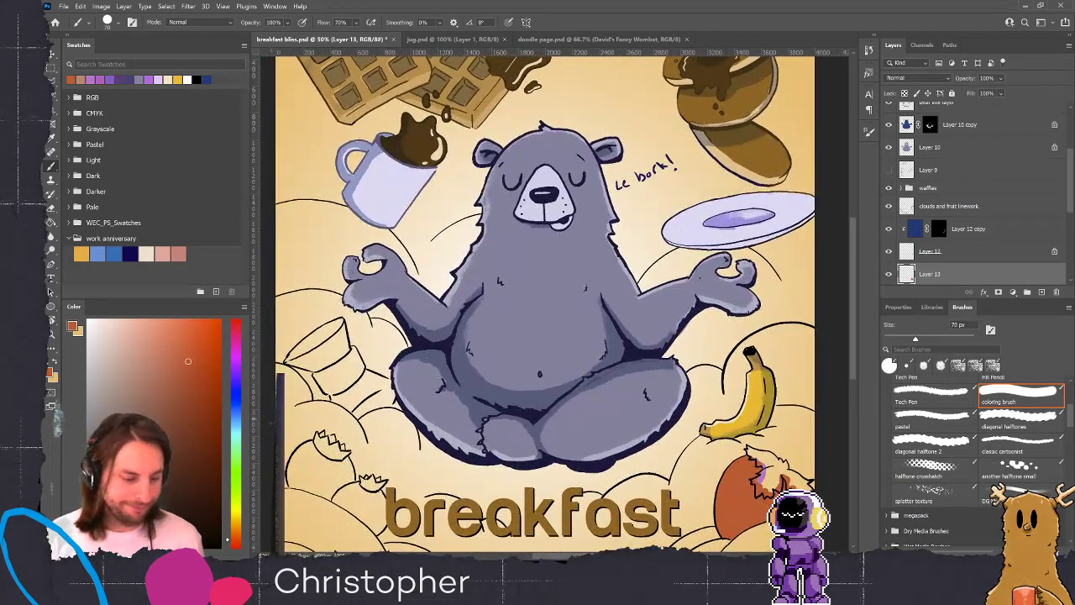
{"action": "left_click", "coordinate": [236, 492]}
{"action": "left_click", "coordinate": [171, 438]}
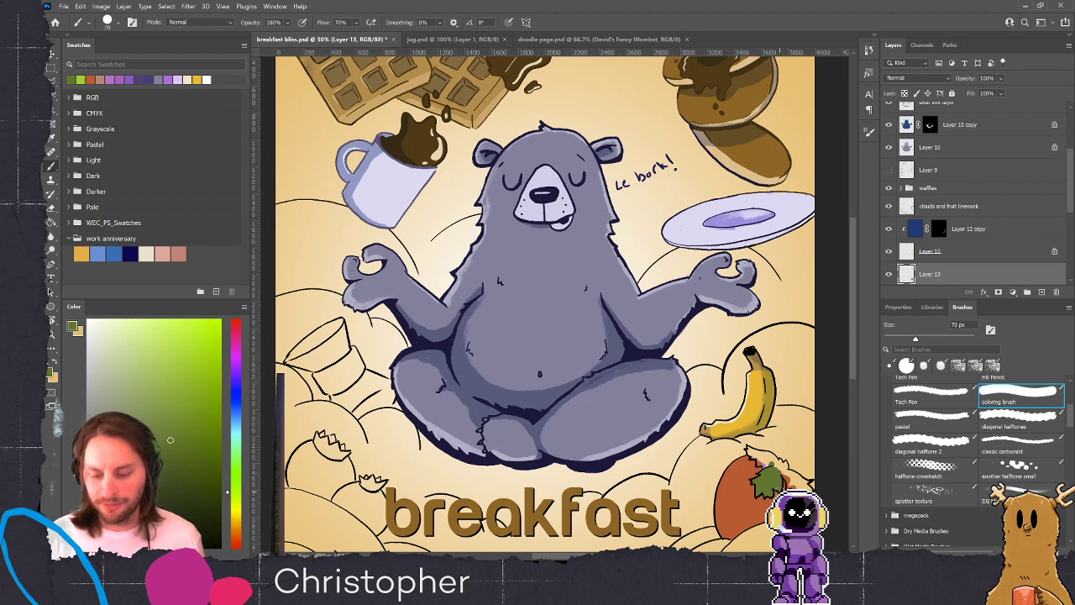
{"action": "key", "text": "bracketleft"}
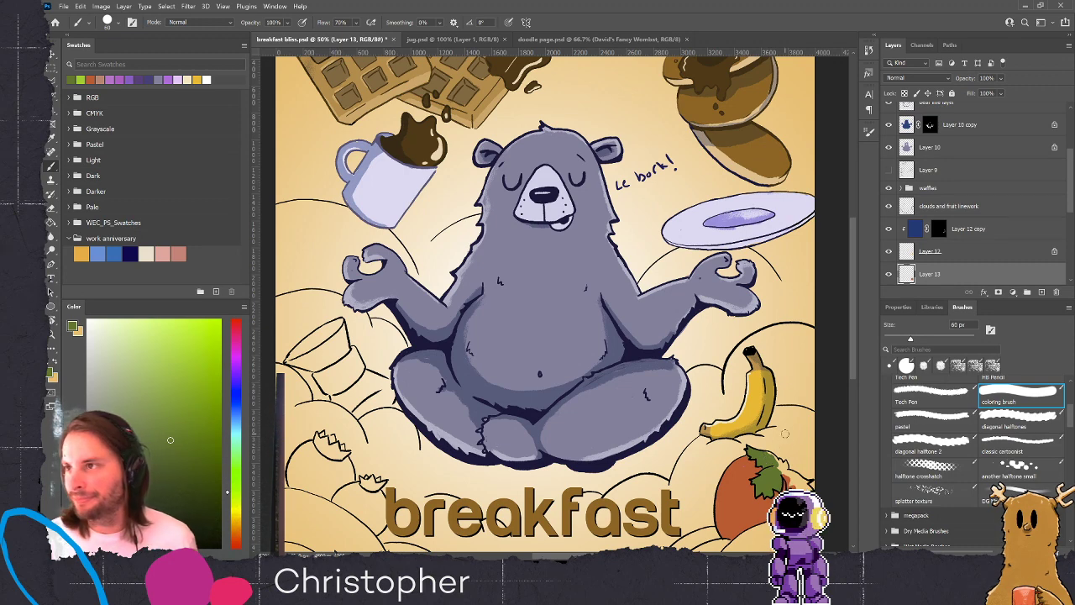
{"action": "left_click_drag", "start_coordinate": [815, 392], "coordinate": [649, 242]}
{"action": "key", "text": "bracketleft"}
{"action": "key", "text": "bracketleft"}
{"action": "left_click_drag", "start_coordinate": [639, 310], "coordinate": [630, 297]}
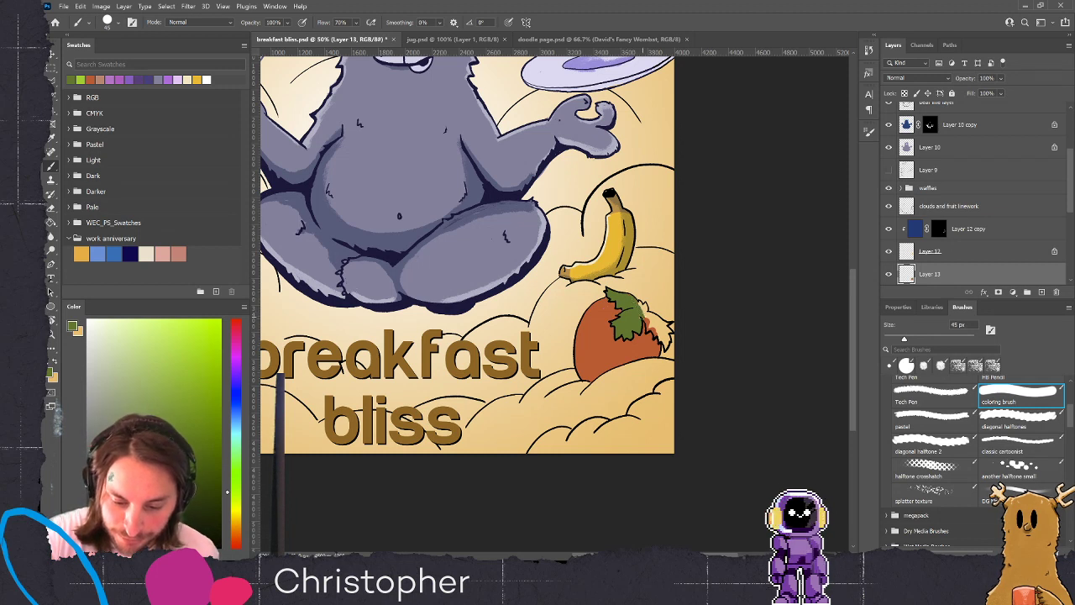
{"action": "mouse_move", "coordinate": [645, 311]}
{"action": "left_mouse_down"}
{"action": "mouse_move", "coordinate": [665, 346]}
{"action": "mouse_move", "coordinate": [659, 324]}
{"action": "left_mouse_up"}
{"action": "key", "text": "["}
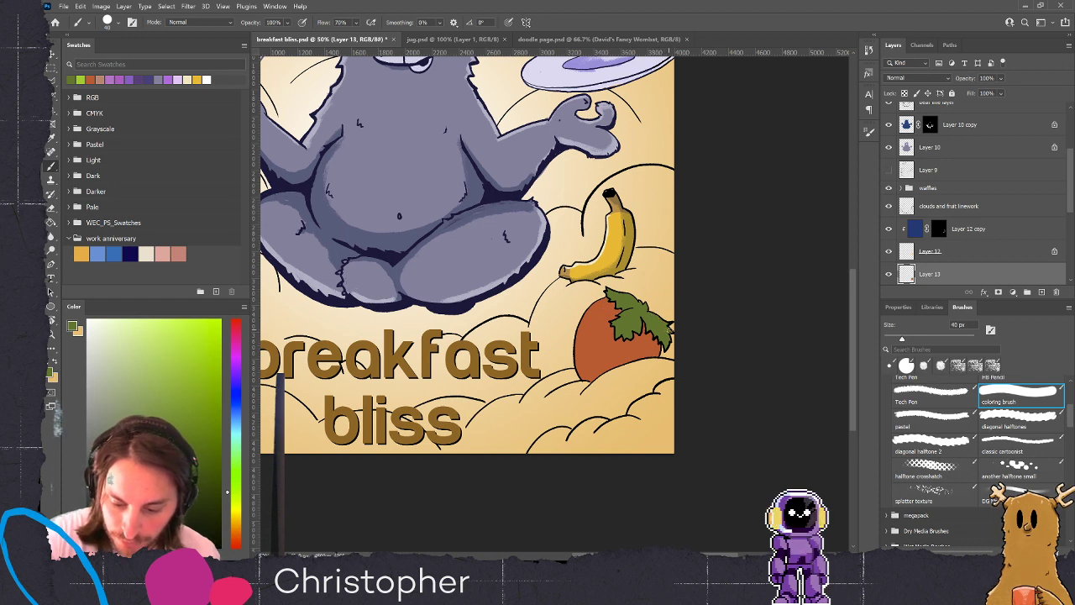
Try a black seed on the fruit in Layer 13 with the coloring brush at 15 to 20 px
{"action": "left_click", "coordinate": [601, 314], "text": "alt"}
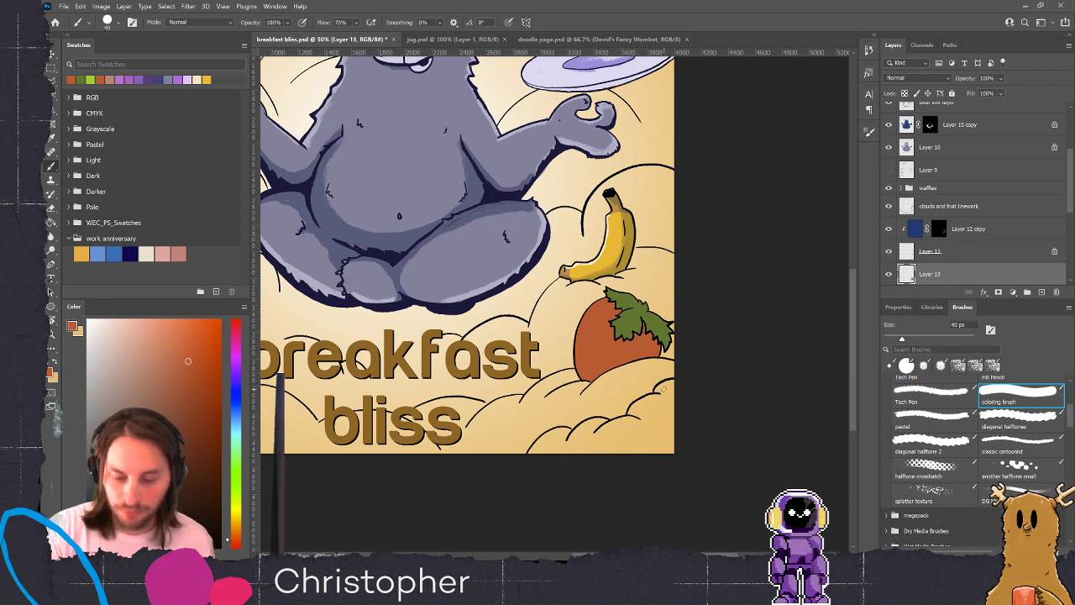
{"action": "left_click", "coordinate": [576, 356], "text": "alt"}
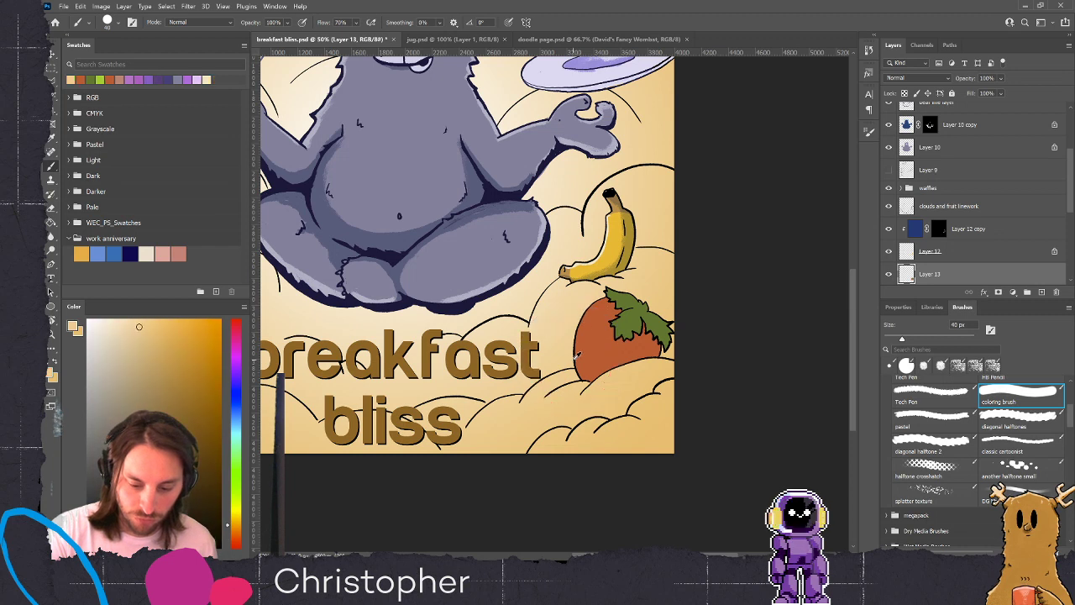
{"action": "left_click", "coordinate": [578, 356], "text": "alt"}
{"action": "key", "text": "bracketleft"}
{"action": "key", "text": "bracketleft"}
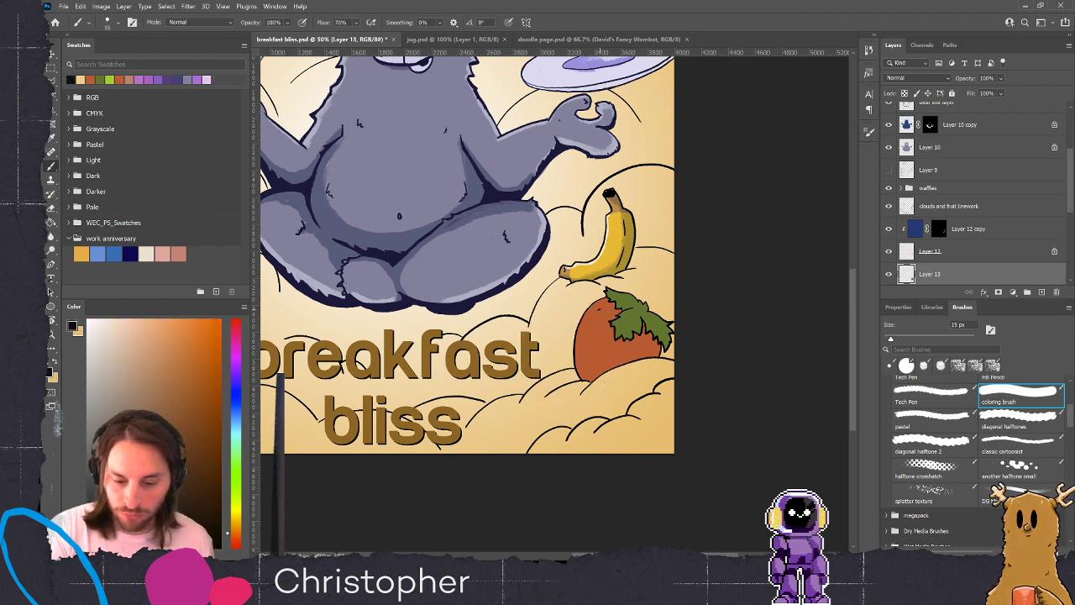
{"action": "key", "text": "bracketright"}
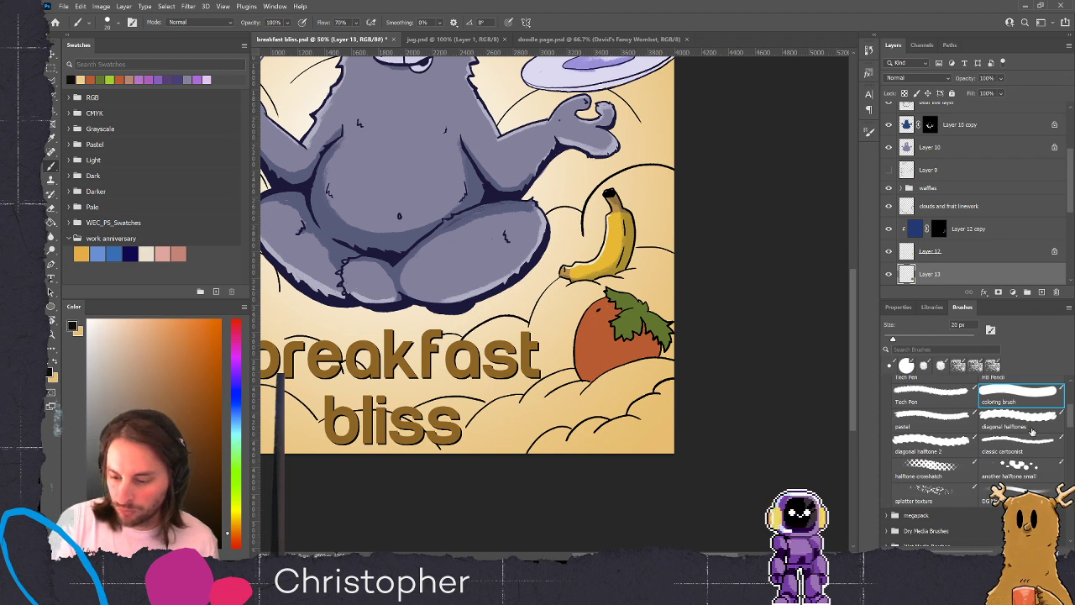
Ink black seeds over the strawberry on the clouds and fruit linework layer with the classic cartoonist brush at 20 to 30 px
{"action": "left_click", "coordinate": [1028, 451]}
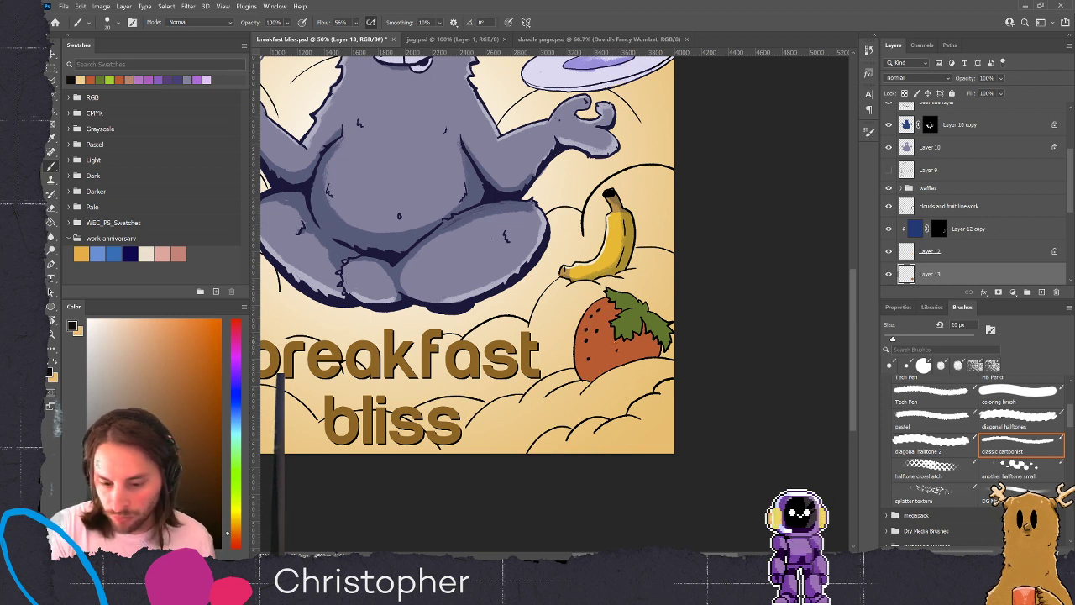
{"action": "left_click", "coordinate": [624, 348], "text": "alt"}
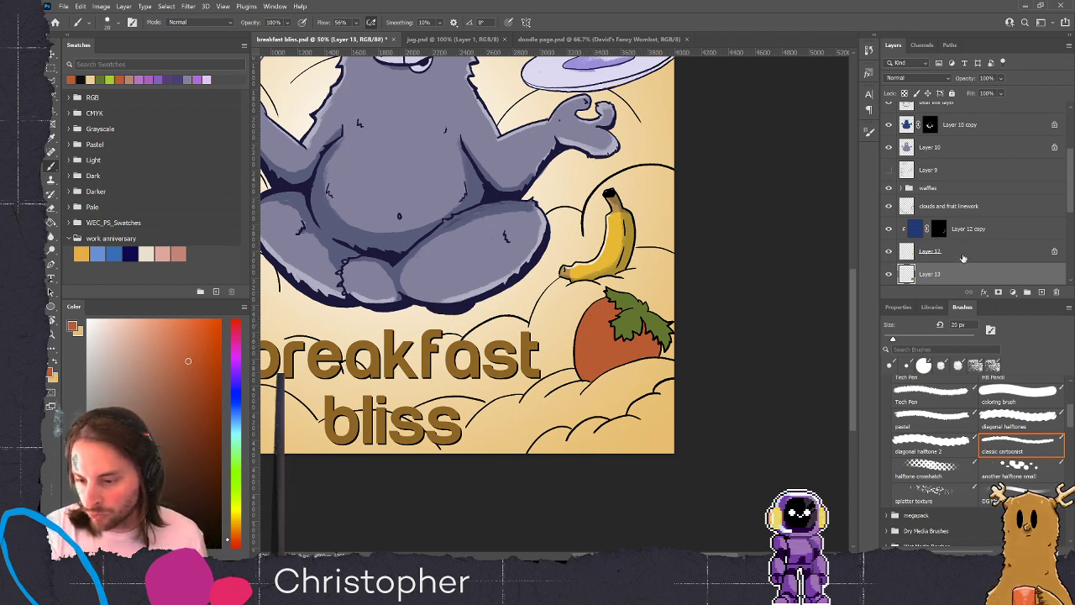
{"action": "left_click", "coordinate": [970, 208]}
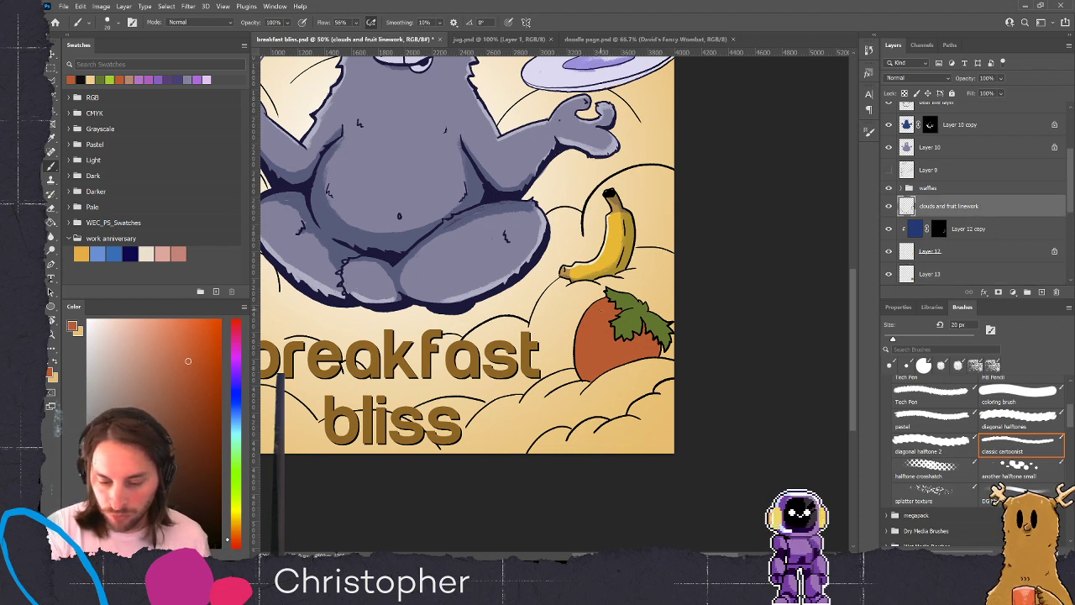
{"action": "left_click", "coordinate": [575, 357], "text": "alt"}
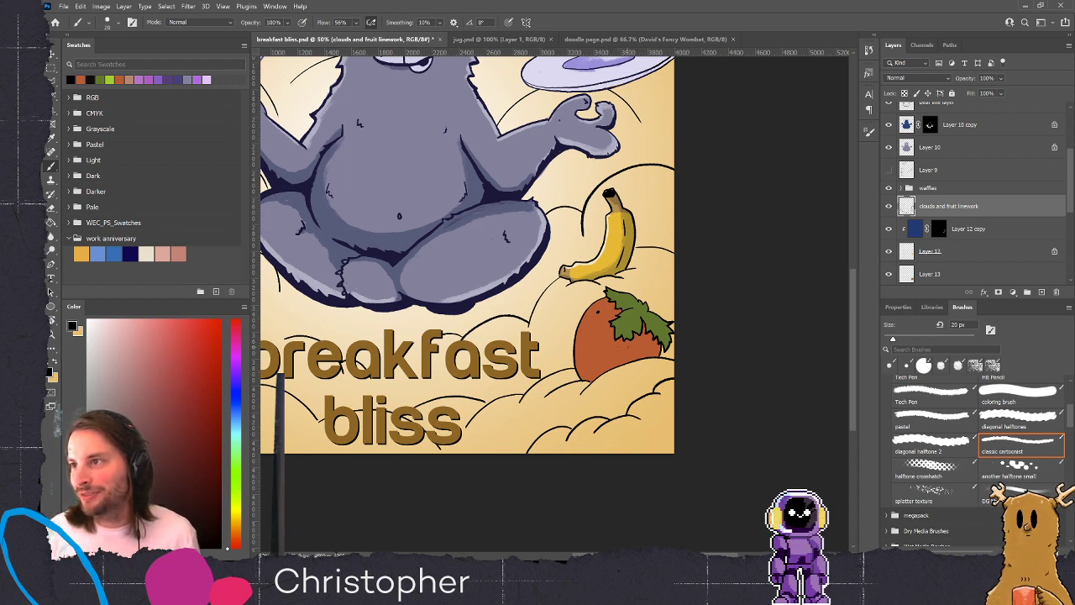
{"action": "key", "text": "bracketright"}
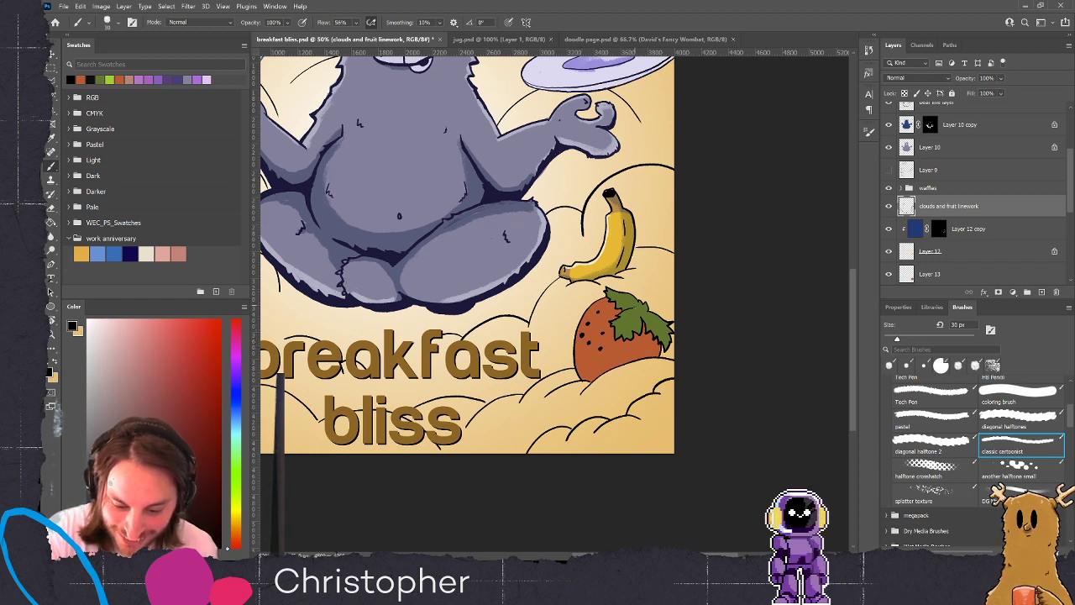
{"action": "key", "text": "bracketleft"}
{"action": "key", "text": "bracketleft"}
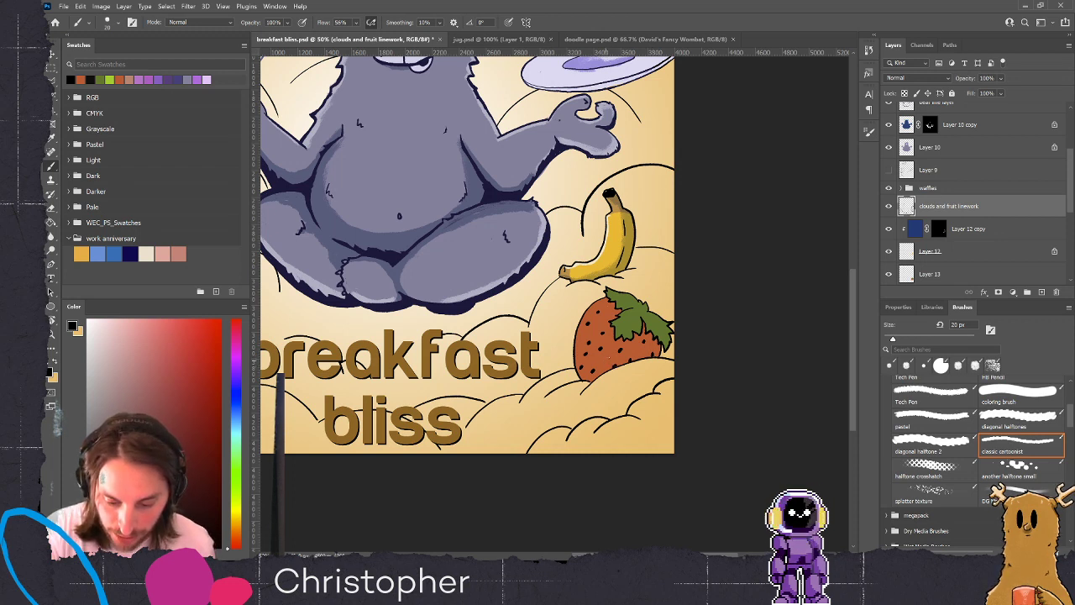
{"action": "left_click", "coordinate": [605, 367]}
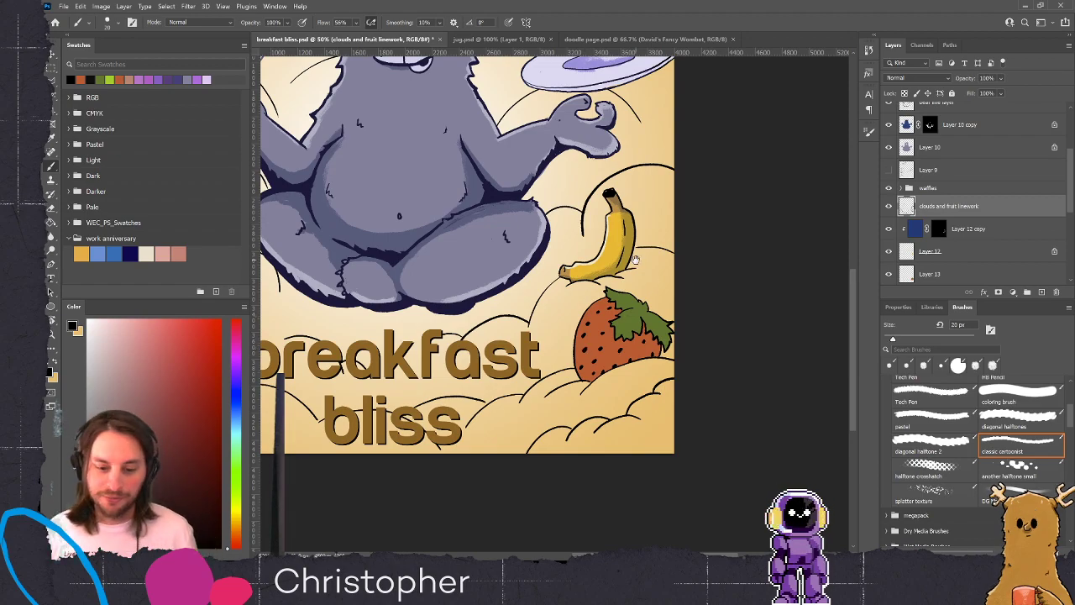
Review the whole poster with the strawberry's colour layer, Layer 13, shown and hidden
{"action": "left_click_drag", "start_coordinate": [636, 261], "coordinate": [796, 466]}
{"action": "mouse_move", "coordinate": [706, 448]}
{"action": "left_mouse_down"}
{"action": "mouse_move", "coordinate": [677, 368]}
{"action": "mouse_move", "coordinate": [759, 448]}
{"action": "mouse_move", "coordinate": [743, 334]}
{"action": "mouse_move", "coordinate": [763, 452]}
{"action": "left_mouse_up"}
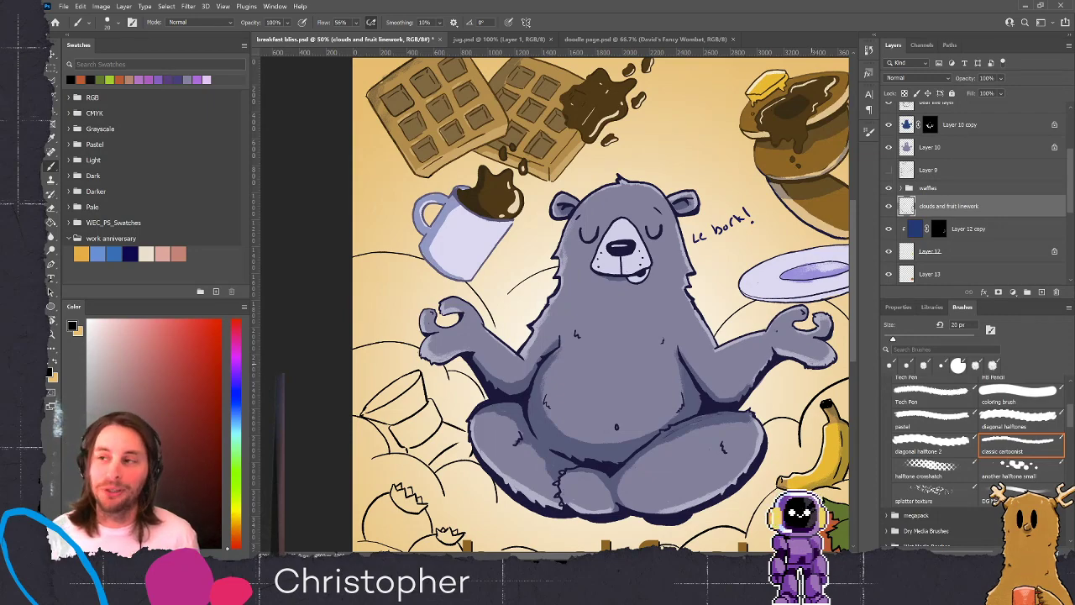
{"action": "left_click_drag", "start_coordinate": [739, 419], "coordinate": [677, 345]}
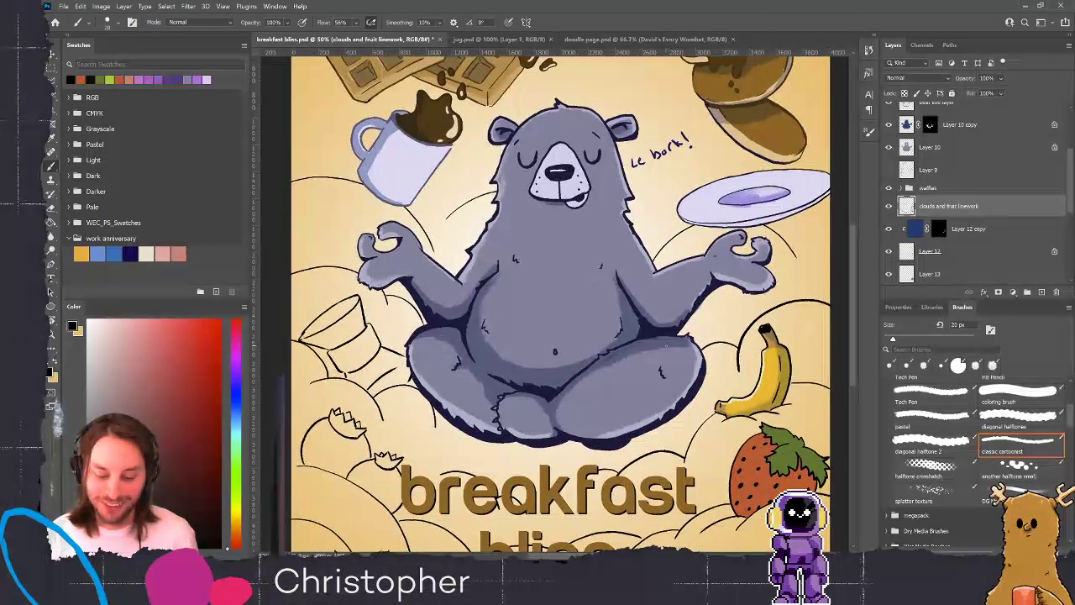
{"action": "key", "text": "ctrl+minus"}
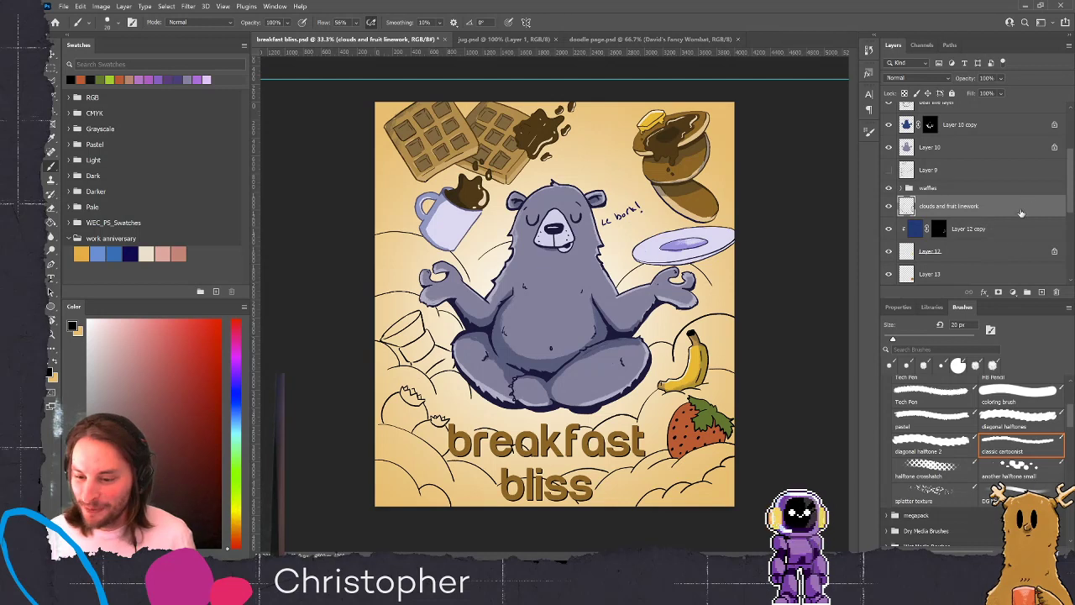
{"action": "left_click", "coordinate": [977, 274]}
{"action": "left_click", "coordinate": [888, 275]}
{"action": "left_click", "coordinate": [889, 275]}
{"action": "left_click", "coordinate": [889, 275]}
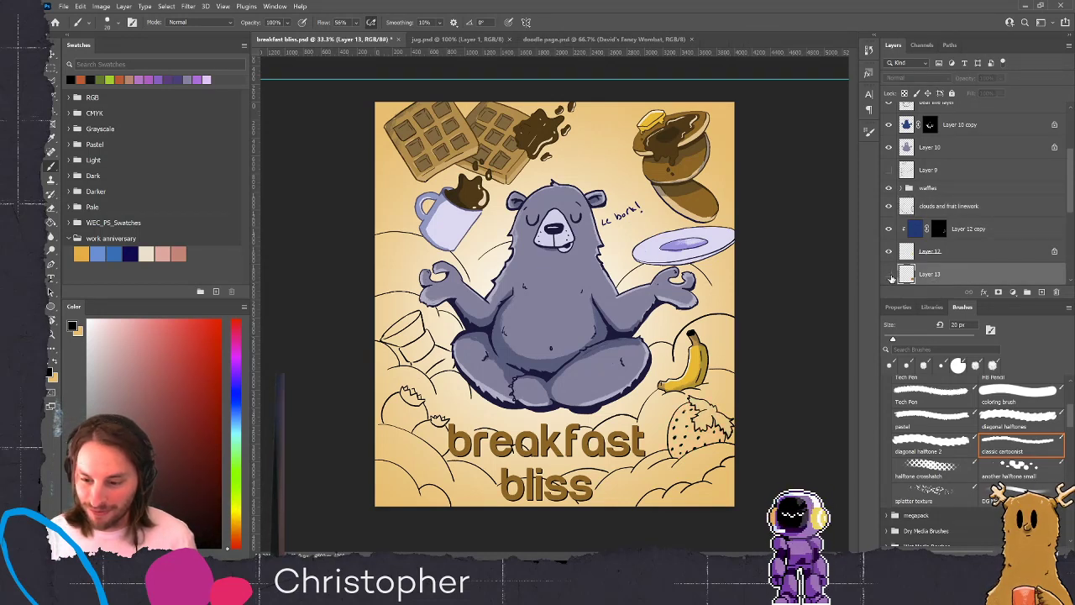
{"action": "left_click", "coordinate": [931, 208]}
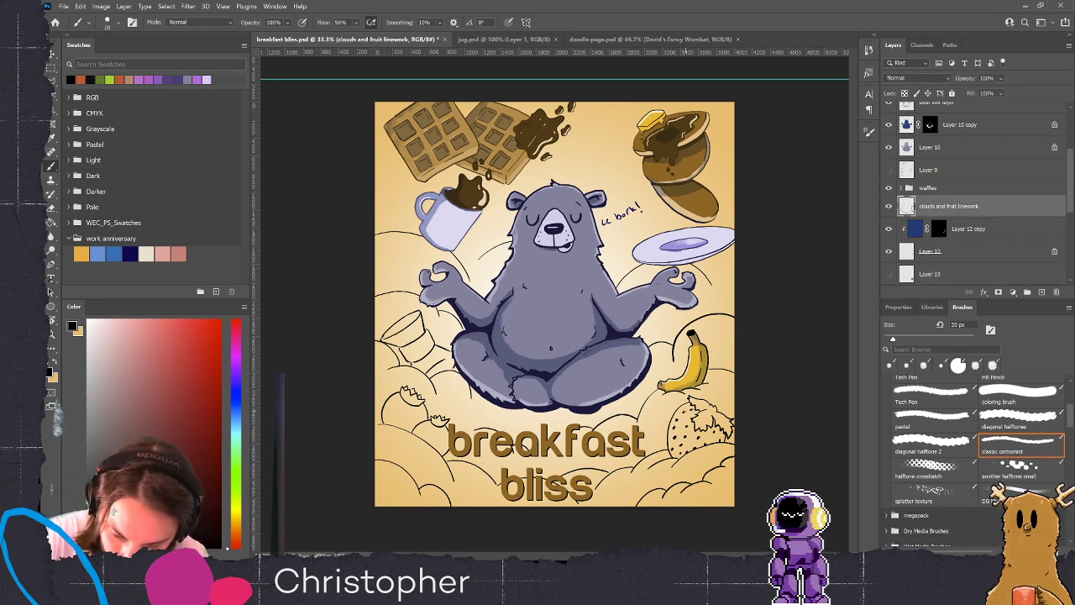
Duplicate Layer 13 and make both the original and the copy visible
{"action": "left_click", "coordinate": [938, 275]}
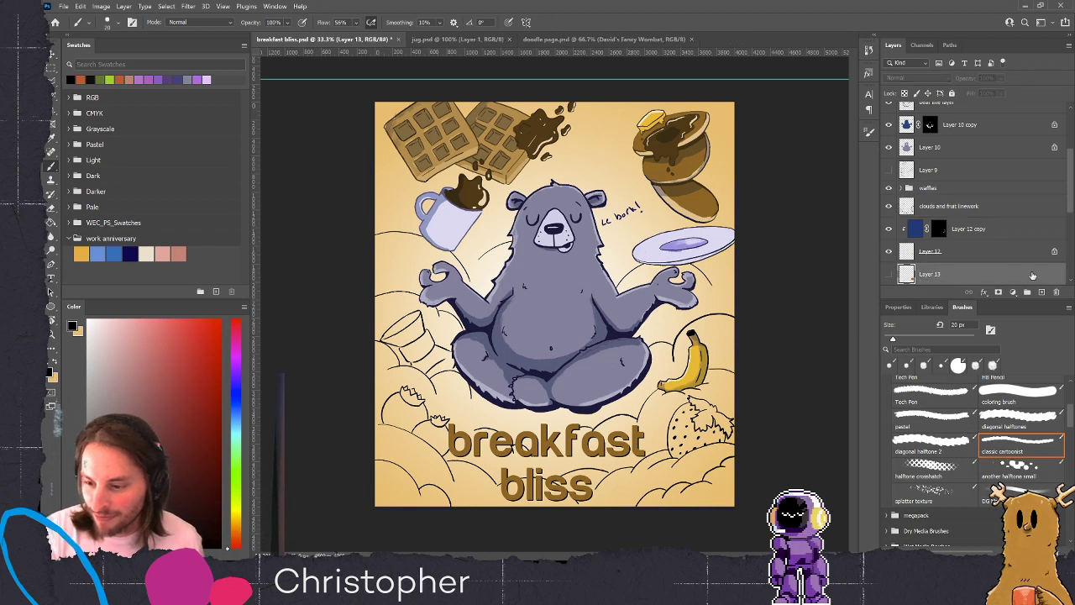
{"action": "key", "text": "ctrl+j"}
{"action": "scroll", "coordinate": [975, 201], "scroll_direction": "down", "scroll_amount": 3}
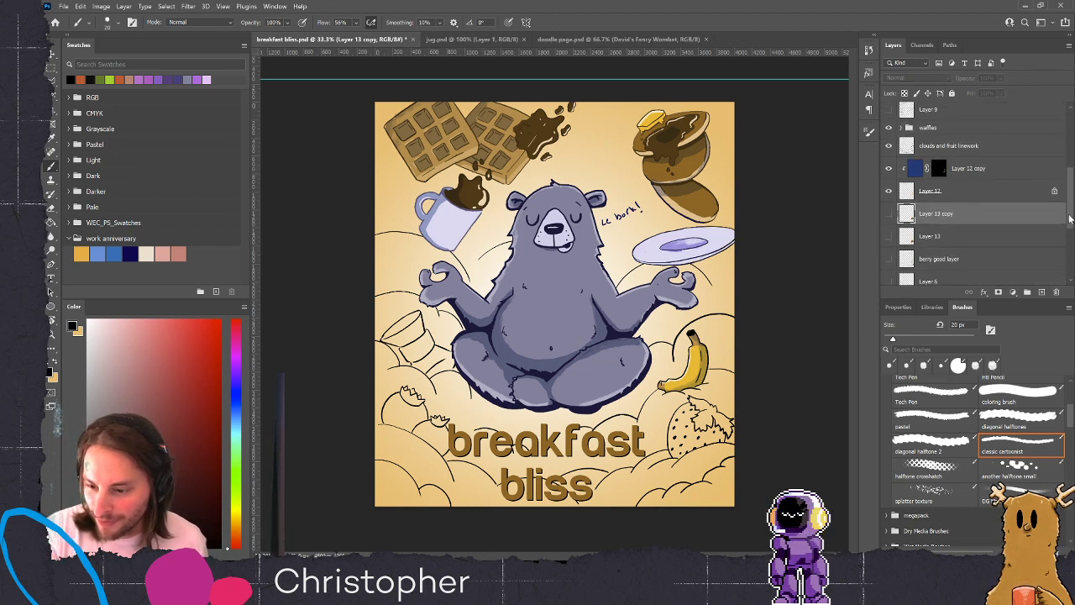
{"action": "left_click_drag", "start_coordinate": [888, 206], "coordinate": [889, 228]}
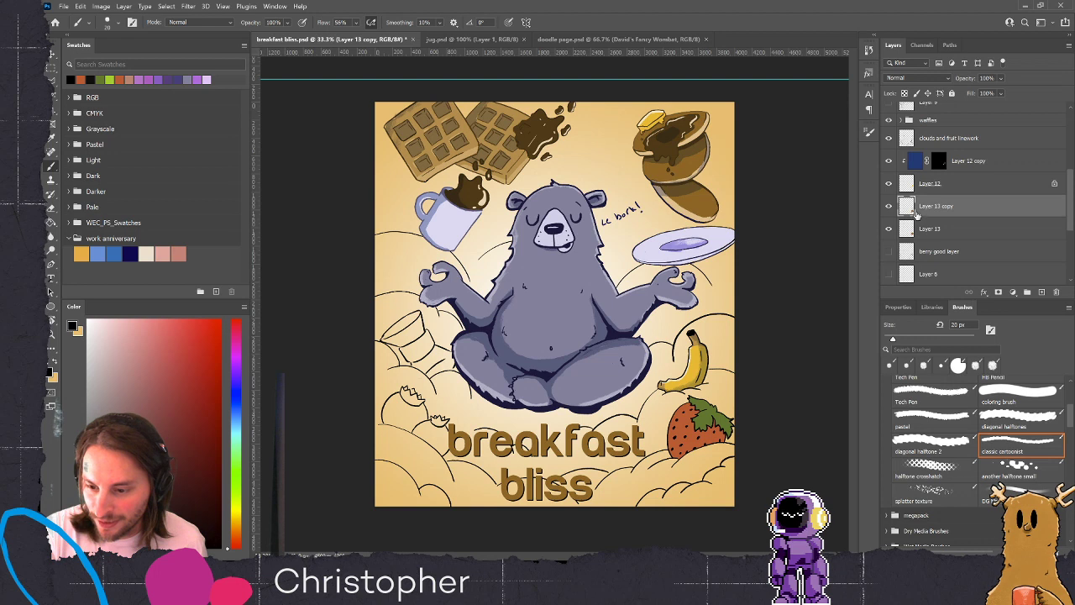
Lock the transparent pixels of Layer 13 copy and cover the strawberry in dark blue with the coloring brush at 150 px
{"action": "left_click_drag", "start_coordinate": [236, 415], "coordinate": [236, 406]}
{"action": "left_click_drag", "start_coordinate": [206, 369], "coordinate": [203, 390]}
{"action": "key", "text": "bracketright"}
{"action": "key", "text": "bracketright"}
{"action": "key", "text": "bracketright"}
{"action": "key", "text": "bracketright"}
{"action": "key", "text": "bracketright"}
{"action": "key", "text": "bracketright"}
{"action": "key", "text": "bracketright"}
{"action": "key", "text": "bracketright"}
{"action": "key", "text": "bracketright"}
{"action": "key", "text": "bracketright"}
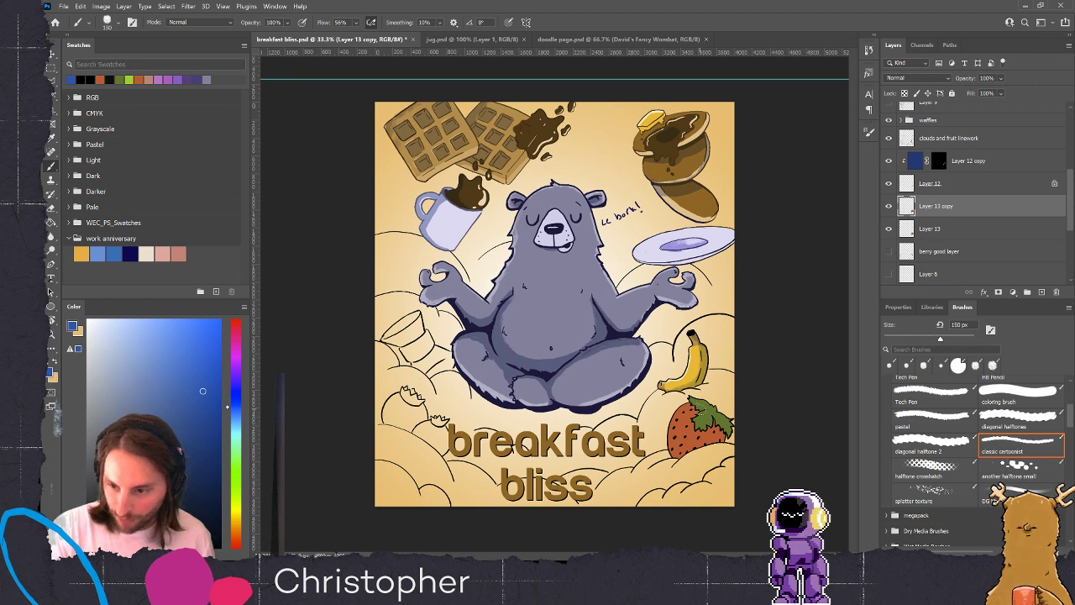
{"action": "left_click", "coordinate": [905, 94]}
{"action": "mouse_move", "coordinate": [687, 408]}
{"action": "left_mouse_down"}
{"action": "mouse_move", "coordinate": [704, 425]}
{"action": "mouse_move", "coordinate": [719, 420]}
{"action": "mouse_move", "coordinate": [713, 437]}
{"action": "mouse_move", "coordinate": [727, 431]}
{"action": "mouse_move", "coordinate": [677, 420]}
{"action": "mouse_move", "coordinate": [684, 440]}
{"action": "mouse_move", "coordinate": [744, 419]}
{"action": "left_mouse_up"}
{"action": "left_click", "coordinate": [1020, 394]}
{"action": "left_click", "coordinate": [215, 457]}
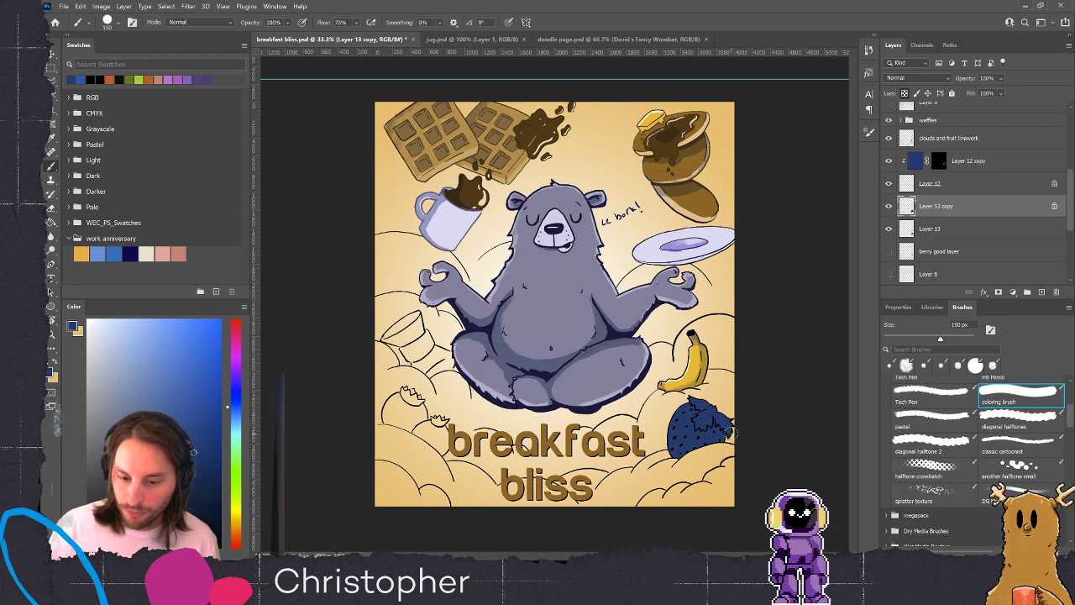
Set Layer 13 copy to Multiply blending at 39% opacity
{"action": "left_click", "coordinate": [915, 77]}
{"action": "scroll", "coordinate": [915, 78], "scroll_direction": "down", "scroll_amount": 3}
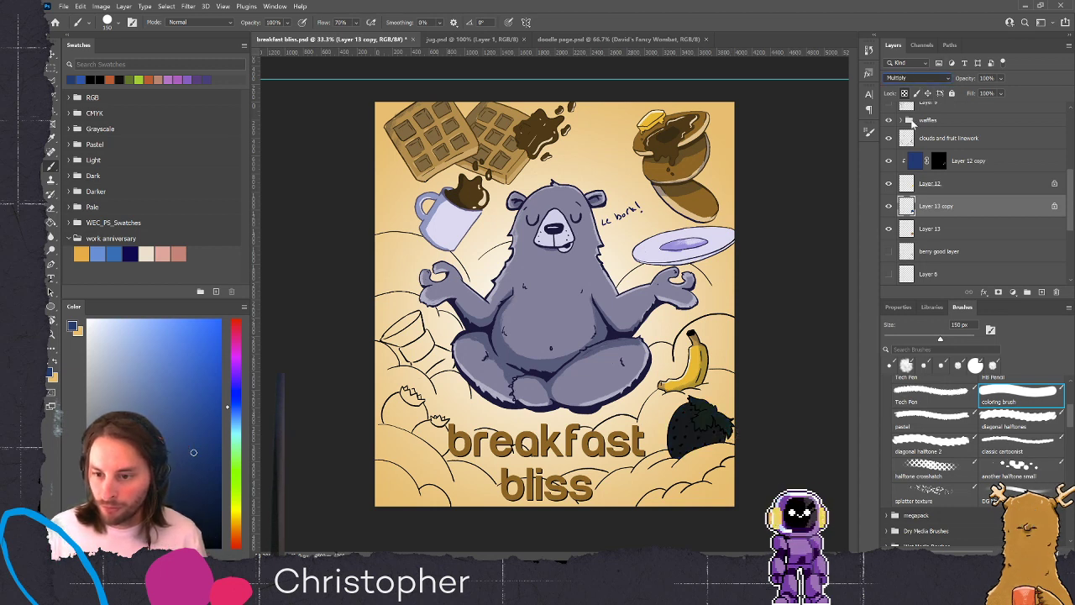
{"action": "left_click_drag", "start_coordinate": [966, 78], "coordinate": [935, 104]}
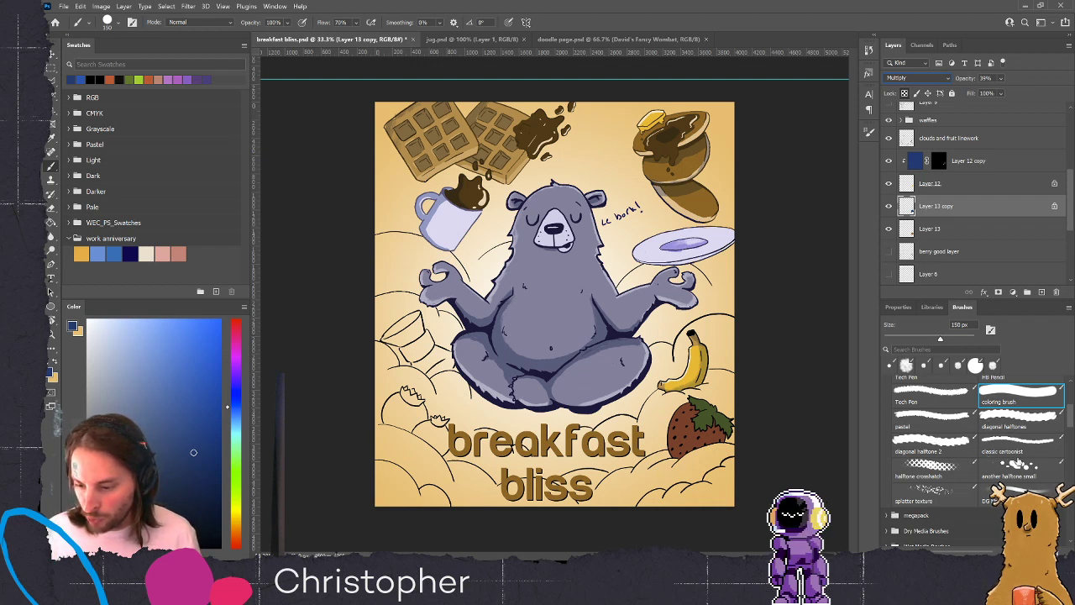
Choose the pastel brush and add a layer mask to Layer 13 copy
{"action": "left_click", "coordinate": [932, 422]}
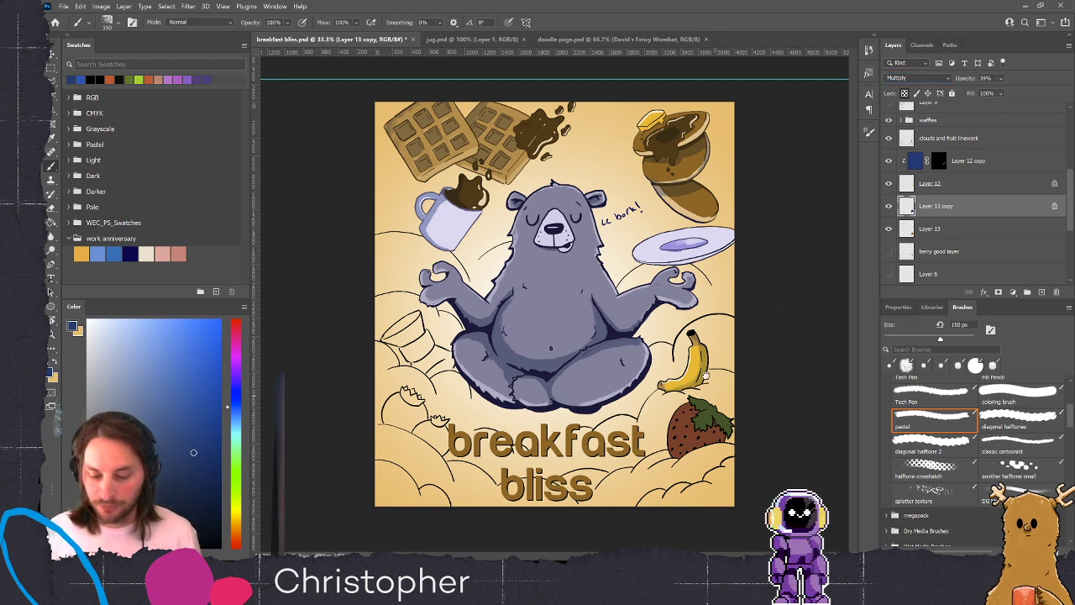
{"action": "left_click_drag", "start_coordinate": [785, 425], "coordinate": [672, 286]}
{"action": "key", "text": "["}
{"action": "key", "text": "bracketleft"}
{"action": "key", "text": "bracketleft"}
{"action": "key", "text": "bracketleft"}
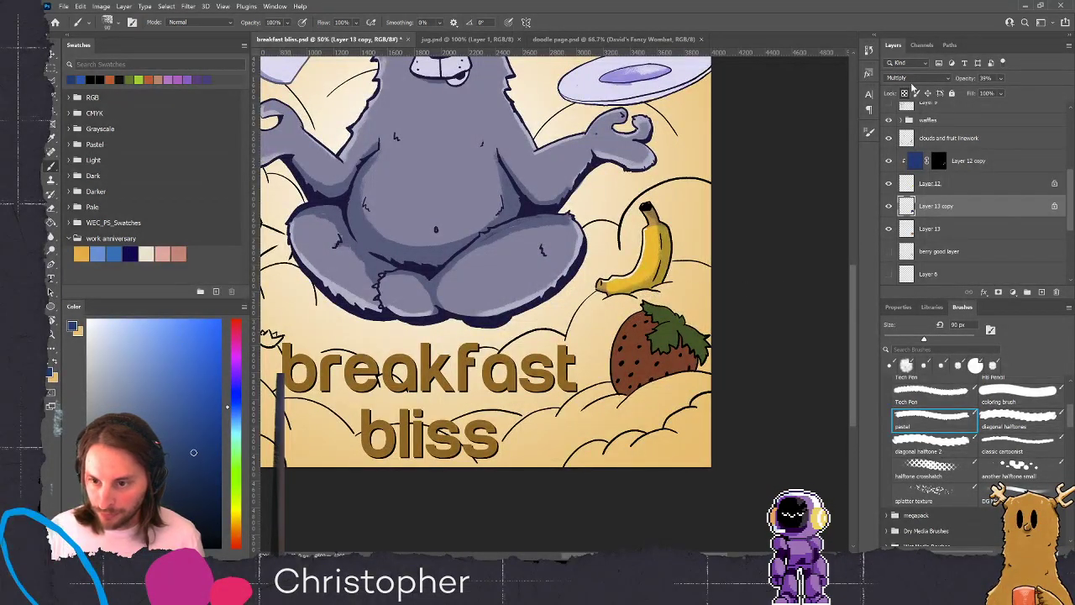
{"action": "left_click", "coordinate": [997, 292]}
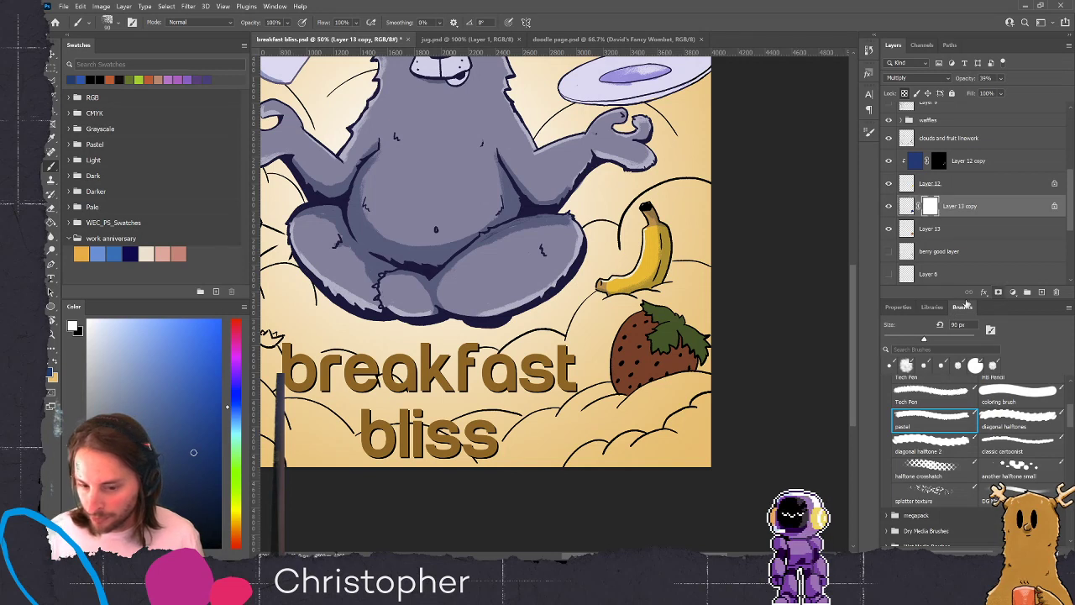
Mask the shadow off the strawberry's upper-left side with black, using the pastel brush at 175 and 150 px
{"action": "key", "text": "bracketright"}
{"action": "key", "text": "bracketright"}
{"action": "key", "text": "bracketright"}
{"action": "key", "text": "bracketright"}
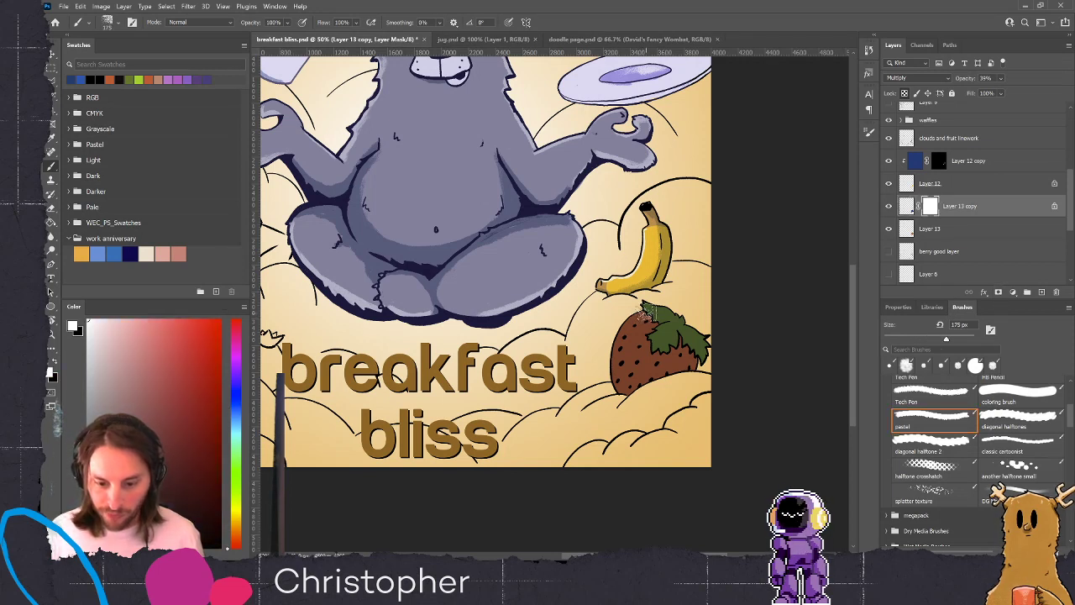
{"action": "mouse_move", "coordinate": [612, 341]}
{"action": "left_mouse_down"}
{"action": "mouse_move", "coordinate": [643, 317]}
{"action": "mouse_move", "coordinate": [616, 343]}
{"action": "mouse_move", "coordinate": [647, 309]}
{"action": "mouse_move", "coordinate": [656, 314]}
{"action": "mouse_move", "coordinate": [619, 347]}
{"action": "mouse_move", "coordinate": [654, 316]}
{"action": "mouse_move", "coordinate": [616, 363]}
{"action": "mouse_move", "coordinate": [620, 383]}
{"action": "mouse_move", "coordinate": [656, 362]}
{"action": "mouse_move", "coordinate": [645, 358]}
{"action": "mouse_move", "coordinate": [665, 317]}
{"action": "mouse_move", "coordinate": [654, 307]}
{"action": "mouse_move", "coordinate": [679, 318]}
{"action": "mouse_move", "coordinate": [663, 339]}
{"action": "mouse_move", "coordinate": [680, 325]}
{"action": "mouse_move", "coordinate": [692, 331]}
{"action": "mouse_move", "coordinate": [650, 363]}
{"action": "mouse_move", "coordinate": [635, 346]}
{"action": "mouse_move", "coordinate": [632, 315]}
{"action": "left_mouse_up"}
{"action": "key", "text": "x"}
{"action": "key", "text": "["}
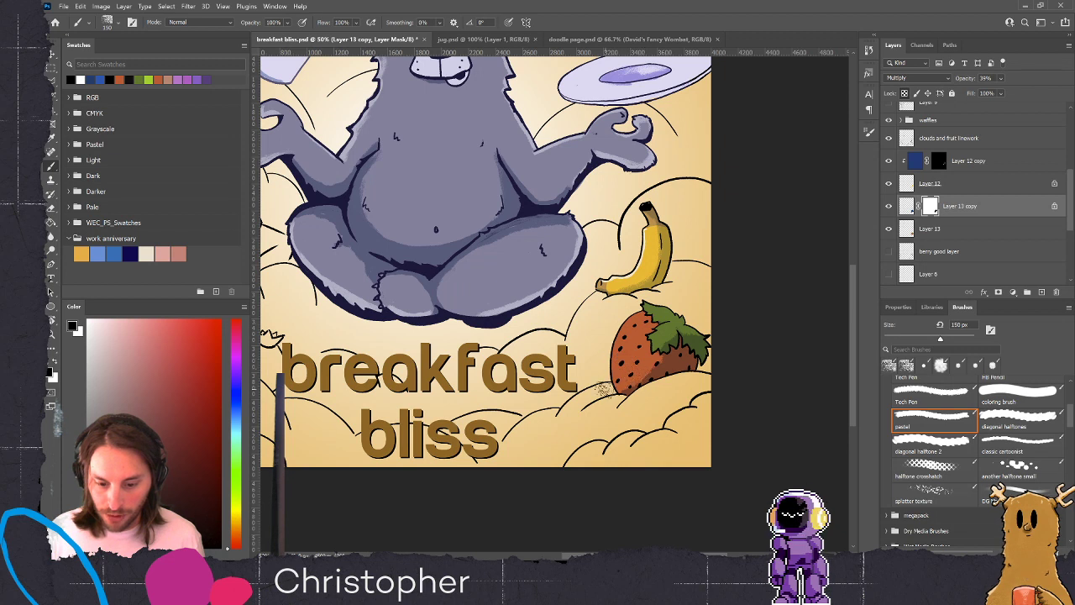
Set up strawberry highlighting on Layer 13 with locked transparent pixels, the classic cartoonist brush at 50 px and a lighter tint of the berry's orange-red
{"action": "left_click", "coordinate": [930, 234]}
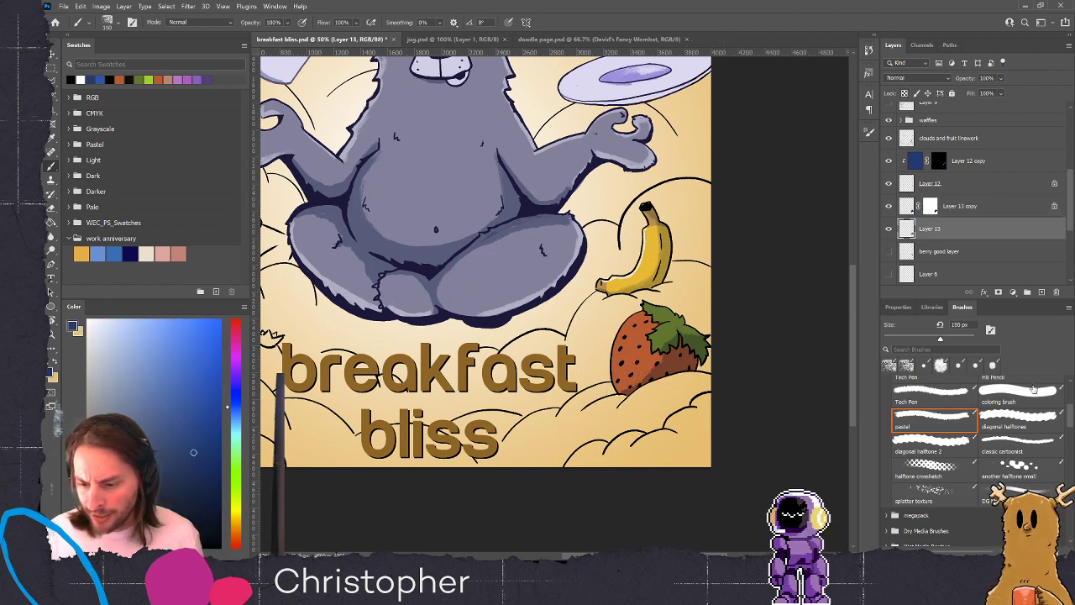
{"action": "left_click", "coordinate": [1030, 445]}
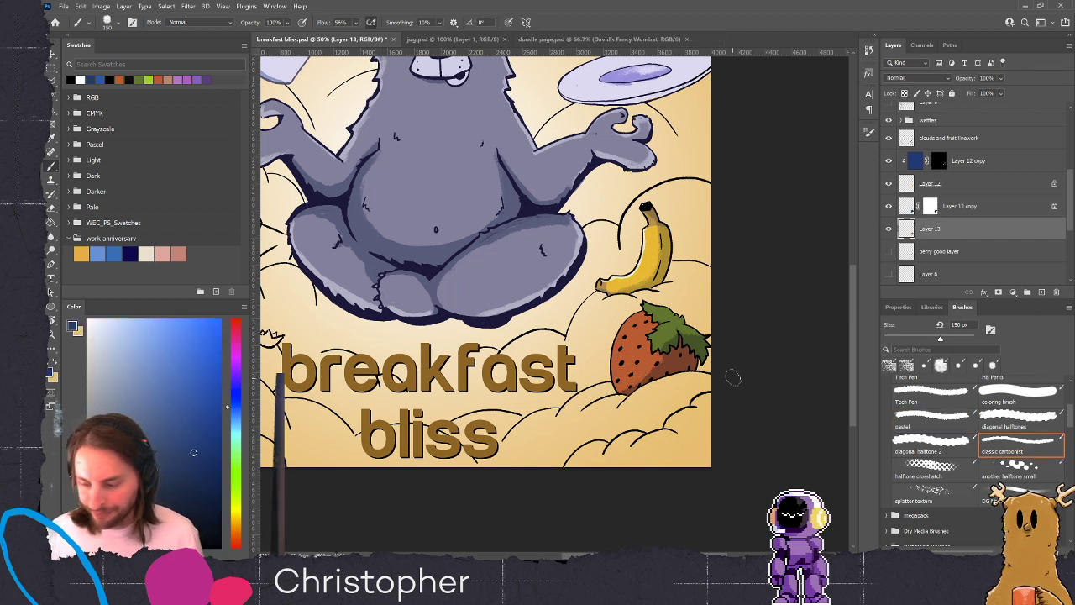
{"action": "left_click", "coordinate": [628, 368], "text": "alt"}
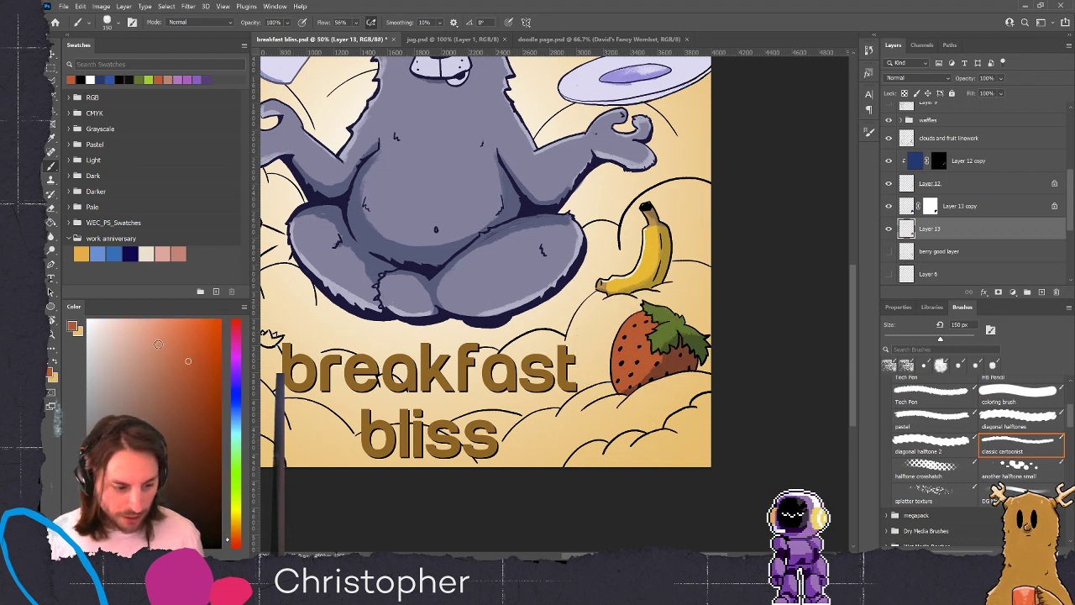
{"action": "left_click", "coordinate": [149, 339]}
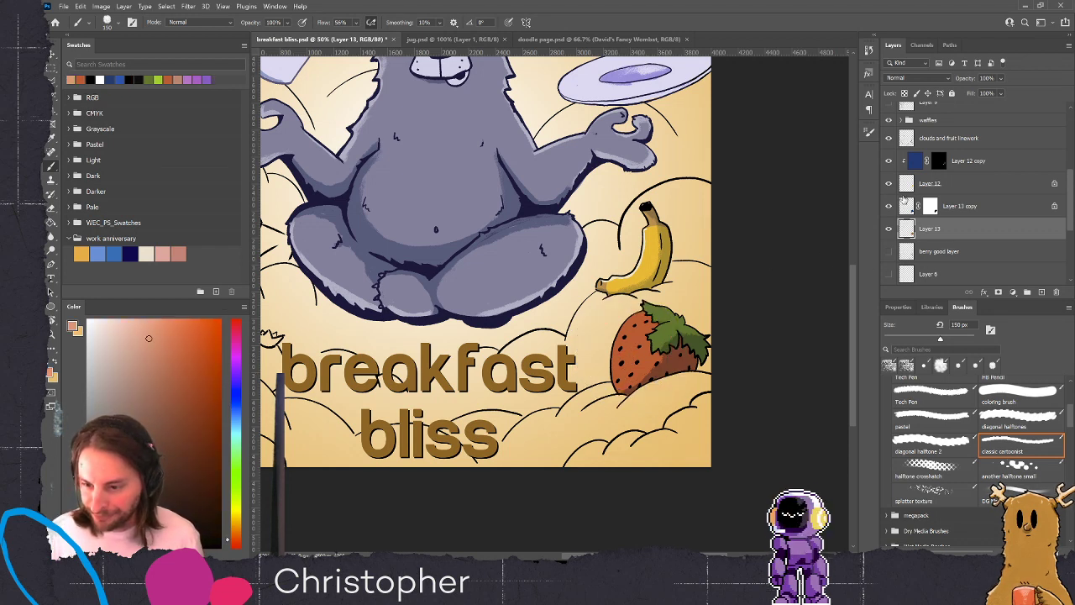
{"action": "key", "text": "bracketleft"}
{"action": "key", "text": "bracketleft"}
{"action": "key", "text": "bracketleft"}
{"action": "key", "text": "bracketleft"}
{"action": "key", "text": "bracketleft"}
{"action": "key", "text": "bracketleft"}
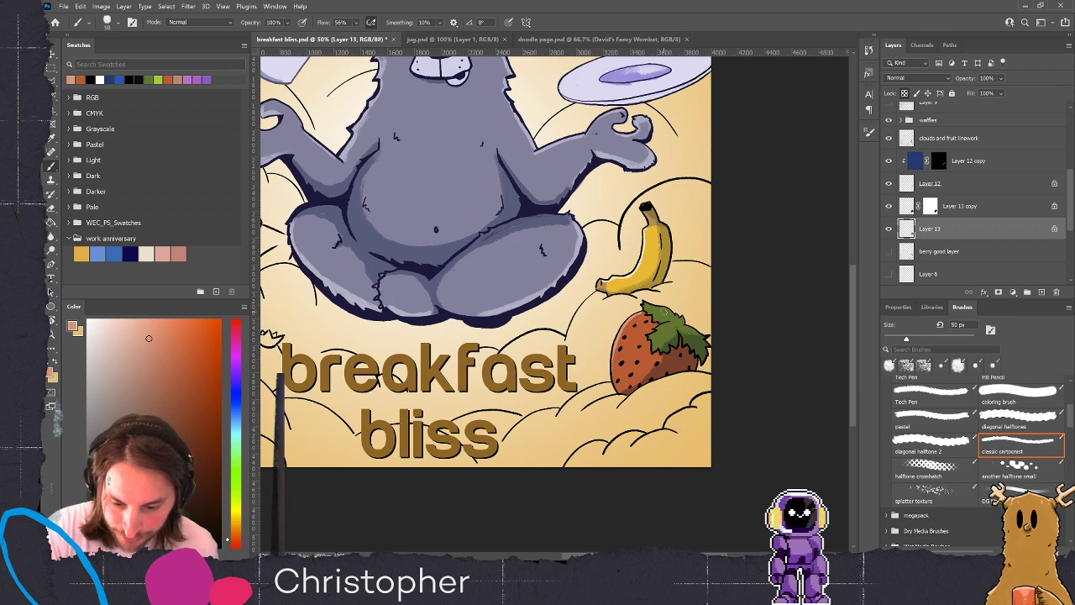
Sample the strawberry leaf's green, lighten it for highlights with the brush at 35 px, and save the poster
{"action": "left_click", "coordinate": [663, 312], "text": "alt"}
{"action": "left_click", "coordinate": [153, 398]}
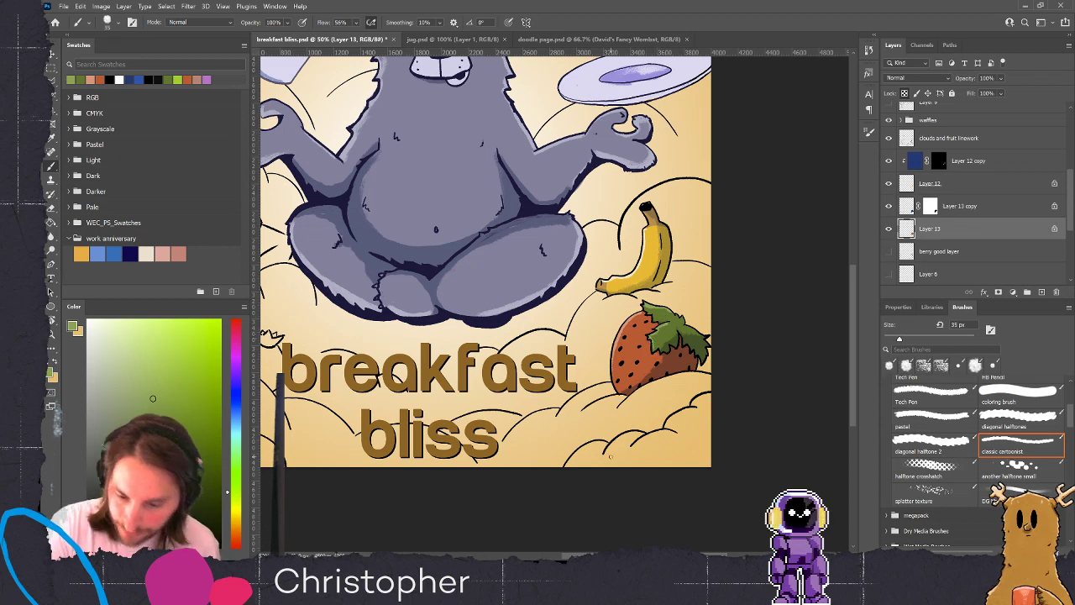
{"action": "key", "text": "ctrl+minus"}
{"action": "key", "text": "ctrl+minus"}
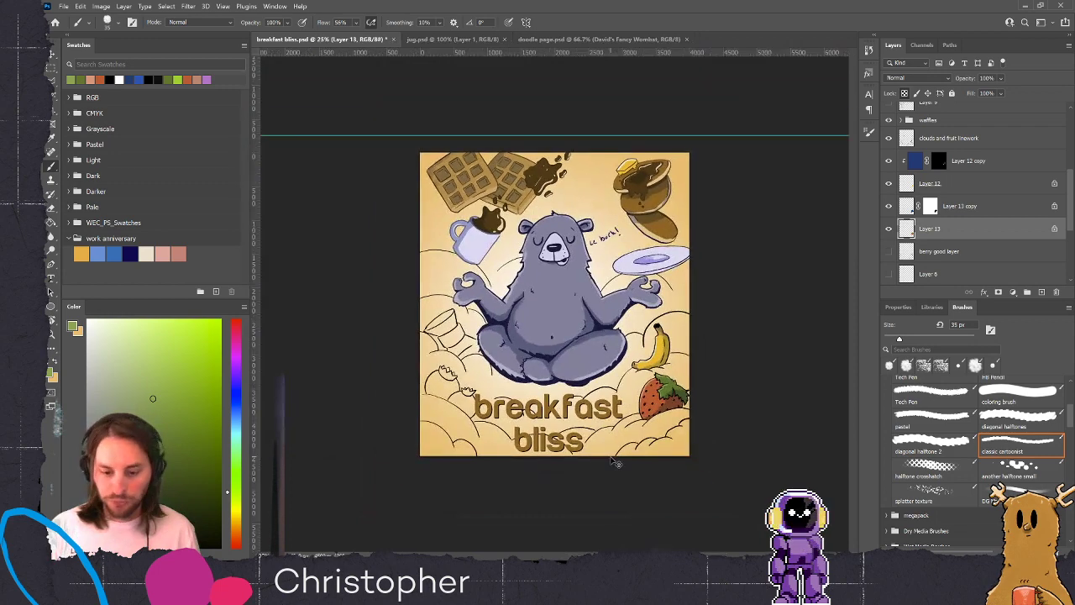
{"action": "key", "text": "ctrl+plus"}
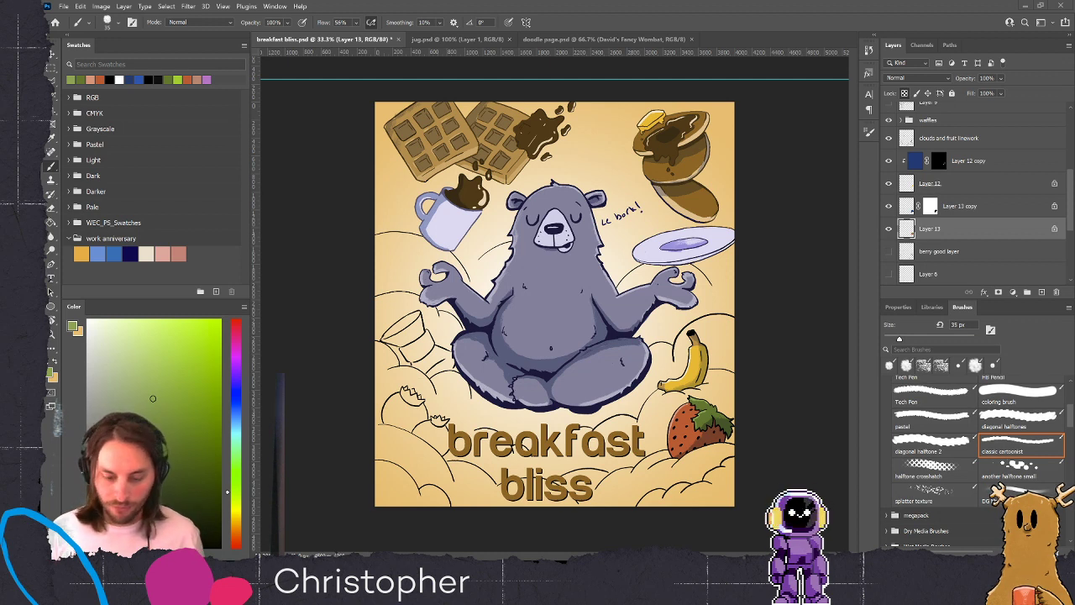
{"action": "key", "text": "ctrl+plus"}
{"action": "key", "text": "ctrl+s"}
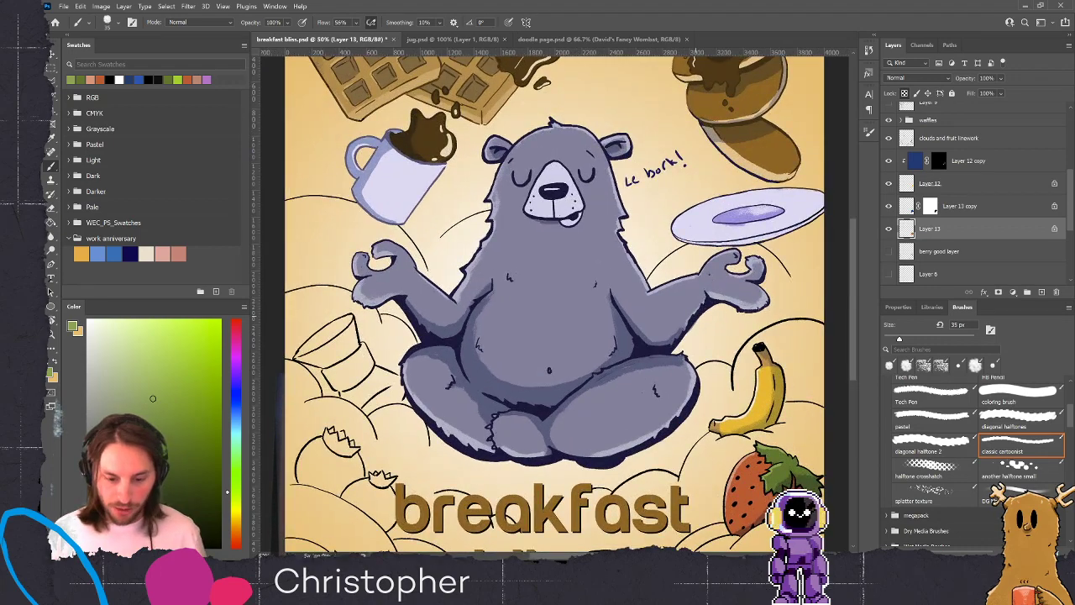
{"action": "left_click_drag", "start_coordinate": [383, 475], "coordinate": [405, 404]}
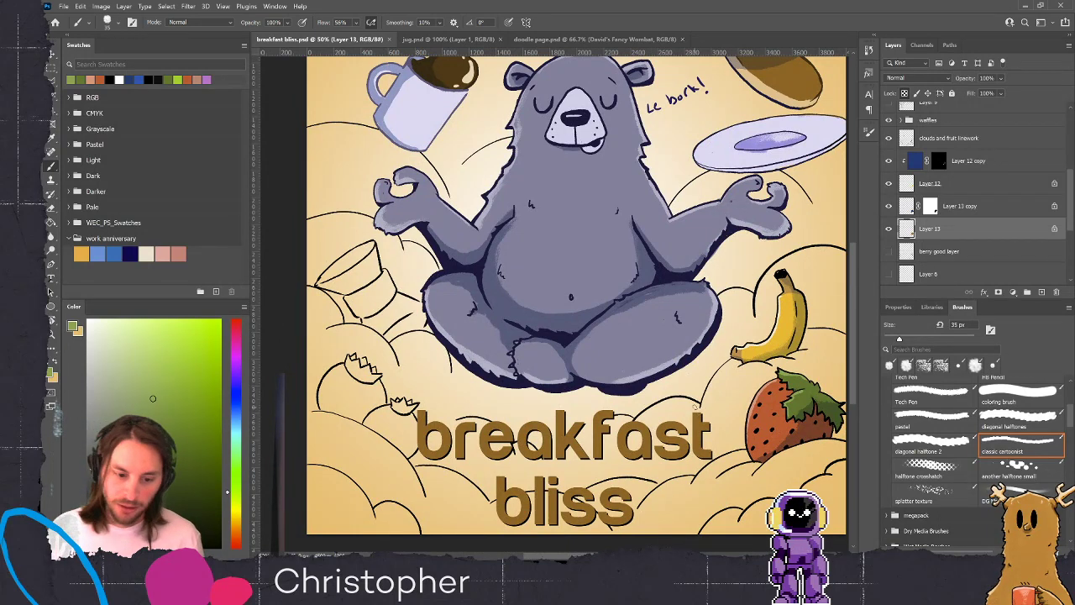
{"action": "scroll", "coordinate": [585, 336], "scroll_direction": "up", "scroll_amount": 3}
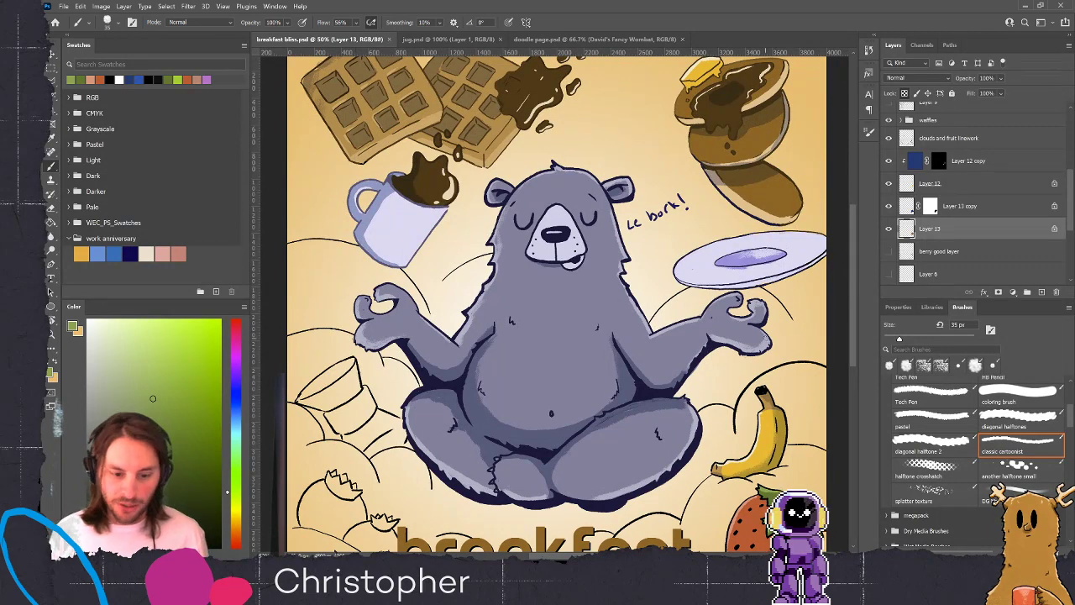
{"action": "key", "text": "ctrl+minus"}
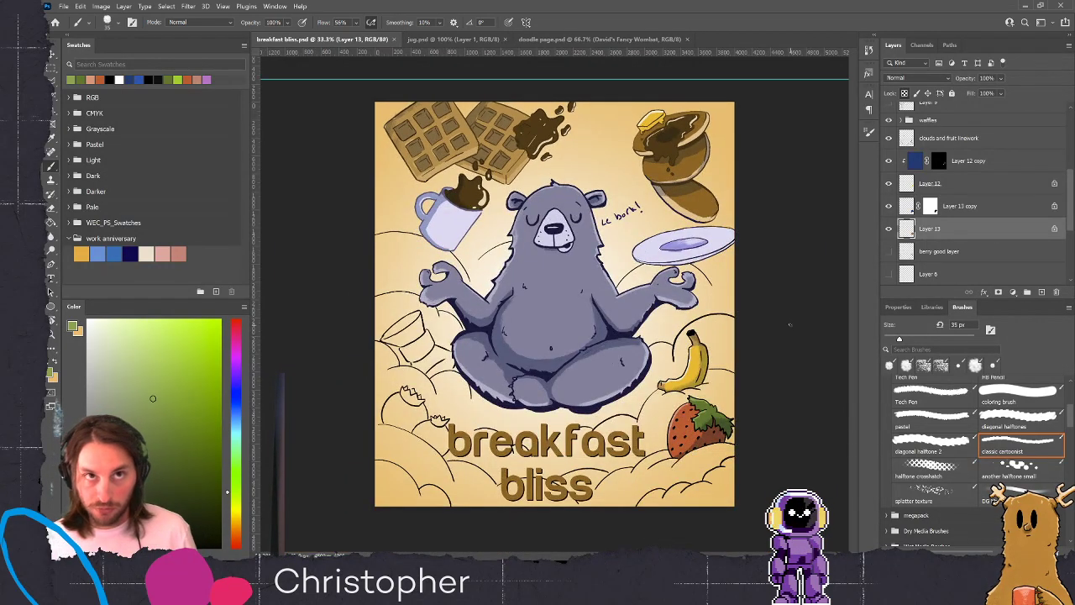
{"action": "key", "text": "z"}
{"action": "left_click_drag", "start_coordinate": [573, 317], "coordinate": [596, 315]}
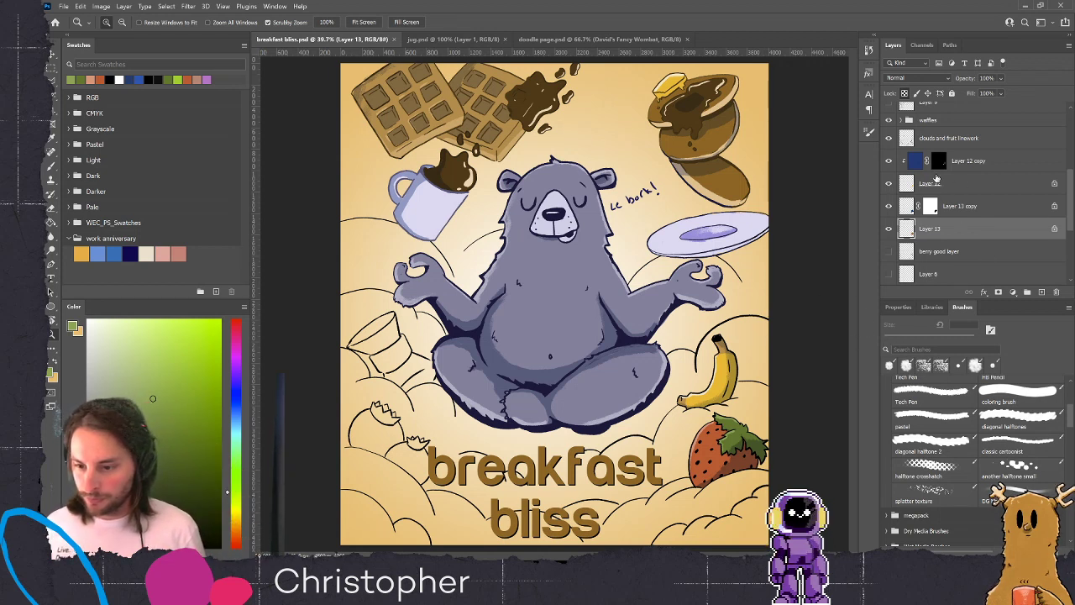
{"action": "scroll", "coordinate": [1070, 216], "scroll_direction": "up", "scroll_amount": 2}
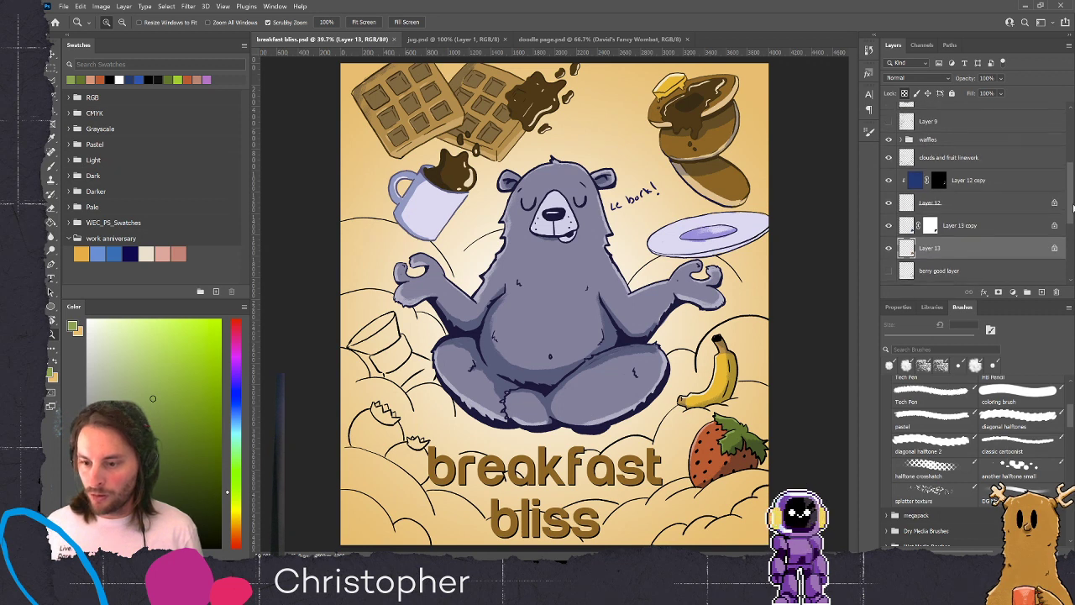